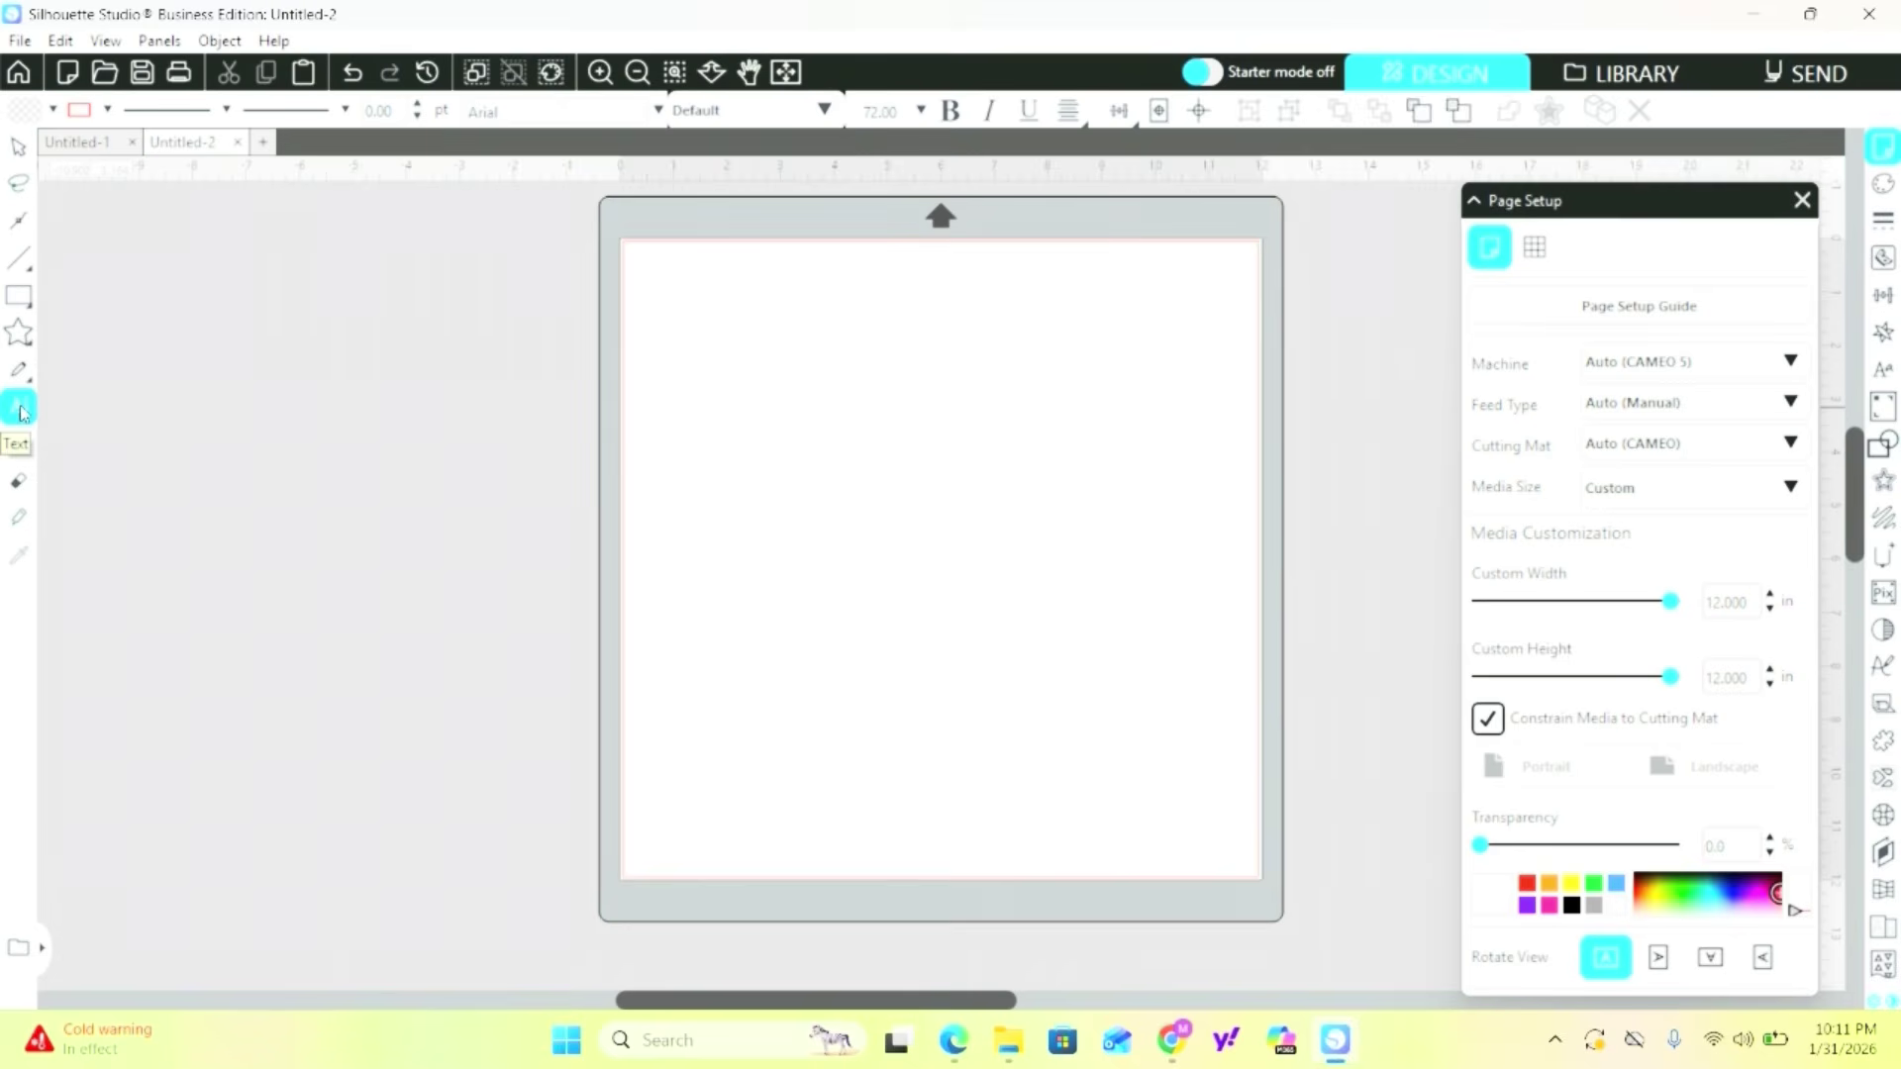
Add the text "BLESSED" to the page, enlarge it to about 8.9 in wide, and move it to the middle of the mat.
{"action": "left_click", "coordinate": [719, 439]}
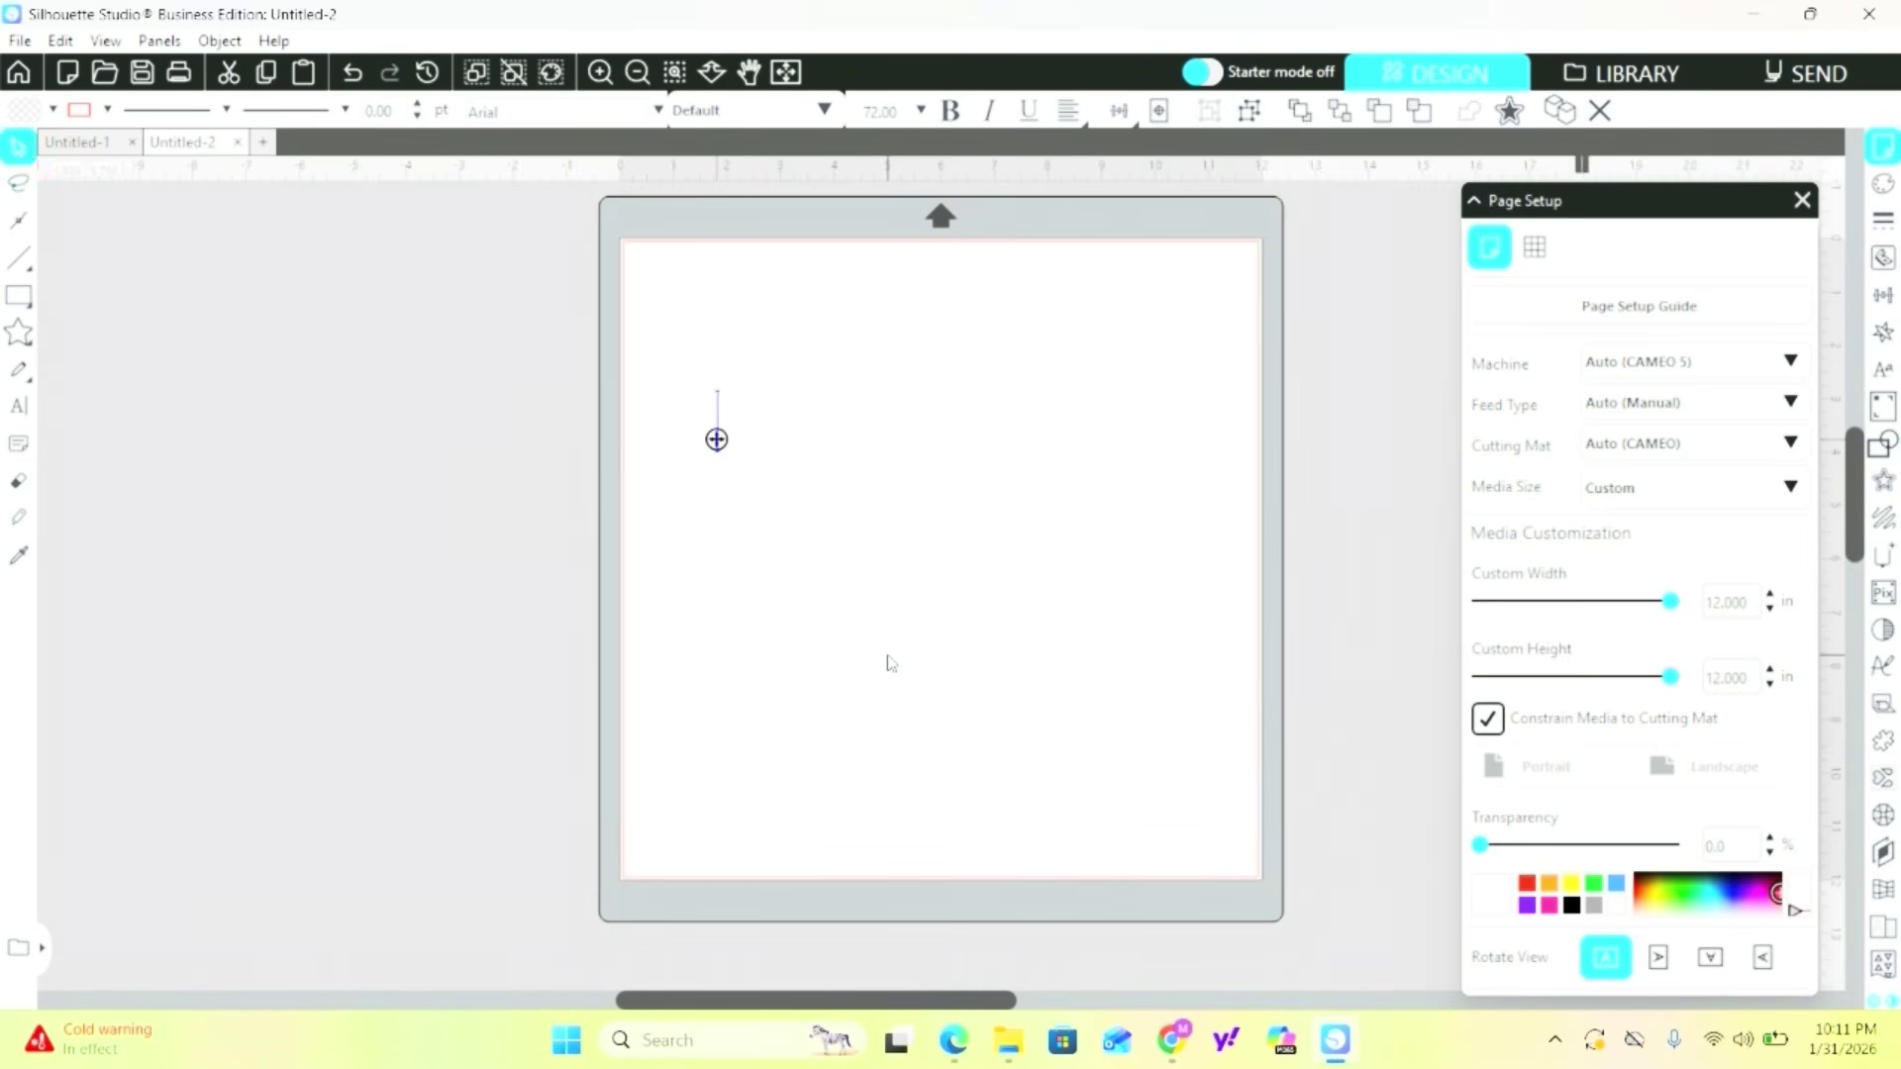
{"action": "type", "text": "BLESSED"}
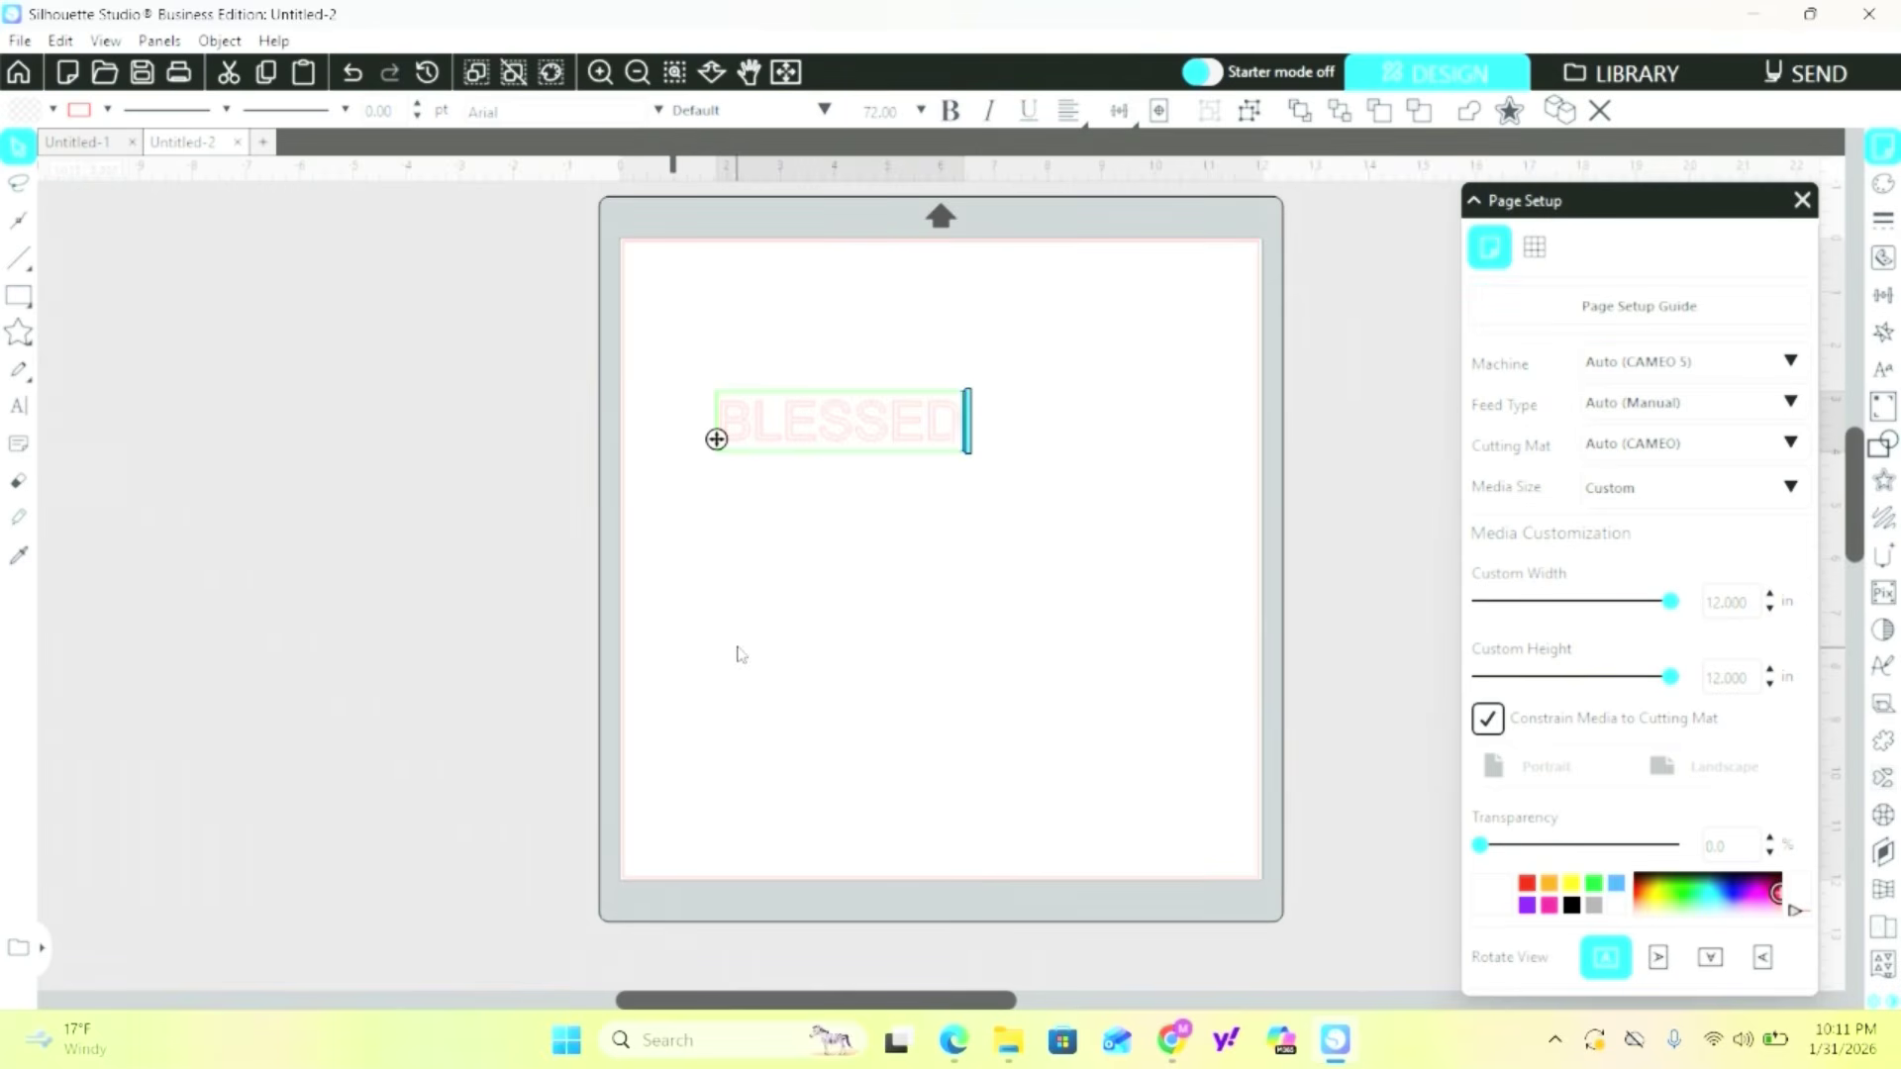
{"action": "left_click", "coordinate": [692, 414]}
{"action": "left_click", "coordinate": [920, 441]}
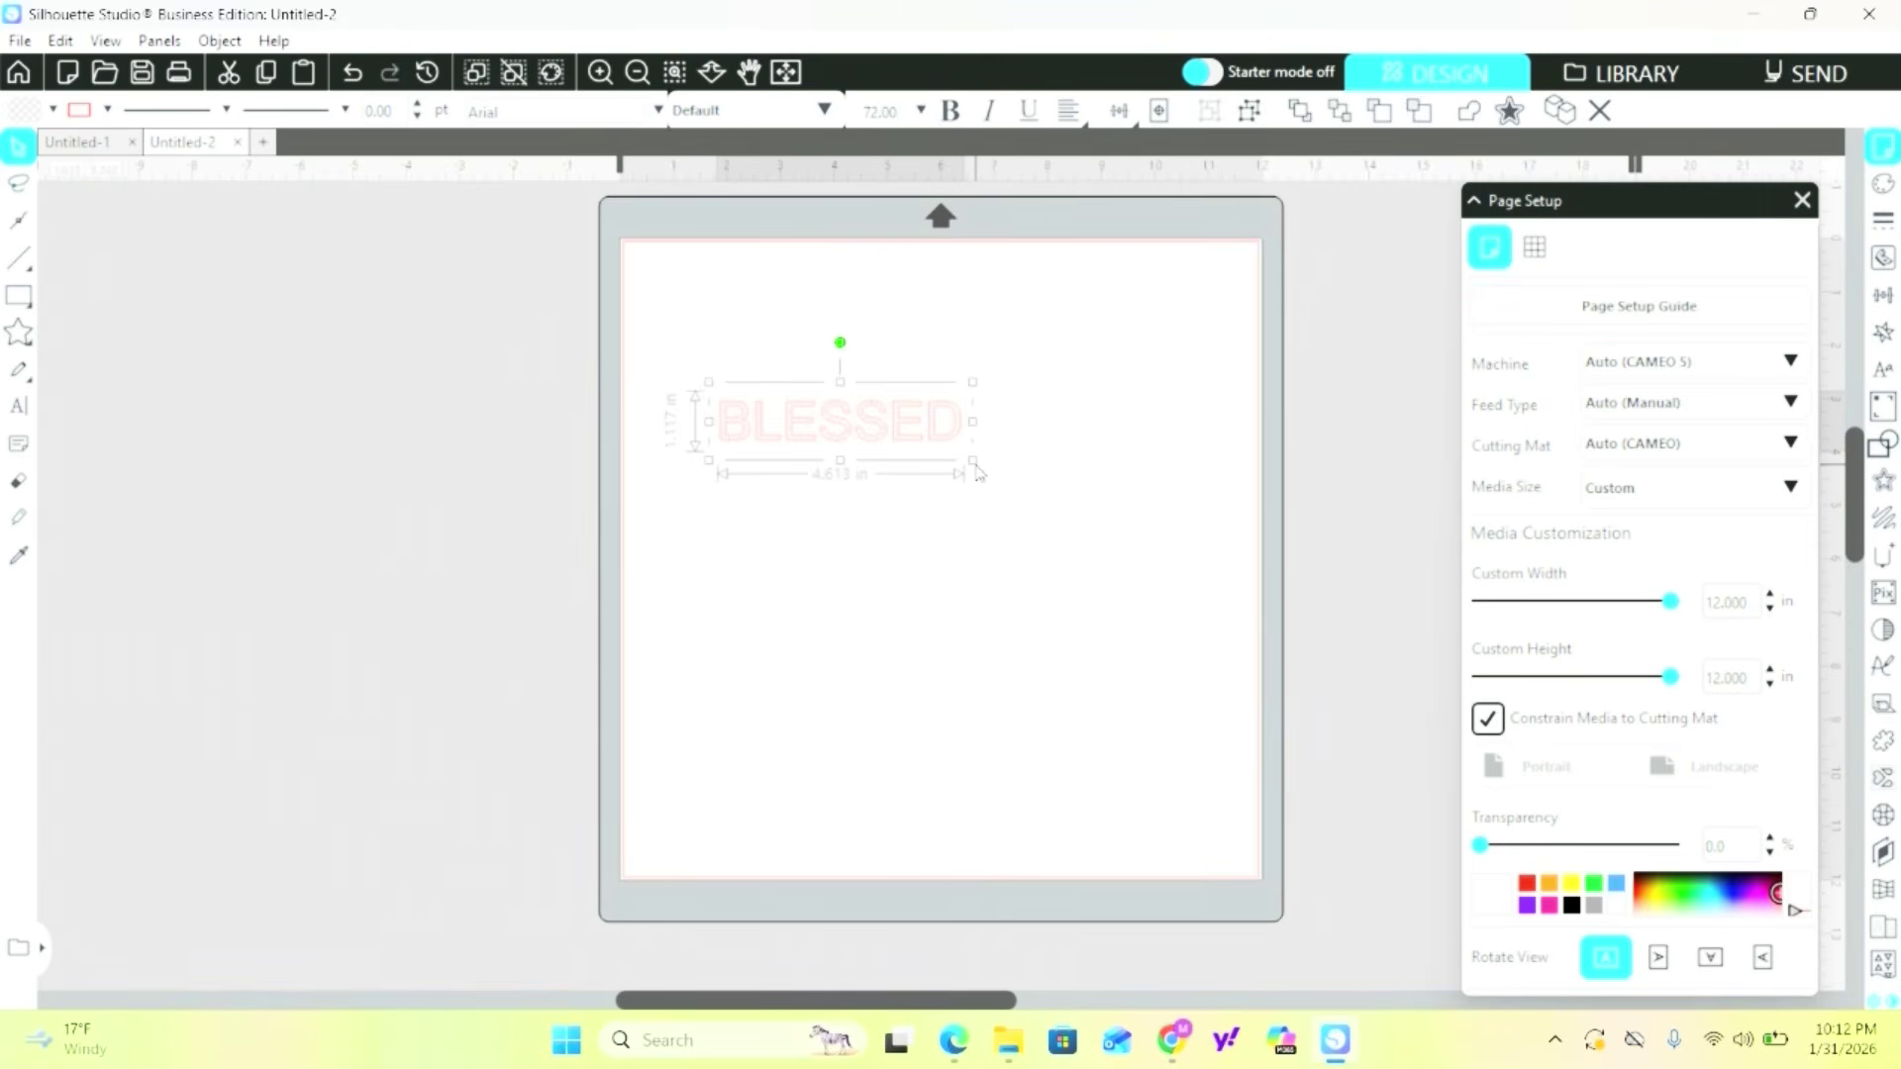
{"action": "left_click_drag", "start_coordinate": [973, 463], "coordinate": [1174, 648]}
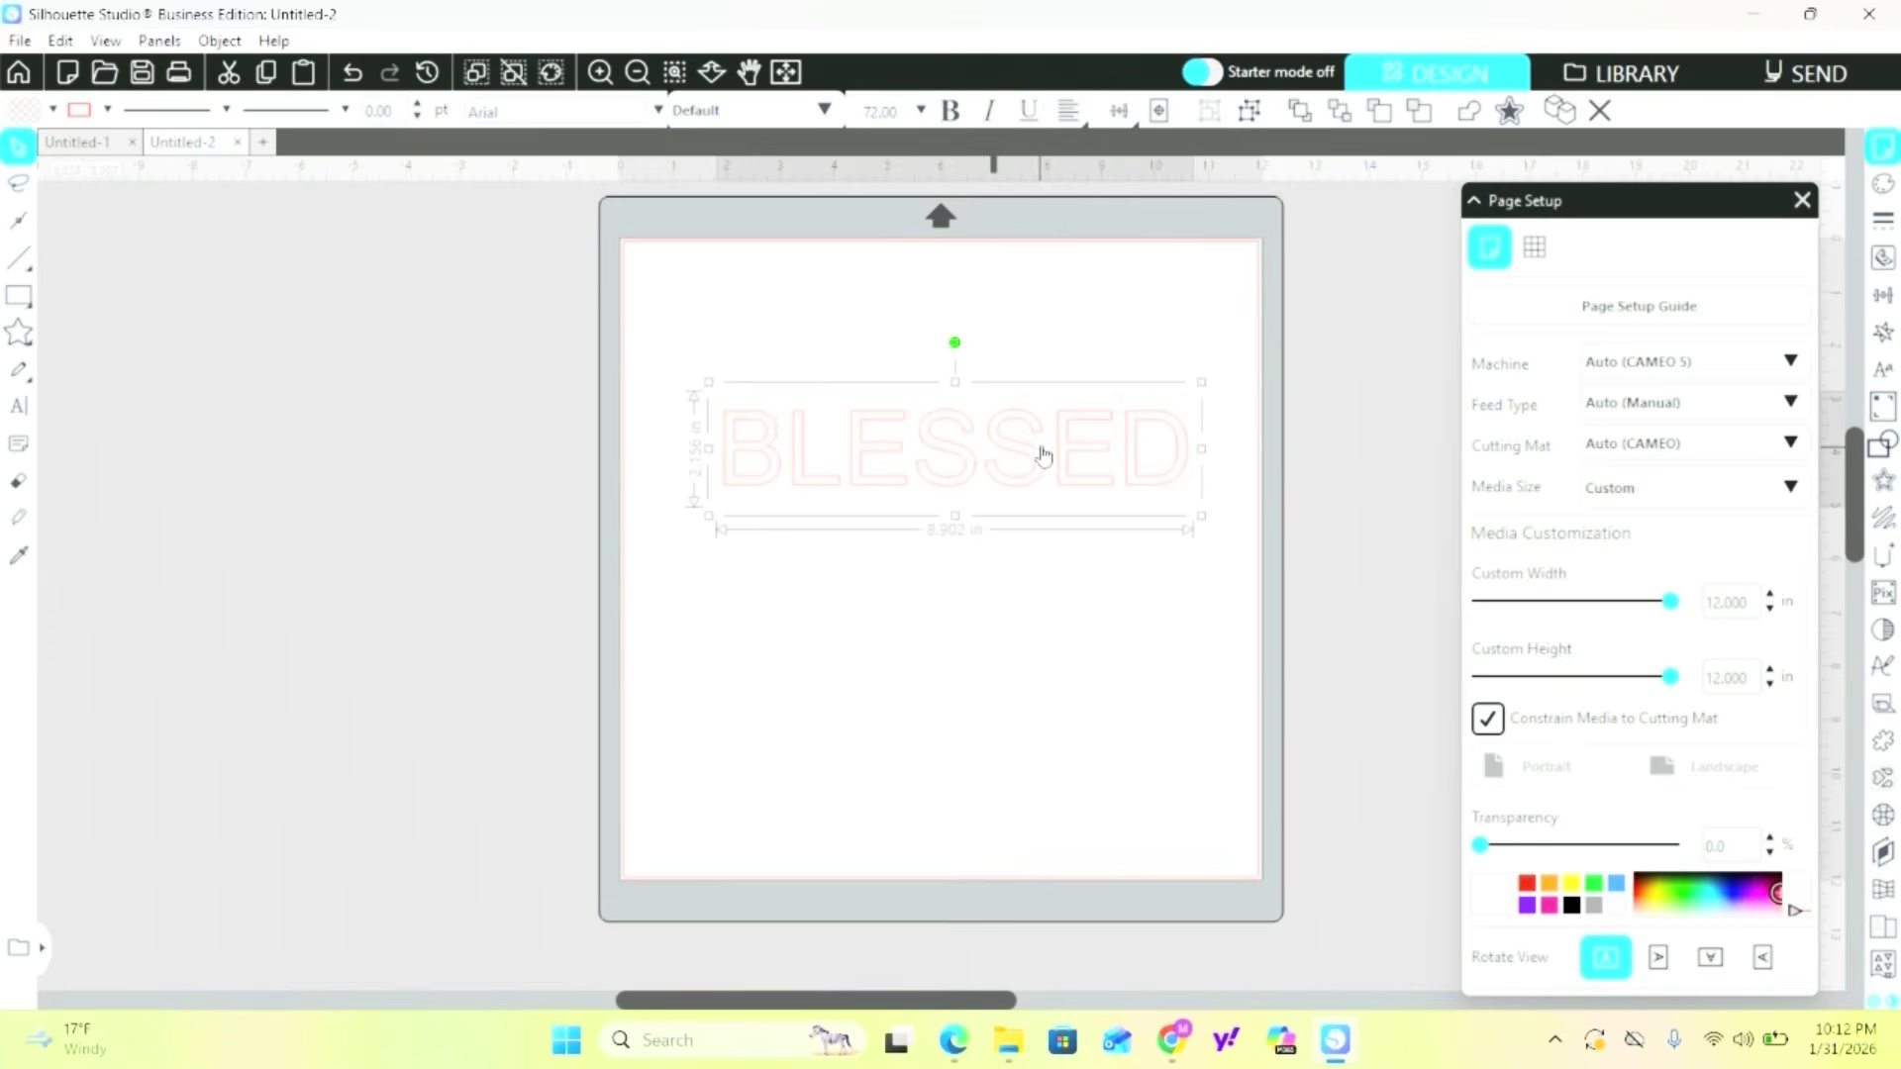
{"action": "left_click_drag", "start_coordinate": [1040, 449], "coordinate": [1019, 536]}
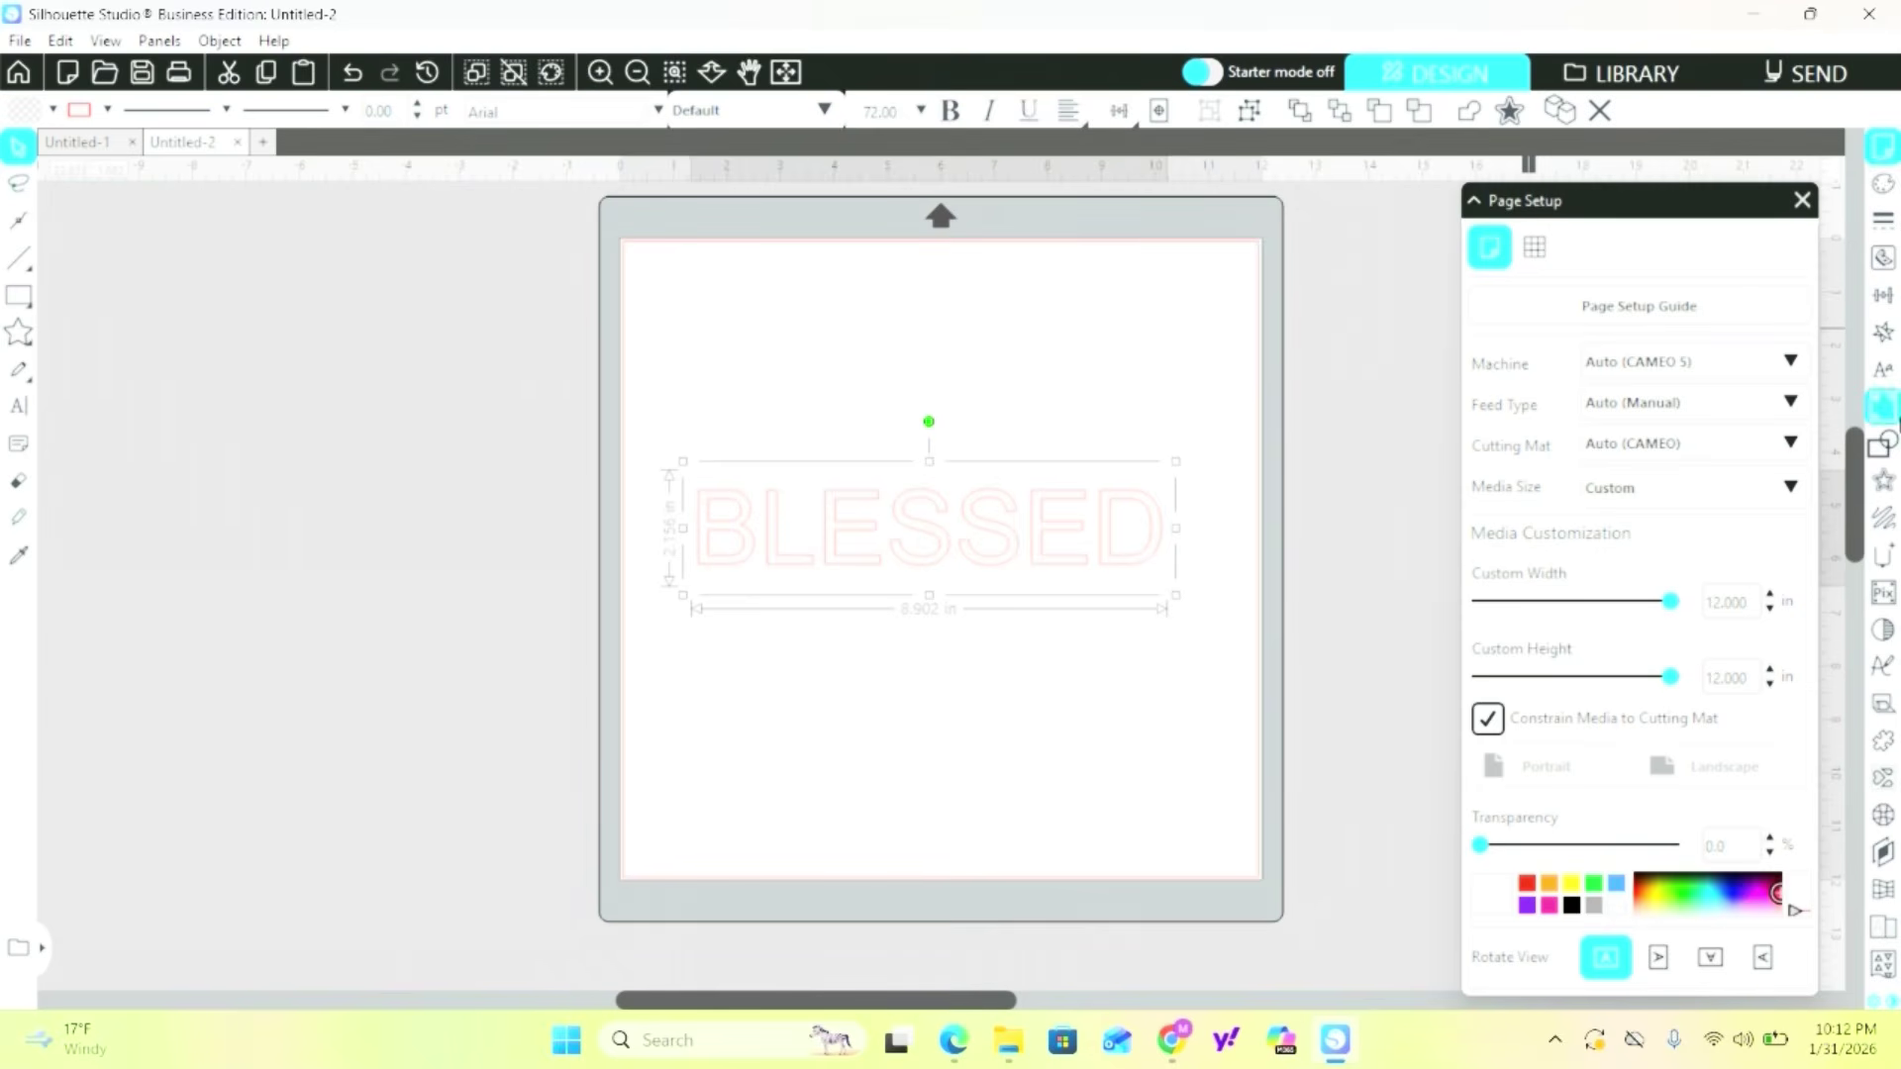
Change the BLESSED text's font to Girls Lover and enlarge it to about 10 in wide within the page.
{"action": "left_click", "coordinate": [1891, 376]}
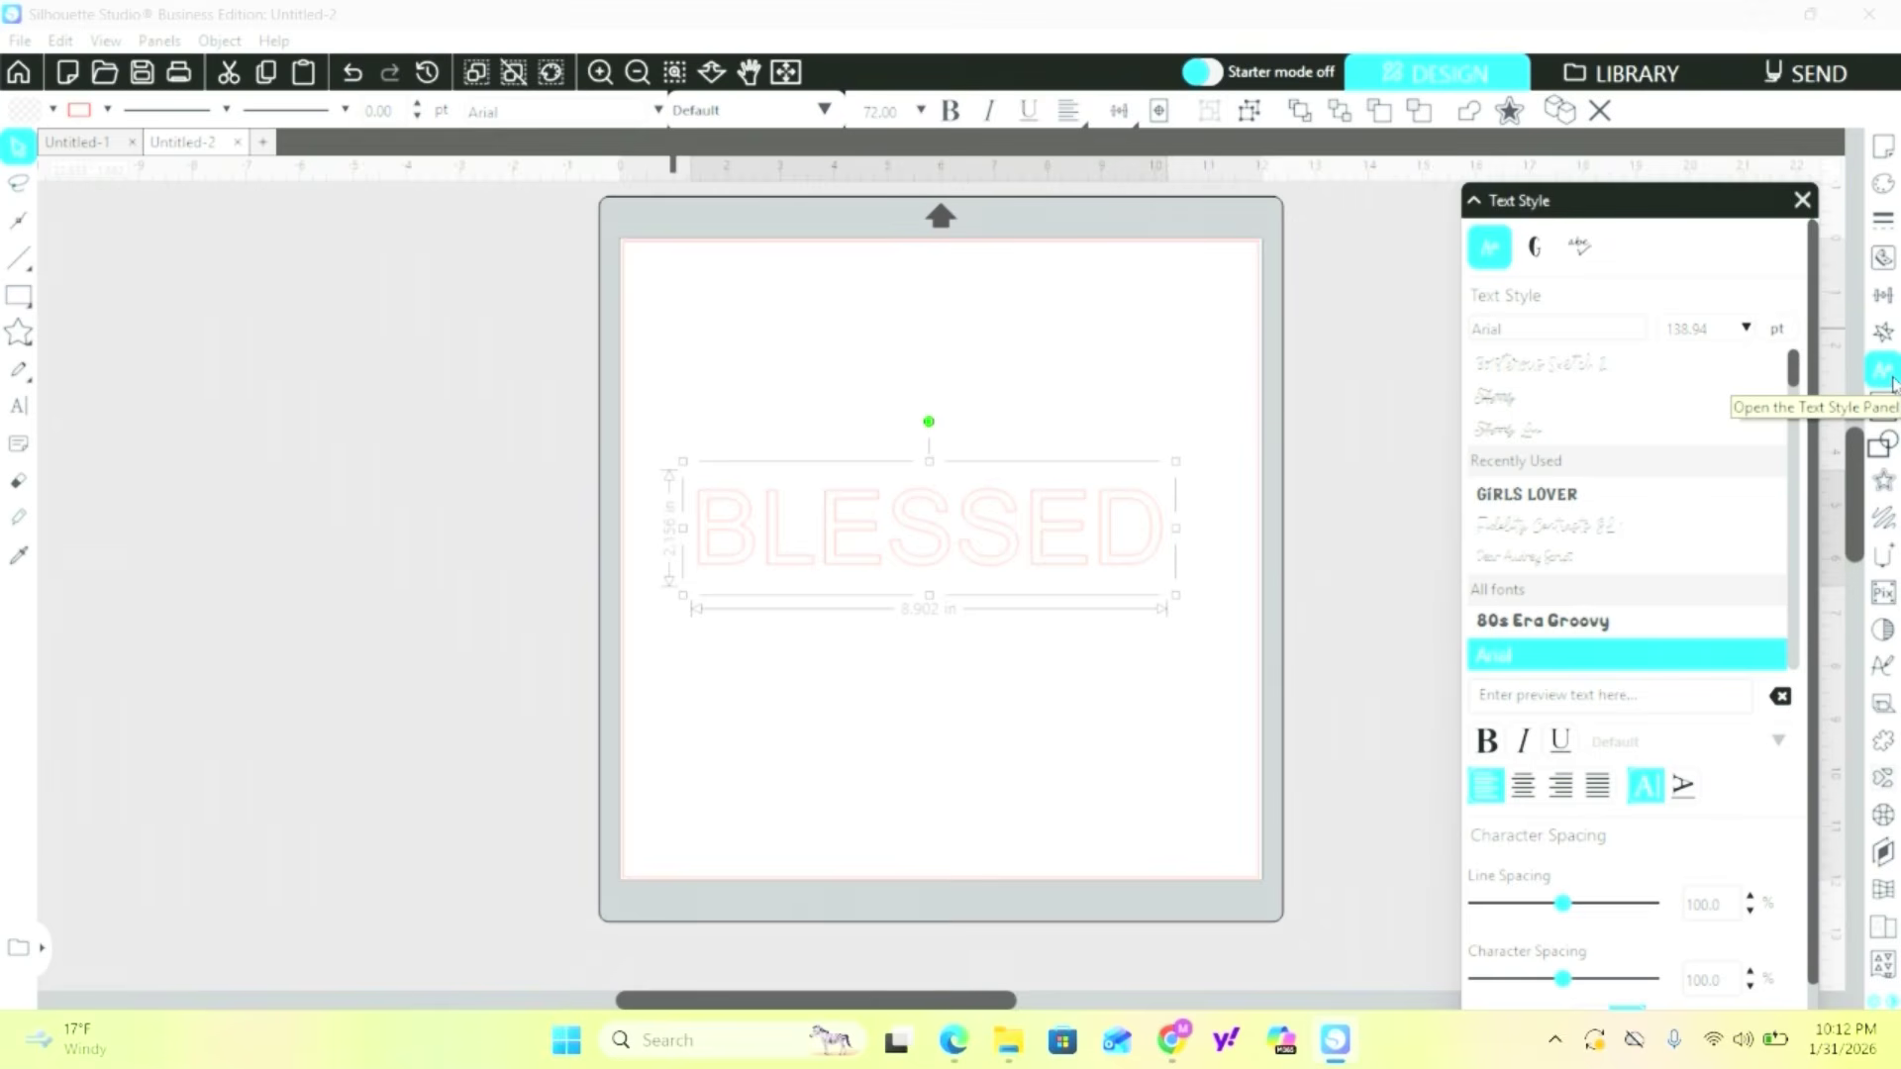
{"action": "left_click", "coordinate": [1614, 503]}
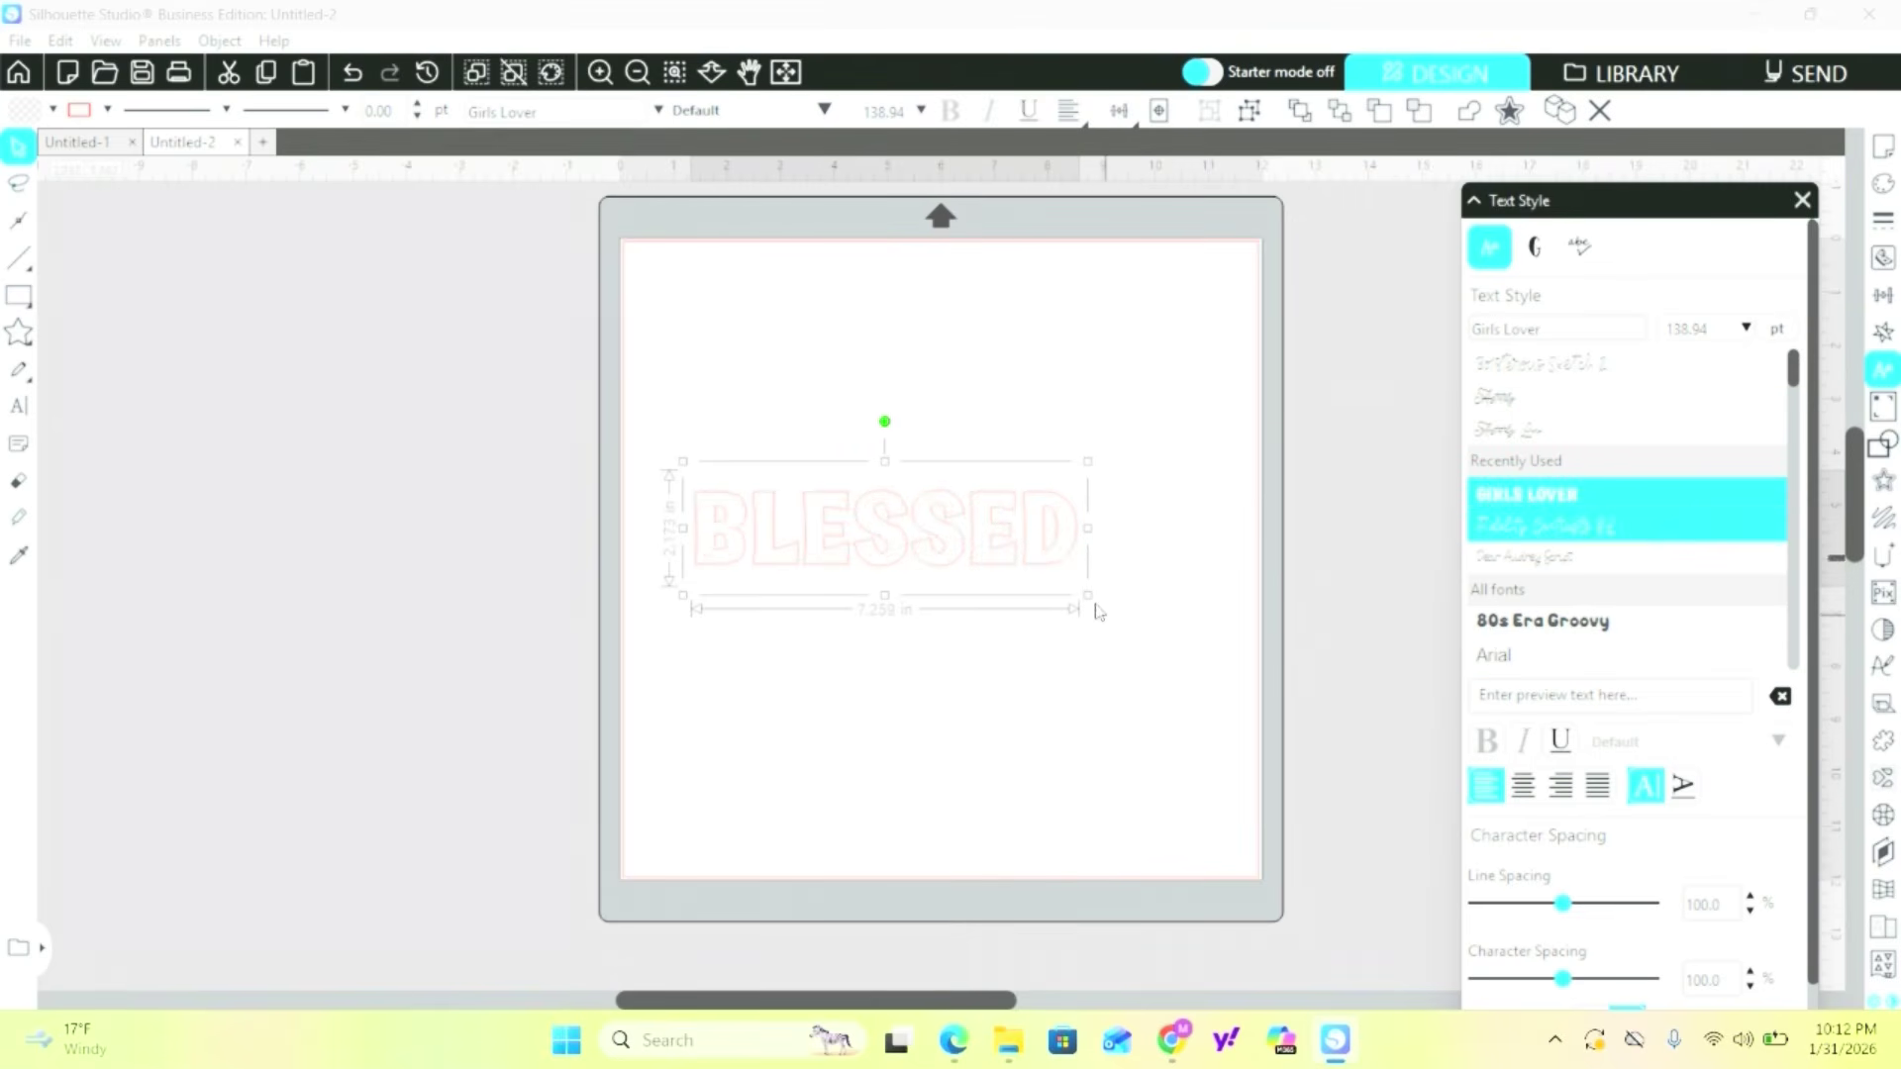
{"action": "left_click_drag", "start_coordinate": [1097, 611], "coordinate": [1206, 674]}
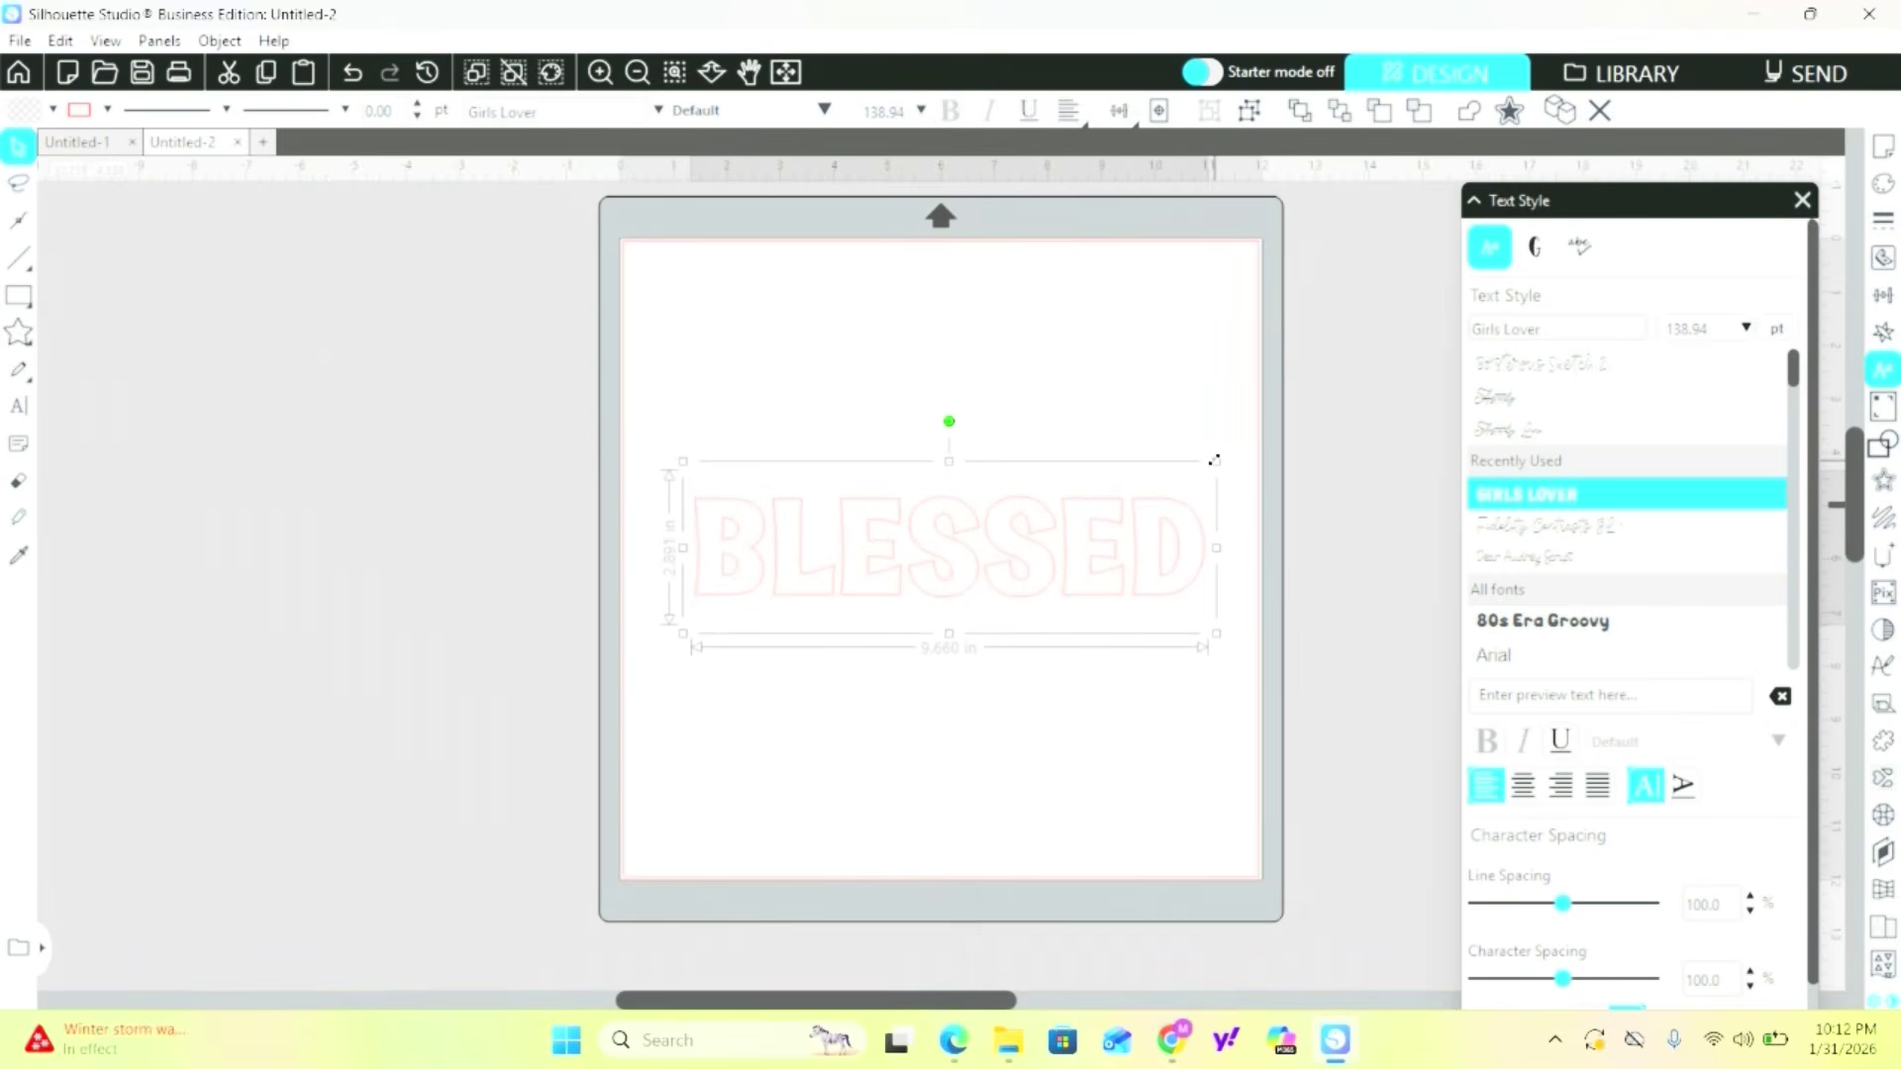
{"action": "left_click_drag", "start_coordinate": [1214, 460], "coordinate": [1236, 456]}
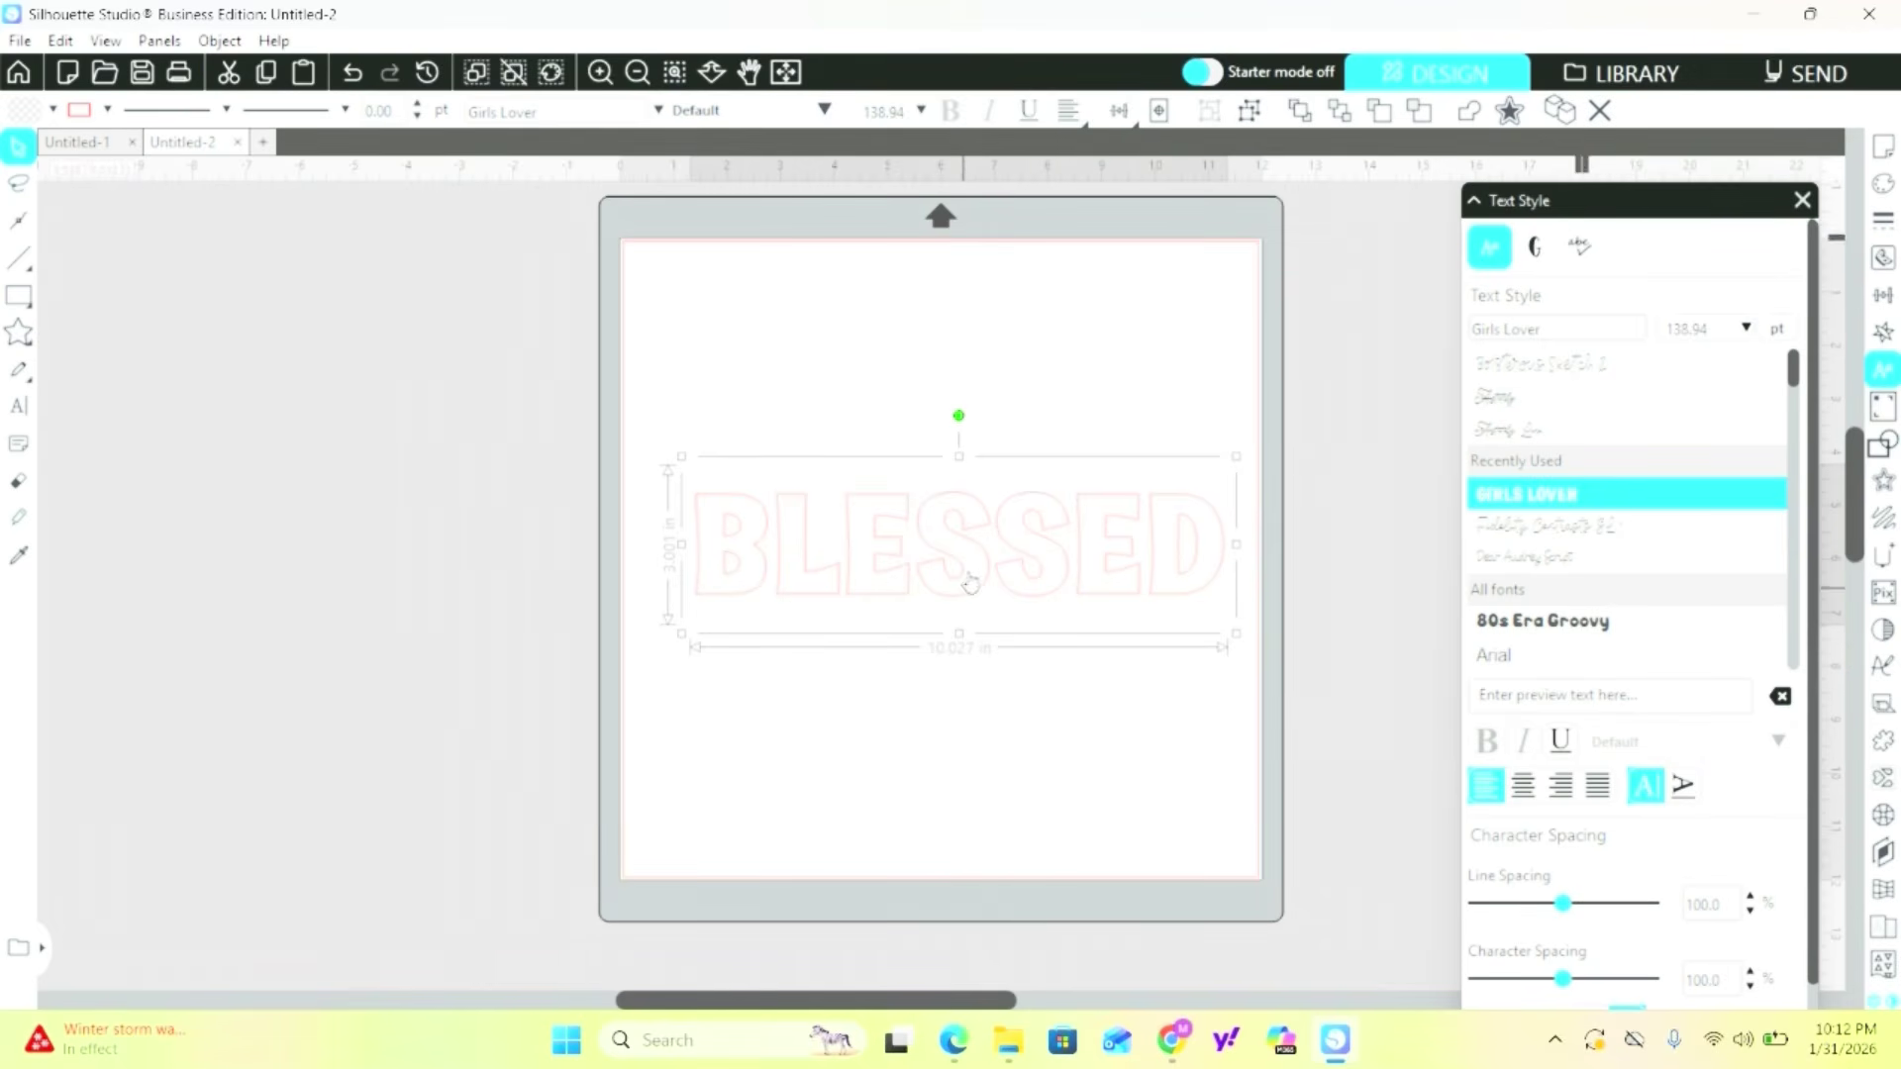
{"action": "left_click_drag", "start_coordinate": [972, 571], "coordinate": [923, 552]}
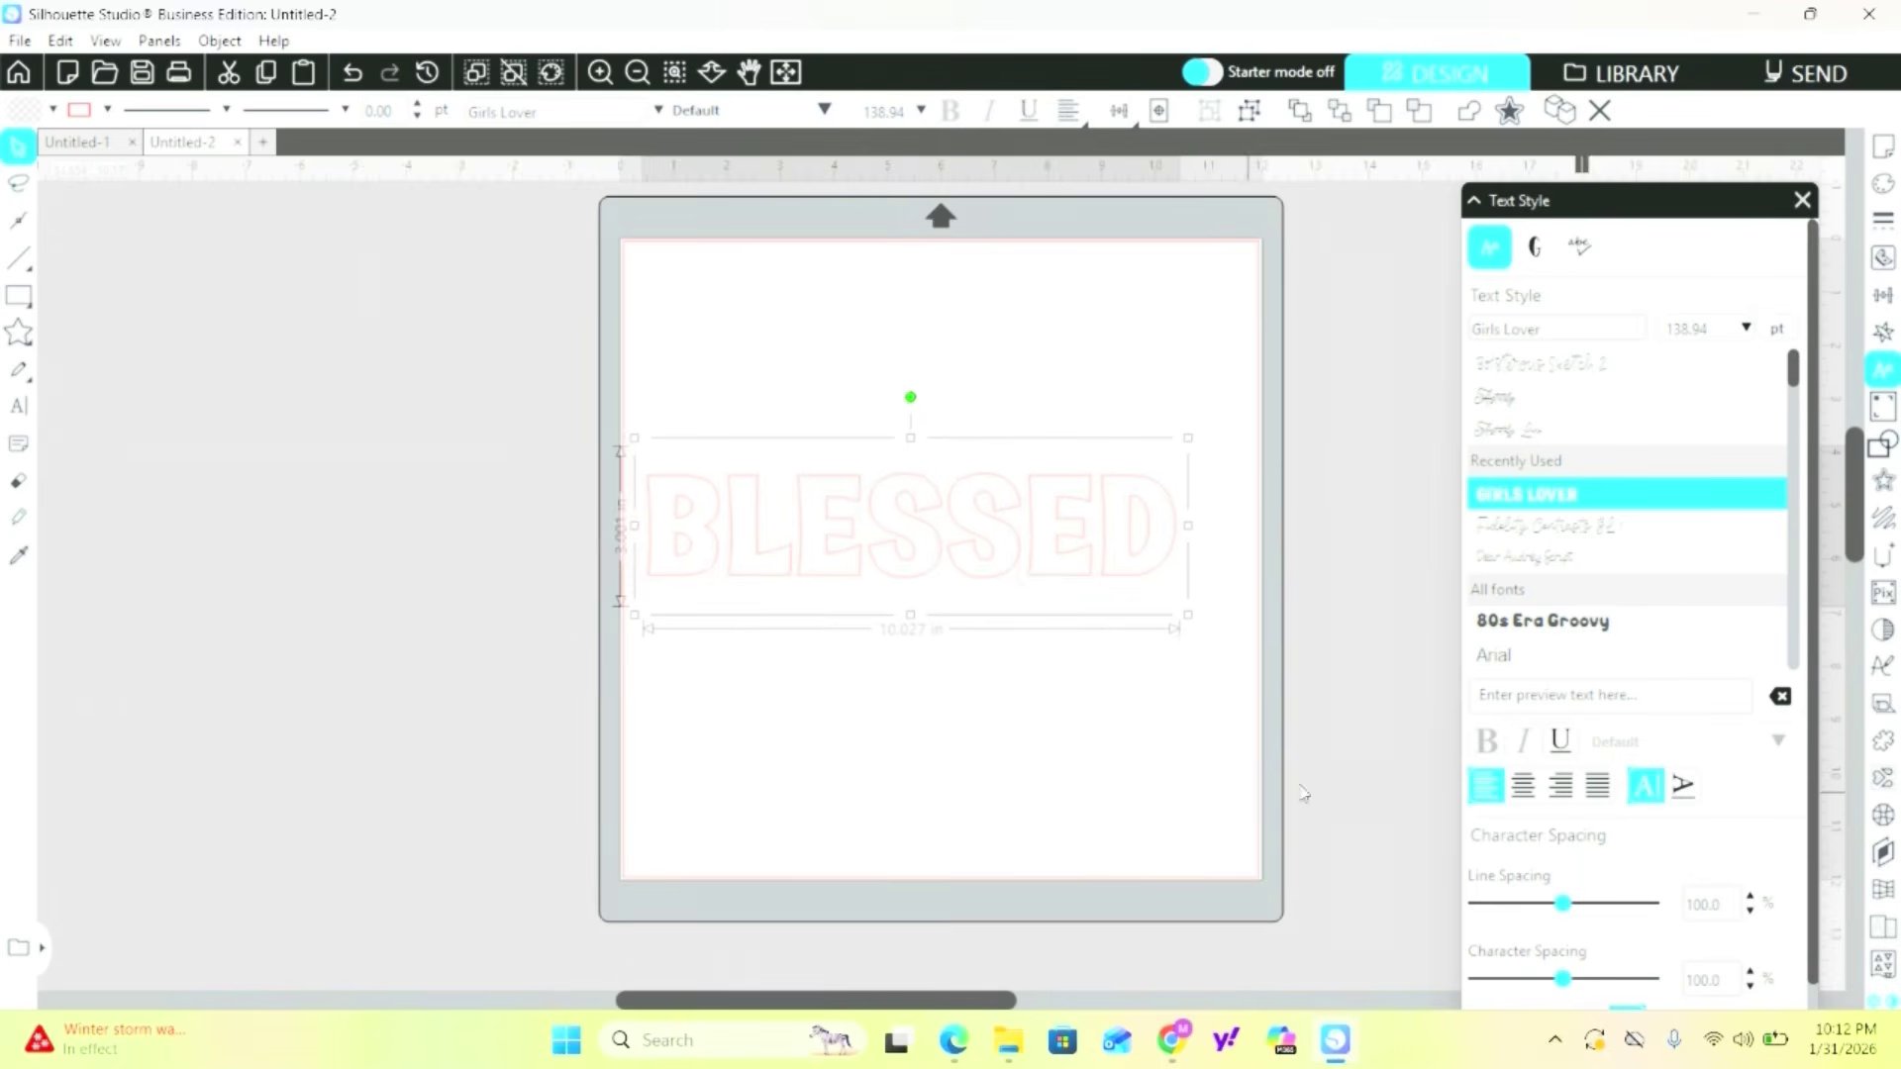
Set the text's character spacing to 110% and stretch it vertically to about 4.16 in tall, centred on the mat.
{"action": "scroll", "coordinate": [1632, 889], "scroll_direction": "down", "scroll_amount": 1}
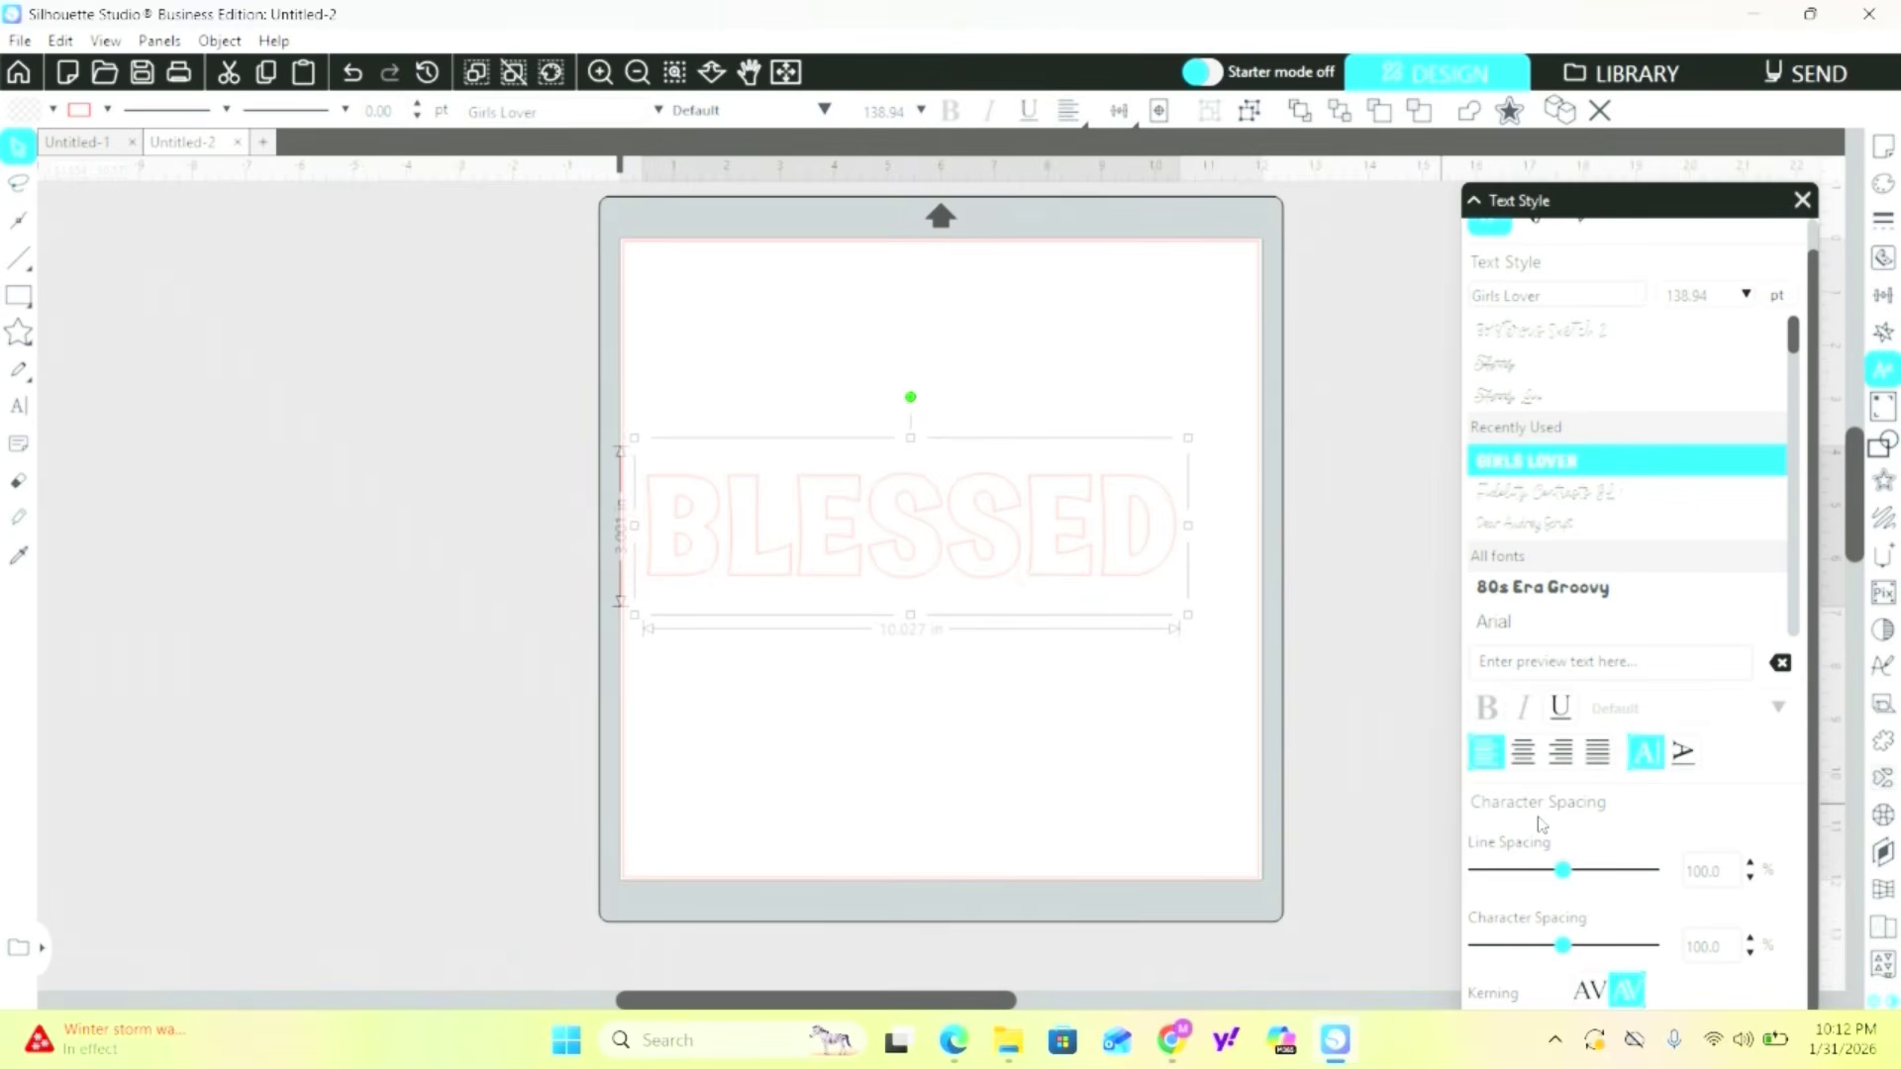
{"action": "left_click", "coordinate": [1750, 939]}
{"action": "left_click", "coordinate": [1750, 940]}
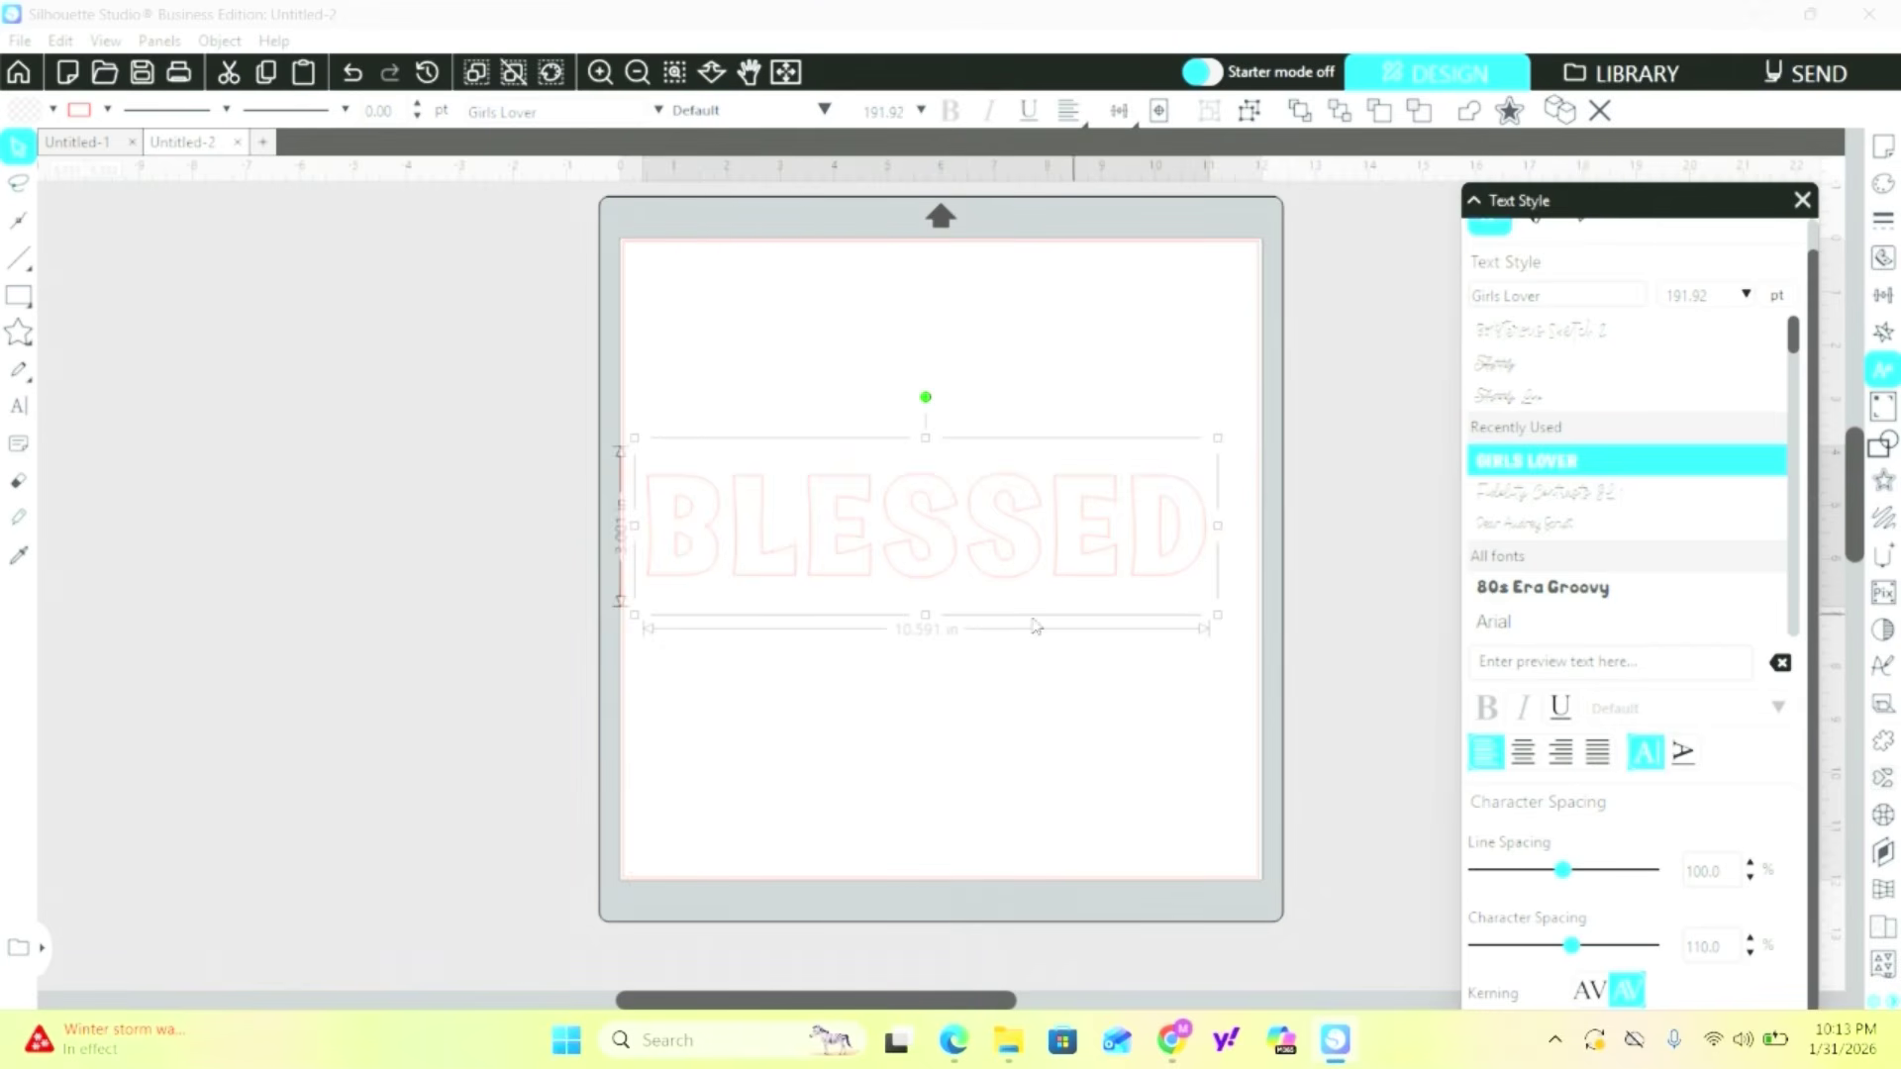
{"action": "left_click", "coordinate": [930, 623]}
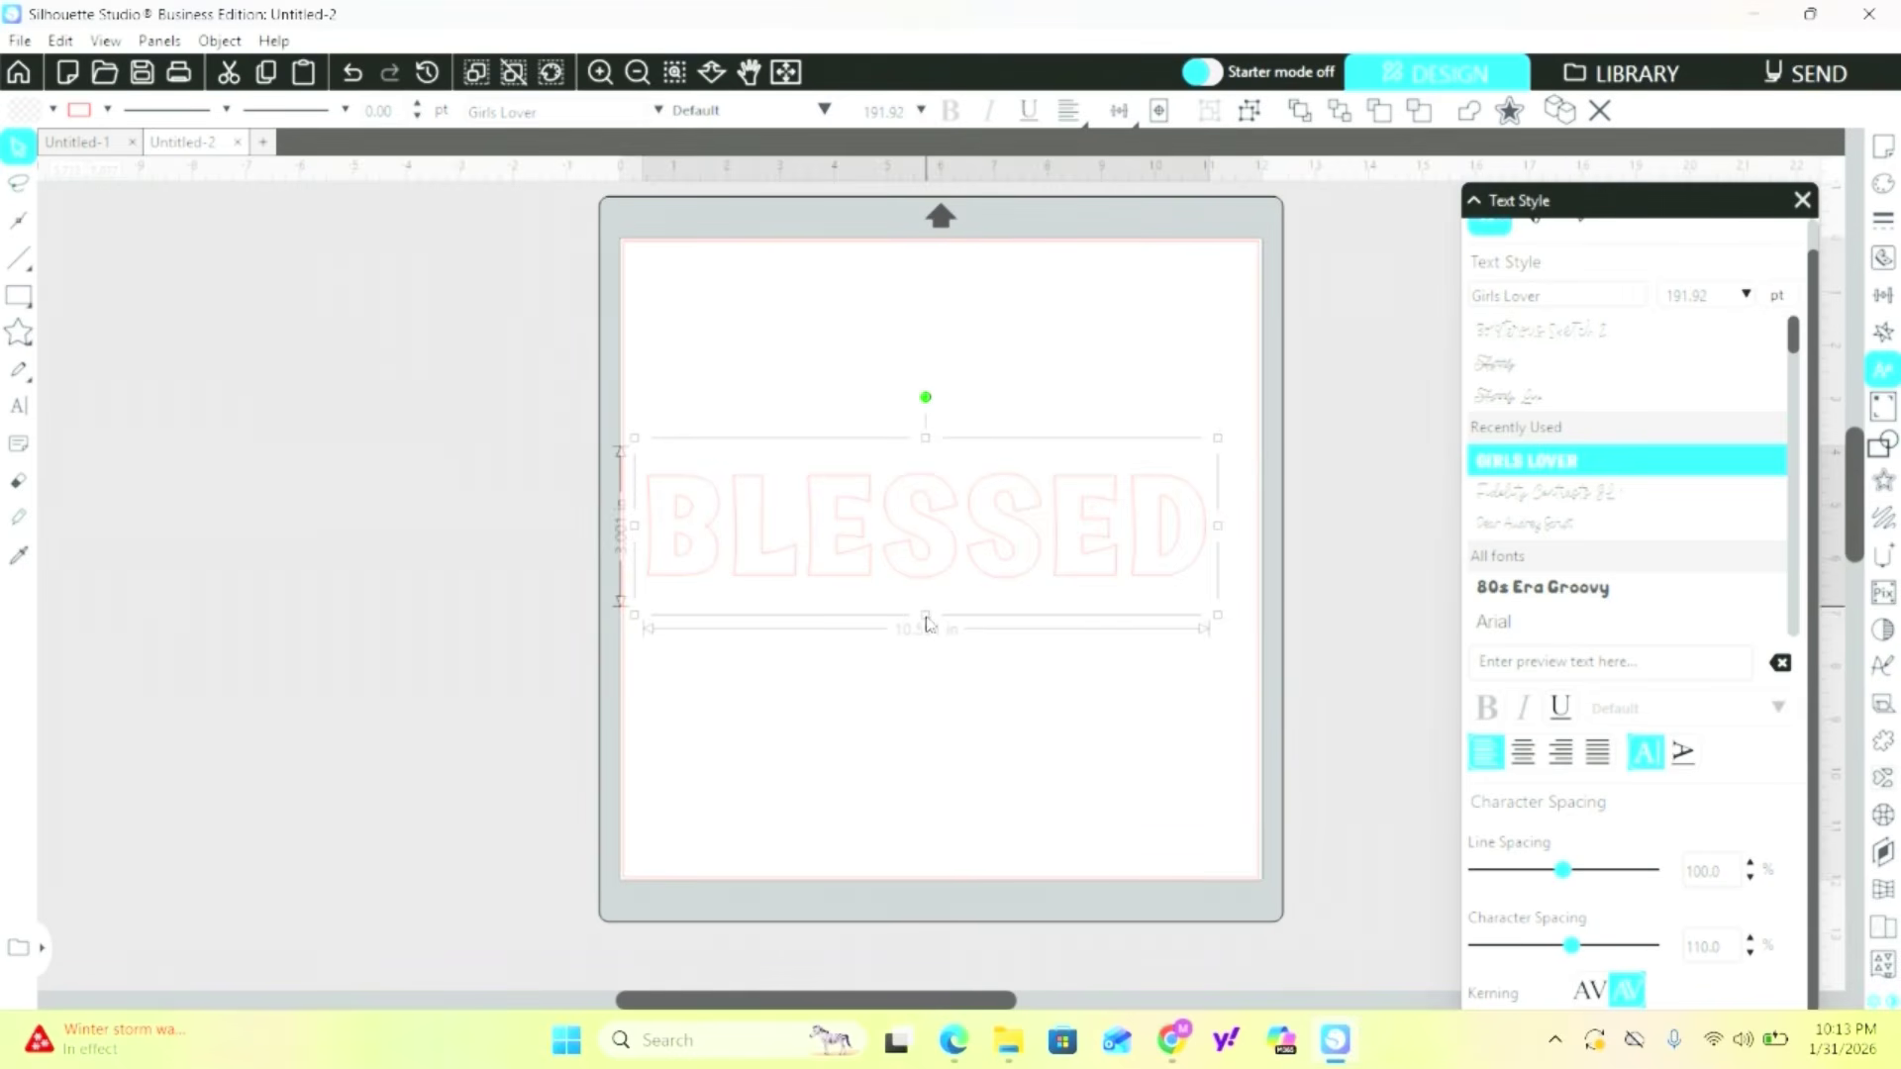
{"action": "left_click_drag", "start_coordinate": [930, 624], "coordinate": [936, 682]}
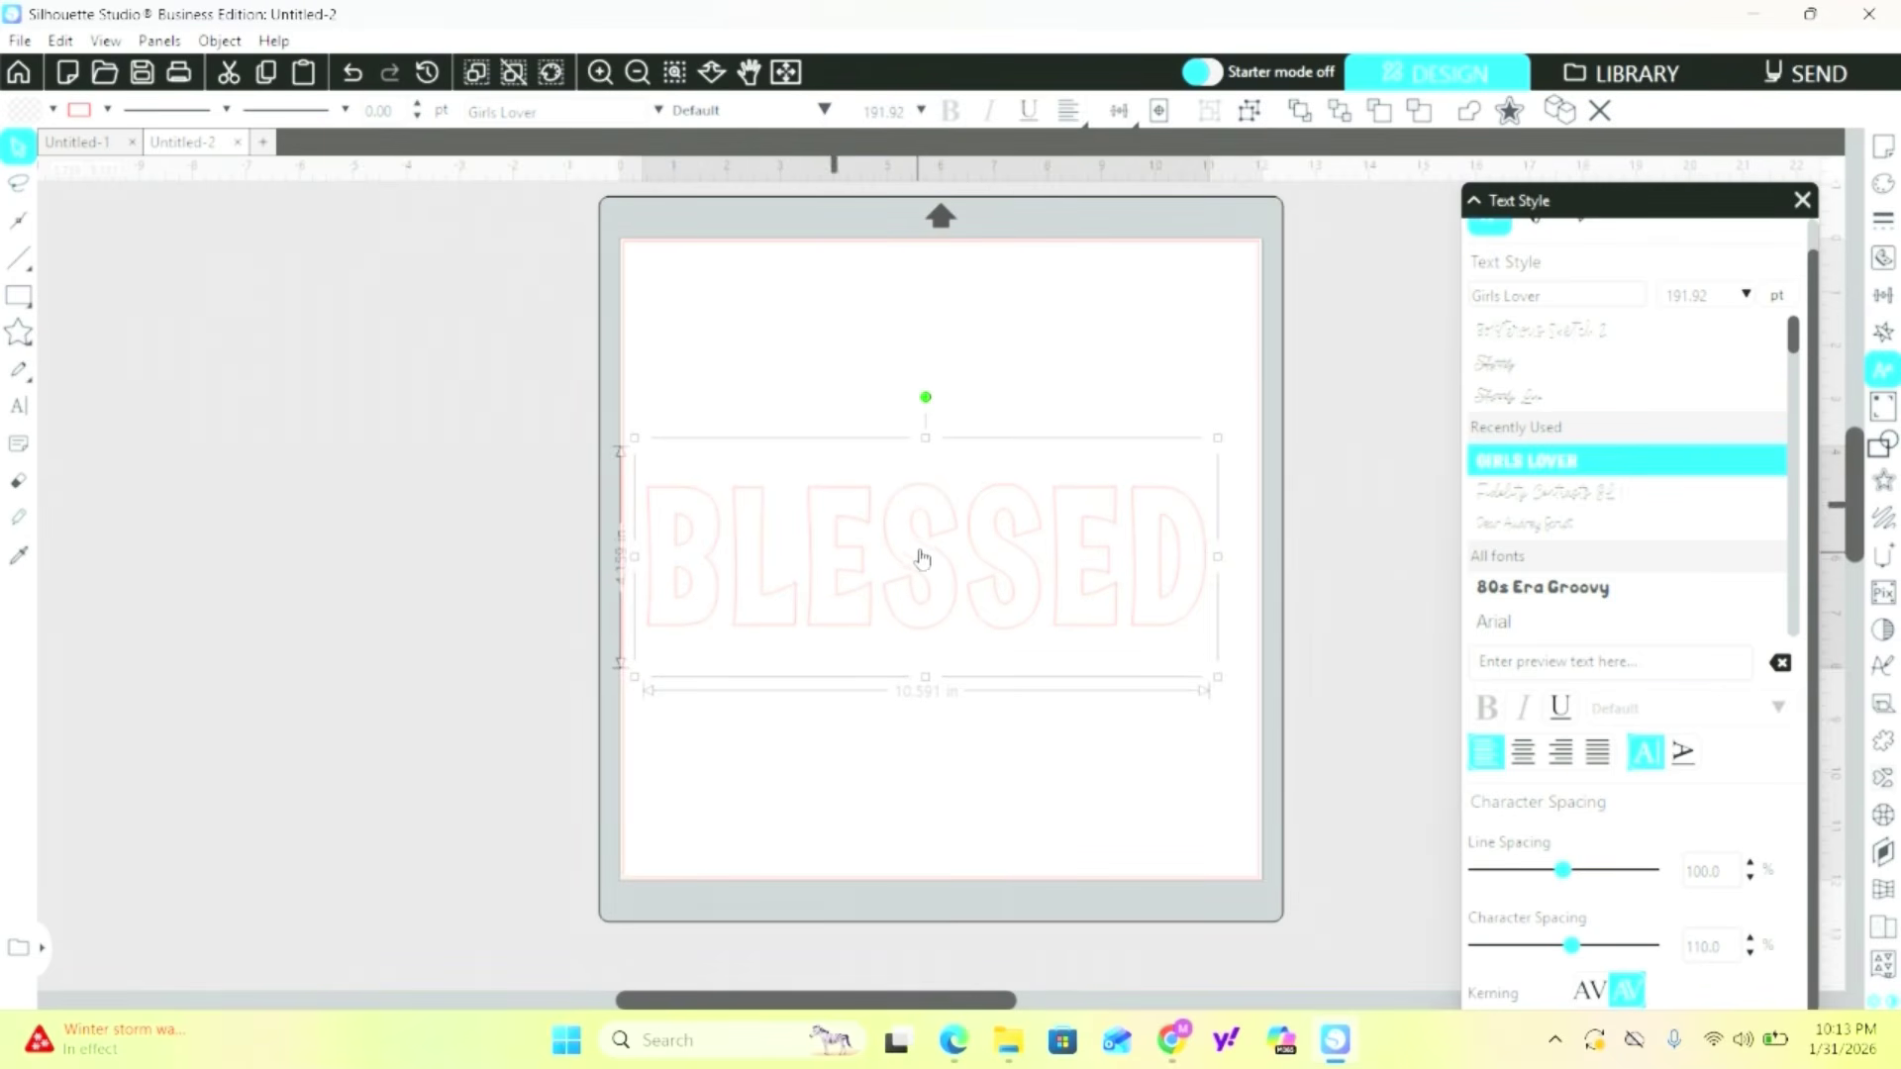
{"action": "left_click_drag", "start_coordinate": [924, 550], "coordinate": [940, 546]}
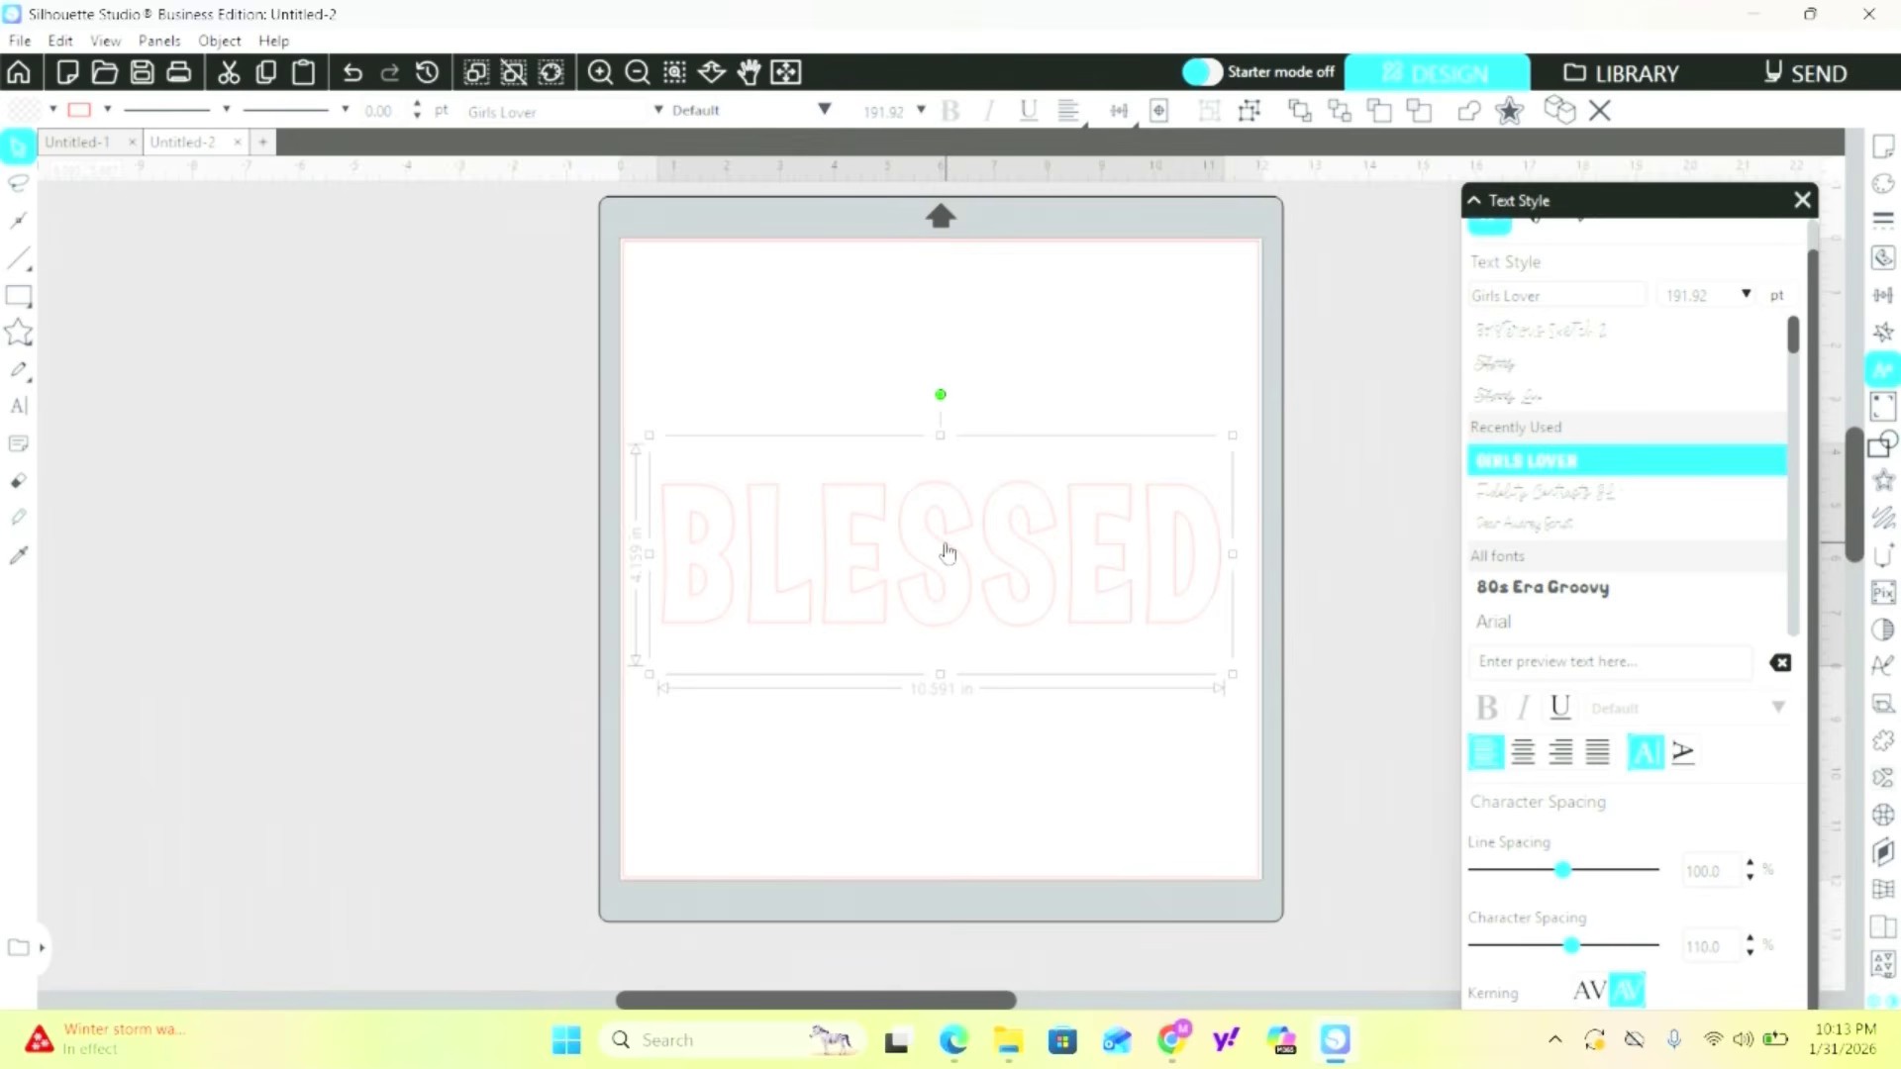
Place a duplicate of the BLESSED text off the mat on its left side and convert the on-mat text to a path.
{"action": "left_click_drag", "start_coordinate": [947, 546], "coordinate": [237, 473]}
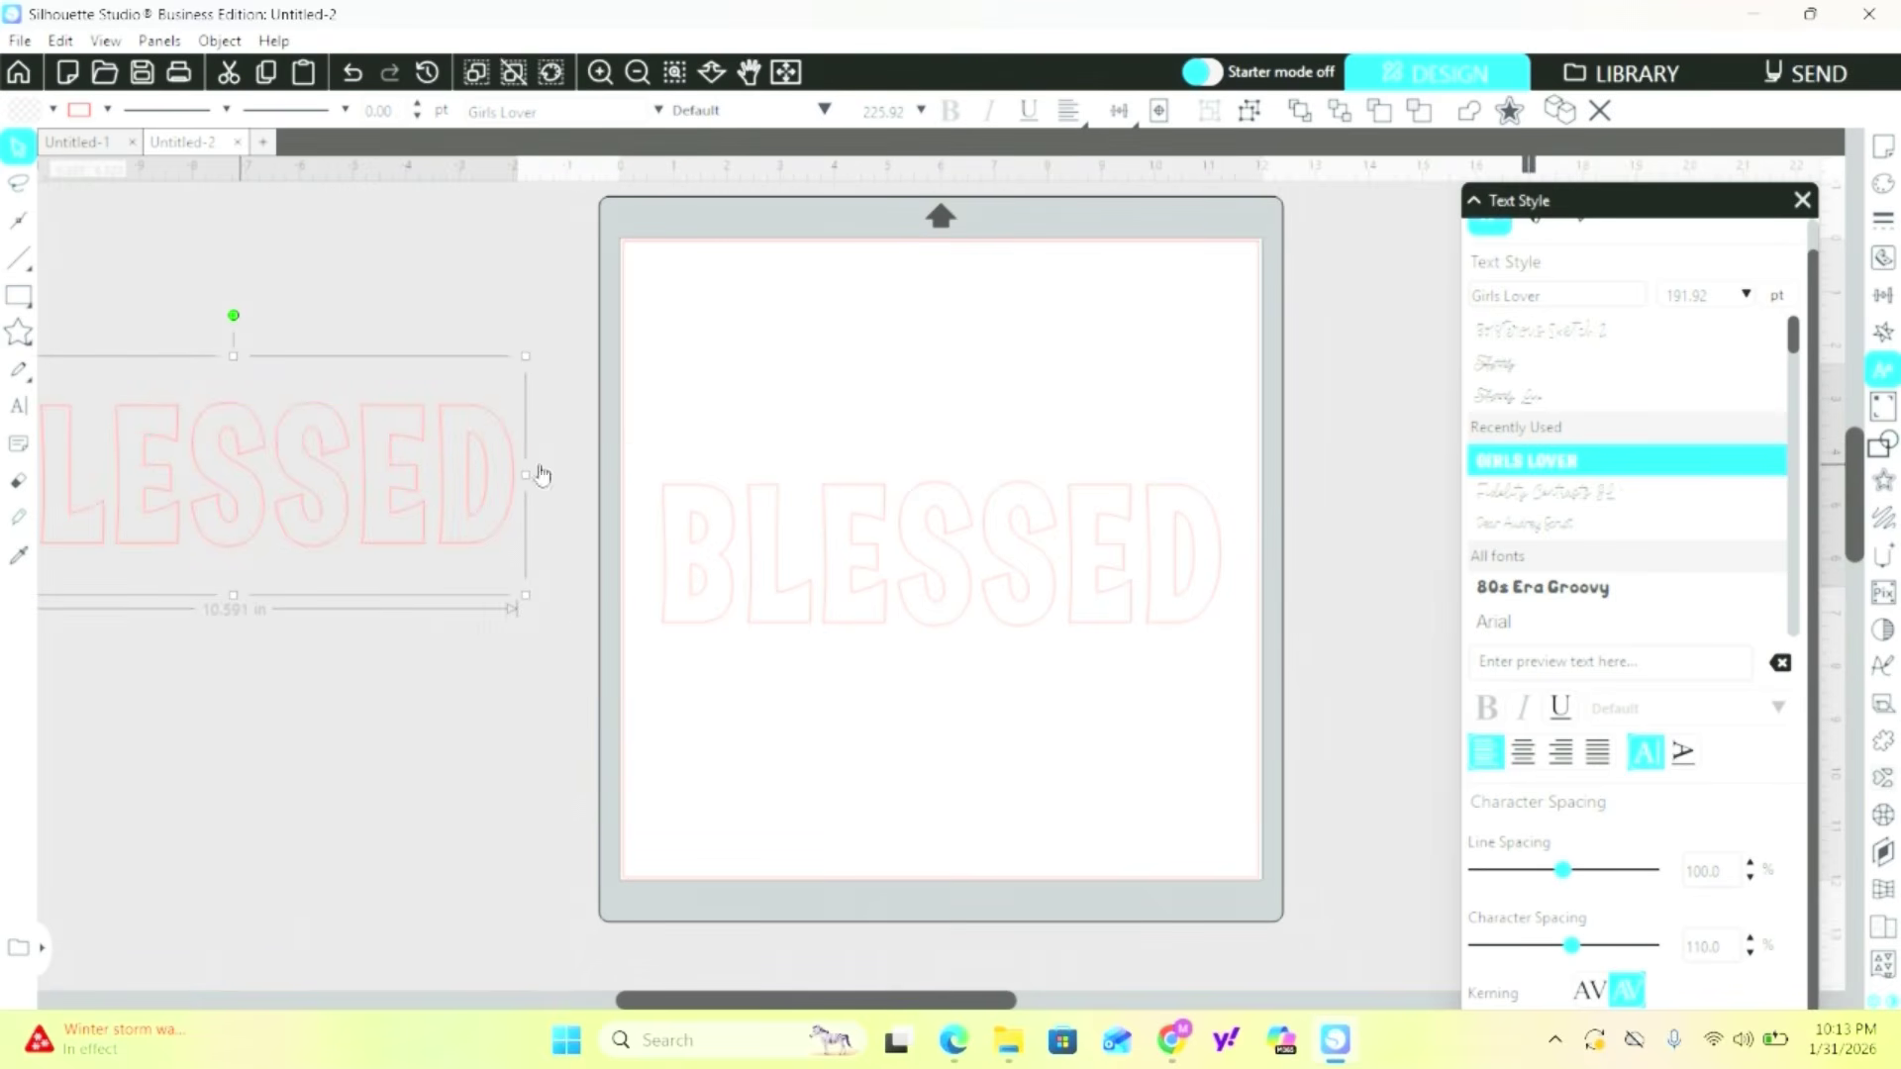
{"action": "left_click", "coordinate": [900, 557]}
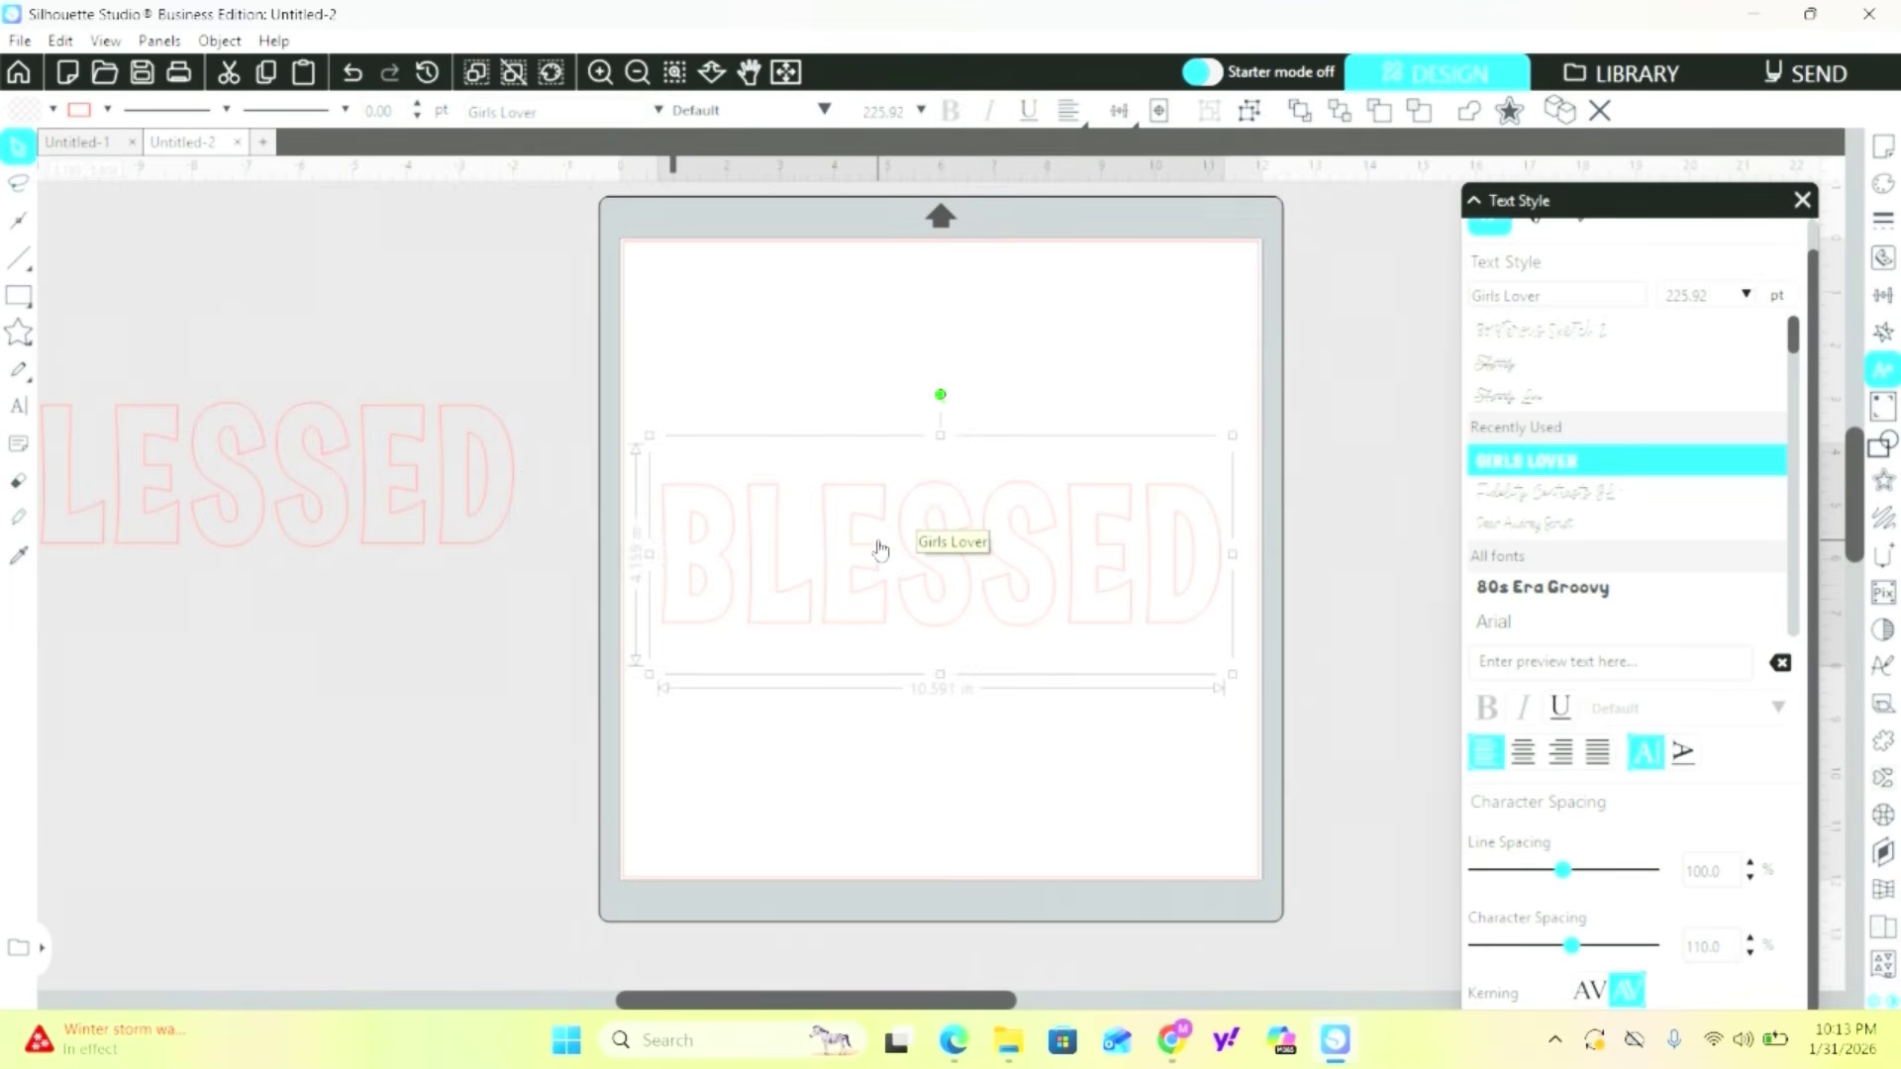
{"action": "right_click", "coordinate": [874, 542]}
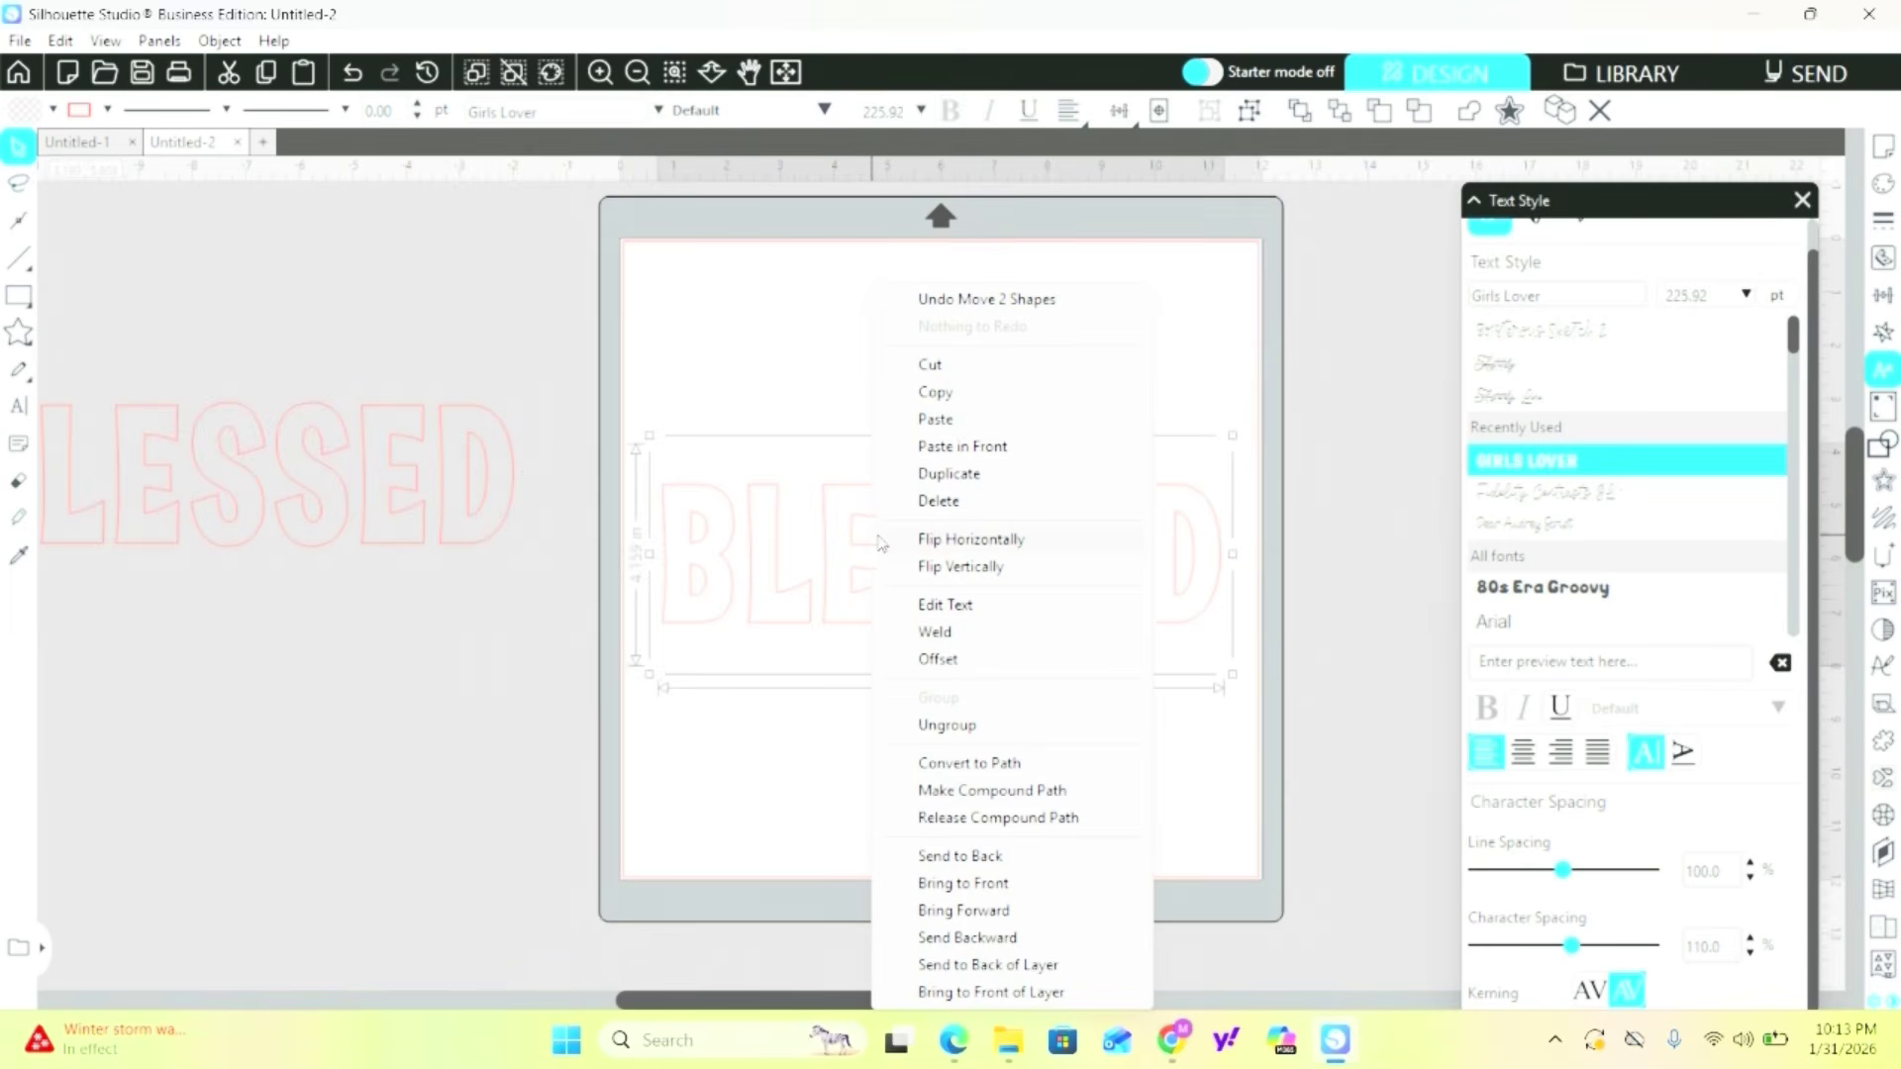
{"action": "left_click", "coordinate": [966, 765]}
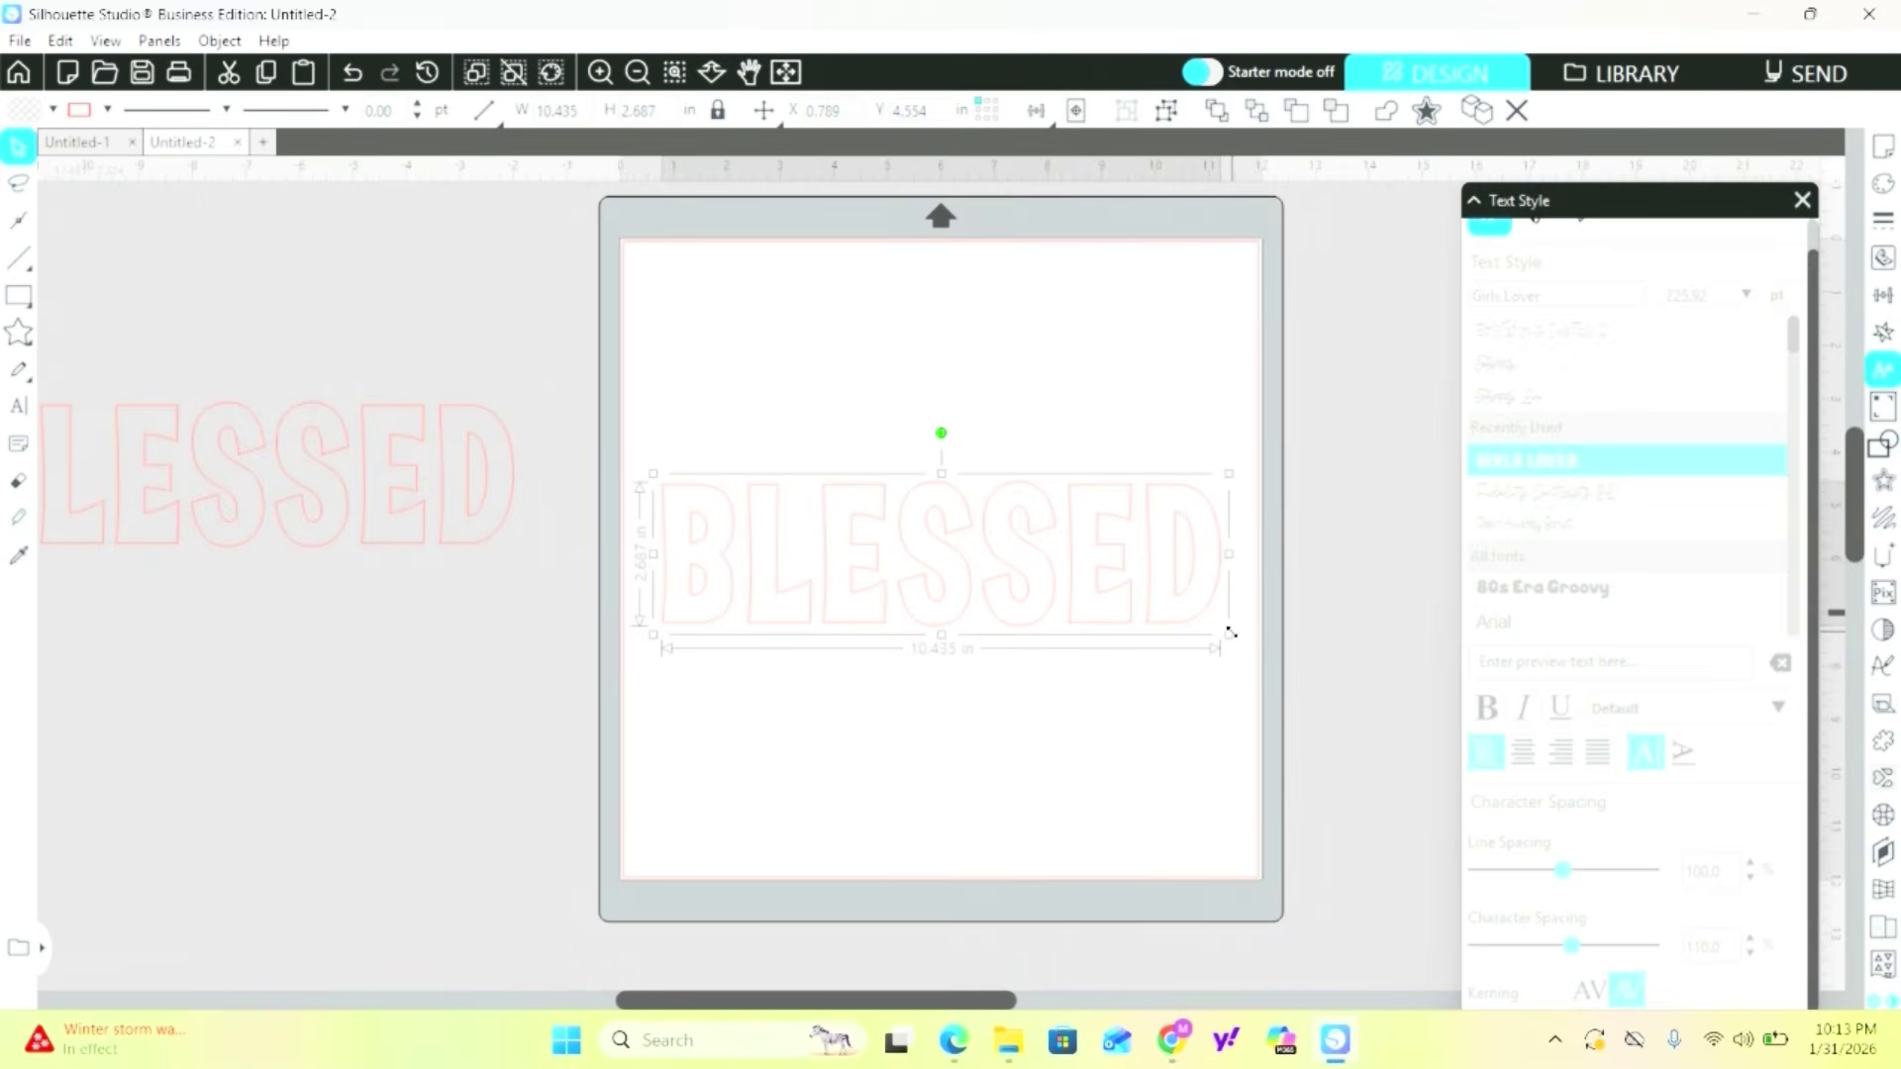
Resize the converted BLESSED lettering to about 10.05 by 3.17 in and reposition it horizontally centred, slightly above the page's middle.
{"action": "left_click_drag", "start_coordinate": [1230, 636], "coordinate": [1192, 621]}
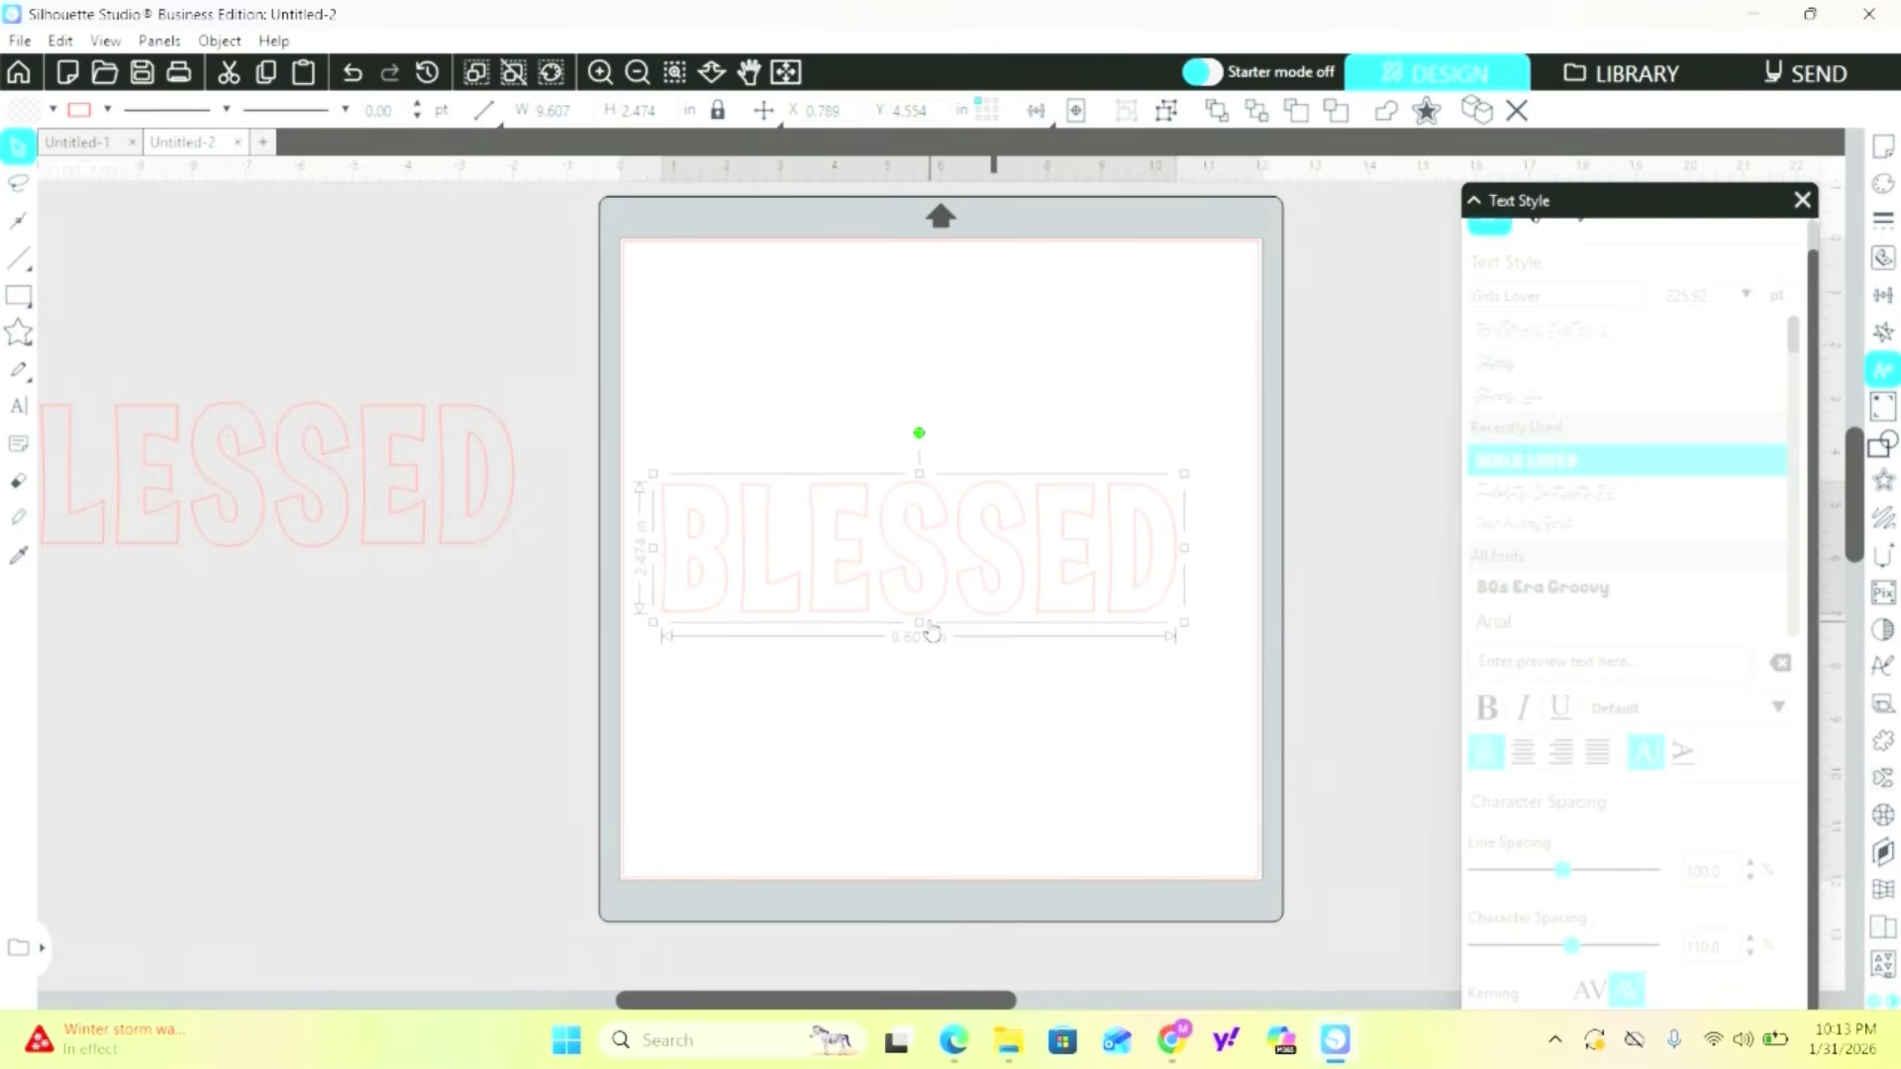
{"action": "left_click_drag", "start_coordinate": [919, 635], "coordinate": [921, 664]}
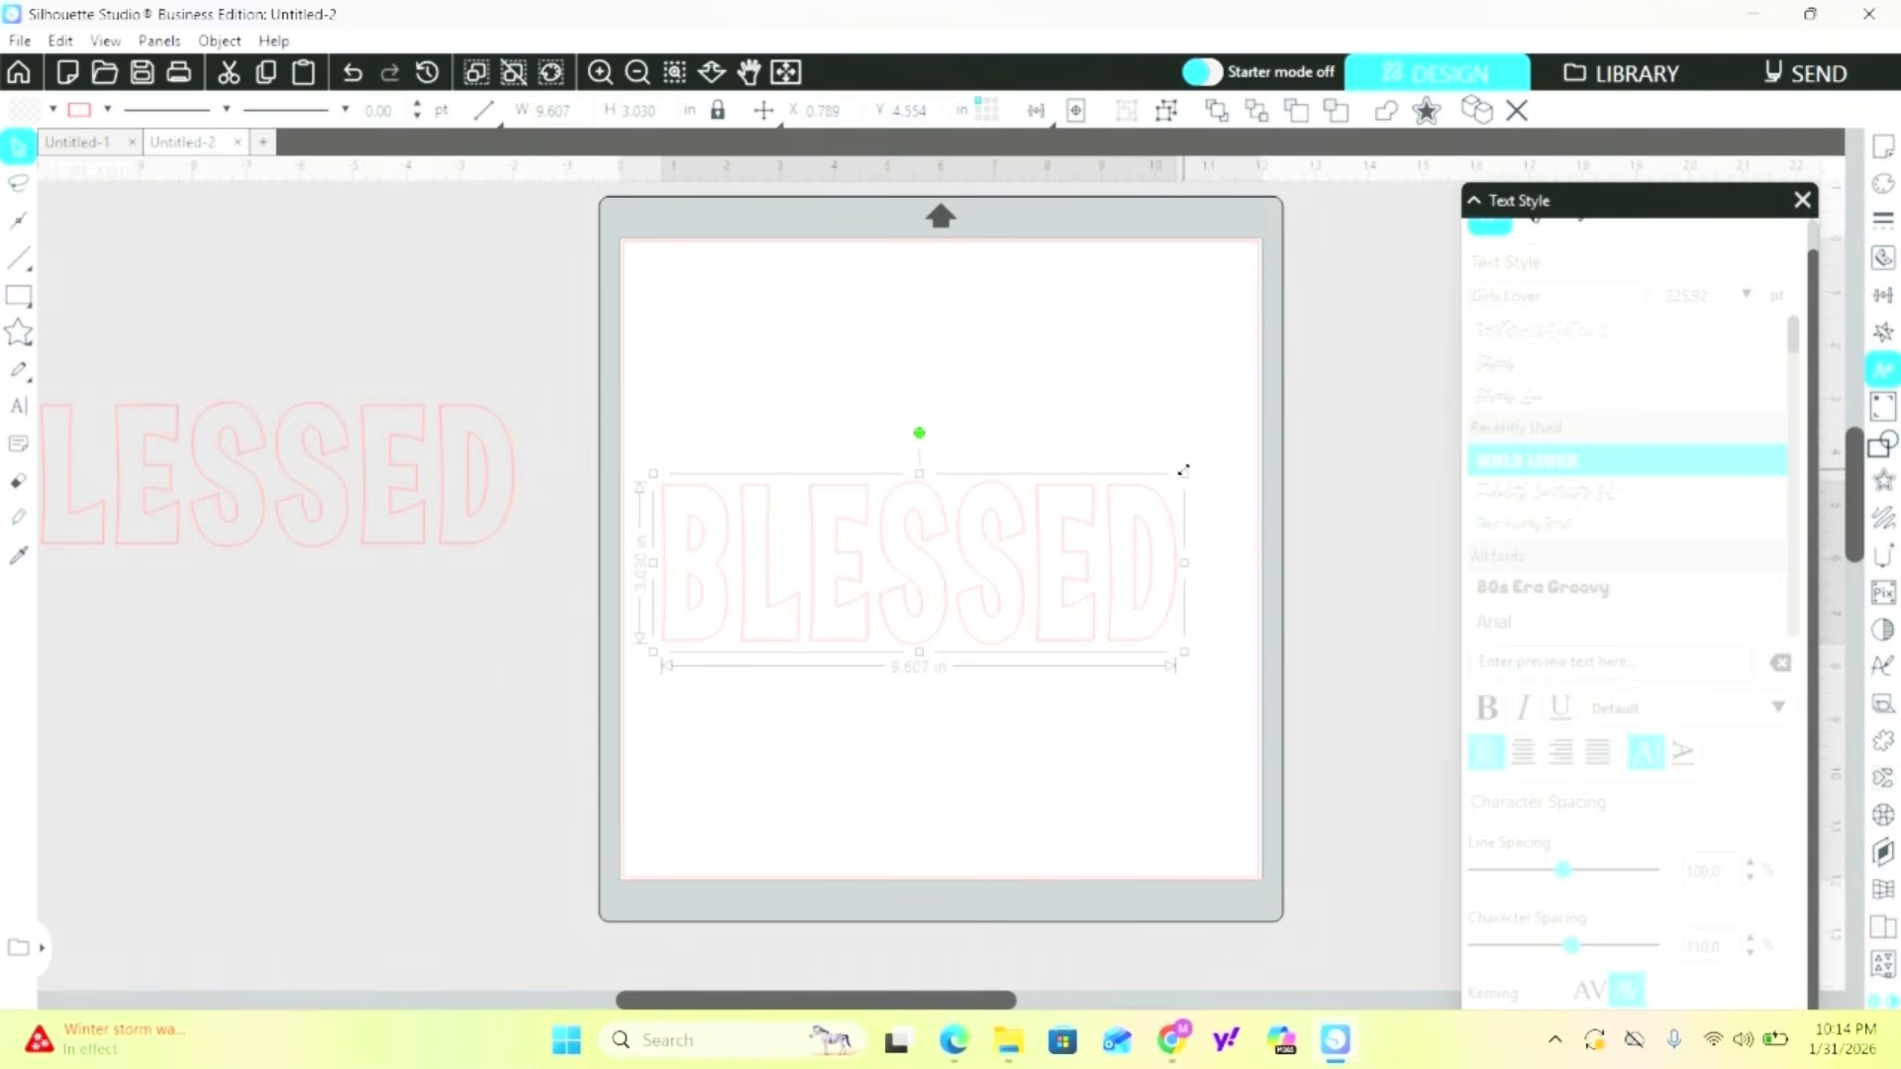
{"action": "left_click_drag", "start_coordinate": [1185, 475], "coordinate": [1207, 462]}
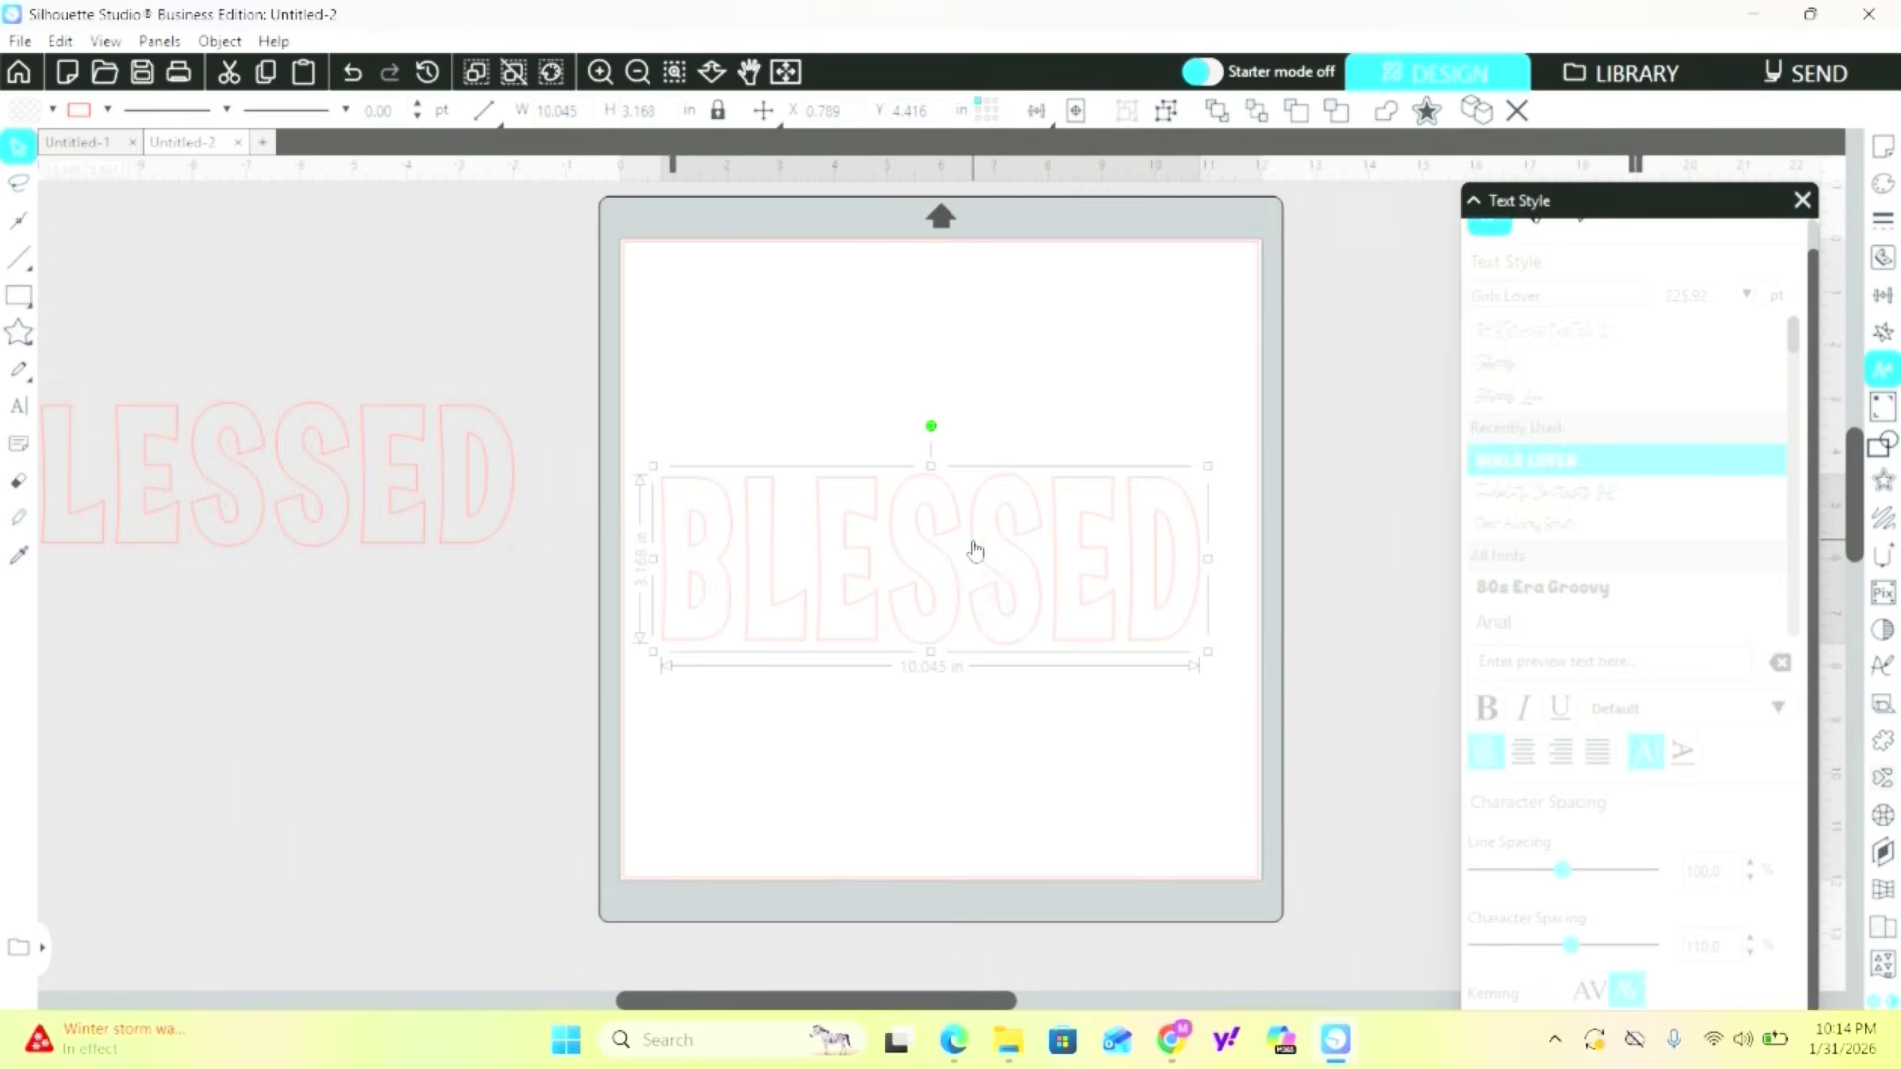
{"action": "left_click_drag", "start_coordinate": [972, 547], "coordinate": [988, 533]}
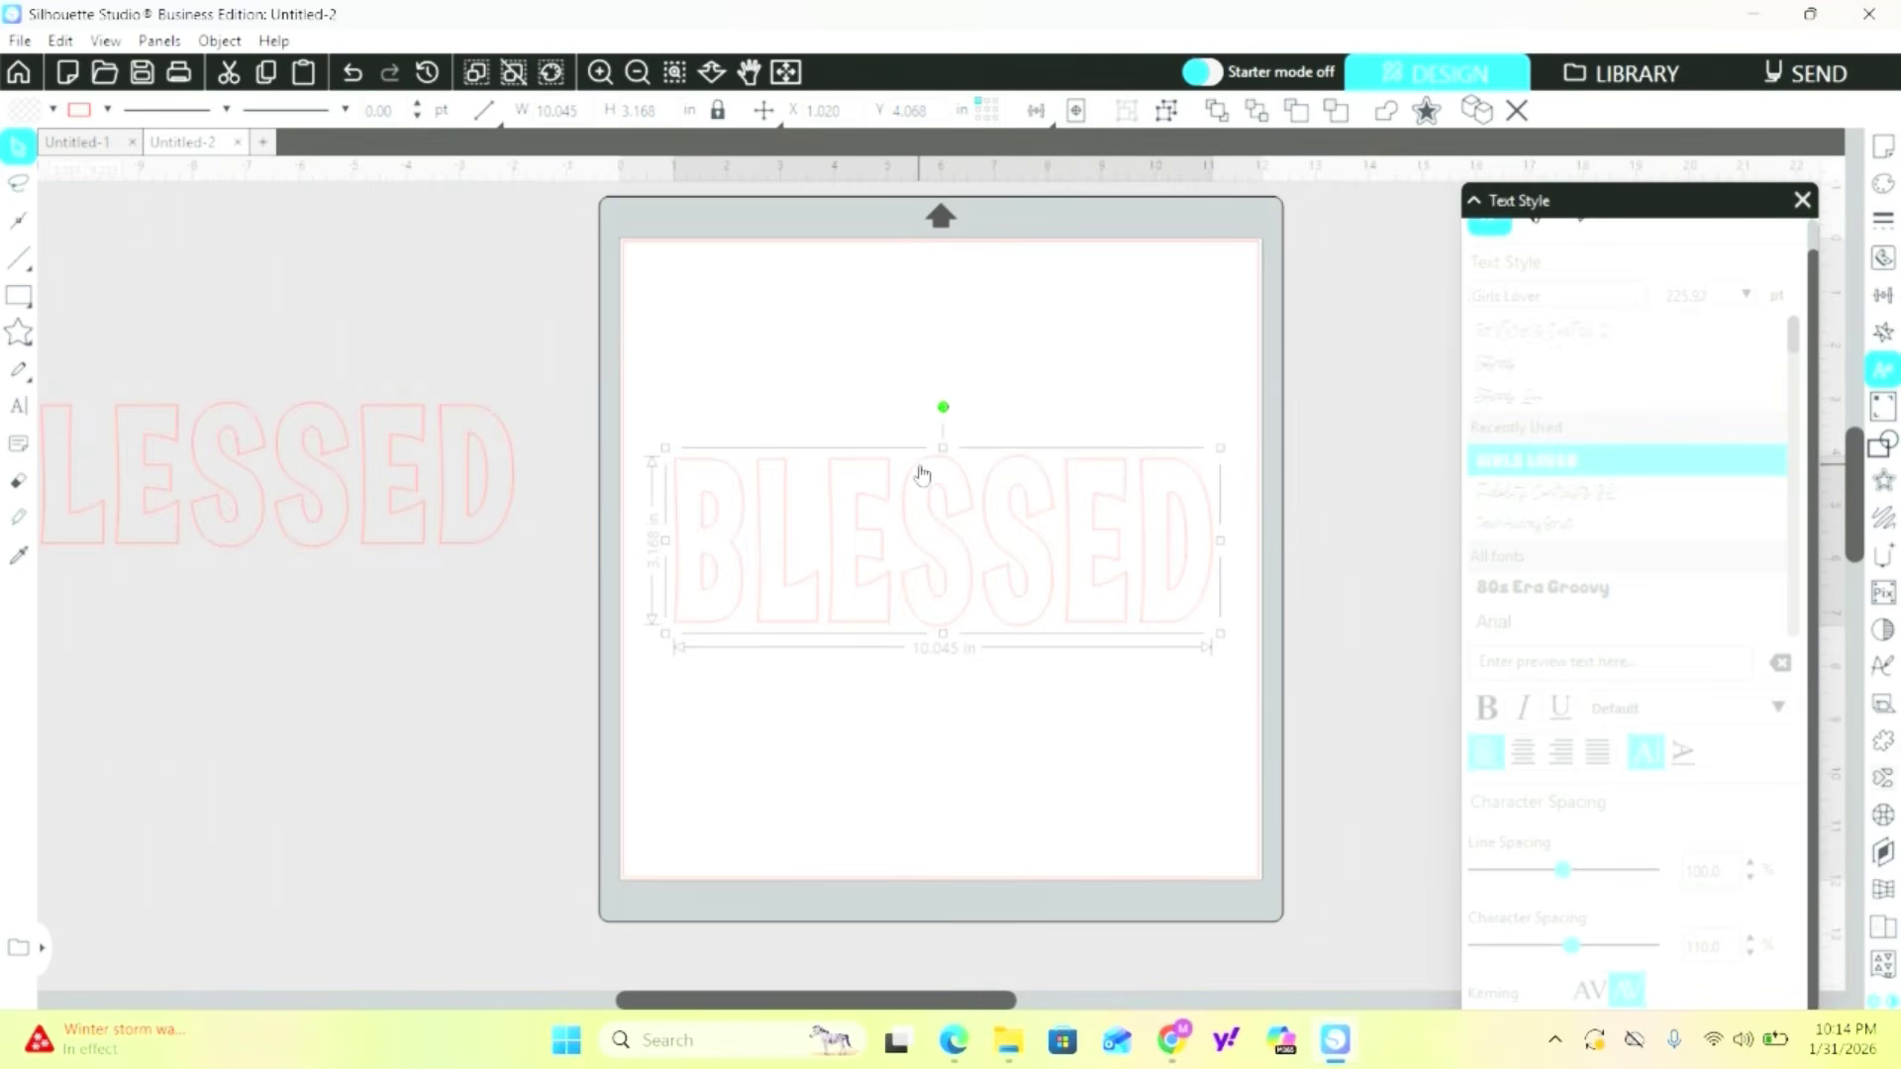
{"action": "left_click_drag", "start_coordinate": [922, 473], "coordinate": [919, 459]}
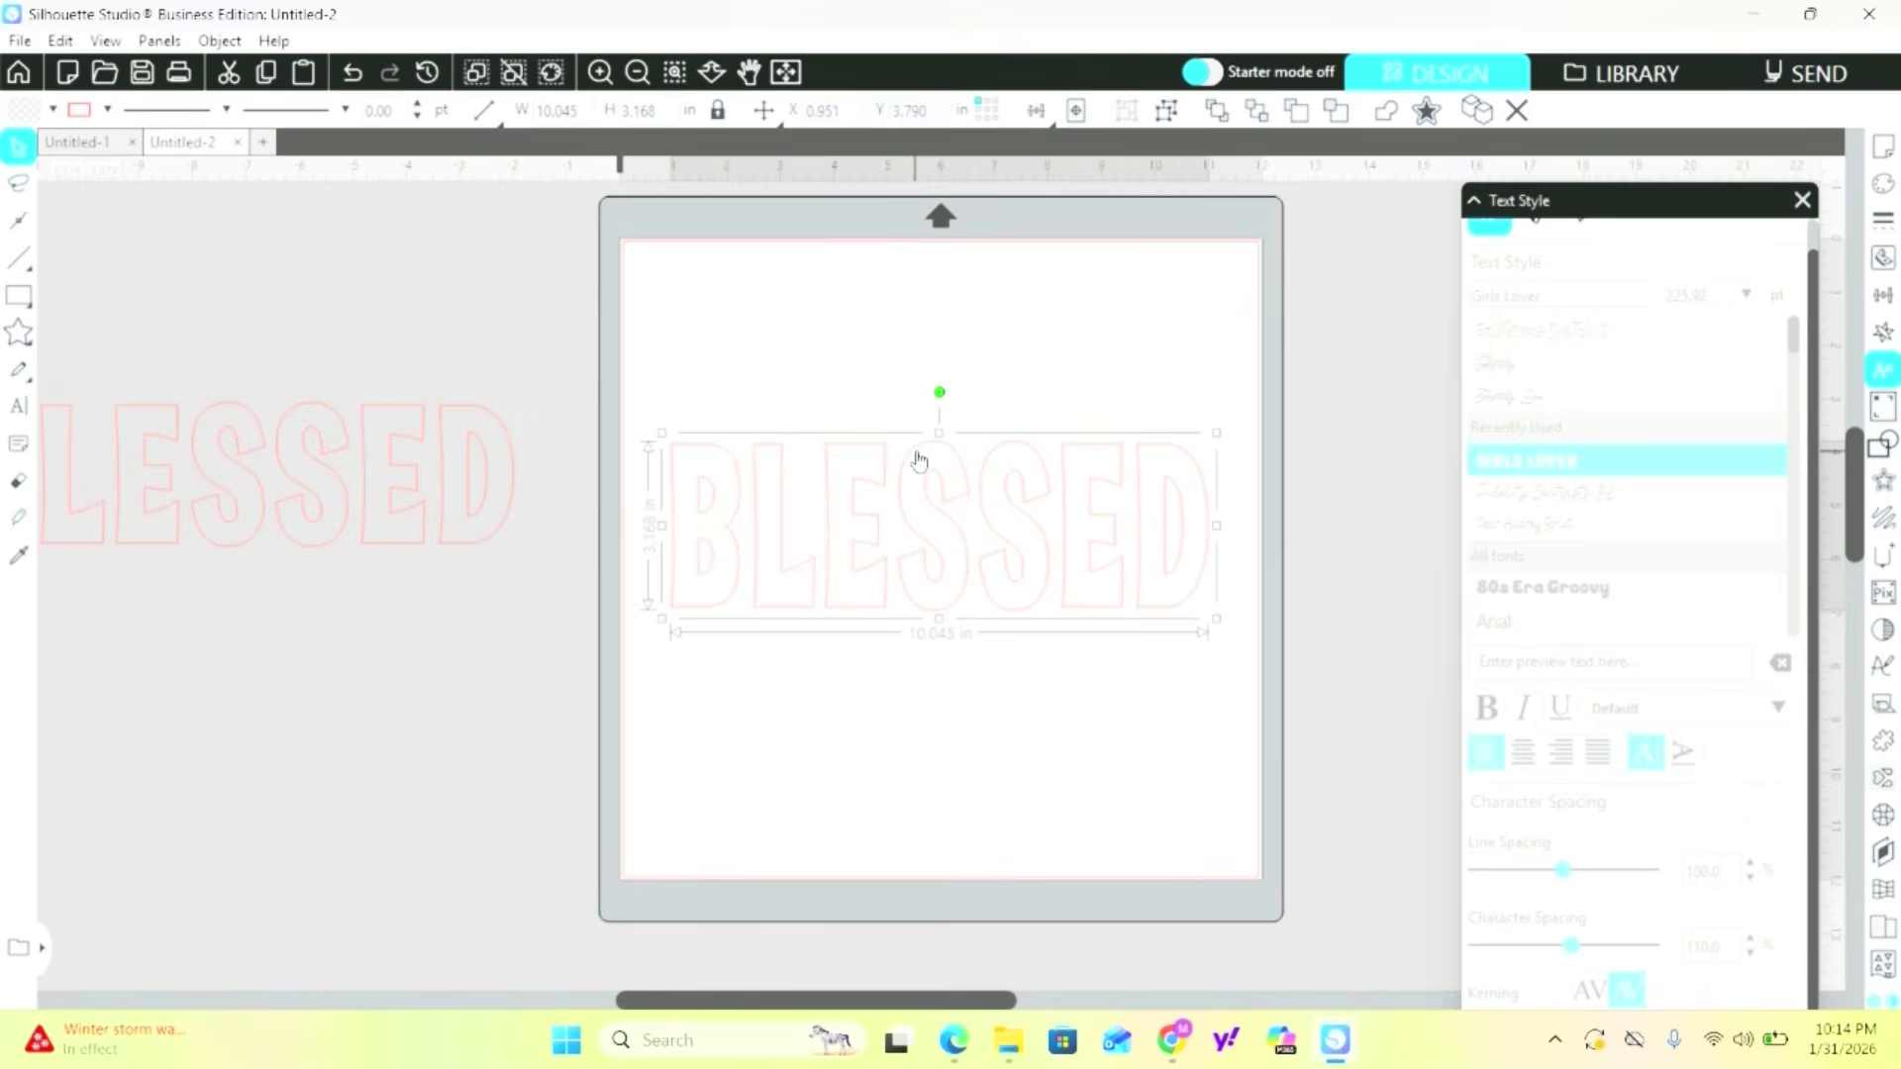
{"action": "left_click_drag", "start_coordinate": [919, 458], "coordinate": [922, 455]}
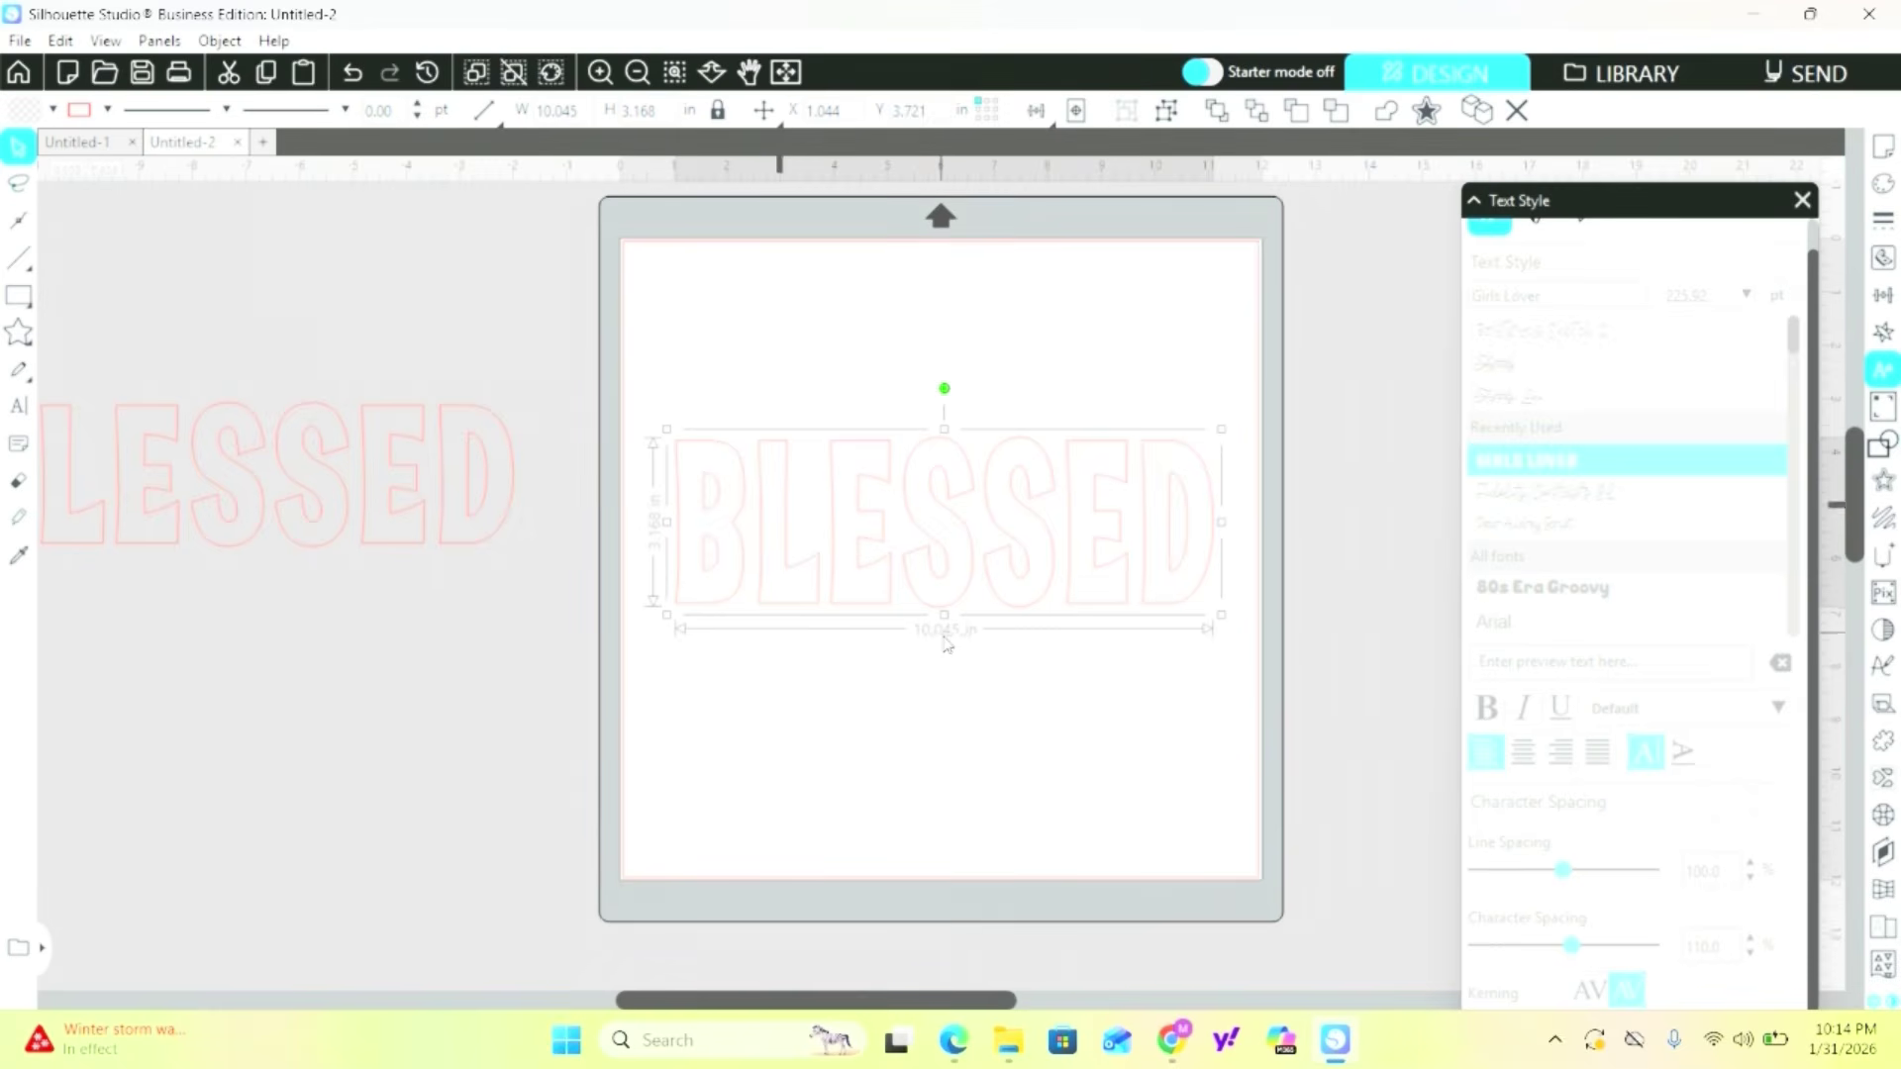
Create a 0.14 in rounded outer offset around the BLESSED lettering and make the offset a compound path.
{"action": "left_click", "coordinate": [1885, 484]}
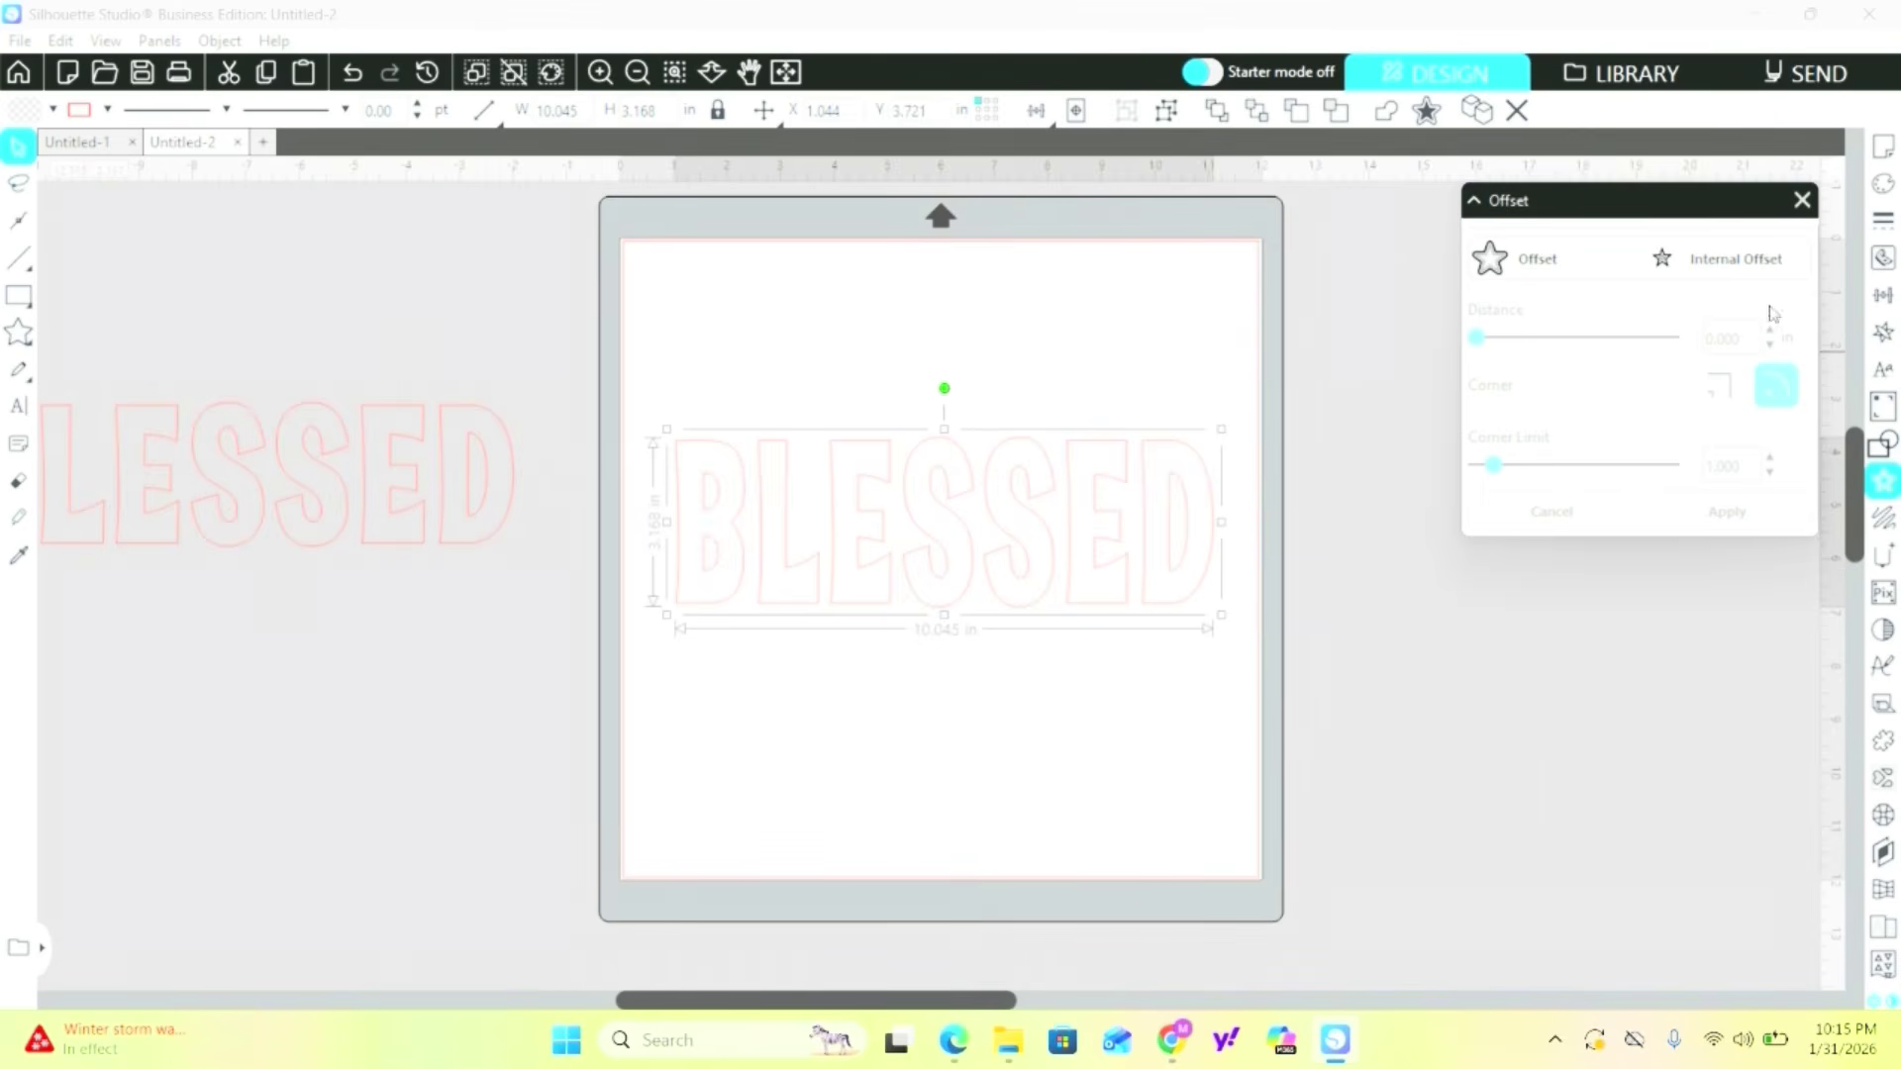
{"action": "left_click", "coordinate": [1531, 256]}
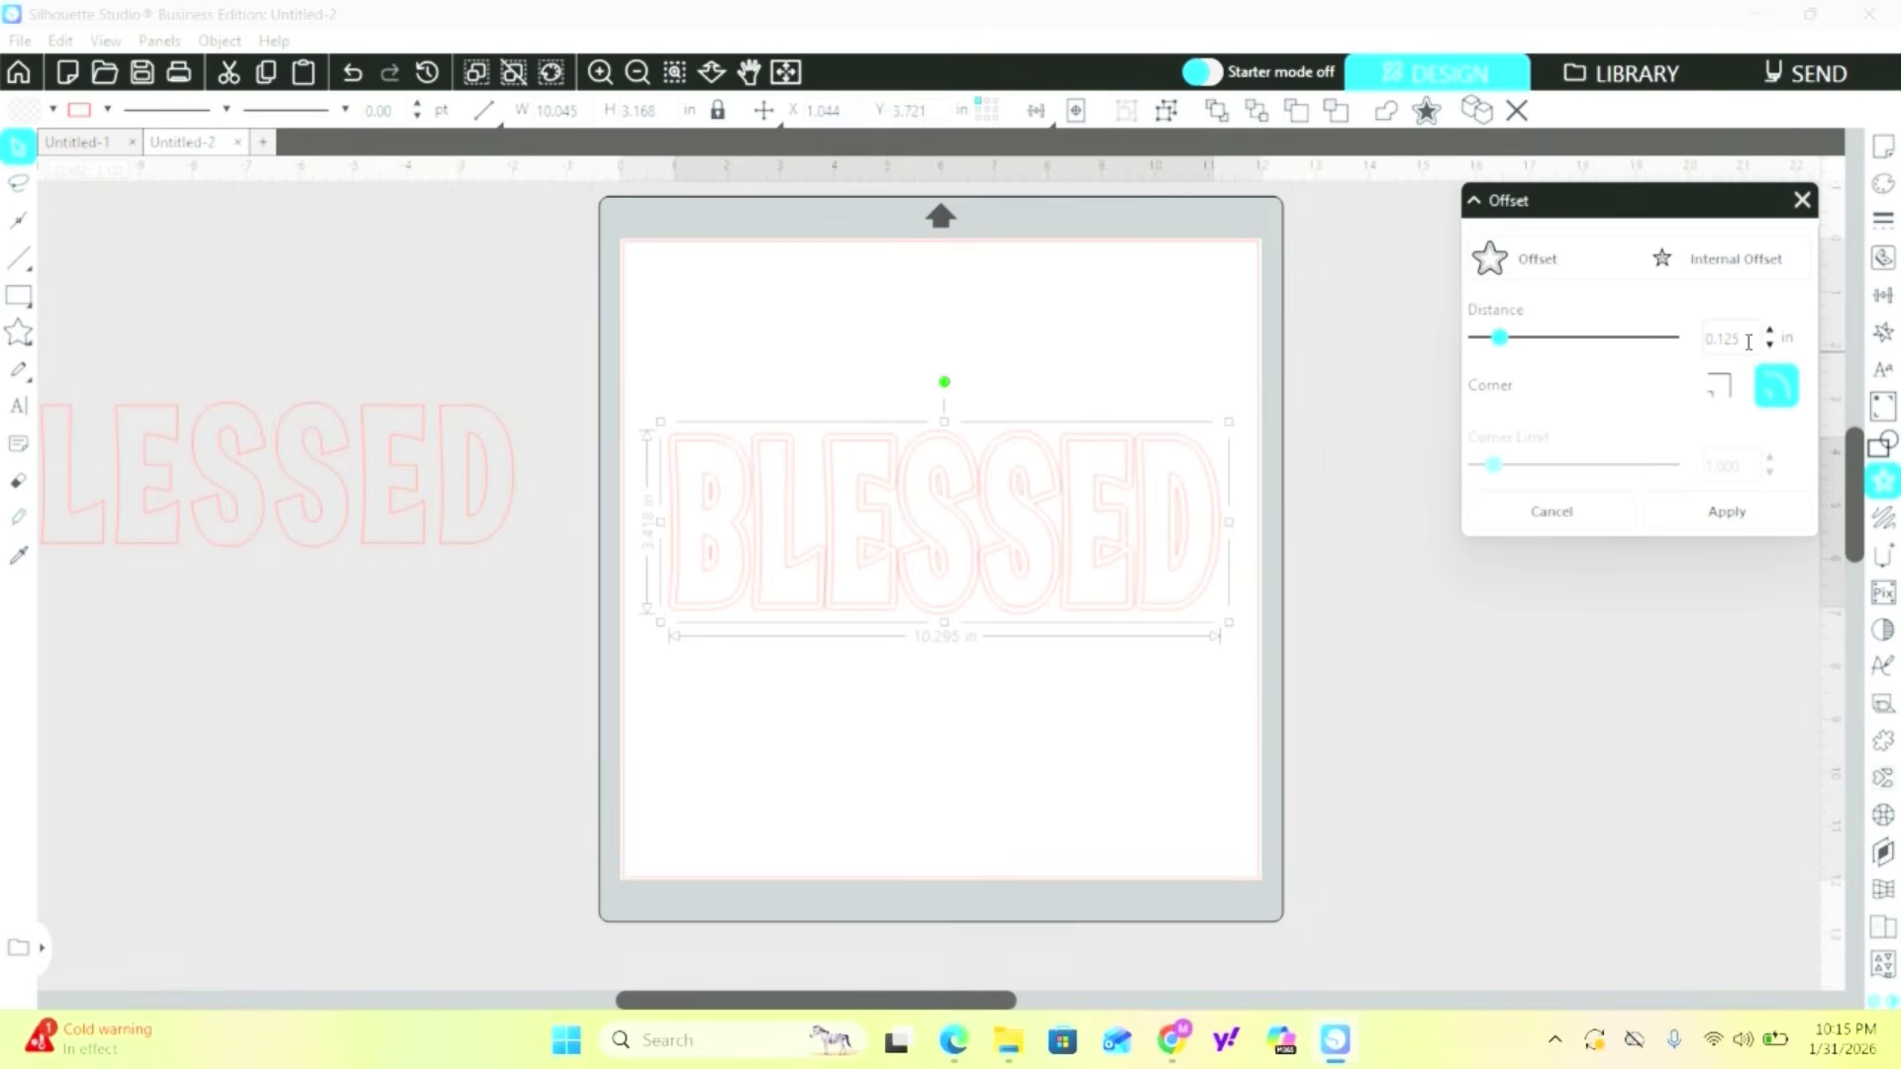
{"action": "key", "text": "BackSpace"}
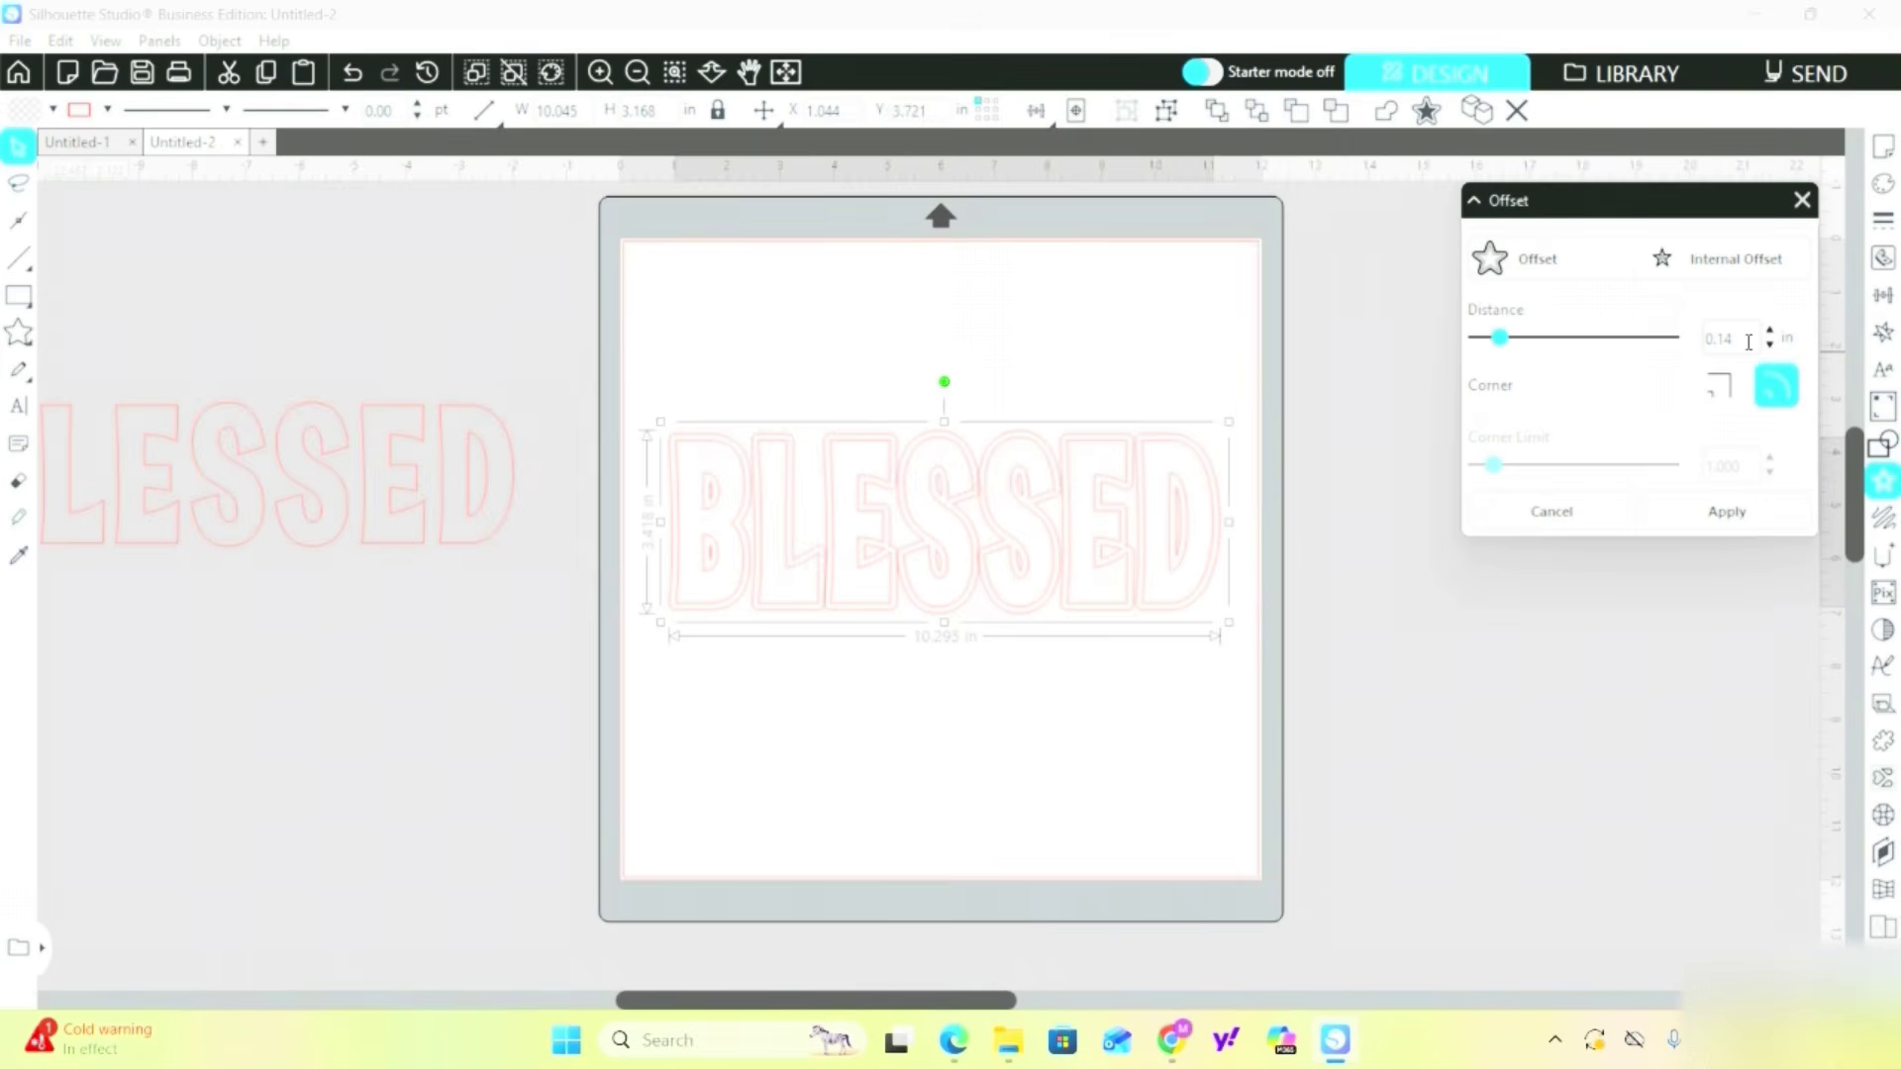
{"action": "key", "text": "Return"}
{"action": "left_click", "coordinate": [1754, 523]}
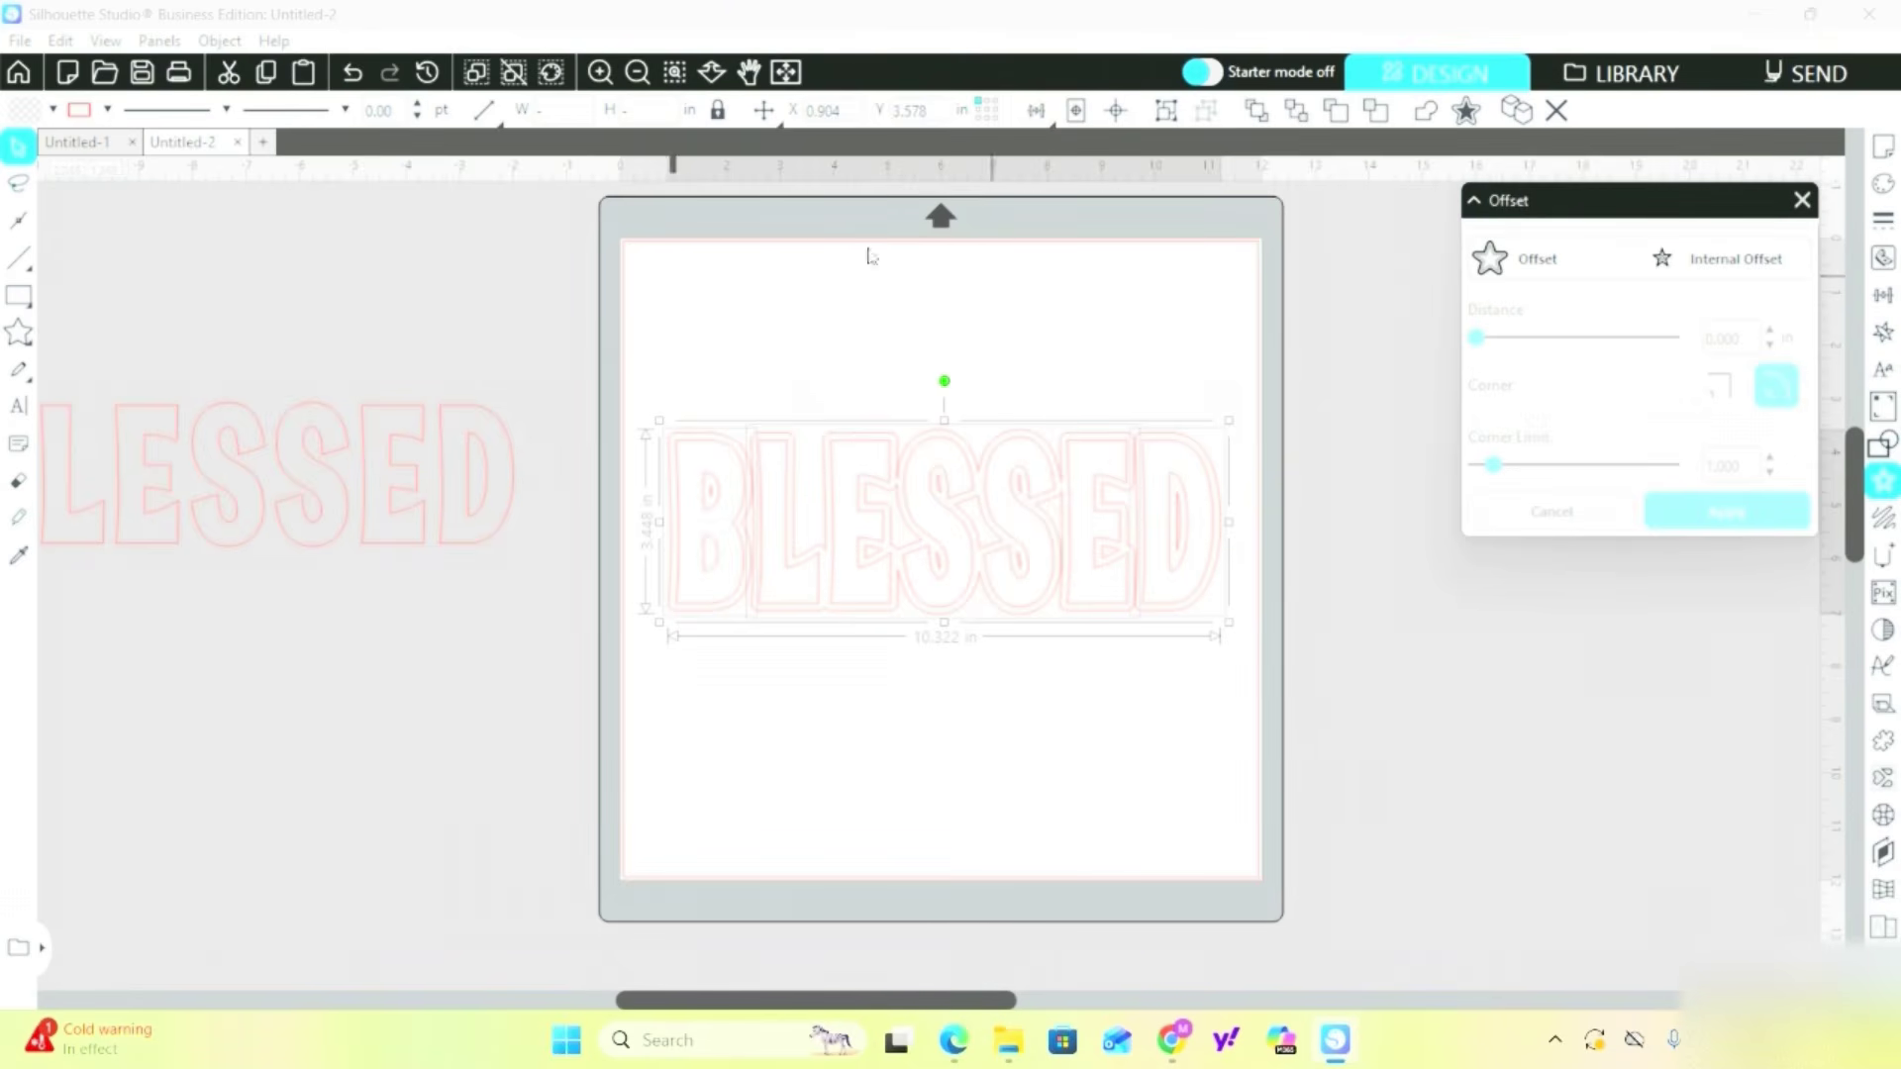
{"action": "left_click", "coordinate": [234, 40]}
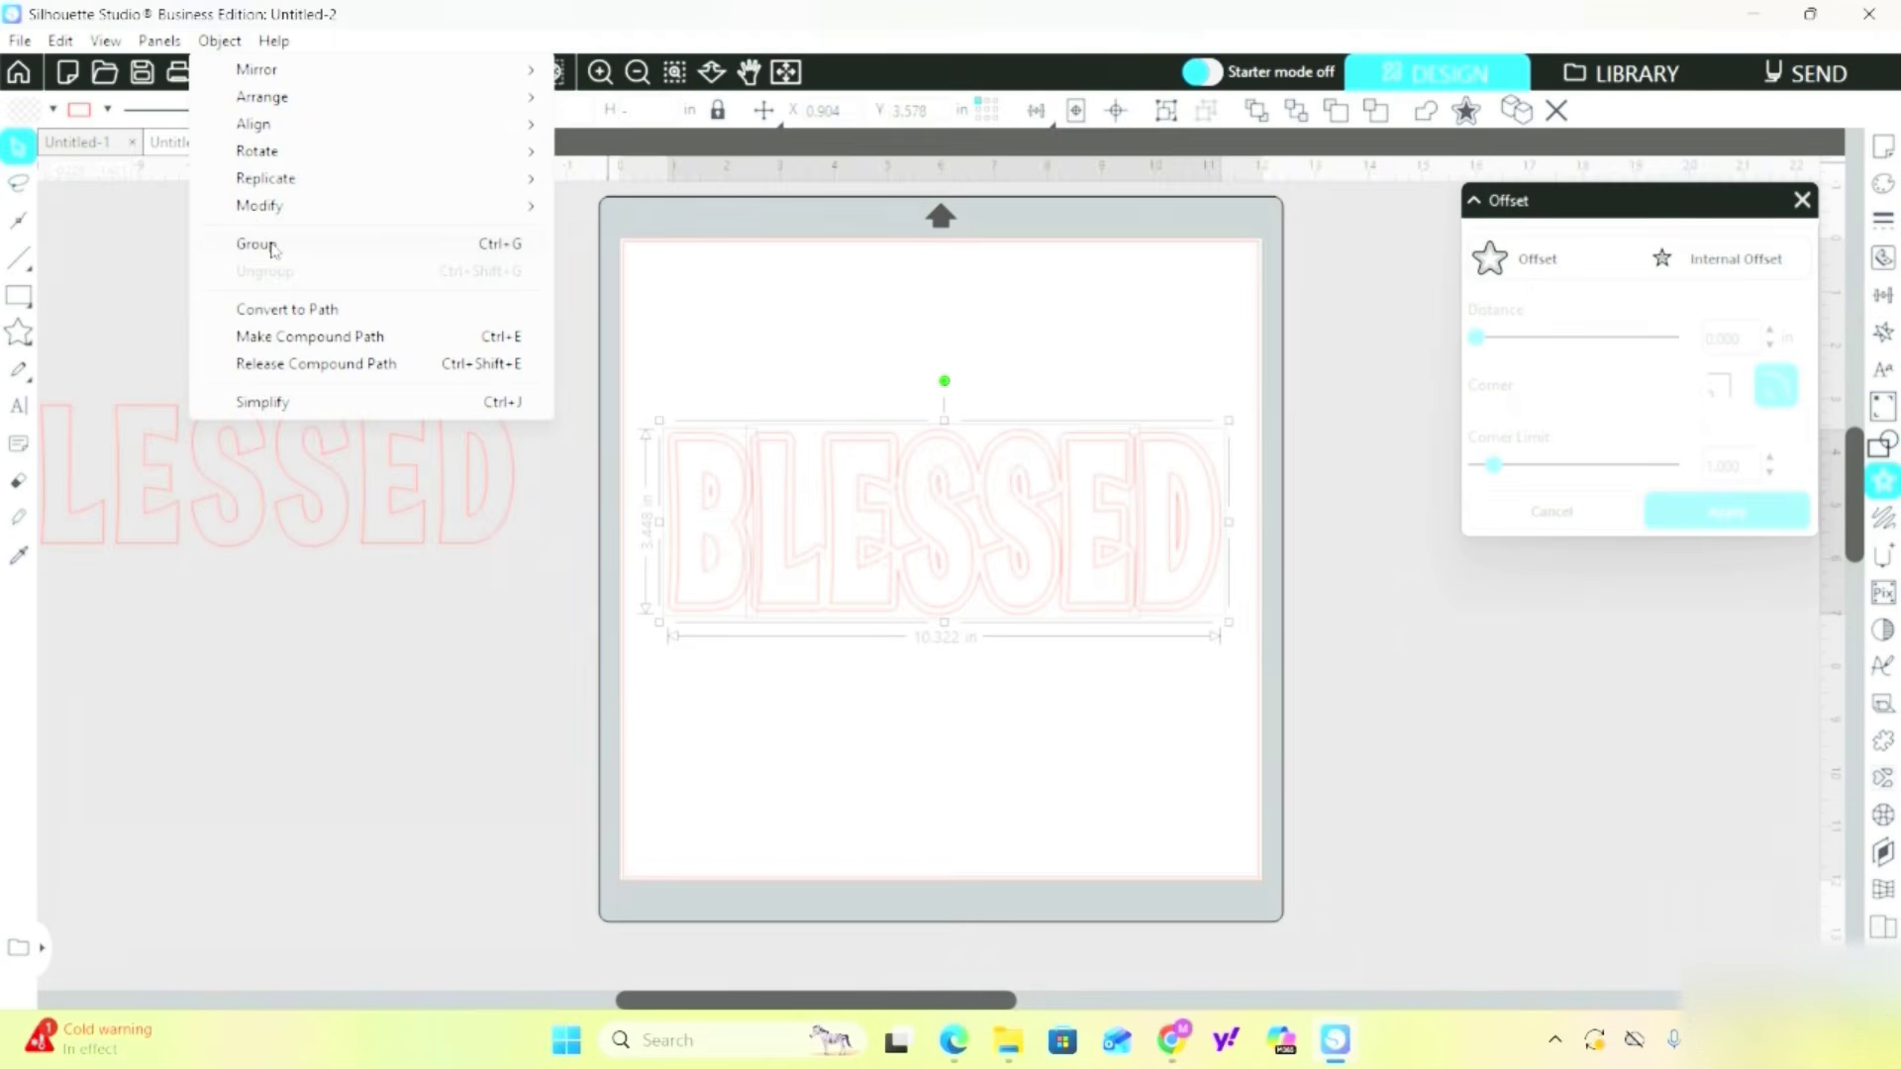
{"action": "left_click", "coordinate": [285, 342]}
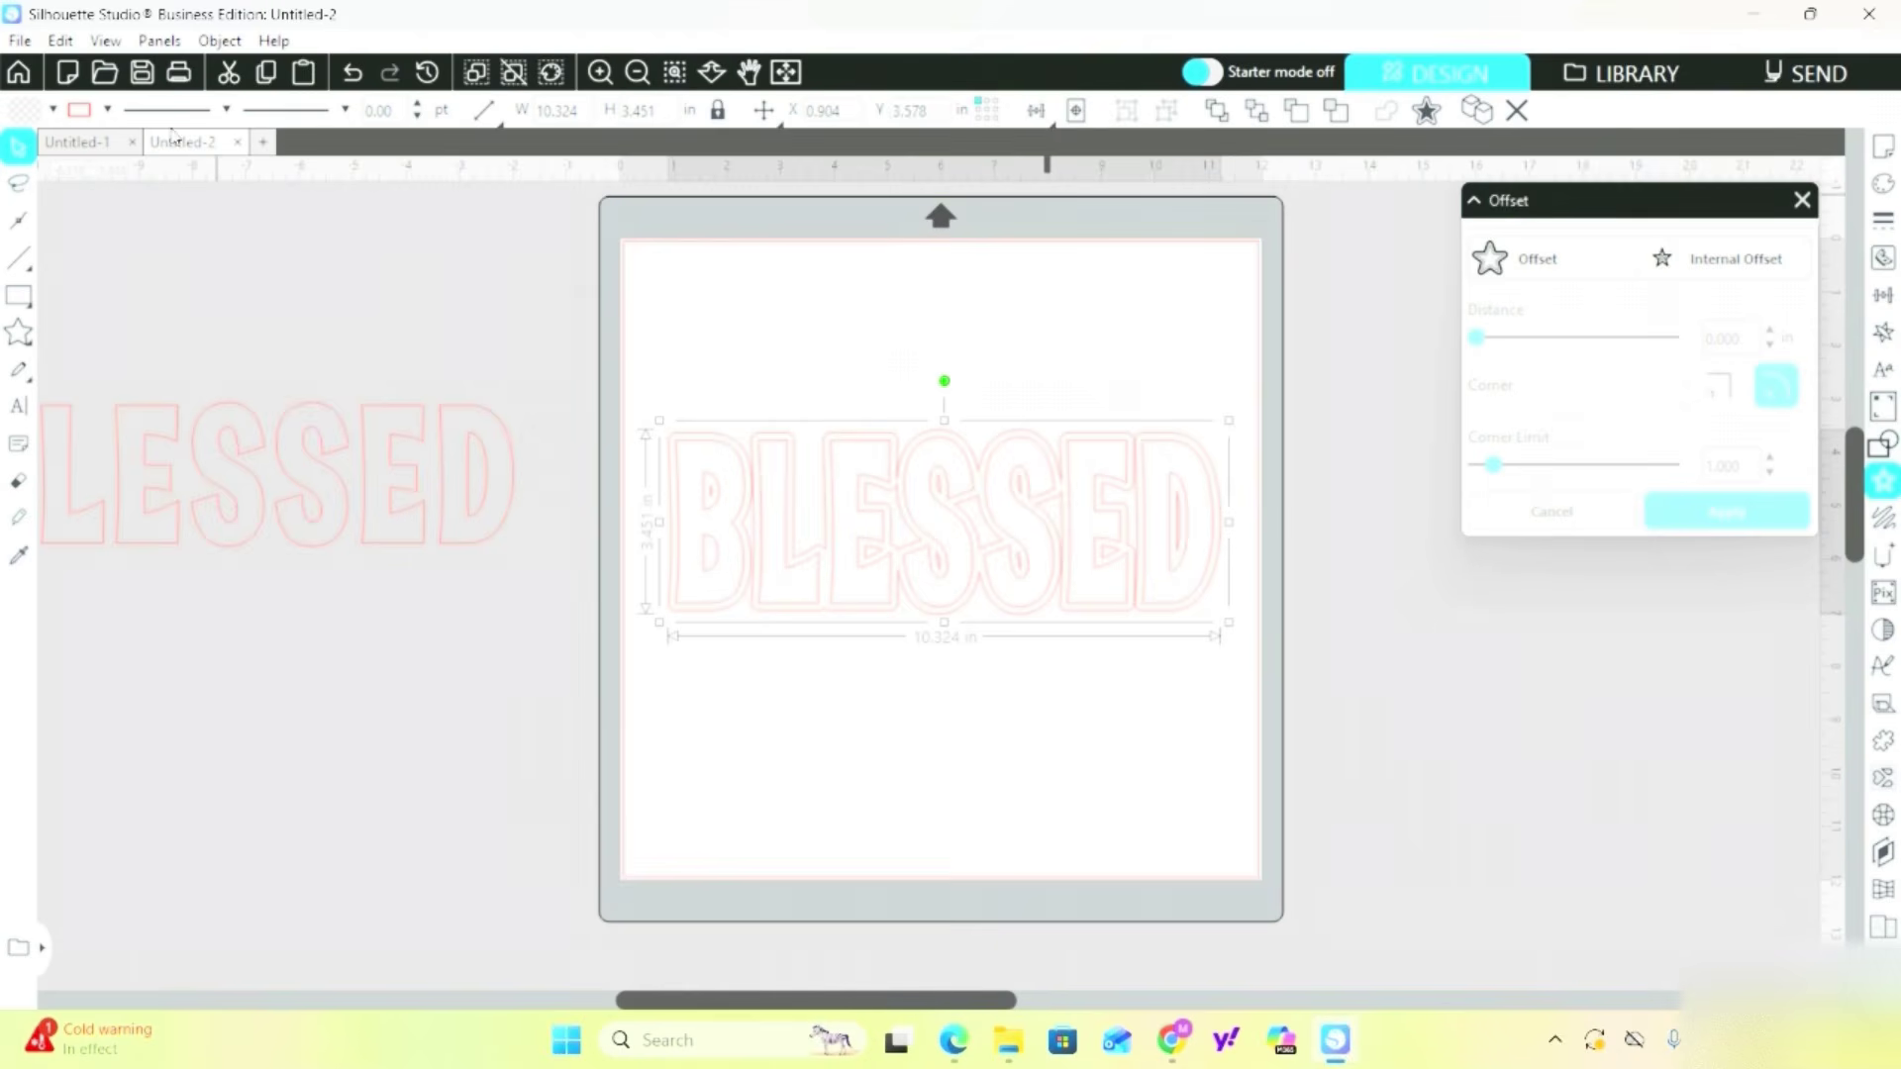
Select the inner BLESSED lettering inside the offset outline and fill it with black.
{"action": "left_click", "coordinate": [53, 110]}
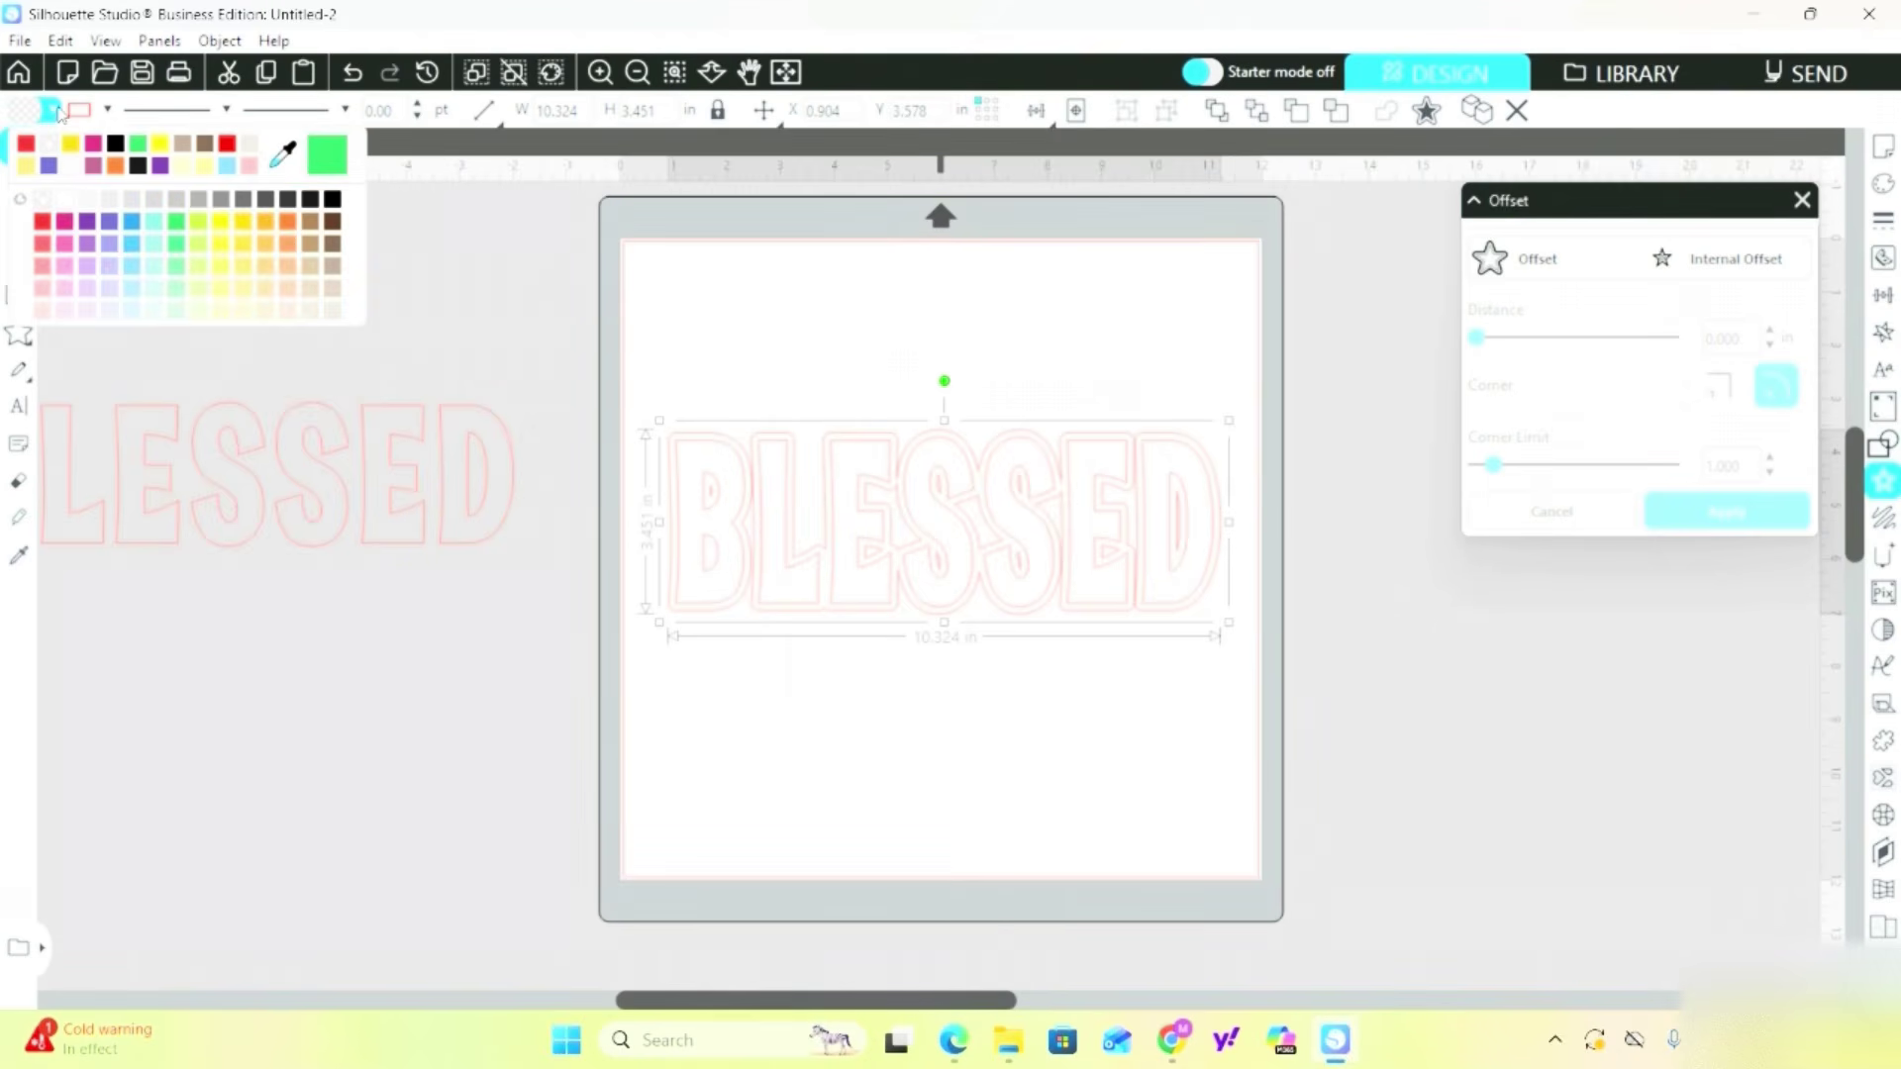
{"action": "left_click", "coordinate": [717, 513]}
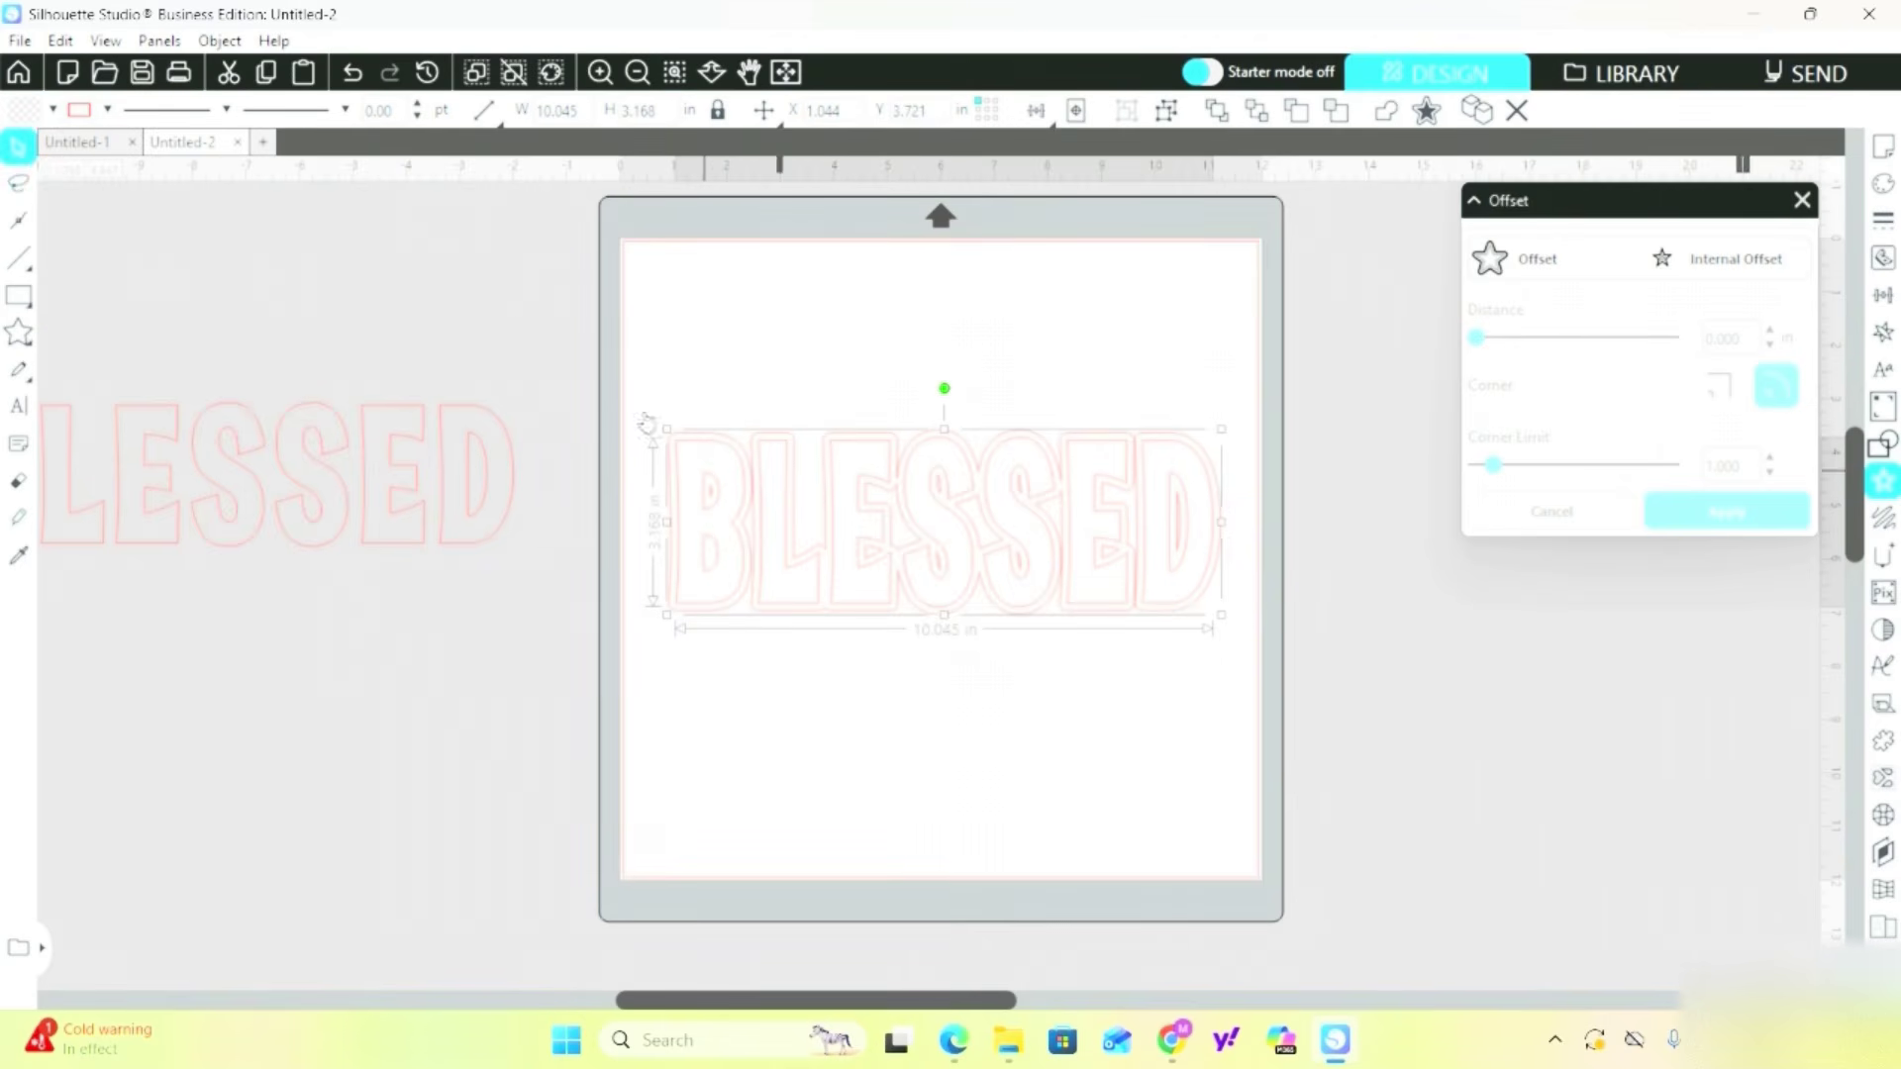
{"action": "left_click", "coordinate": [53, 110]}
{"action": "left_click", "coordinate": [333, 198]}
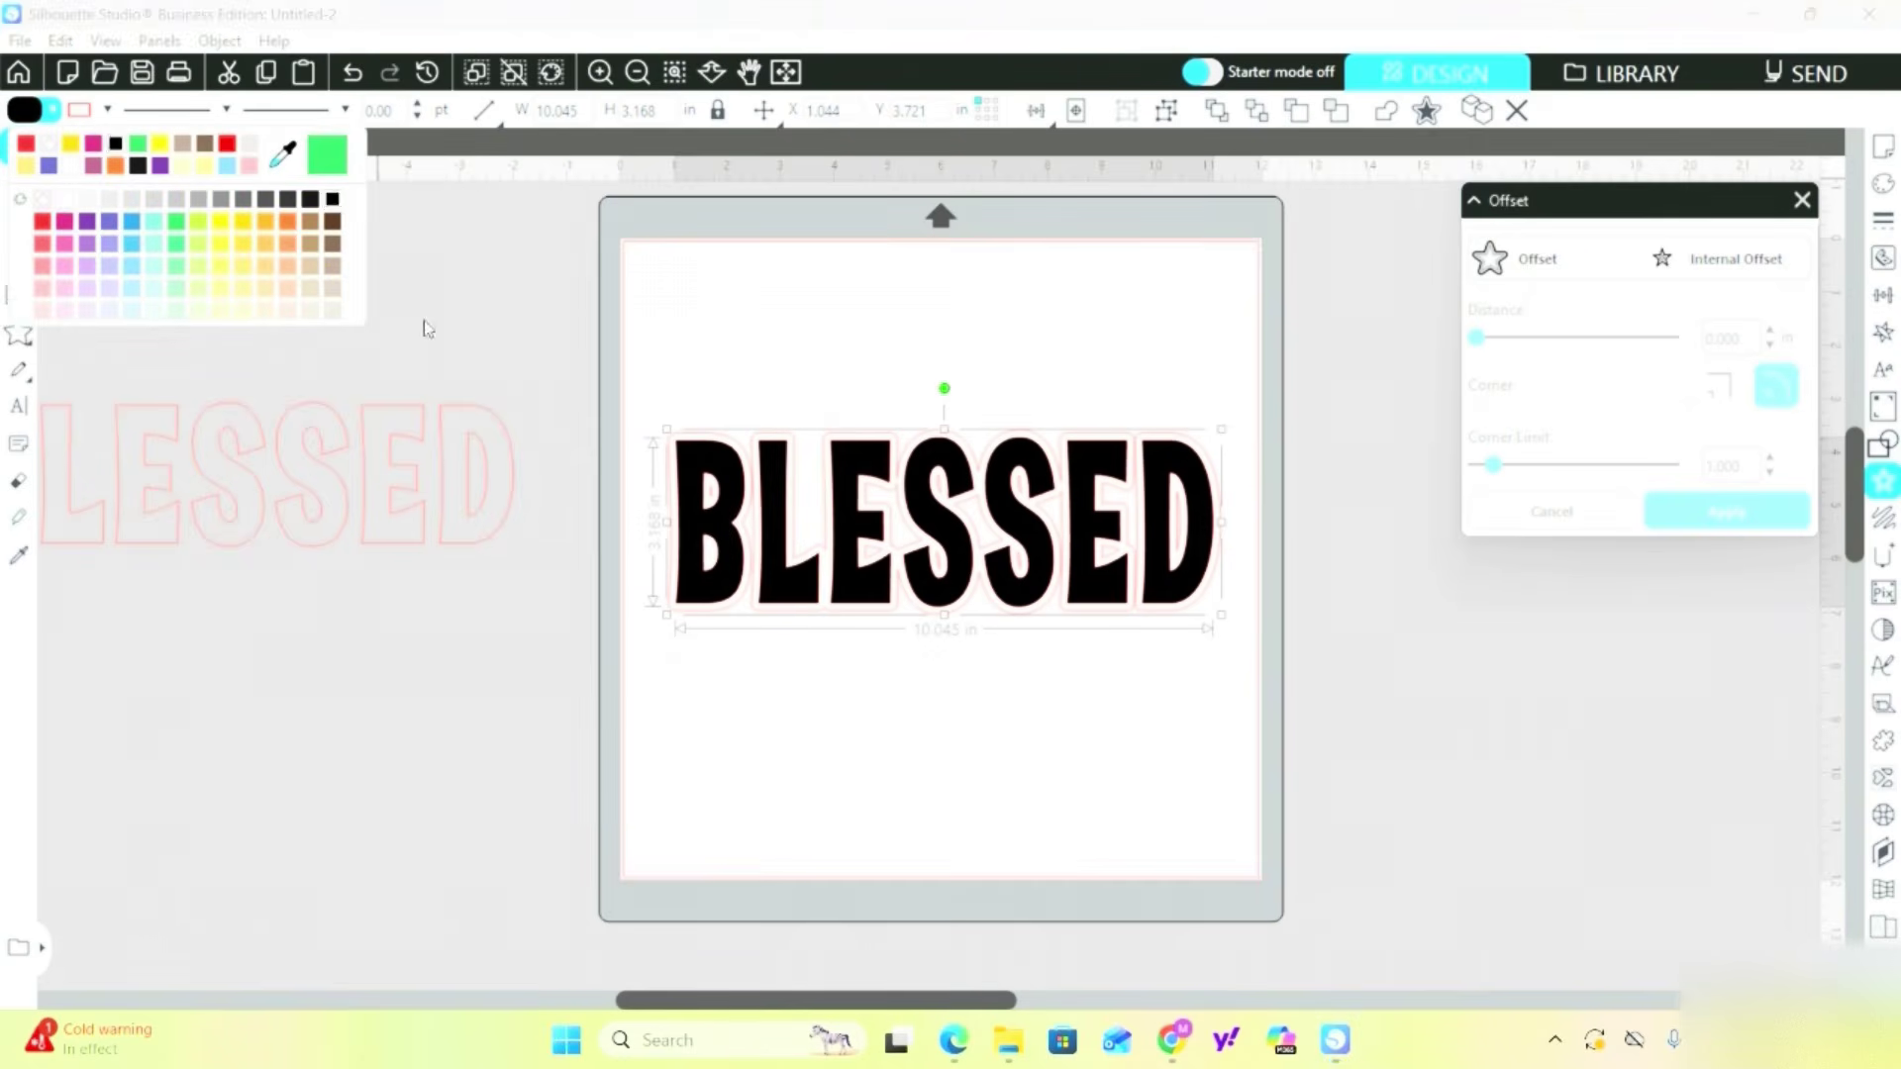
{"action": "left_click", "coordinate": [107, 110]}
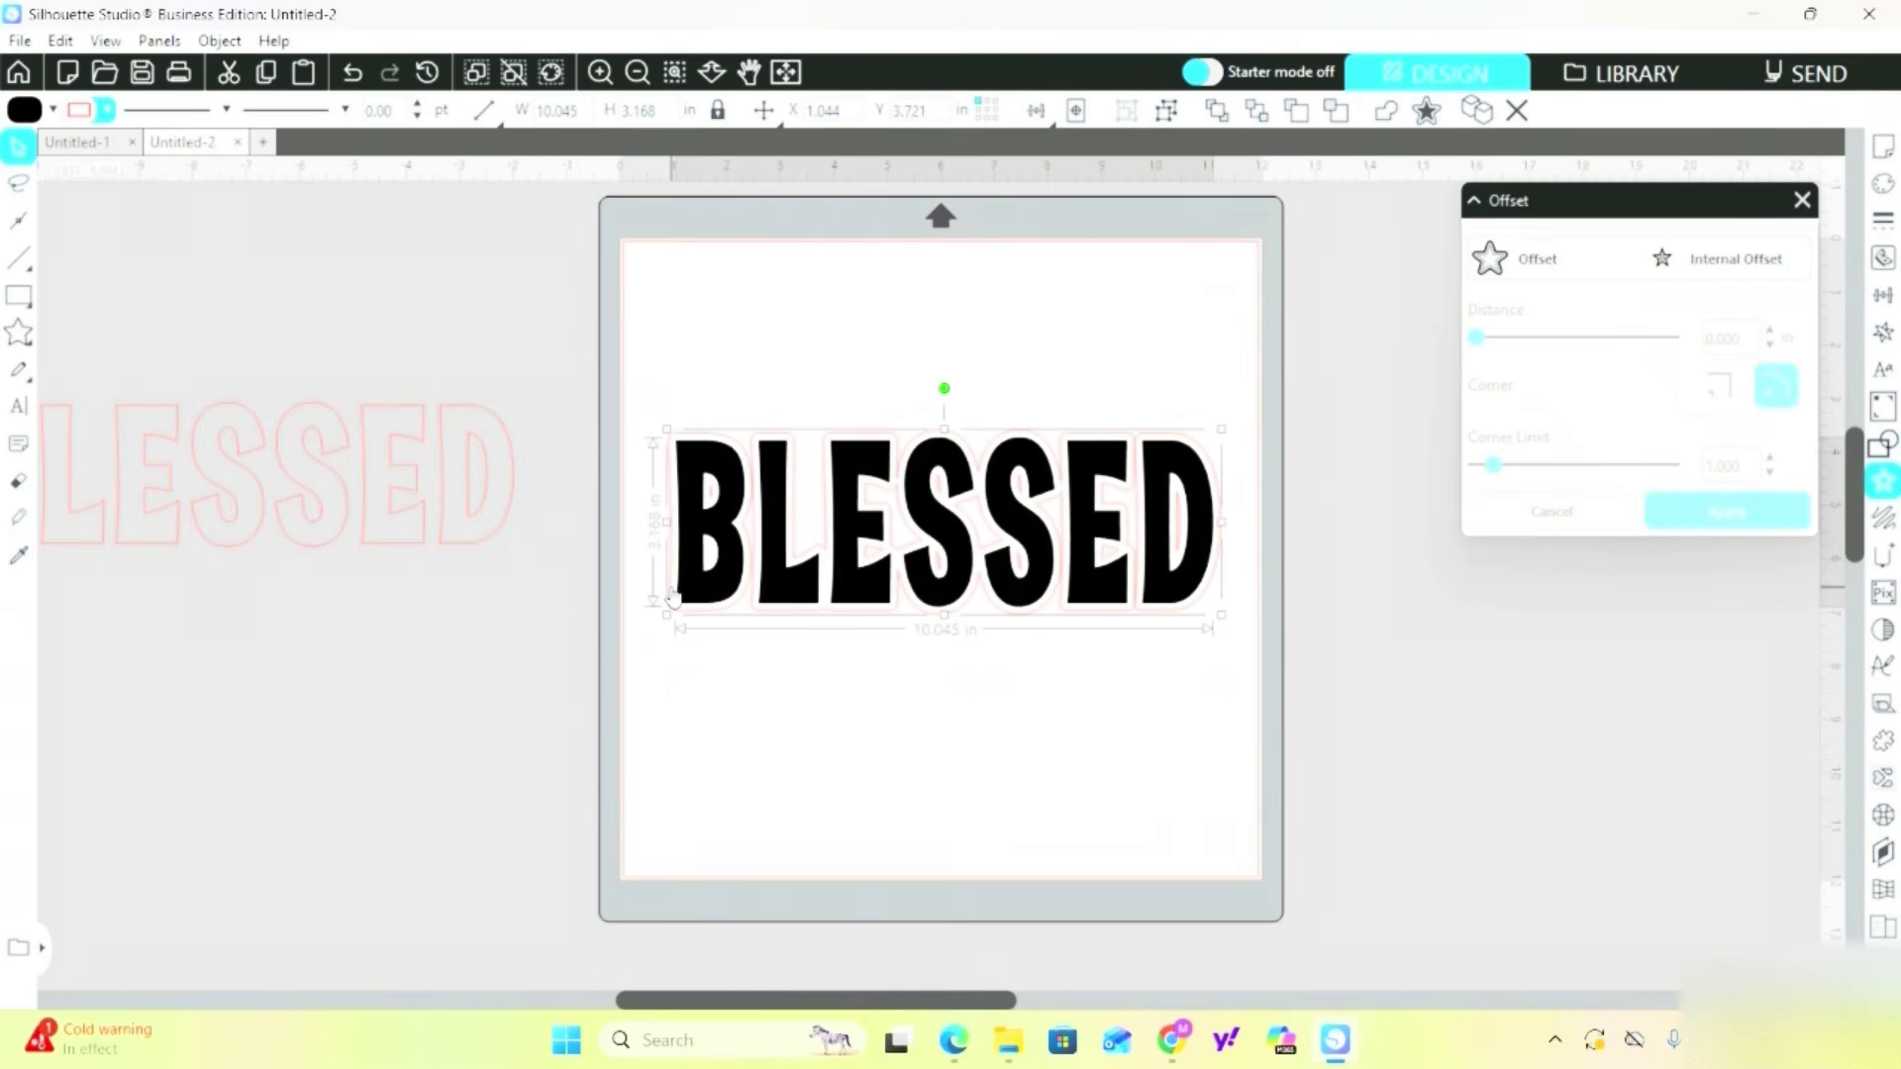
Fill the outer offset shape around the BLESSED lettering with red and try to change its line colour.
{"action": "left_click", "coordinate": [696, 665]}
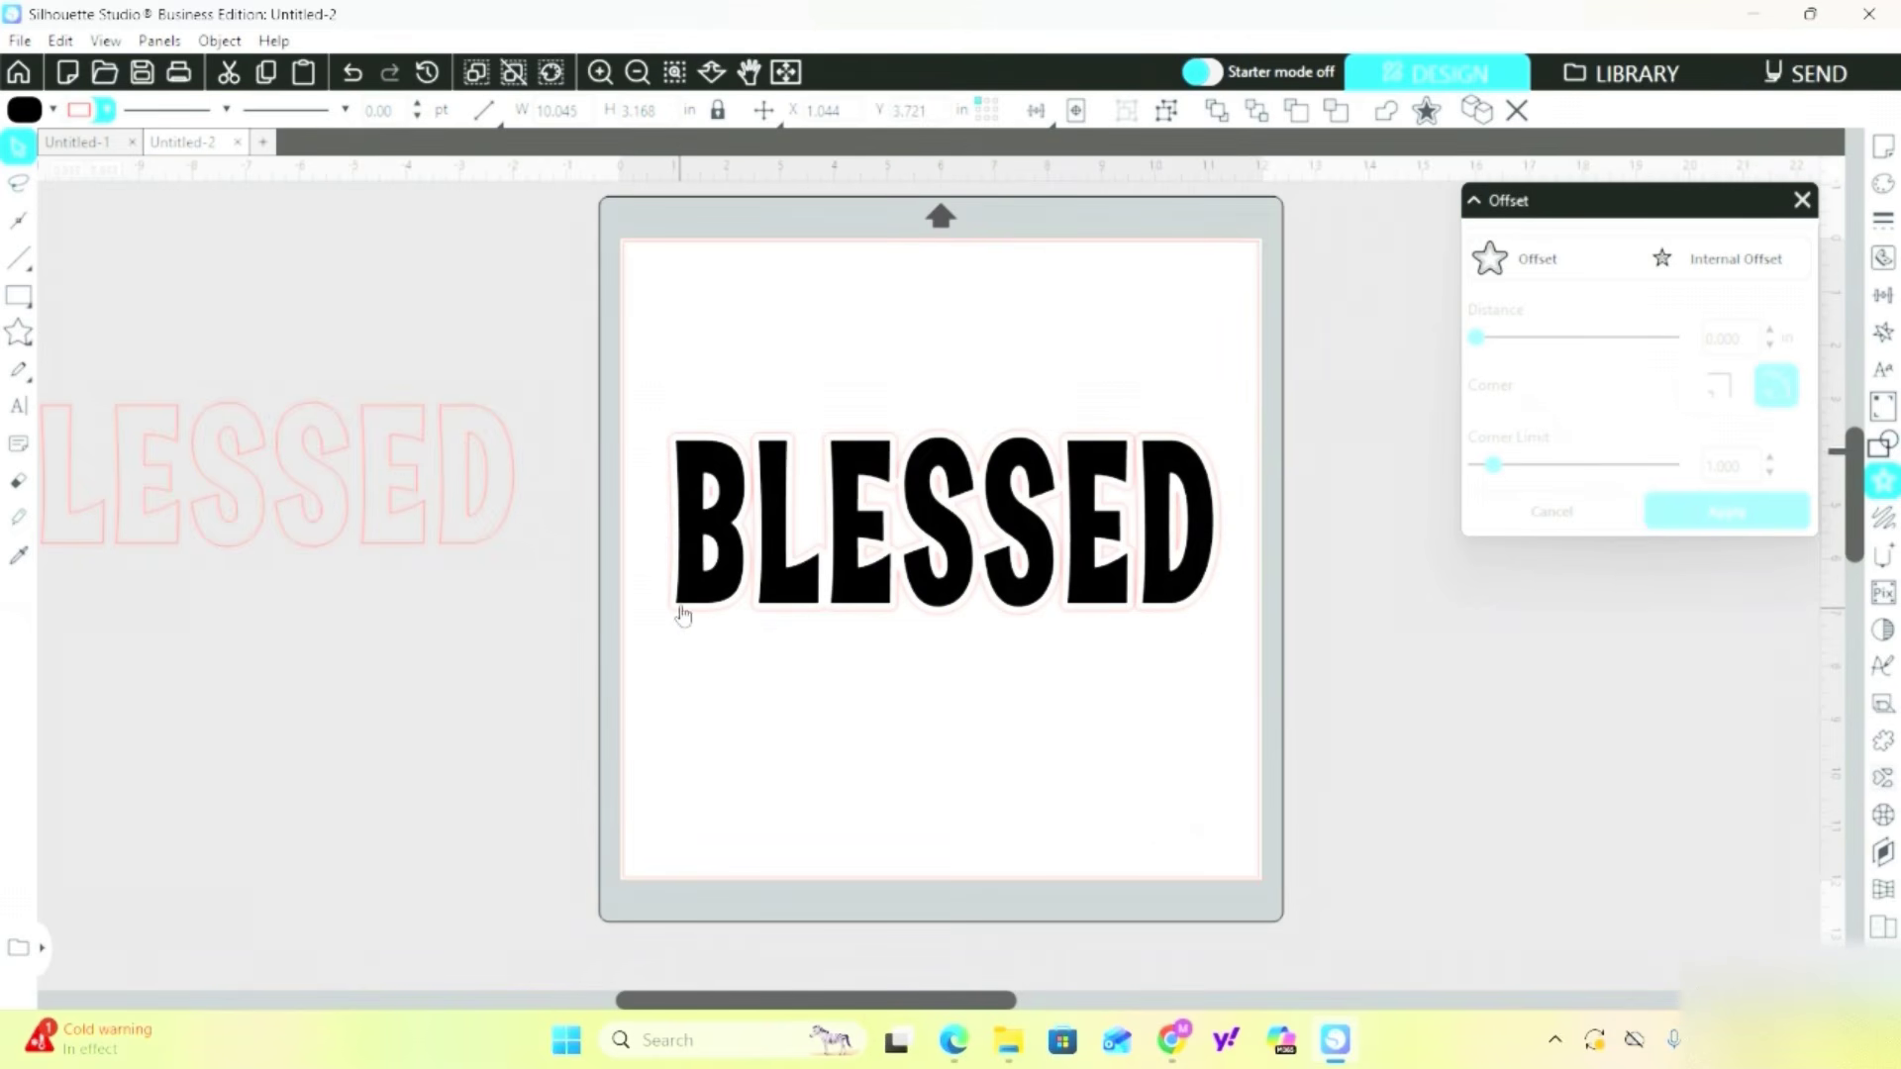
{"action": "left_click", "coordinate": [682, 622]}
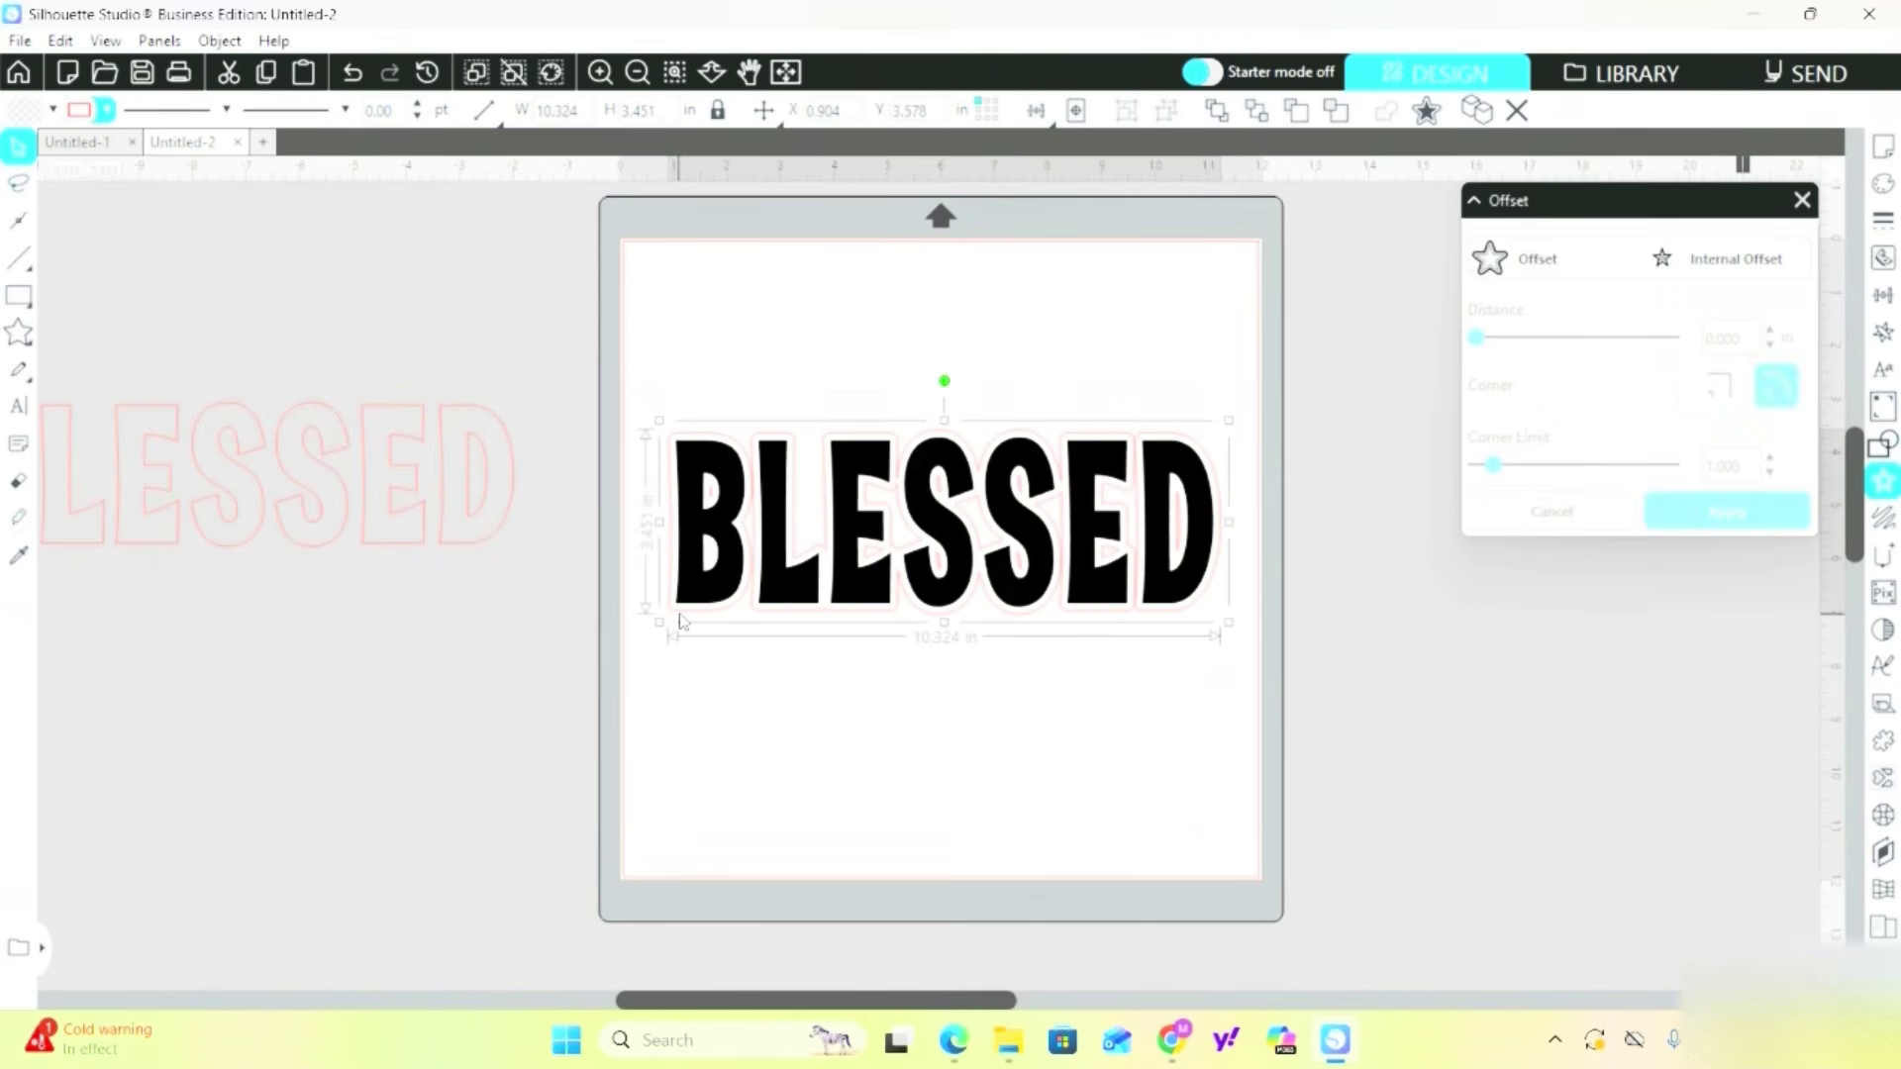
{"action": "left_click", "coordinate": [50, 114]}
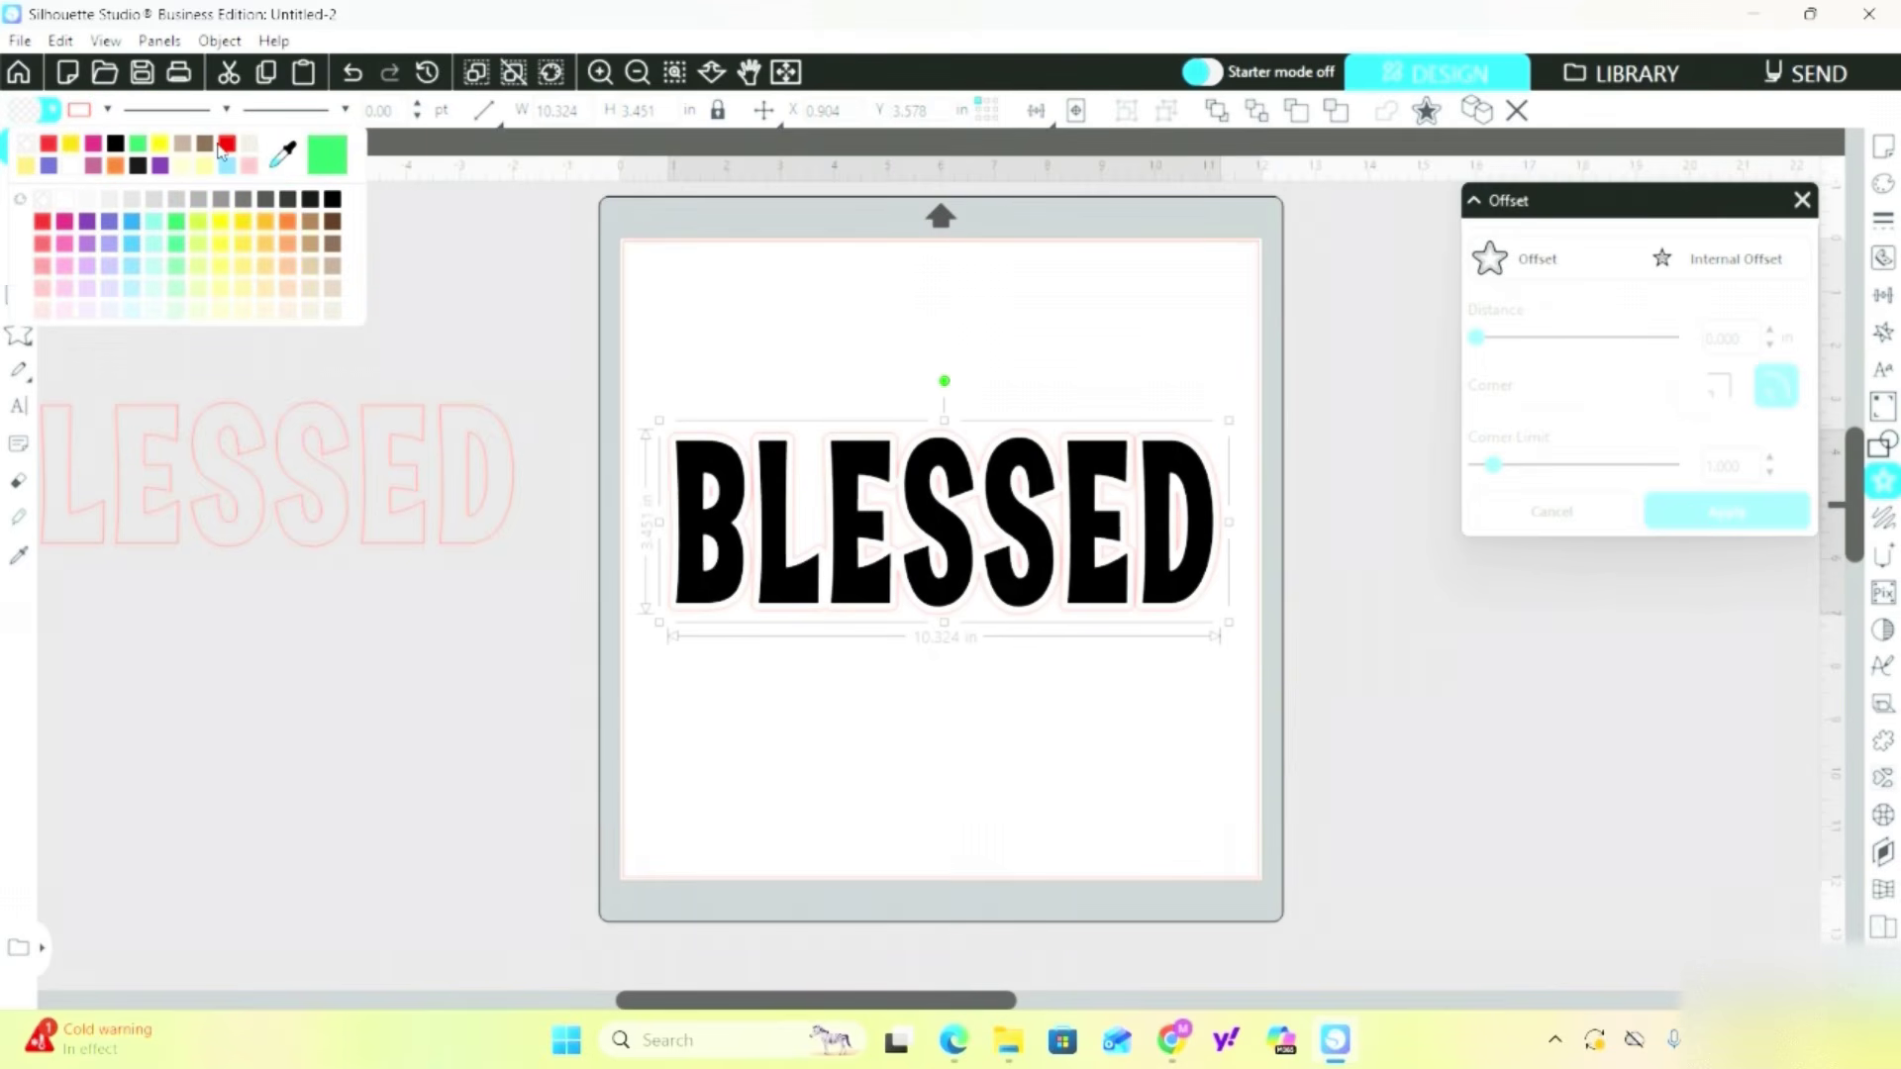
{"action": "left_click", "coordinate": [221, 149]}
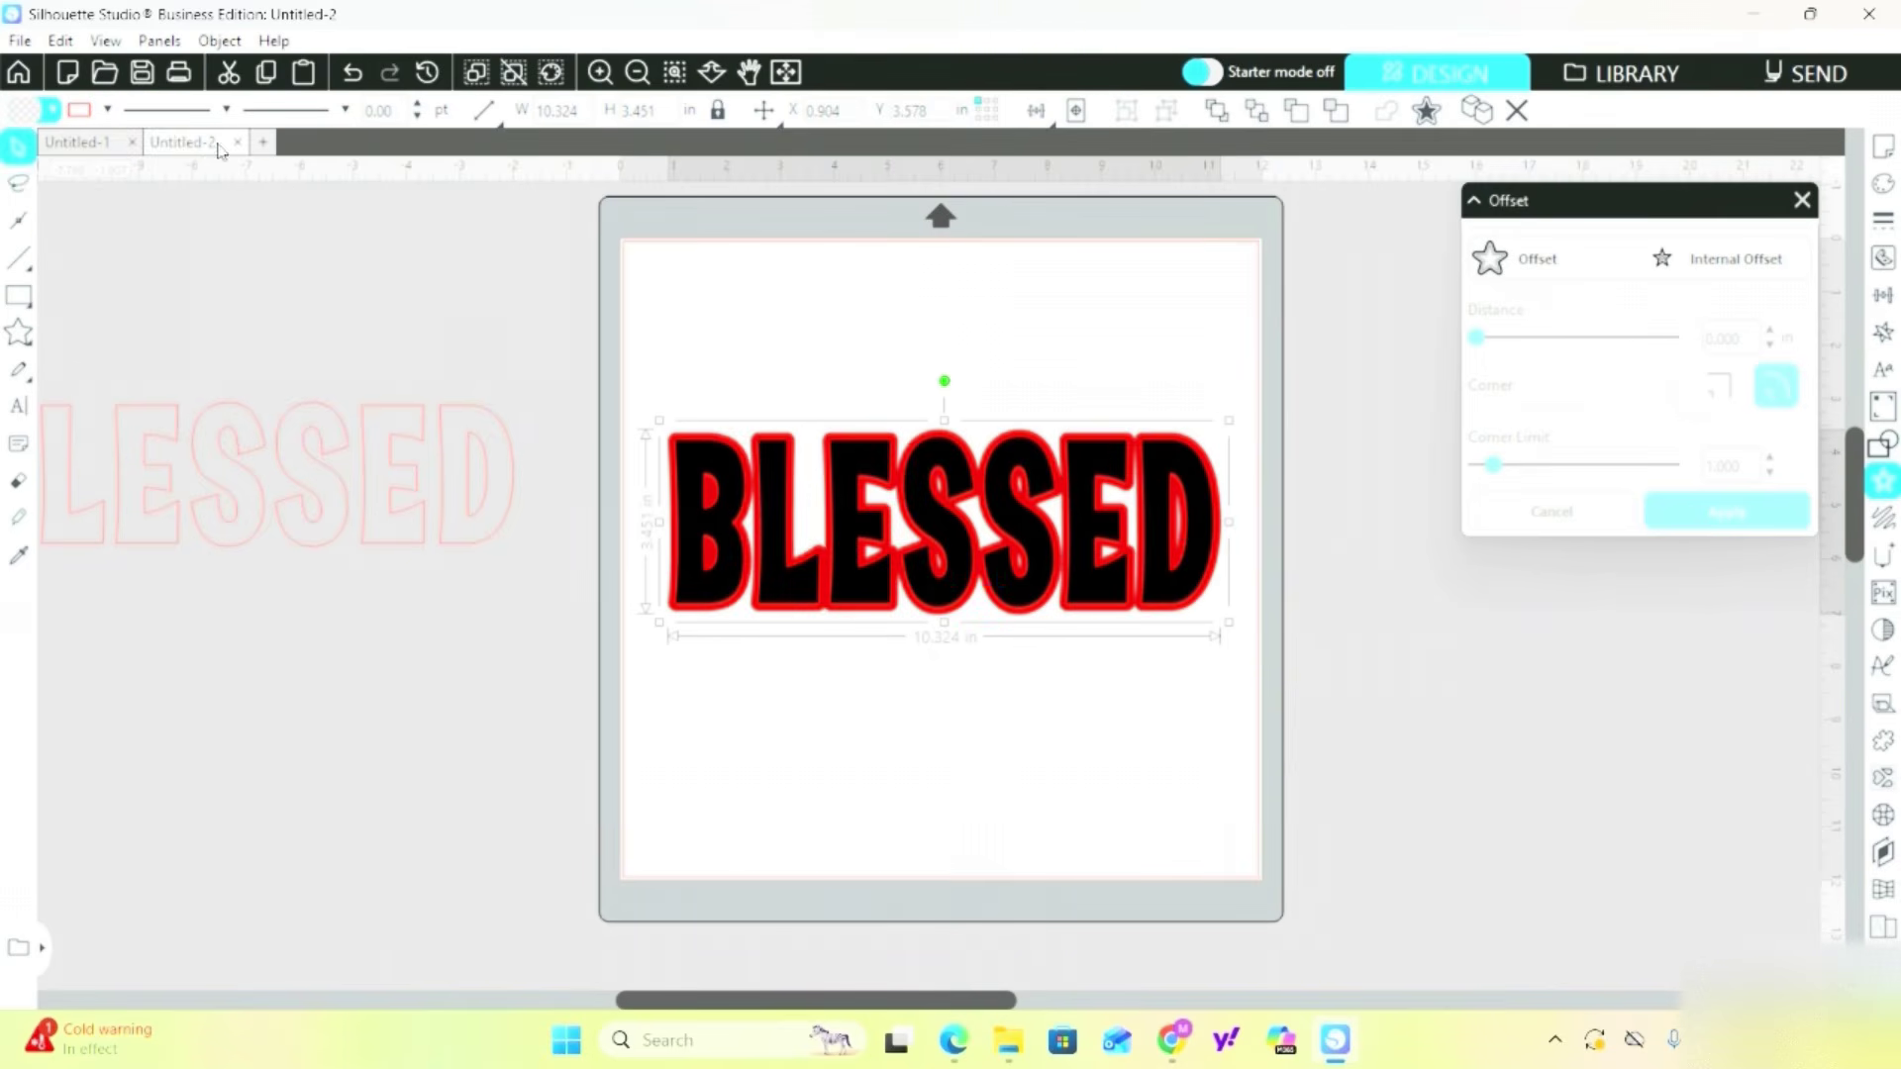
{"action": "left_click", "coordinate": [107, 114]}
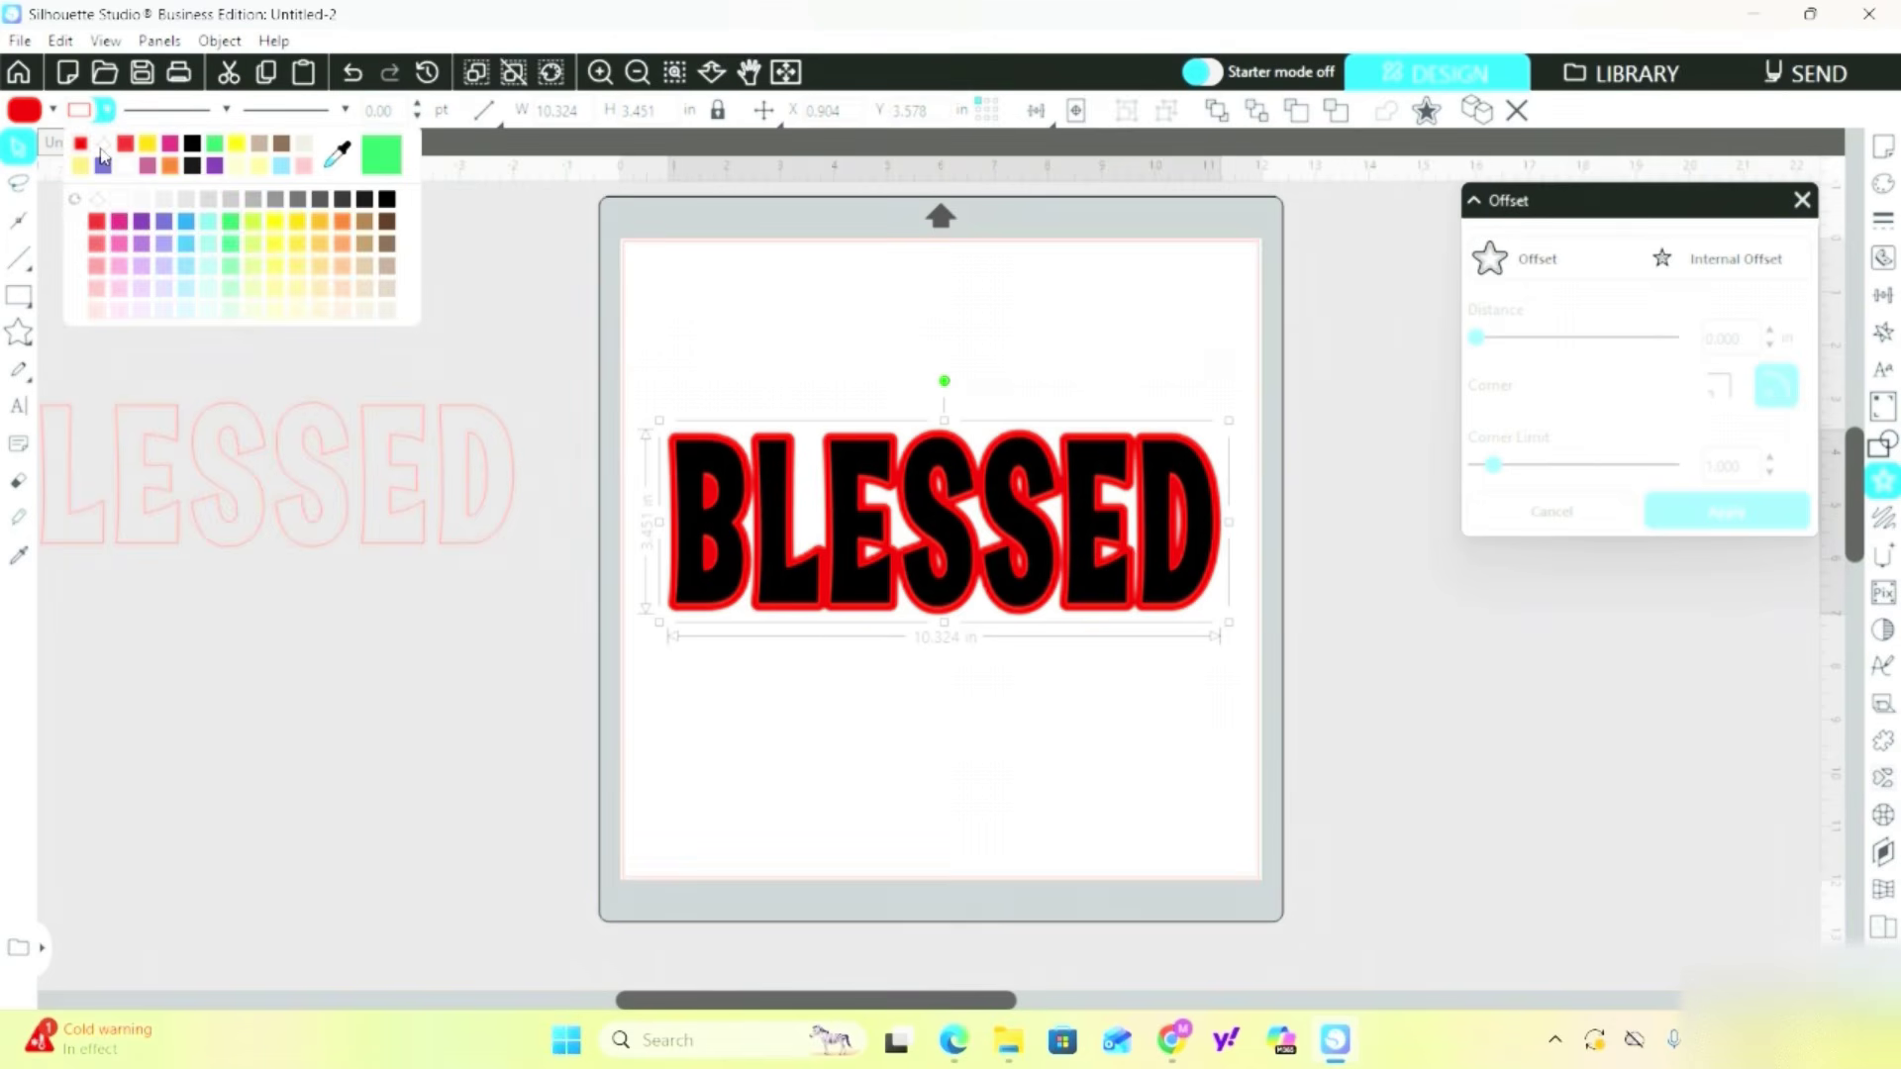
{"action": "left_click", "coordinate": [102, 153]}
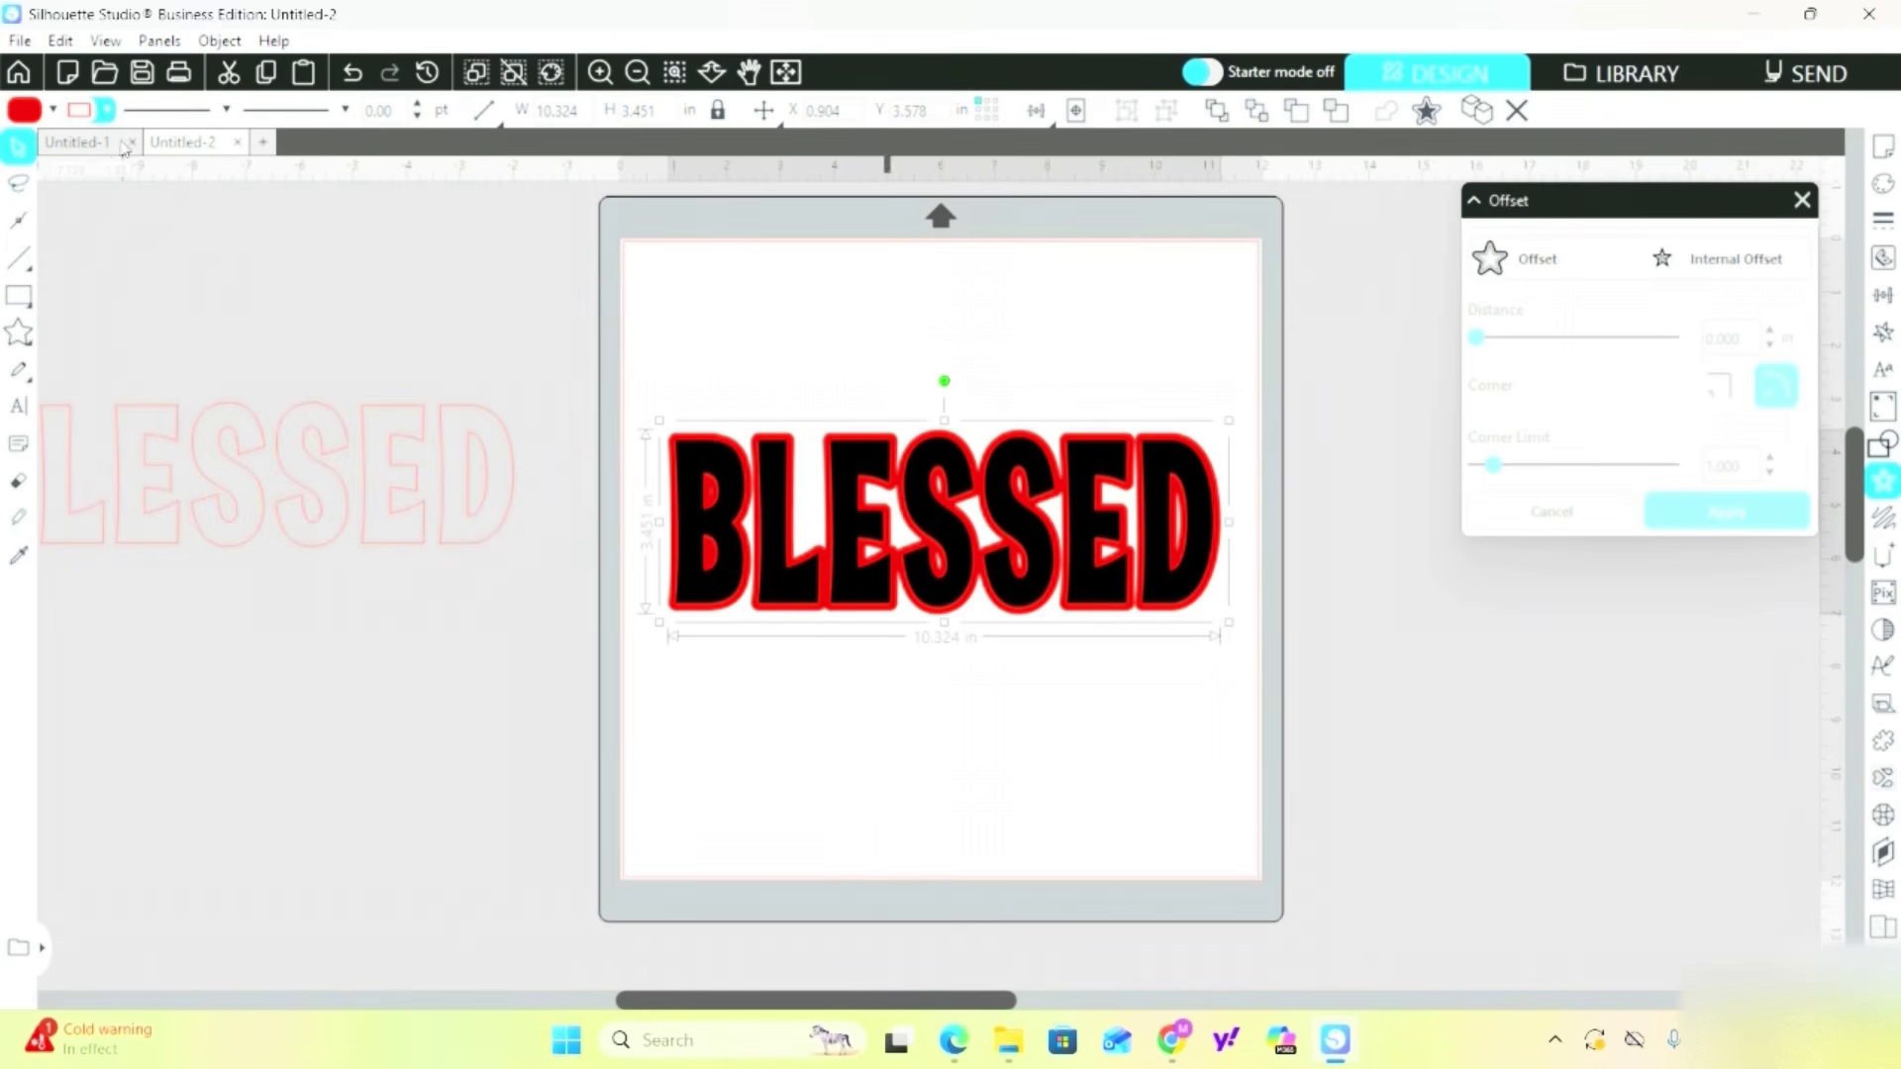
{"action": "left_click", "coordinate": [106, 111]}
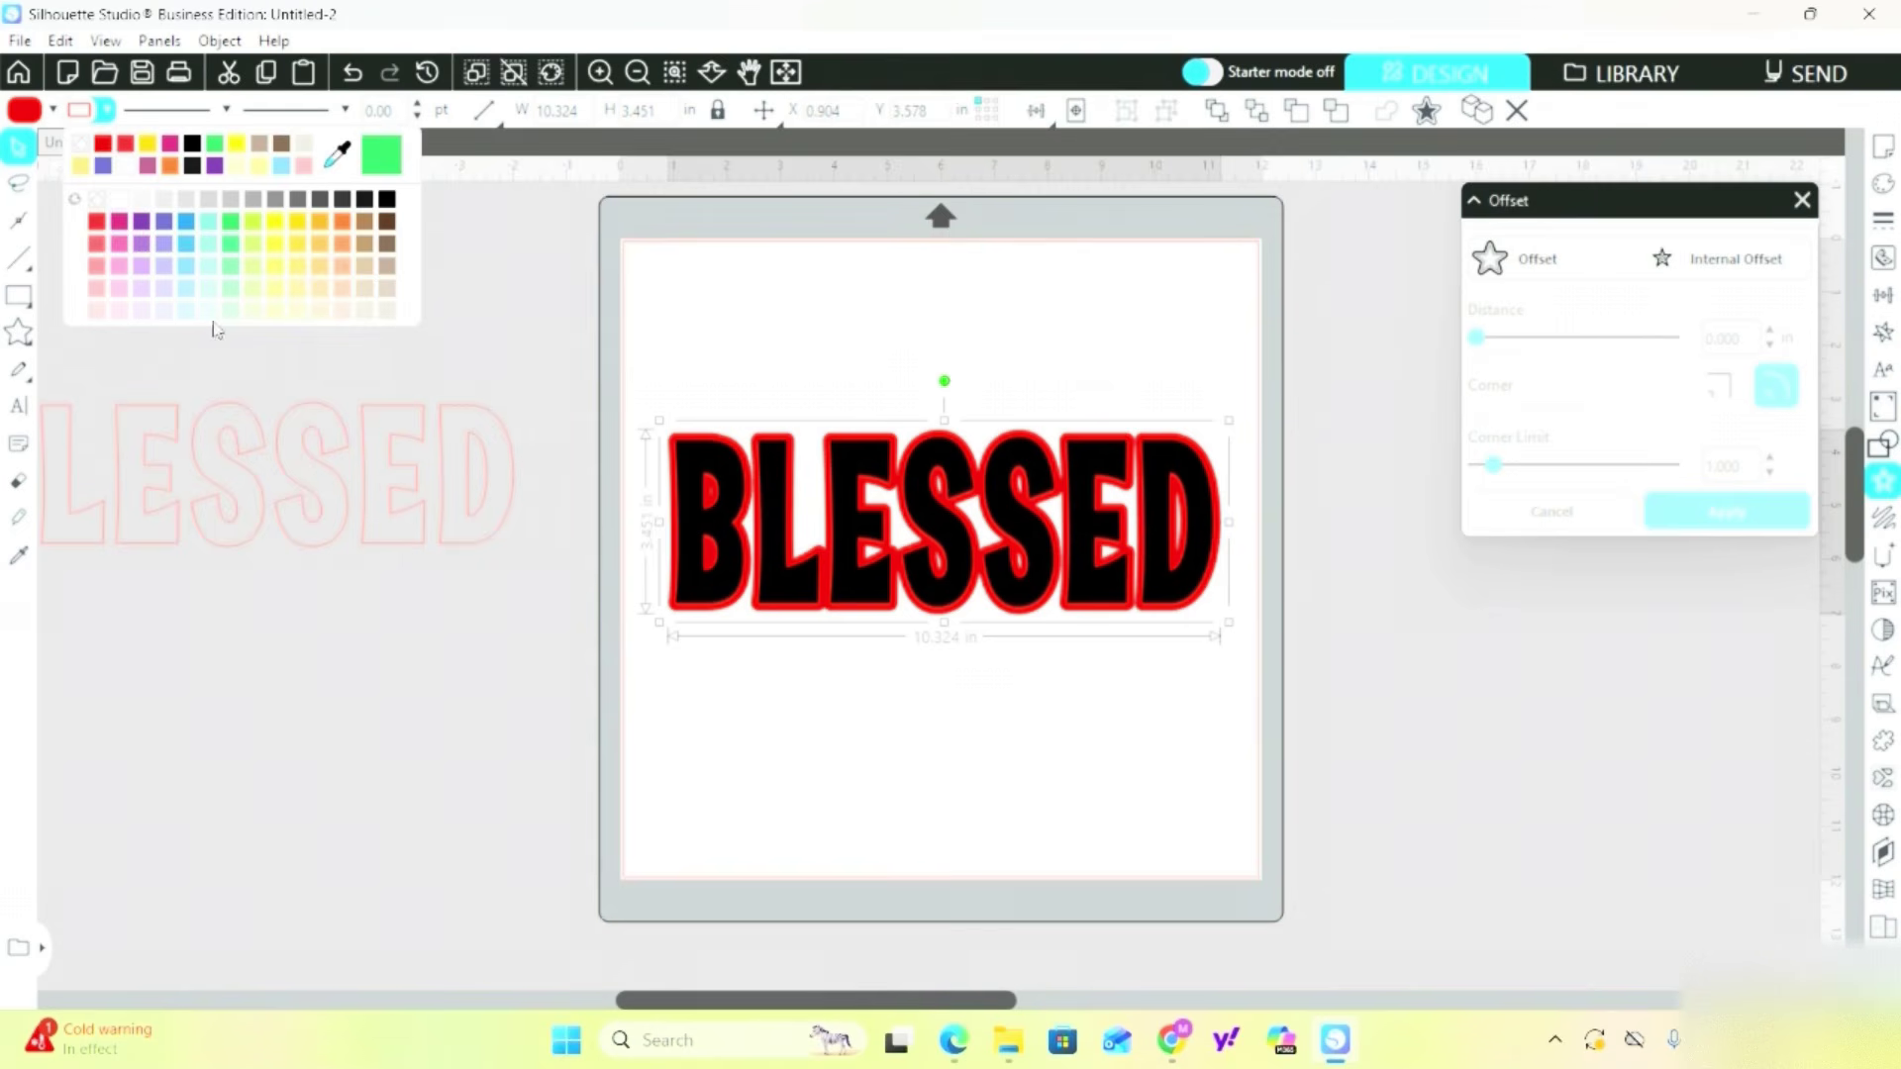
{"action": "left_click", "coordinate": [693, 649]}
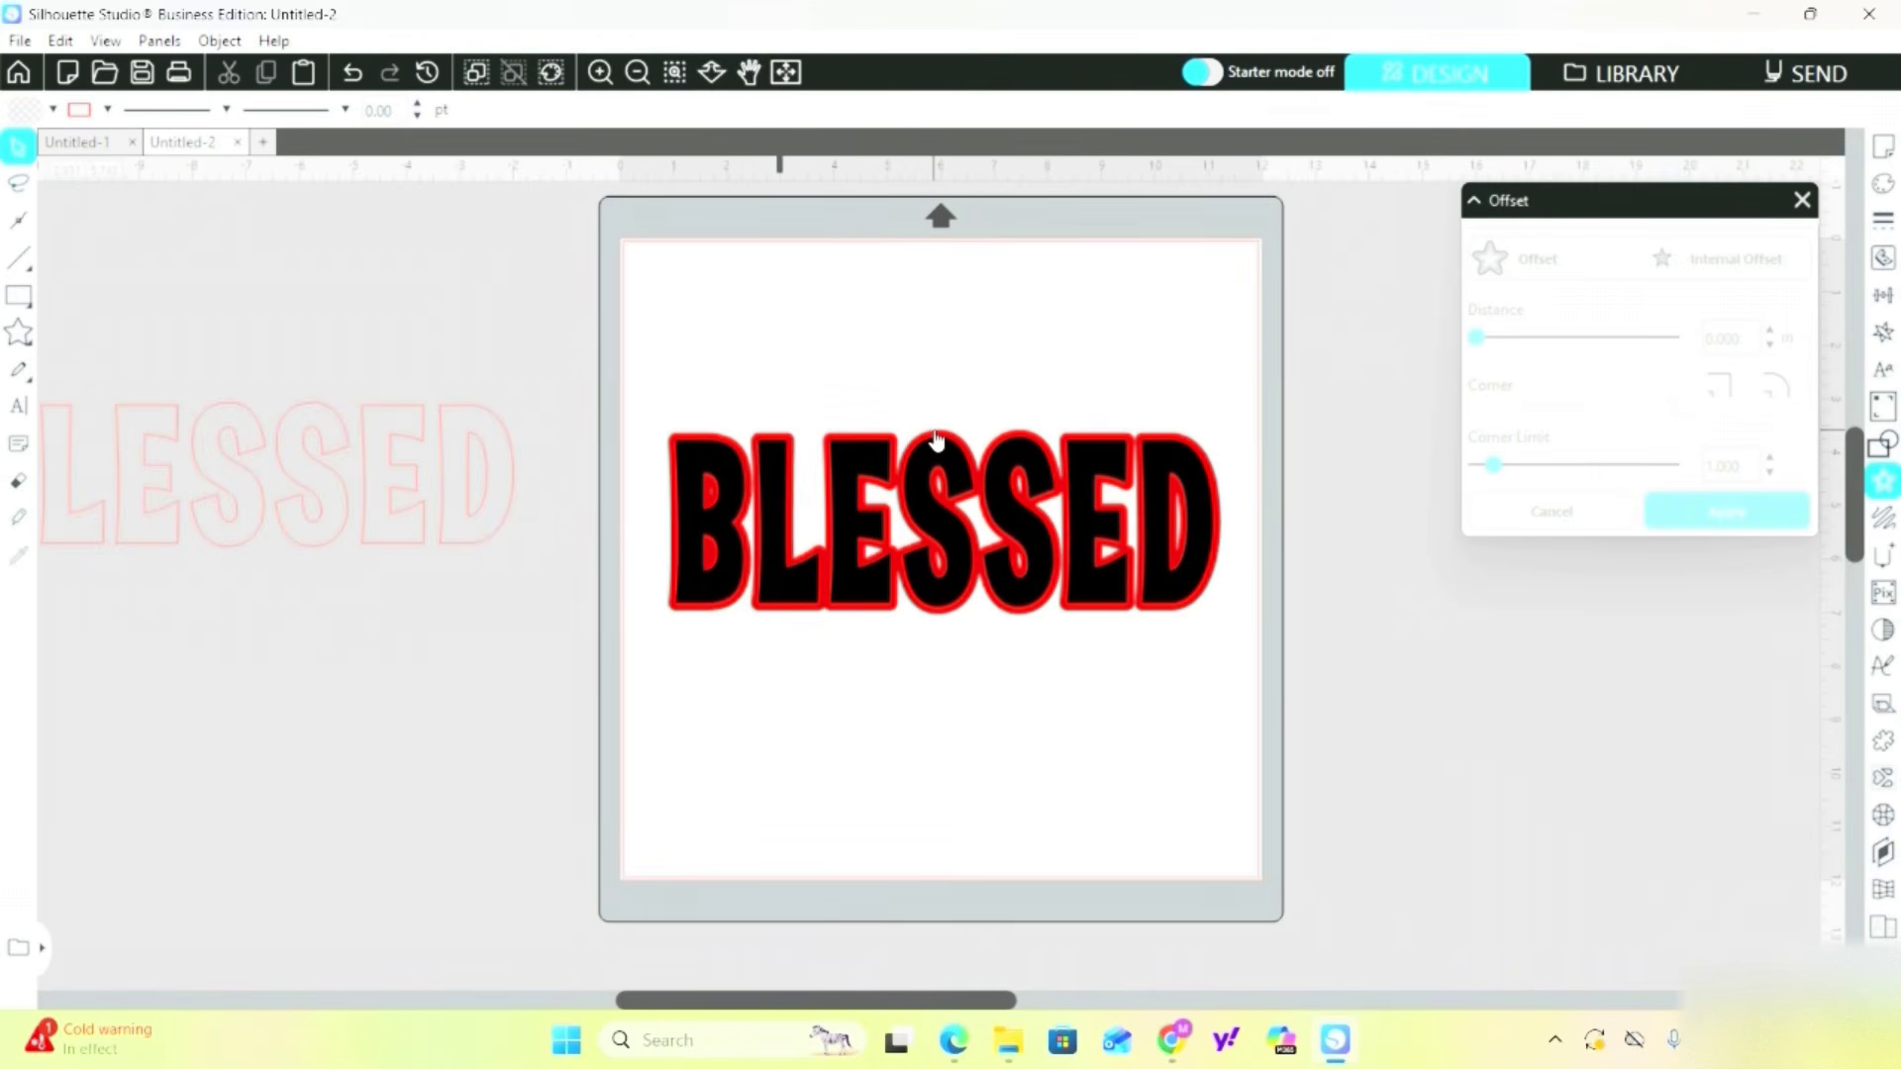
Apply the edge rhinestone effect to the red BLESSED offset using 10ss stones with 0.015 in spacing, keeping the offset settings open.
{"action": "left_click", "coordinate": [936, 438]}
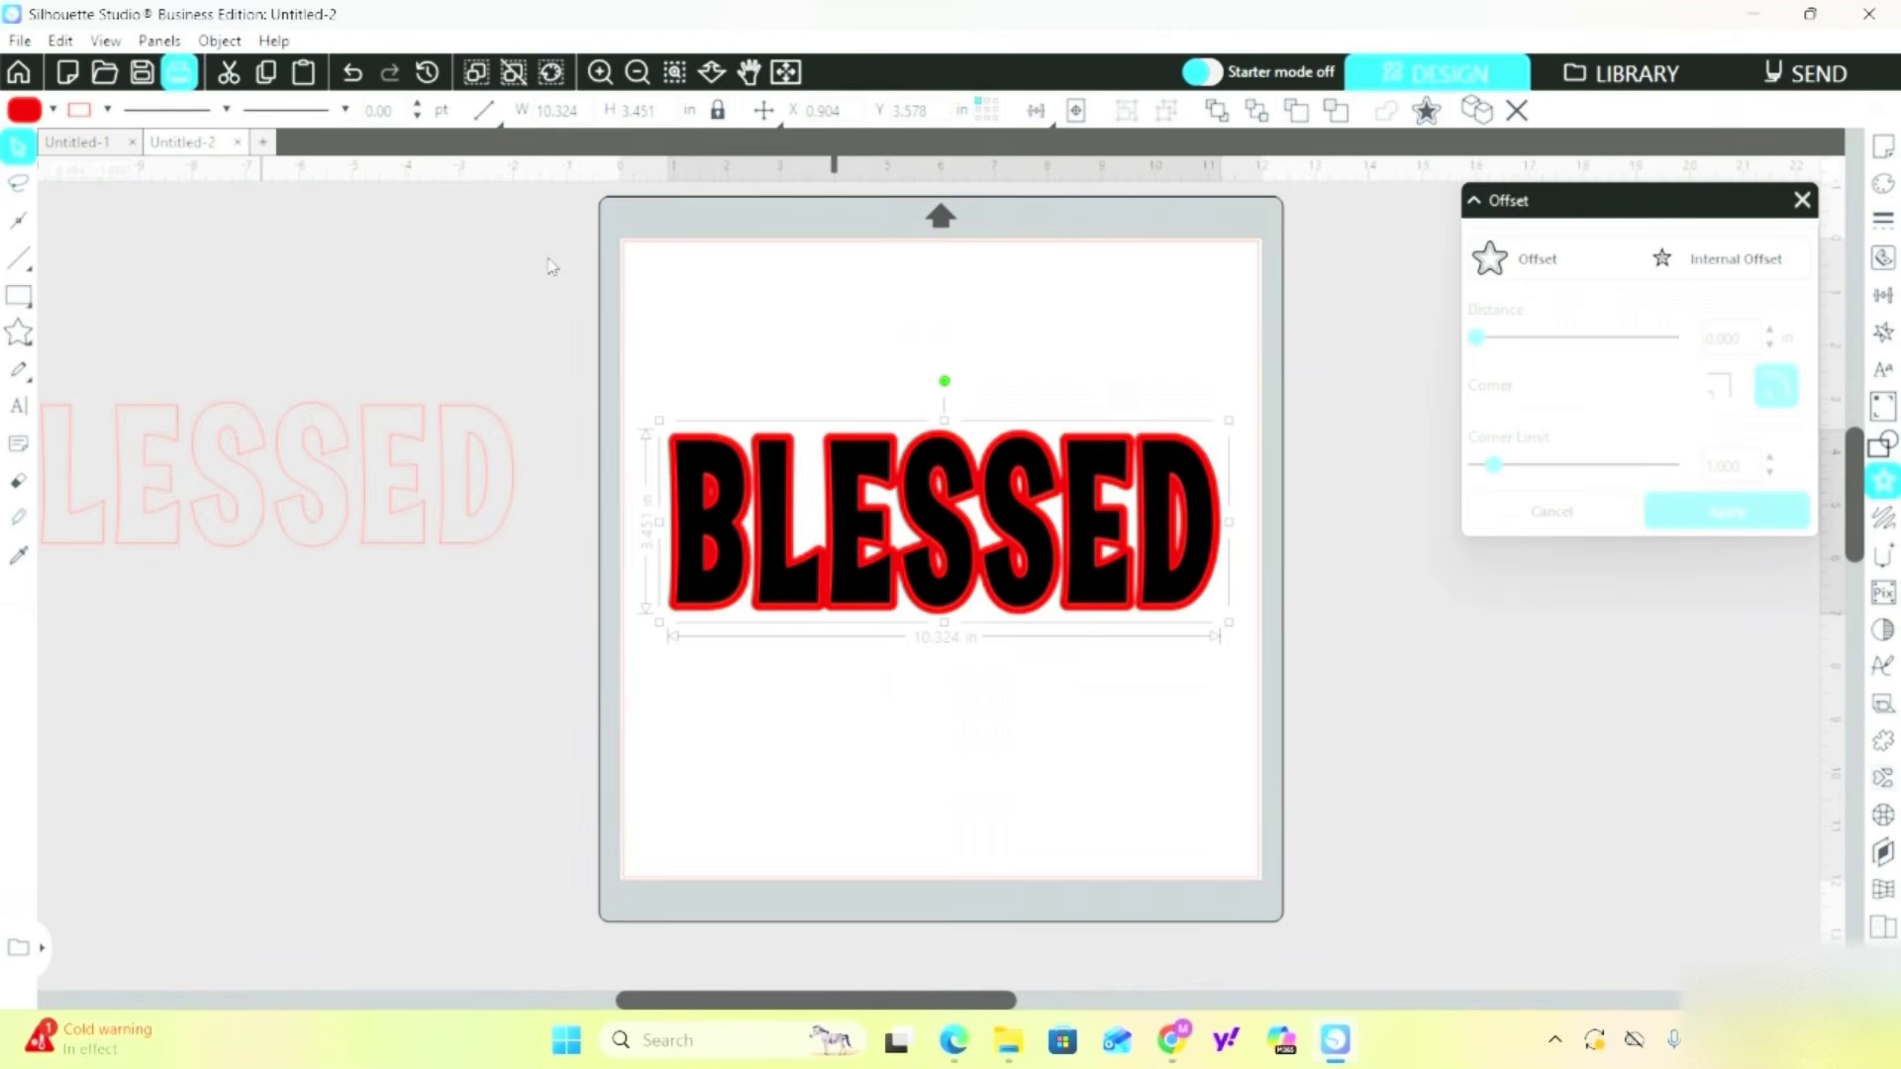
{"action": "left_click", "coordinate": [1889, 819]}
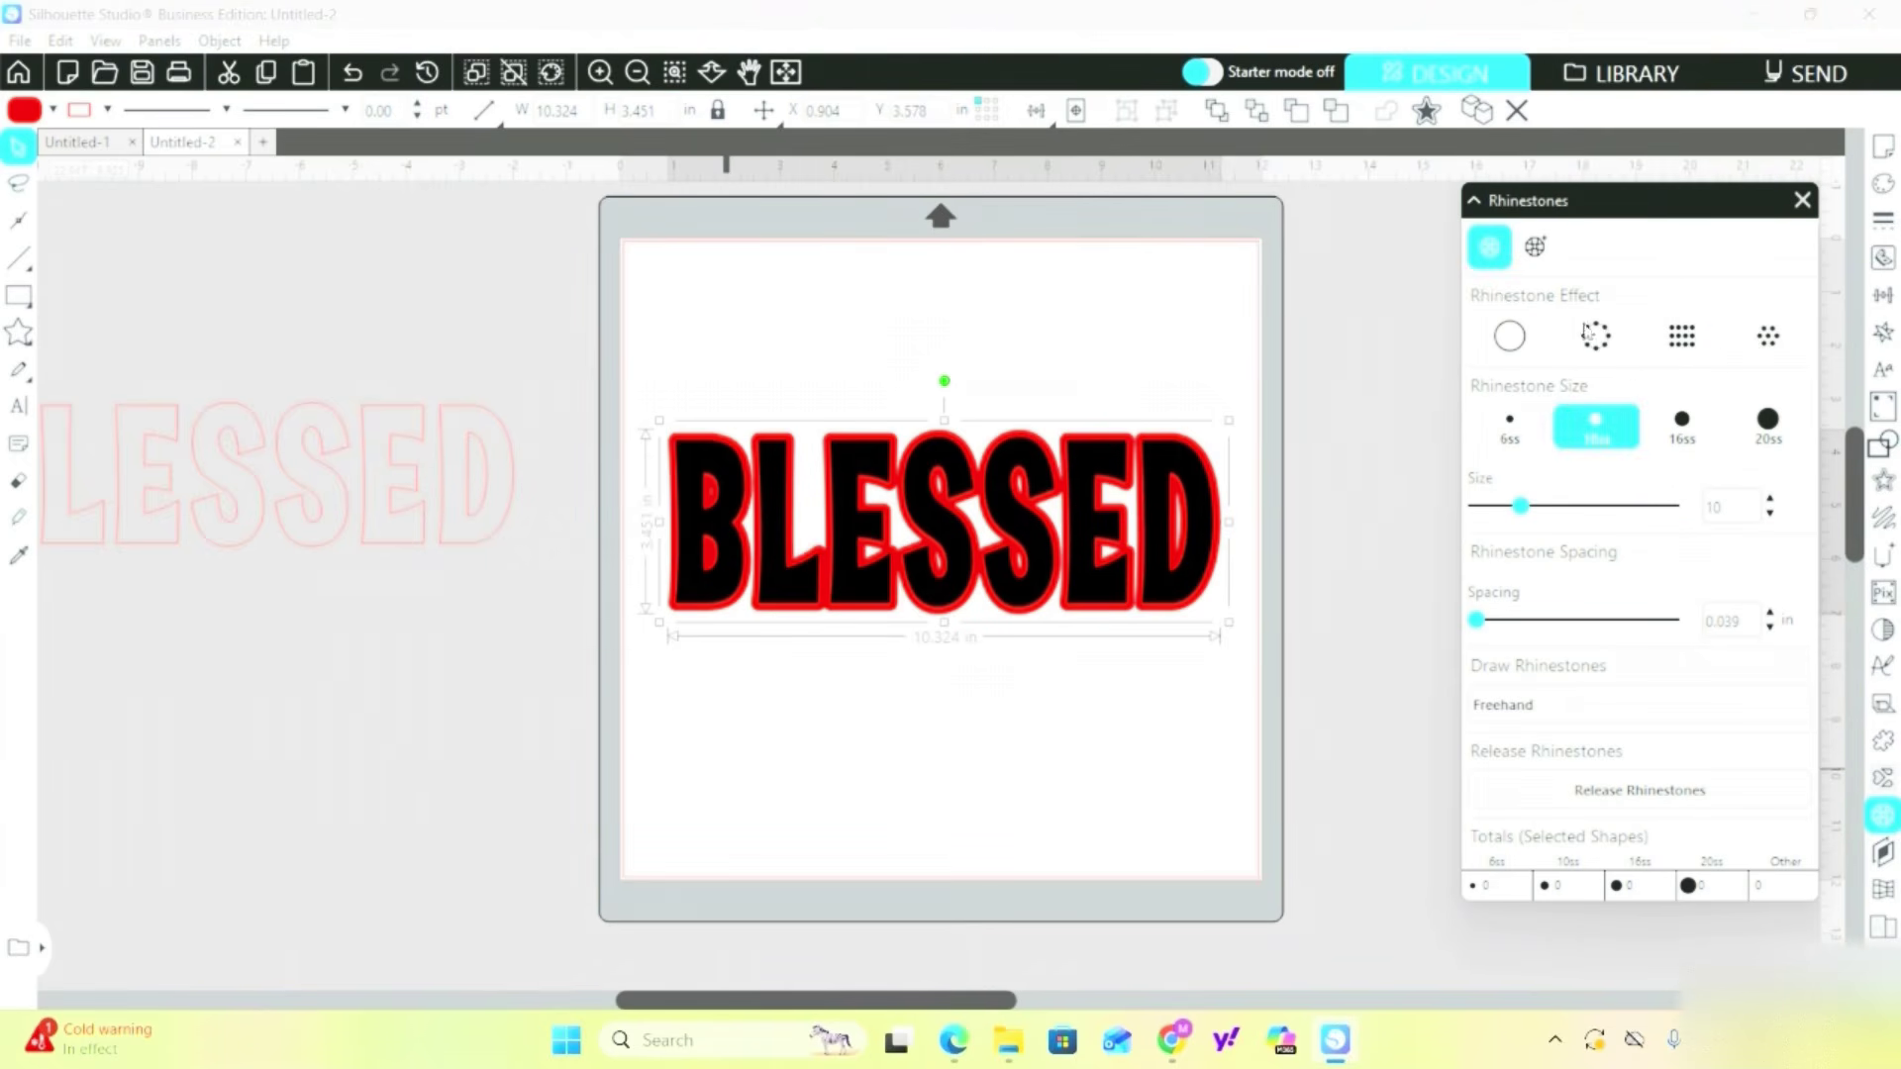
{"action": "left_click_drag", "start_coordinate": [1563, 208], "coordinate": [201, 247]}
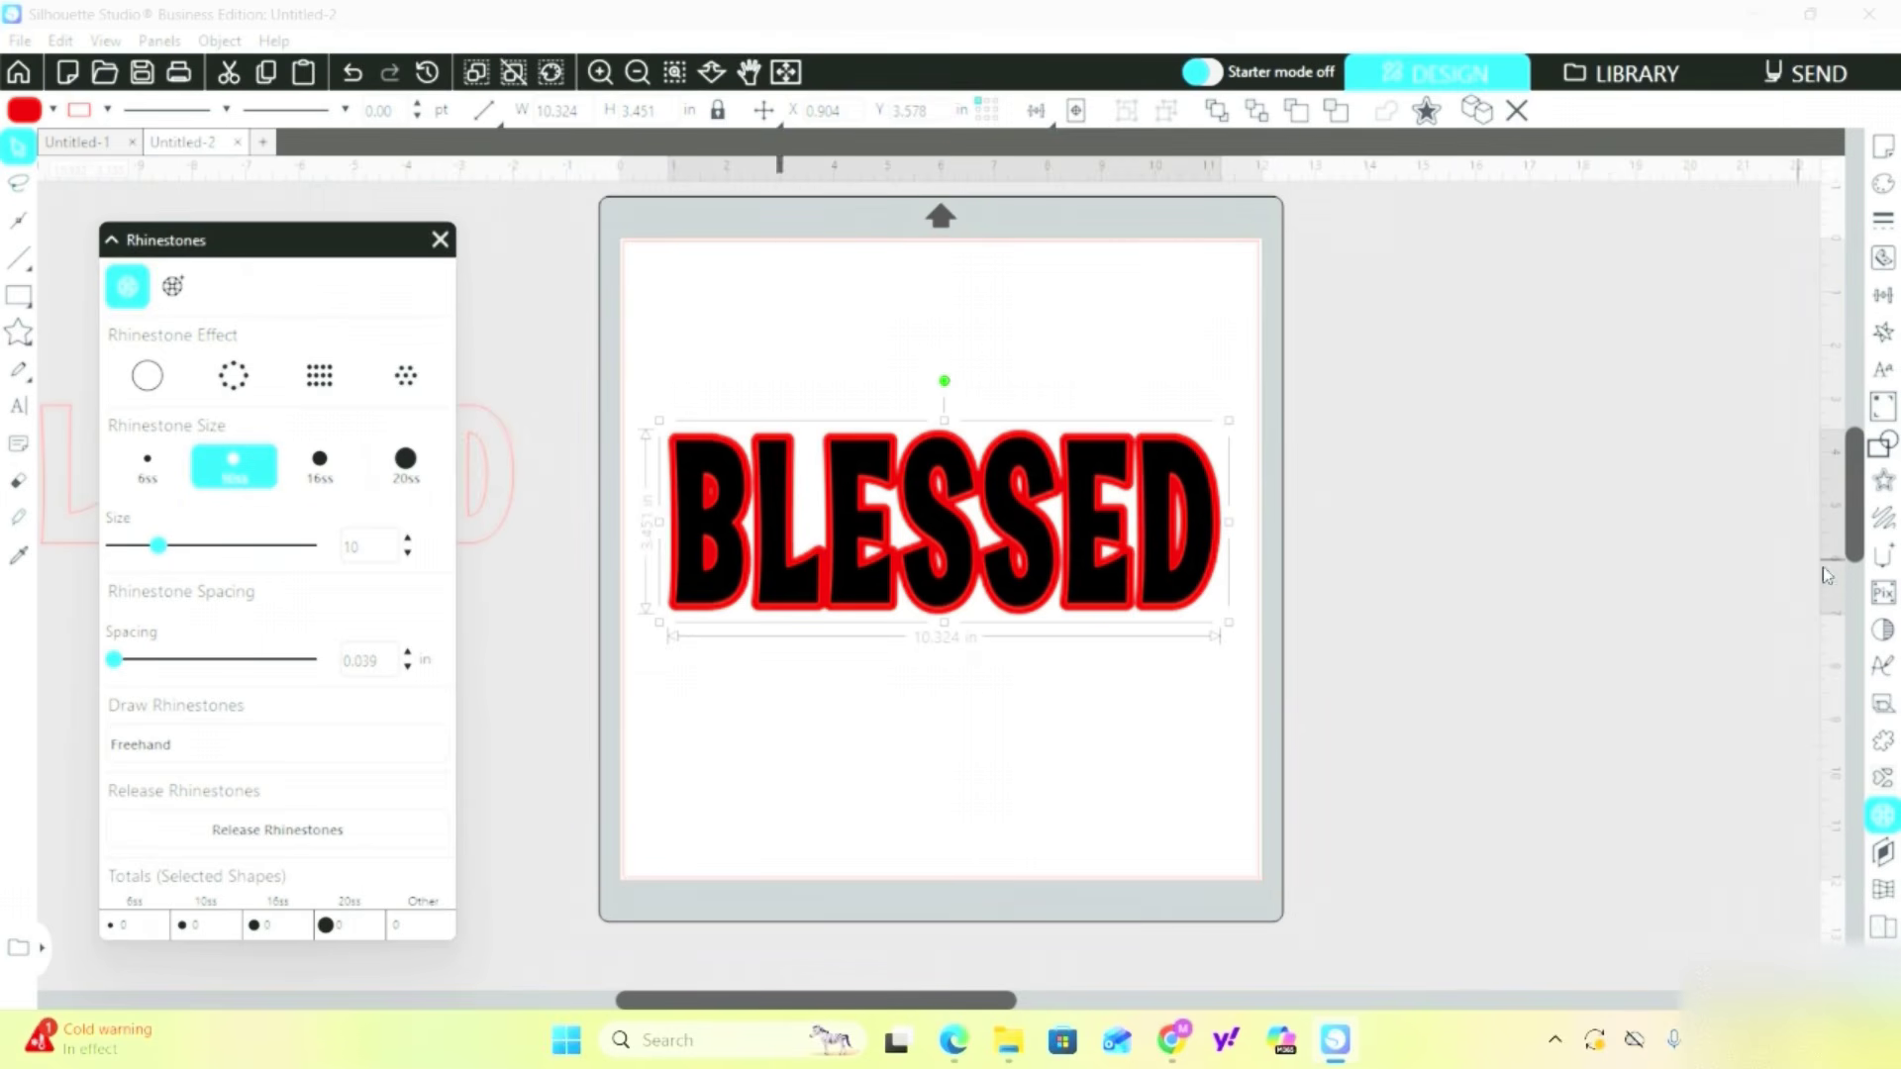
{"action": "left_click", "coordinate": [1883, 481]}
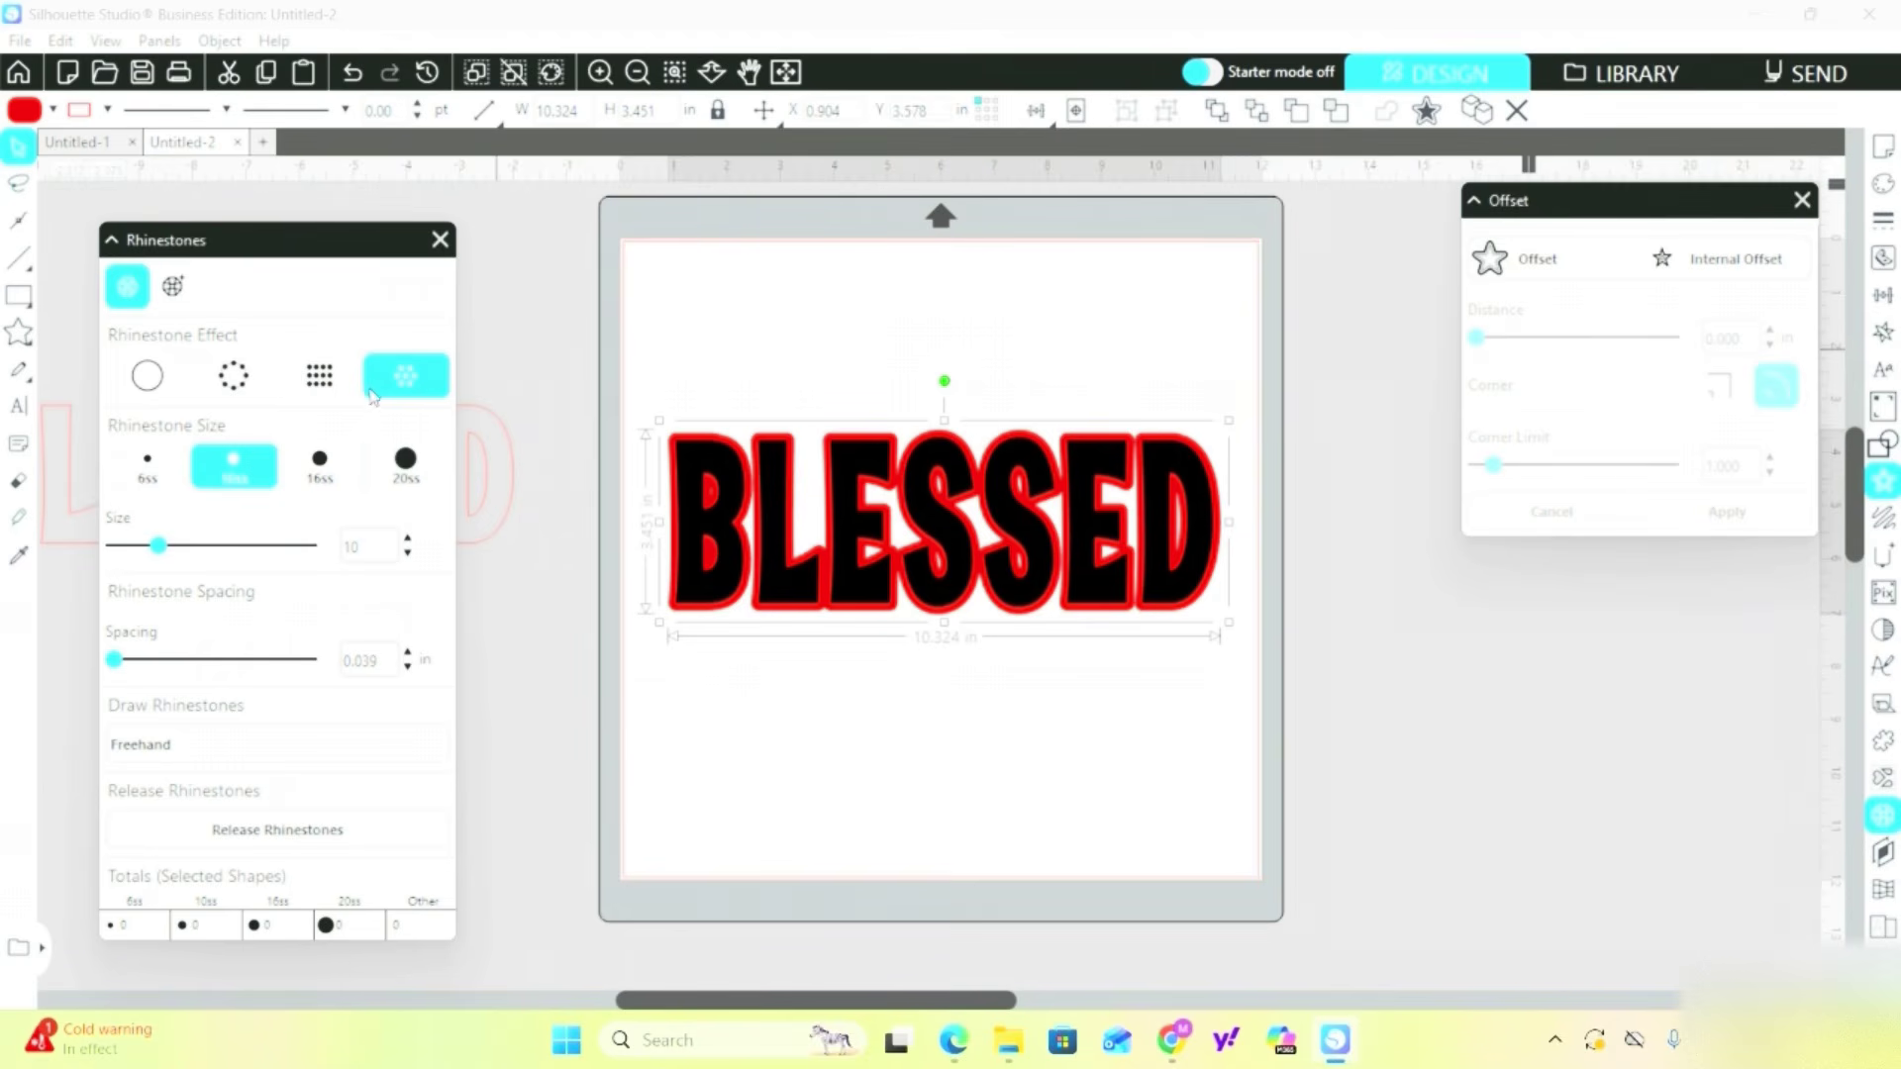
{"action": "left_click", "coordinate": [263, 392]}
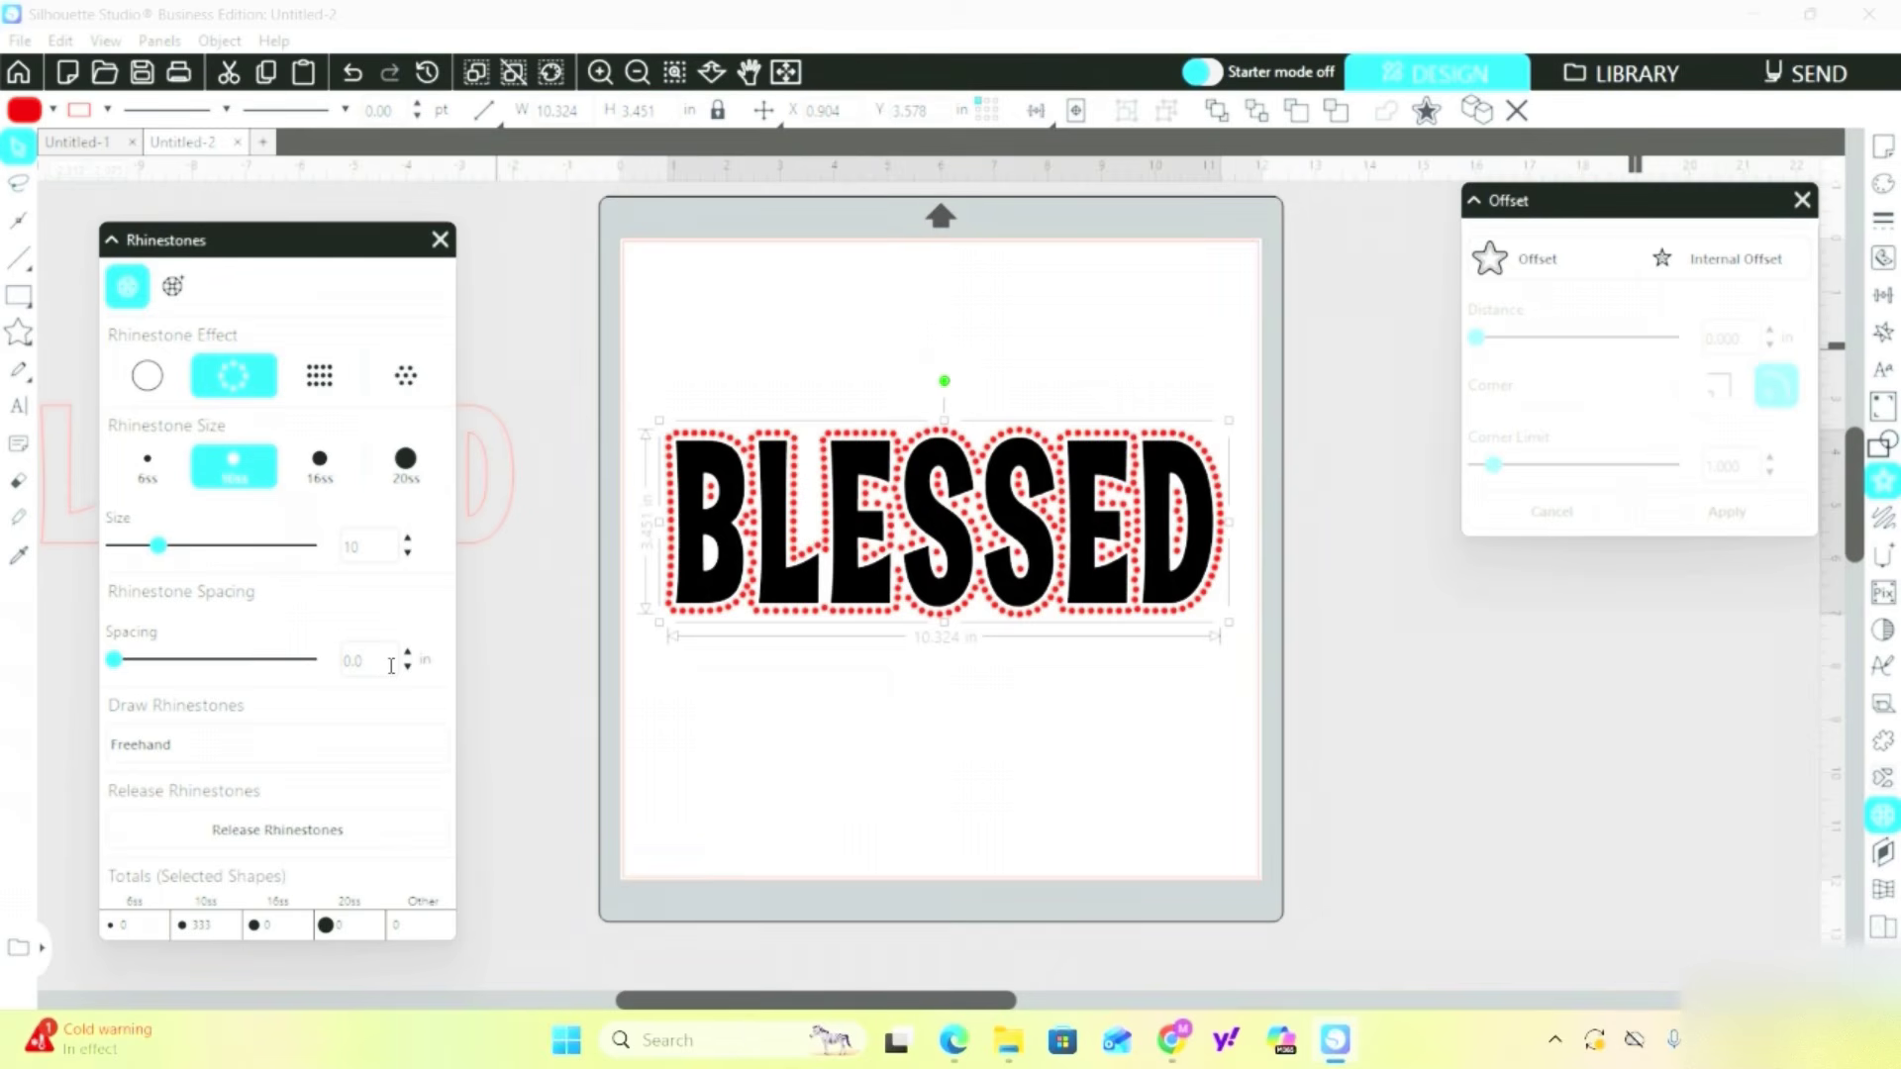
{"action": "type", "text": "5"}
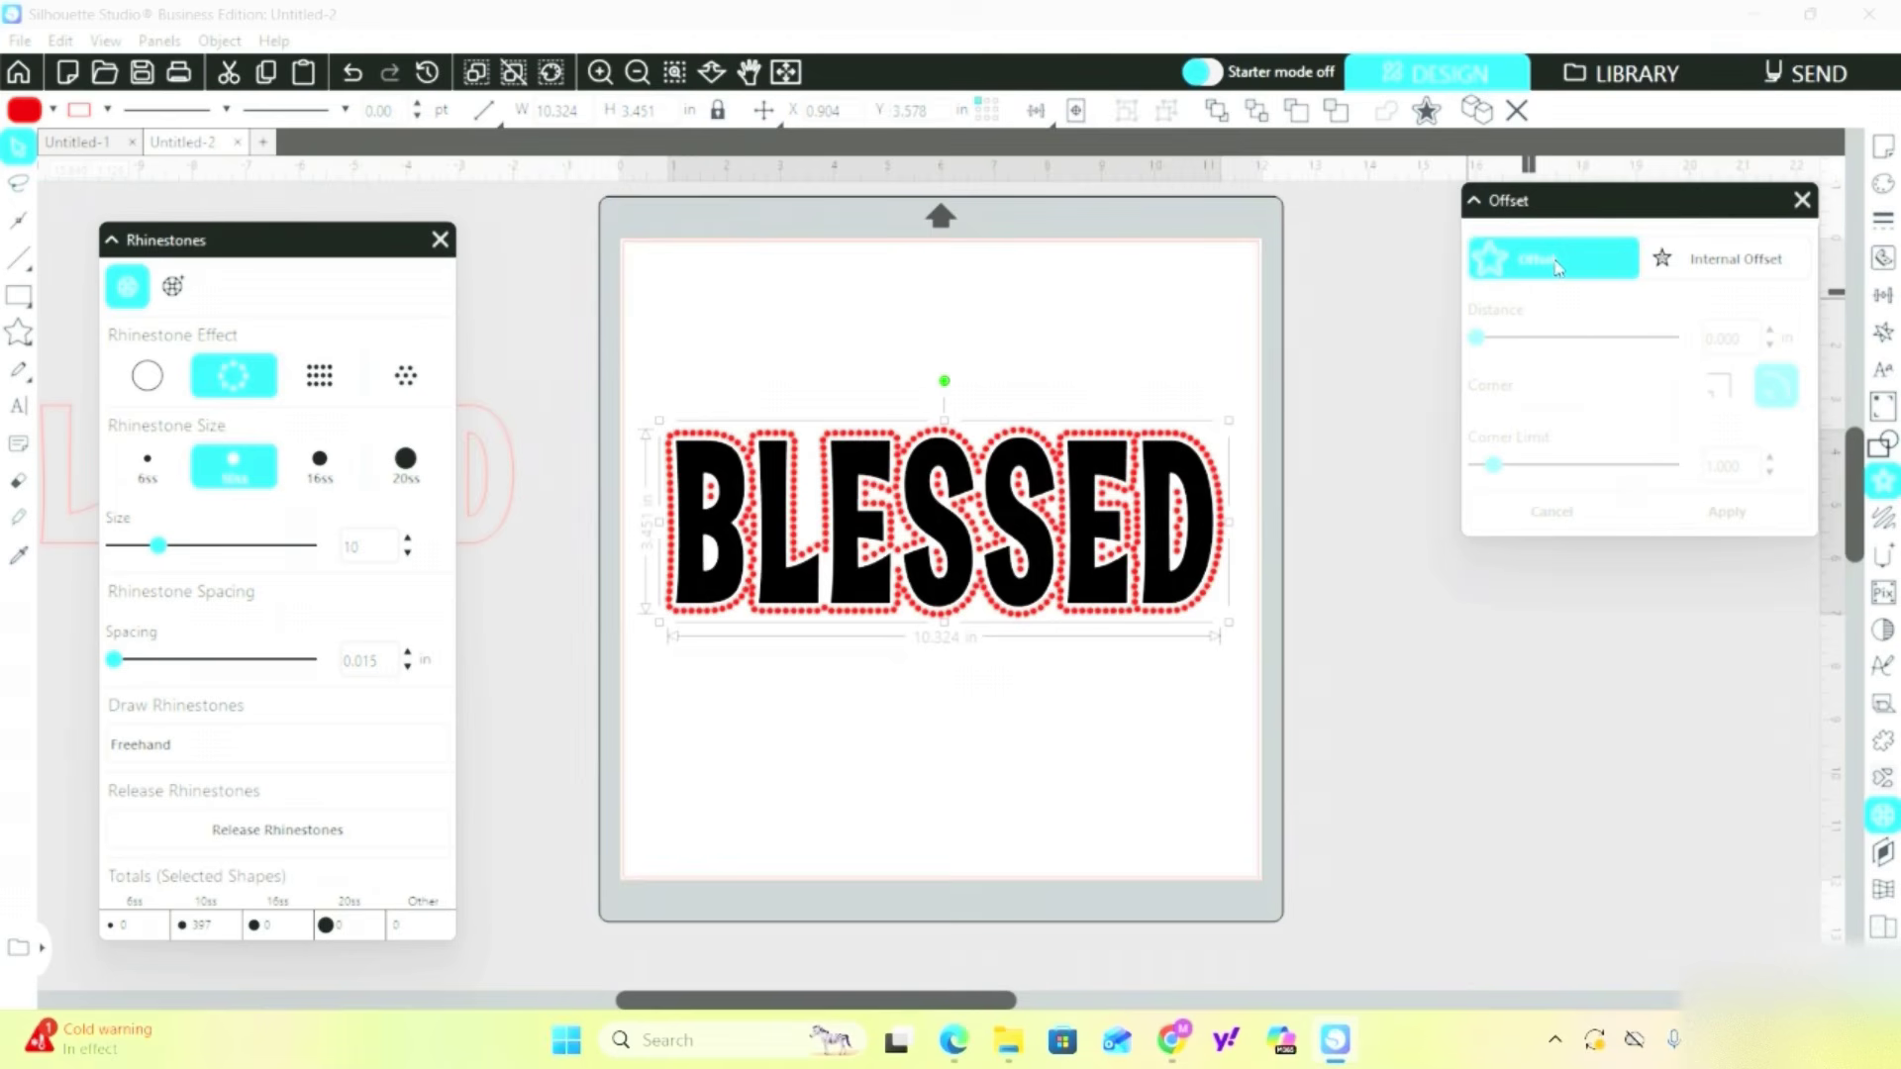
Surround the BLESSED rhinestone outline with five successive rounded outer offset rings, each at a distance of 0.170 in.
{"action": "left_click", "coordinate": [1559, 268]}
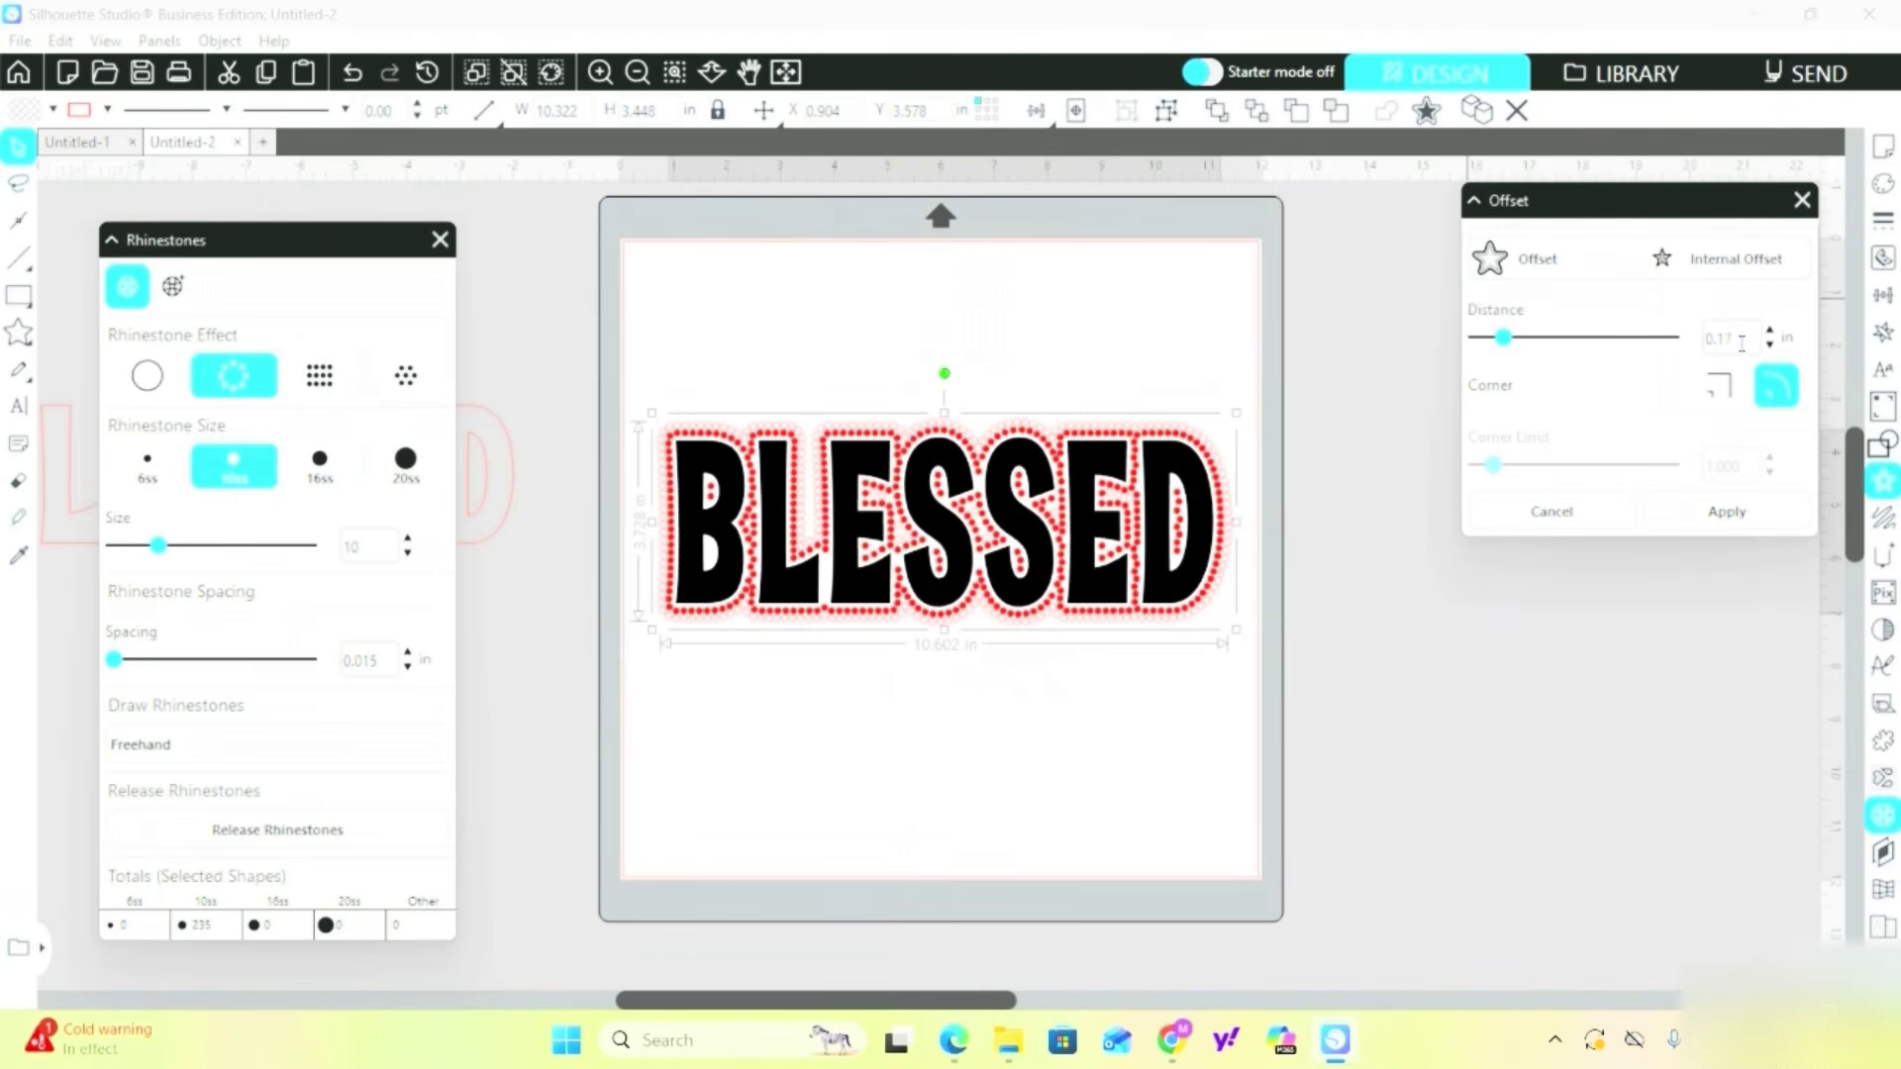
{"action": "scroll", "coordinate": [1742, 343], "scroll_direction": "up", "scroll_amount": 1}
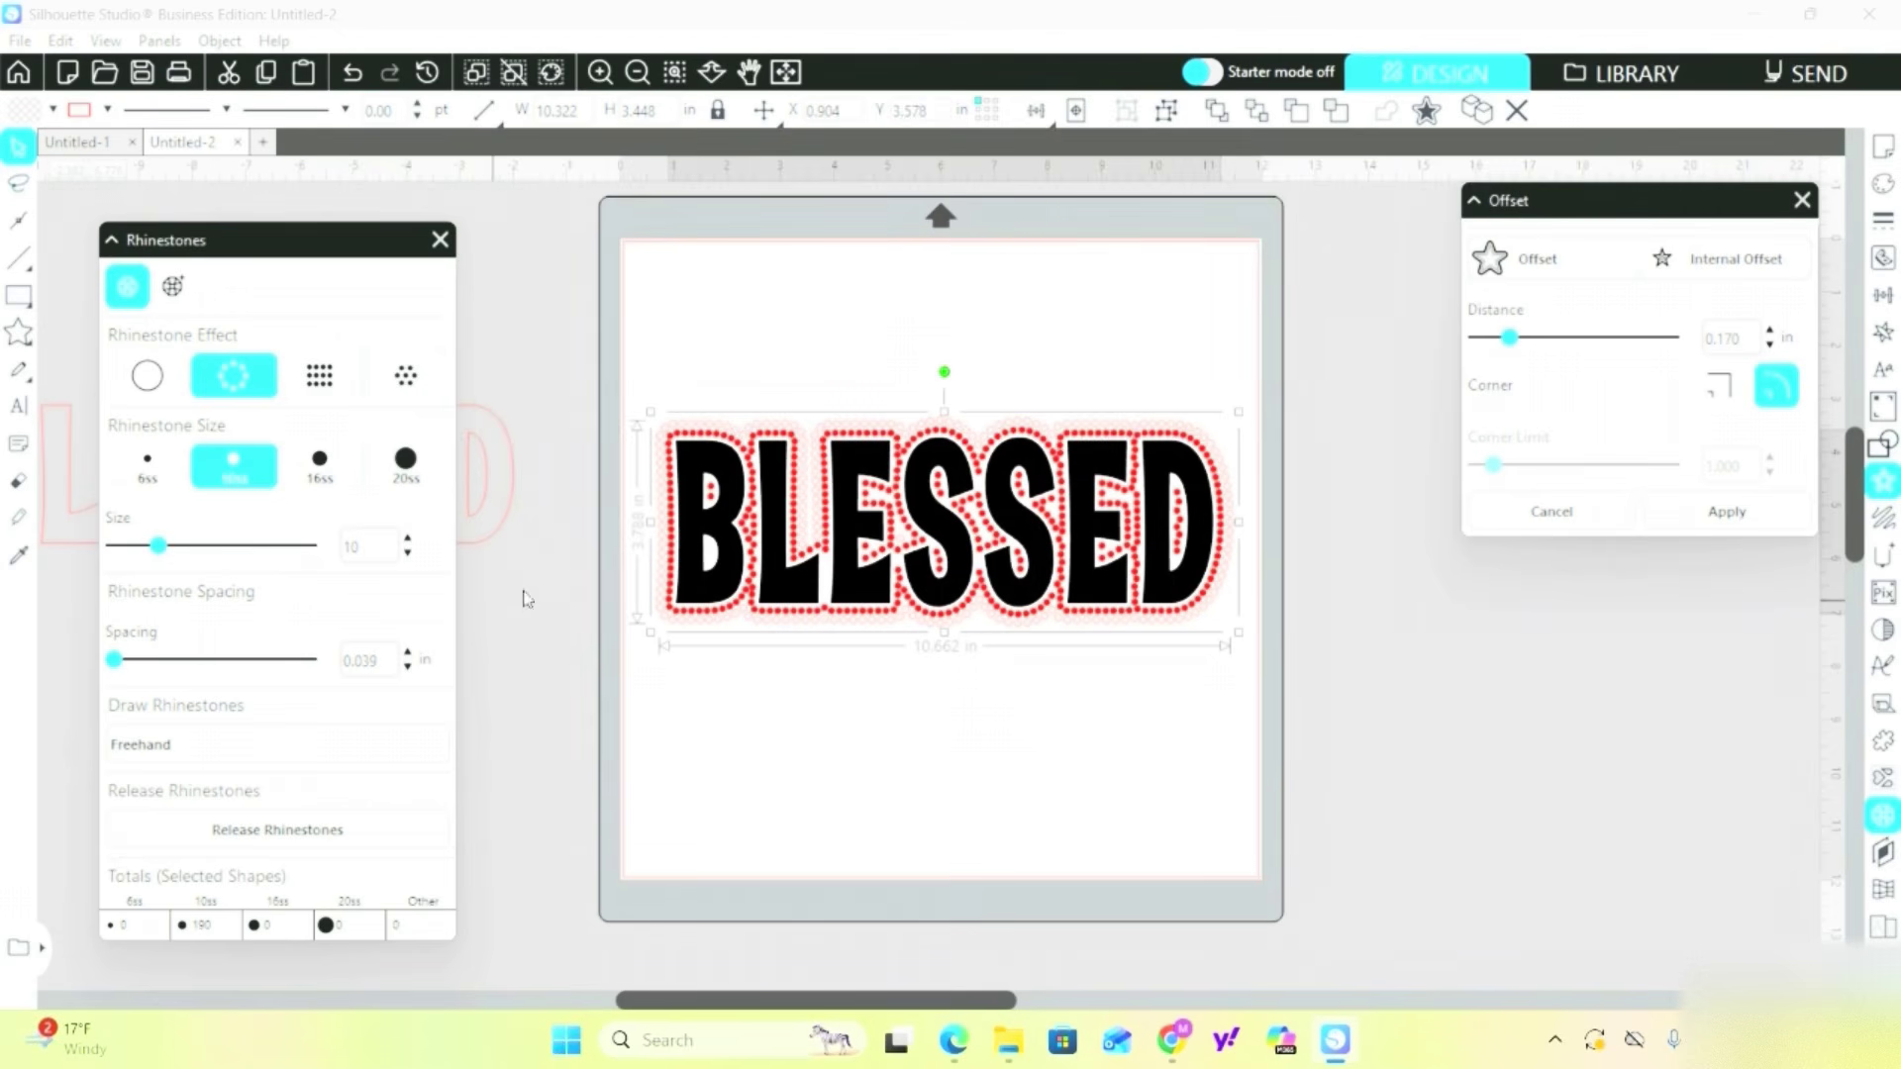
{"action": "left_click", "coordinate": [1568, 262]}
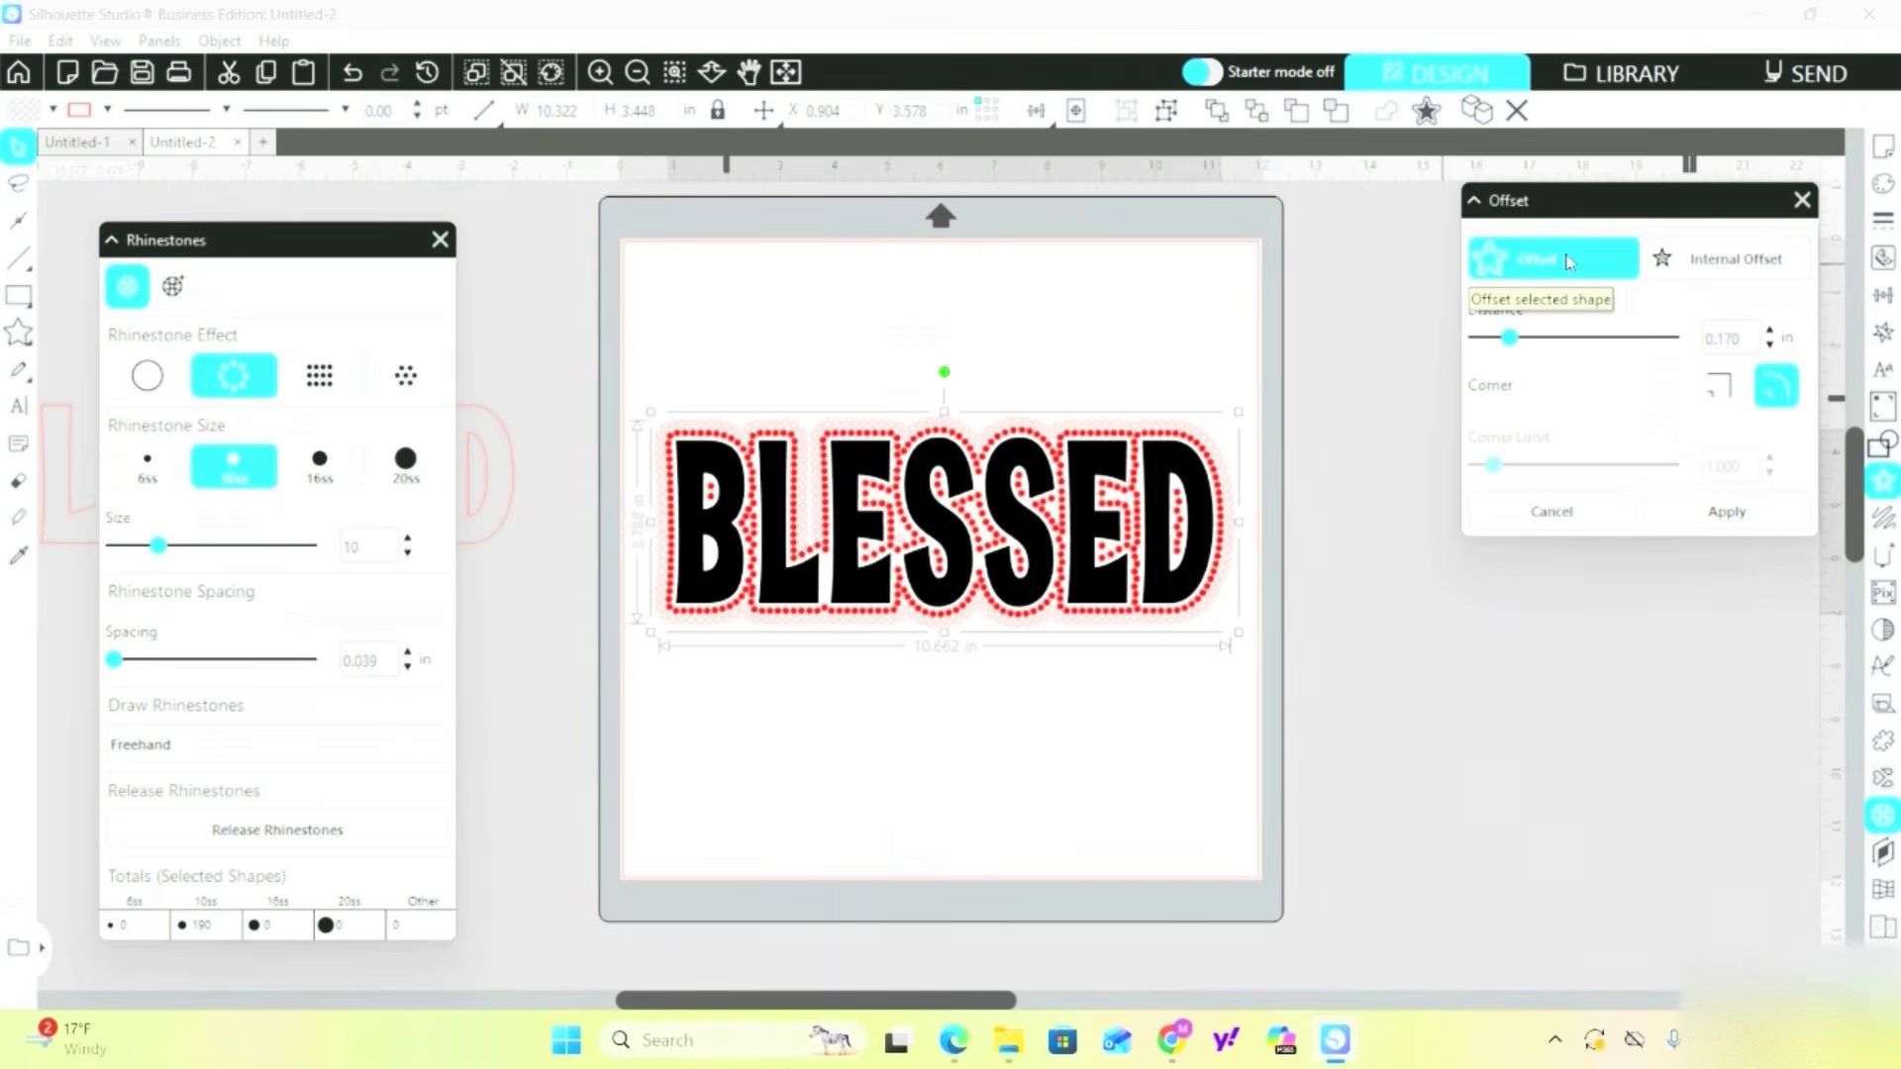
{"action": "left_click", "coordinate": [1567, 261]}
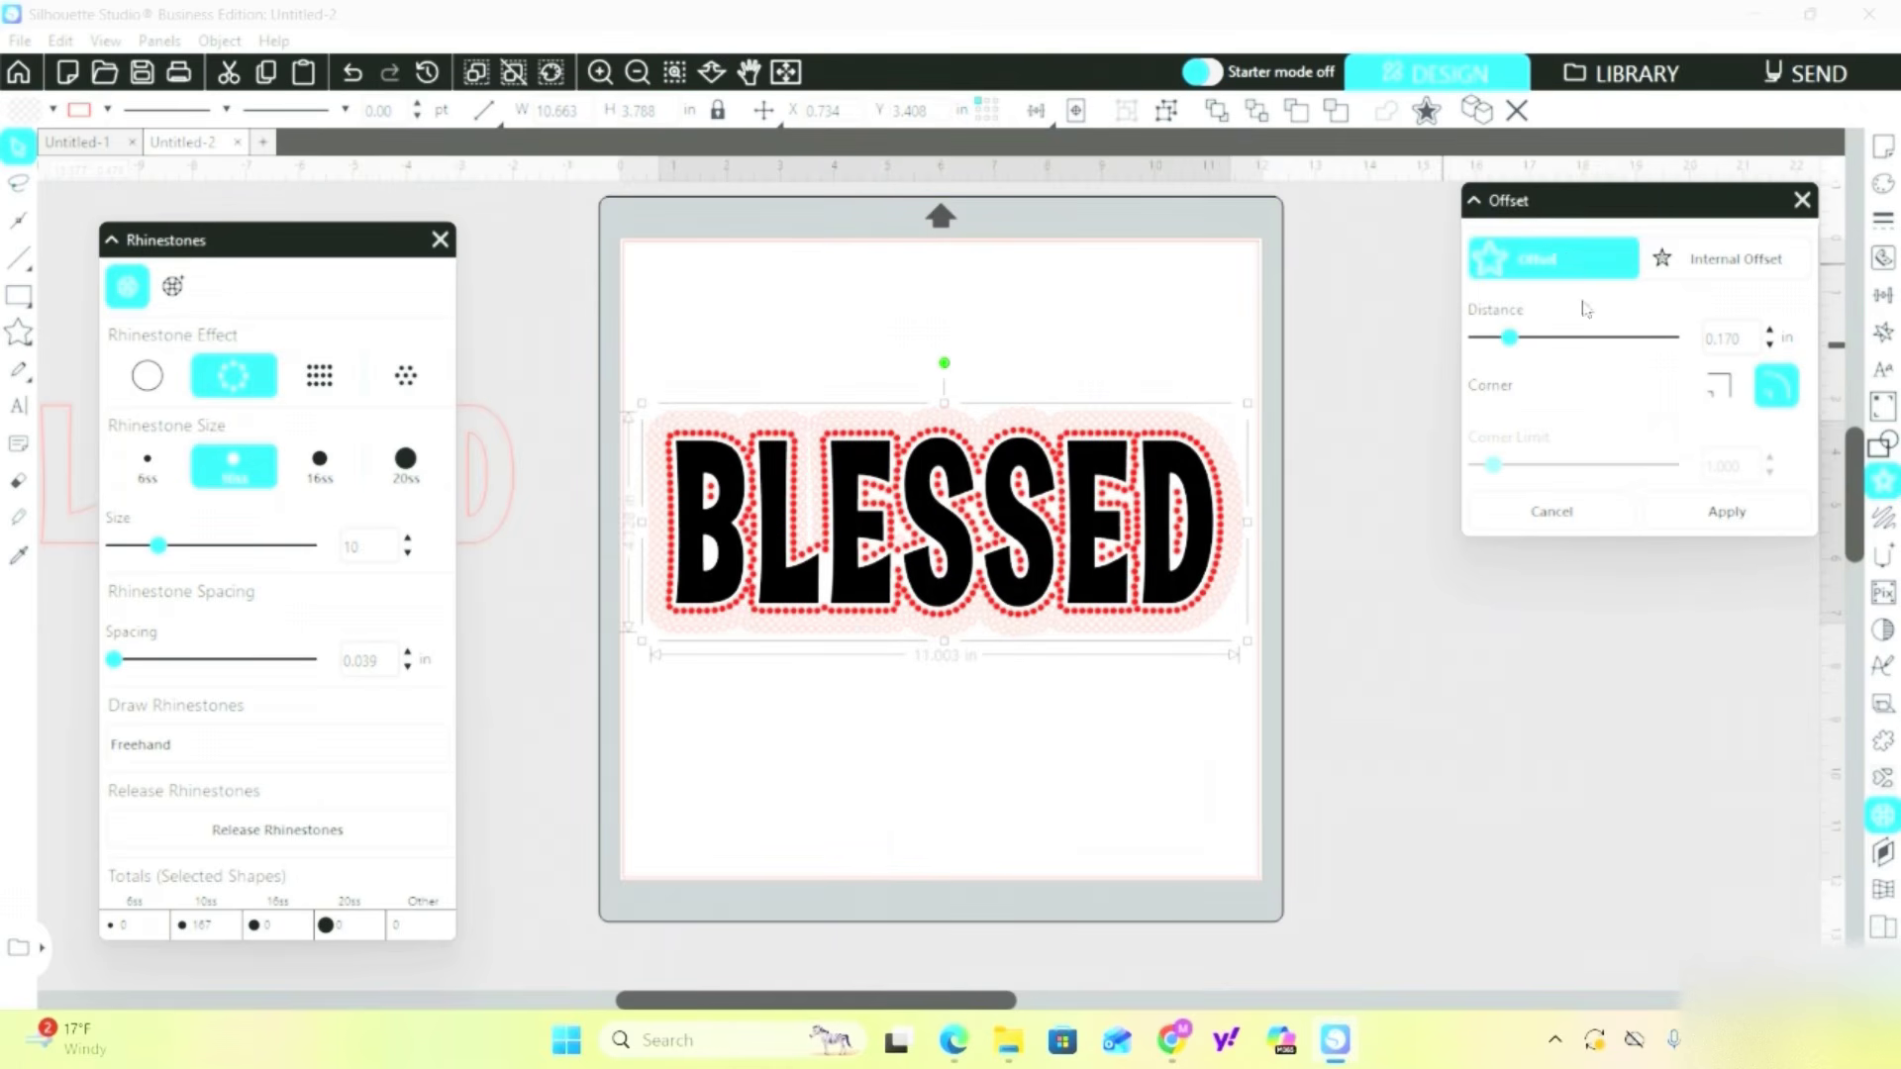
{"action": "left_click", "coordinate": [1737, 511]}
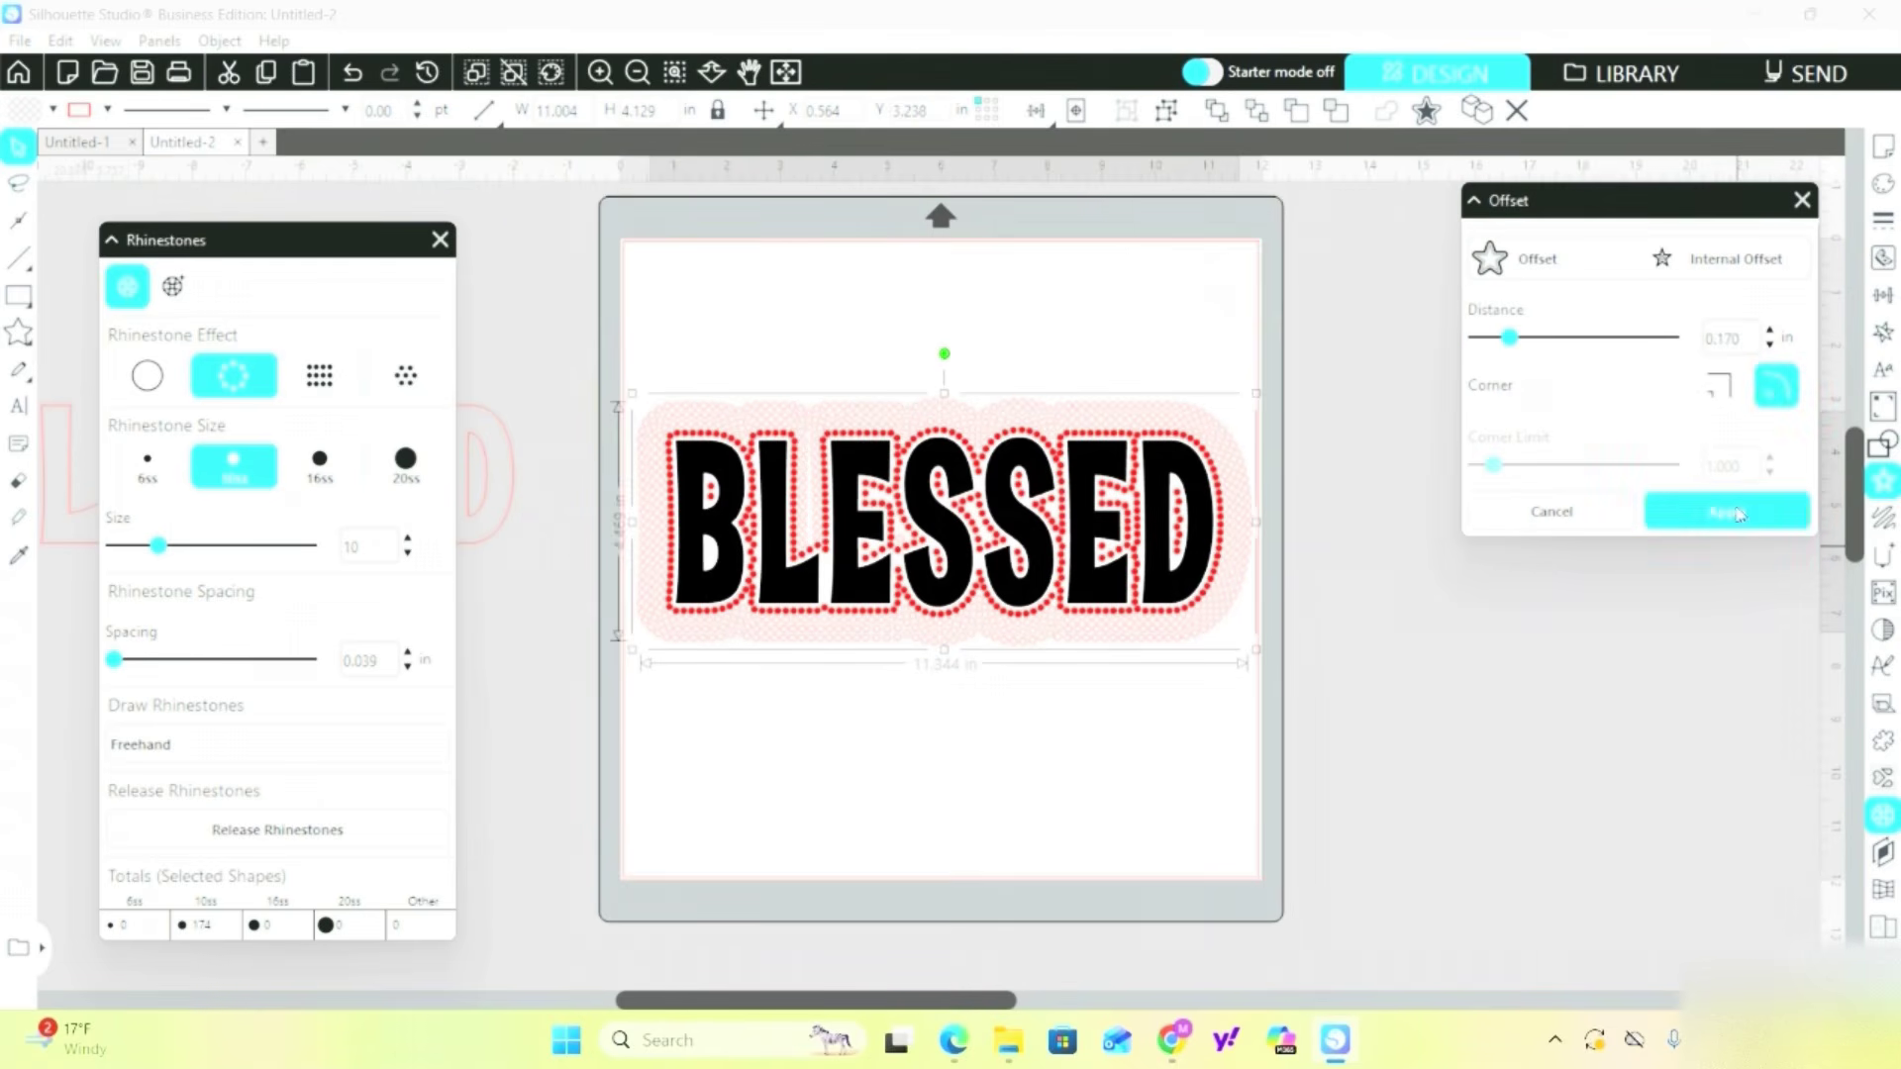
{"action": "left_click", "coordinate": [1578, 268]}
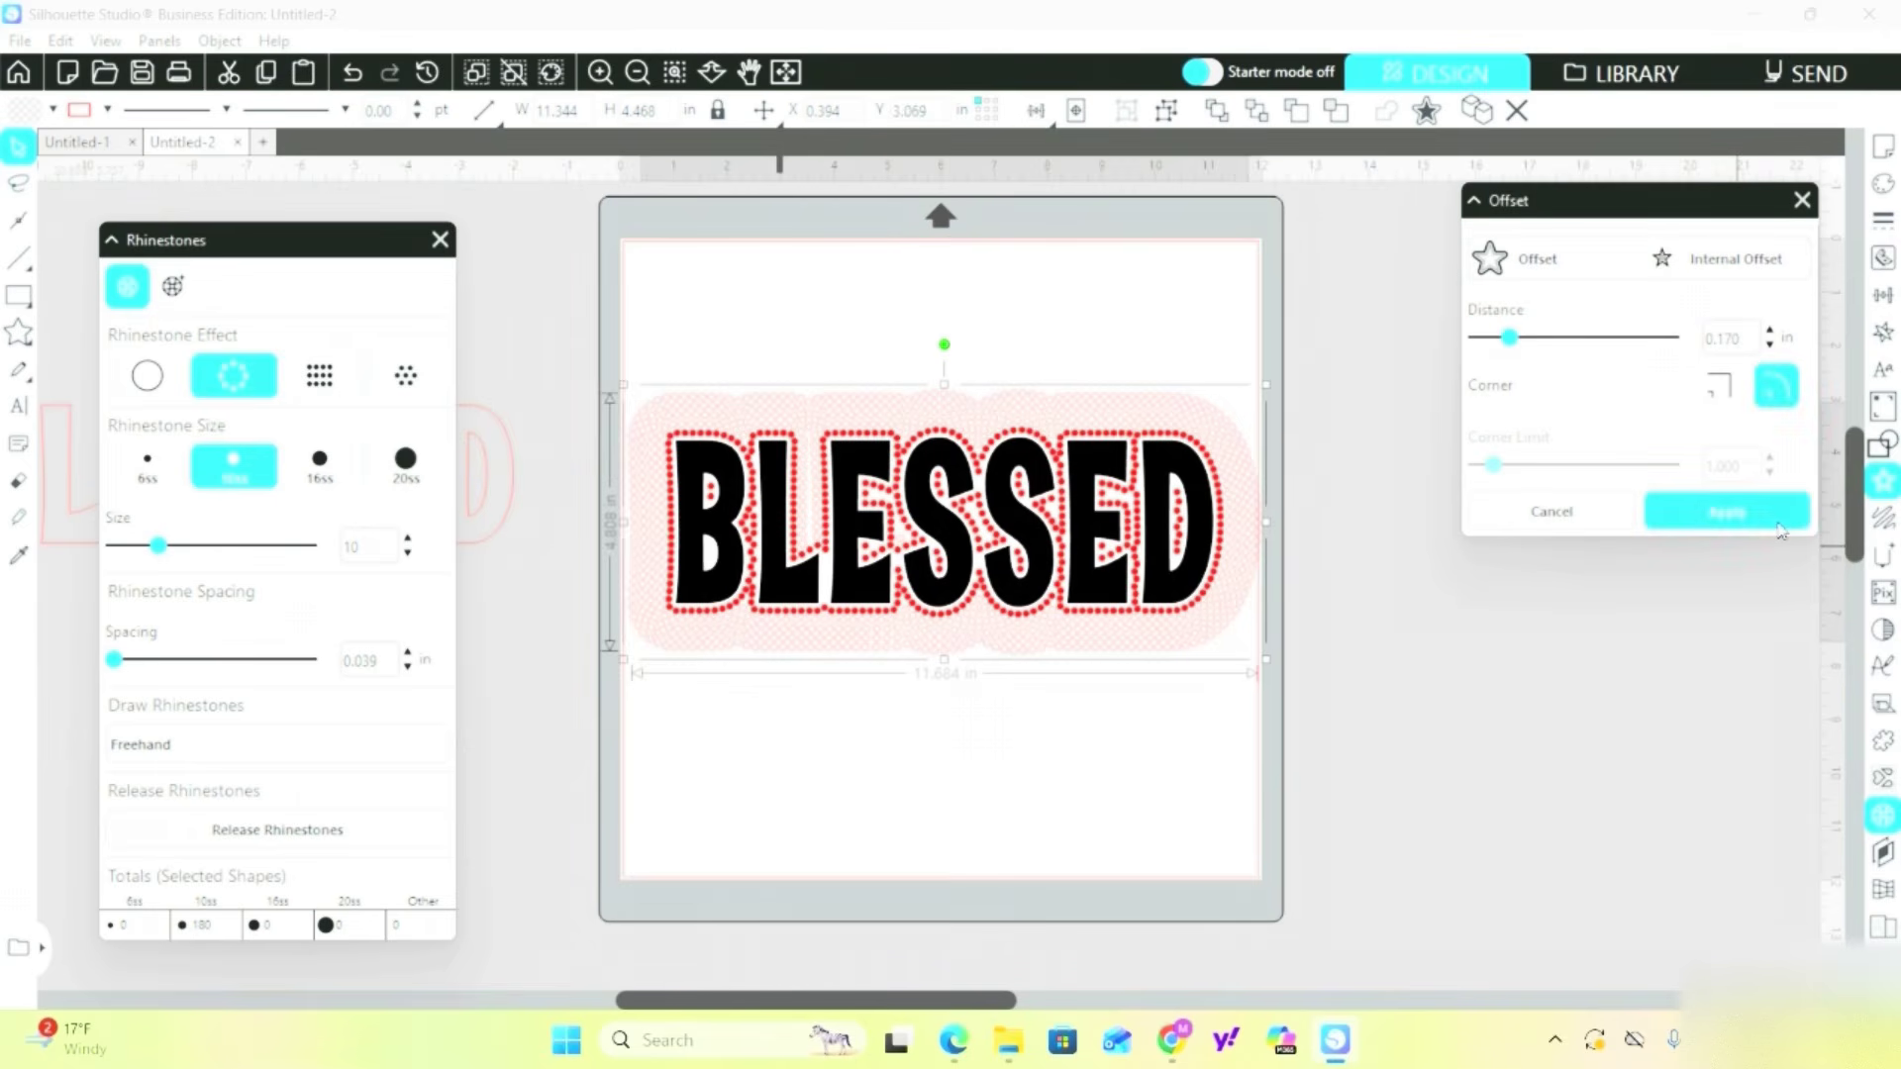
{"action": "left_click", "coordinate": [1778, 523]}
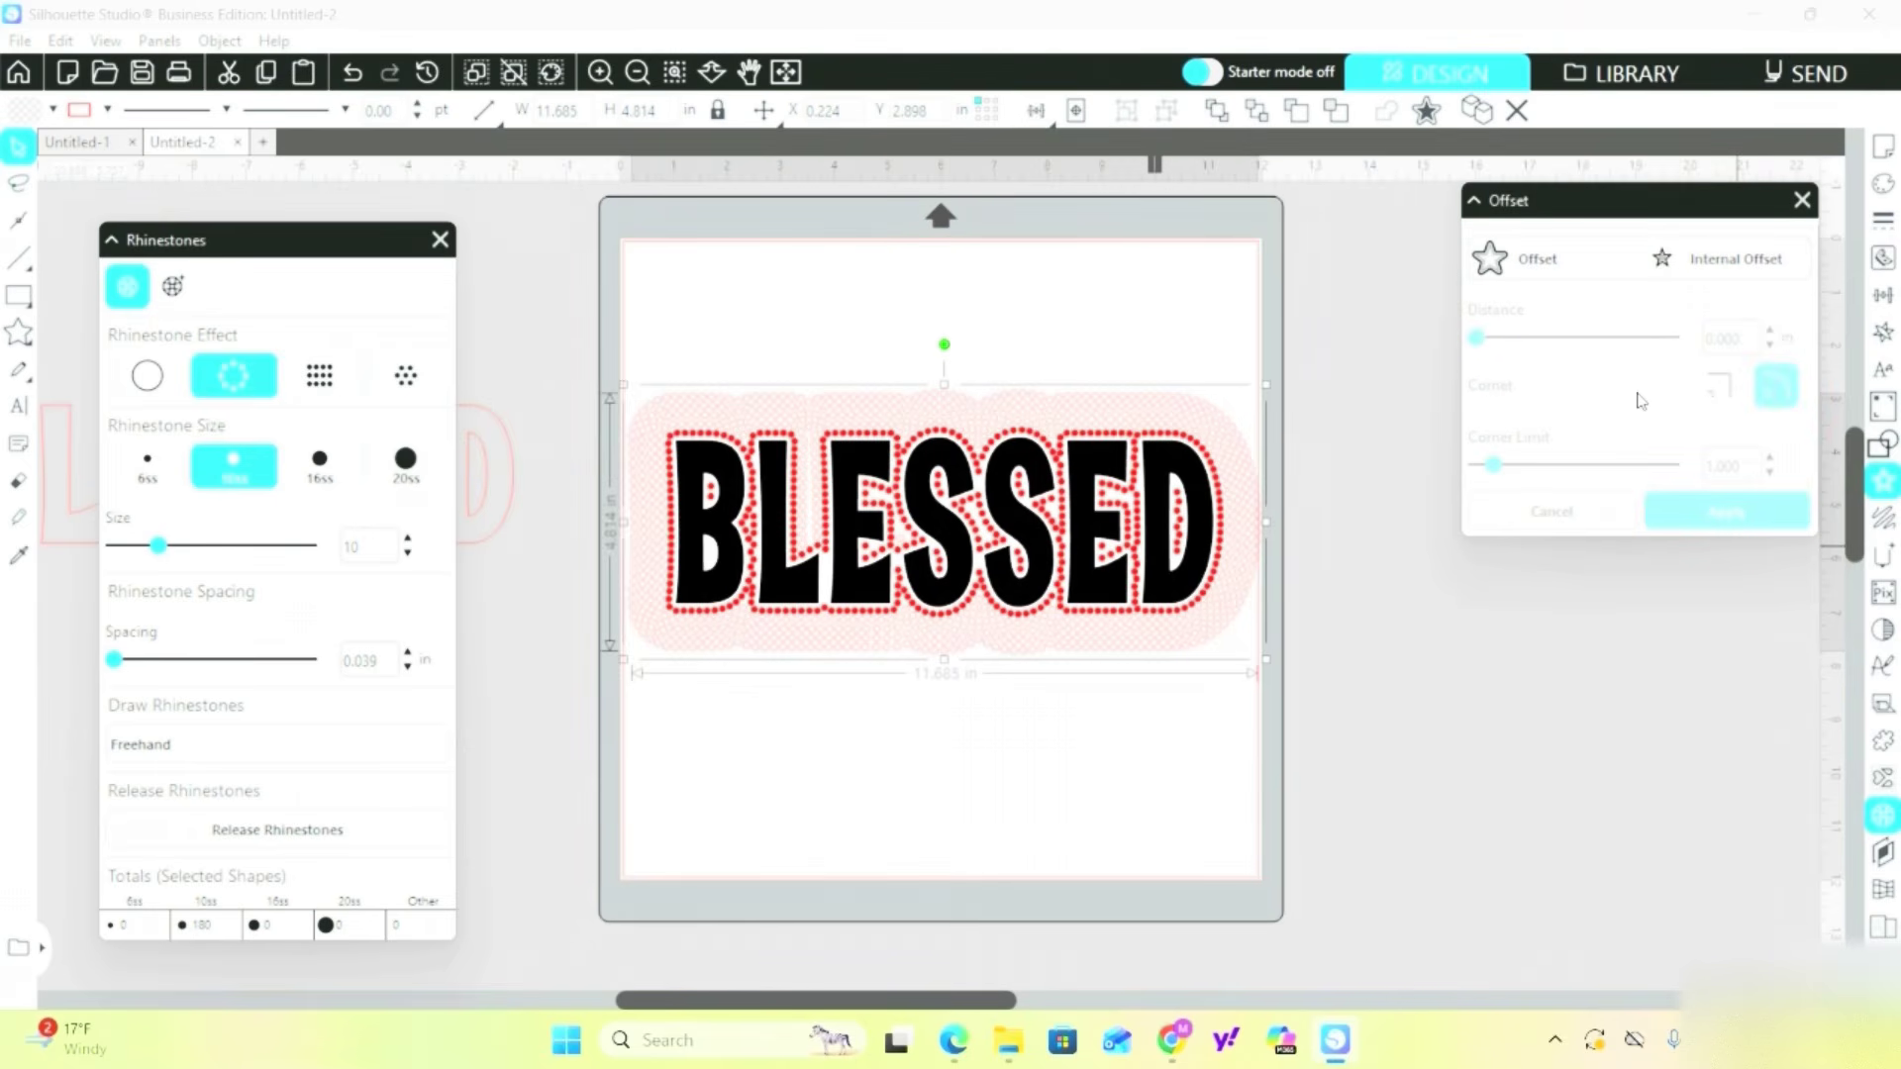
{"action": "left_click", "coordinate": [1540, 273]}
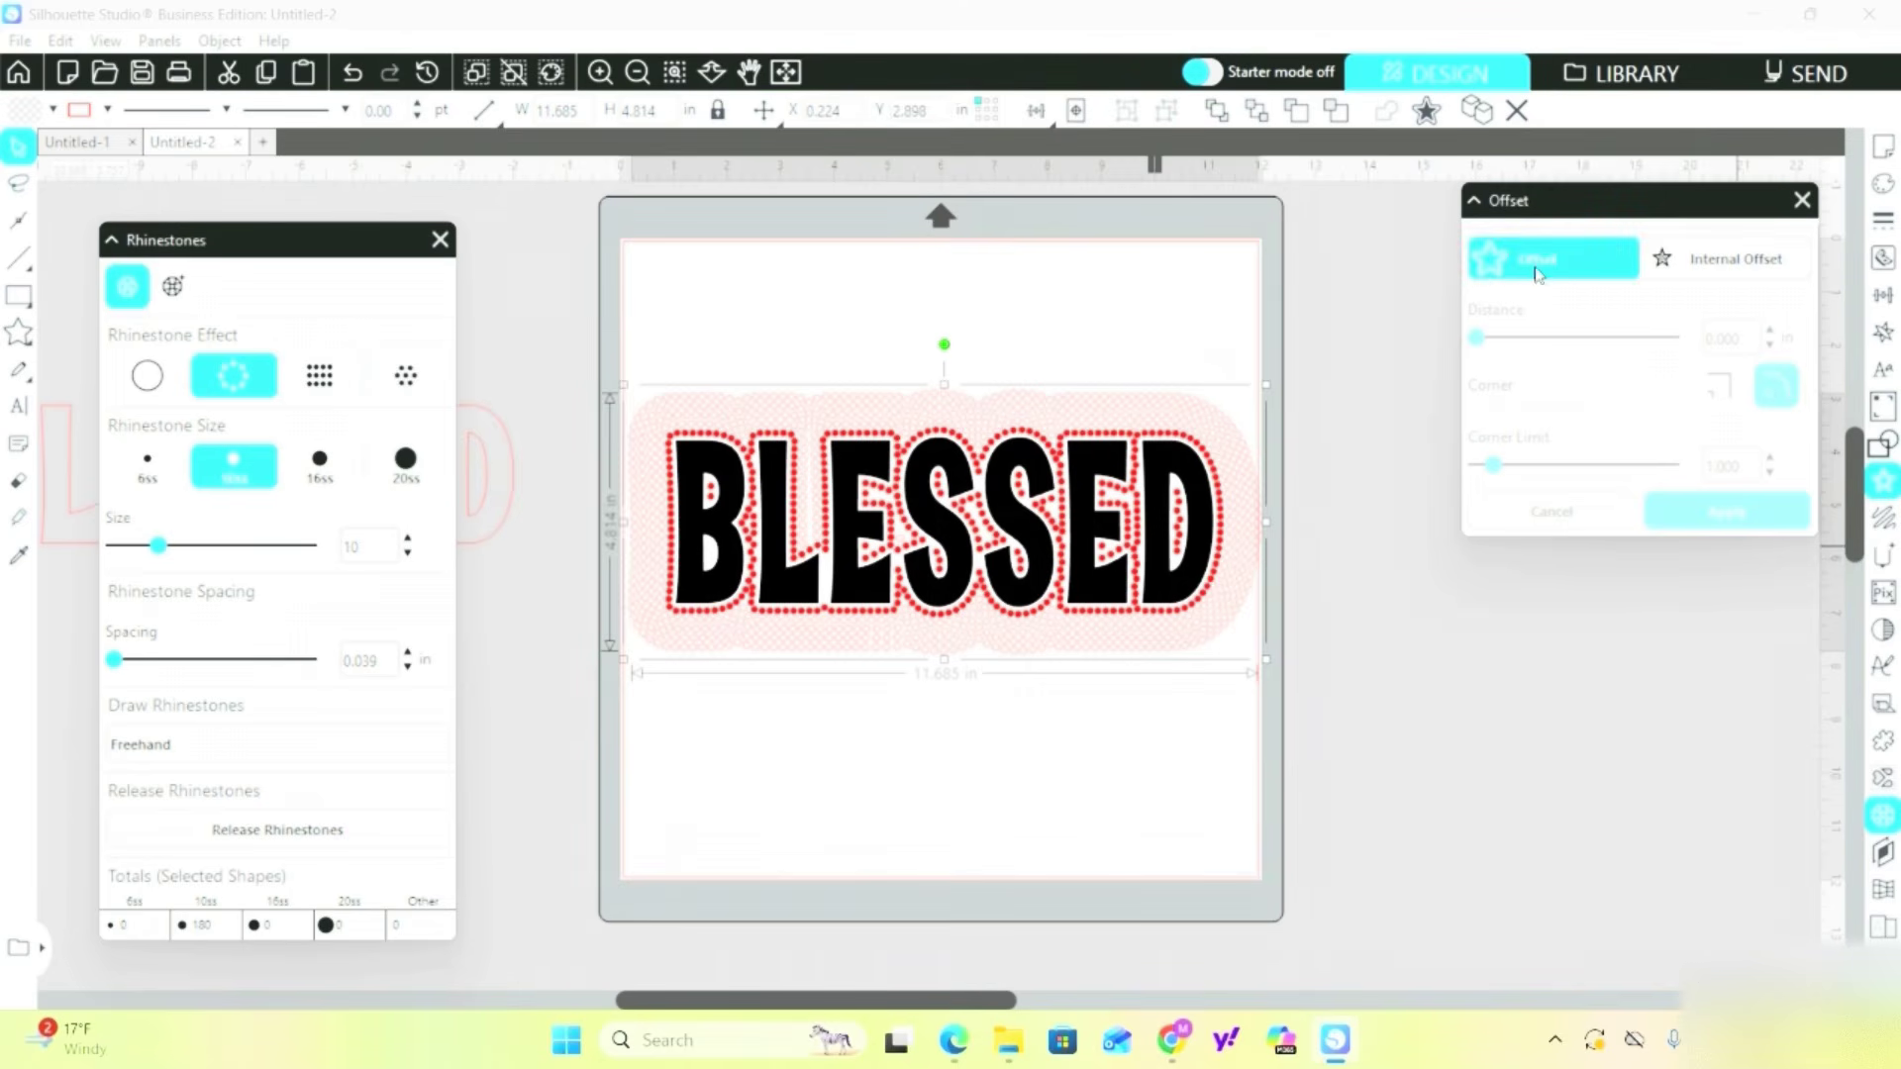
{"action": "left_click", "coordinate": [1731, 531]}
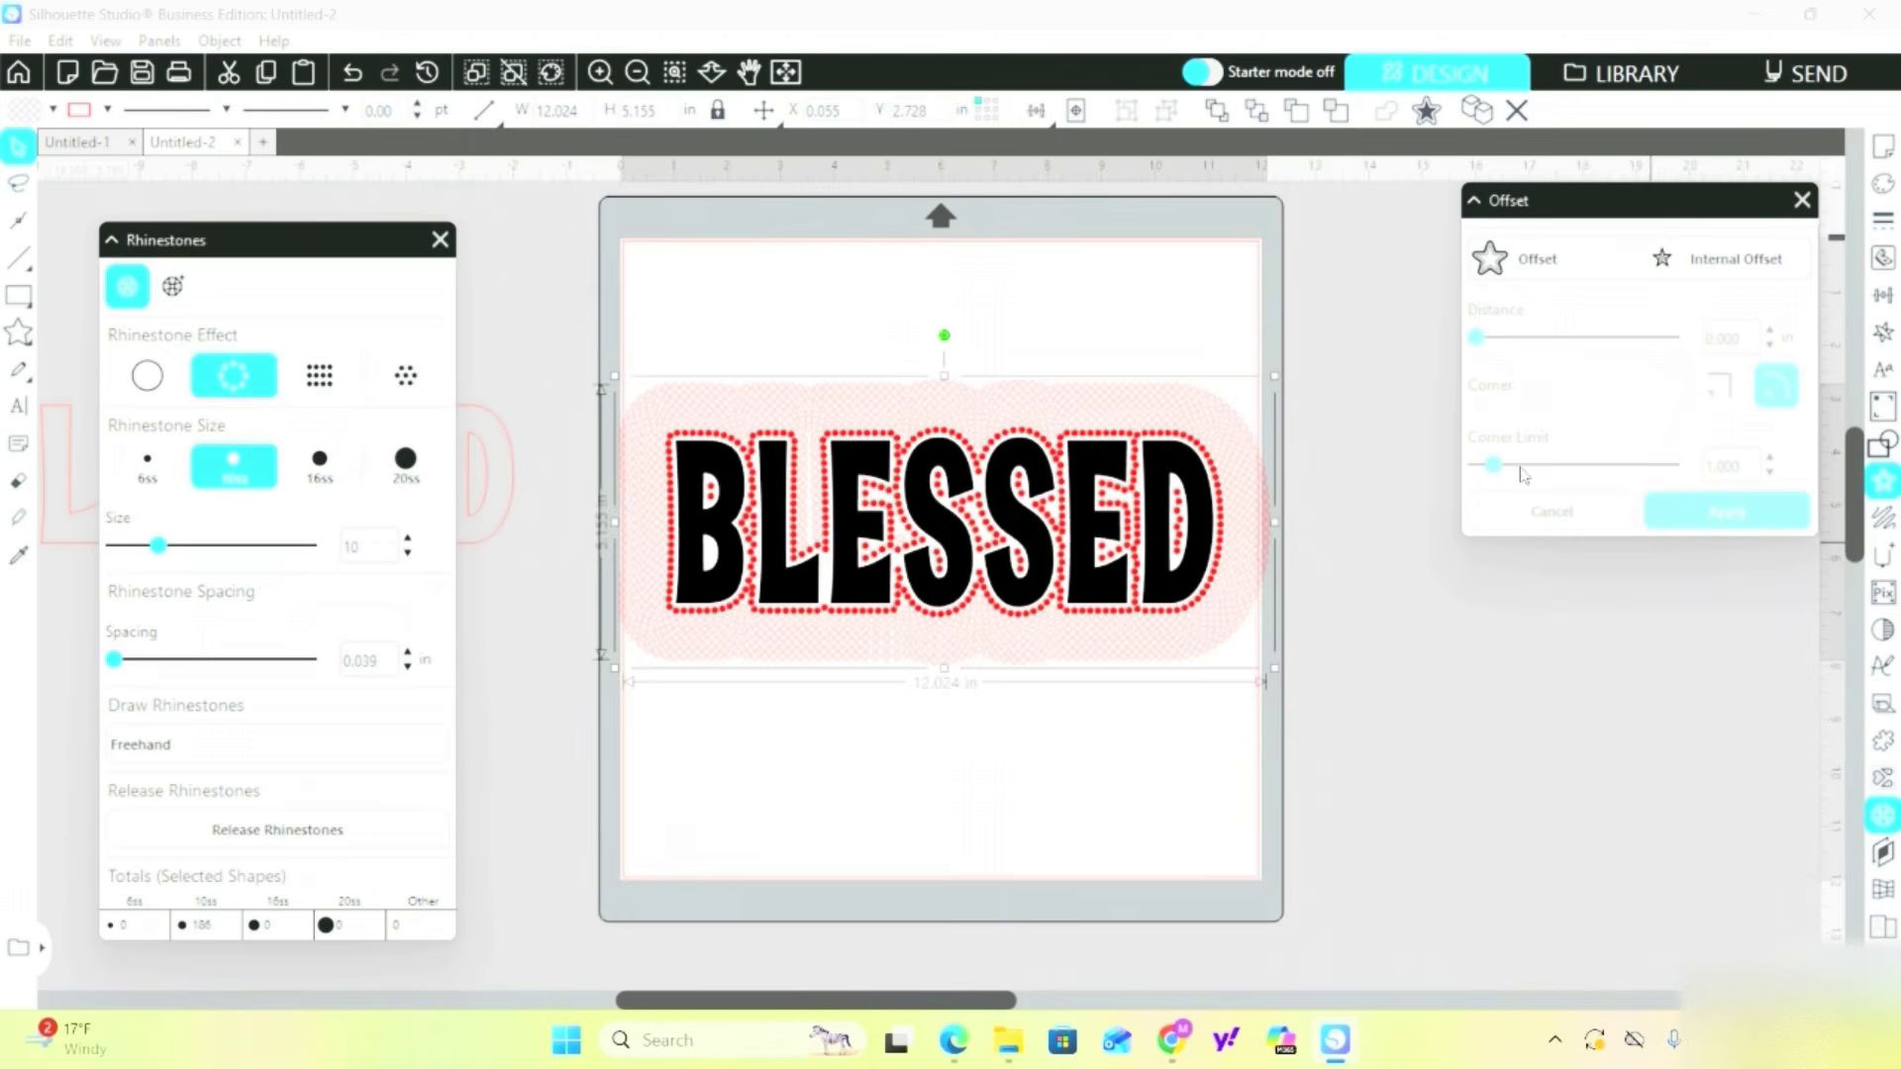
Set the rhinestone spacing of the first offset ring, the one nearest the red outline, to 0.125 in.
{"action": "scroll", "coordinate": [881, 505], "scroll_direction": "up", "scroll_amount": 6}
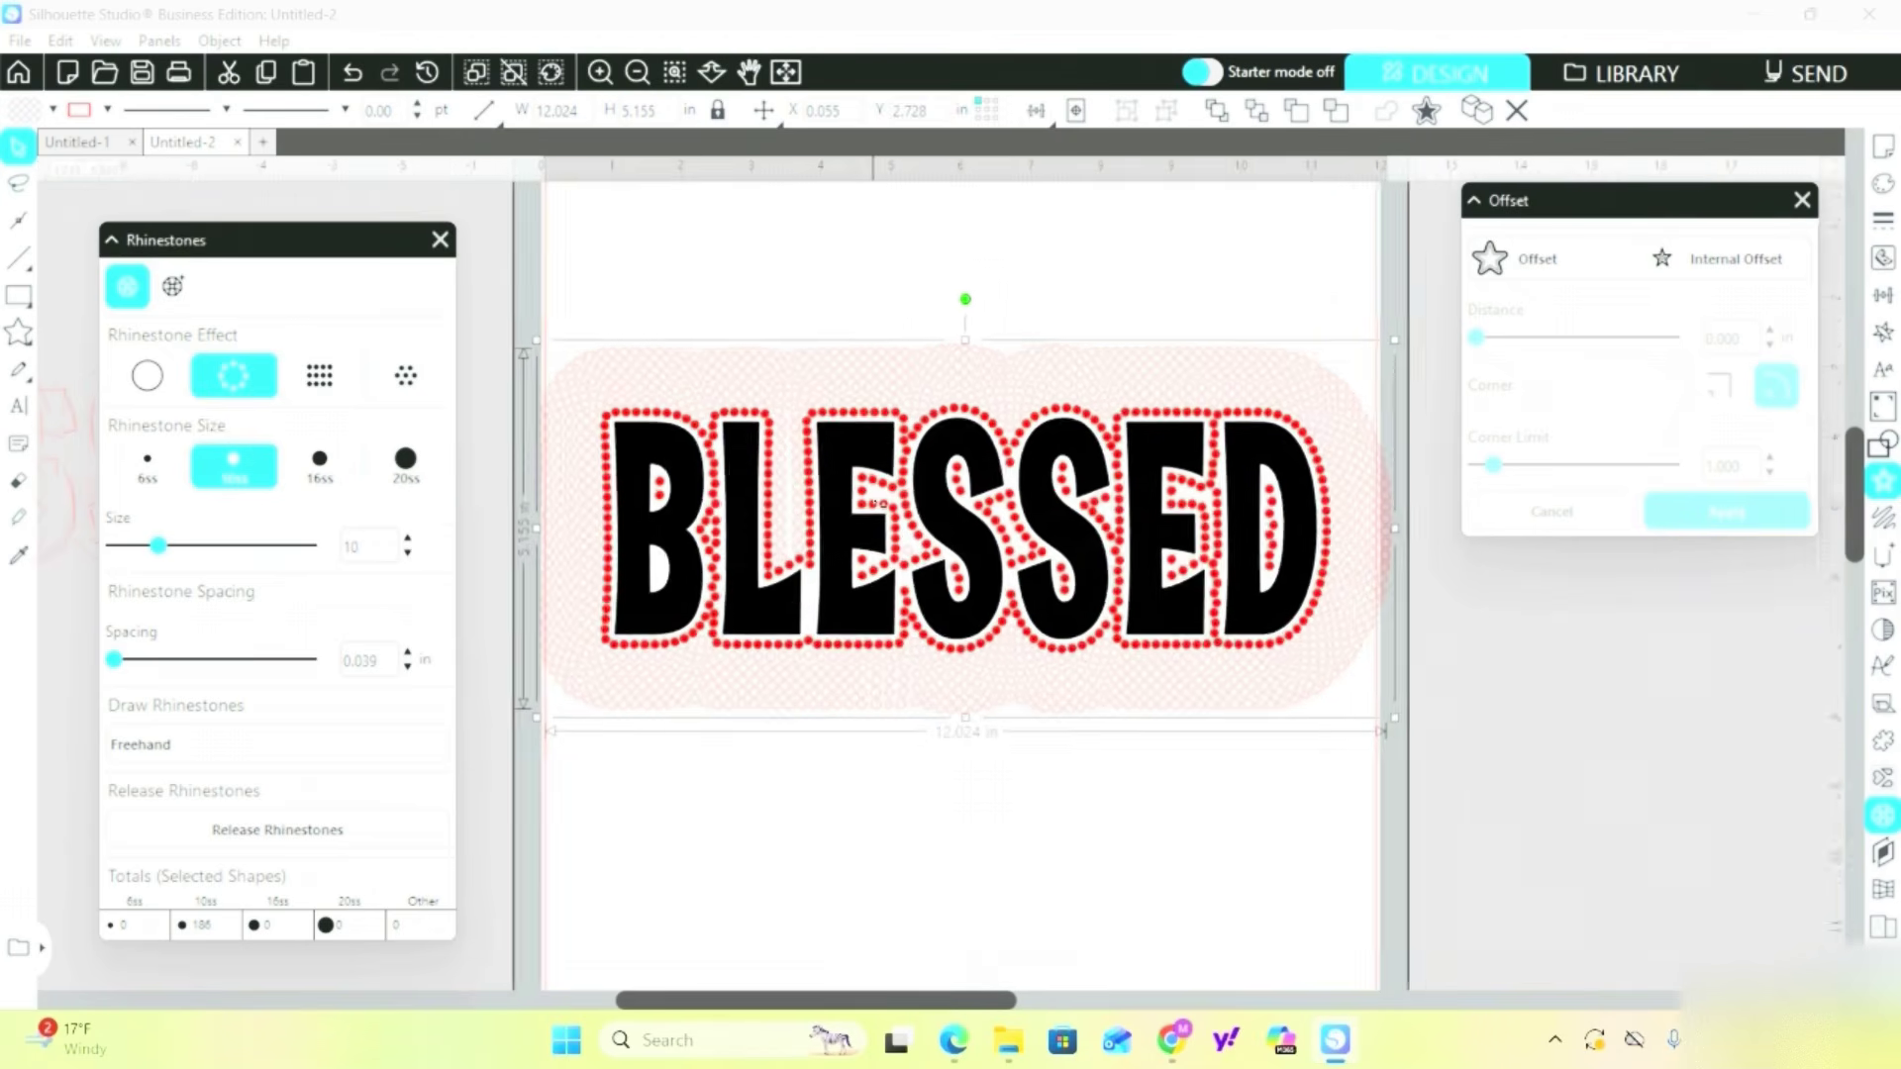
{"action": "scroll", "coordinate": [901, 504], "scroll_direction": "up", "scroll_amount": 1}
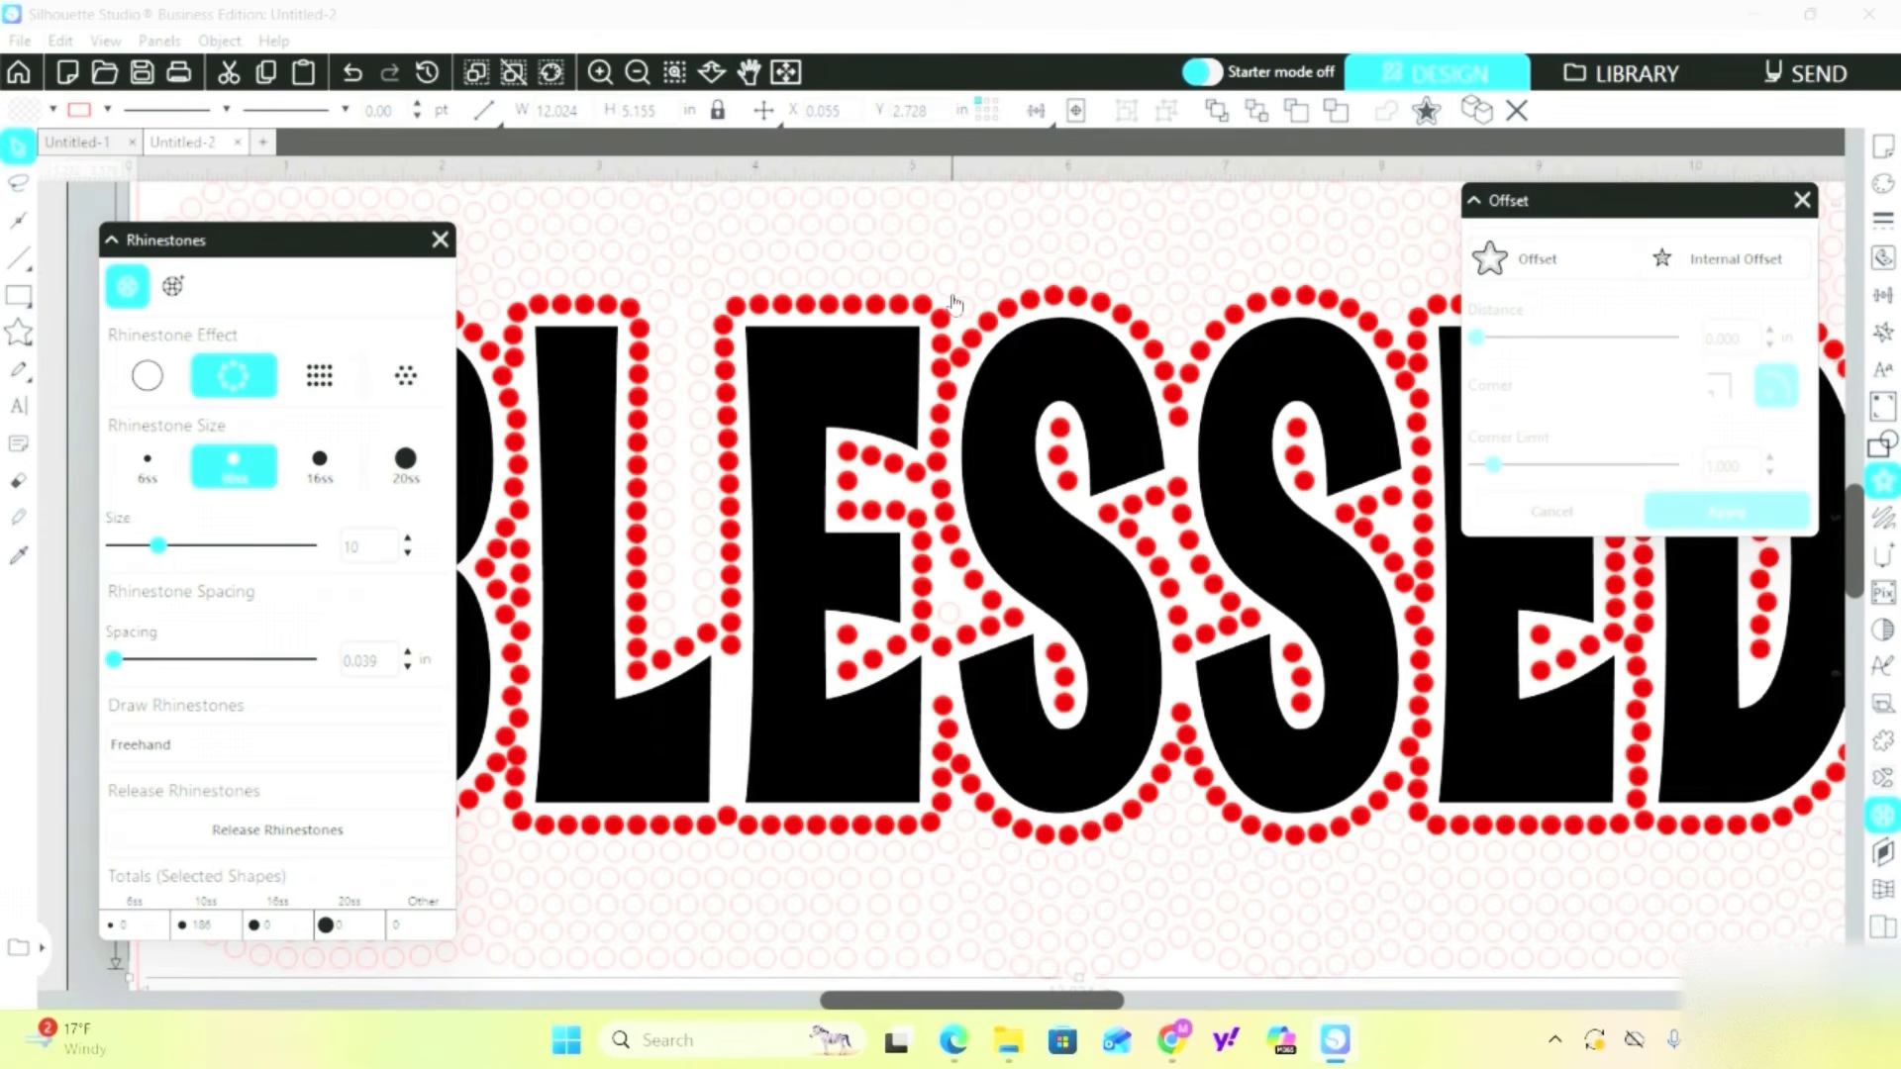
{"action": "scroll", "coordinate": [953, 302], "scroll_direction": "down", "scroll_amount": 1}
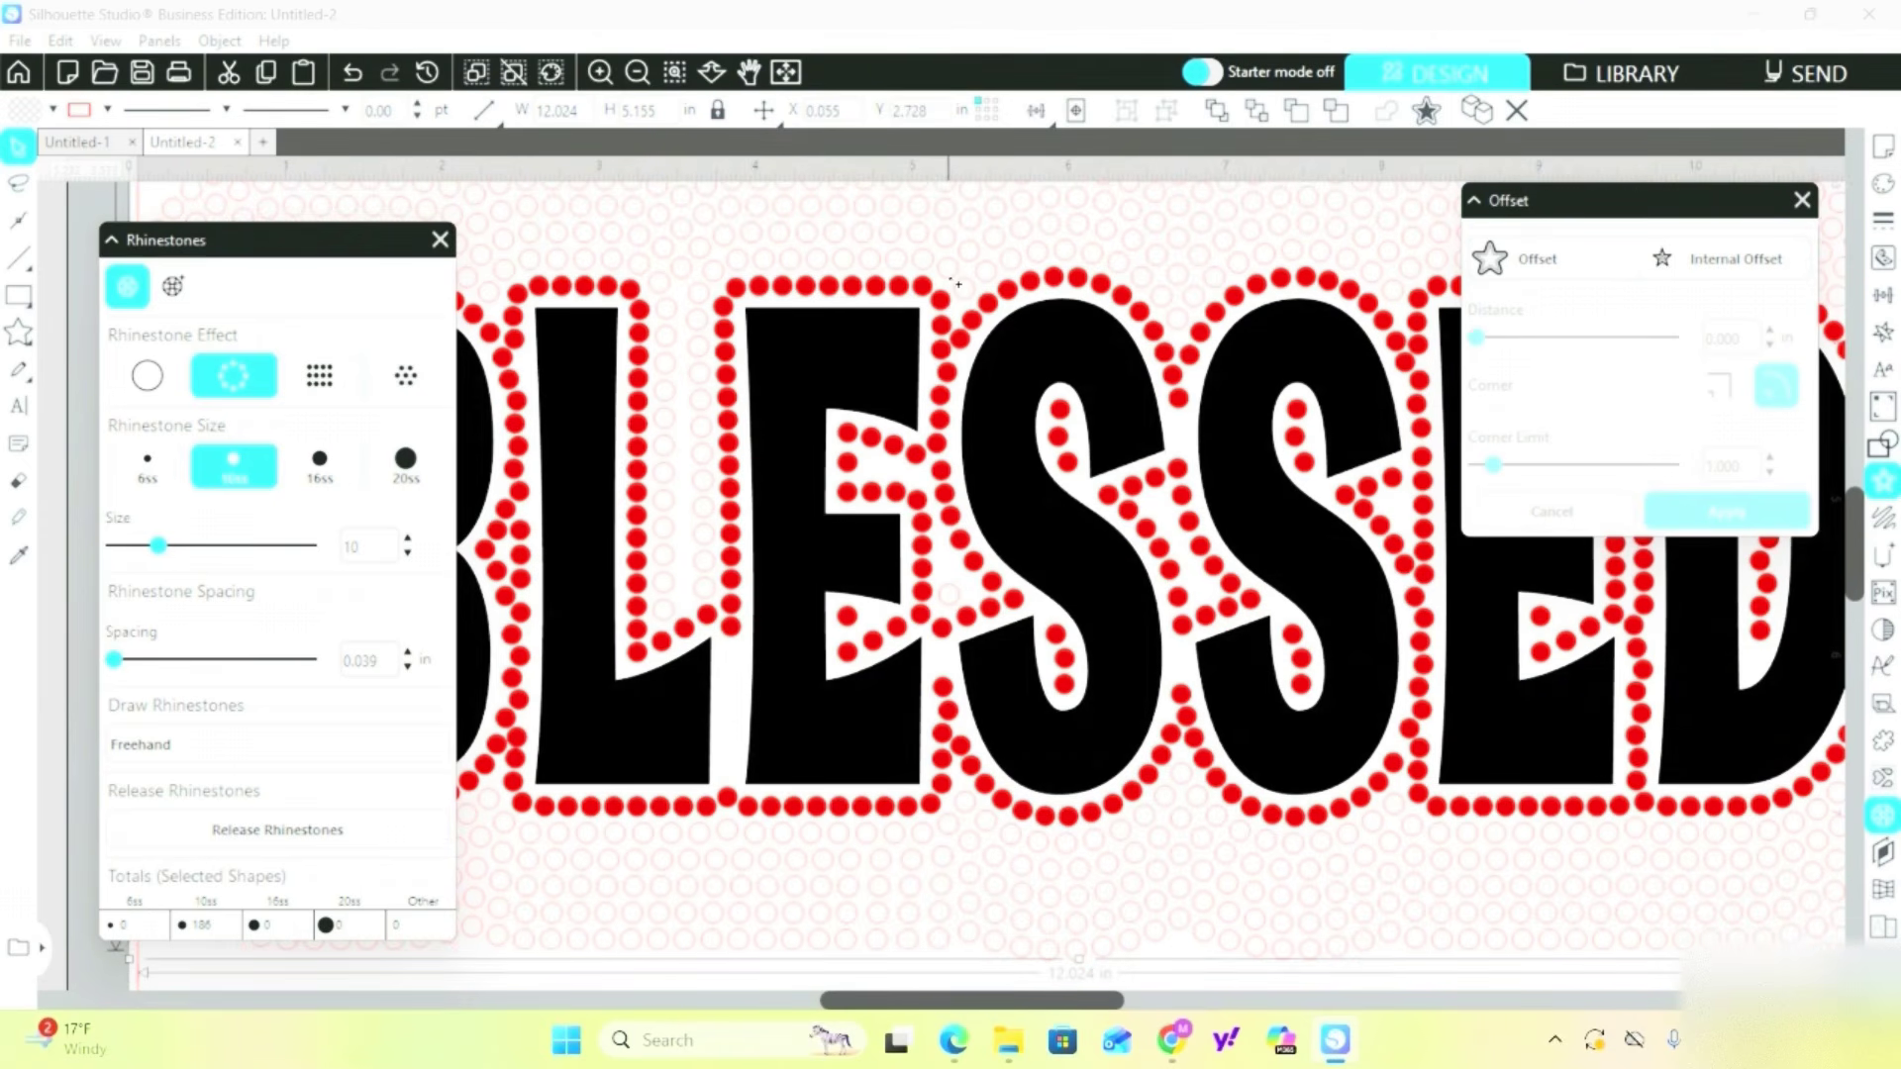
{"action": "scroll", "coordinate": [954, 284], "scroll_direction": "down", "scroll_amount": 3}
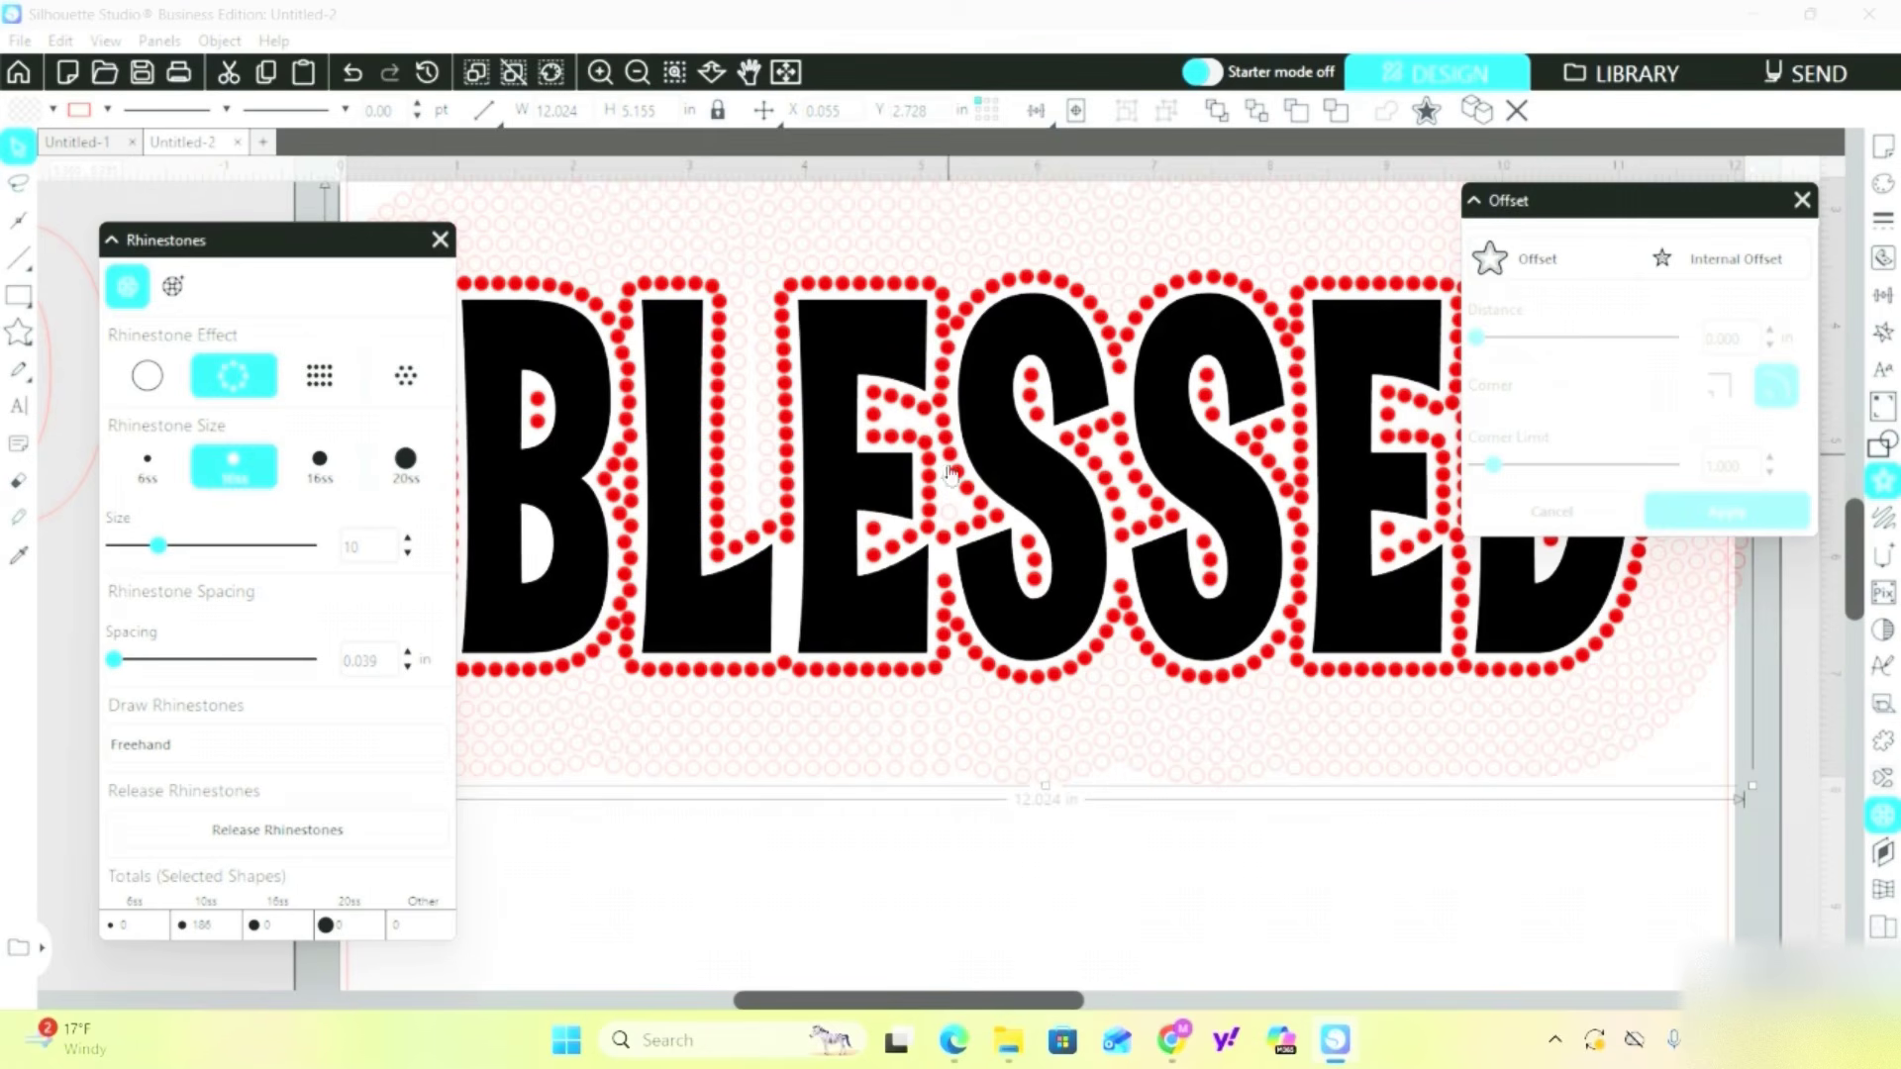
{"action": "left_click", "coordinate": [959, 677]}
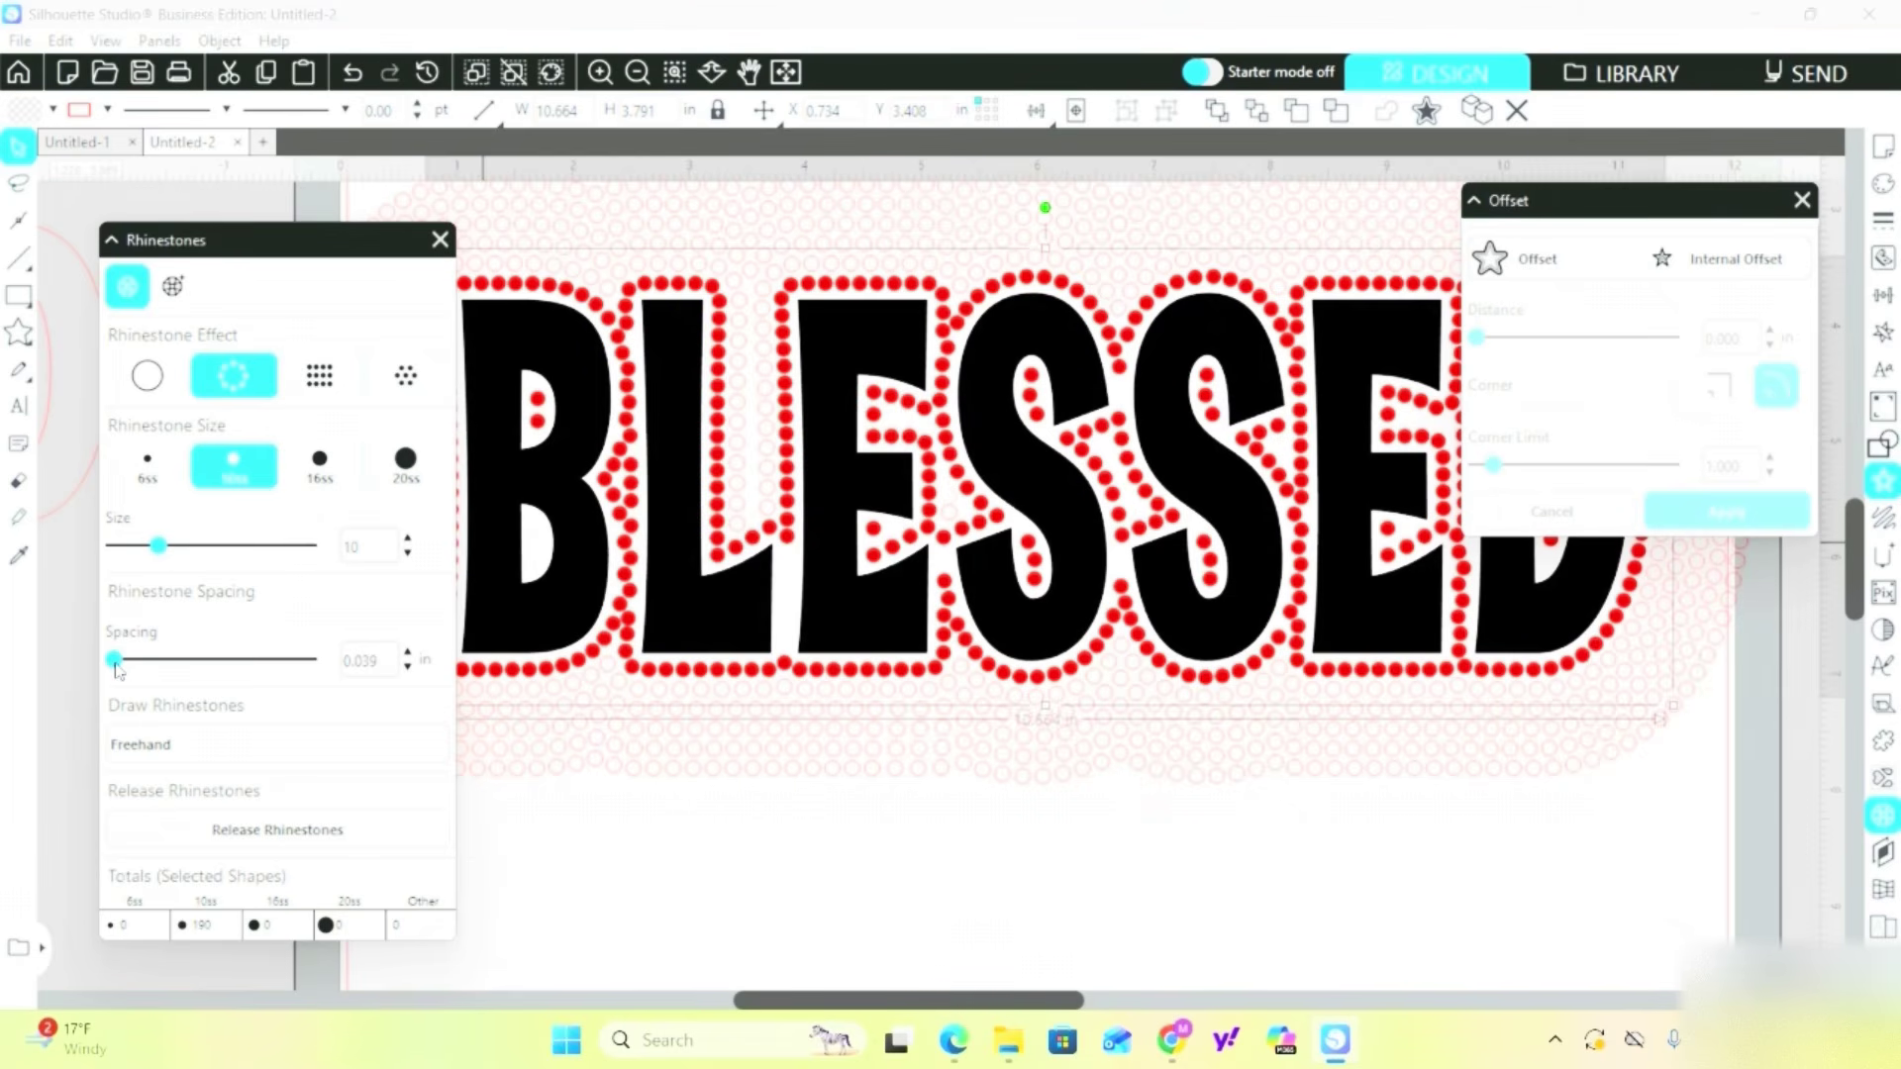
{"action": "left_click", "coordinate": [115, 661]}
{"action": "left_click_drag", "start_coordinate": [115, 661], "coordinate": [121, 661]}
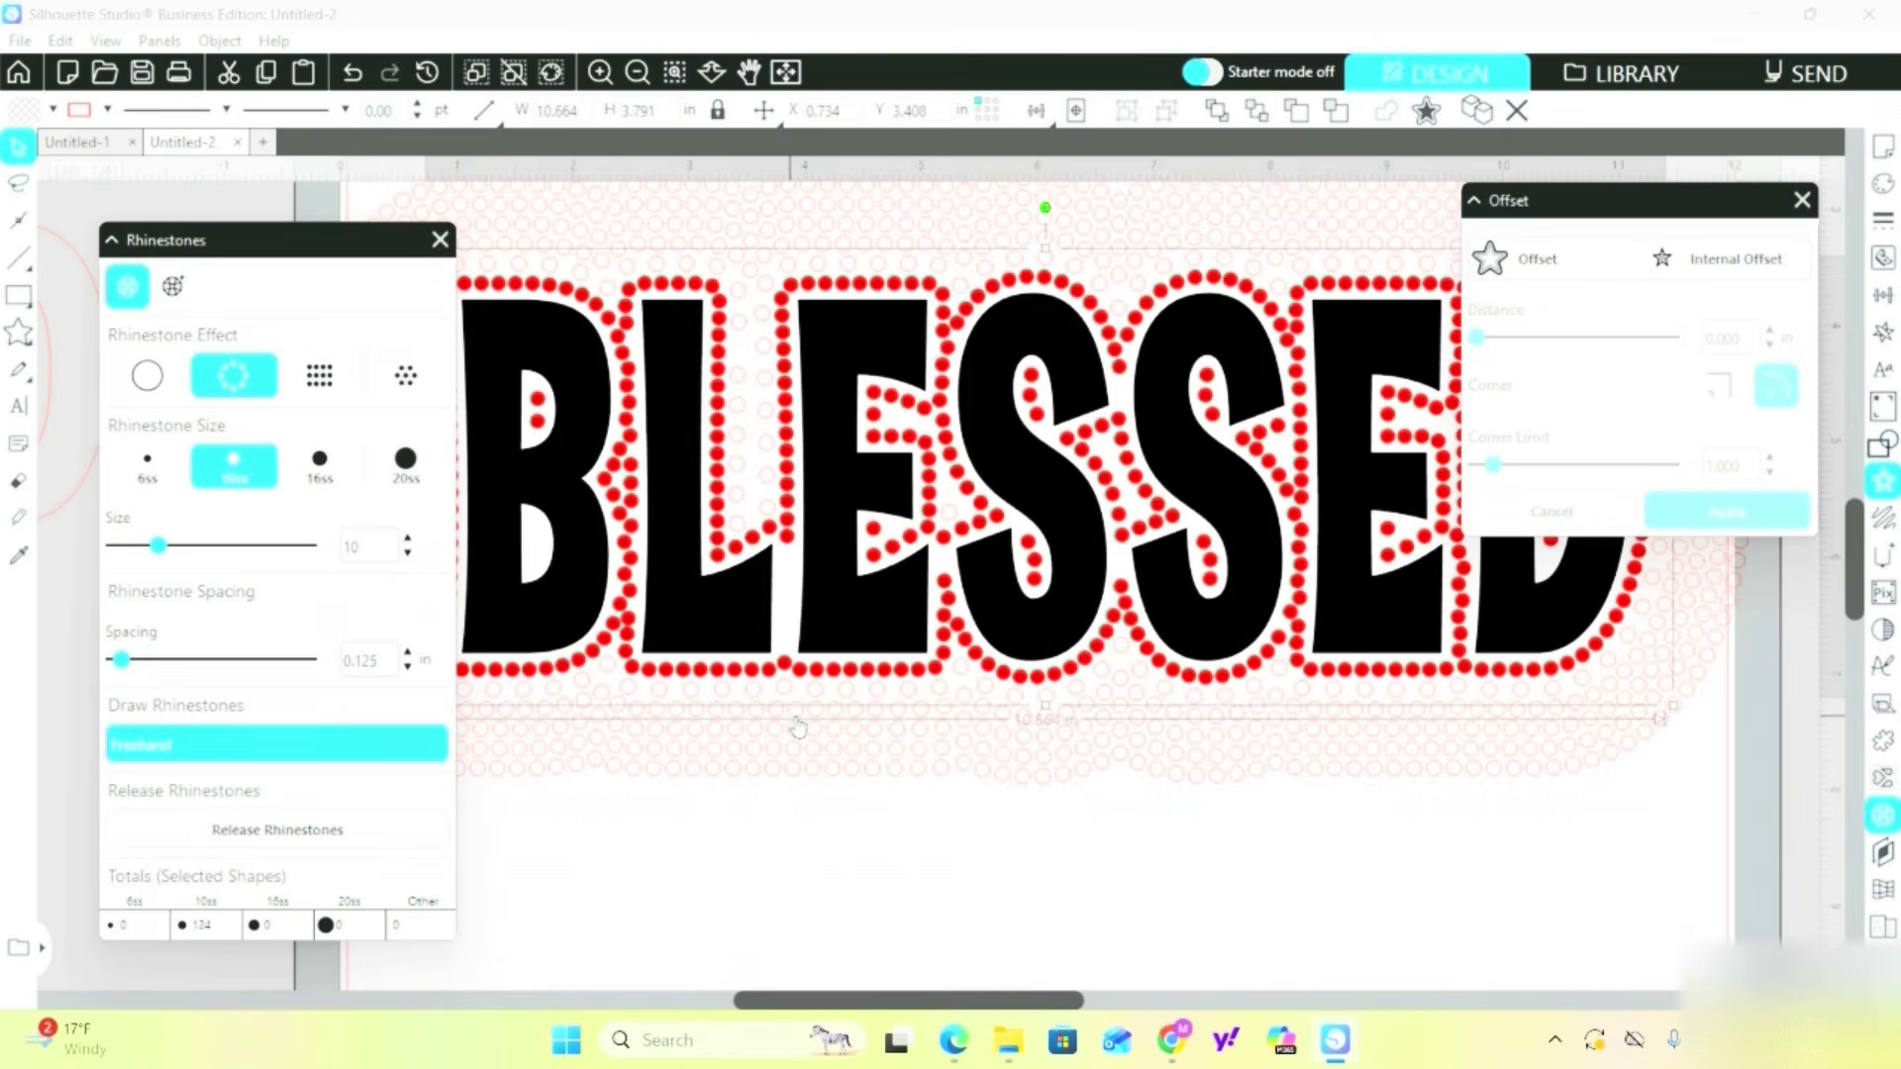
Widen the rhinestone spacing of the second offset ring around BLESSED beyond 0.125 in.
{"action": "left_click", "coordinate": [836, 712]}
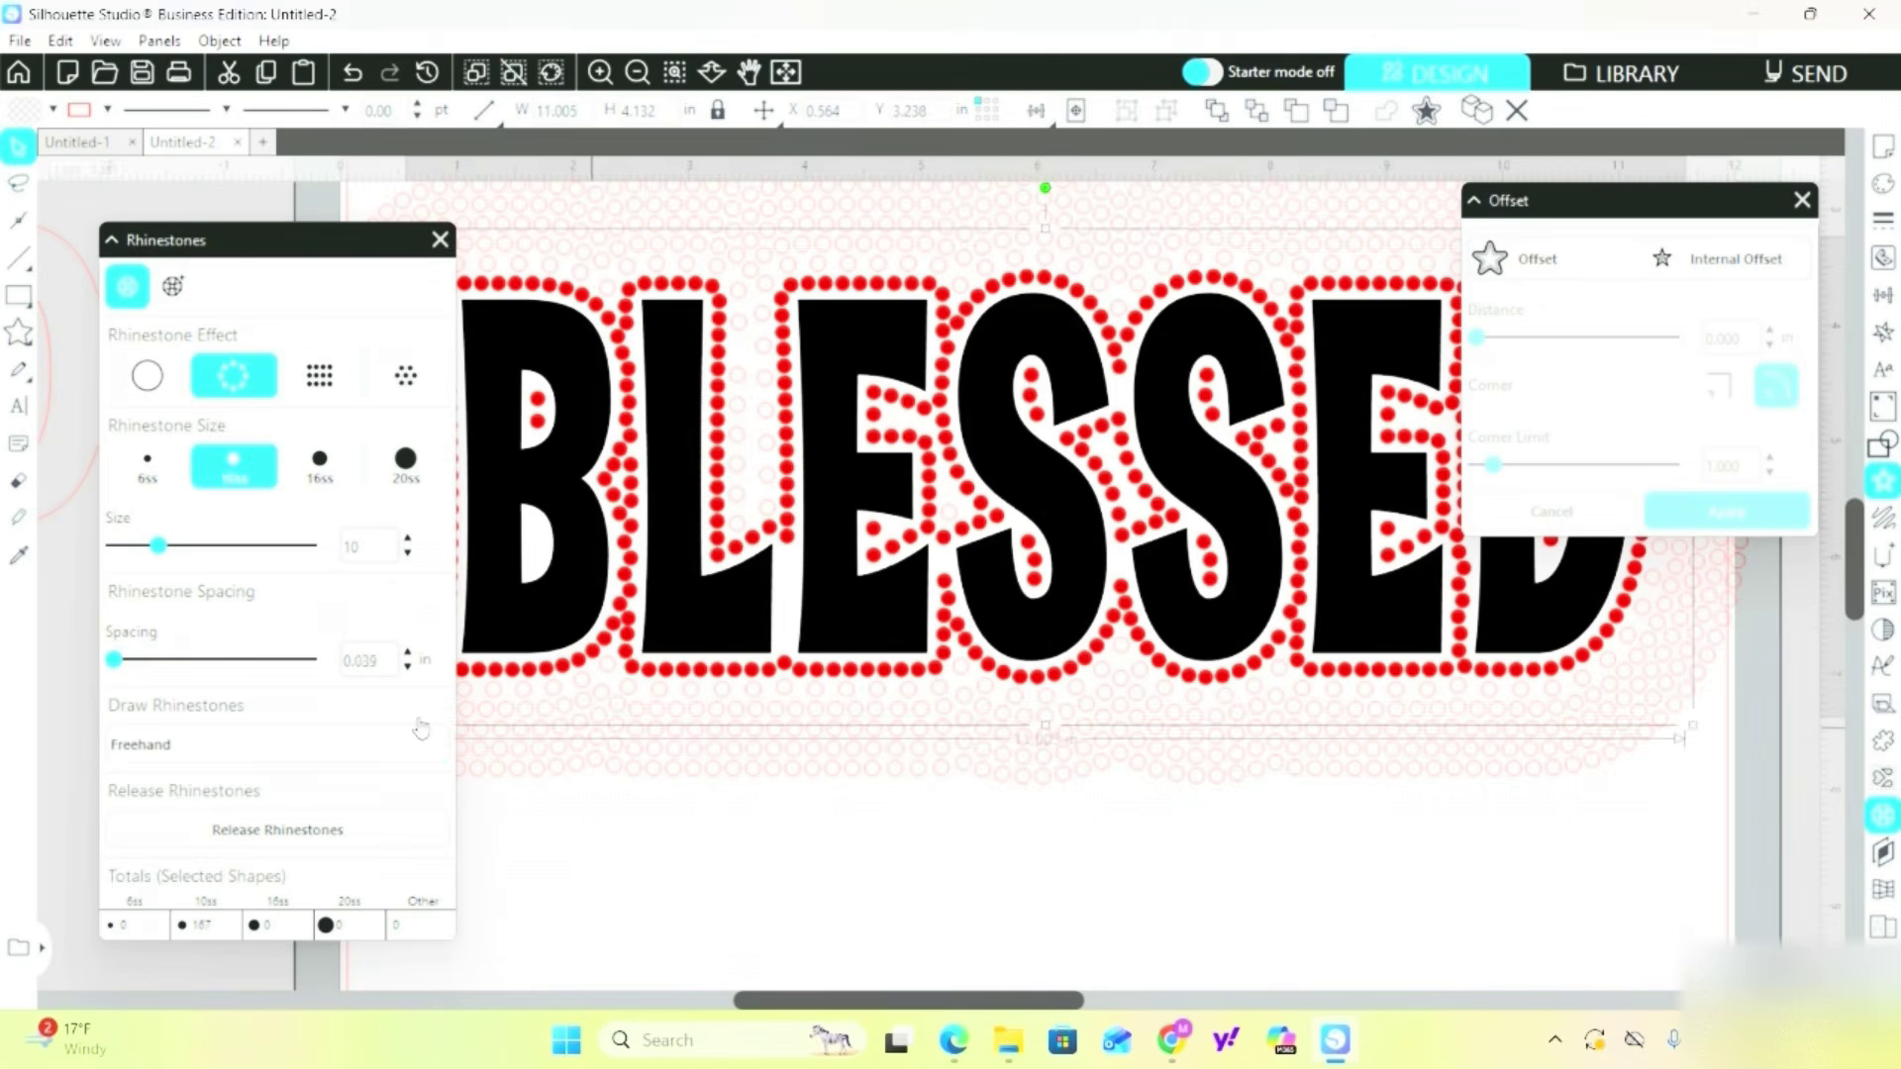
{"action": "left_click_drag", "start_coordinate": [114, 660], "coordinate": [121, 662]}
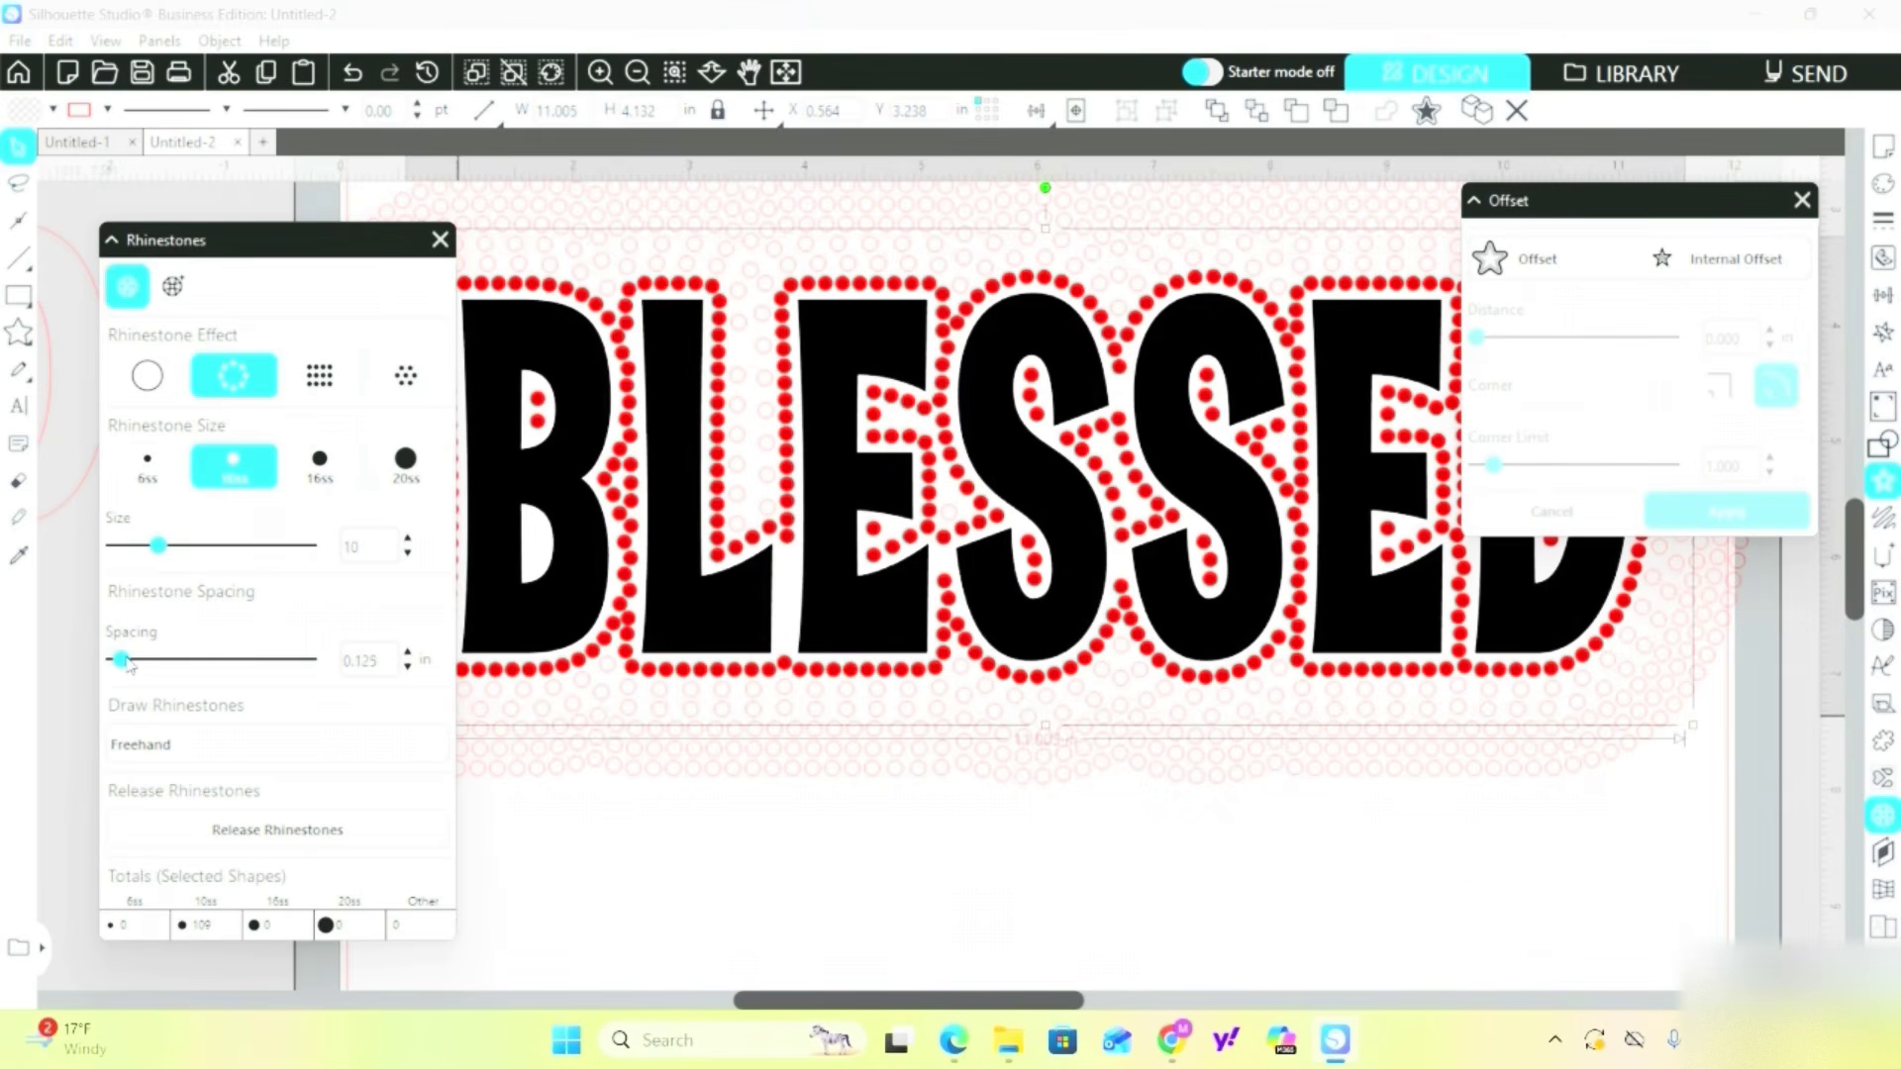
{"action": "left_click_drag", "start_coordinate": [132, 666], "coordinate": [143, 671]}
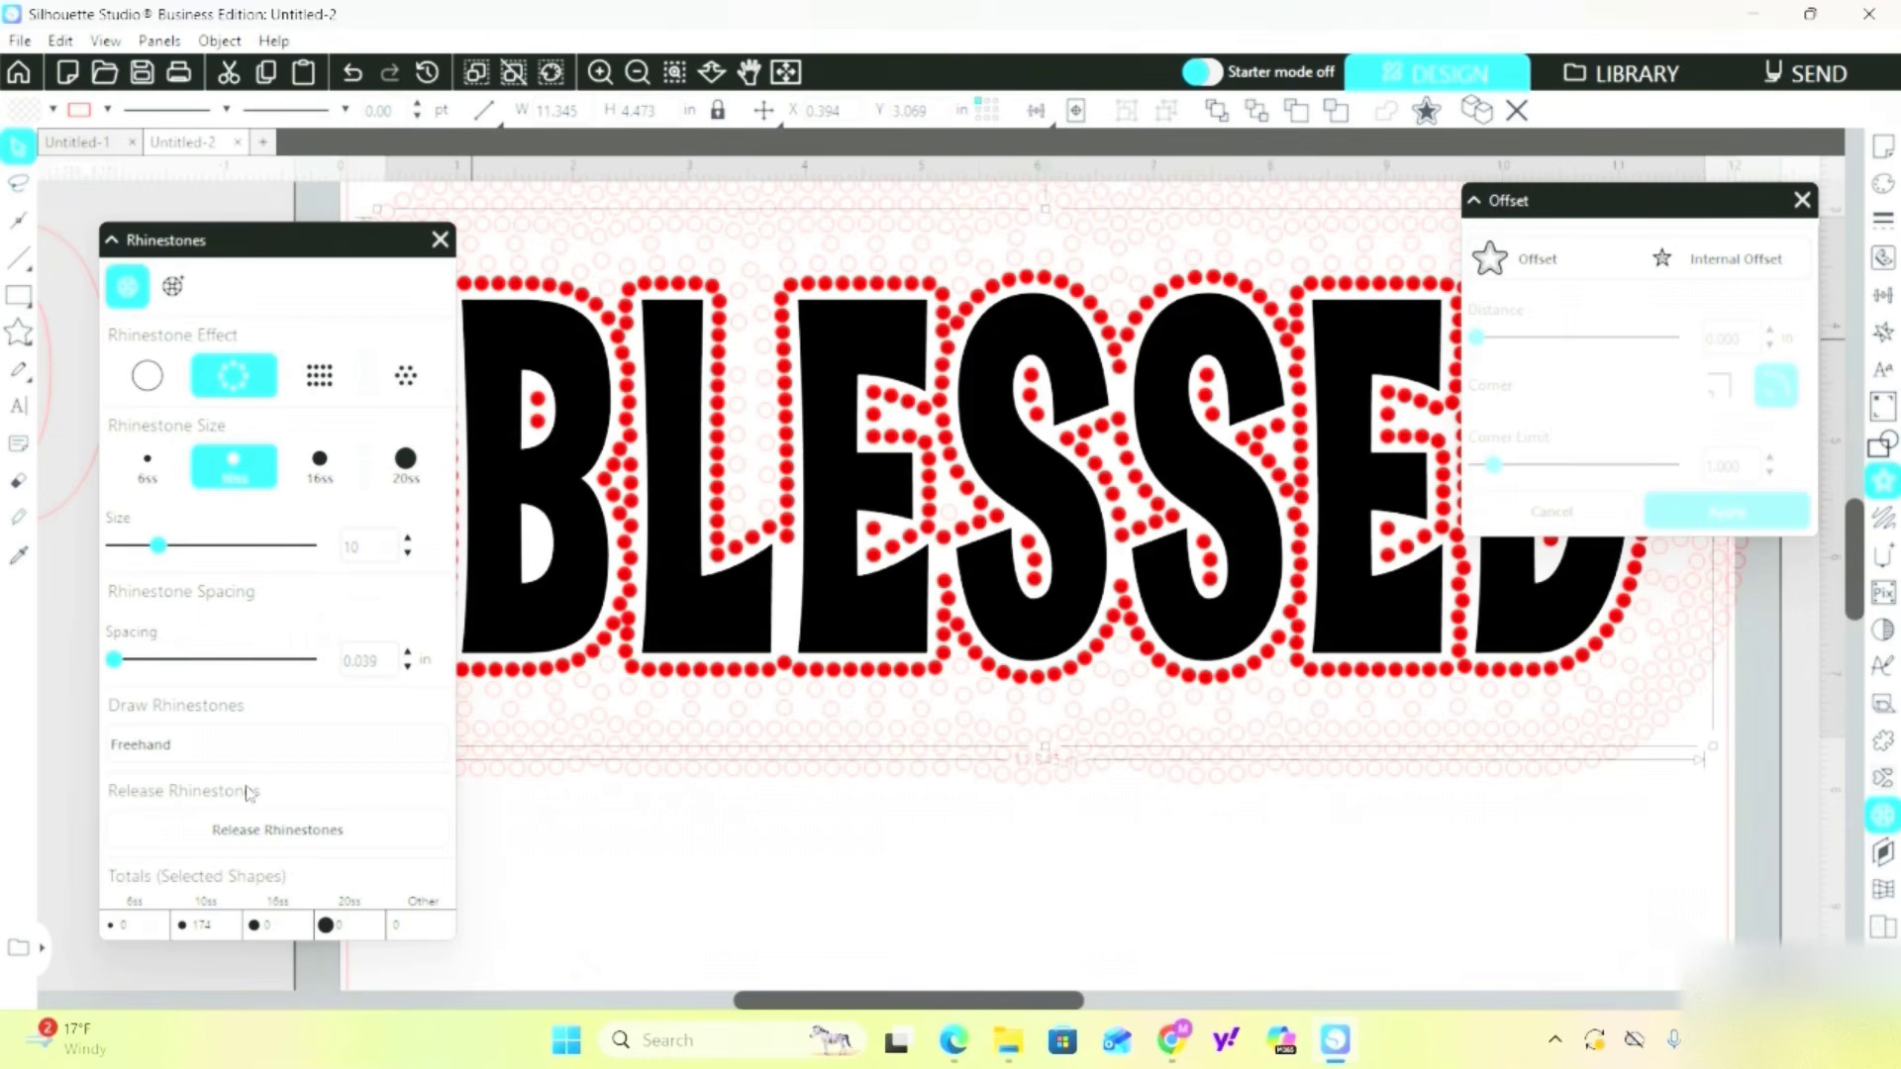
Set the rhinestone spacing of the third offset ring around BLESSED to 0.100 in.
{"action": "left_click", "coordinate": [119, 660]}
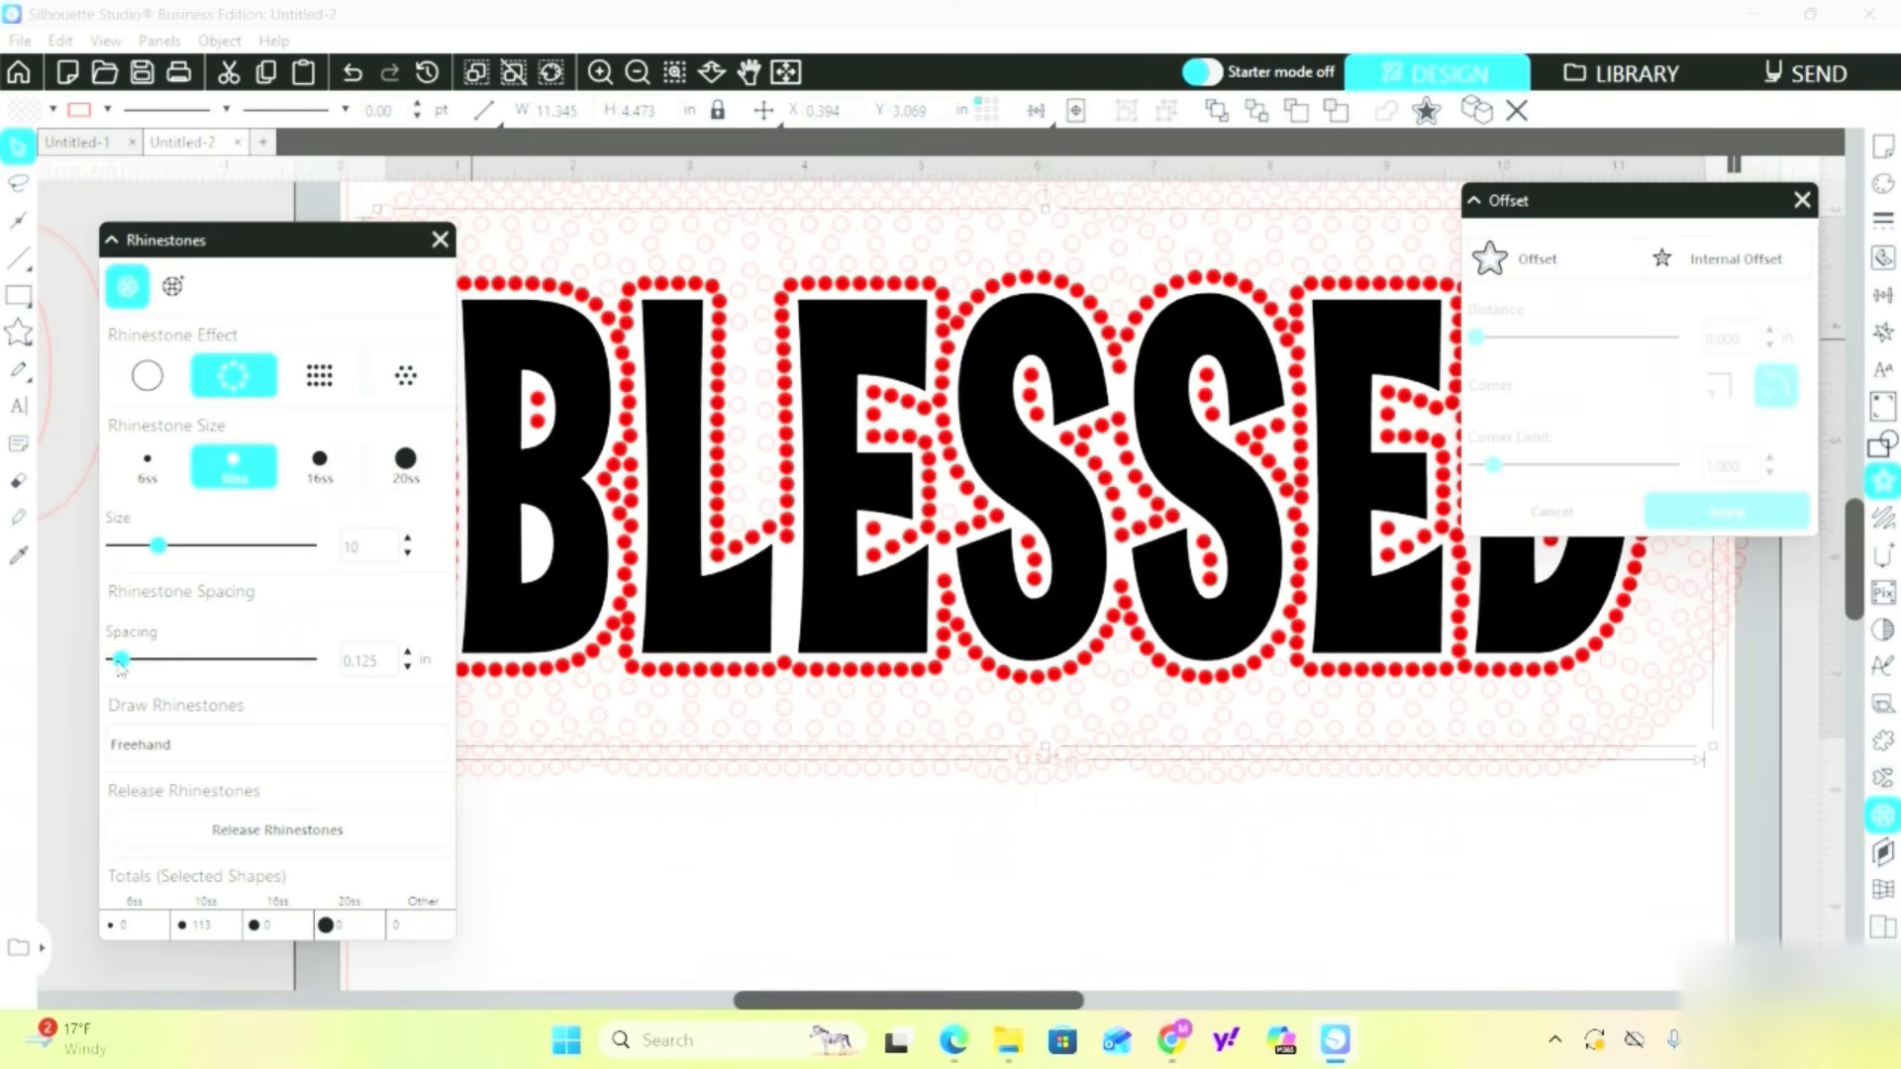
{"action": "left_click", "coordinate": [392, 663]}
{"action": "type", "text": "0.100"}
{"action": "key", "text": "Return"}
Set the rhinestone spacing of the fourth offset ring around BLESSED to 0.375 in.
{"action": "left_click", "coordinate": [852, 766]}
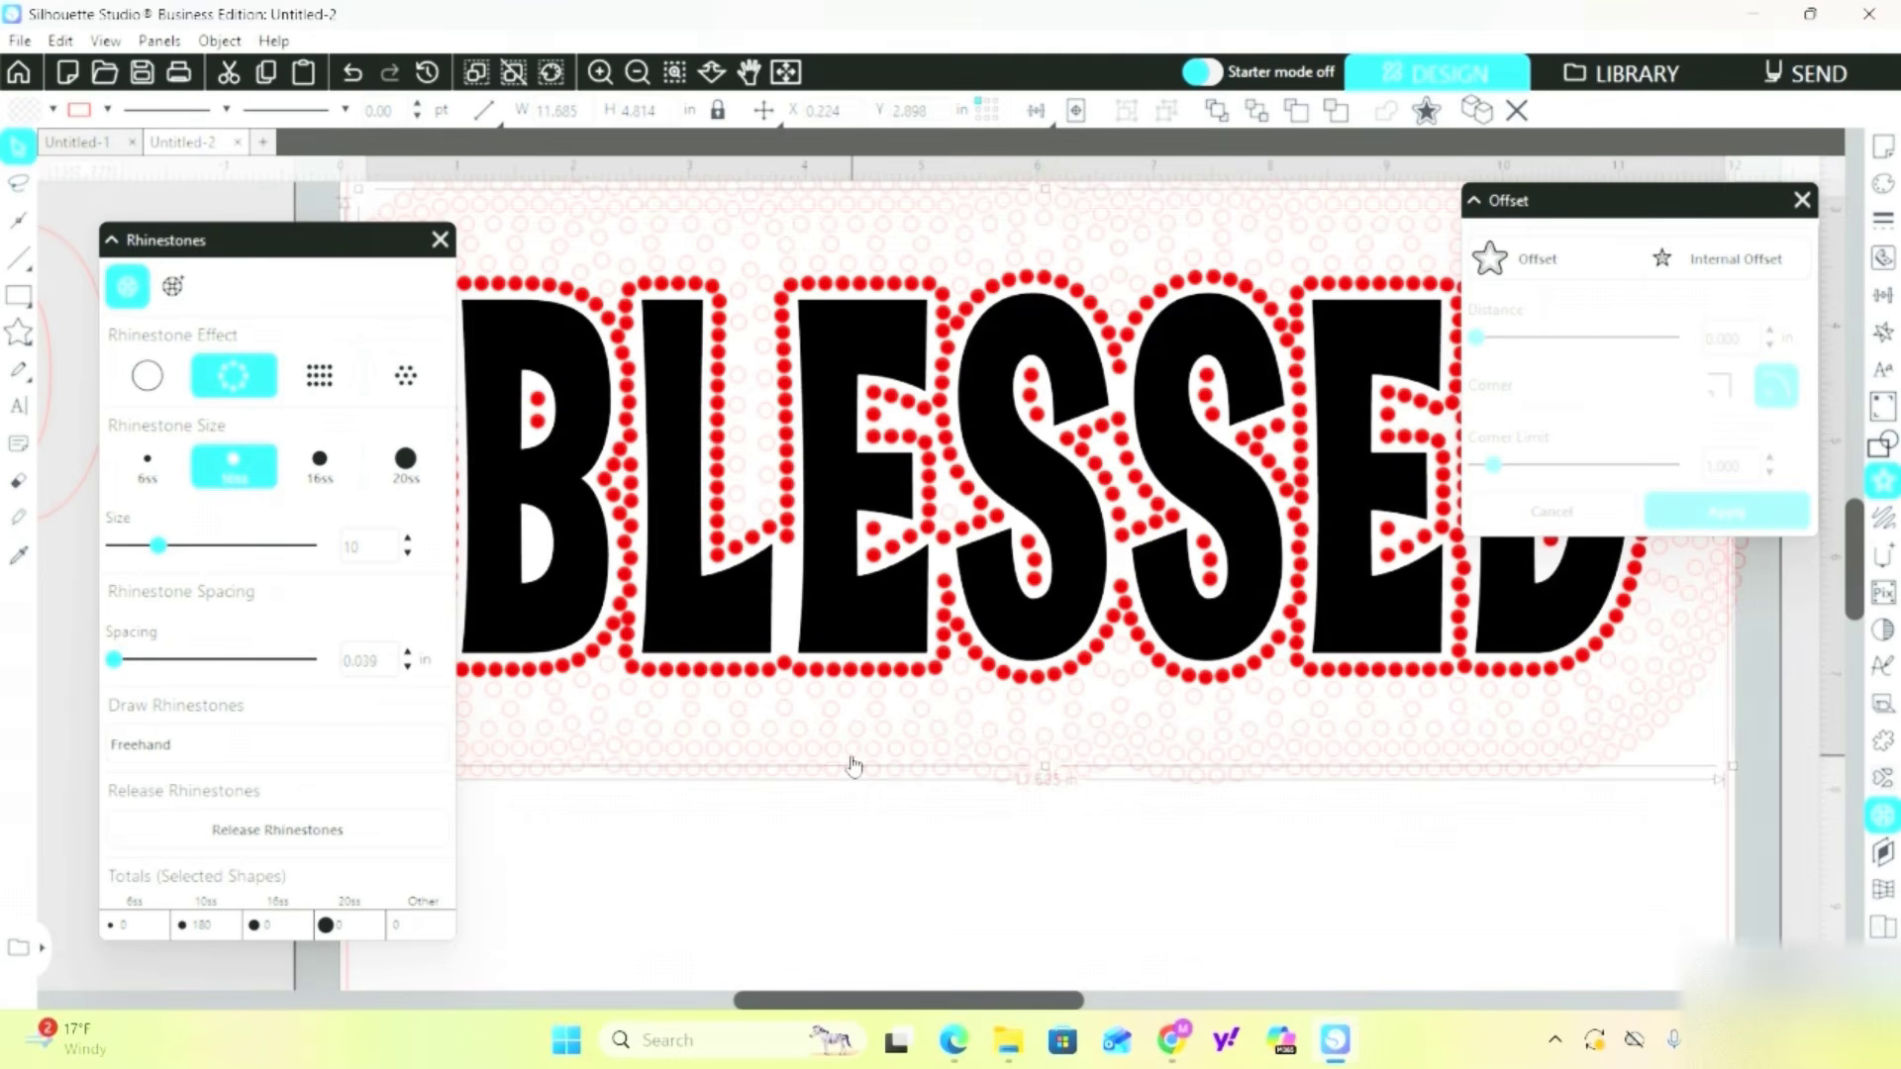
{"action": "left_click", "coordinate": [114, 659]}
{"action": "left_click_drag", "start_coordinate": [114, 660], "coordinate": [146, 666]}
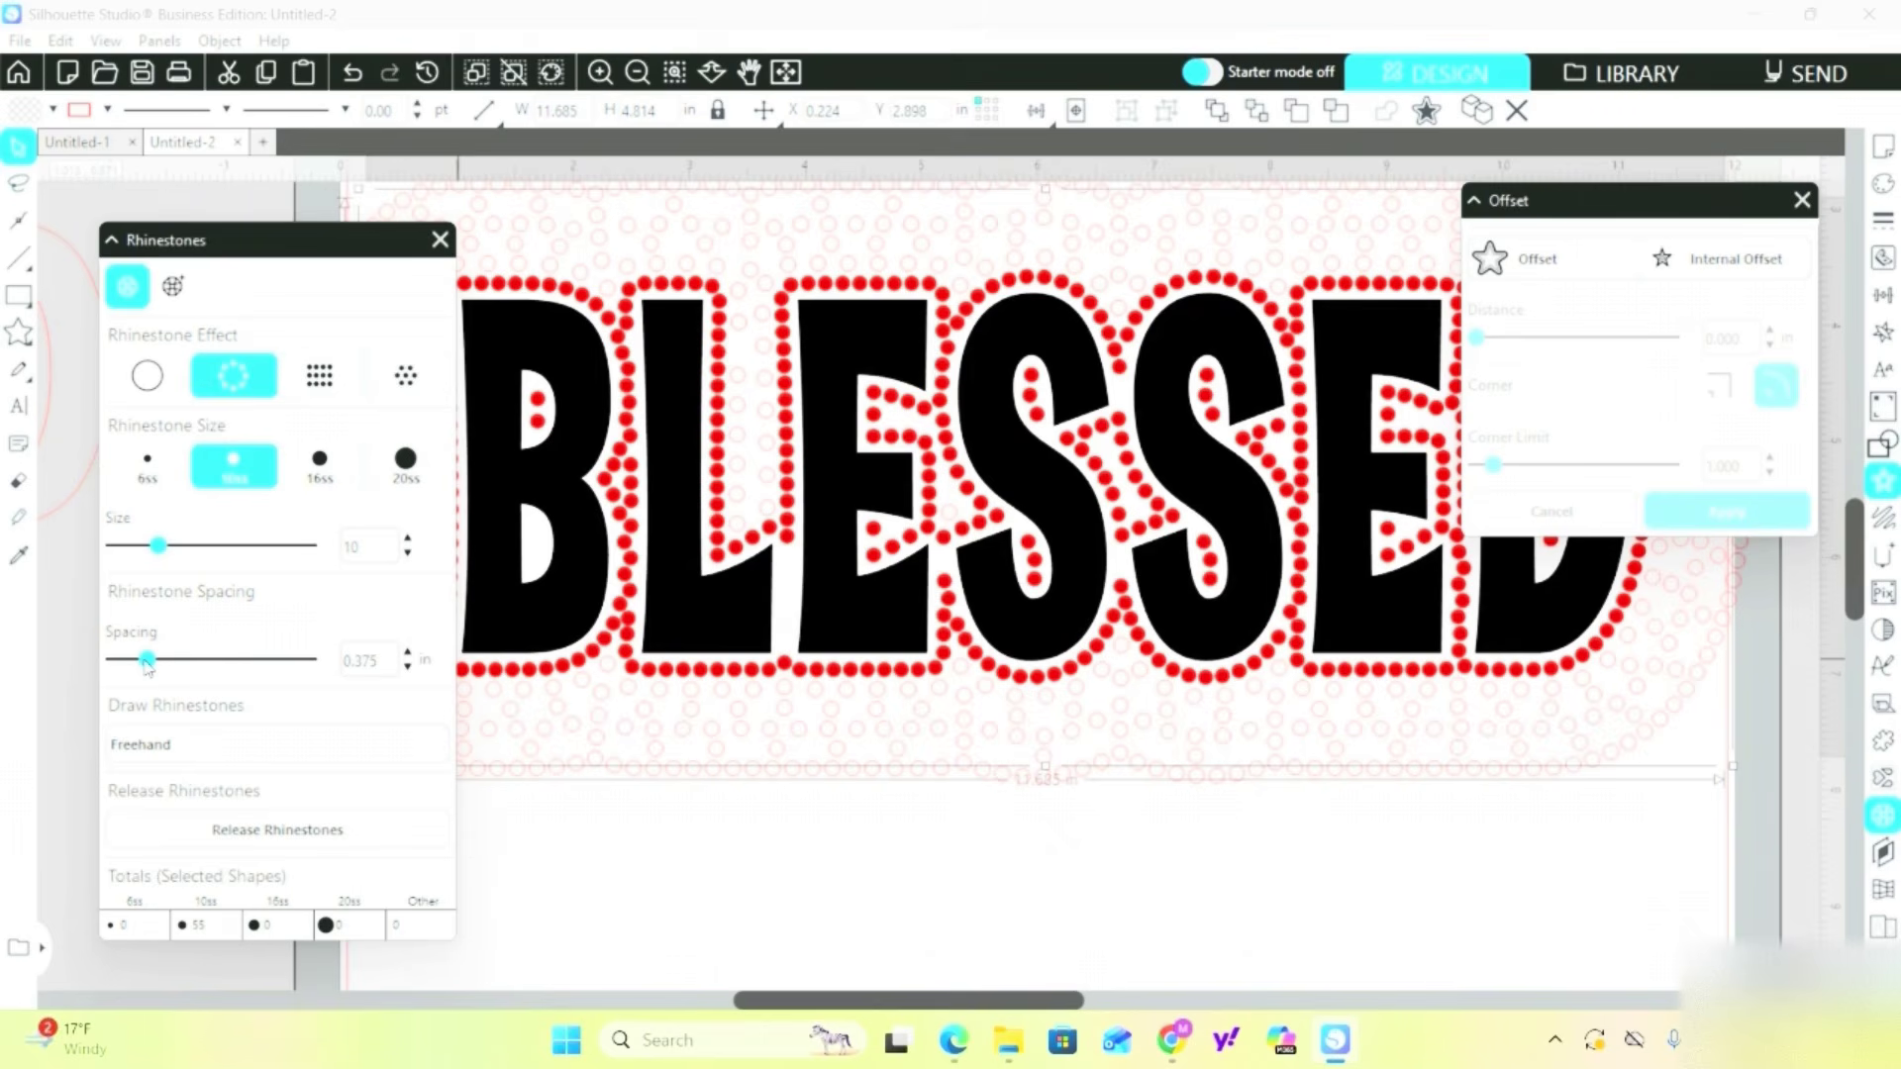
Set the rhinestone spacing of the outermost offset ring around BLESSED to 0.250 in.
{"action": "left_click", "coordinate": [725, 784]}
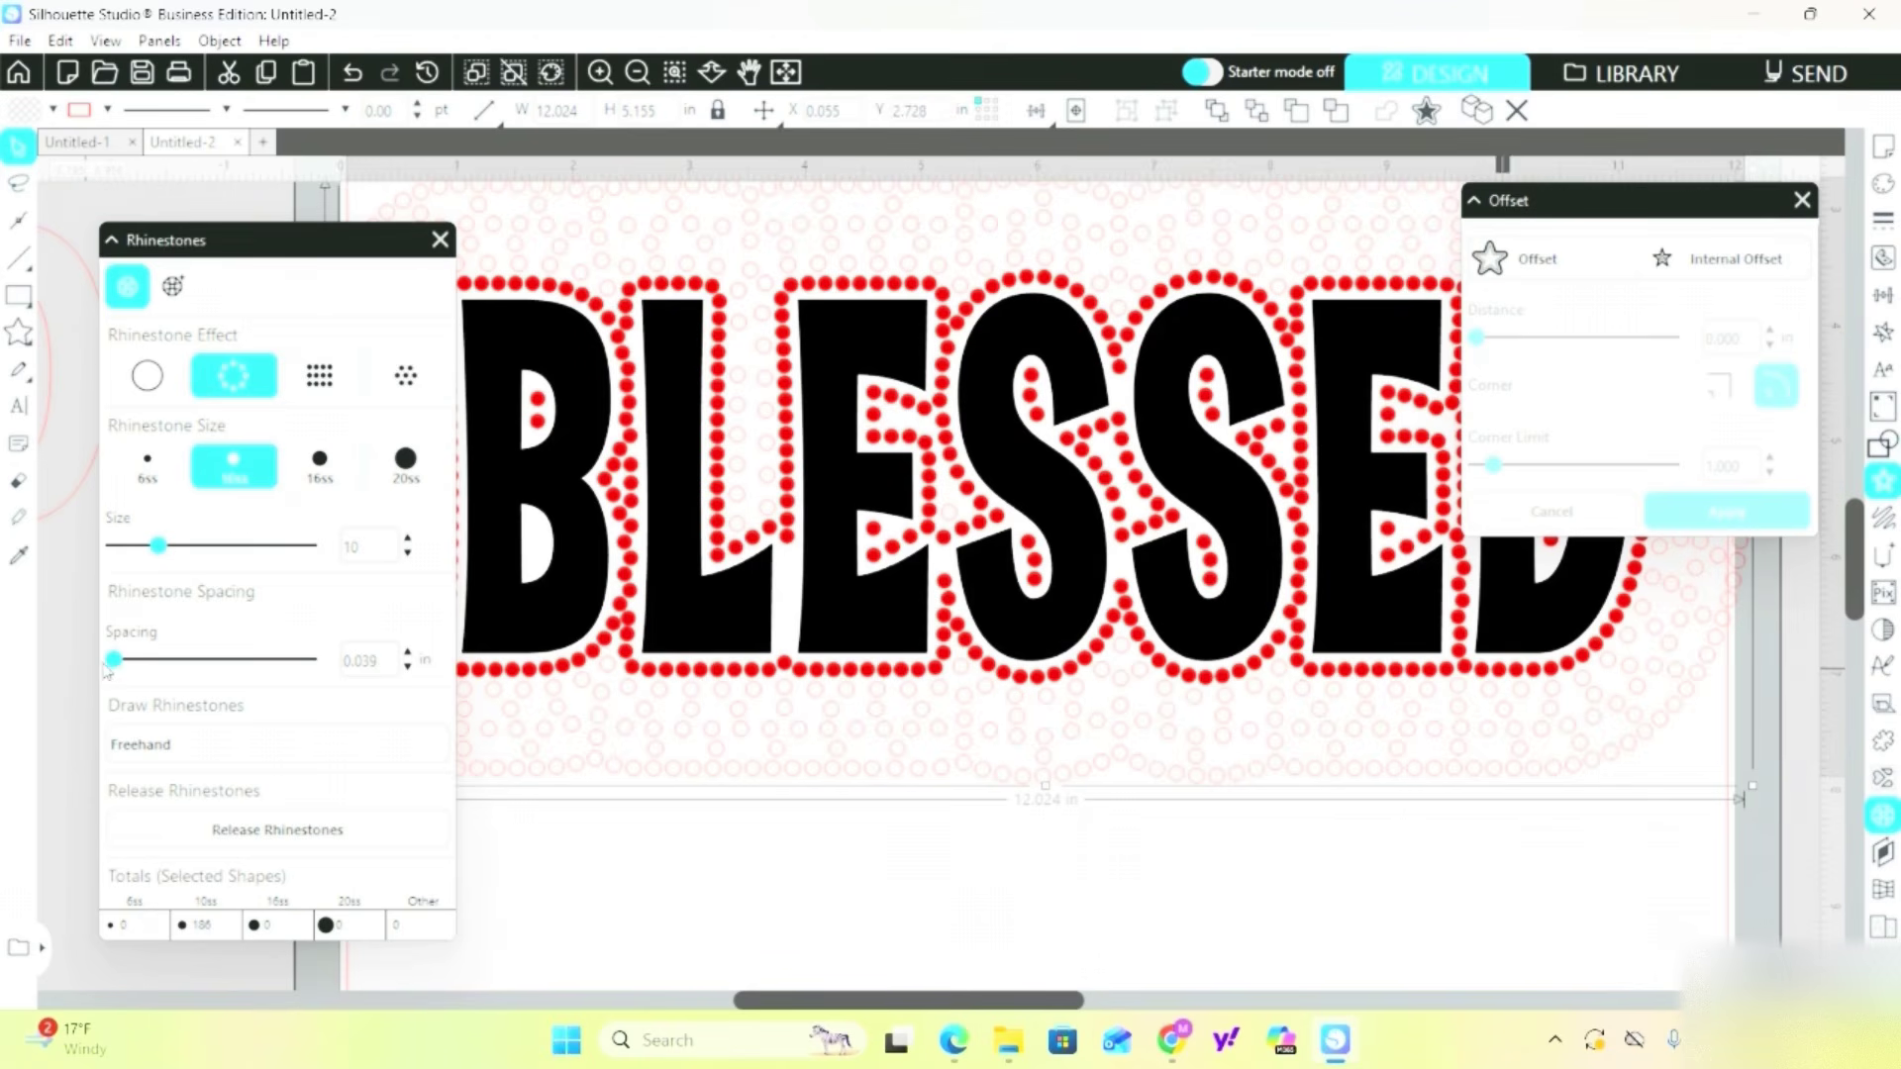
{"action": "left_click_drag", "start_coordinate": [113, 659], "coordinate": [119, 660]}
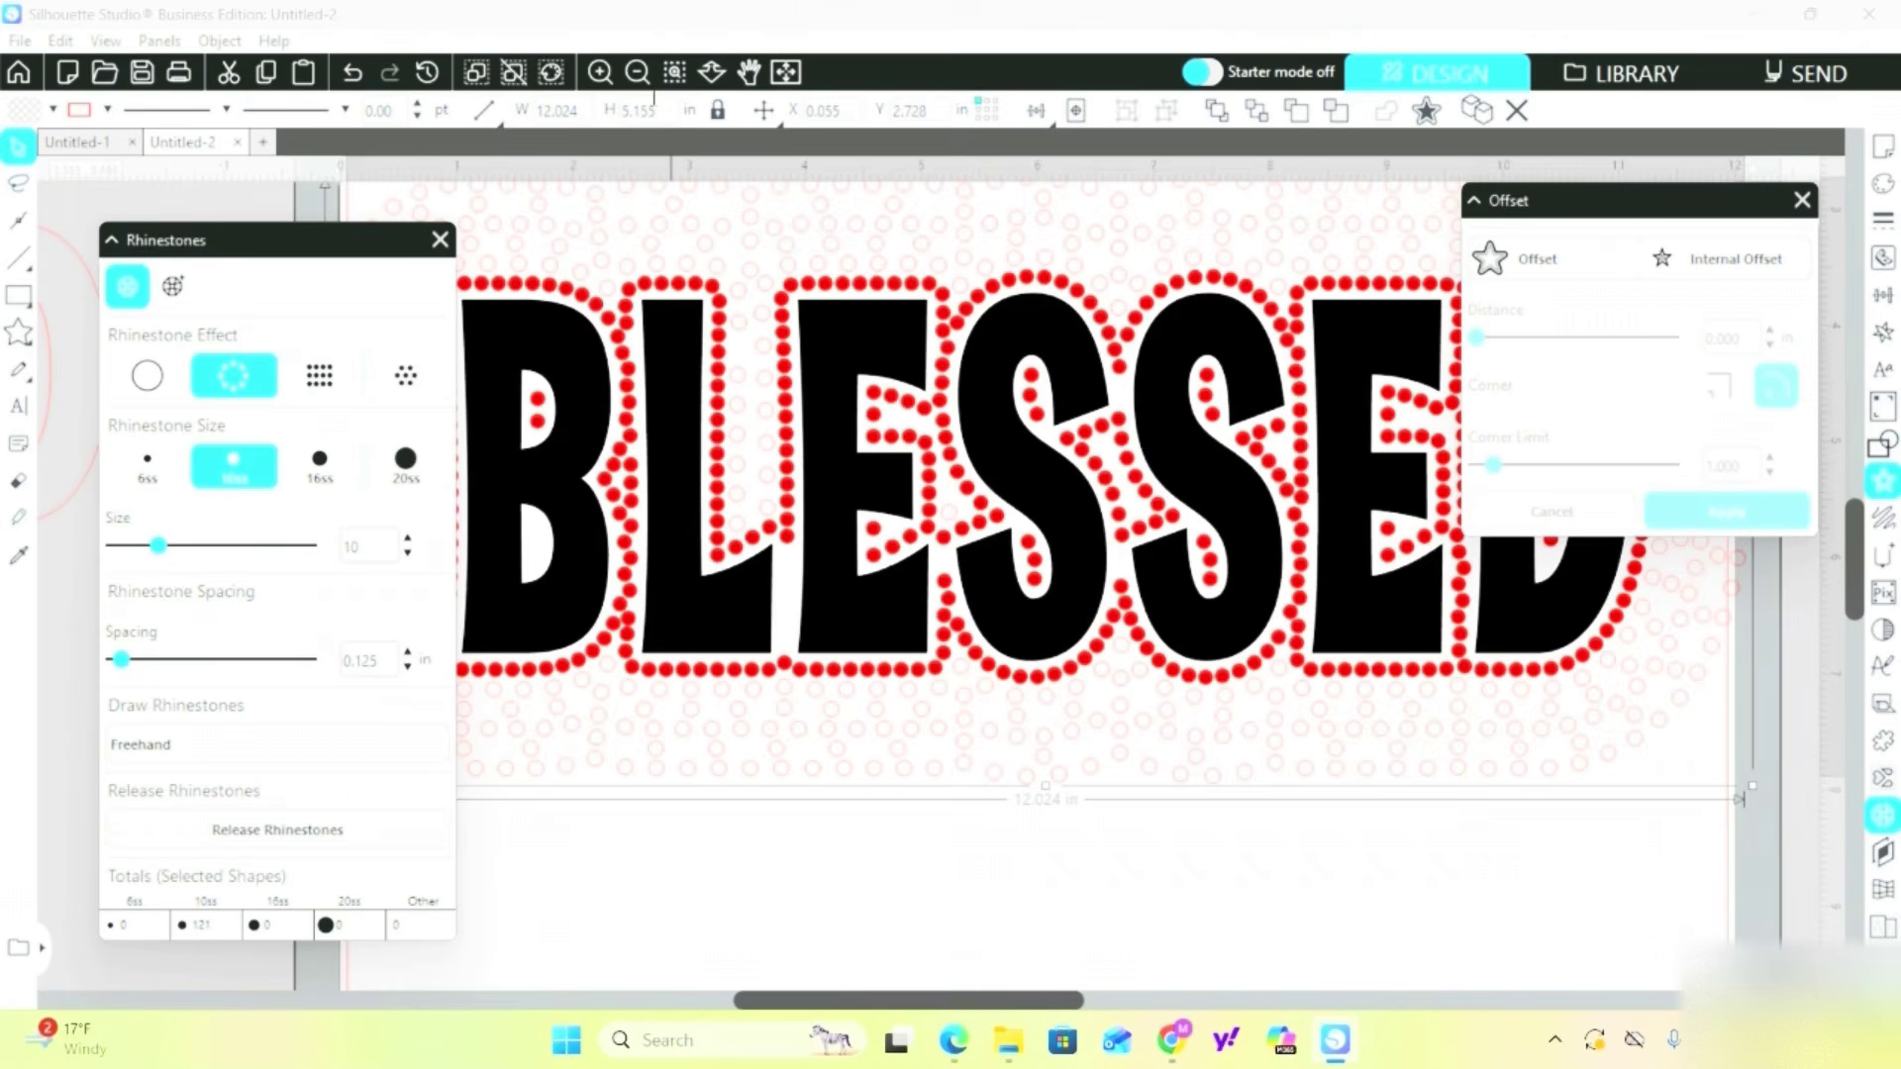
{"action": "scroll", "coordinate": [782, 565], "scroll_direction": "down", "scroll_amount": 2}
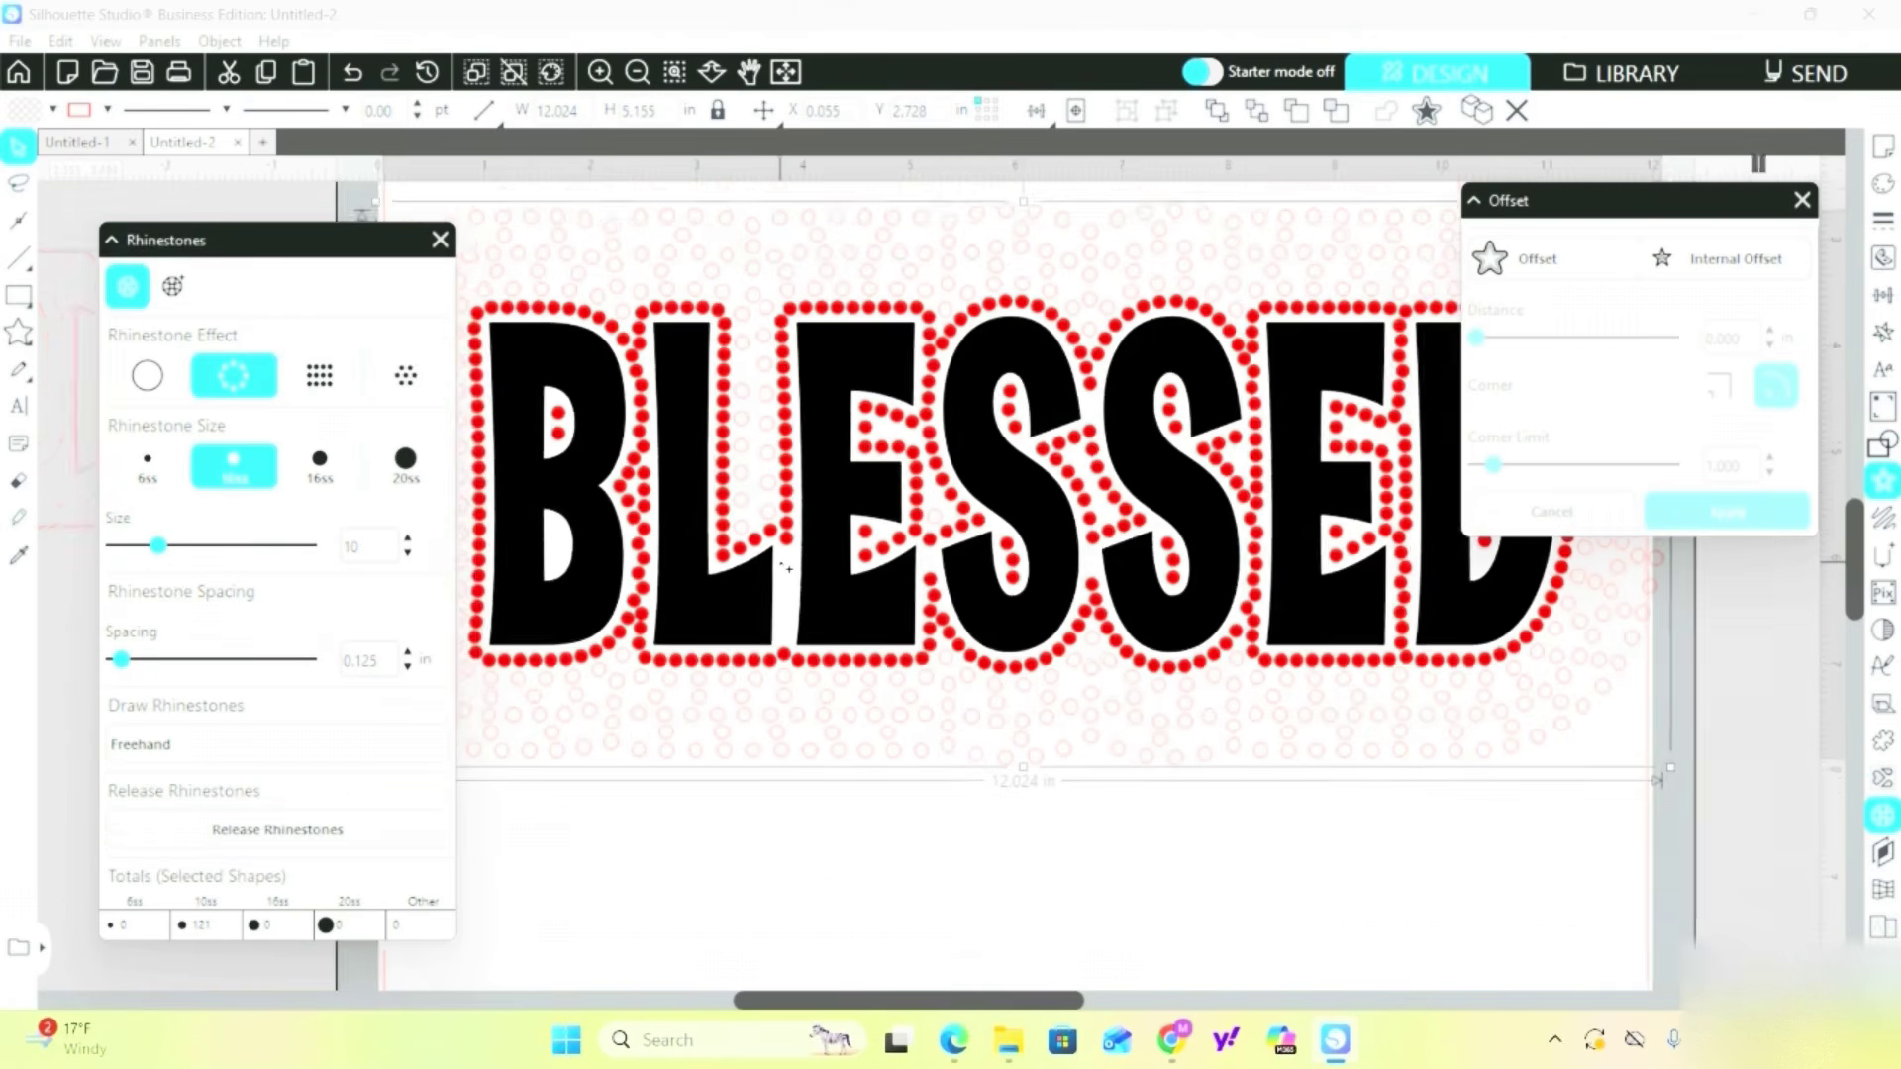
{"action": "scroll", "coordinate": [784, 566], "scroll_direction": "down", "scroll_amount": 1}
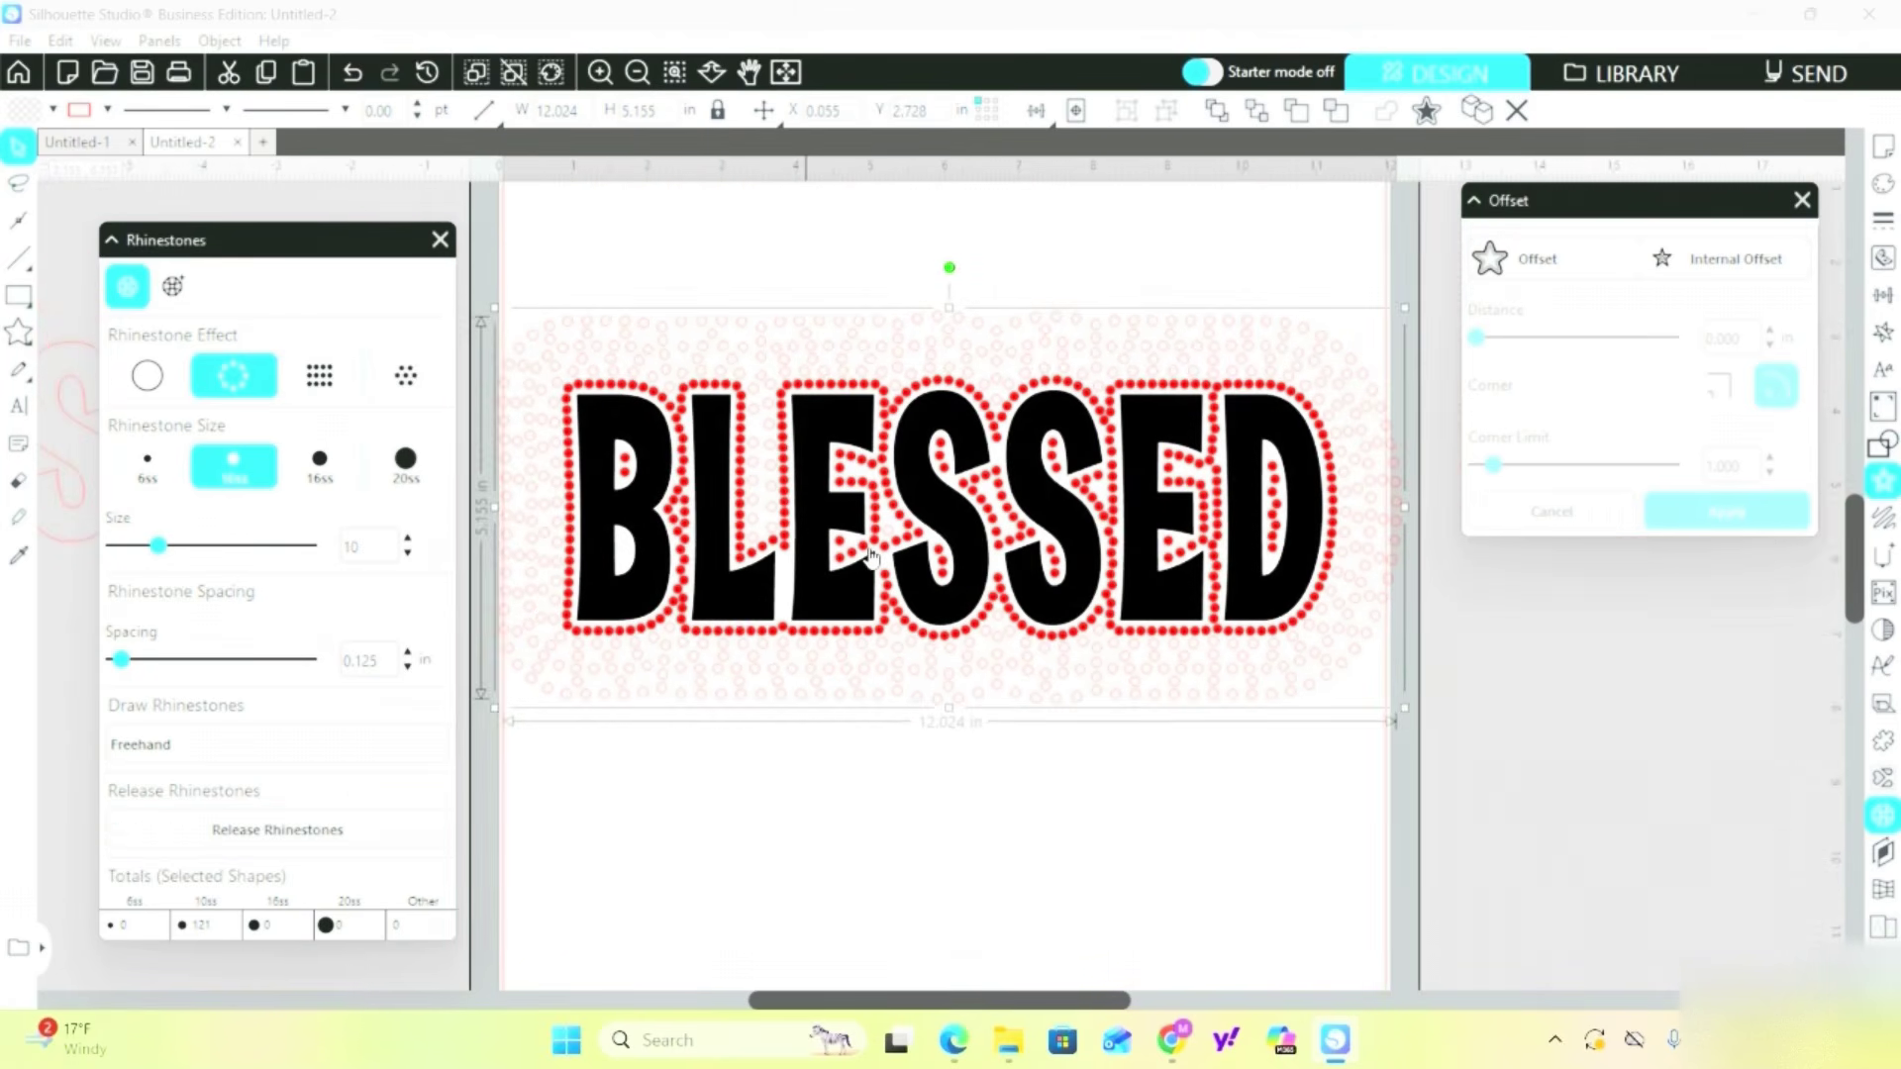
{"action": "left_click", "coordinate": [594, 764]}
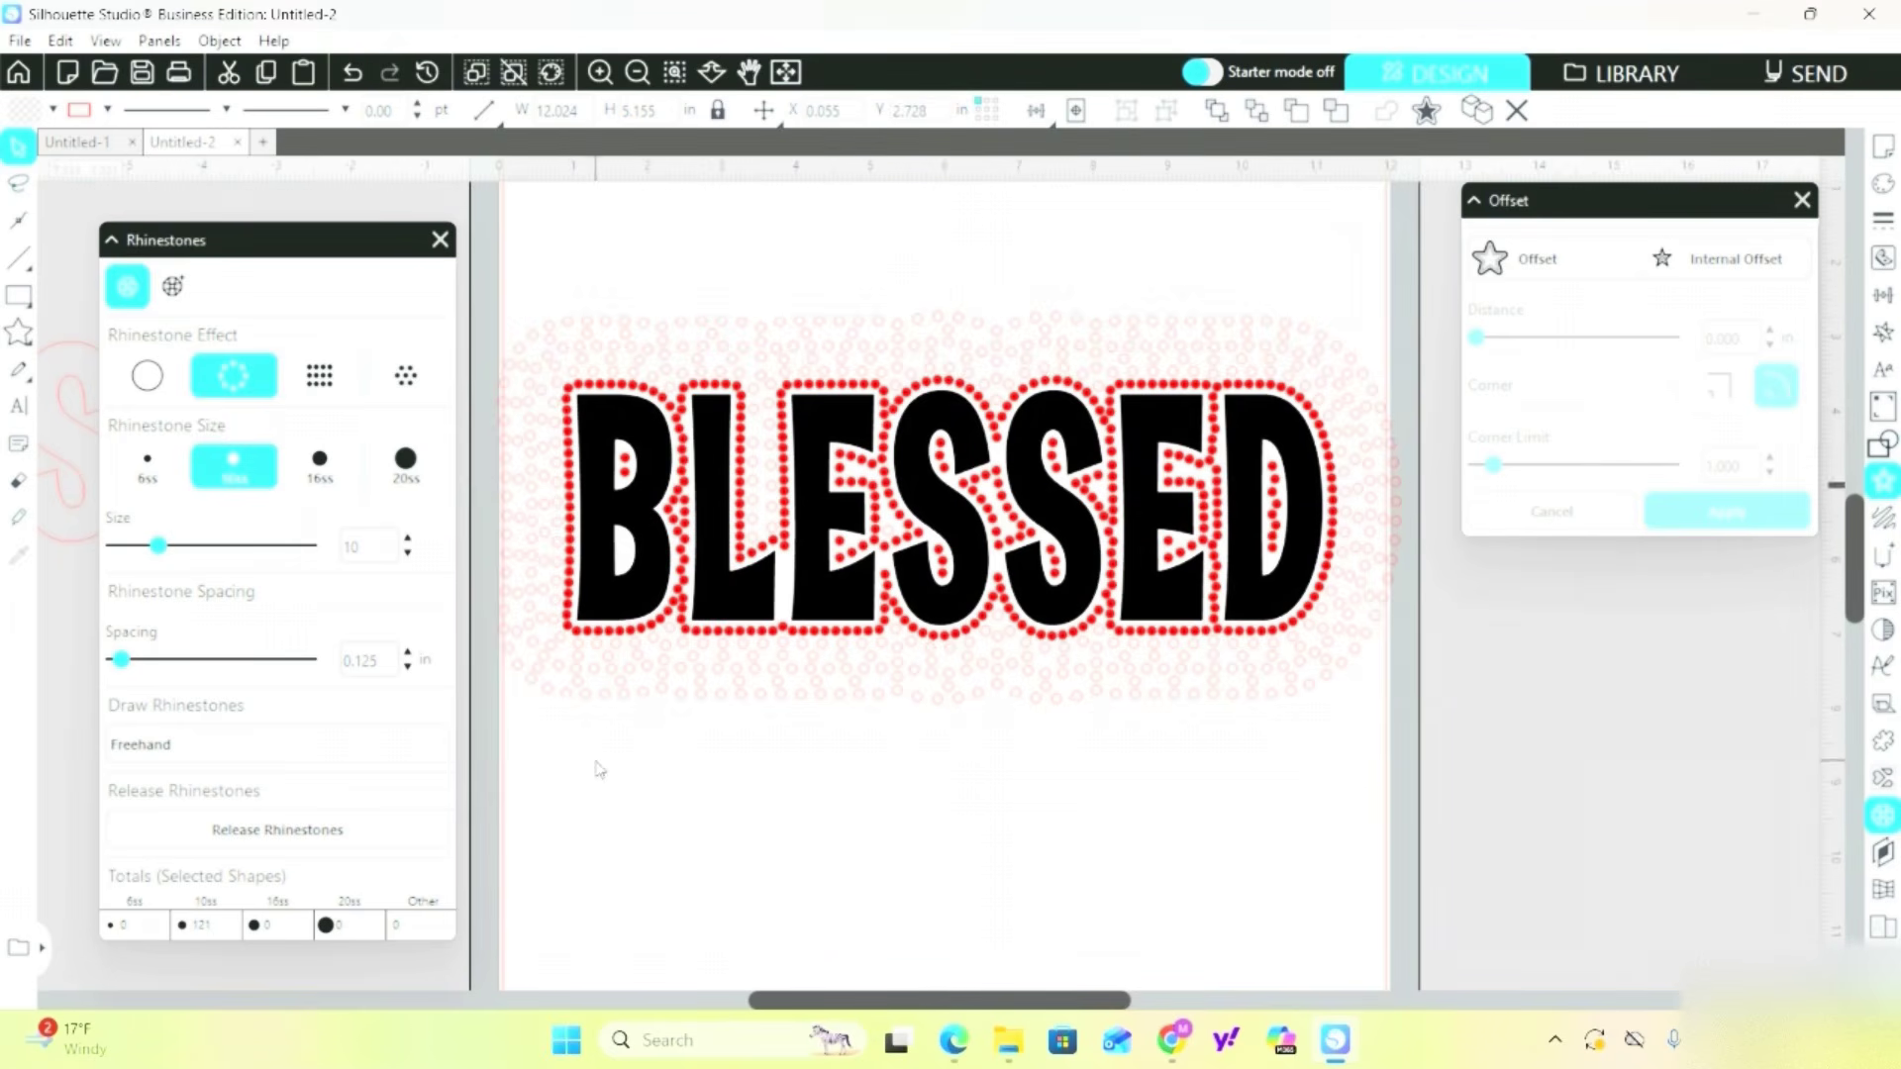
{"action": "left_click", "coordinate": [593, 705]}
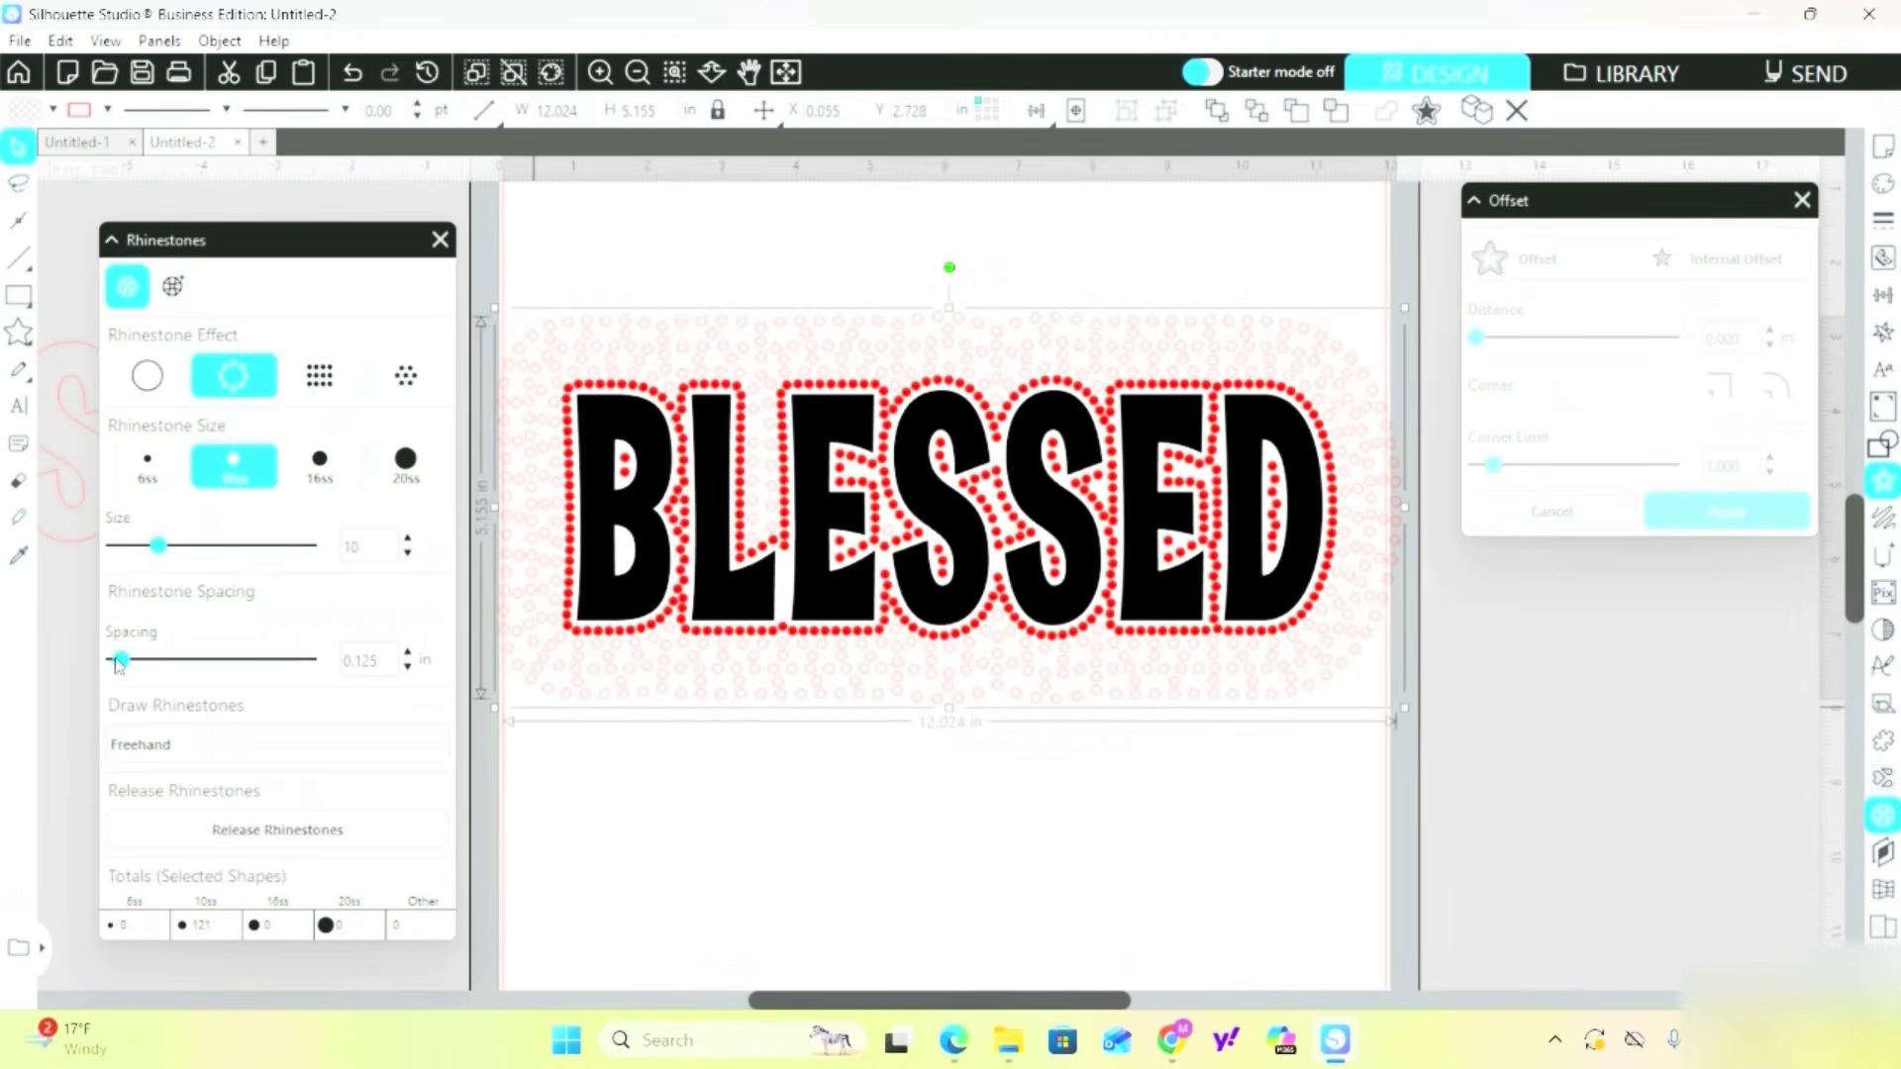
{"action": "left_click_drag", "start_coordinate": [120, 662], "coordinate": [136, 663]}
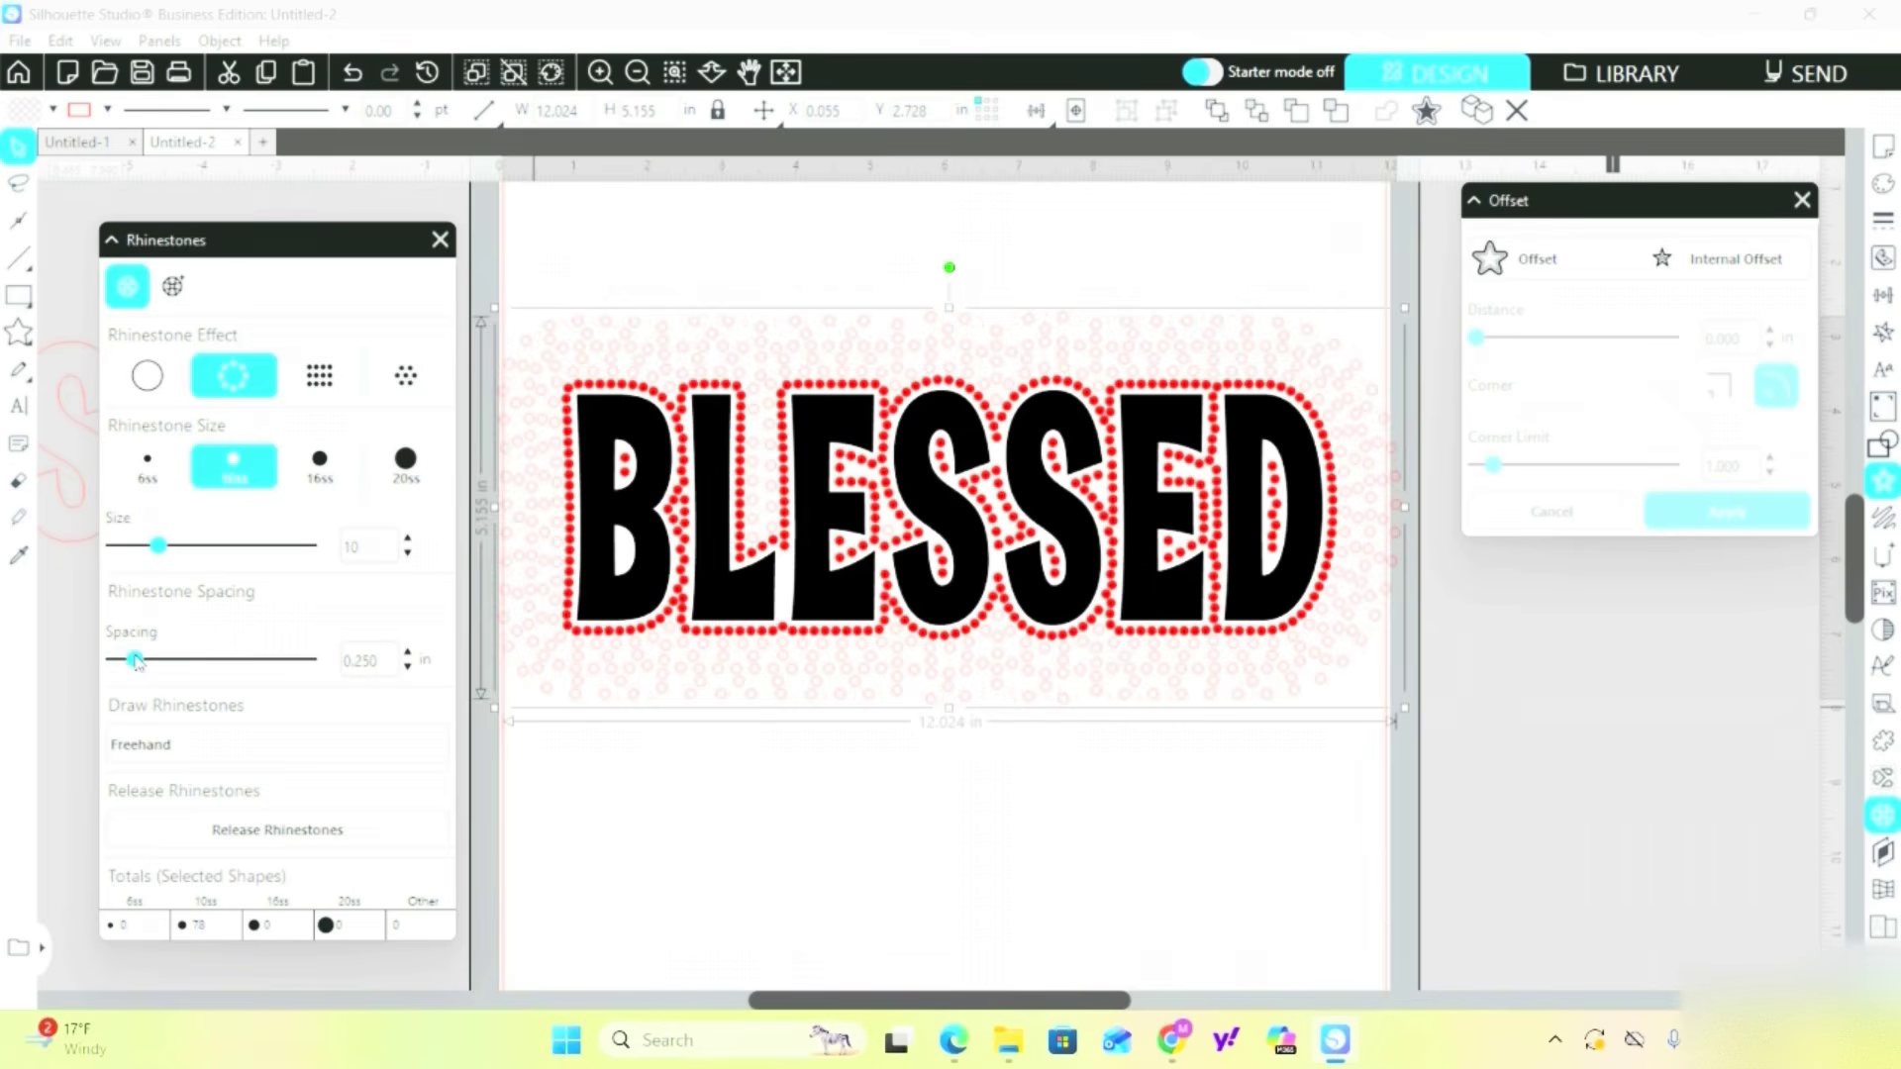
Move the solid black BLESSED text out of the rhinestone design and off the mat beside it.
{"action": "left_click", "coordinate": [645, 931]}
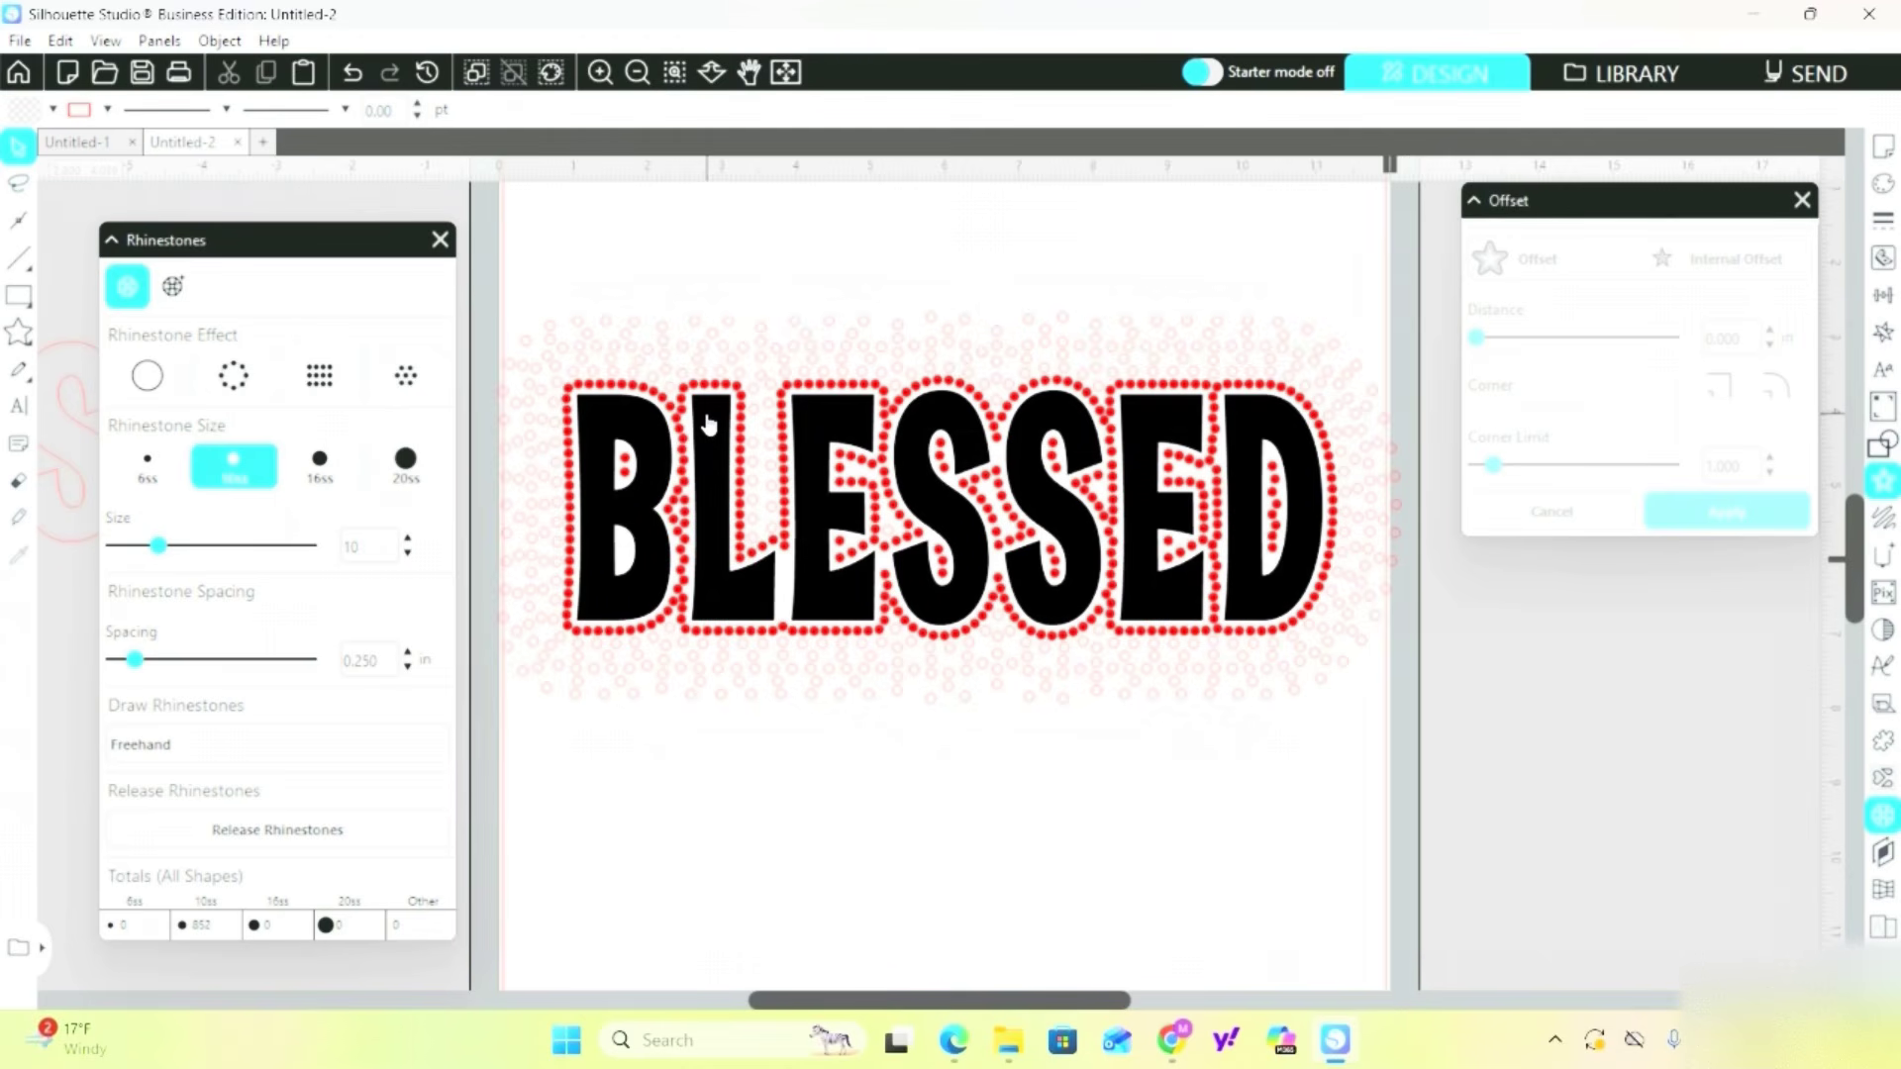
{"action": "left_click_drag", "start_coordinate": [709, 421], "coordinate": [729, 780]}
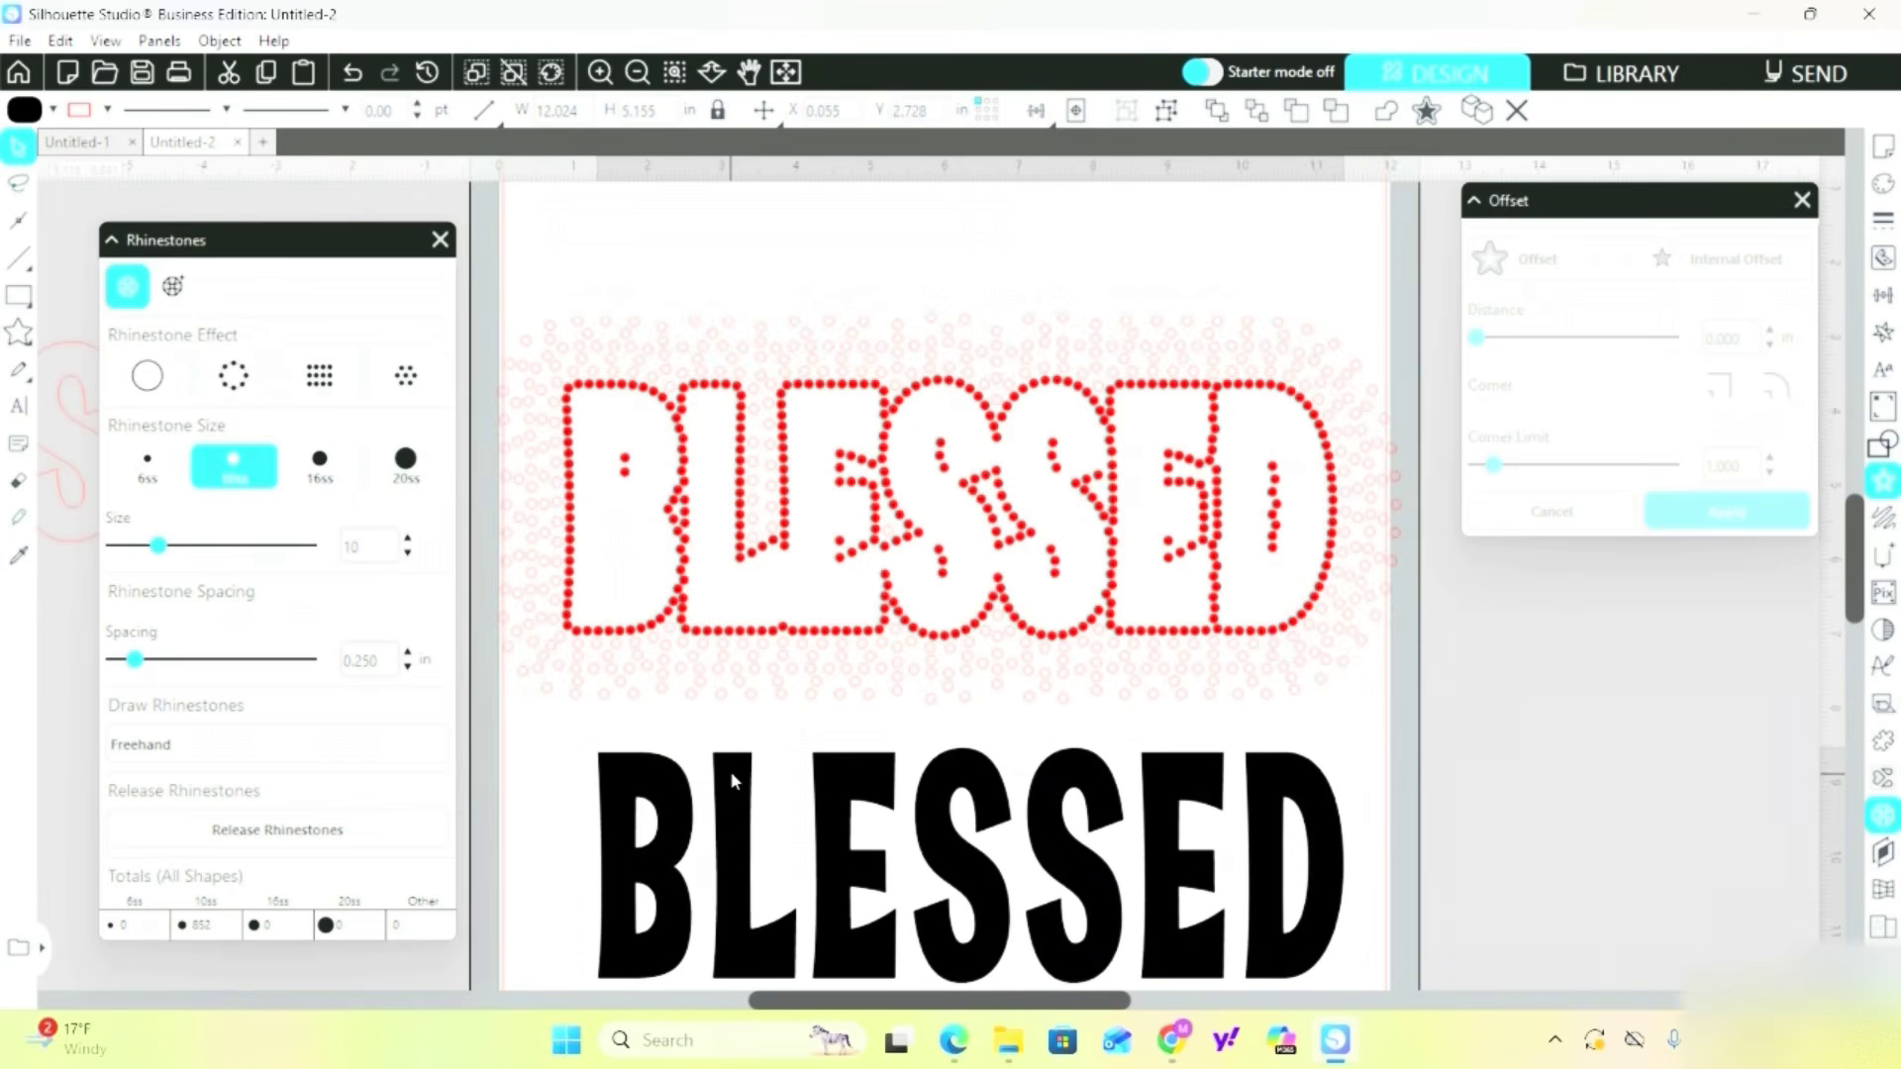
{"action": "key", "text": "Escape"}
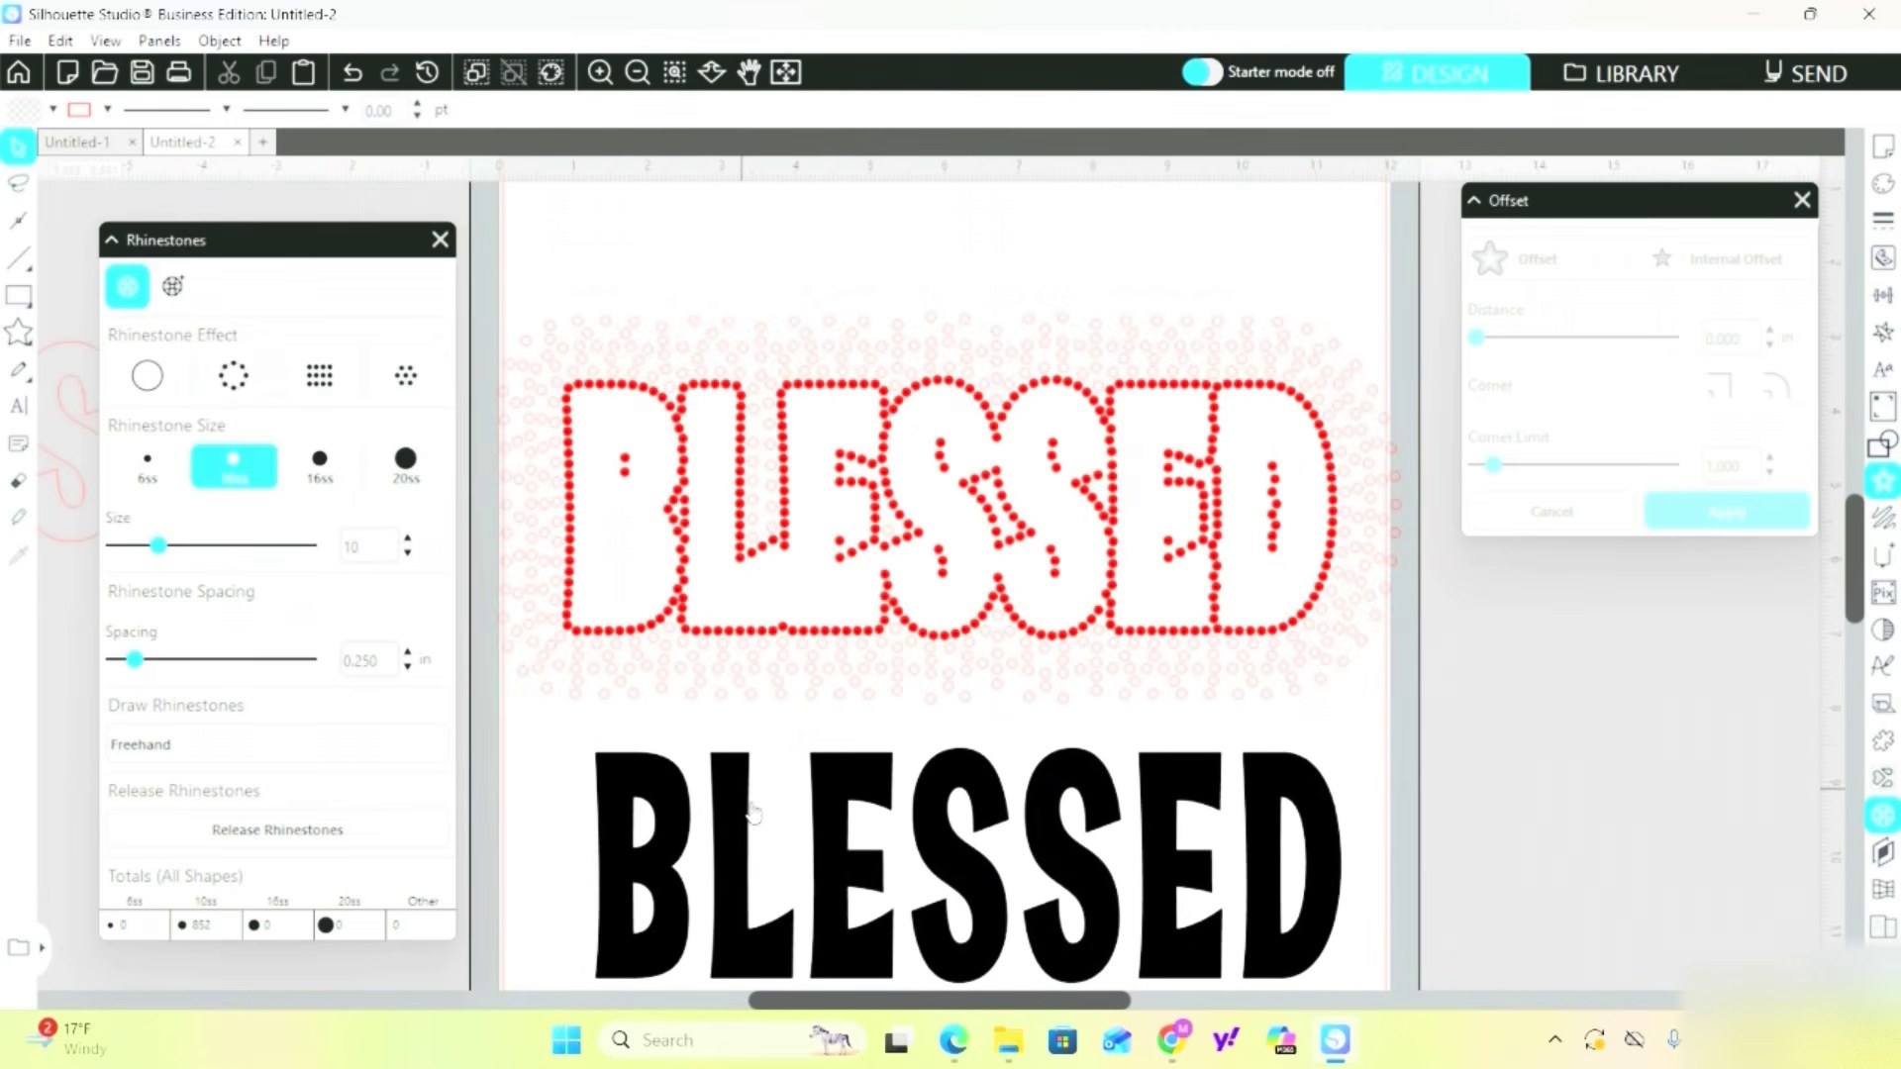
{"action": "left_click", "coordinate": [623, 782]}
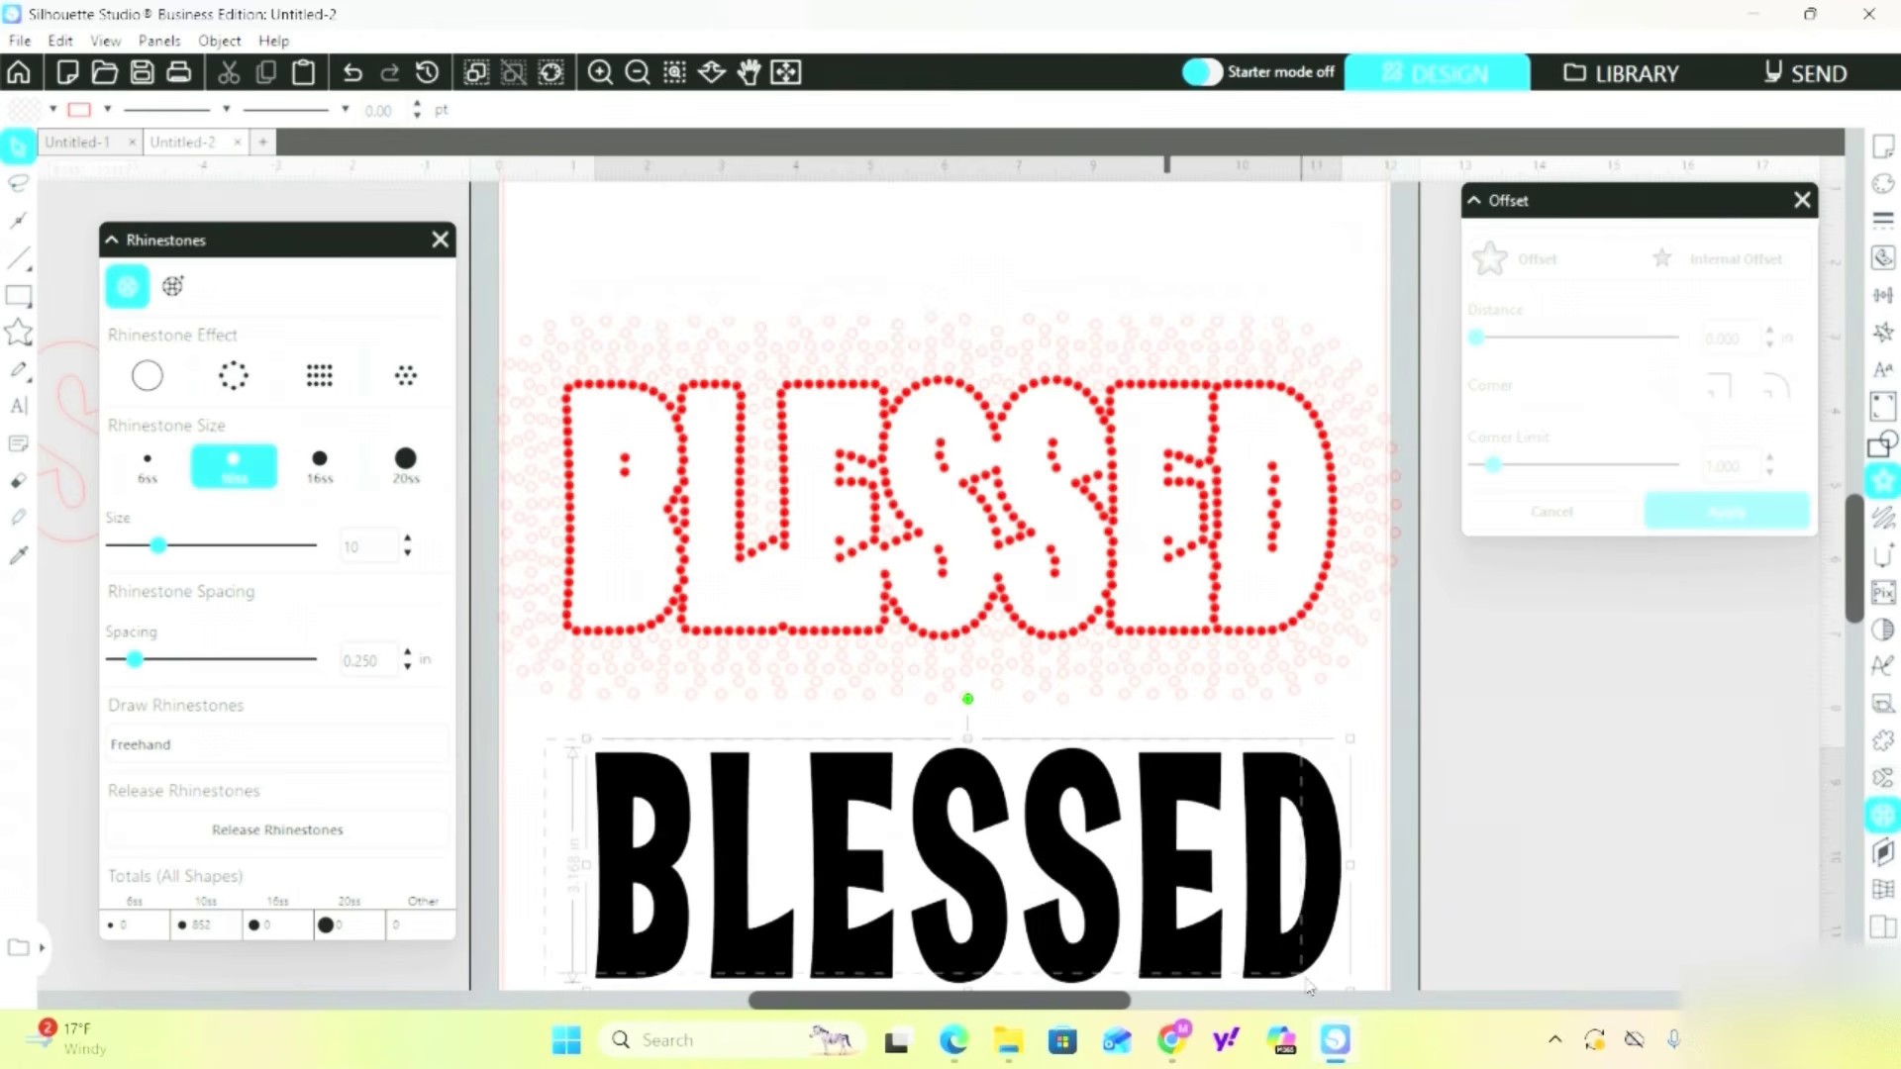
{"action": "scroll", "coordinate": [1089, 899], "scroll_direction": "down", "scroll_amount": 1}
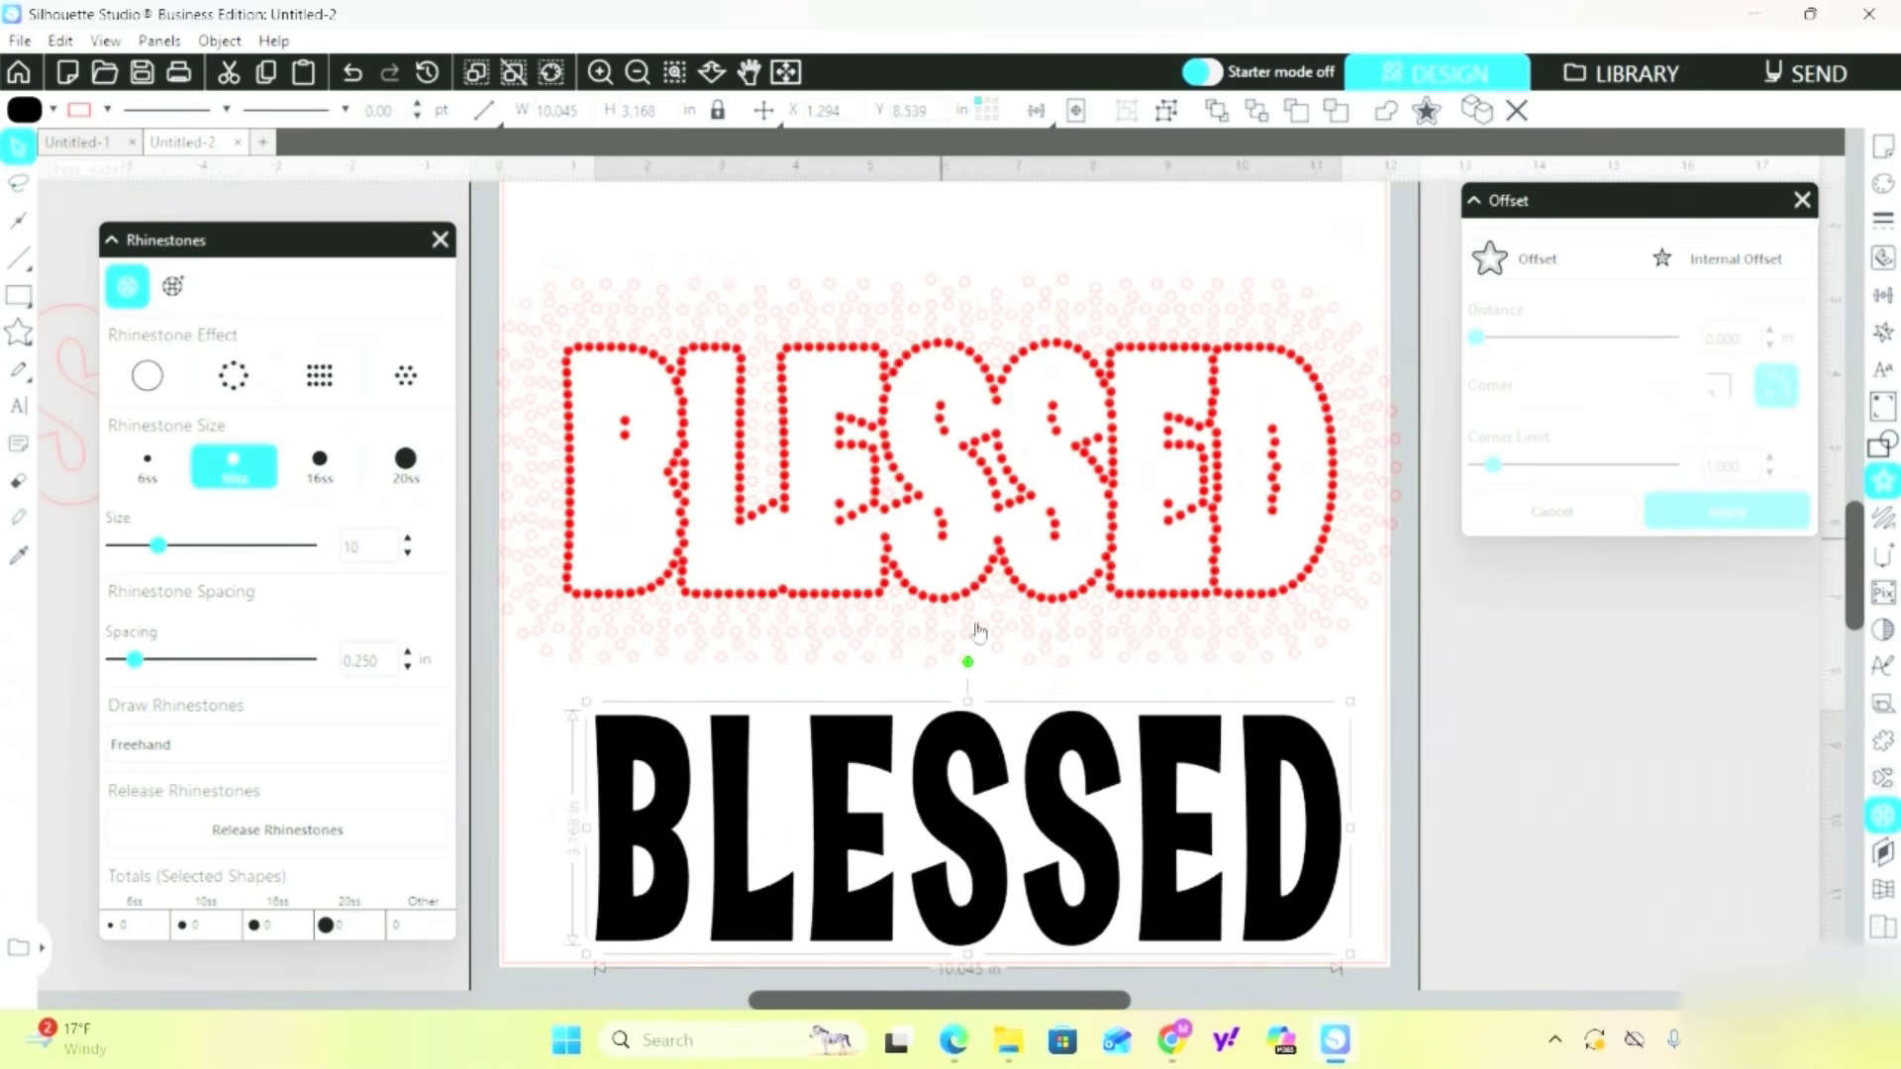
{"action": "left_click_drag", "start_coordinate": [980, 759], "coordinate": [1768, 722]}
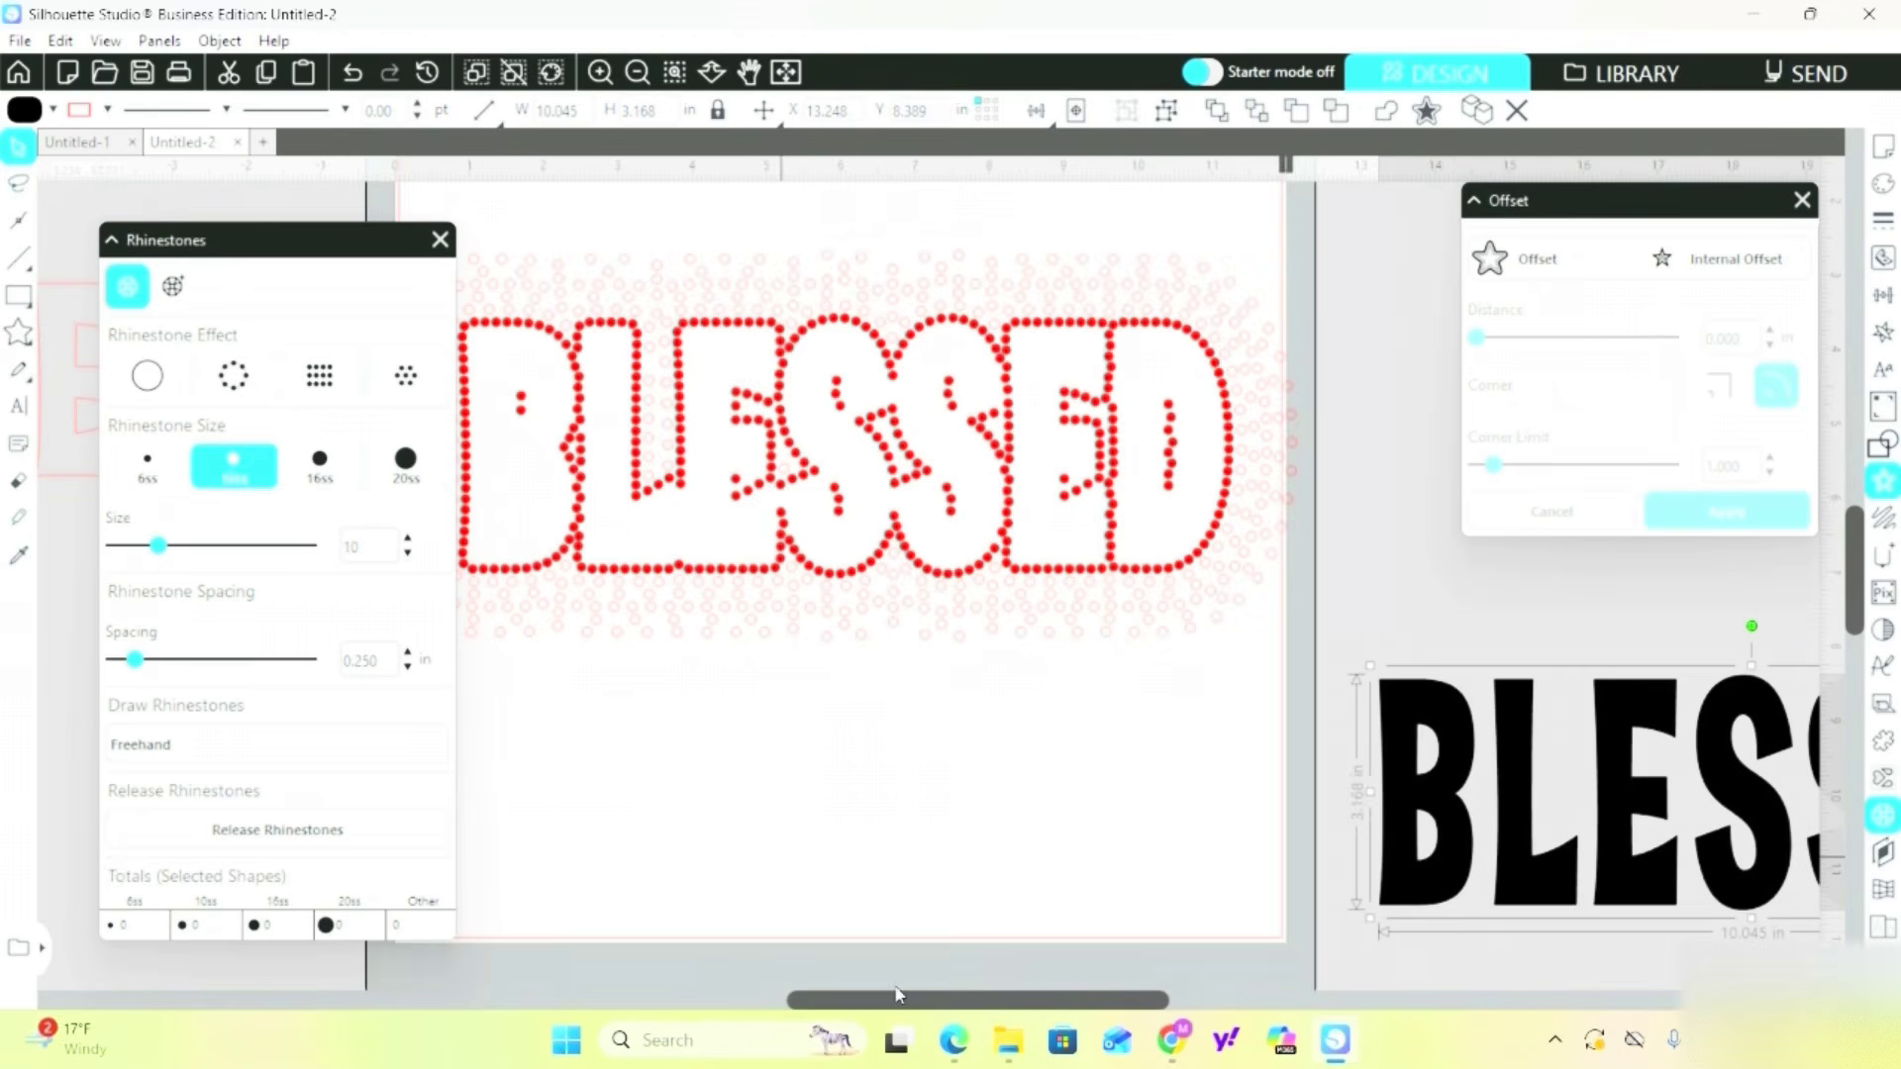
{"action": "left_click_drag", "start_coordinate": [912, 1010], "coordinate": [848, 1010]}
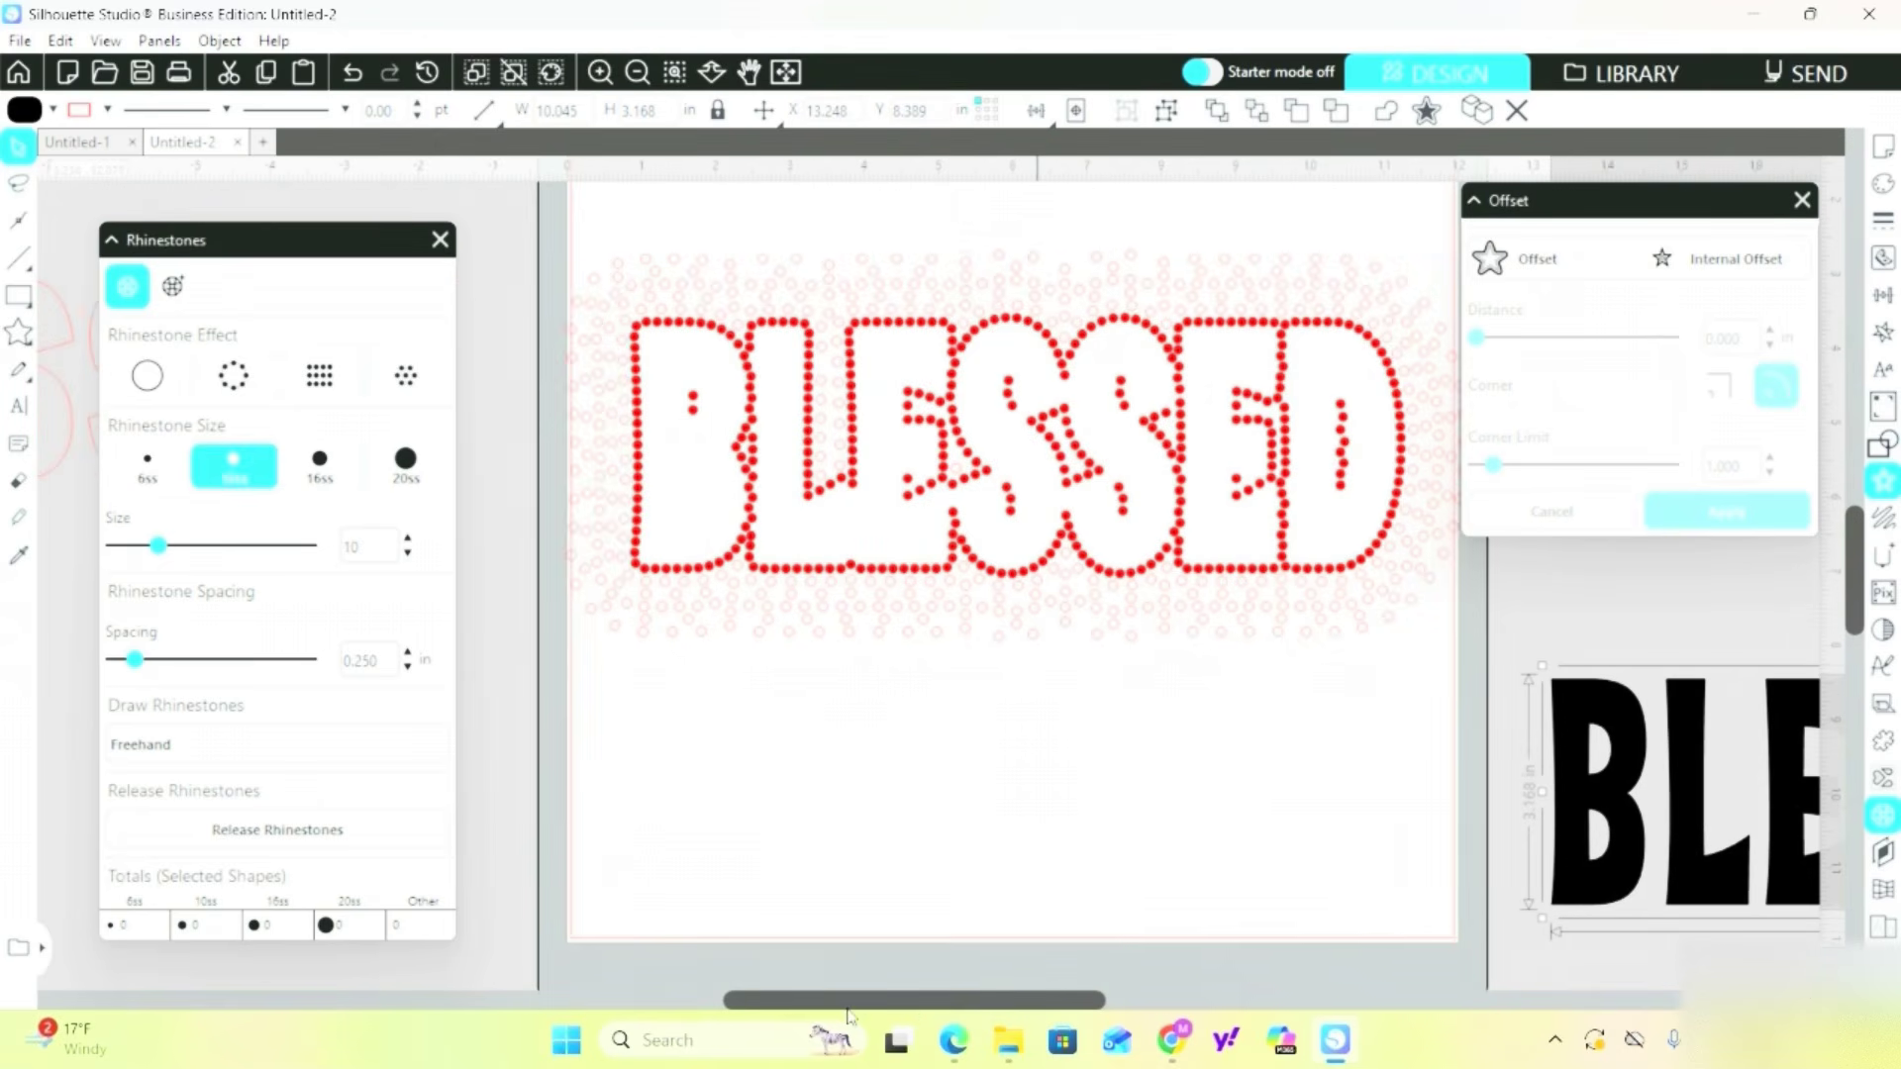
{"action": "left_click", "coordinate": [483, 110]}
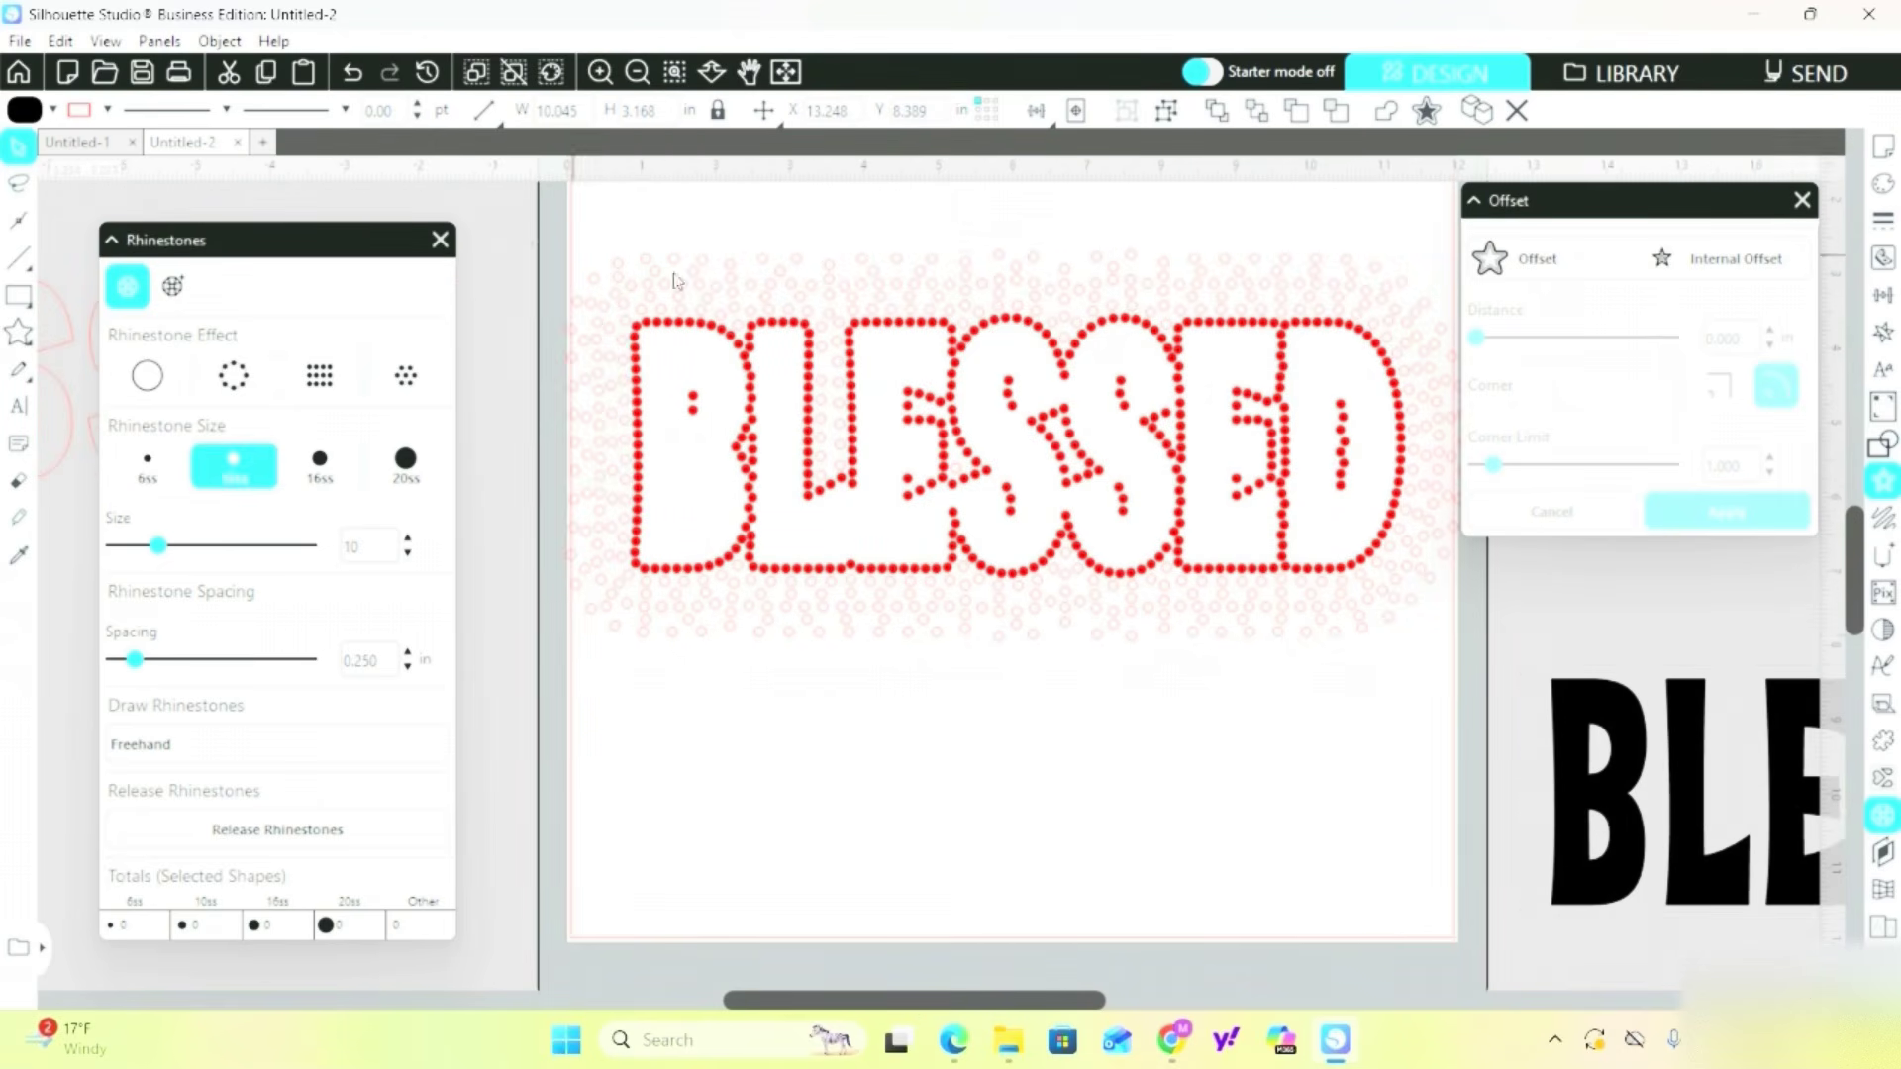
Fill the rhinestones of the BLESSED outline and all surrounding rings with black and change their line colour.
{"action": "left_click", "coordinate": [1010, 321]}
{"action": "left_click_drag", "start_coordinate": [1392, 538], "coordinate": [1478, 642]}
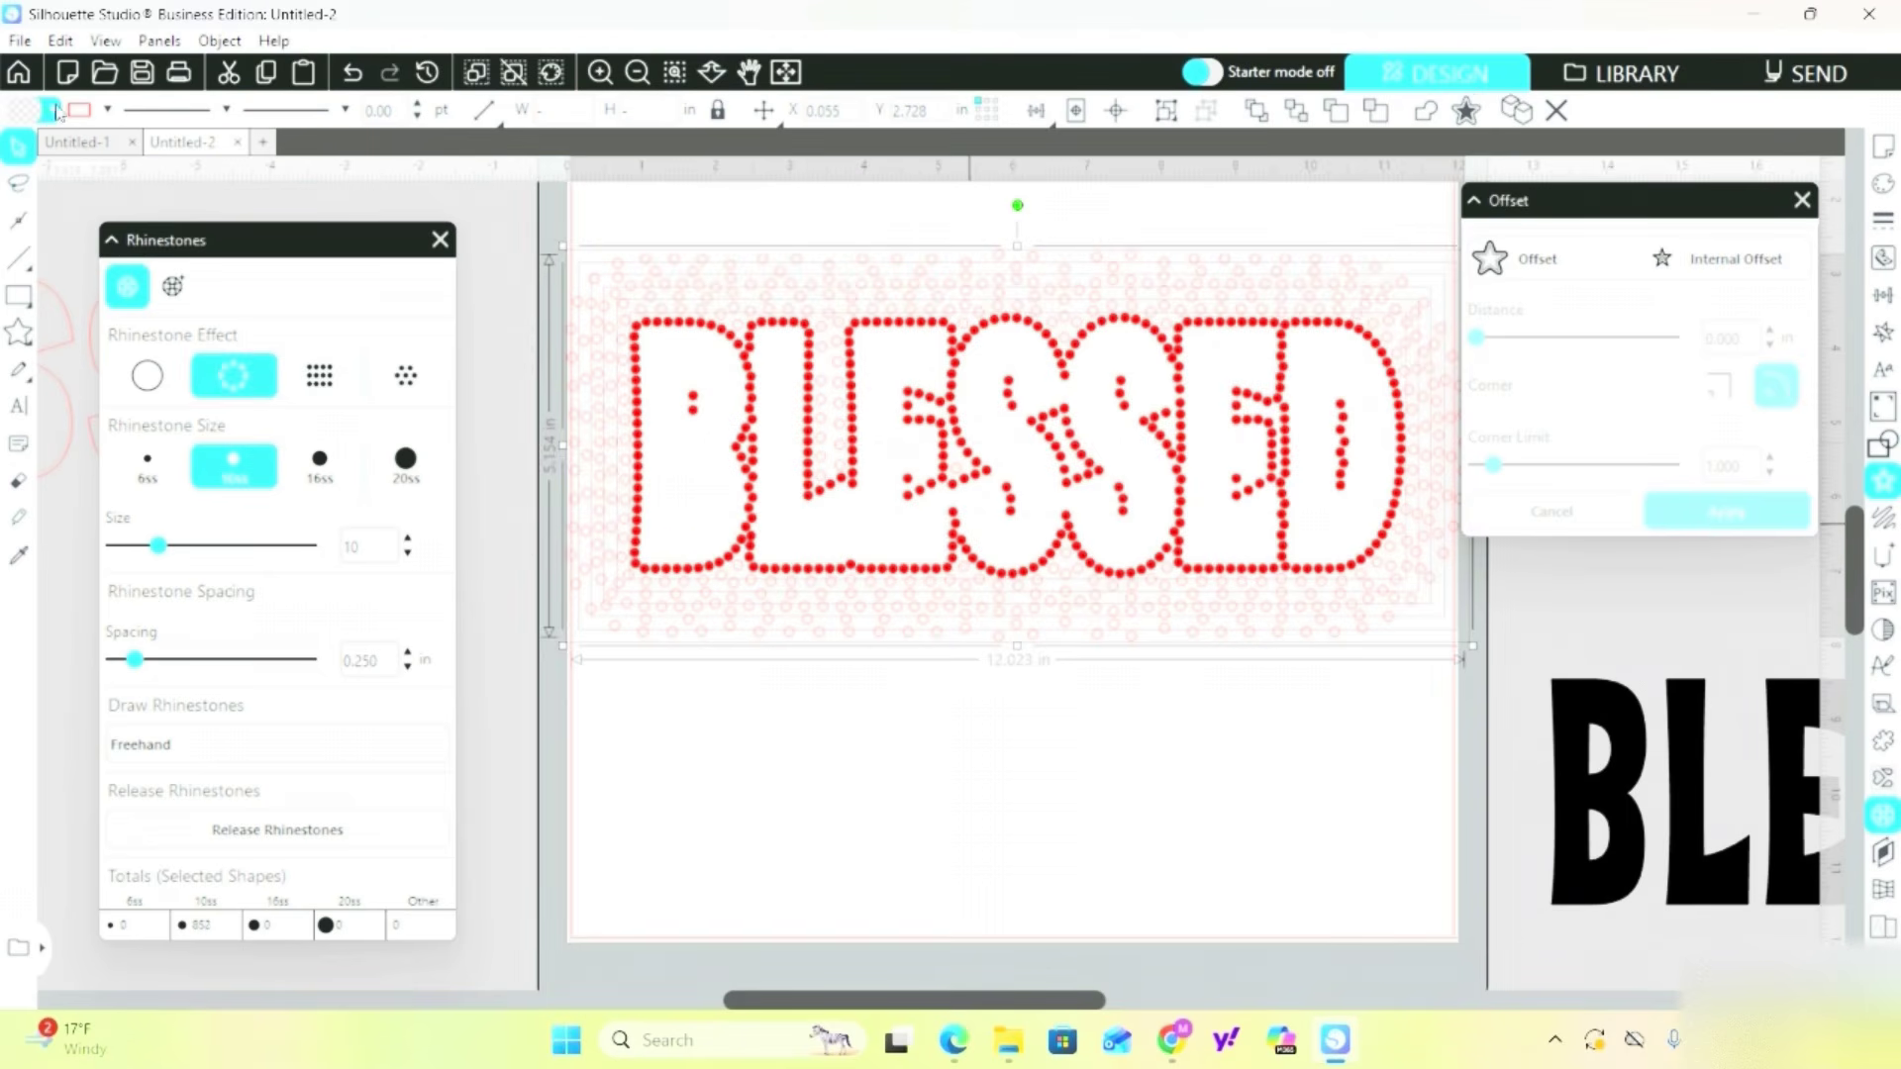
{"action": "left_click", "coordinate": [51, 110]}
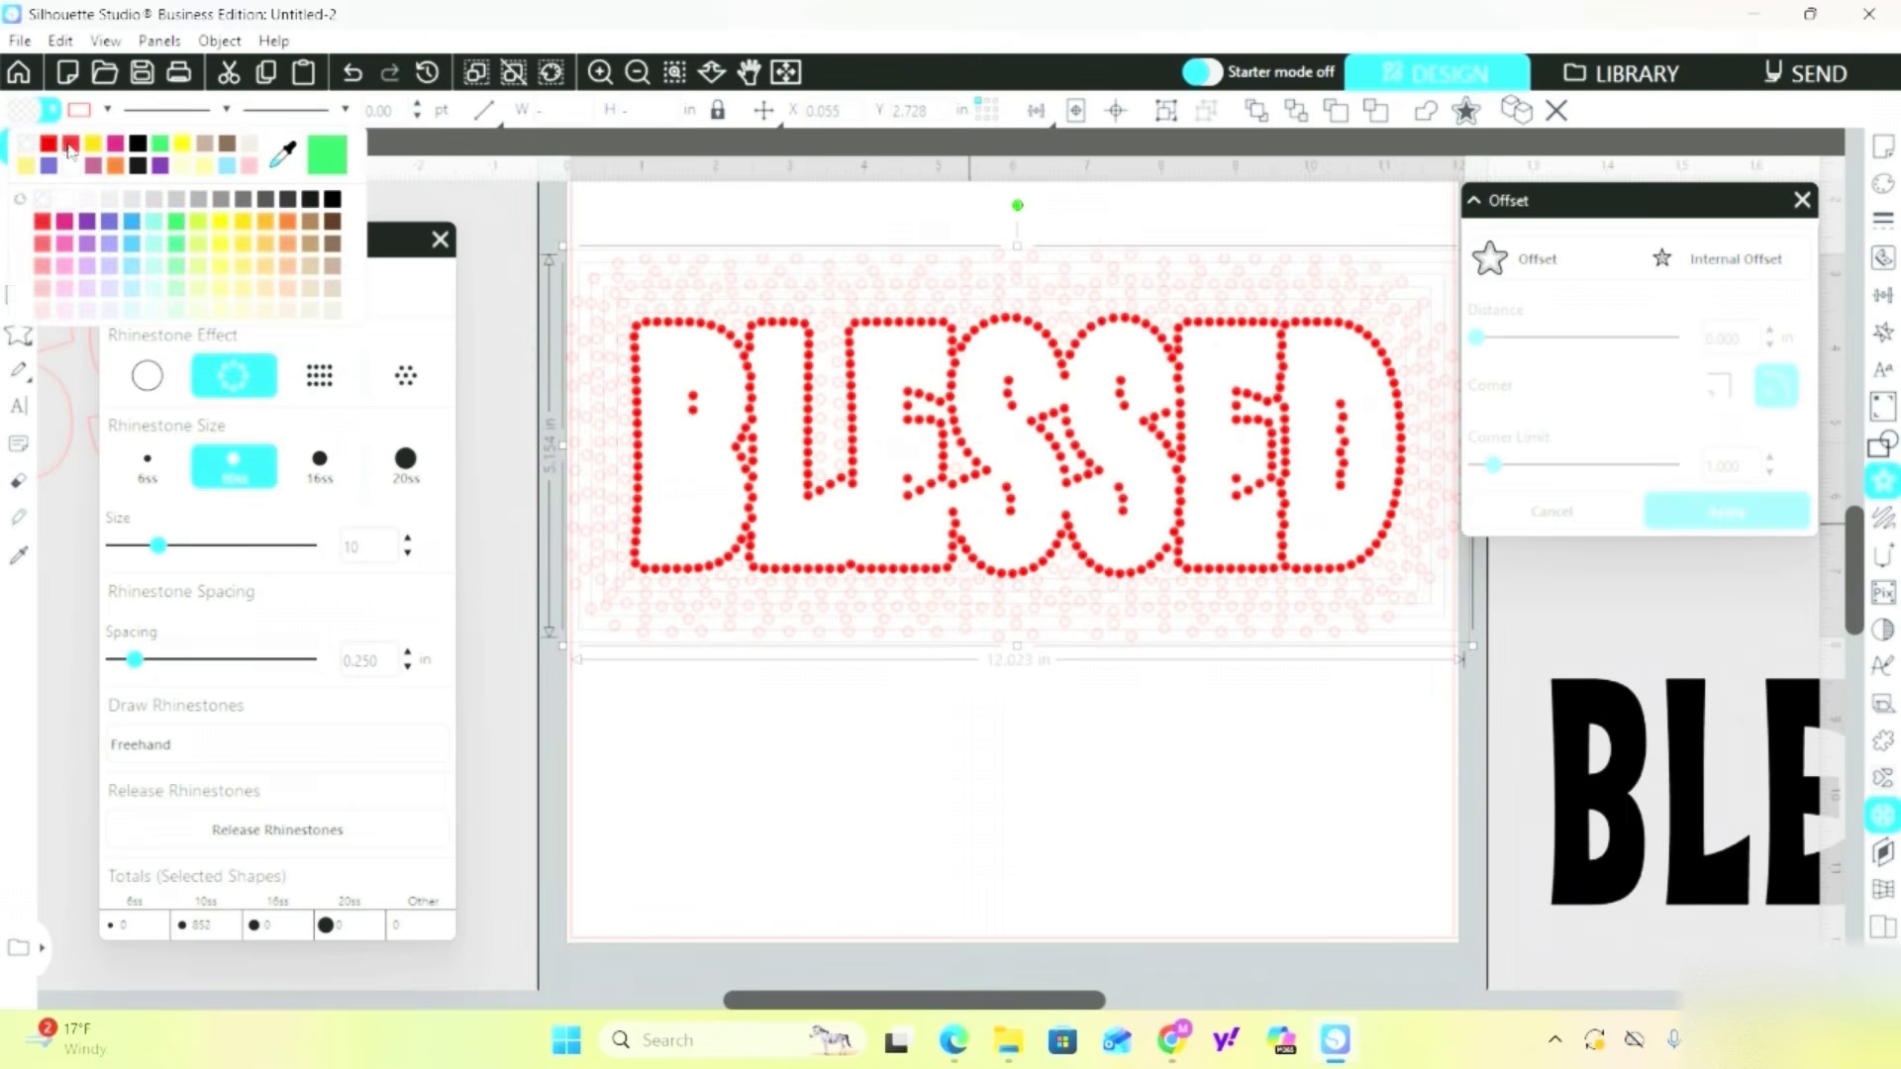
{"action": "left_click", "coordinate": [333, 201]}
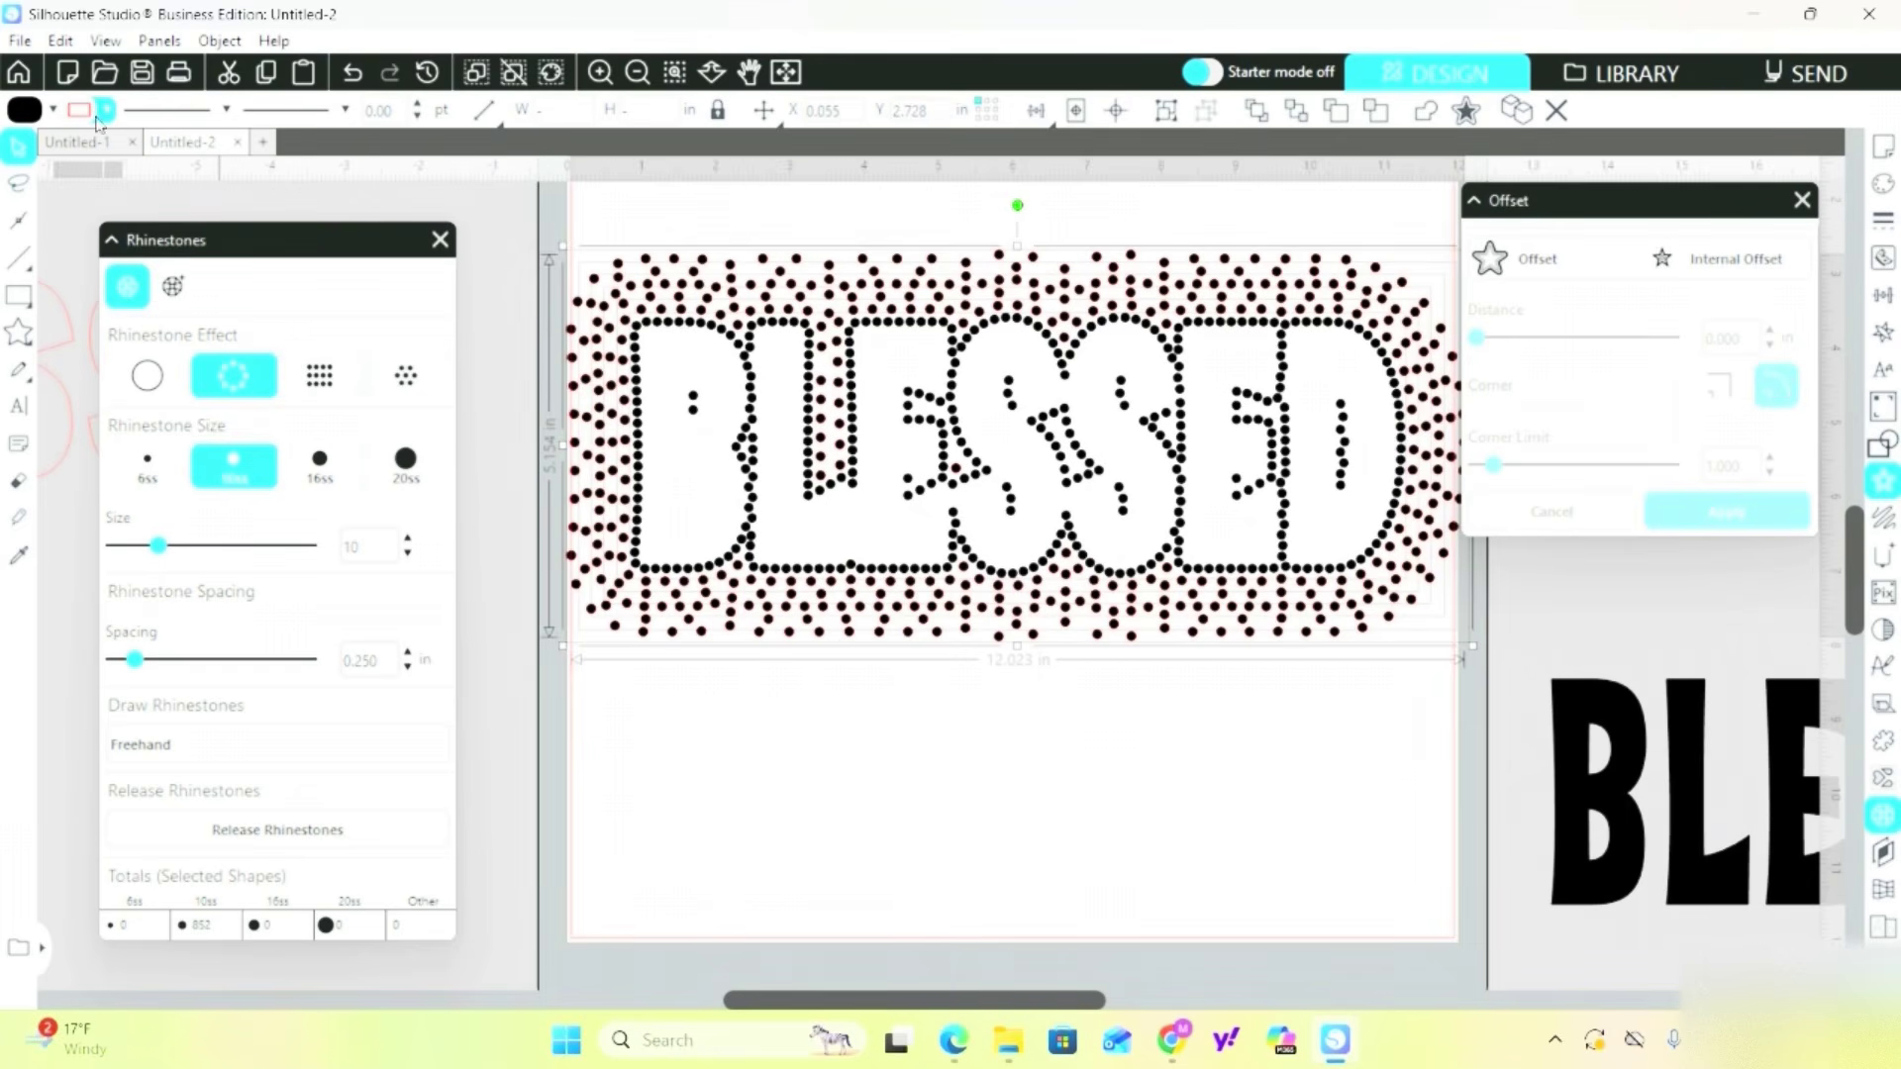
{"action": "left_click", "coordinate": [107, 110]}
{"action": "left_click", "coordinate": [110, 156]}
Release the rhinestones of the whole BLESSED design into individual shapes.
{"action": "left_click_drag", "start_coordinate": [789, 1010], "coordinate": [822, 1011]}
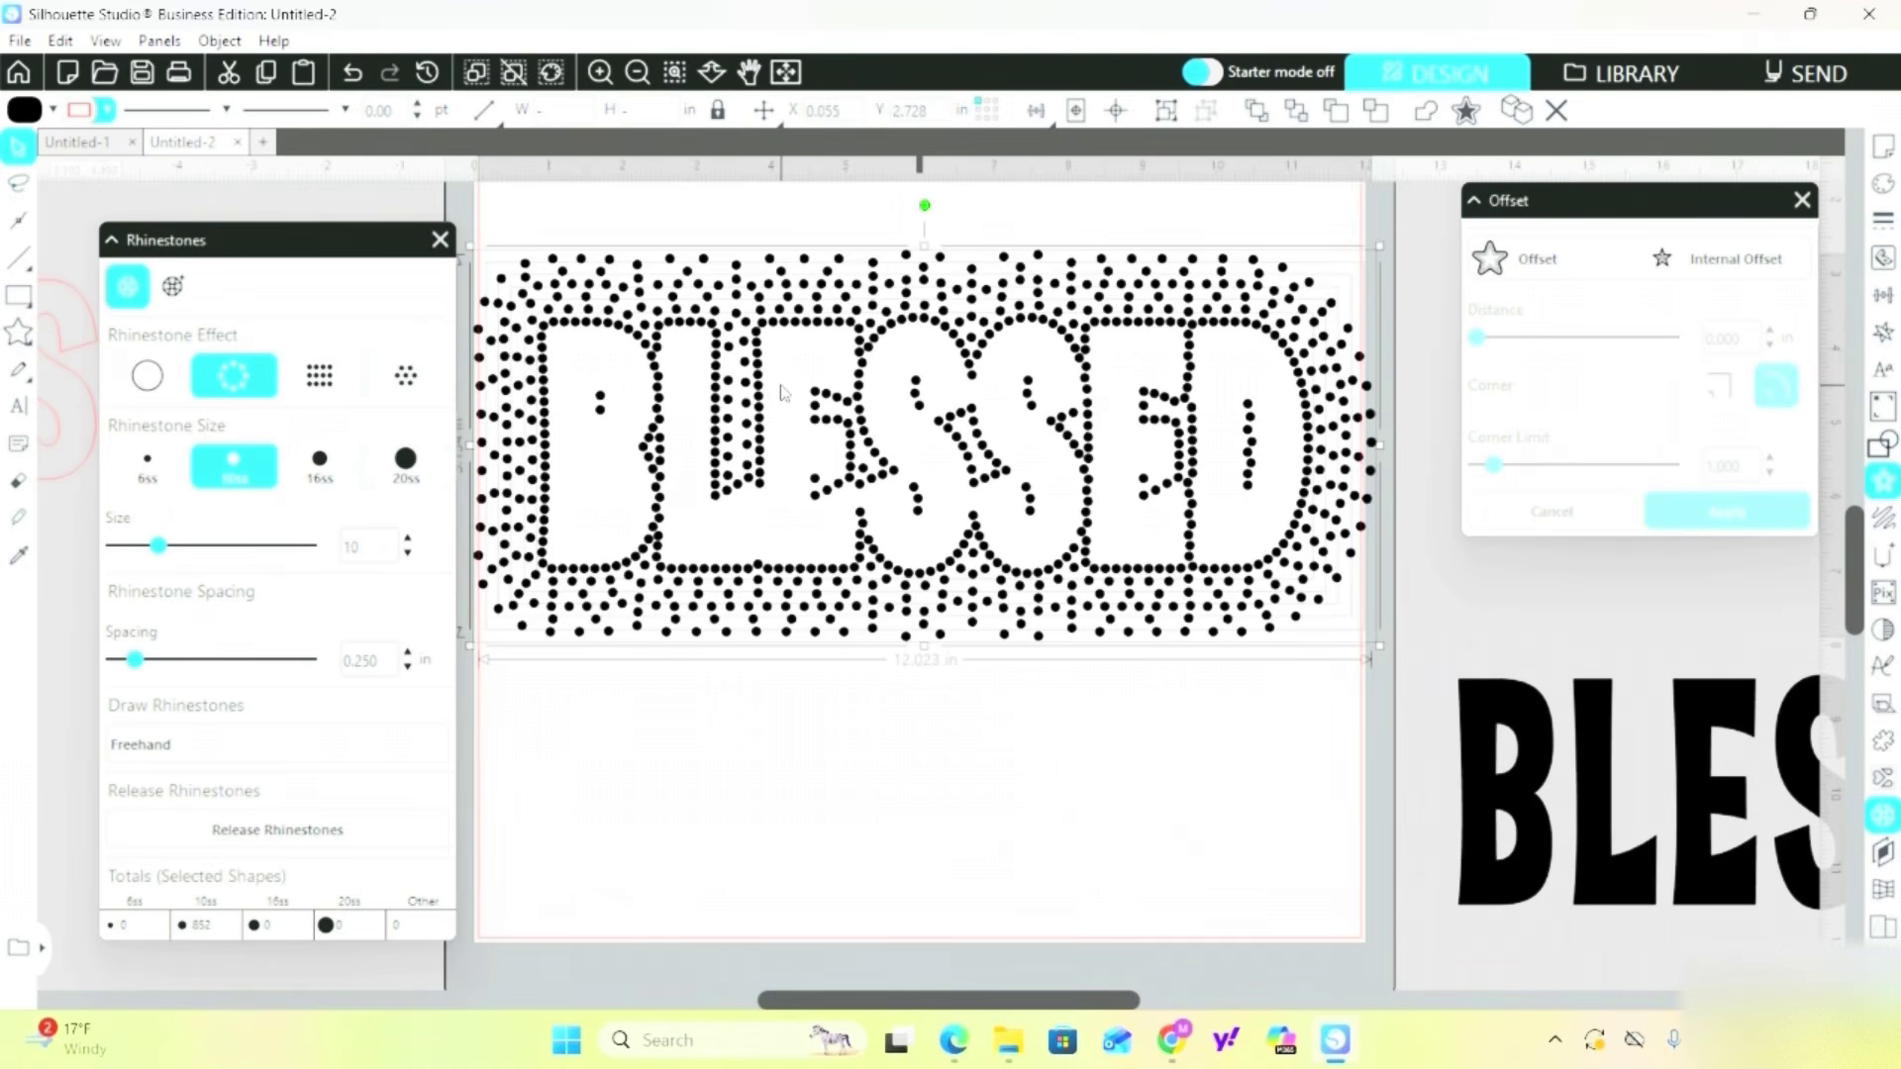
{"action": "right_click", "coordinate": [783, 393]}
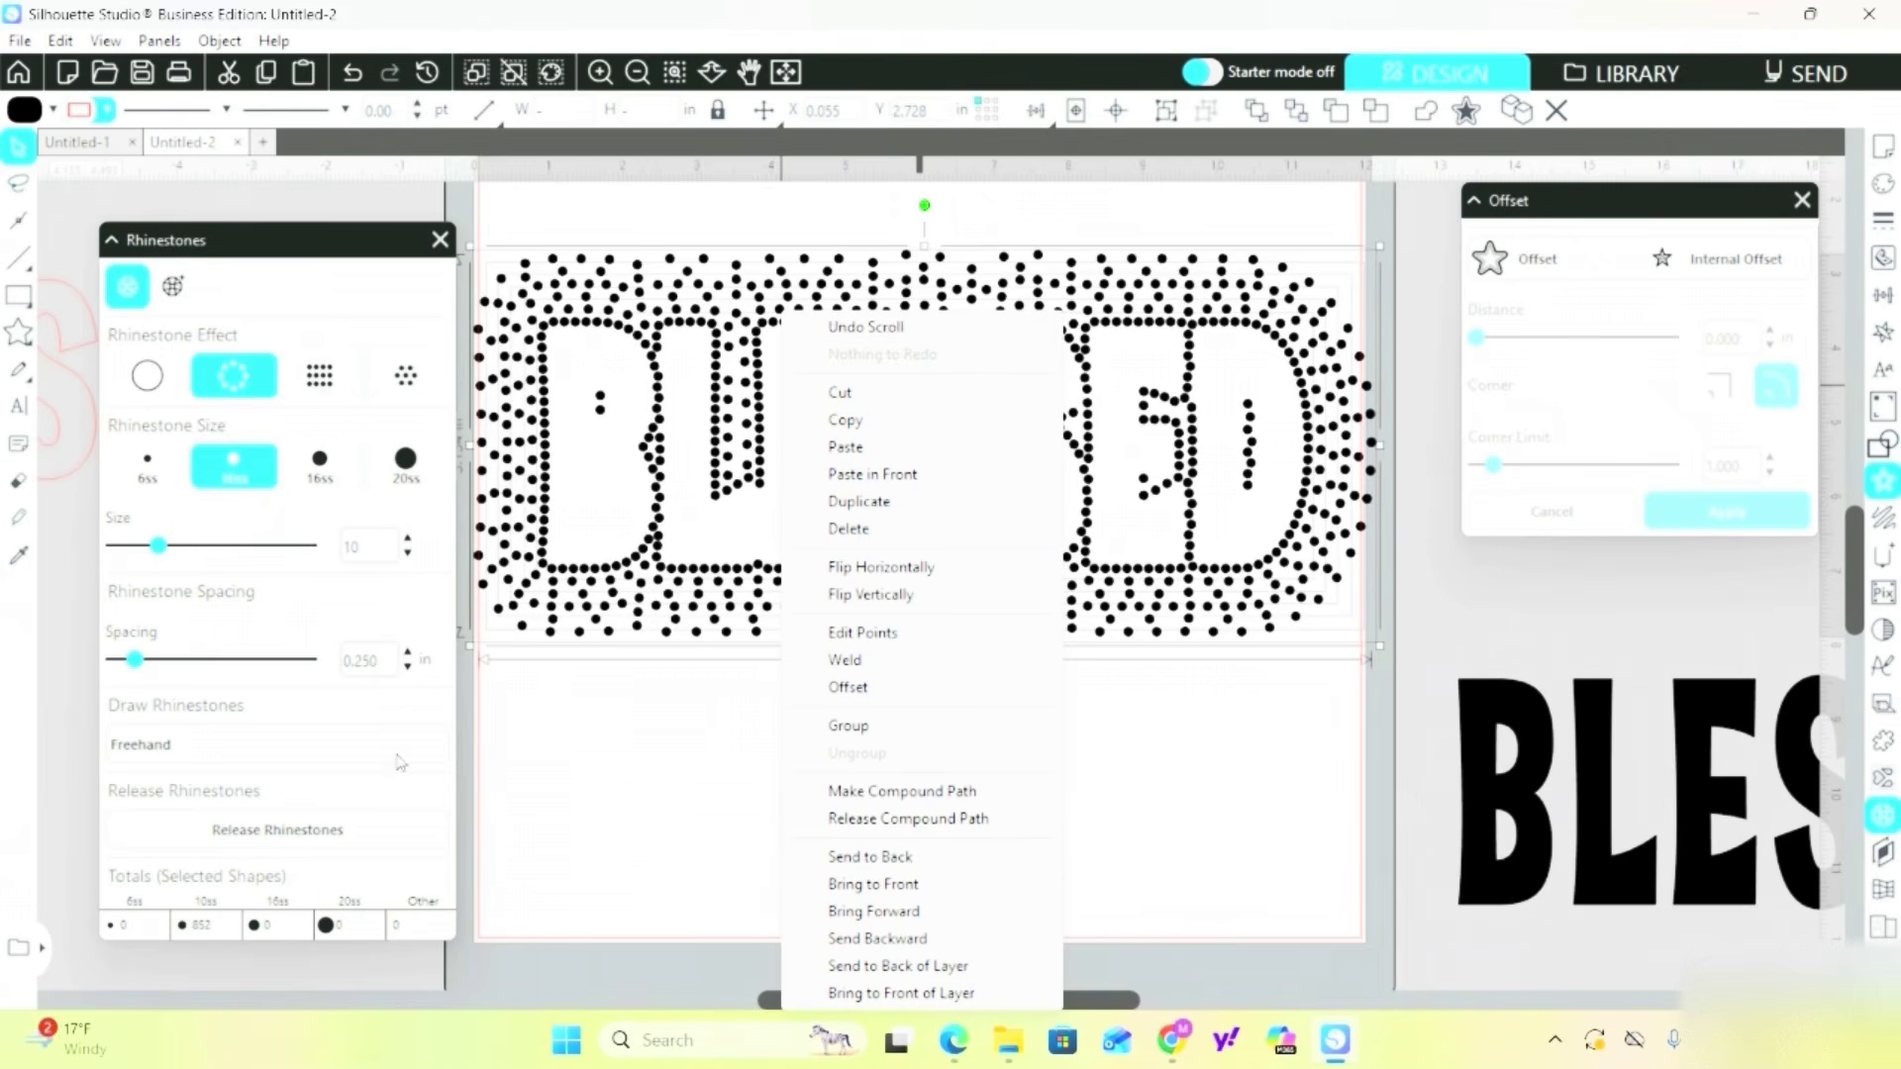
{"action": "left_click", "coordinate": [286, 839]}
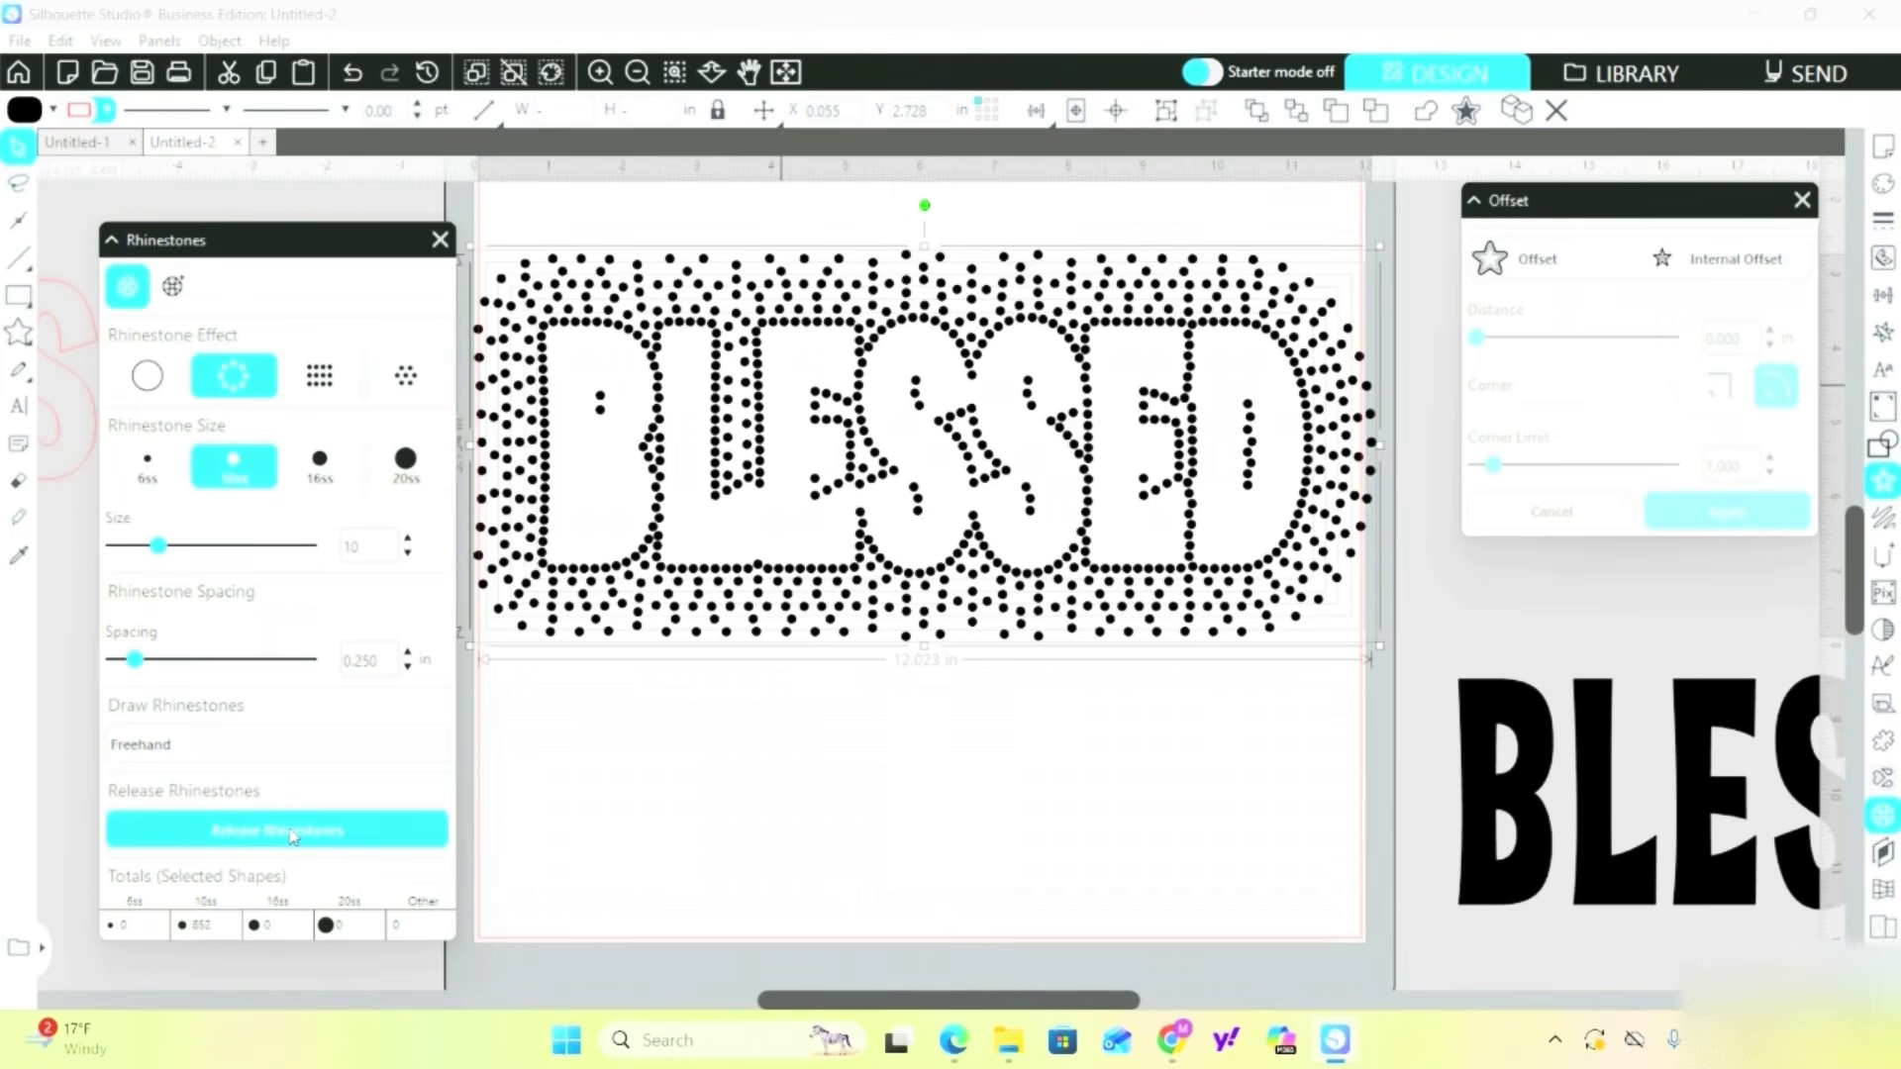
{"action": "left_click", "coordinate": [293, 837]}
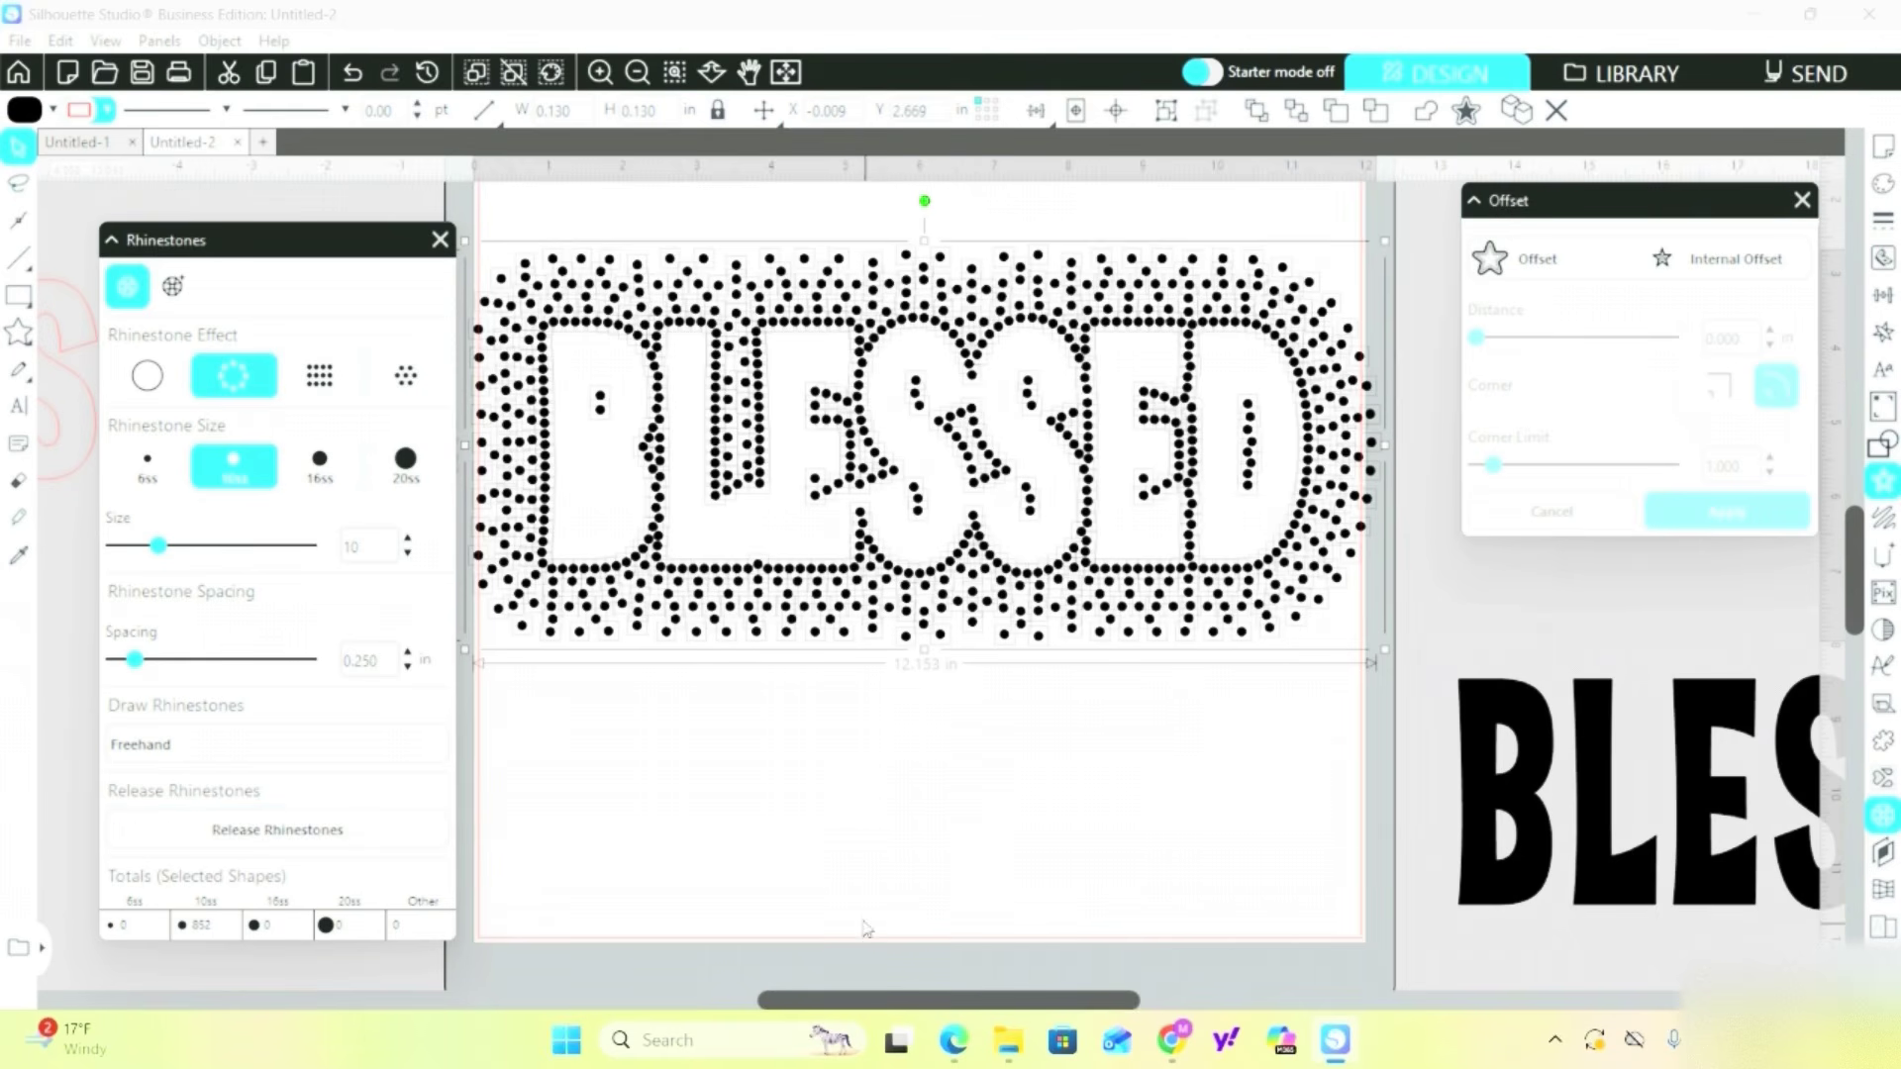
Delete the stray rhinestones inside the letter B and inside the first S of BLESSED.
{"action": "left_click", "coordinate": [584, 394]}
{"action": "left_click_drag", "start_coordinate": [579, 386], "coordinate": [612, 433]}
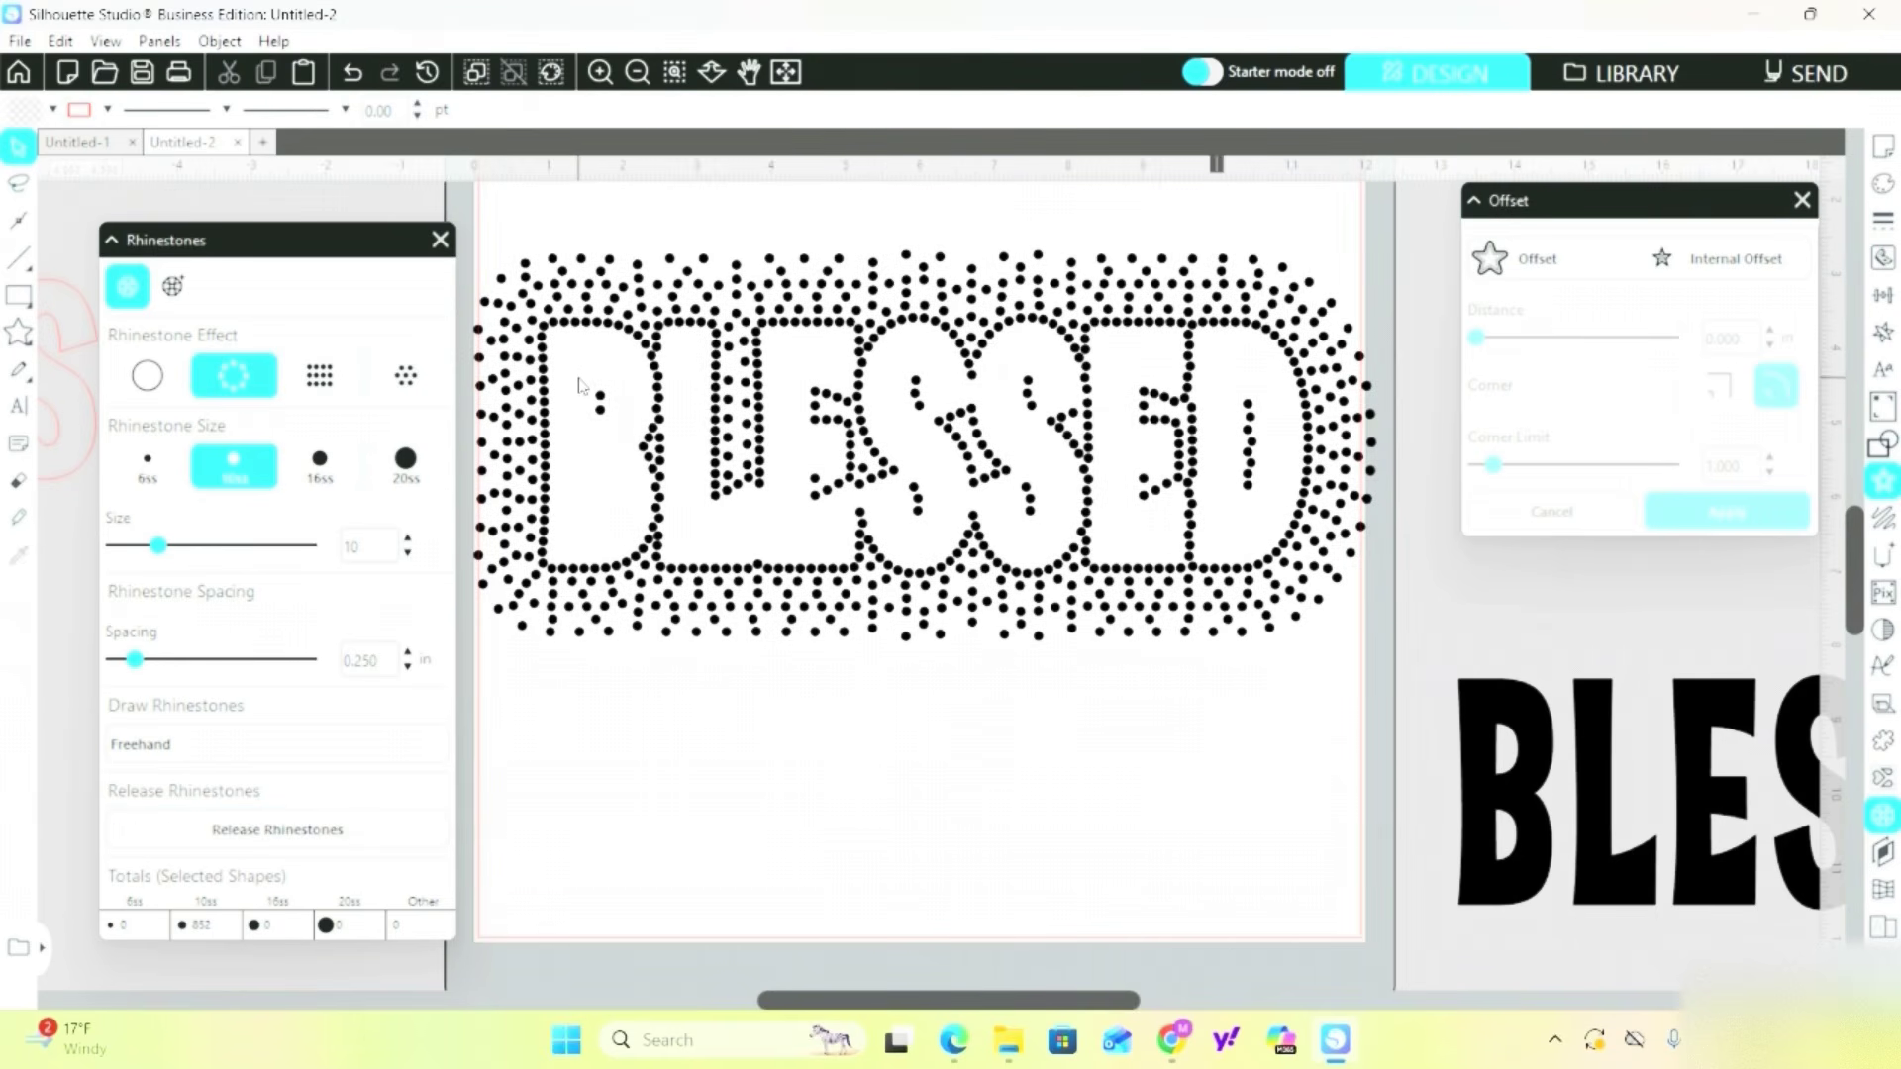
{"action": "key", "text": "Delete"}
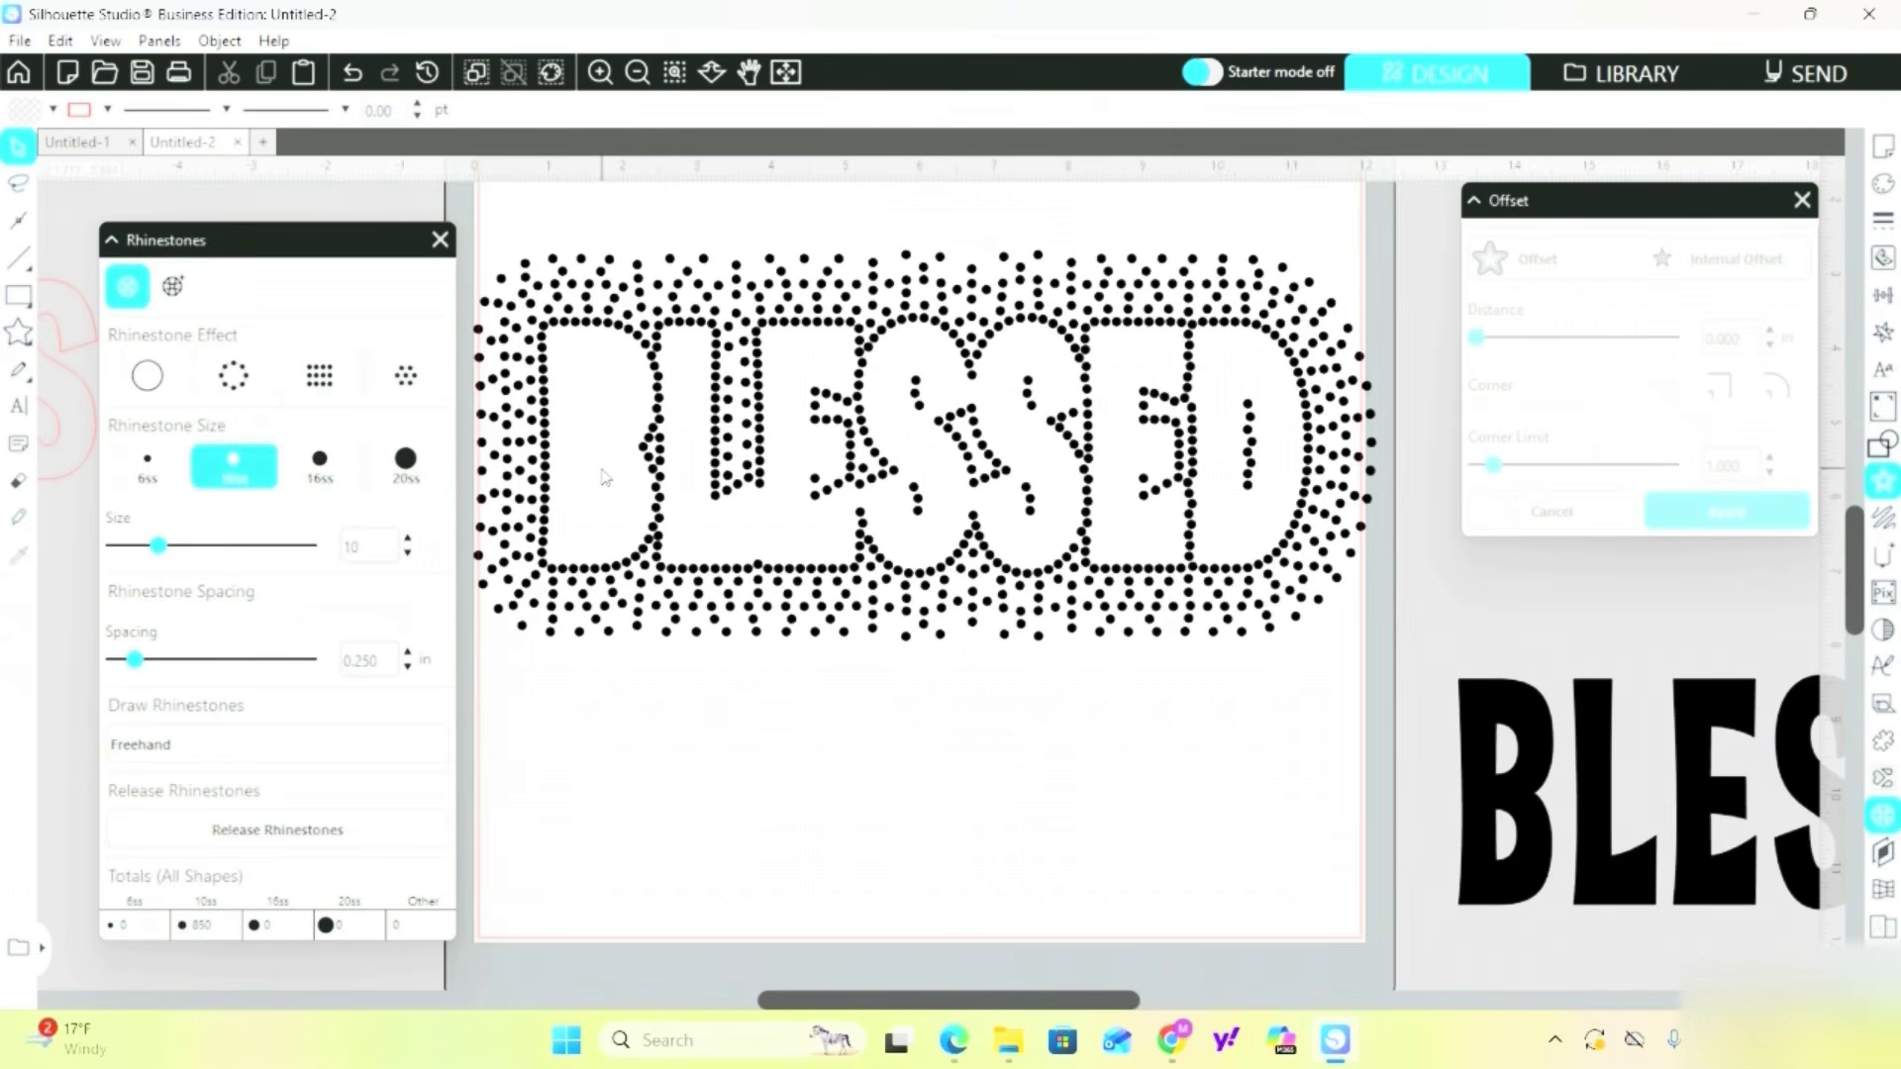
{"action": "left_click_drag", "start_coordinate": [899, 364], "coordinate": [938, 398]}
{"action": "key", "text": "Delete"}
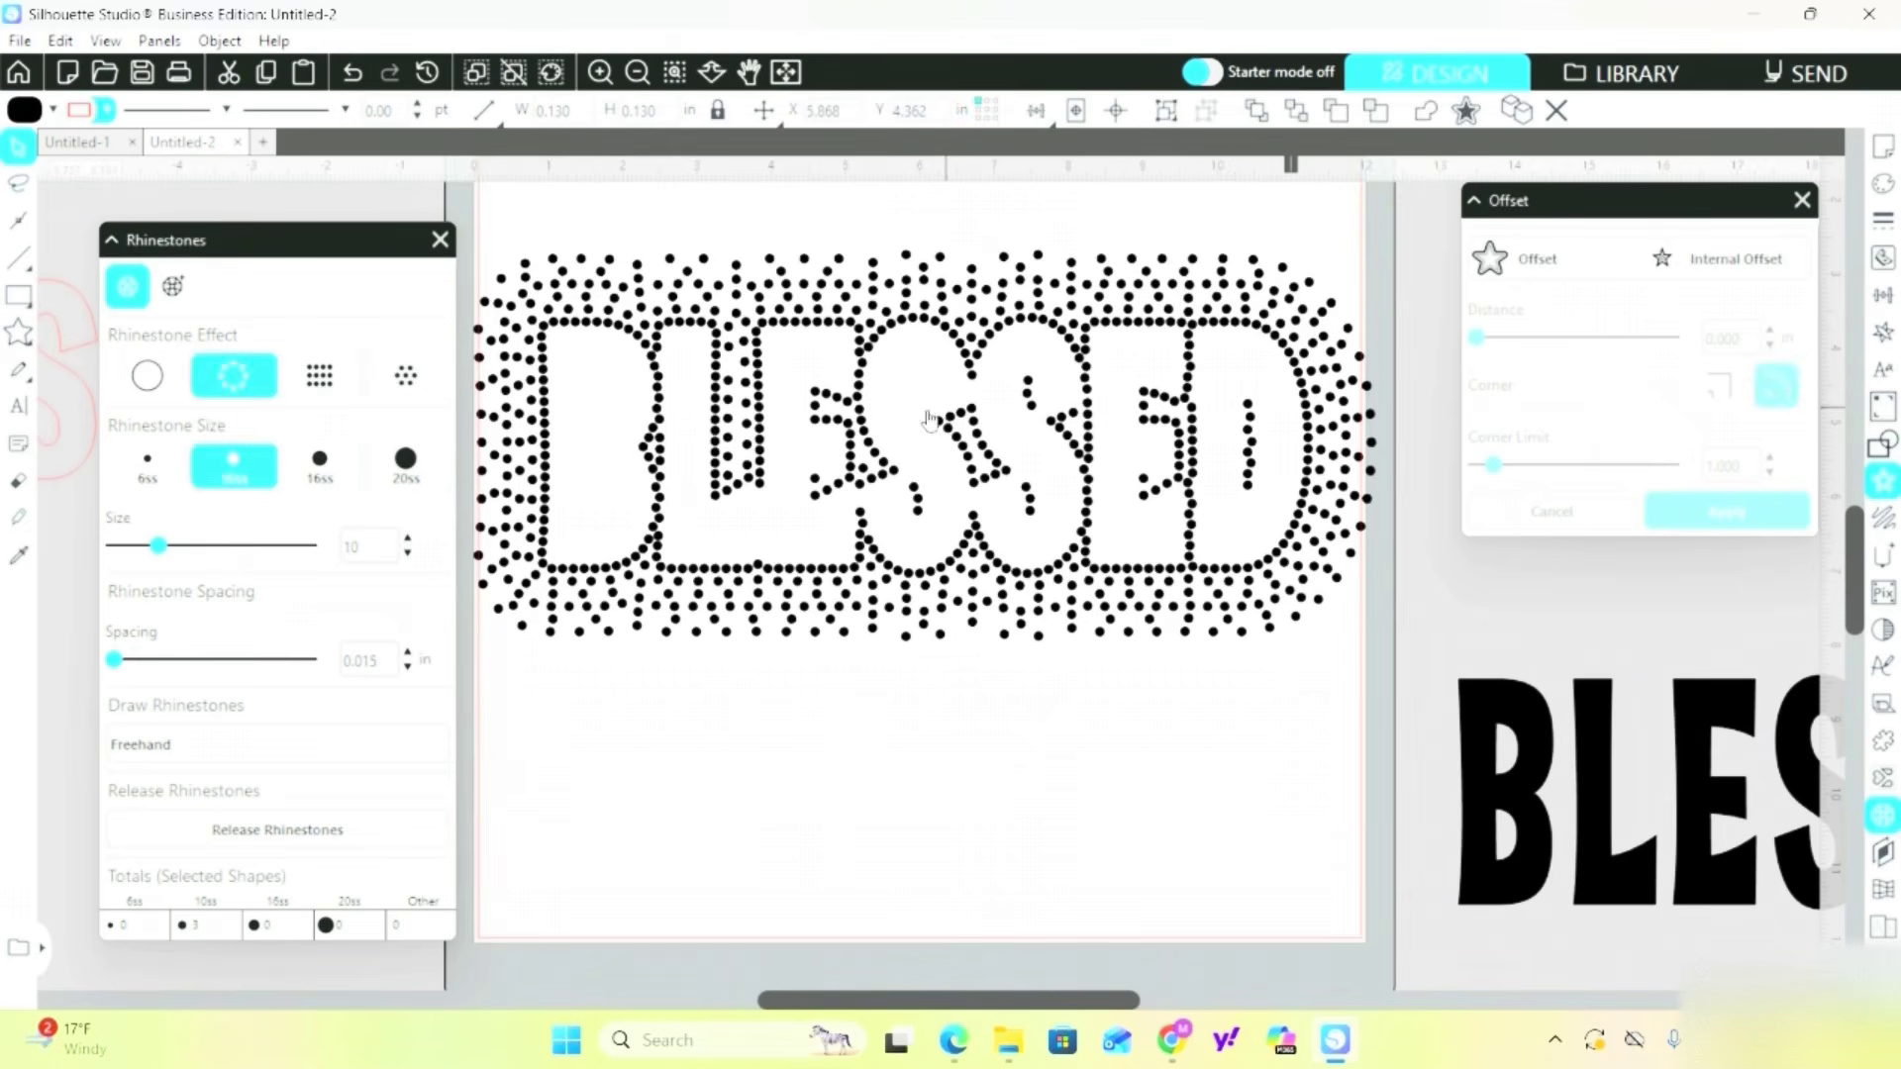
{"action": "left_click", "coordinate": [917, 498]}
{"action": "key", "text": "Delete"}
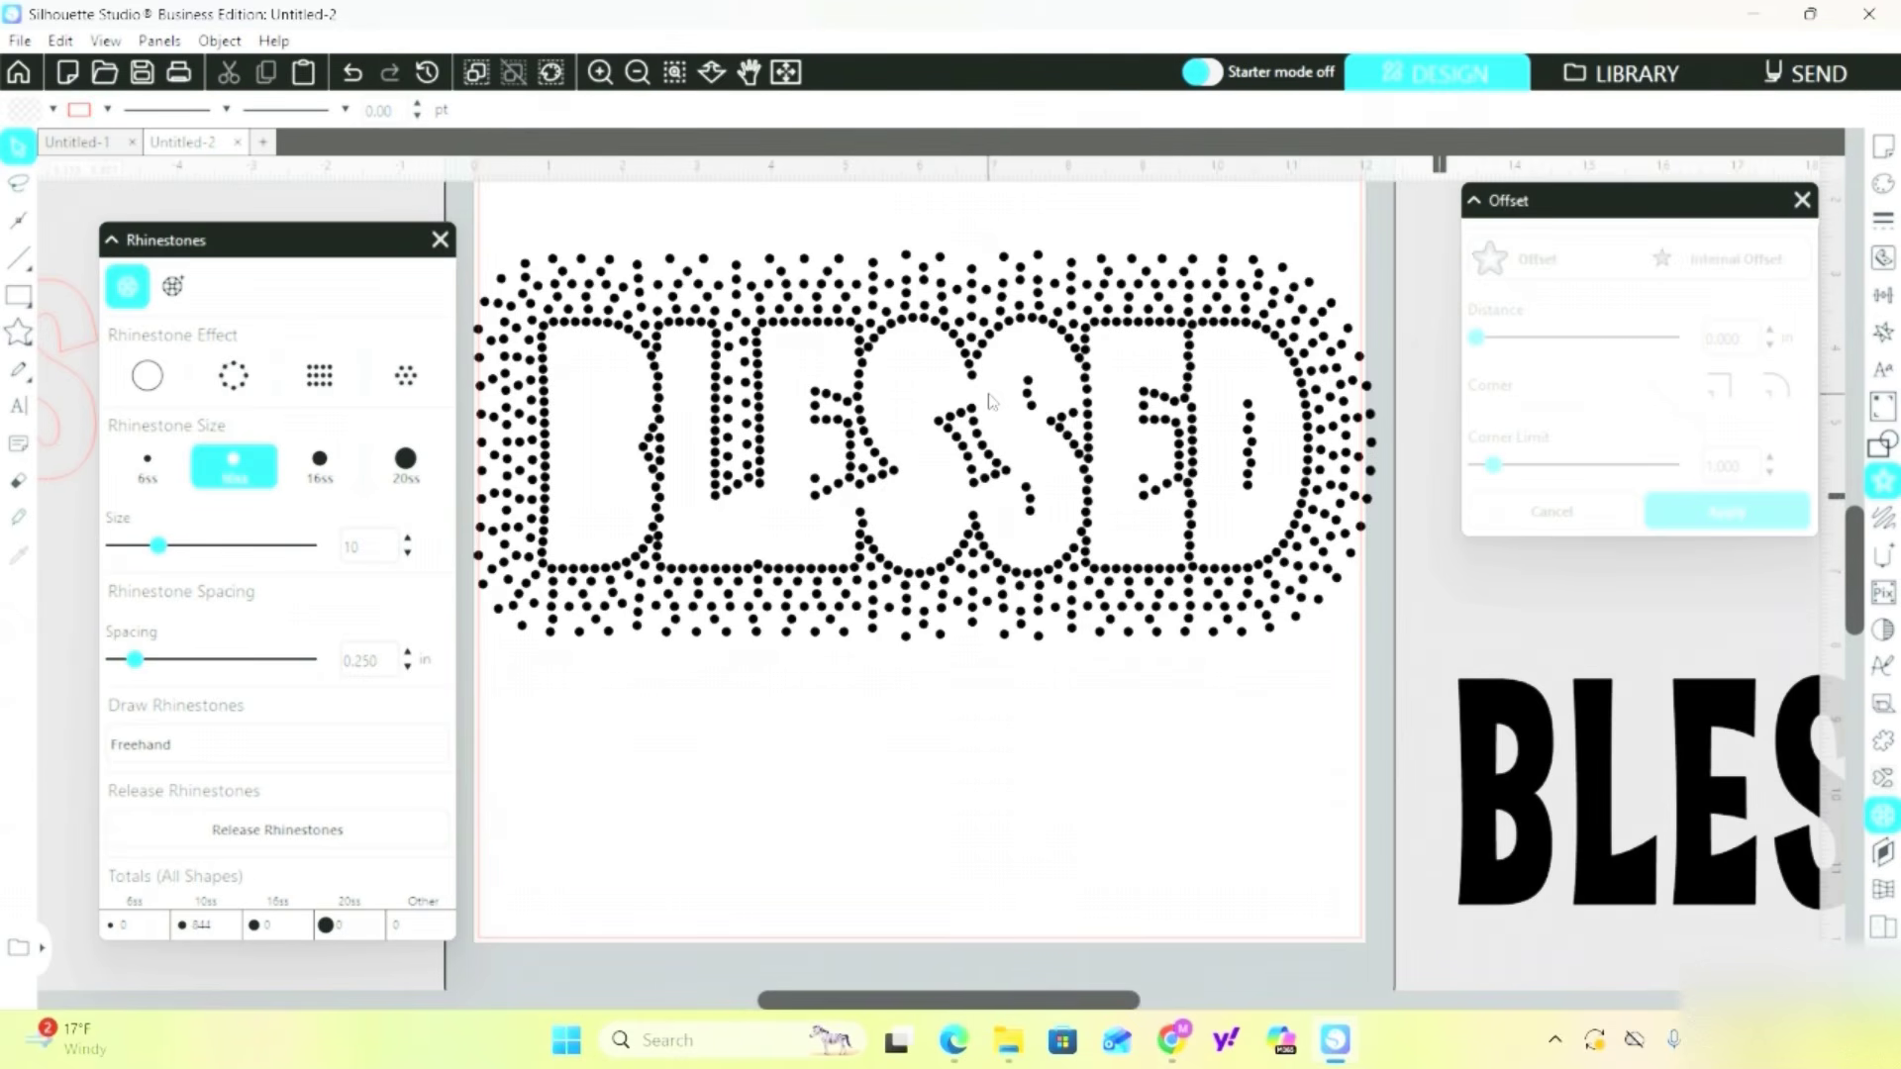
Delete the stray rhinestones inside the second S and inside the letter D of BLESSED.
{"action": "left_click", "coordinate": [1039, 401]}
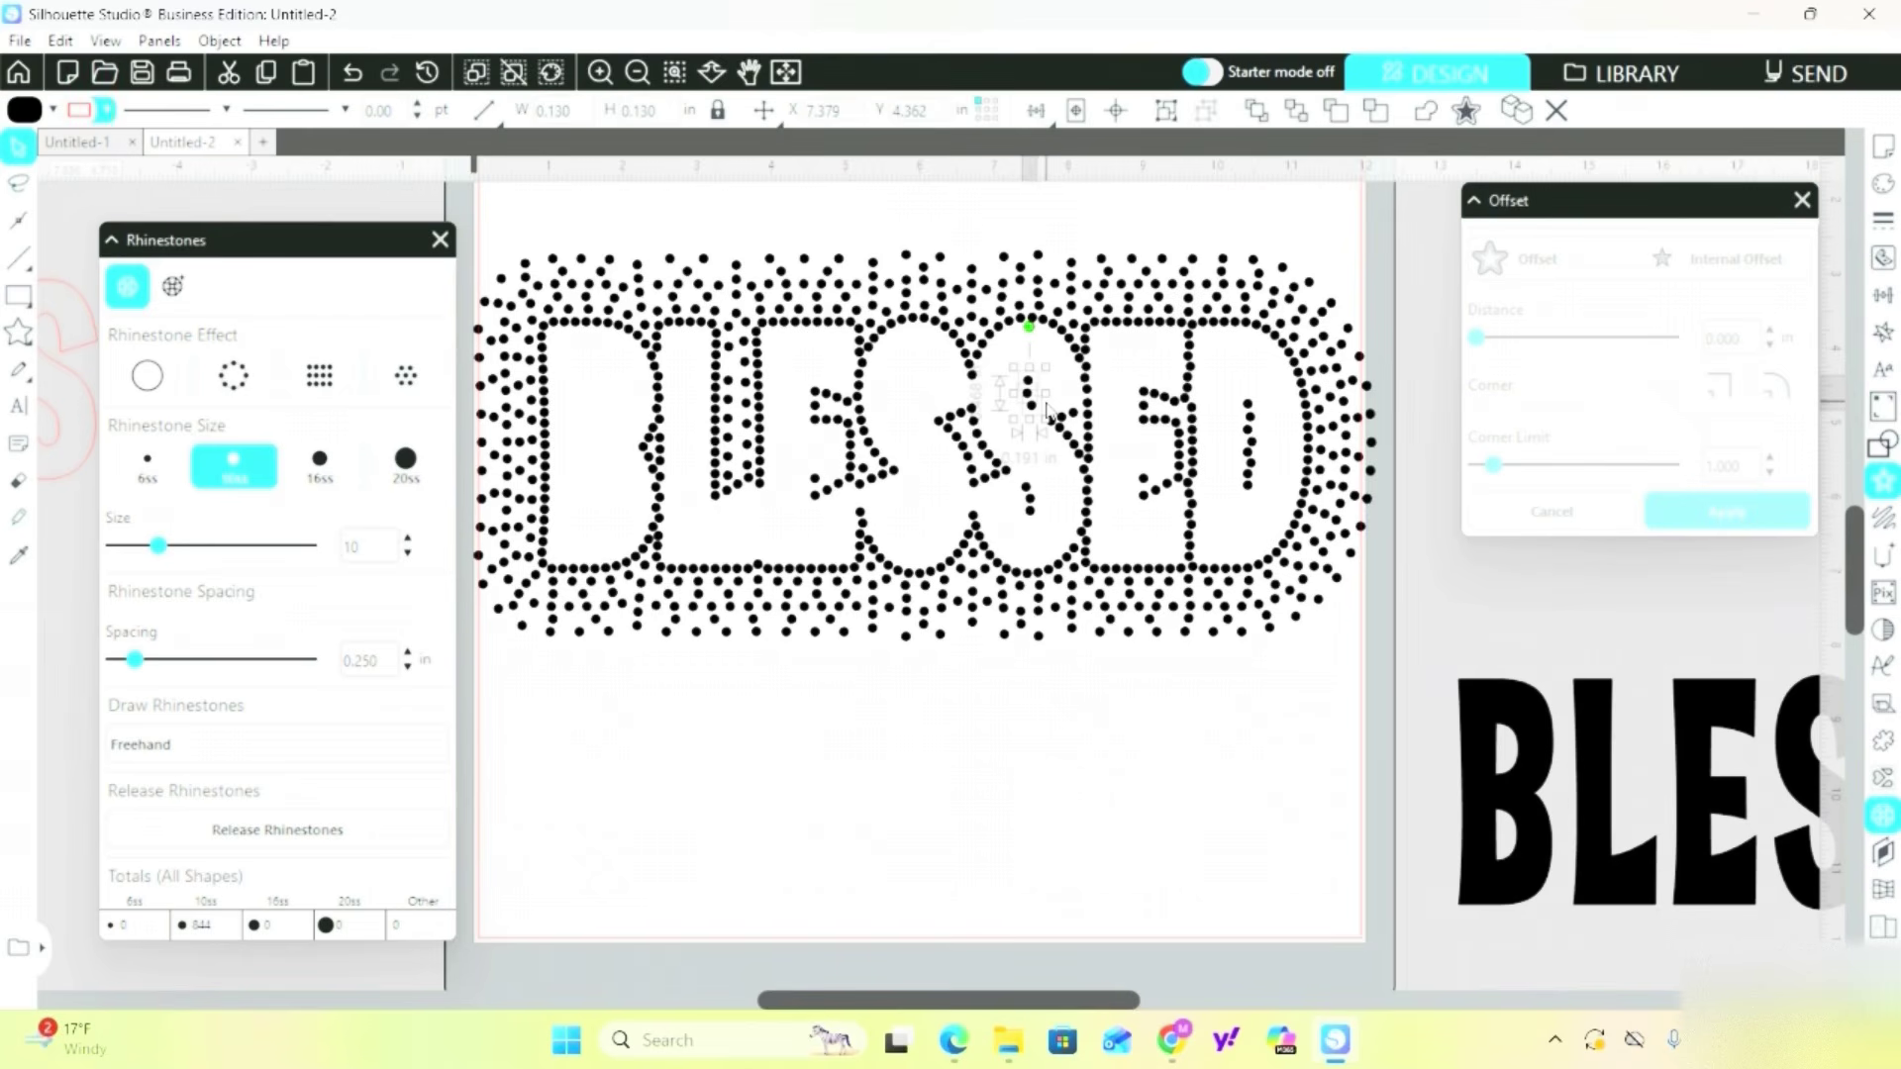
{"action": "key", "text": "Delete"}
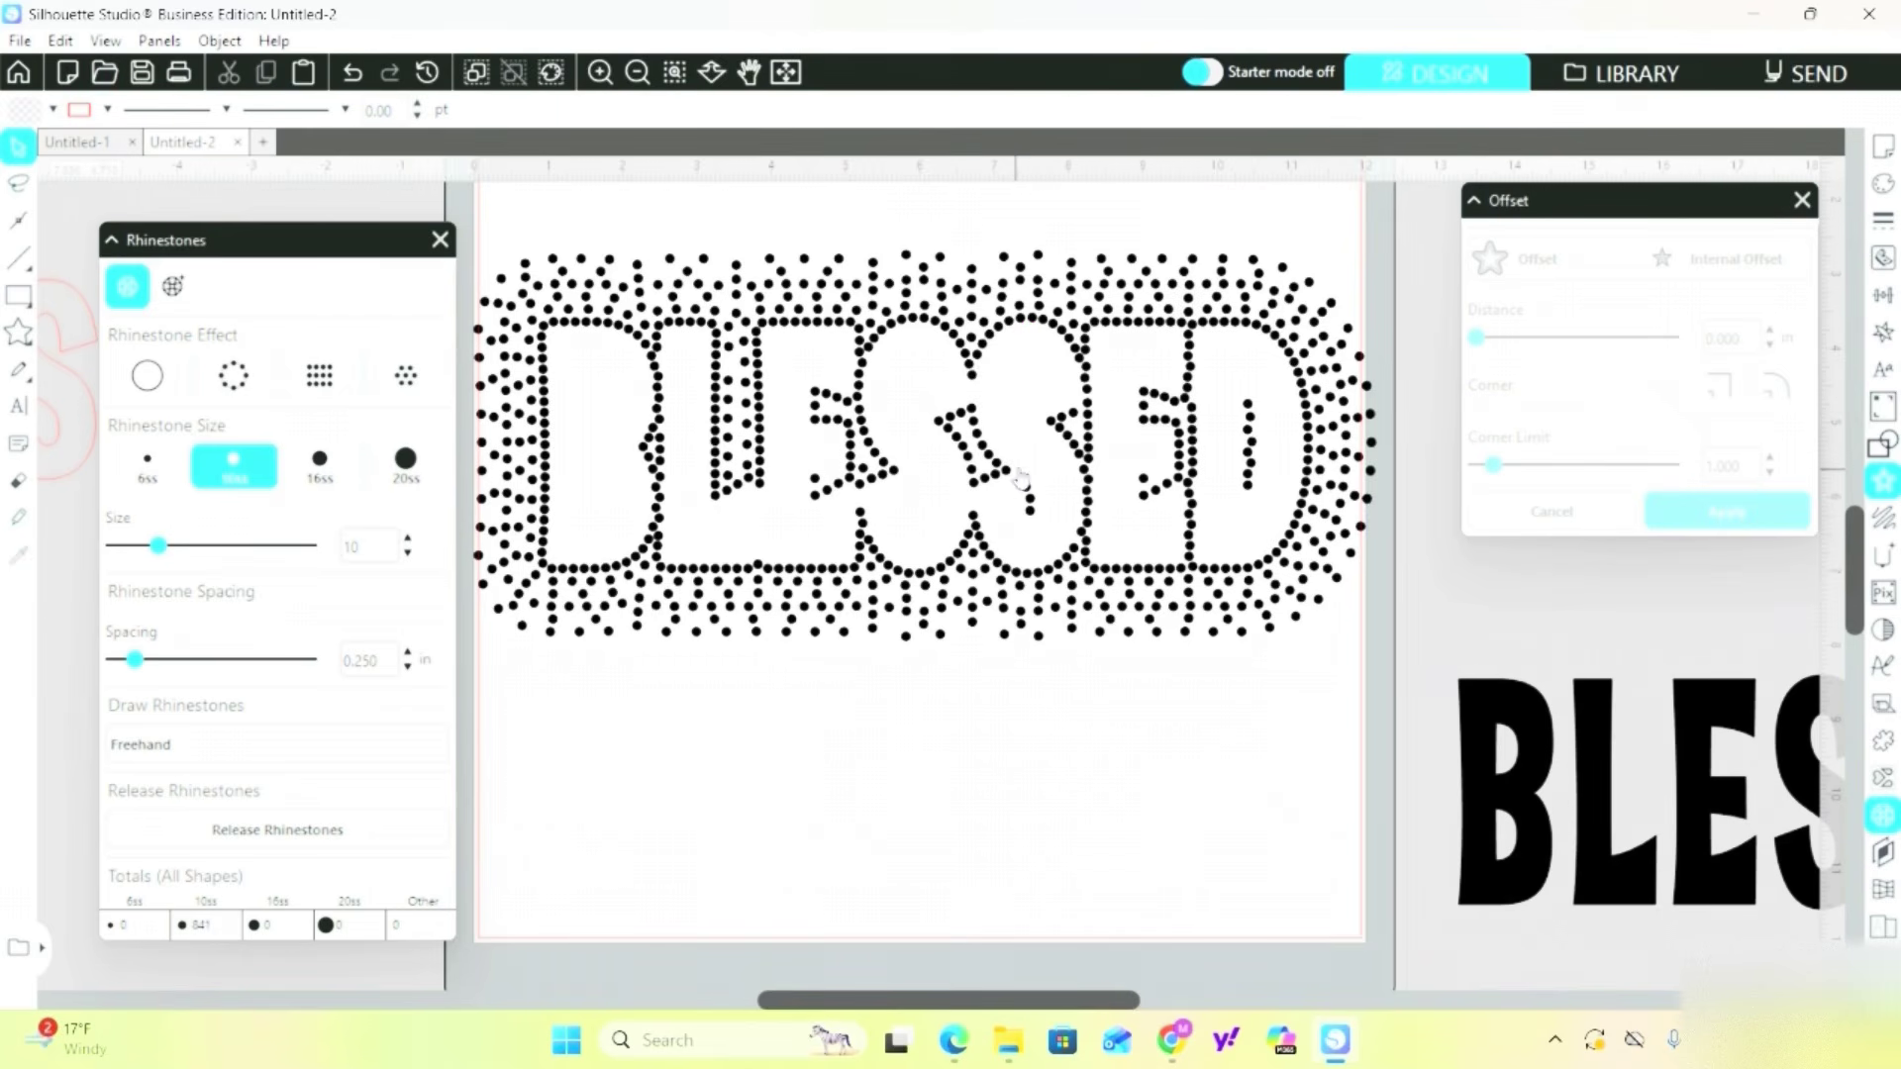
{"action": "left_click_drag", "start_coordinate": [1009, 471], "coordinate": [1042, 534]}
{"action": "key", "text": "Delete"}
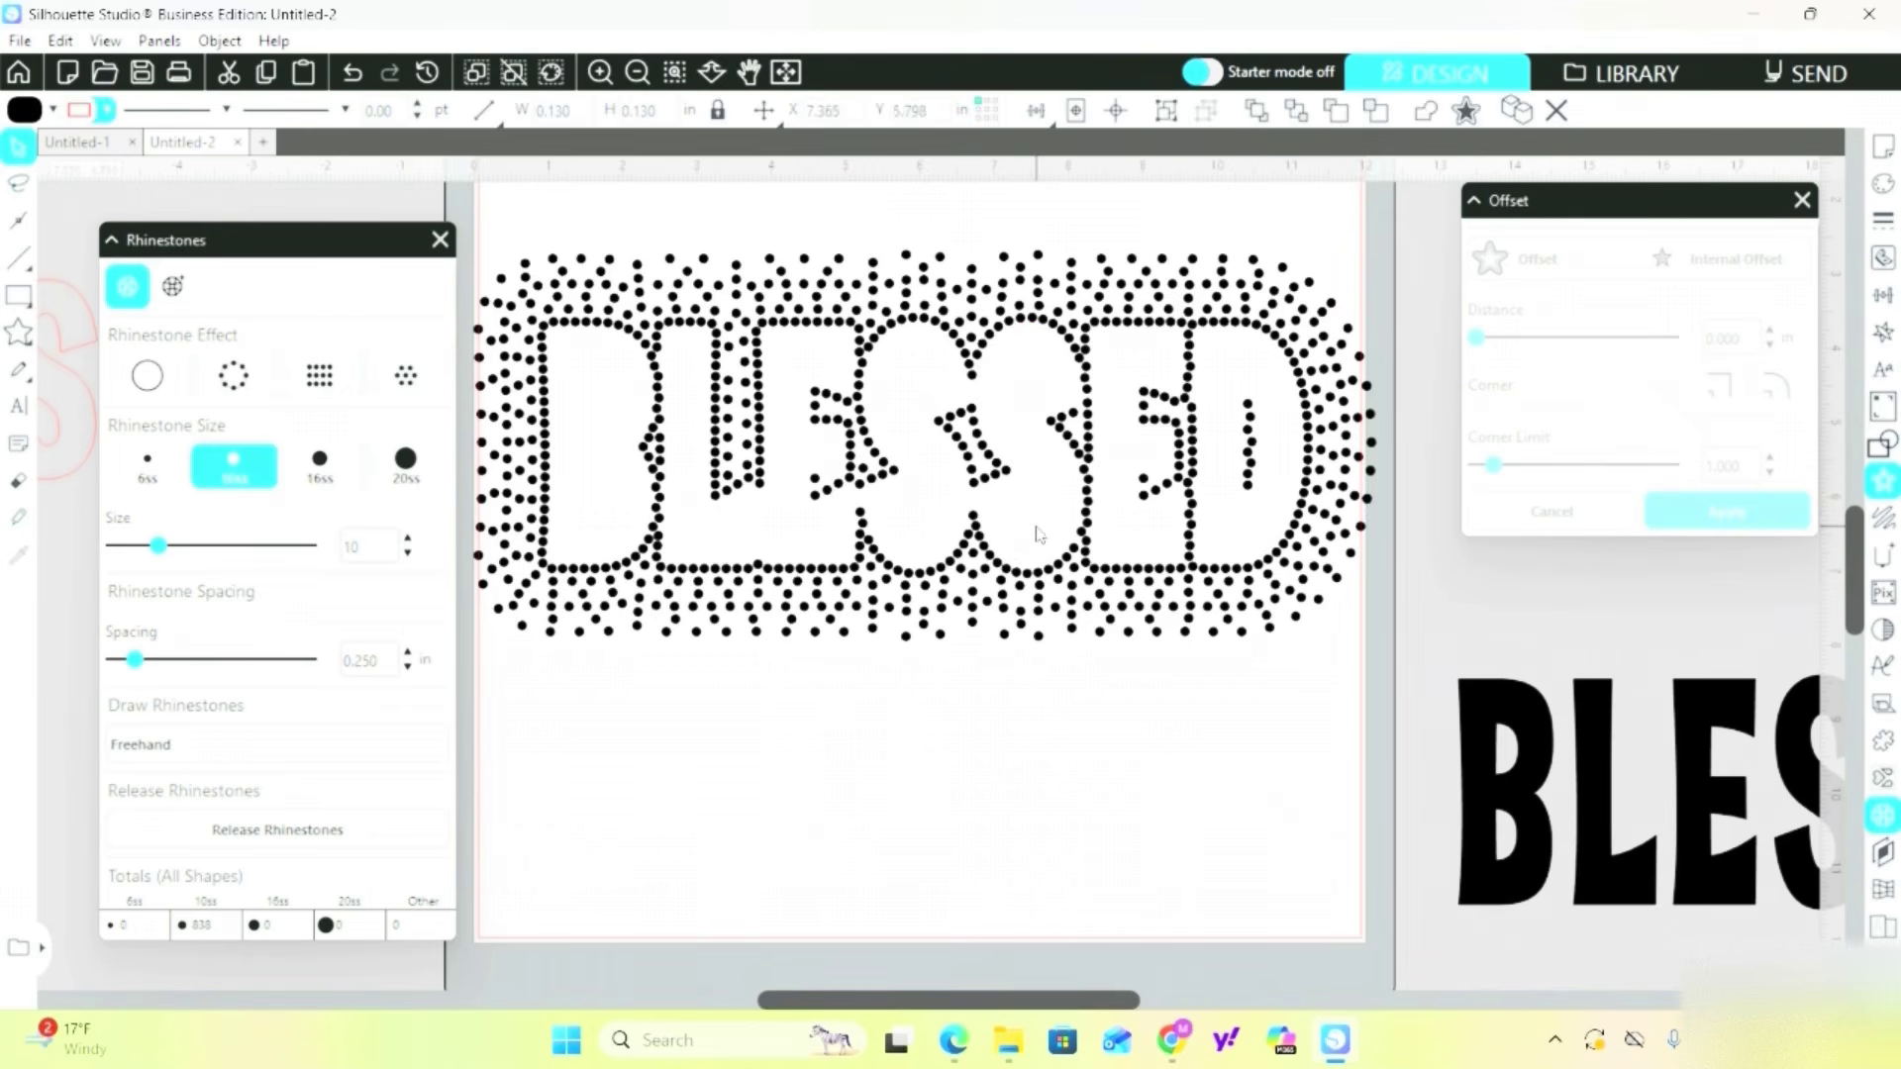
{"action": "left_click_drag", "start_coordinate": [1228, 391], "coordinate": [1253, 515]}
{"action": "key", "text": "Delete"}
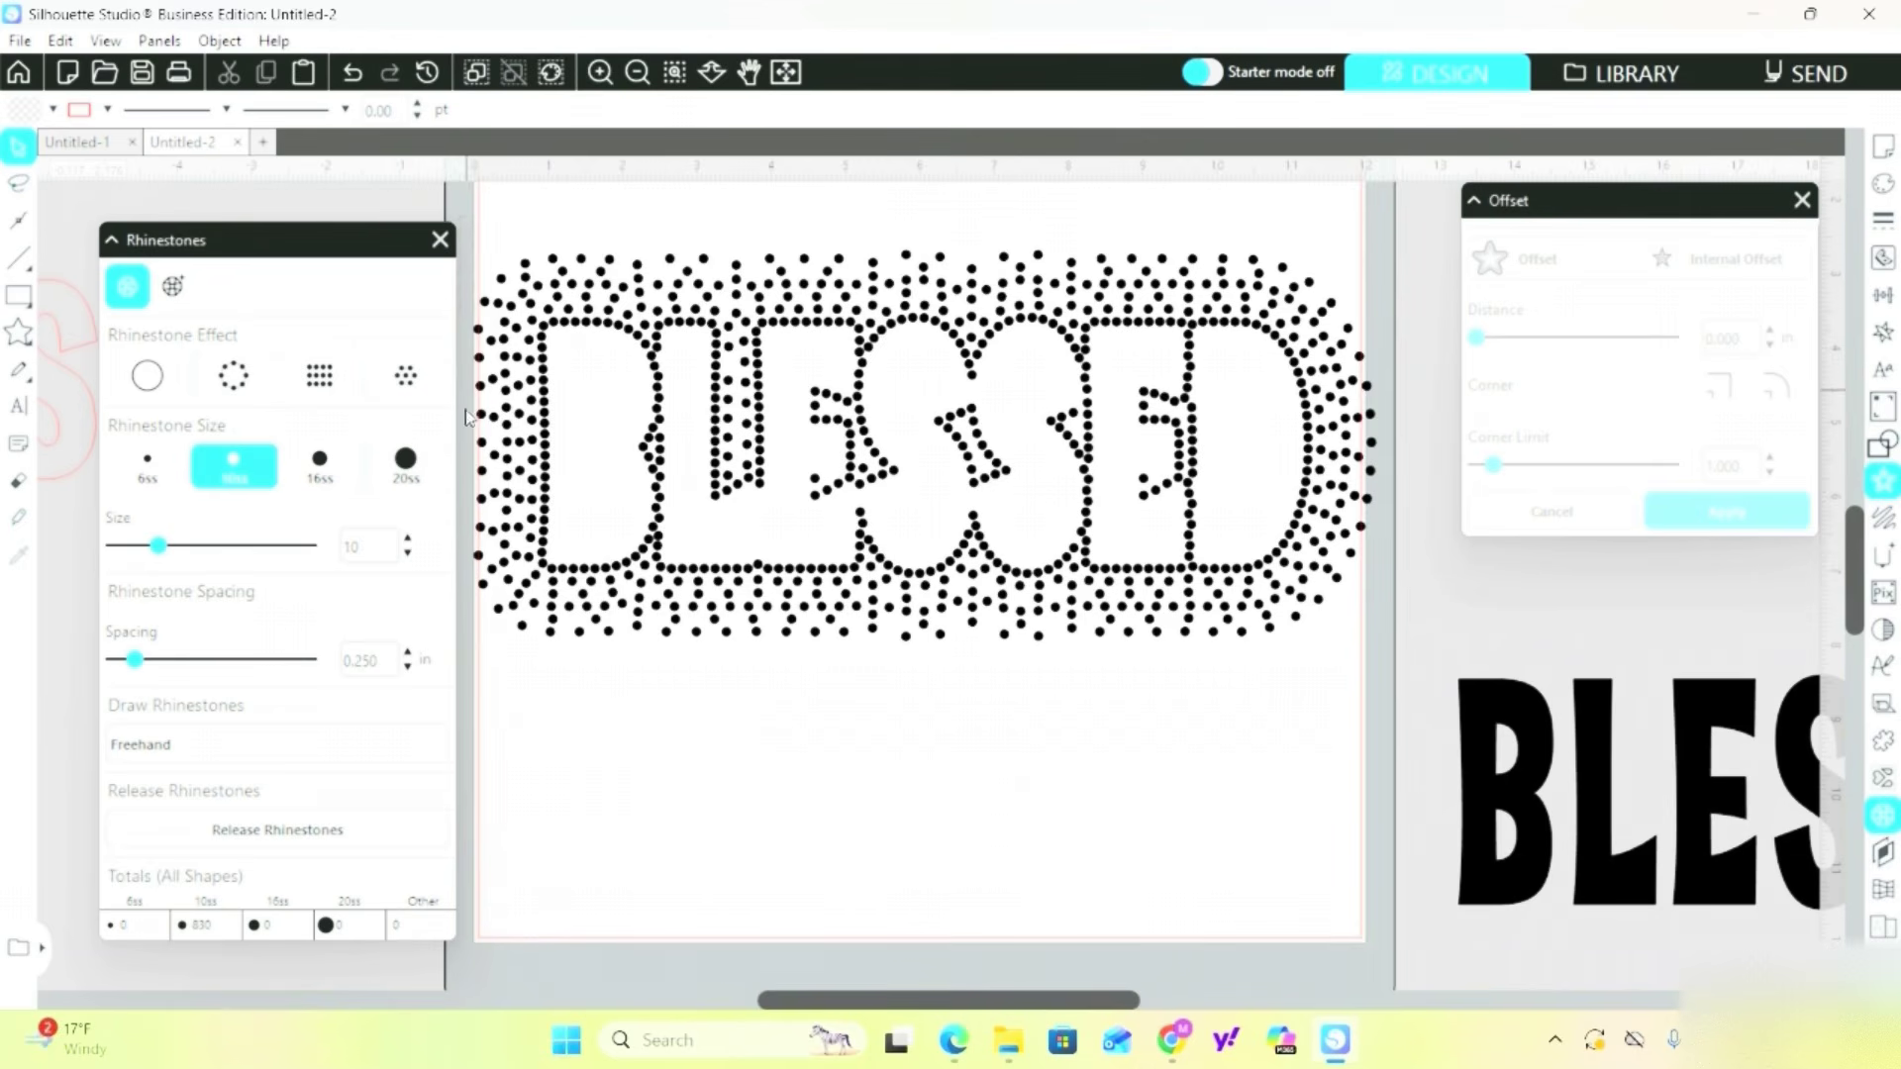
Group all the rhinestones of the BLESSED design and make them a compound path.
{"action": "left_click_drag", "start_coordinate": [464, 223], "coordinate": [1382, 670]}
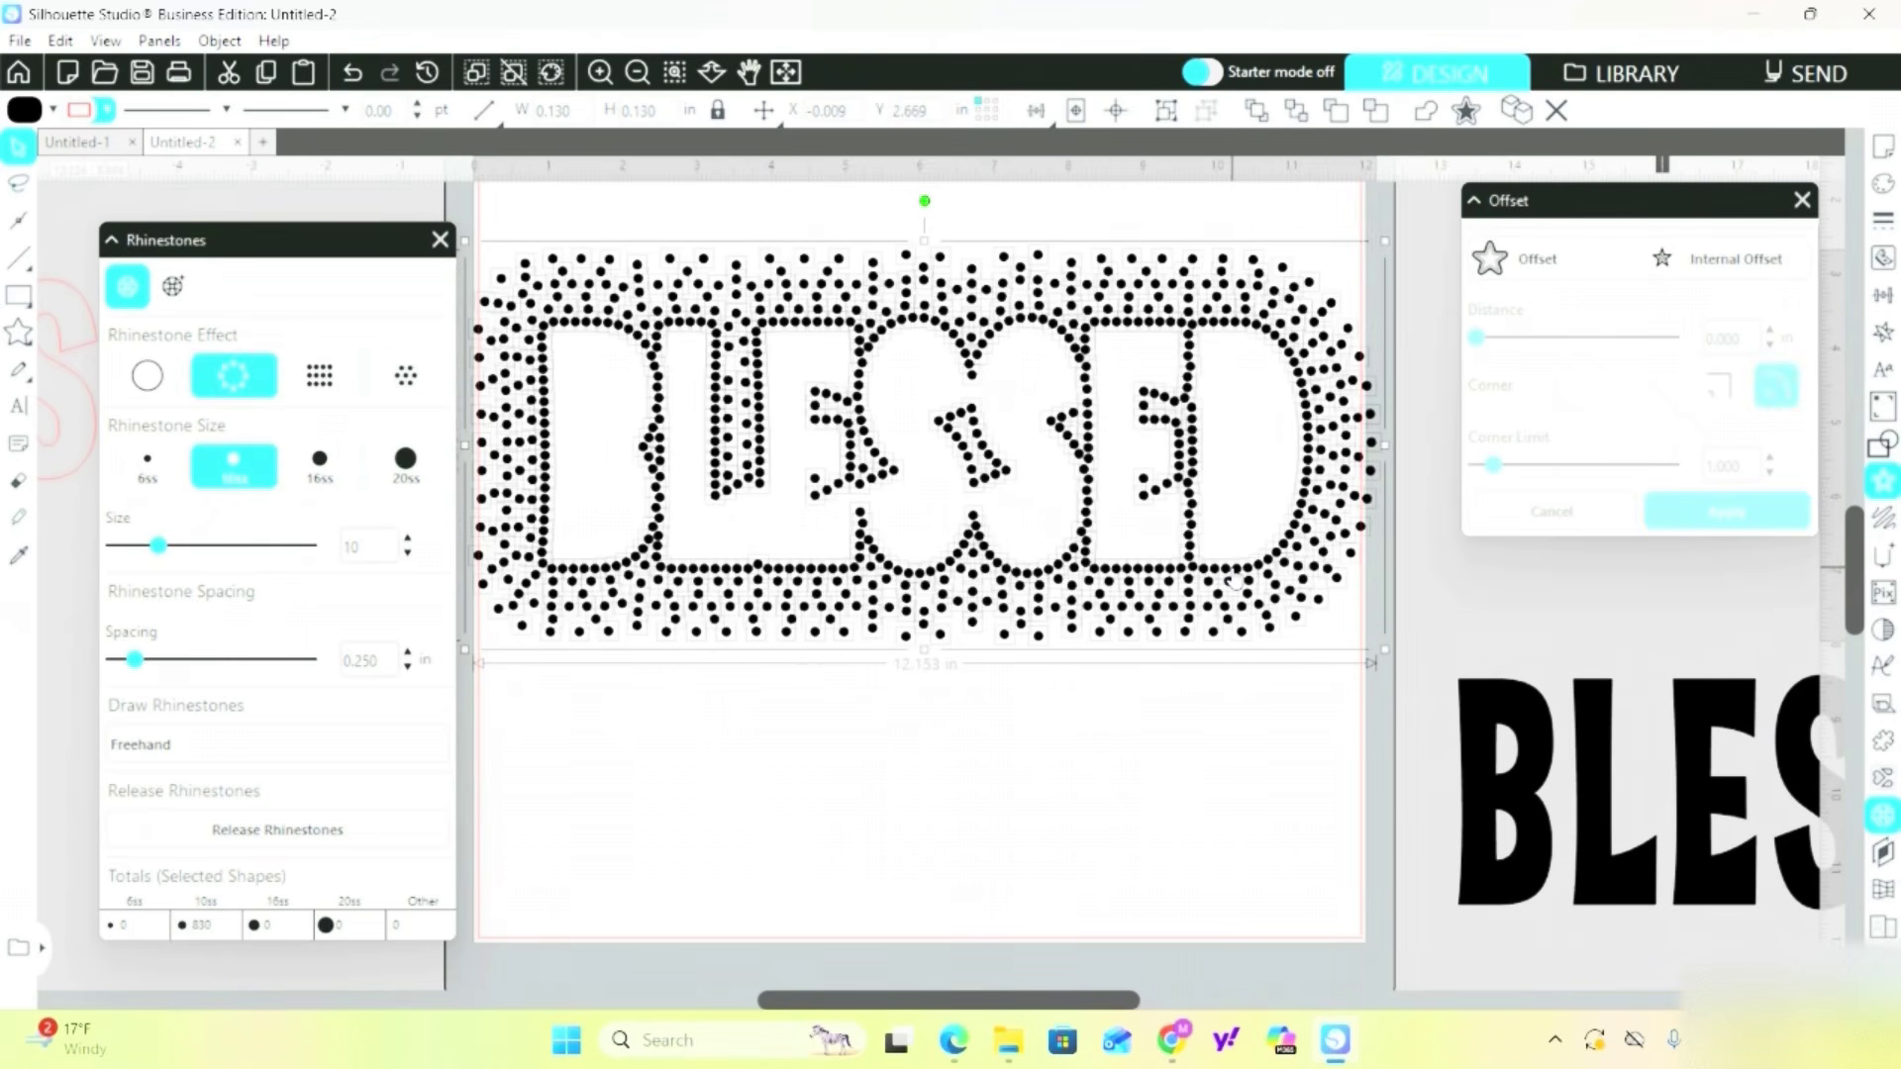
{"action": "right_click", "coordinate": [920, 403]}
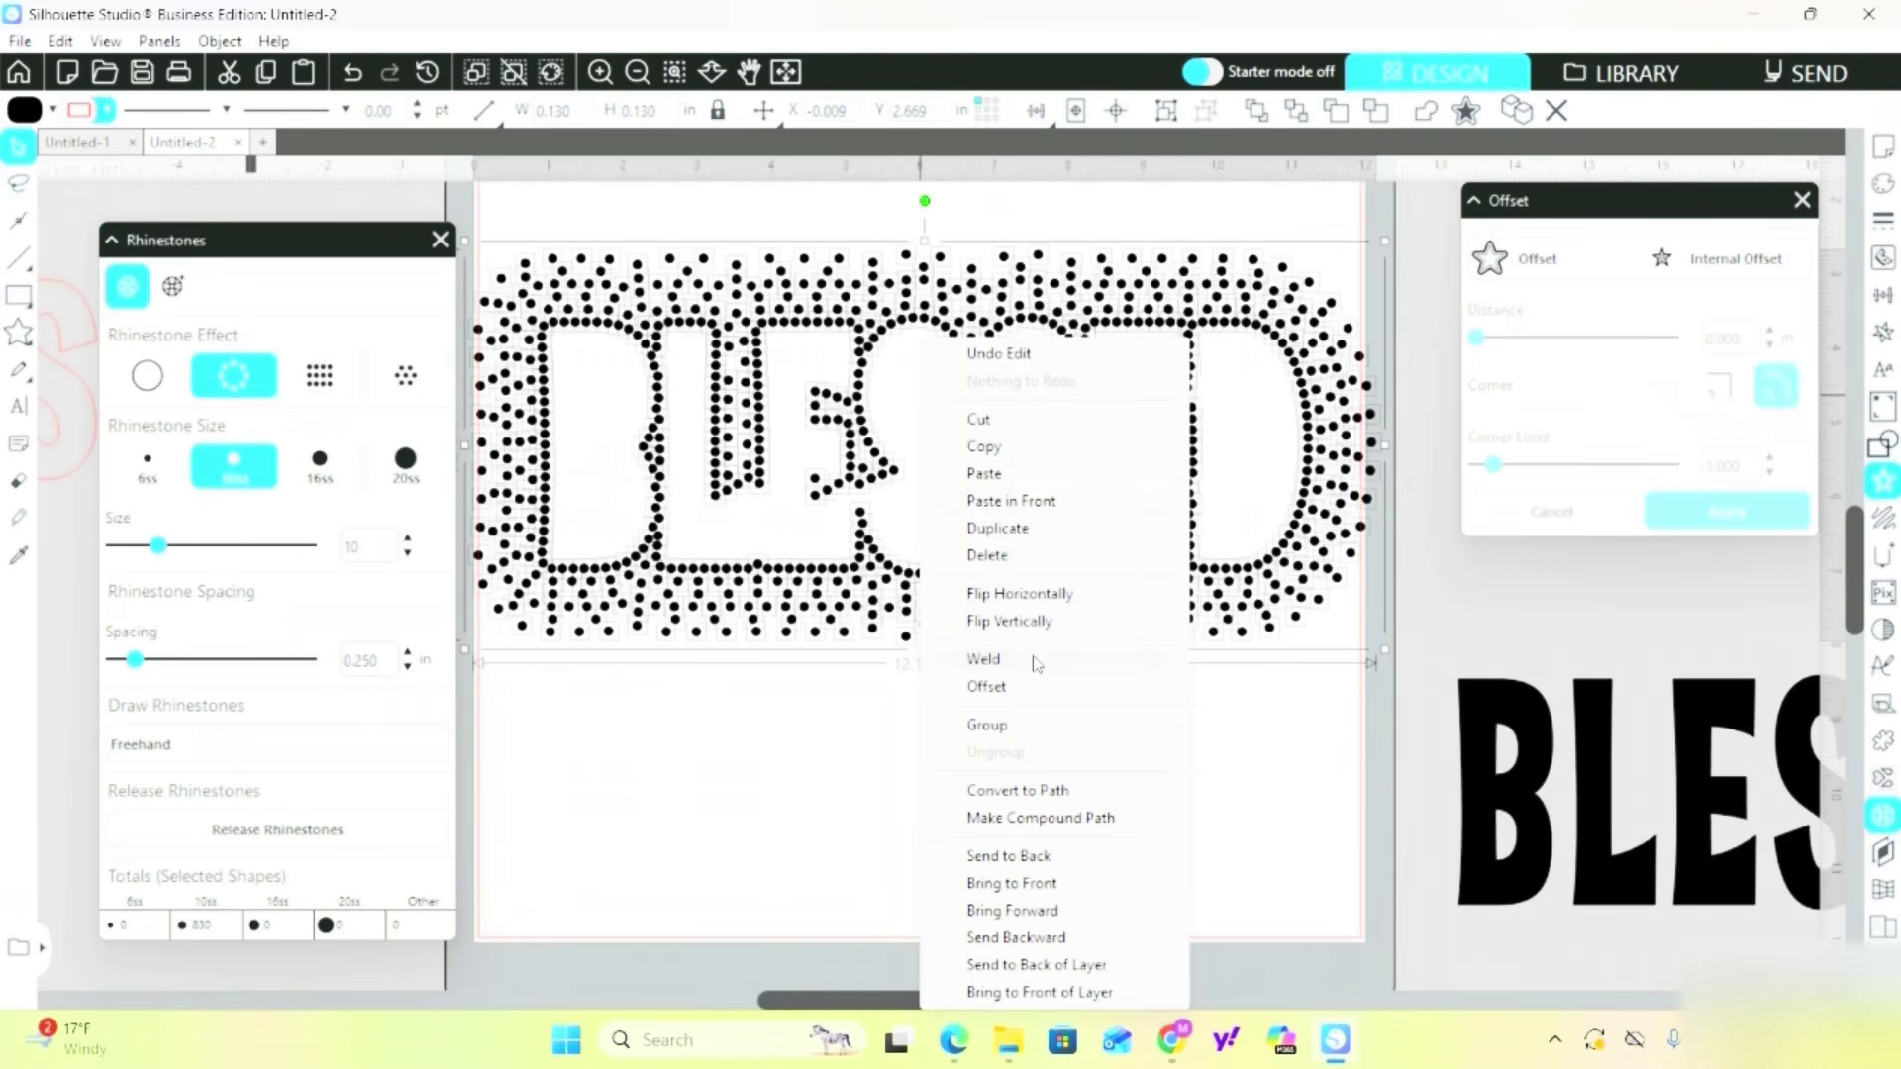
{"action": "left_click", "coordinate": [1023, 728]}
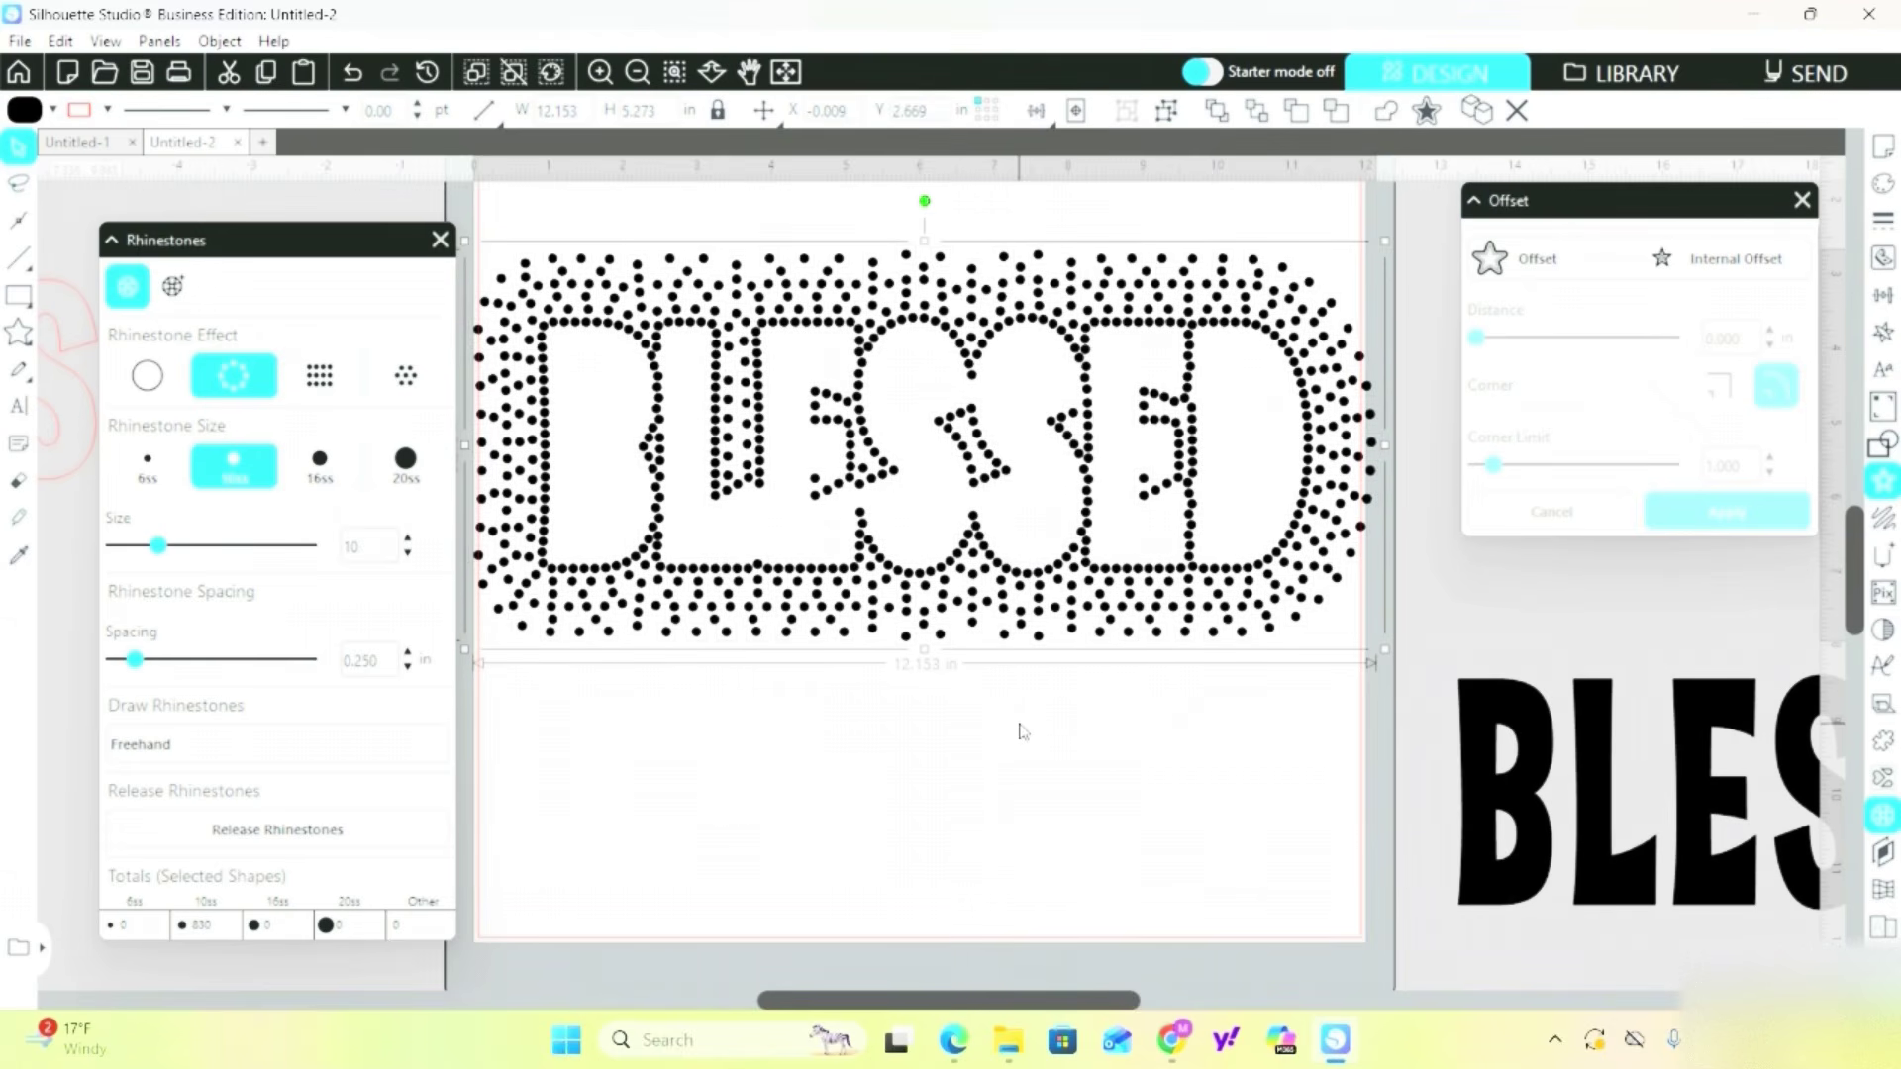
{"action": "right_click", "coordinate": [743, 388]}
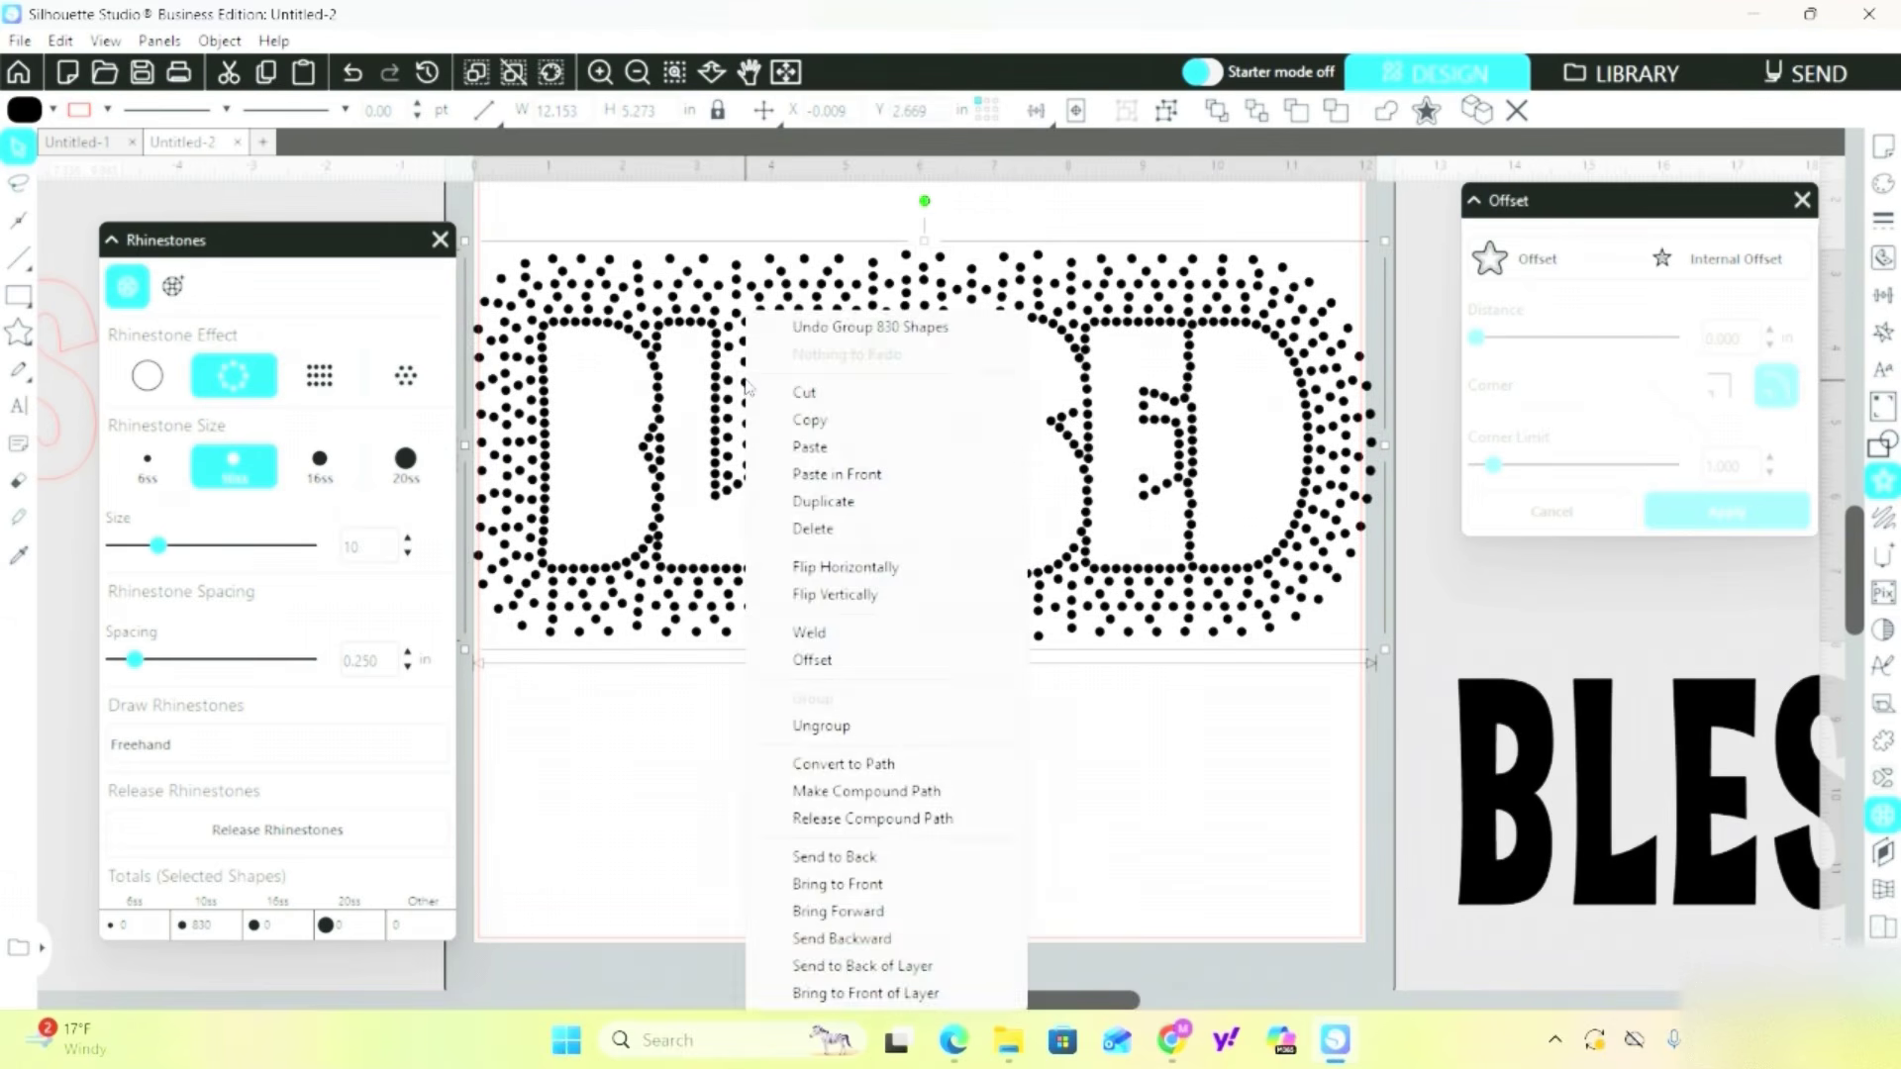
{"action": "left_click", "coordinate": [871, 798]}
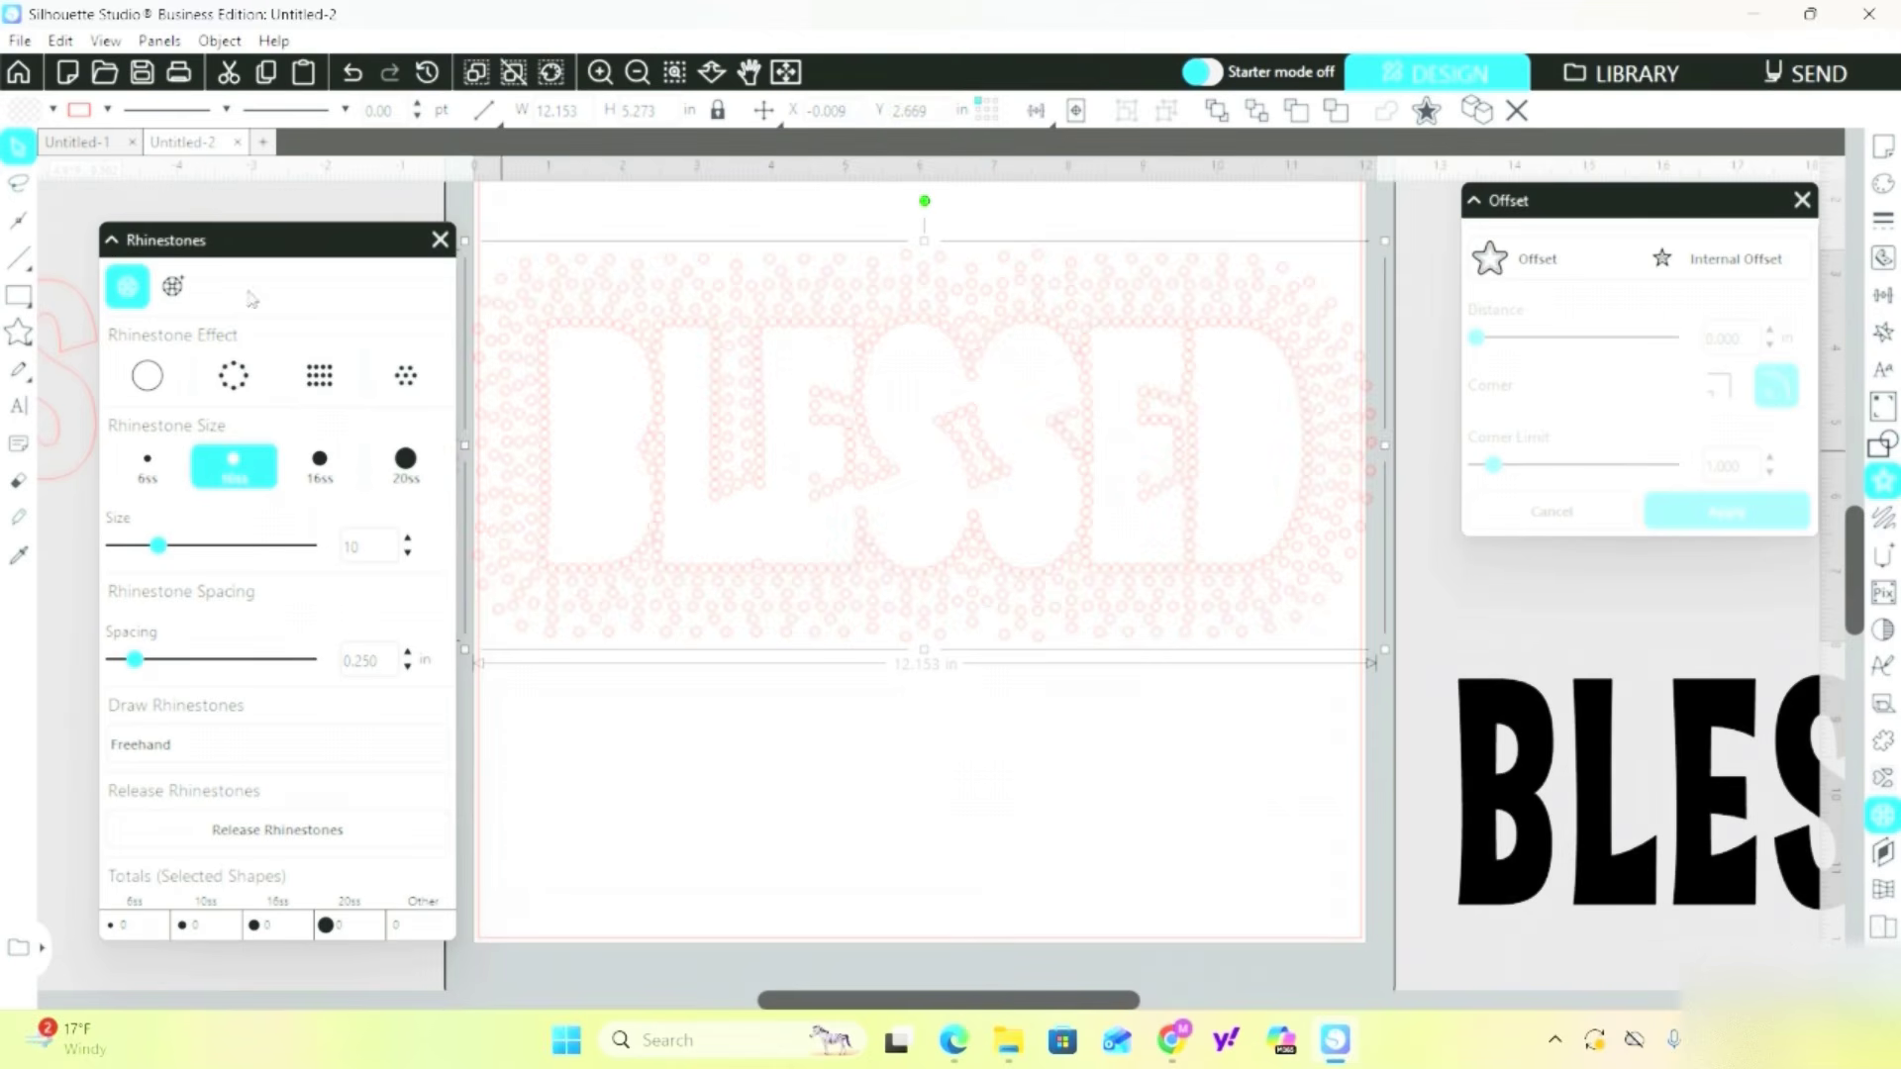
Fill the BLESSED rhinestone compound path with red and move the Rhinestones panel clear of the artwork.
{"action": "left_click", "coordinate": [50, 111]}
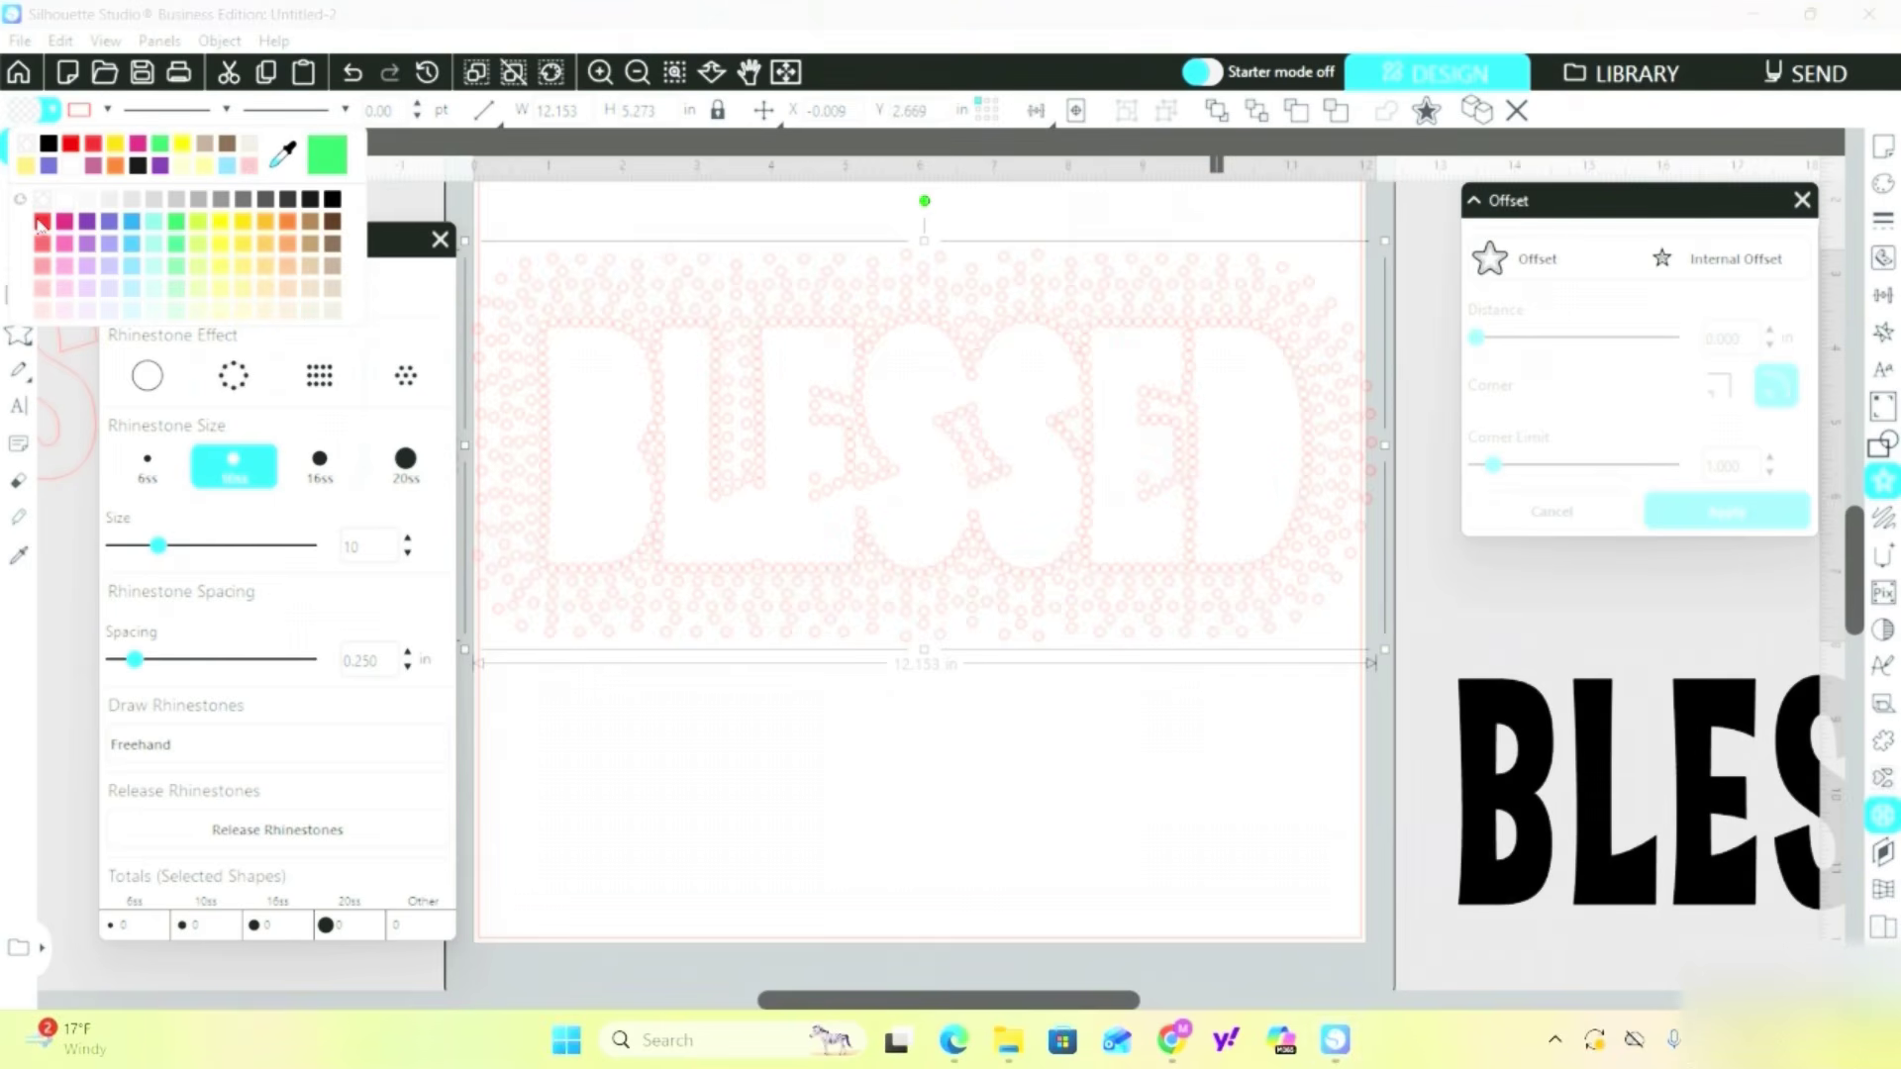
{"action": "left_click", "coordinate": [40, 225]}
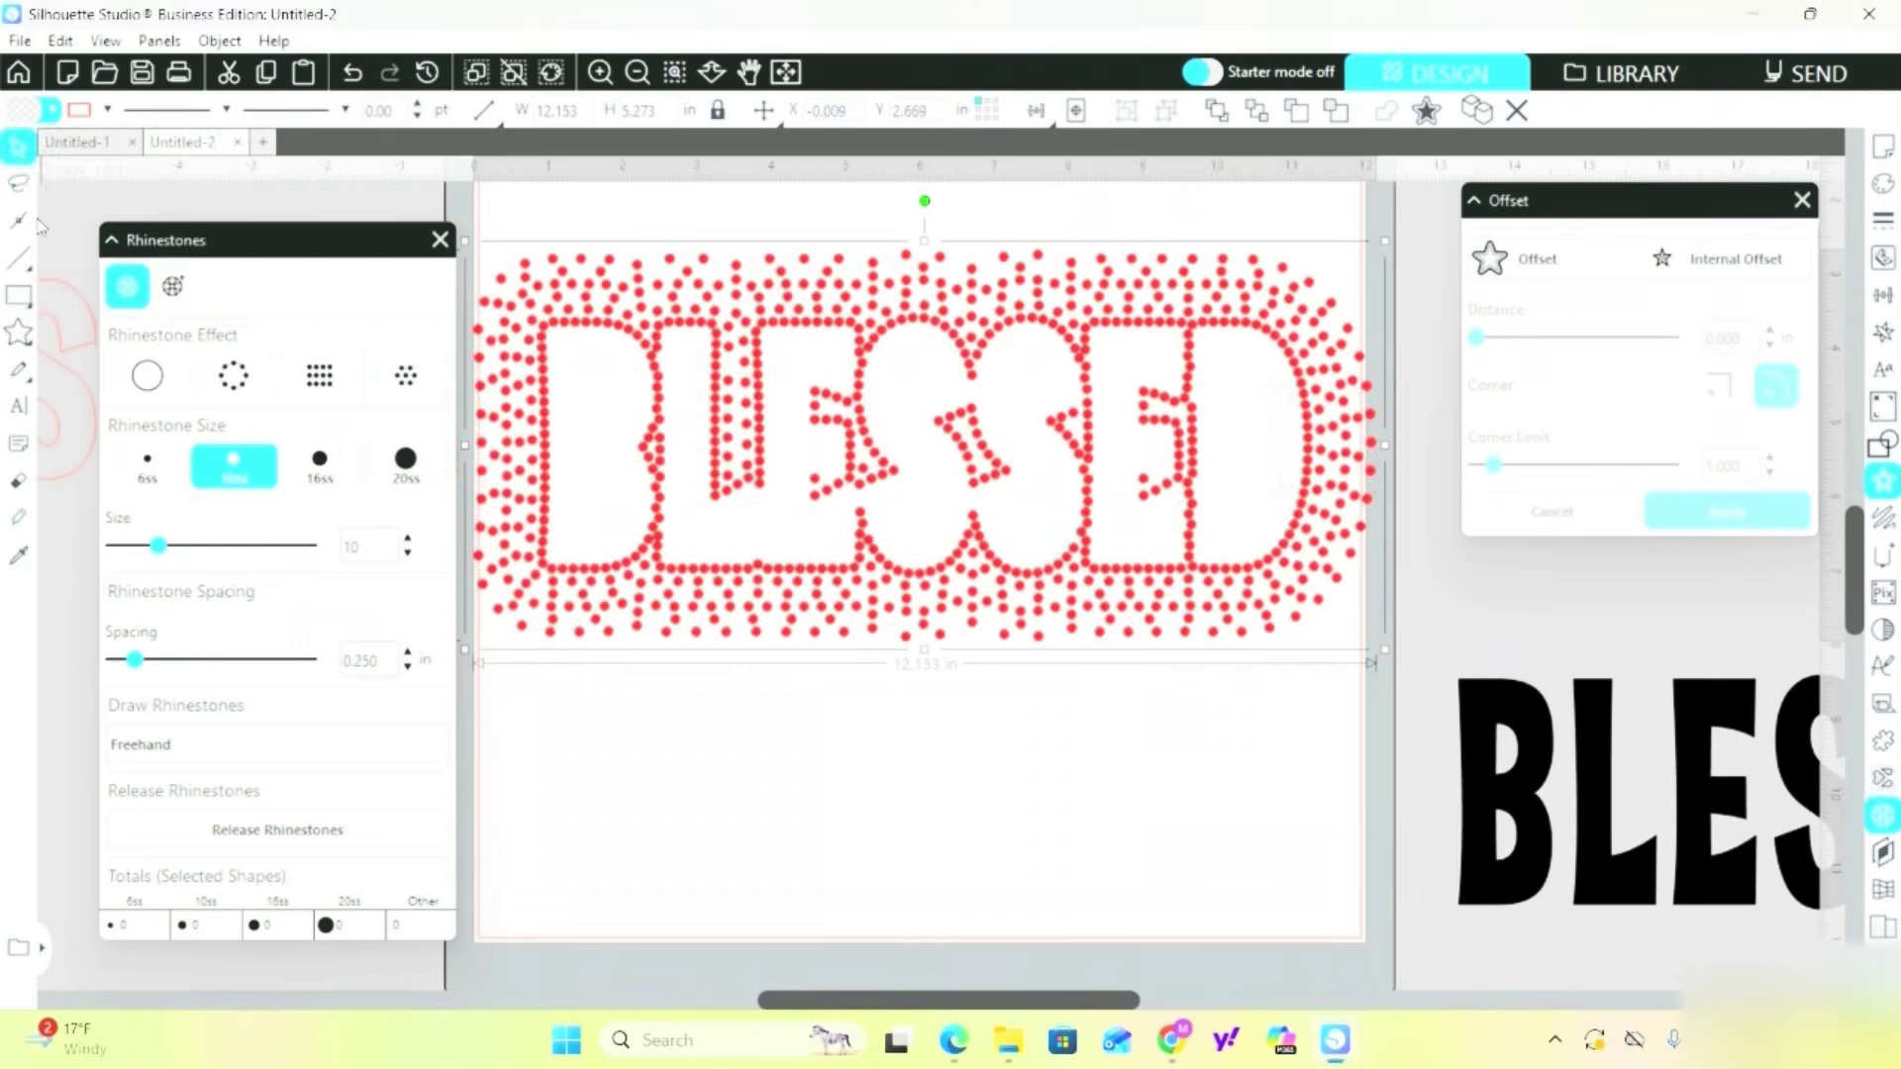
{"action": "left_click", "coordinate": [106, 113]}
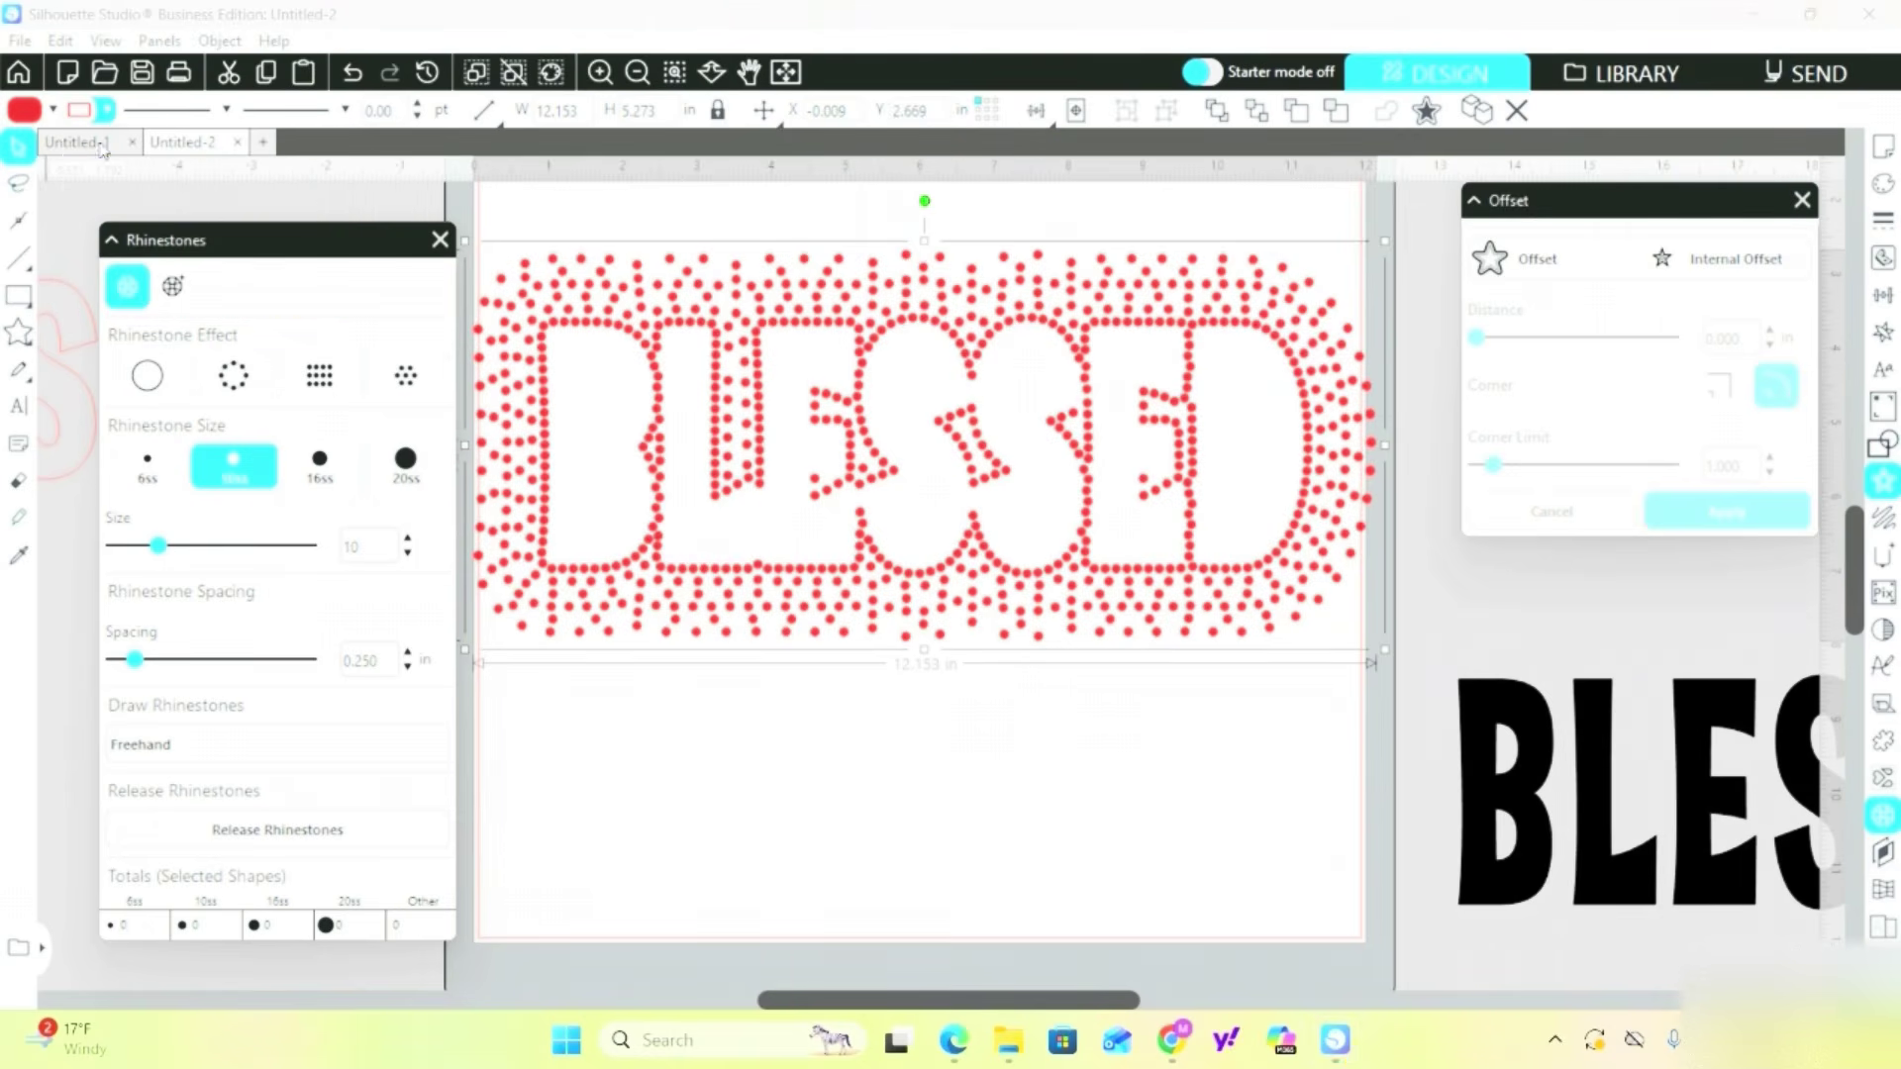
{"action": "left_click_drag", "start_coordinate": [320, 240], "coordinate": [250, 789]}
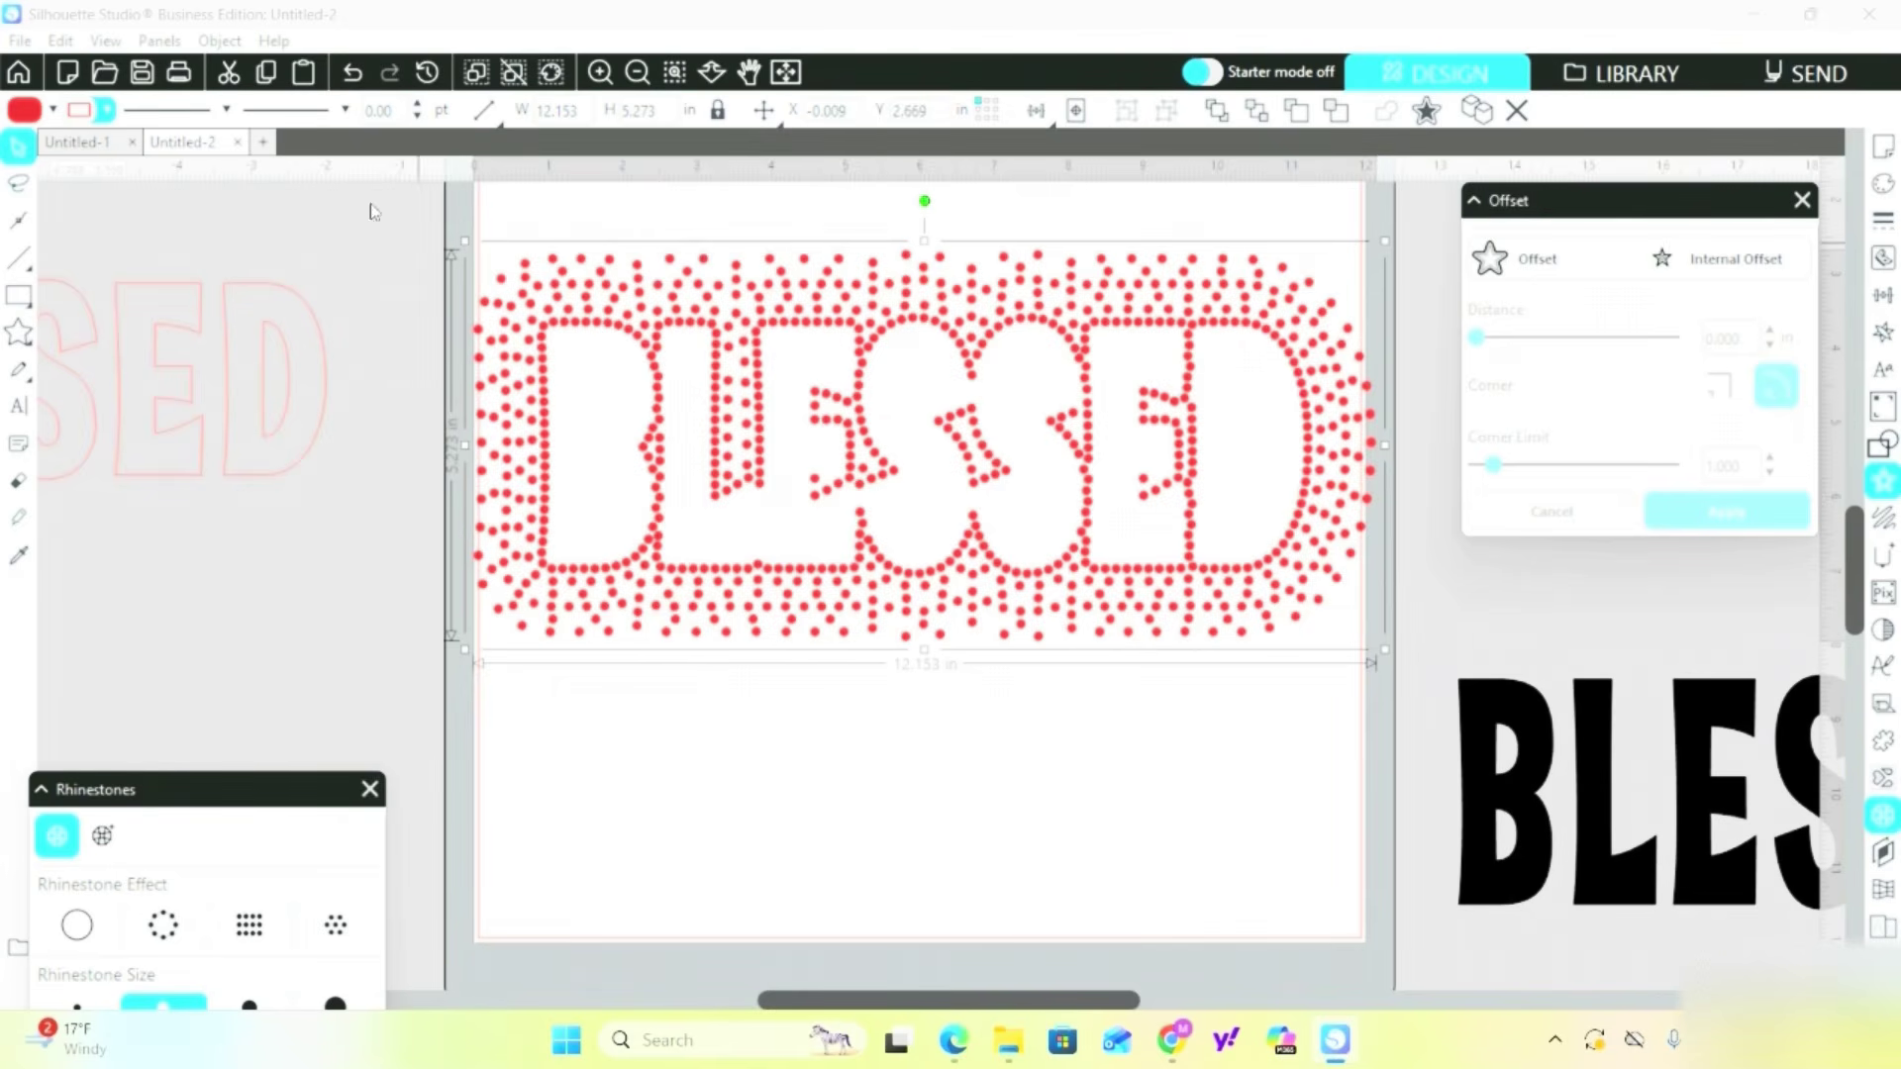
Save the selected rhinestone design to the hard drive as an SVG named "Blessed Rhinestone Ebroidery" in the Silhouette Rhinestone Designs folder.
{"action": "left_click", "coordinate": [19, 43]}
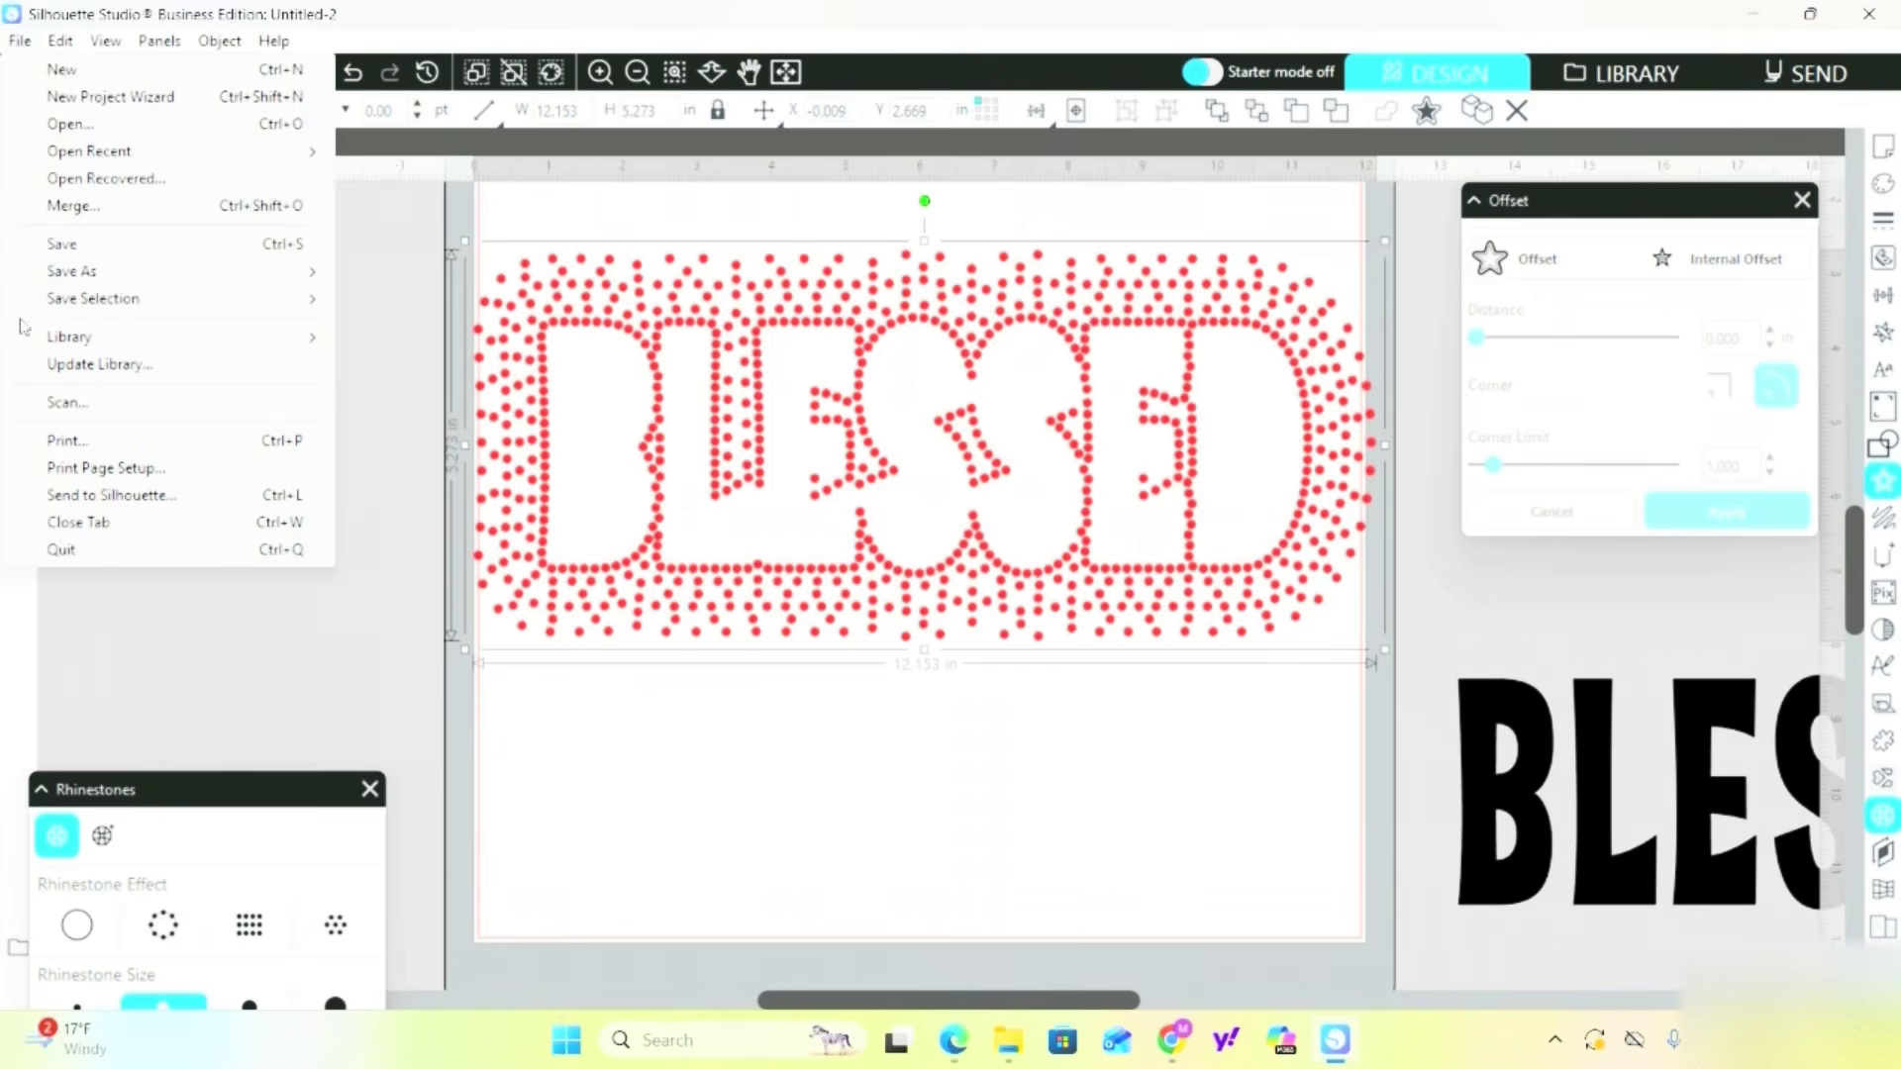
{"action": "mouse_move", "coordinate": [99, 297]}
{"action": "left_click", "coordinate": [411, 299]}
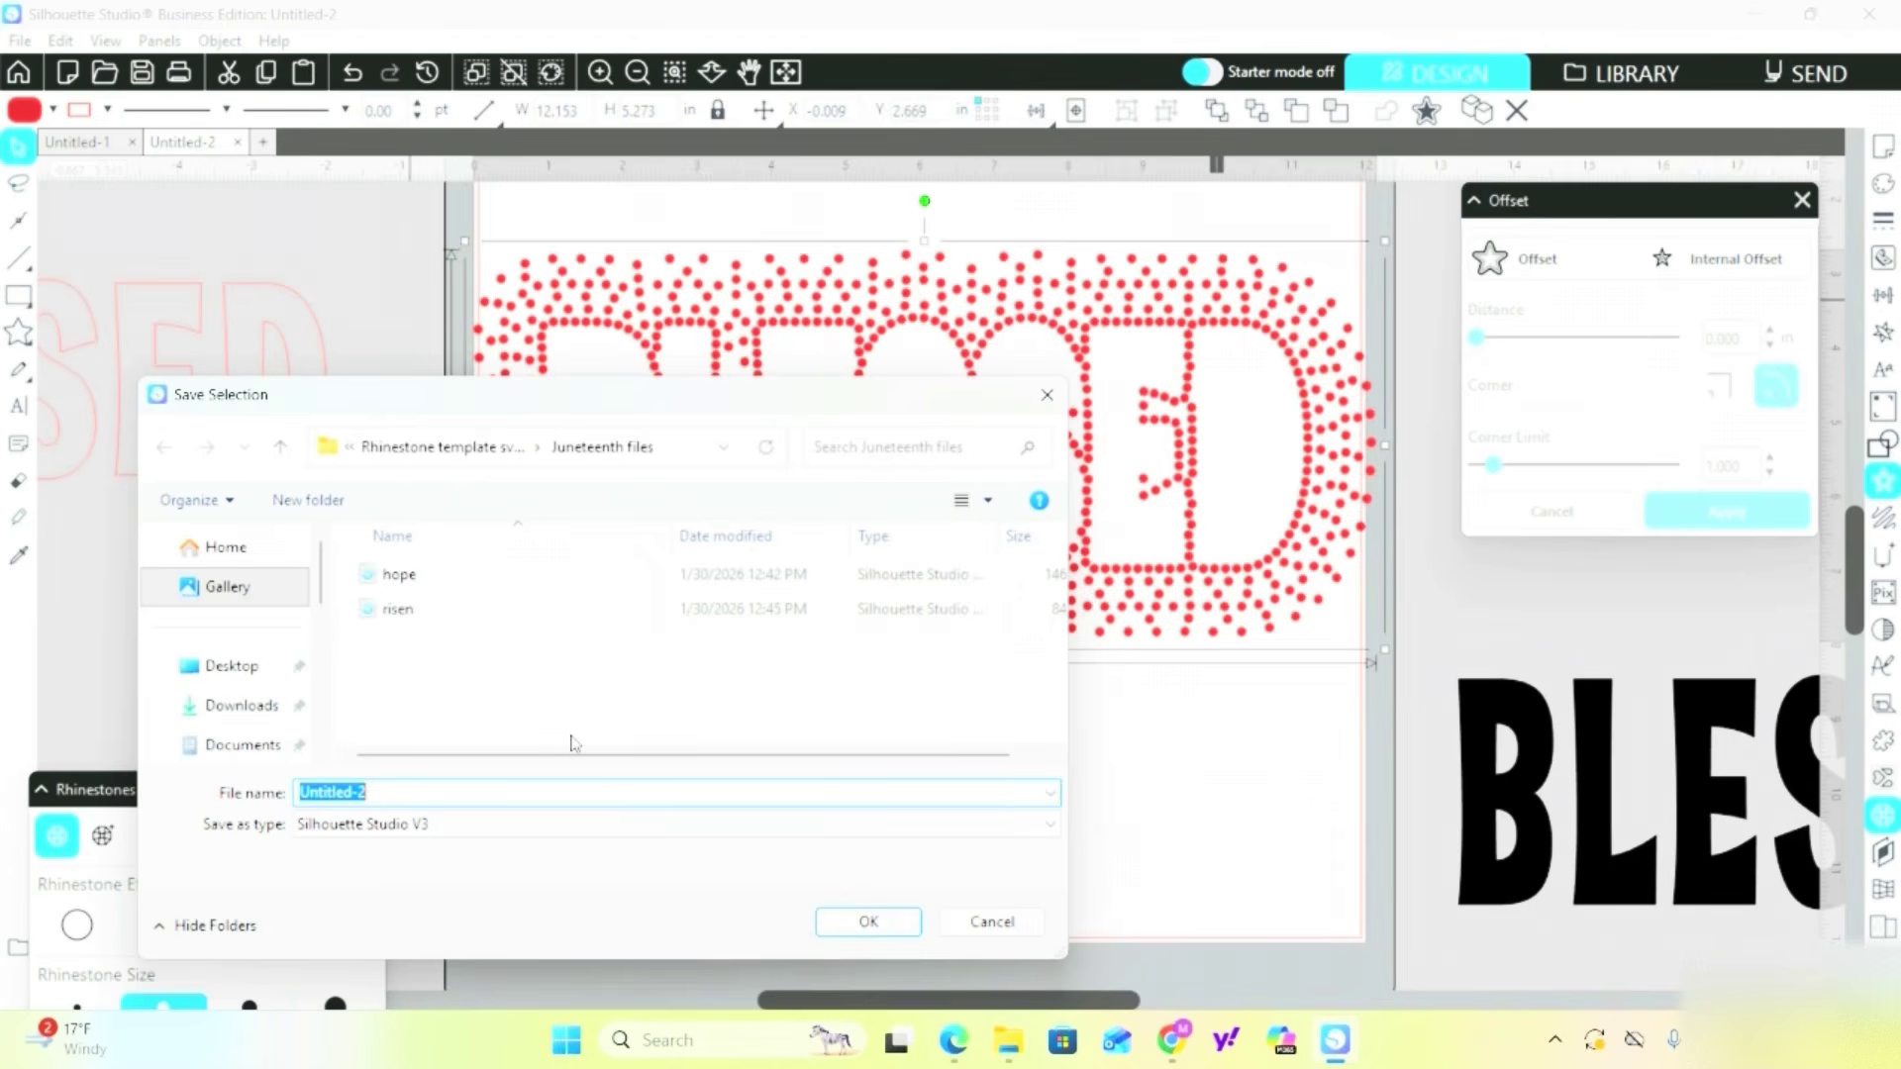
{"action": "left_click", "coordinate": [280, 450]}
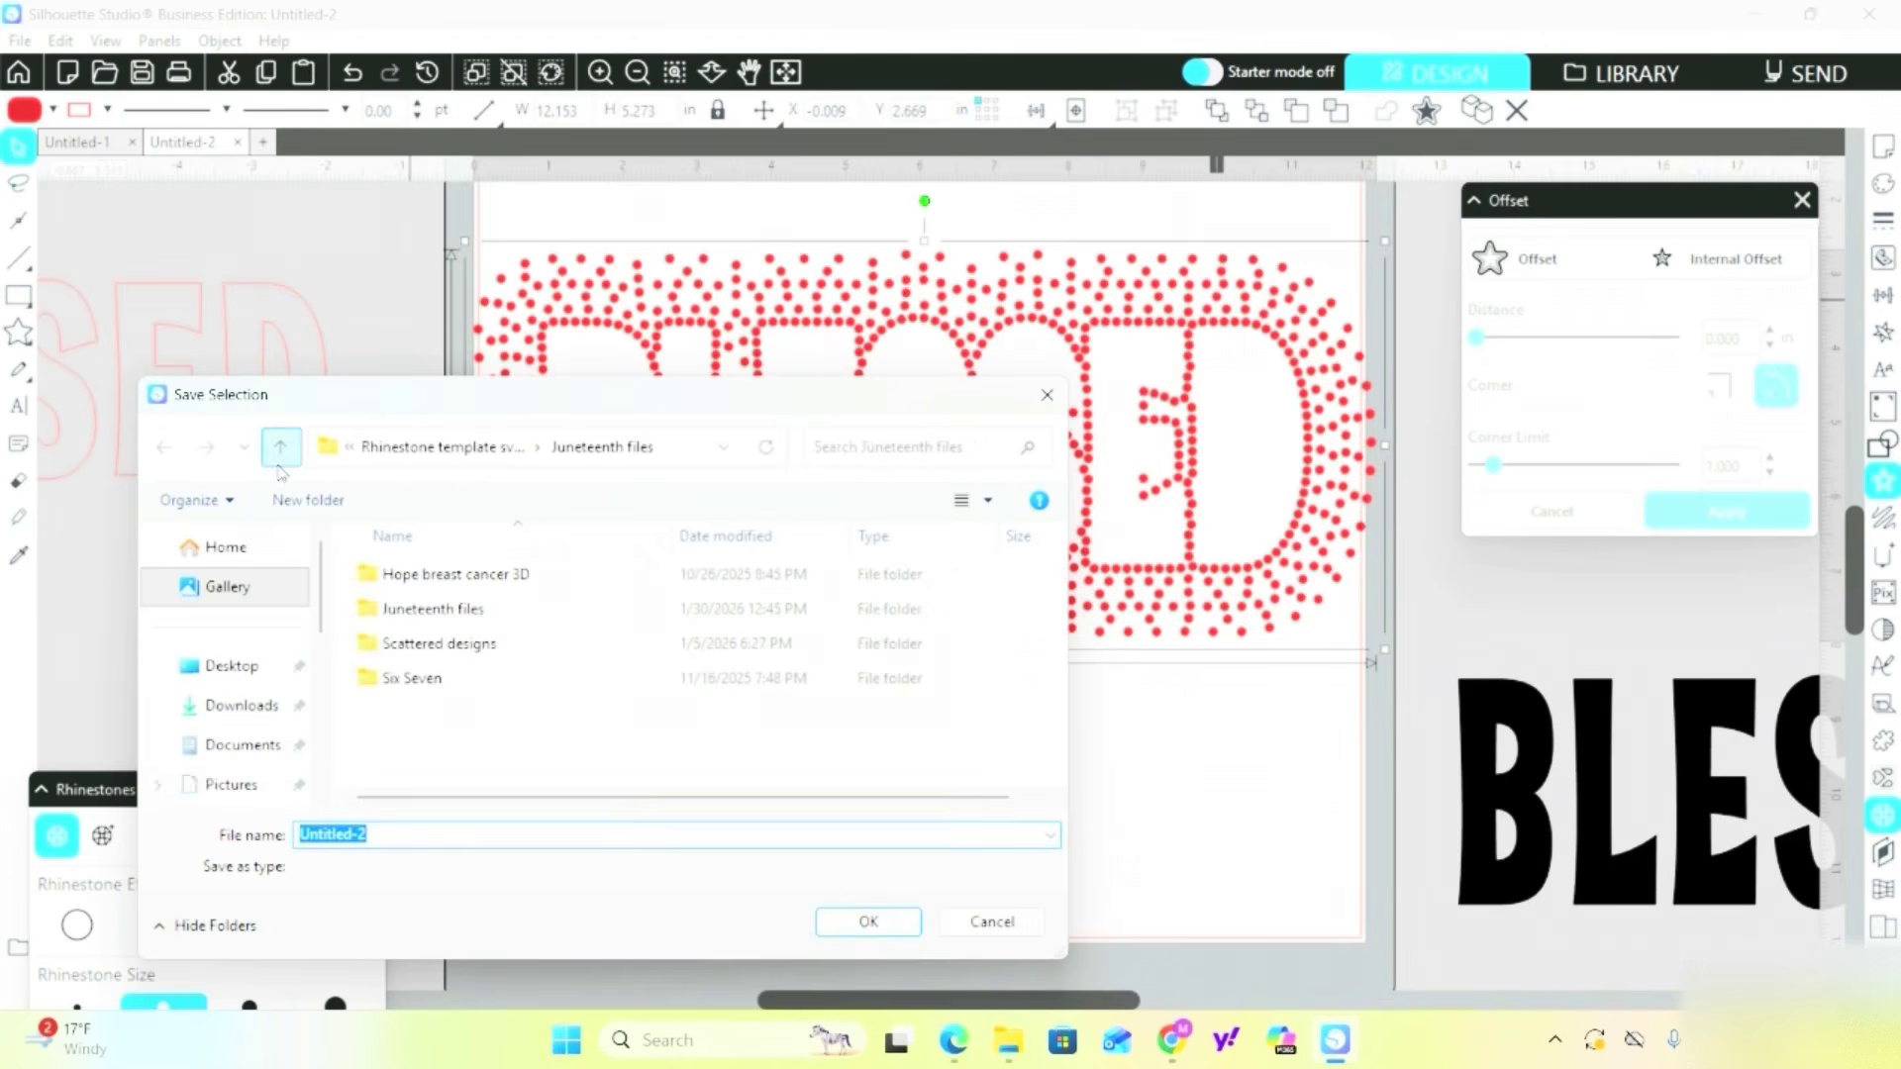
{"action": "left_click", "coordinate": [280, 456]}
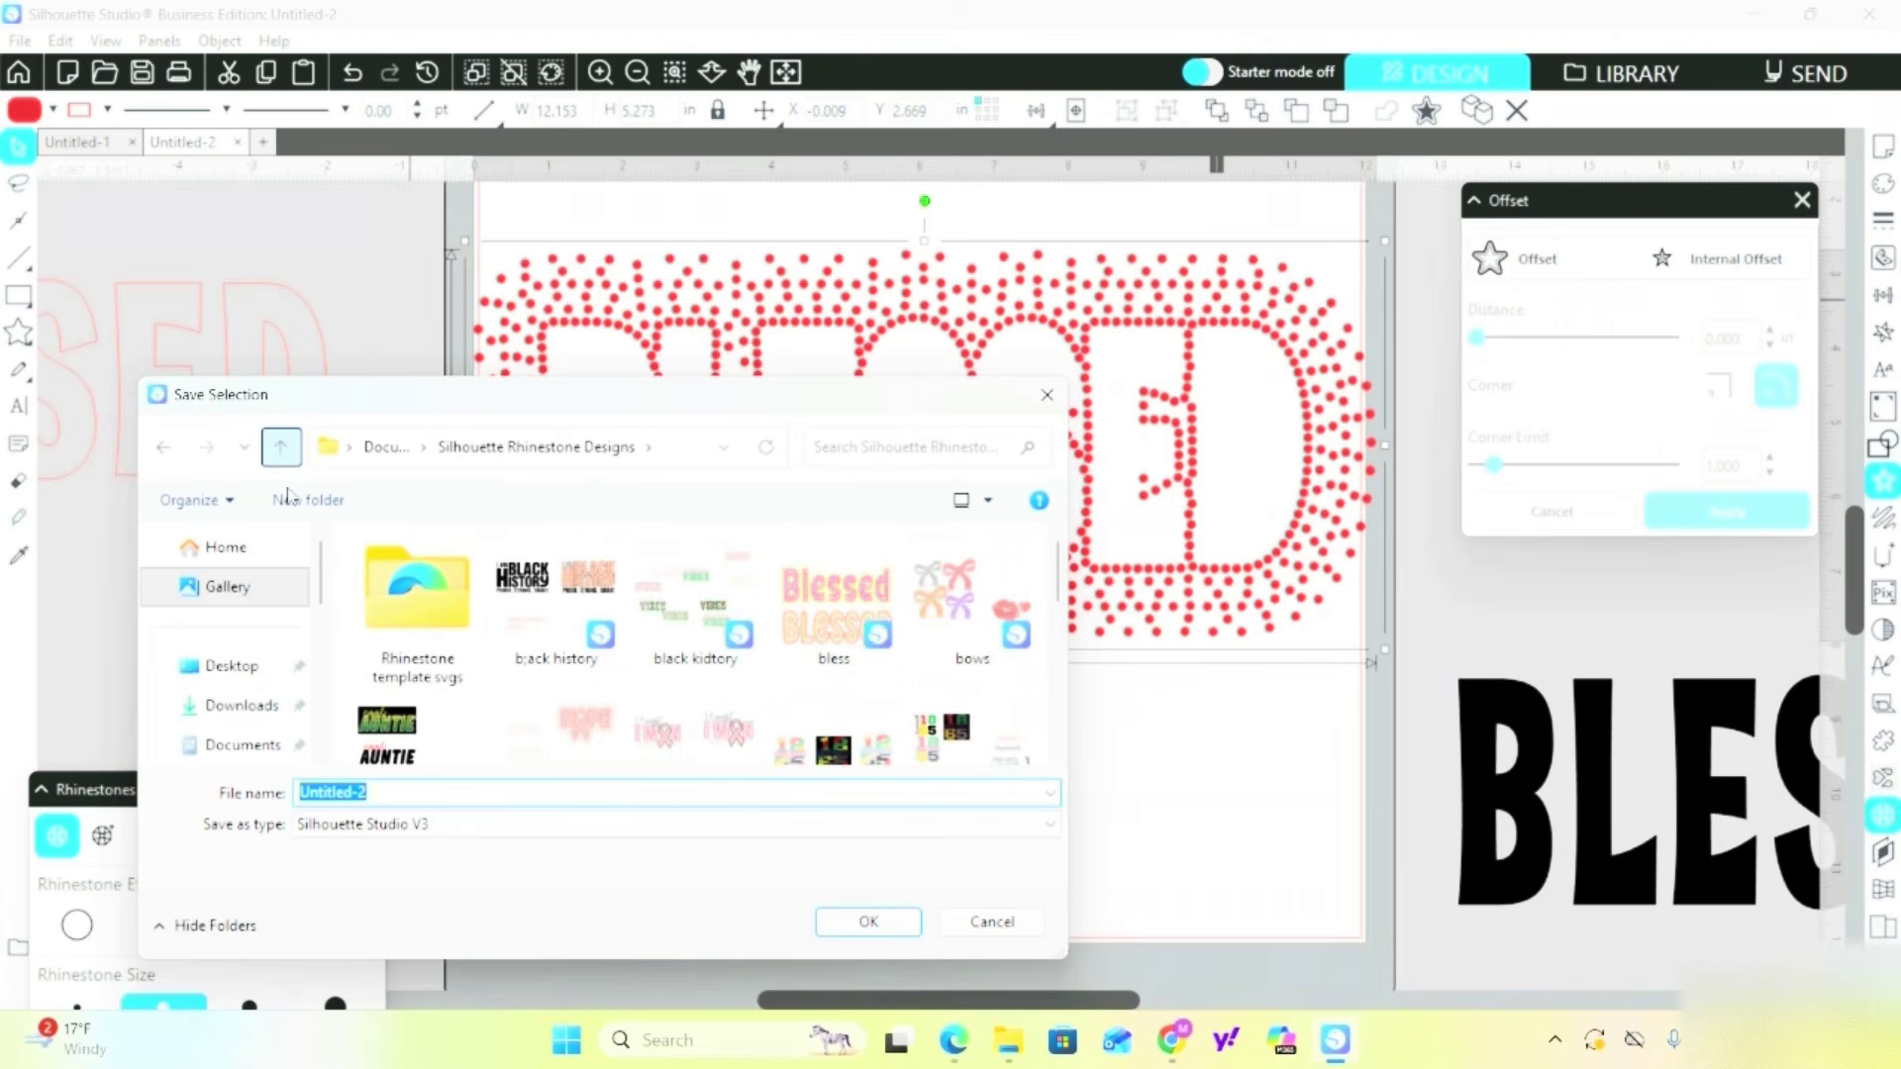
{"action": "type", "text": "B"}
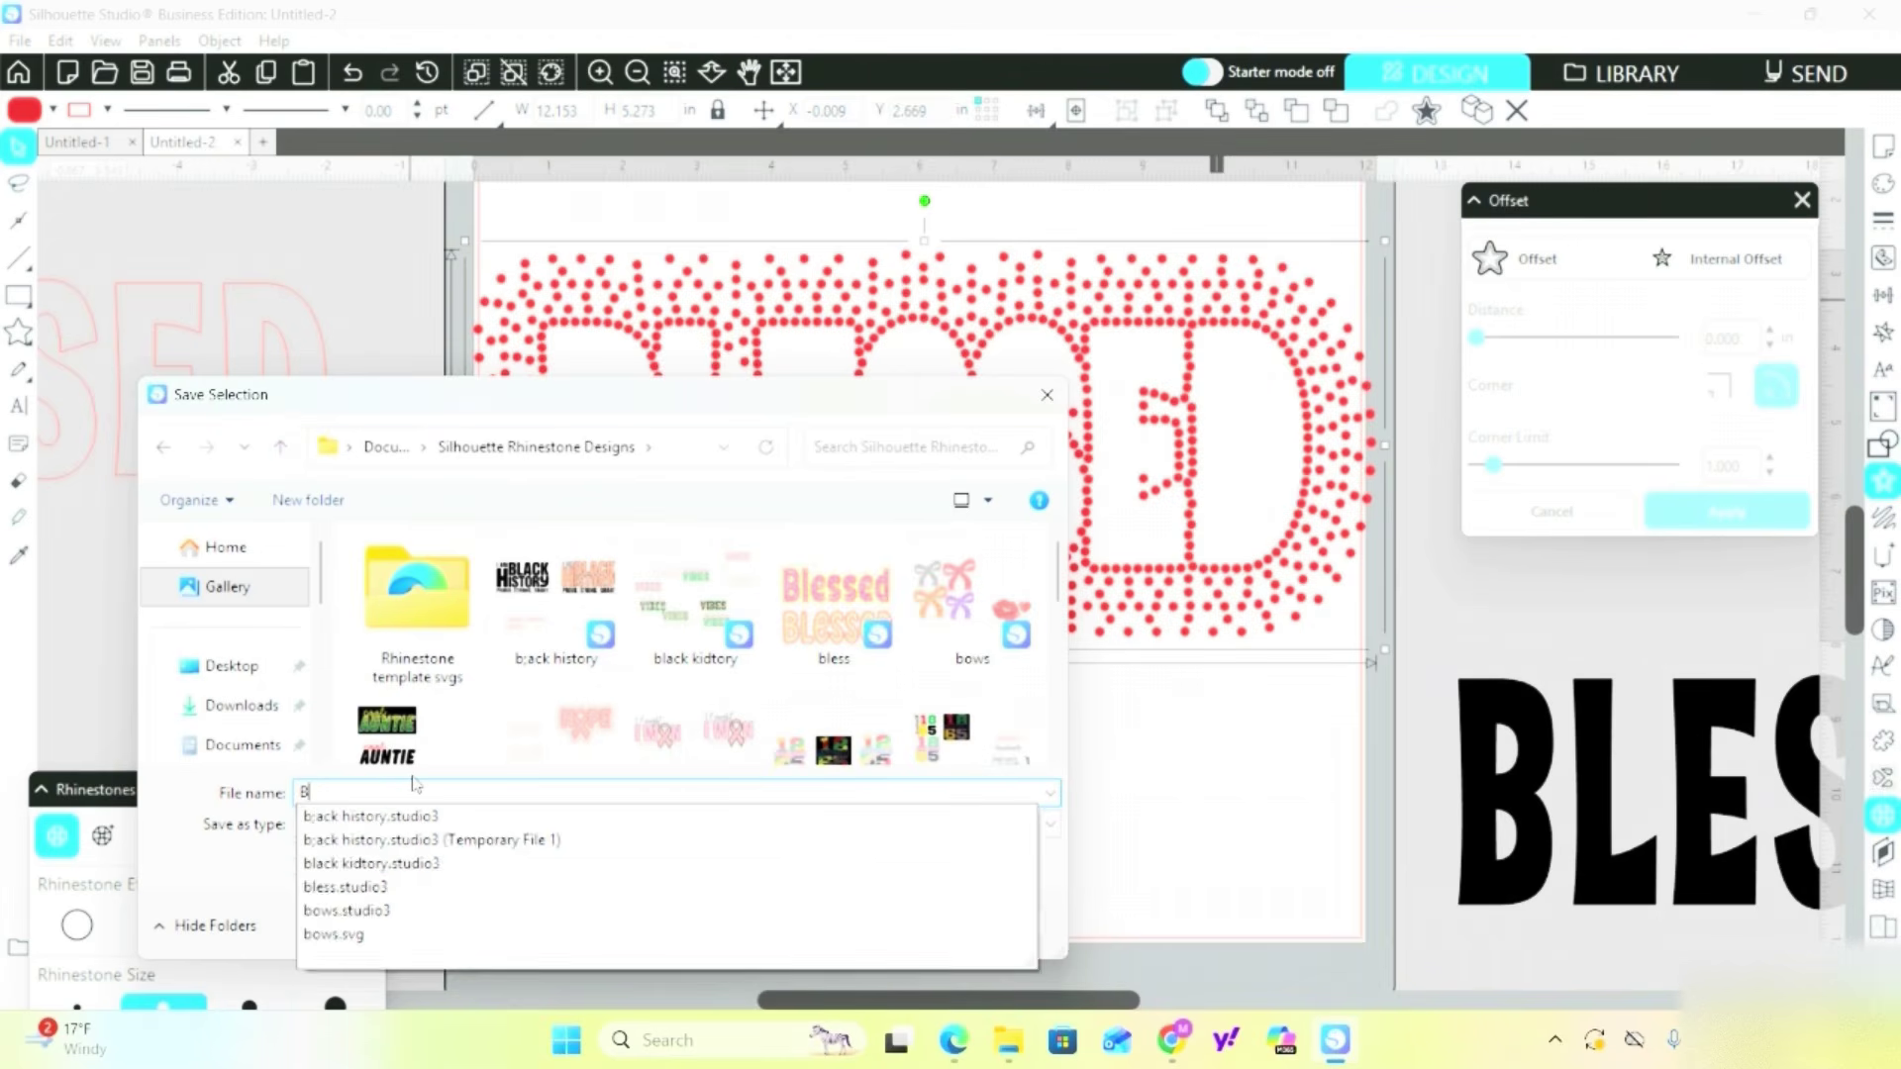
{"action": "type", "text": "lessed Rhine"}
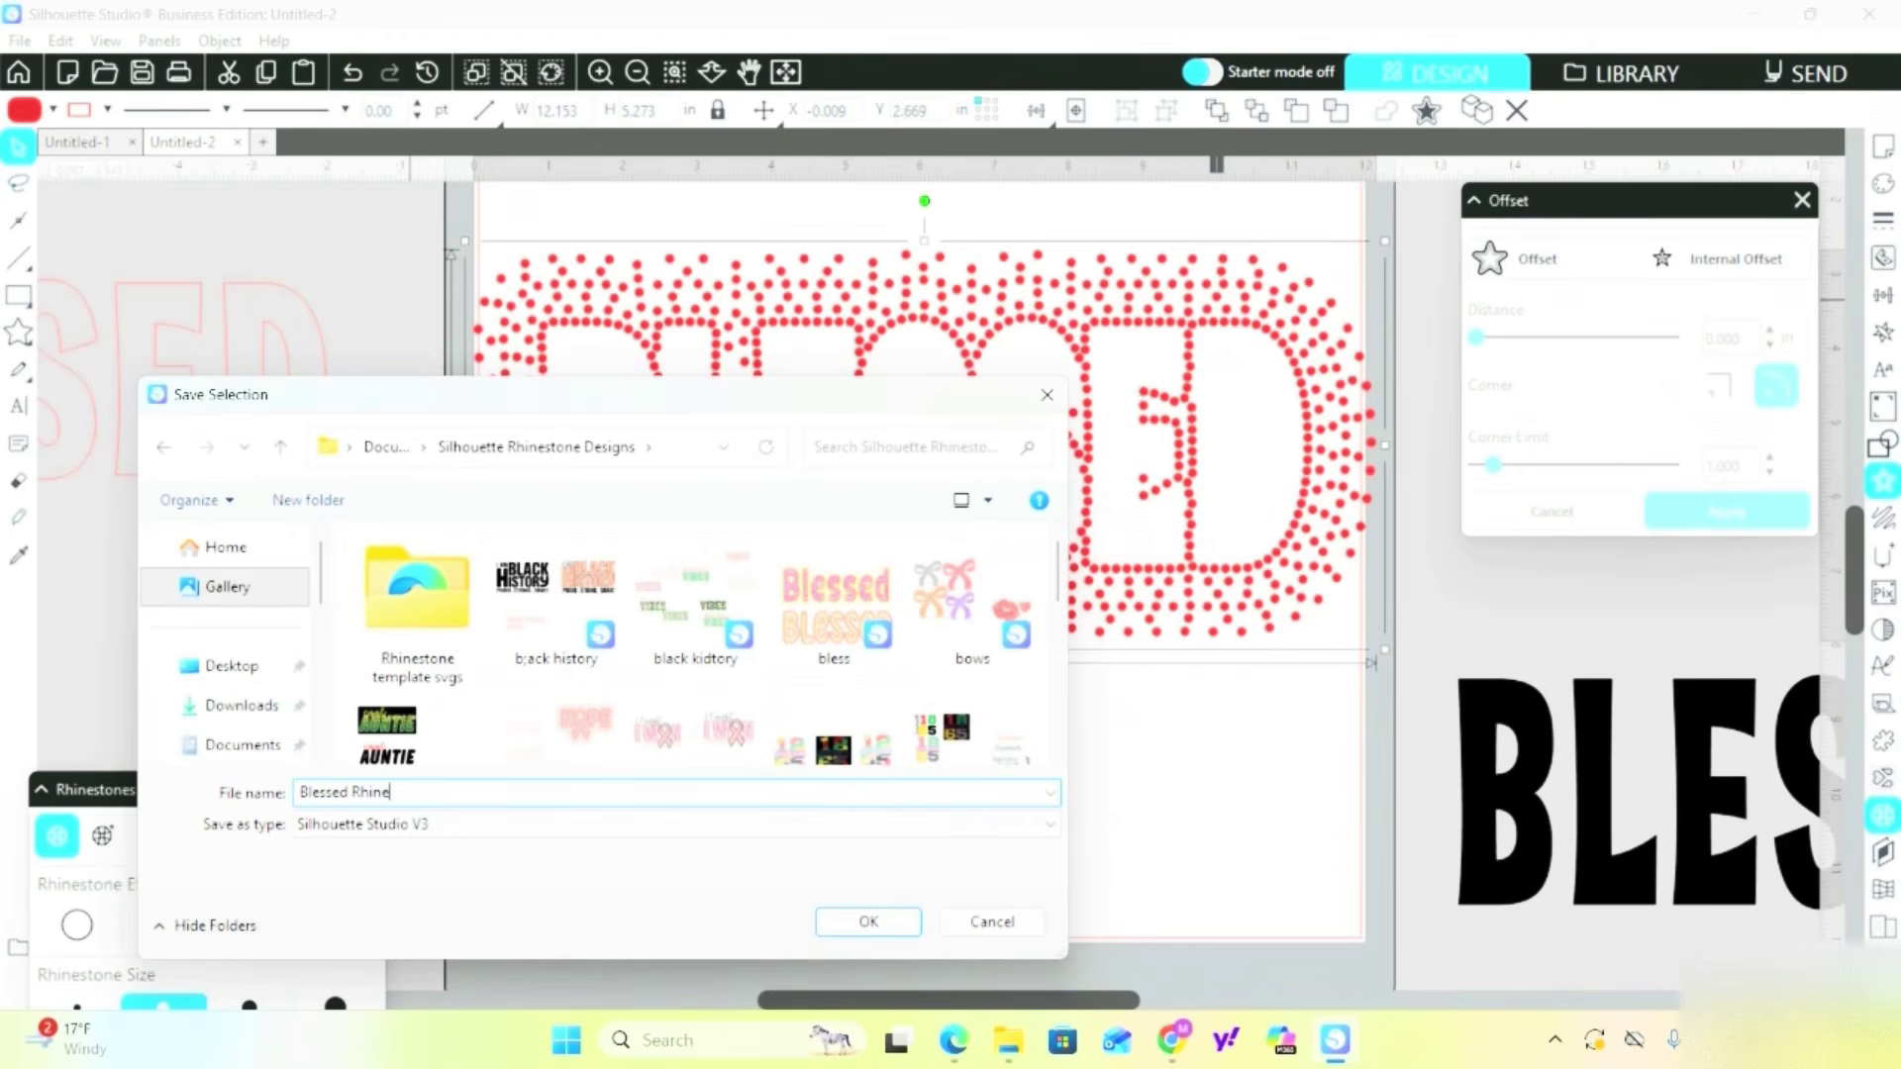
{"action": "type", "text": "stone Ebroidery"}
{"action": "left_click", "coordinate": [428, 829]}
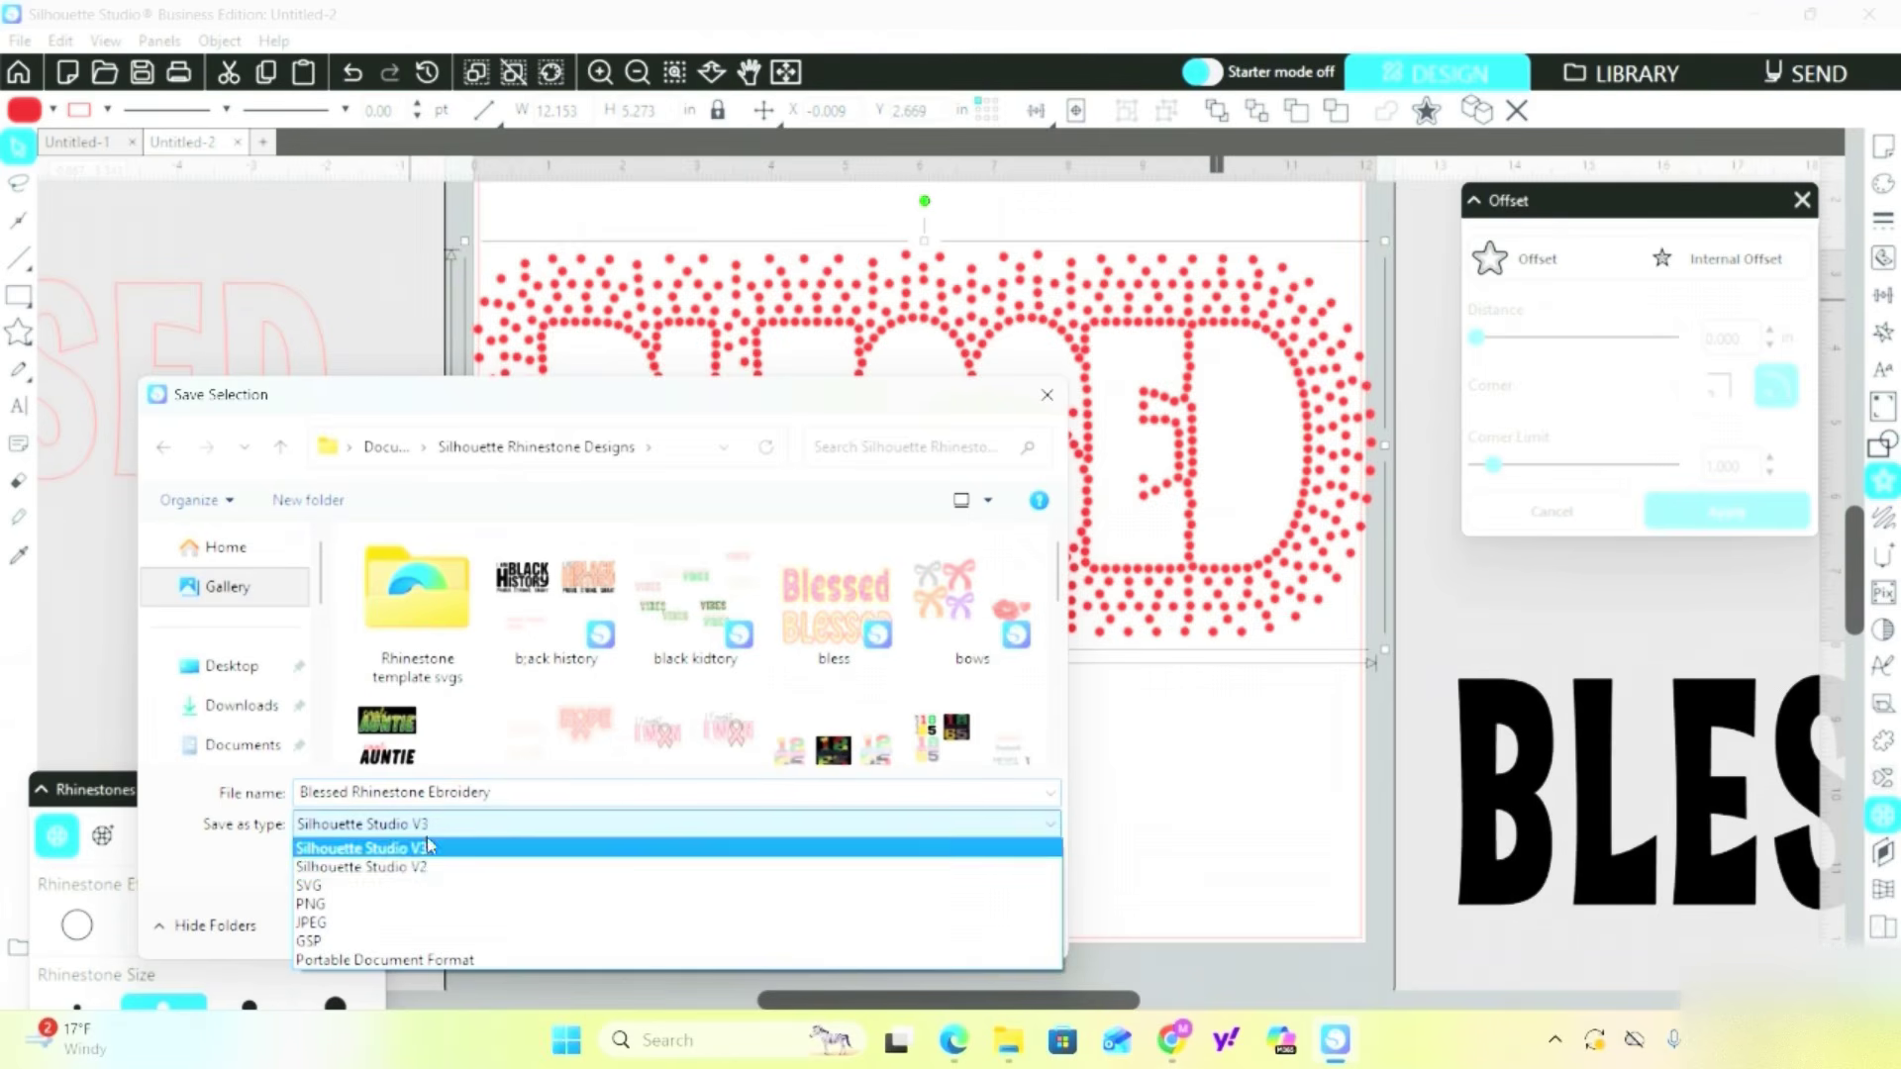
{"action": "left_click", "coordinate": [359, 886]}
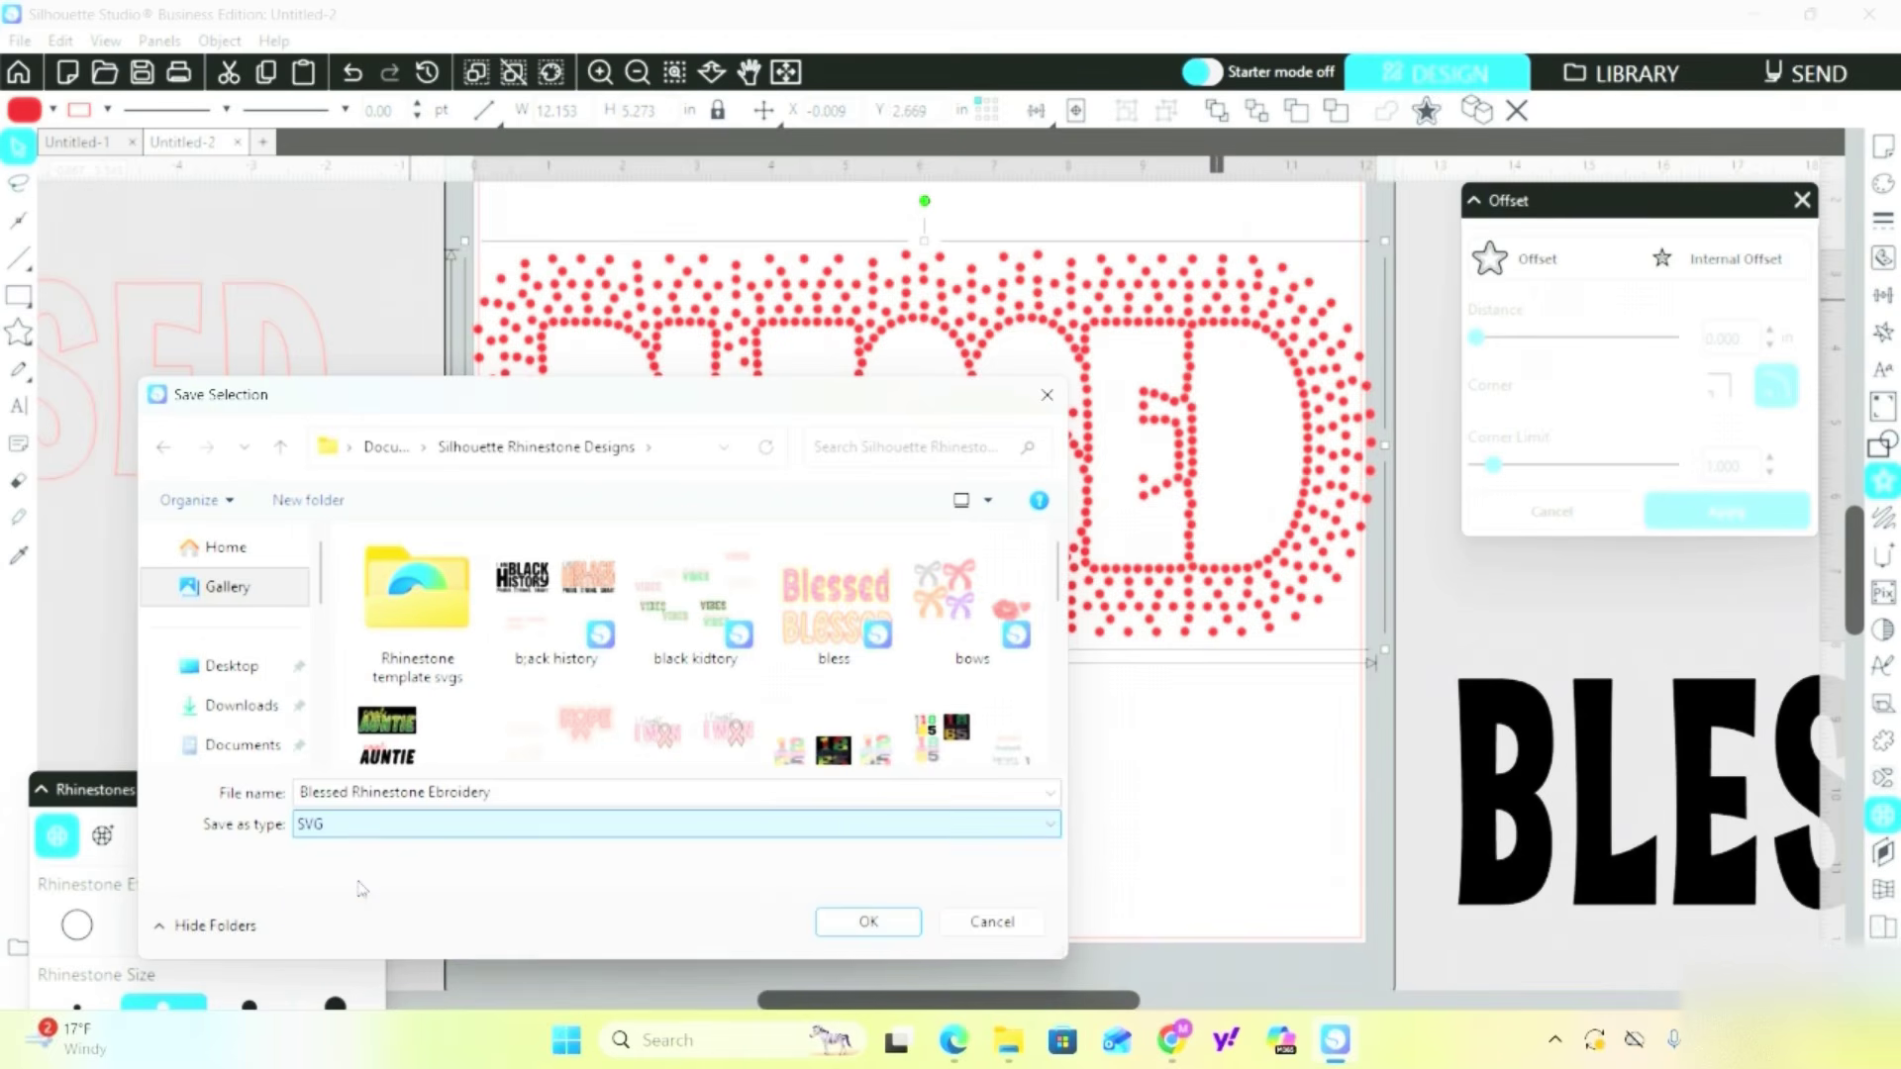
{"action": "left_click", "coordinate": [877, 926]}
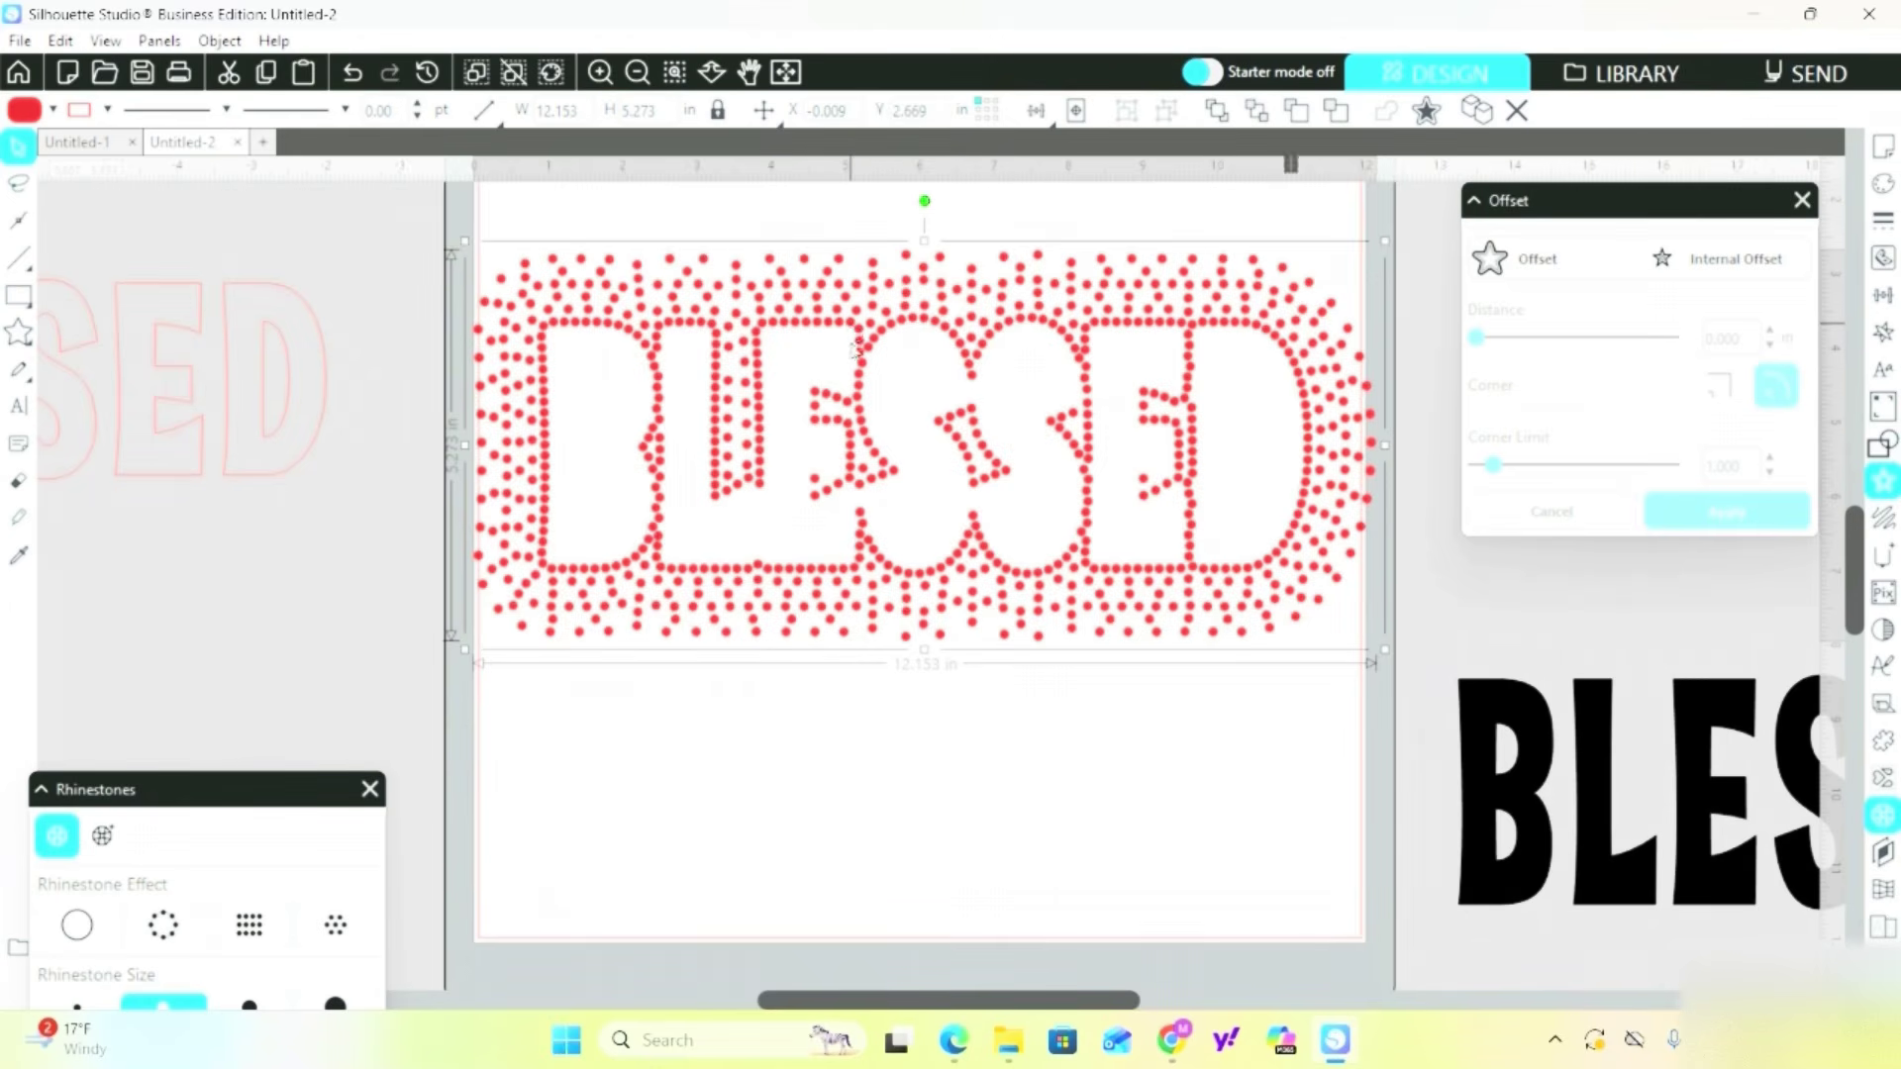
Move the red rhinestone design off the page, put the solid black BLESSED lettering on it, and select only the lettering.
{"action": "left_click_drag", "start_coordinate": [853, 332], "coordinate": [3, 663]}
{"action": "left_click_drag", "start_coordinate": [1787, 745], "coordinate": [847, 394]}
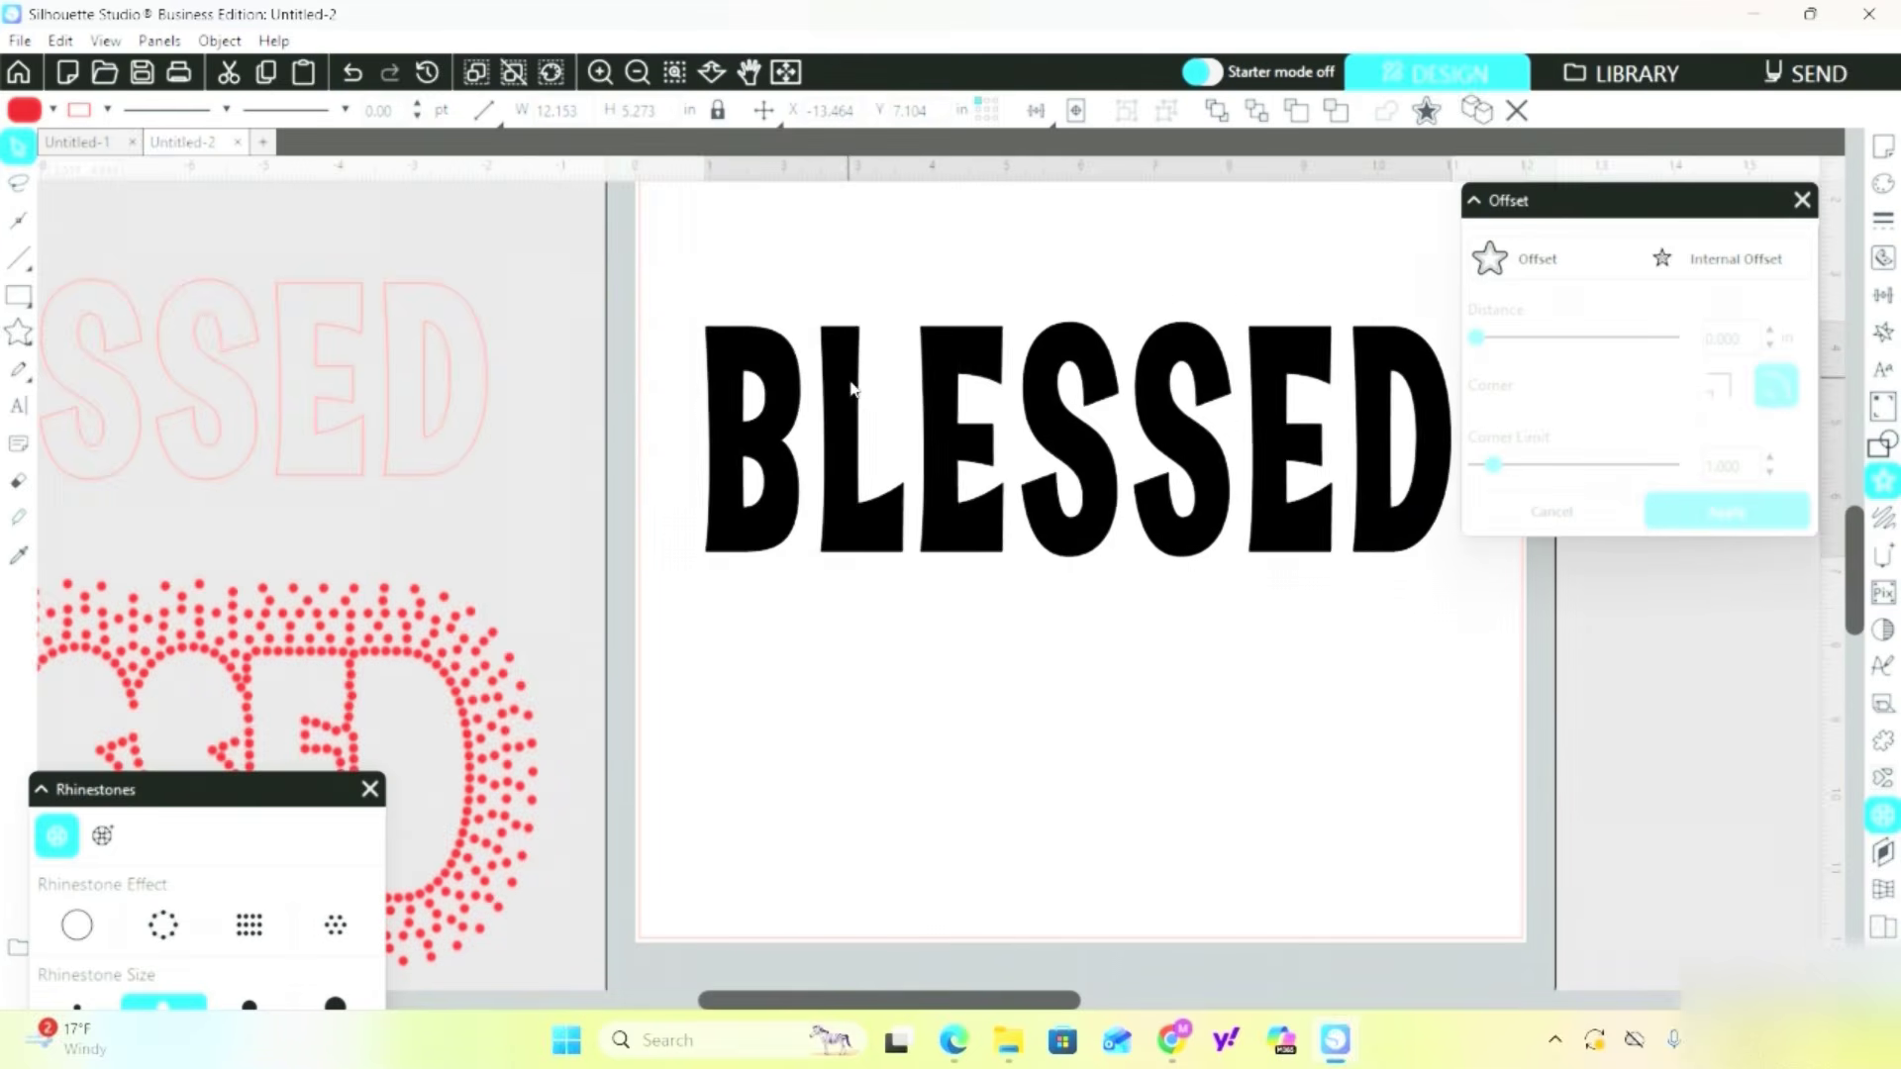
{"action": "key", "text": "Escape"}
{"action": "left_click", "coordinate": [847, 394]}
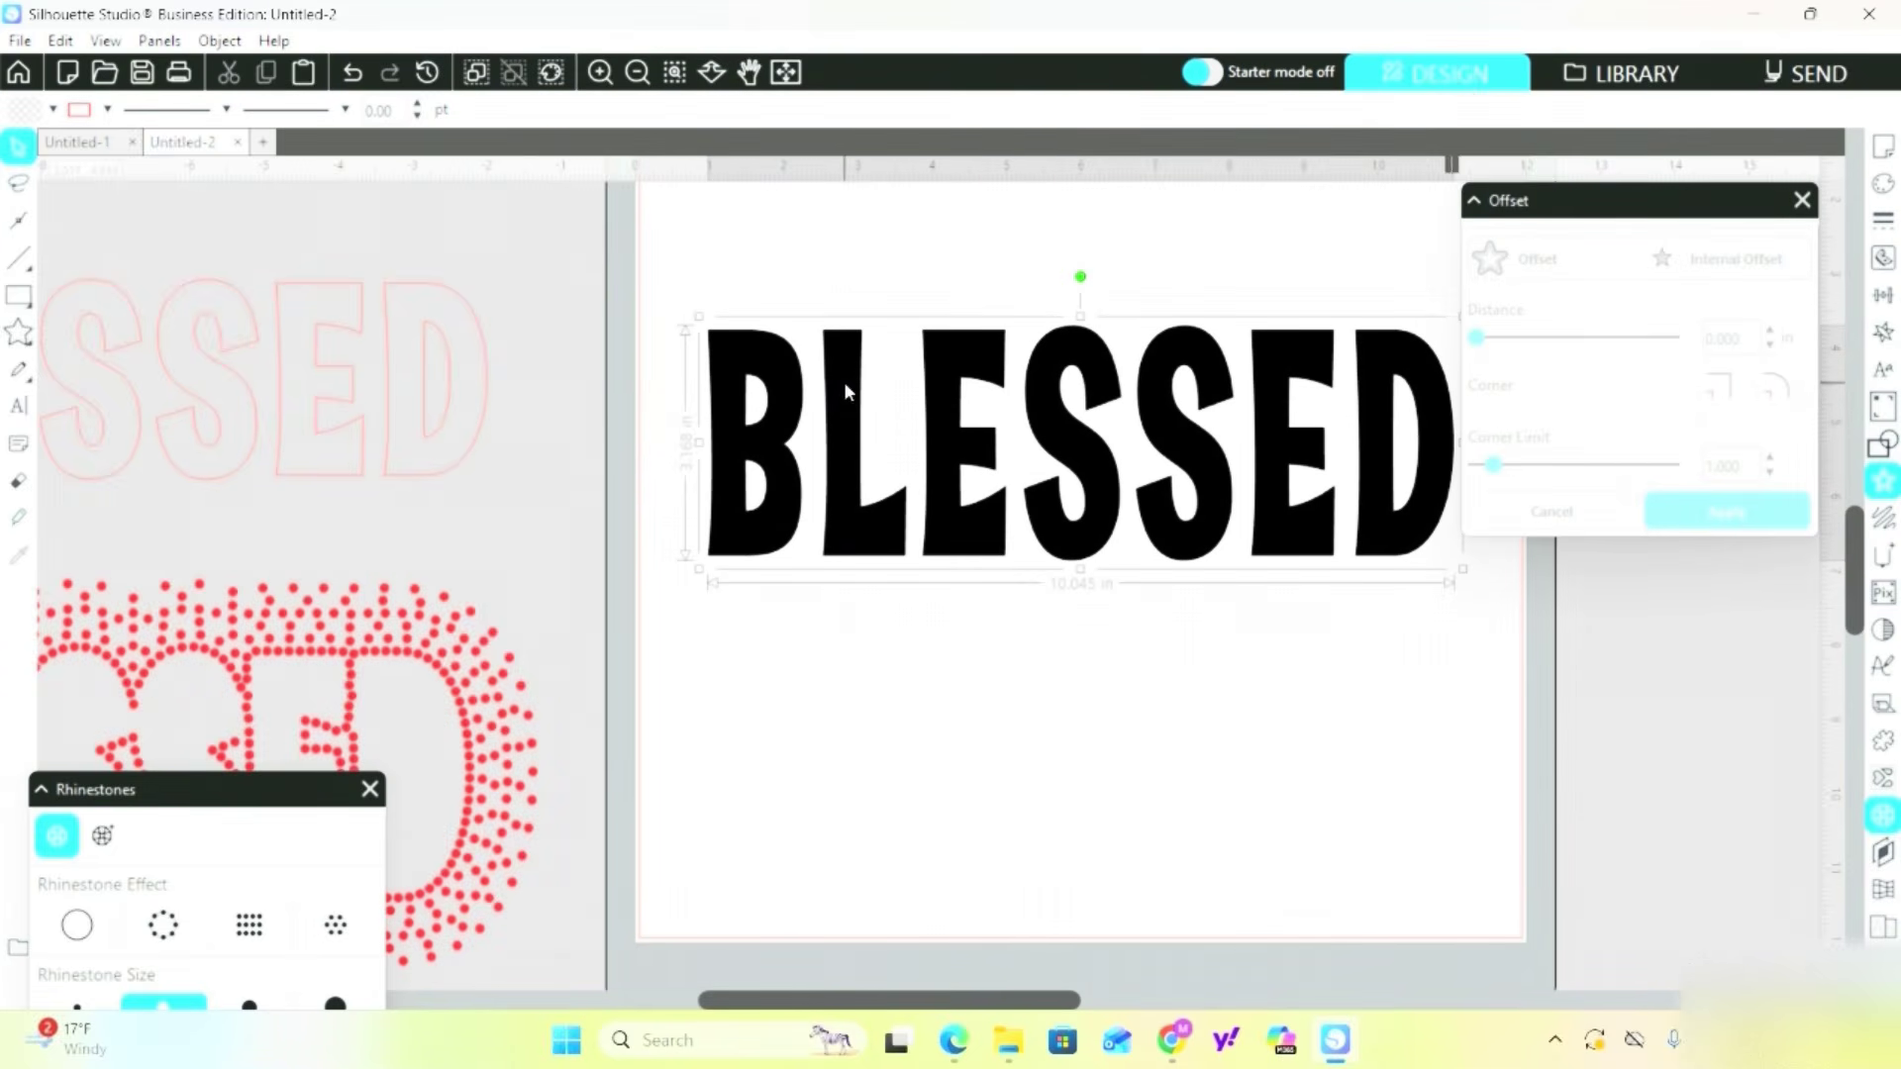
Save the selected black BLESSED lettering to the hard drive as an SVG named "bless embrodiery" in the Silhouette Rhinestone Designs folder.
{"action": "left_click", "coordinate": [19, 41]}
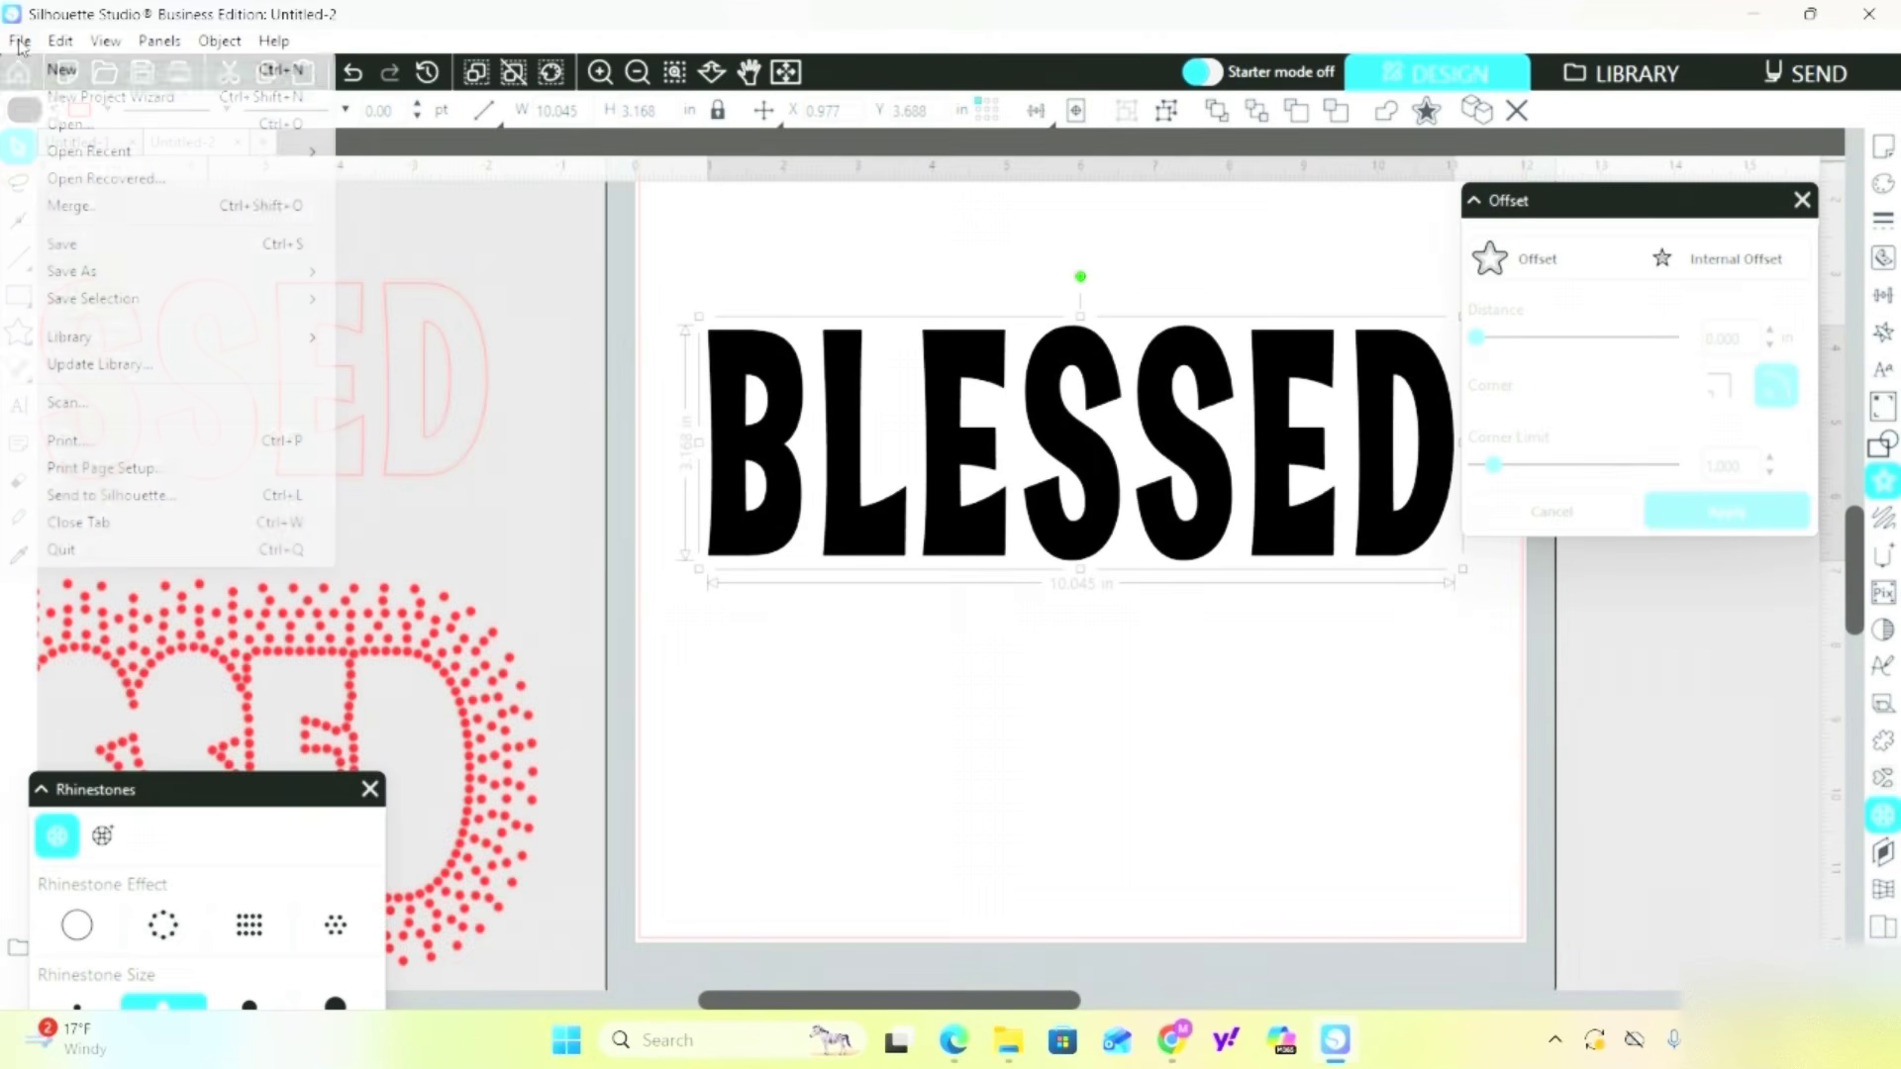
{"action": "mouse_move", "coordinate": [99, 300]}
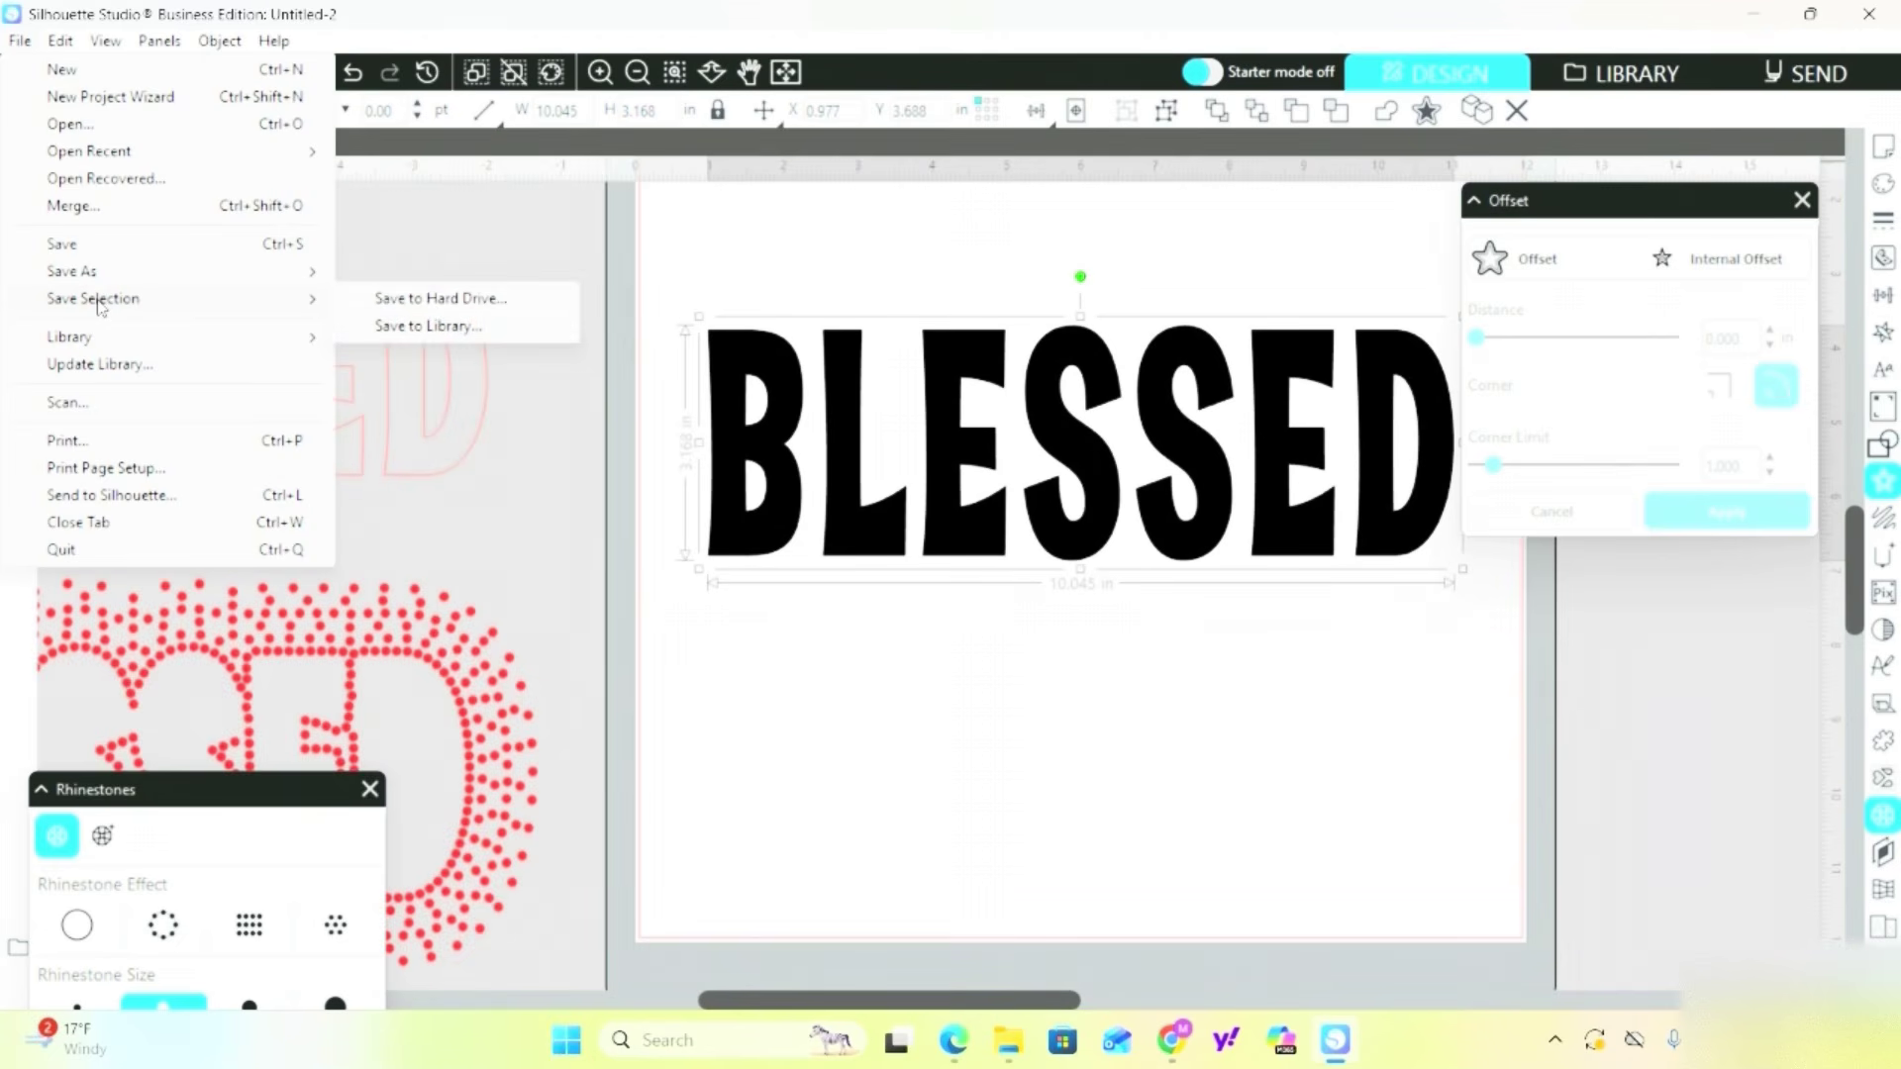
{"action": "left_click", "coordinate": [435, 299]}
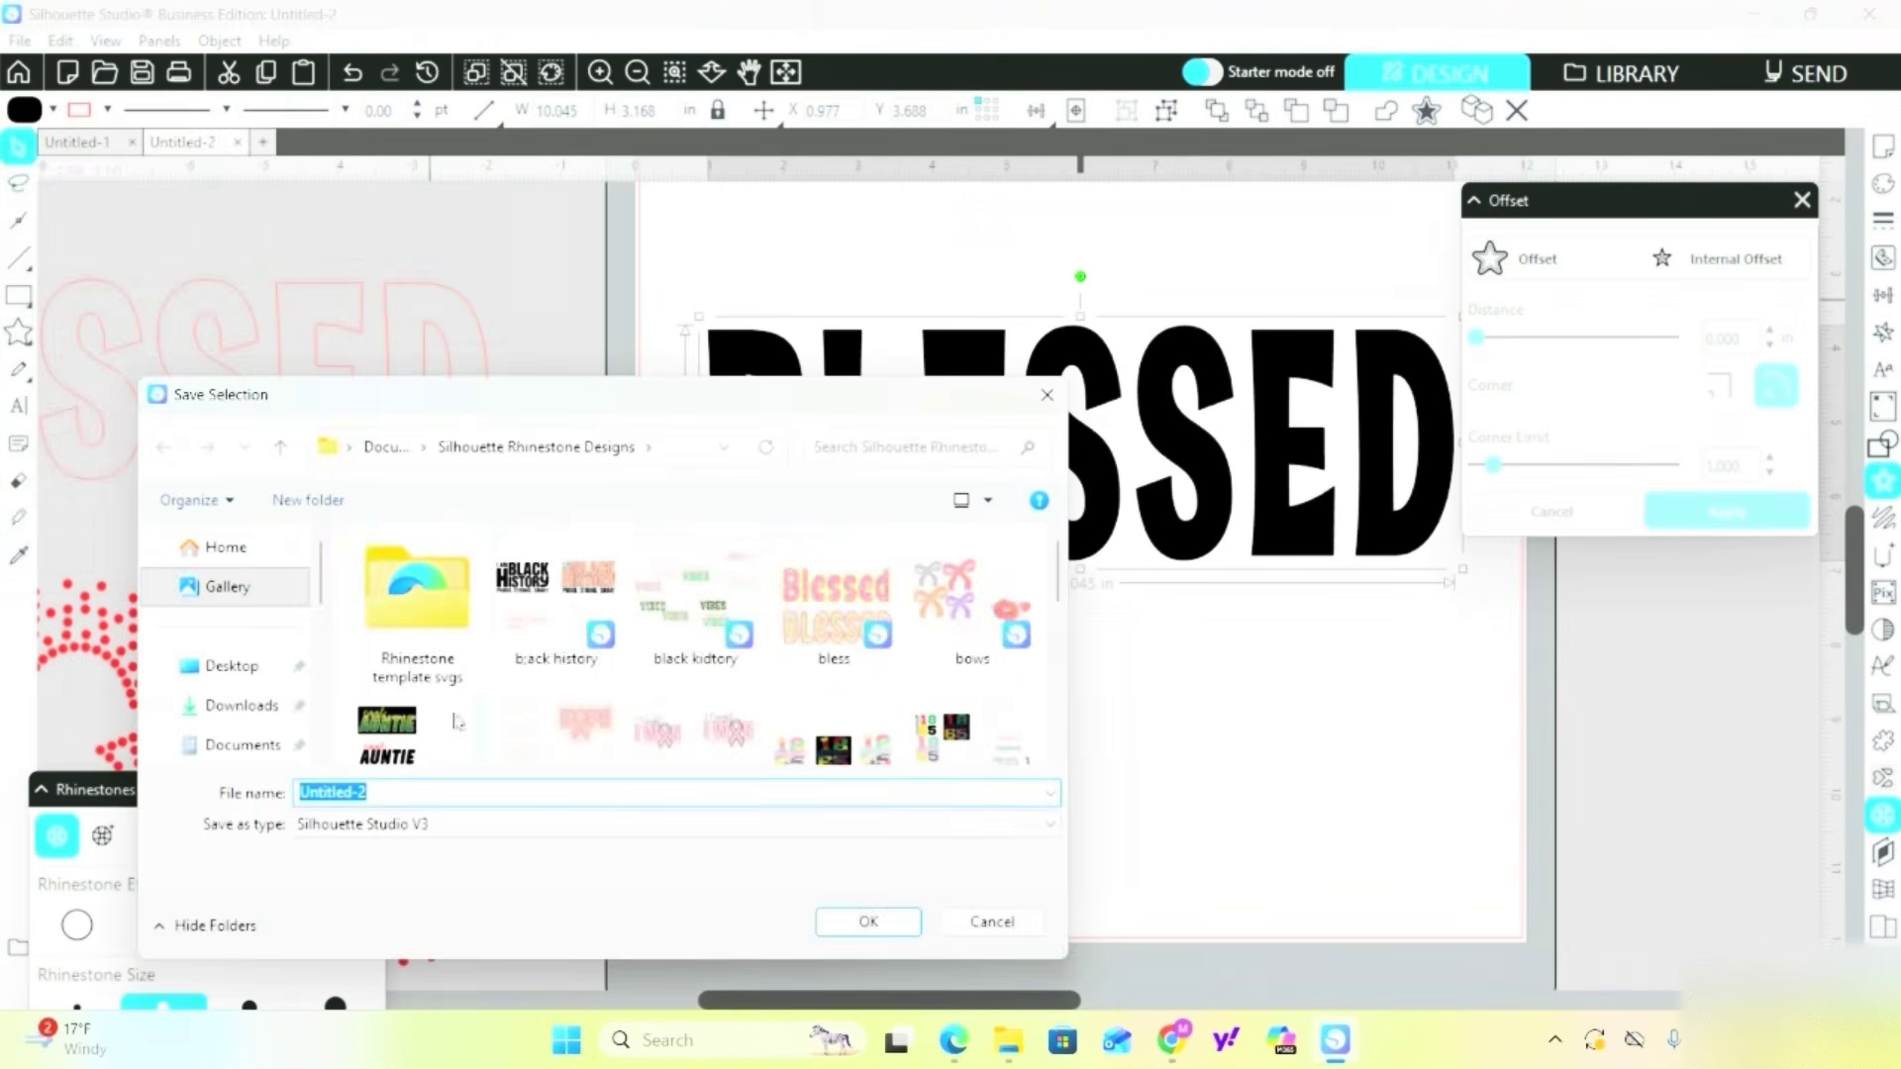
{"action": "type", "text": "b"}
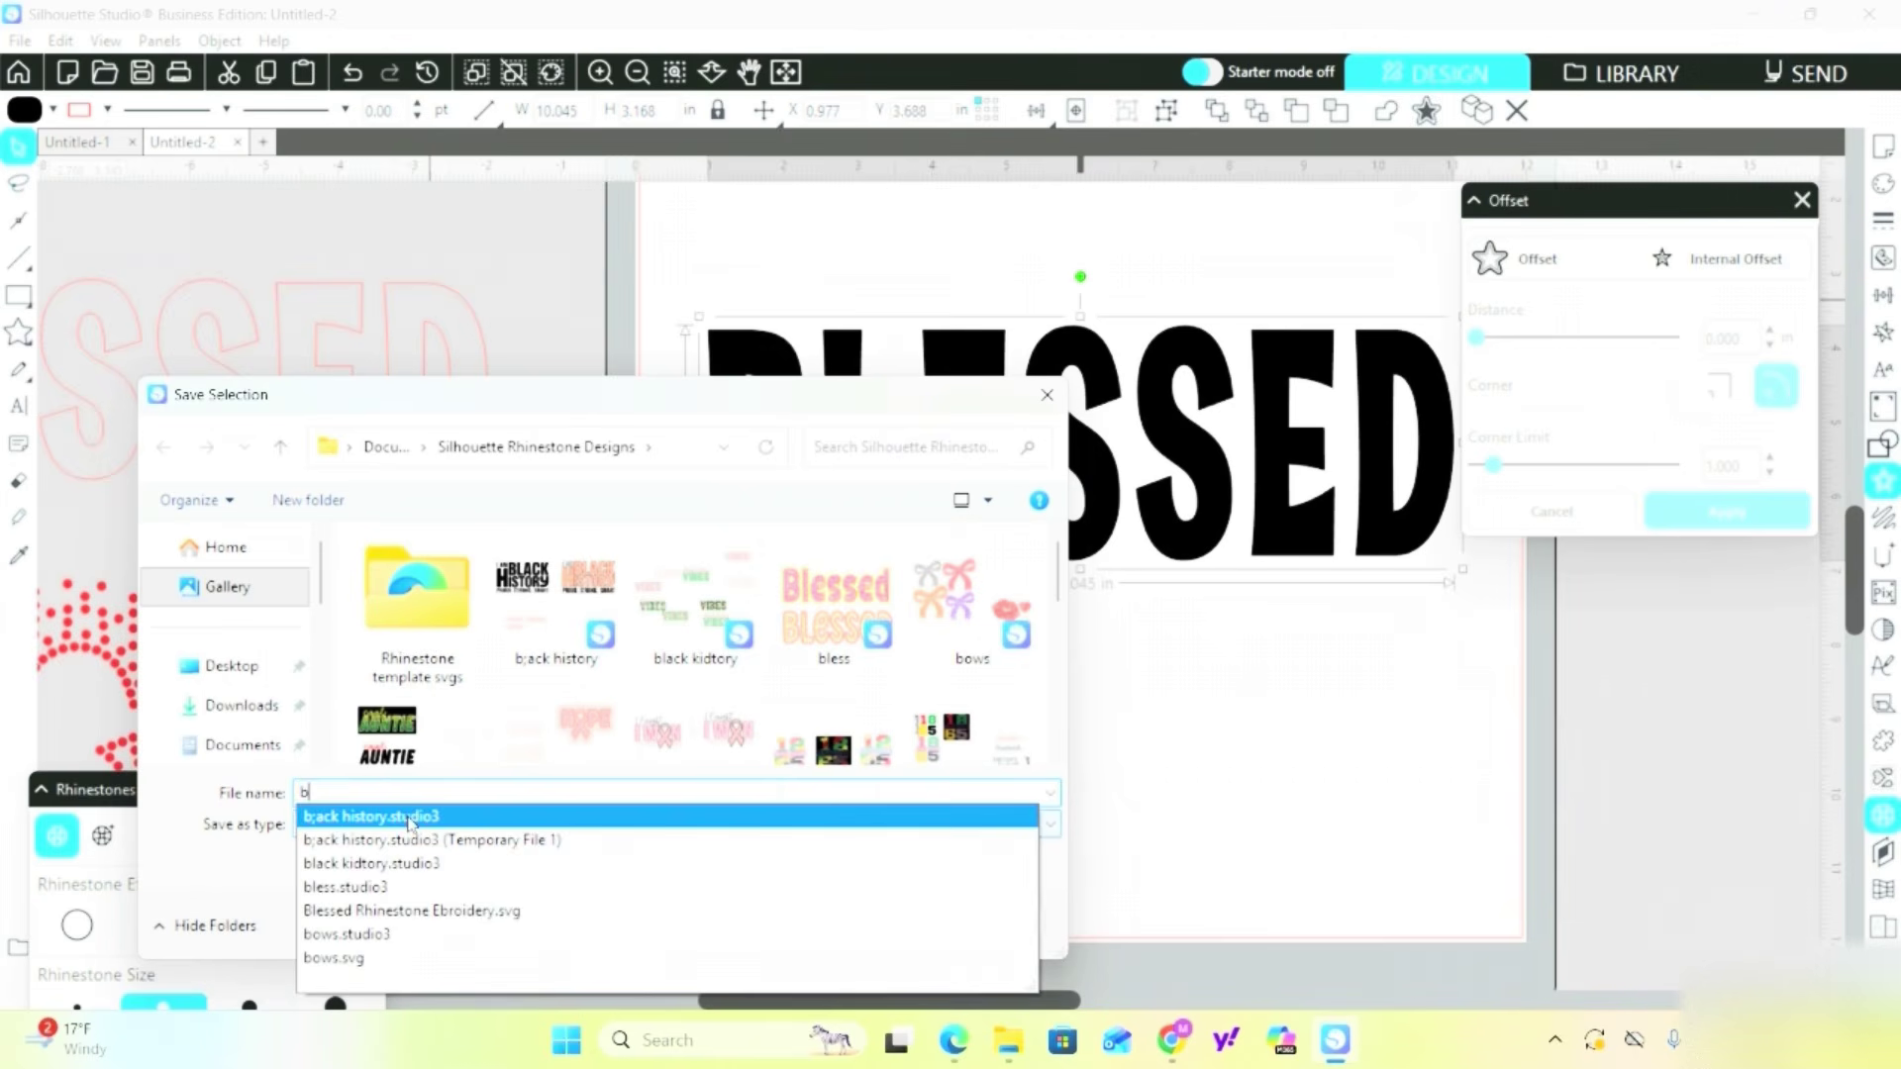
{"action": "type", "text": "less e"}
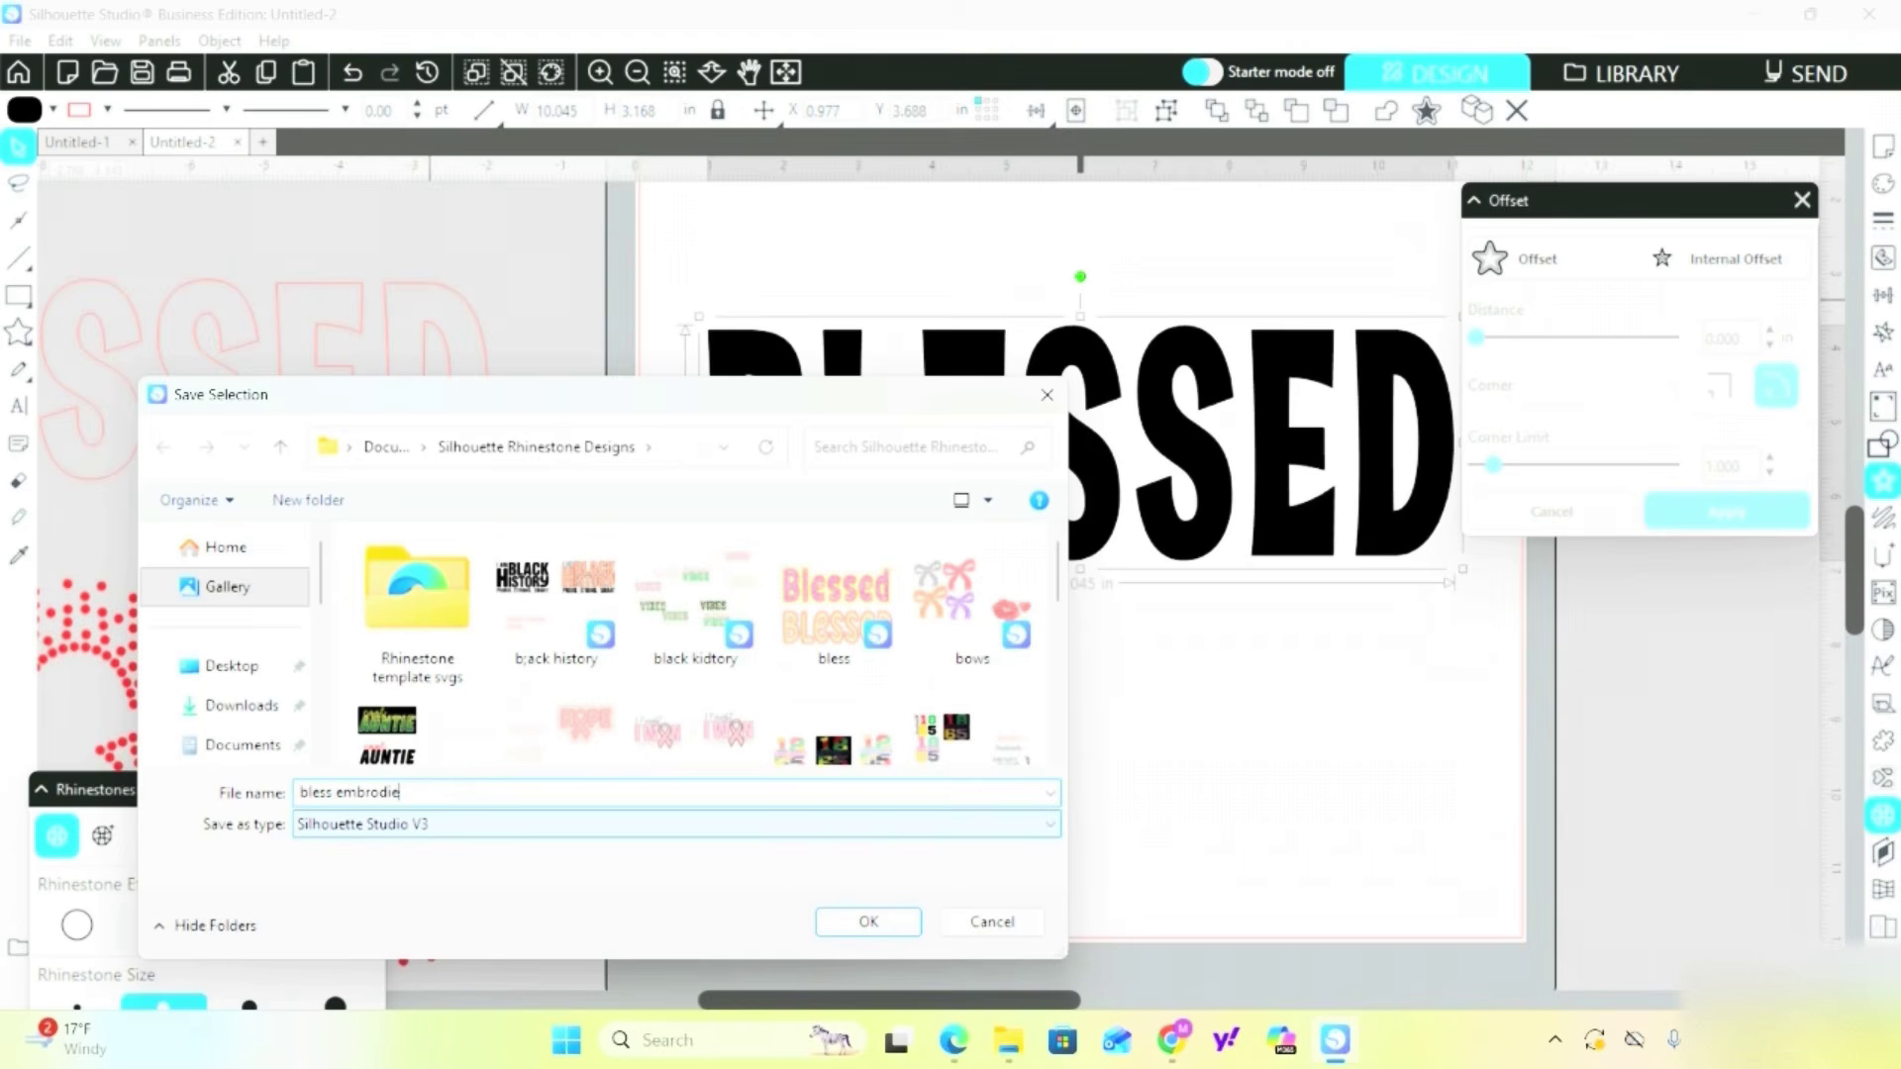
{"action": "left_click", "coordinate": [440, 830]}
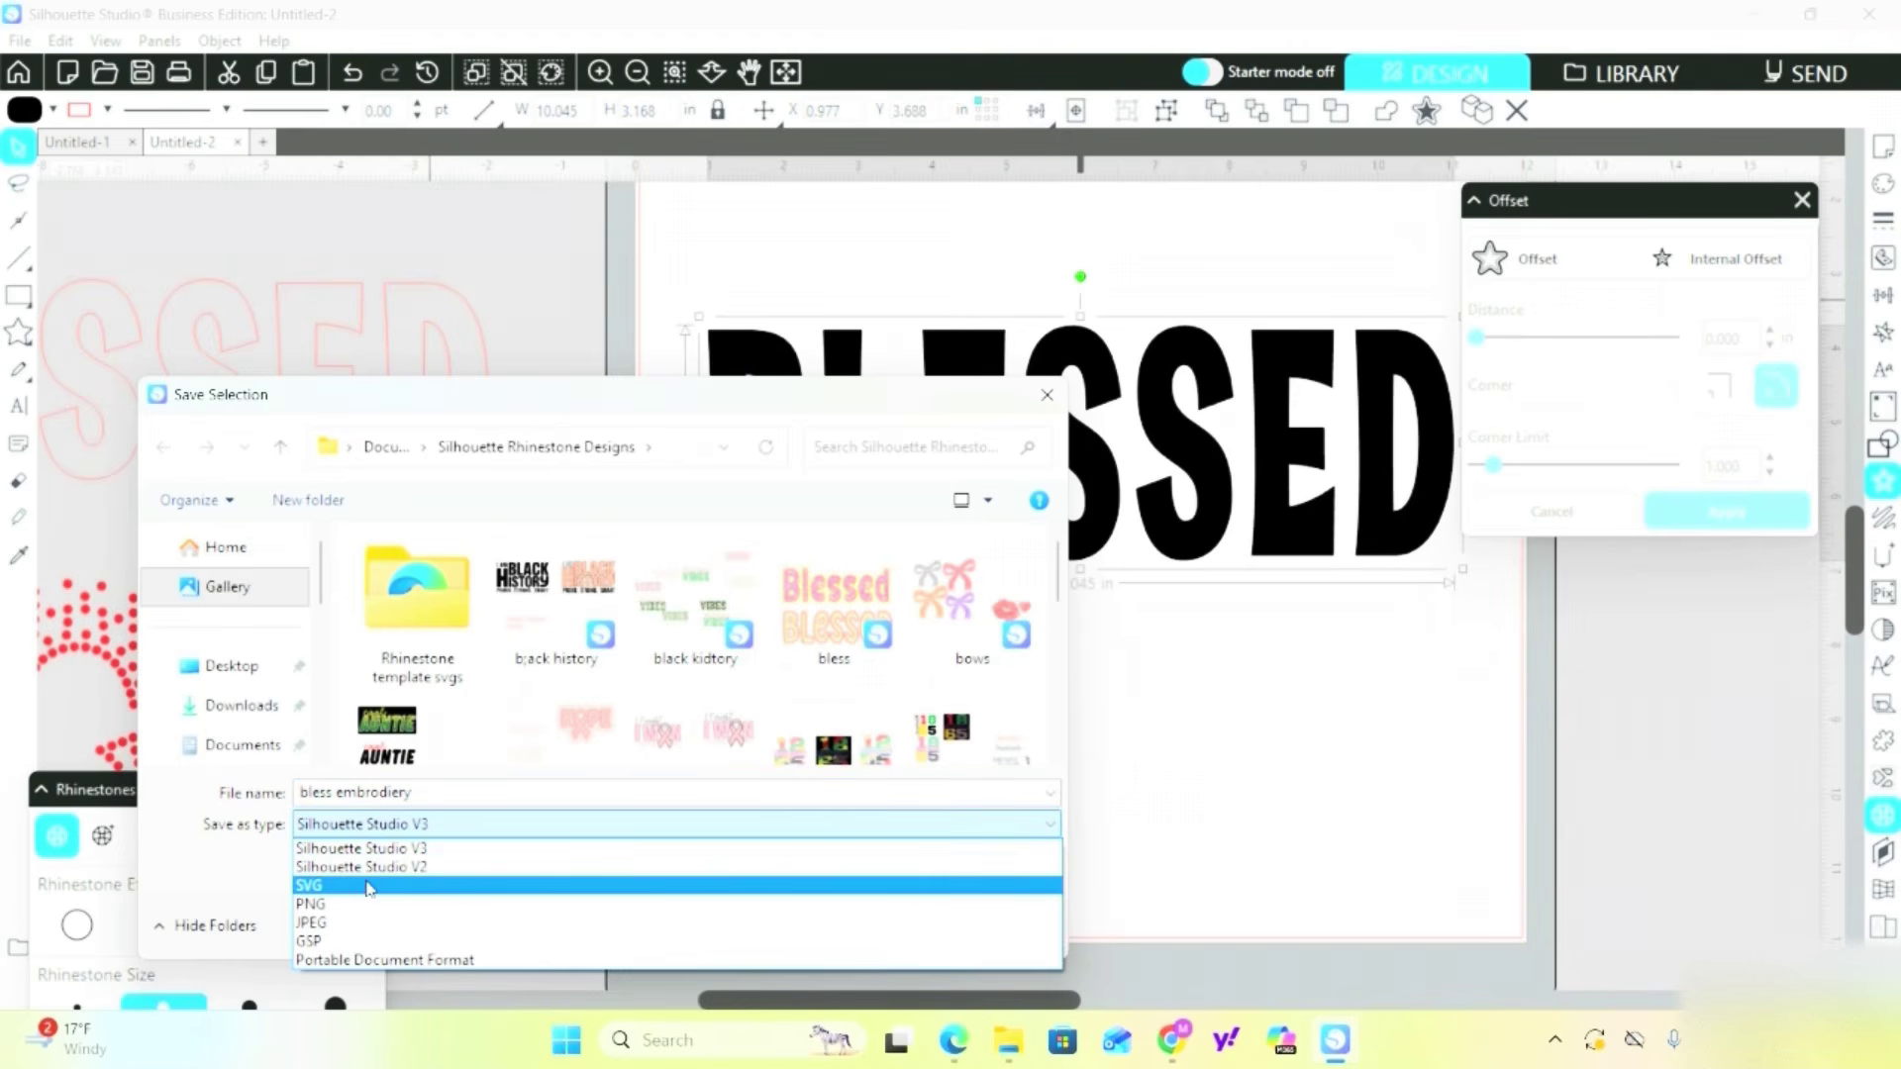
{"action": "left_click", "coordinate": [366, 886]}
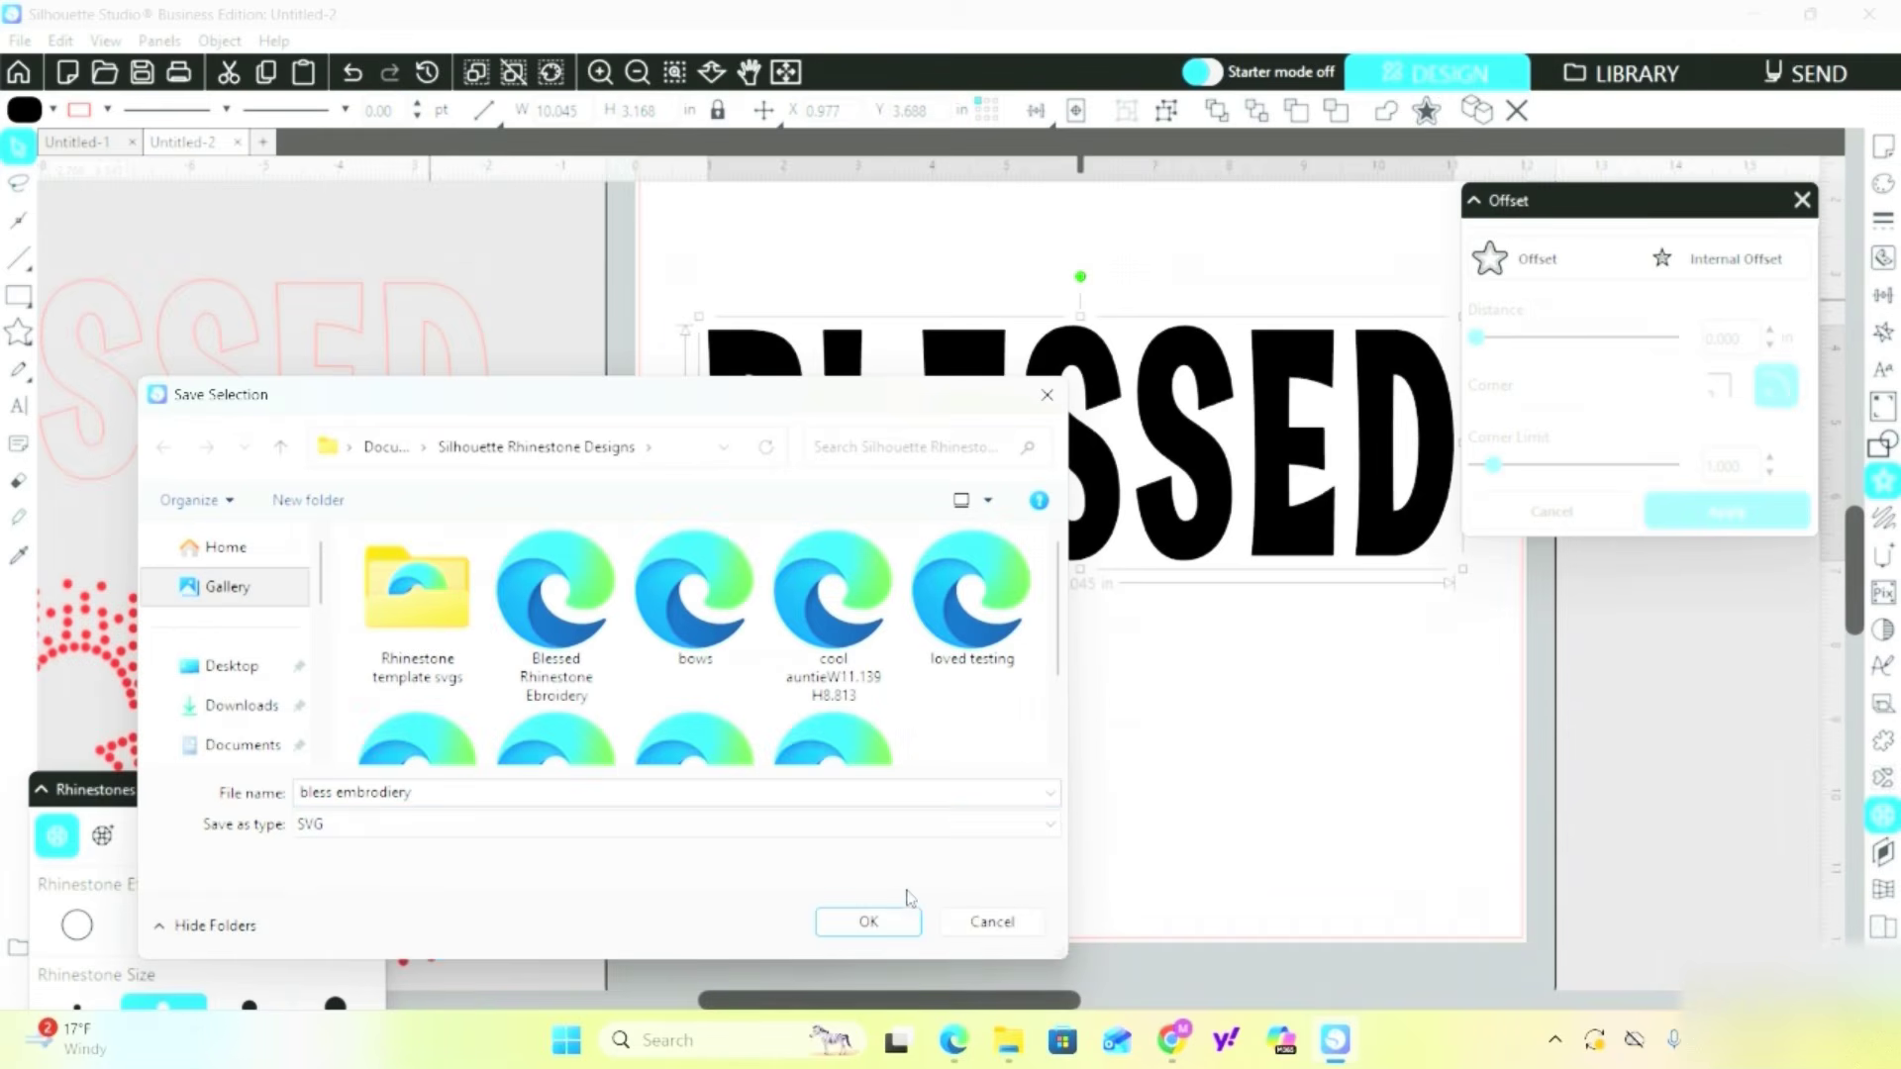
{"action": "left_click", "coordinate": [903, 920]}
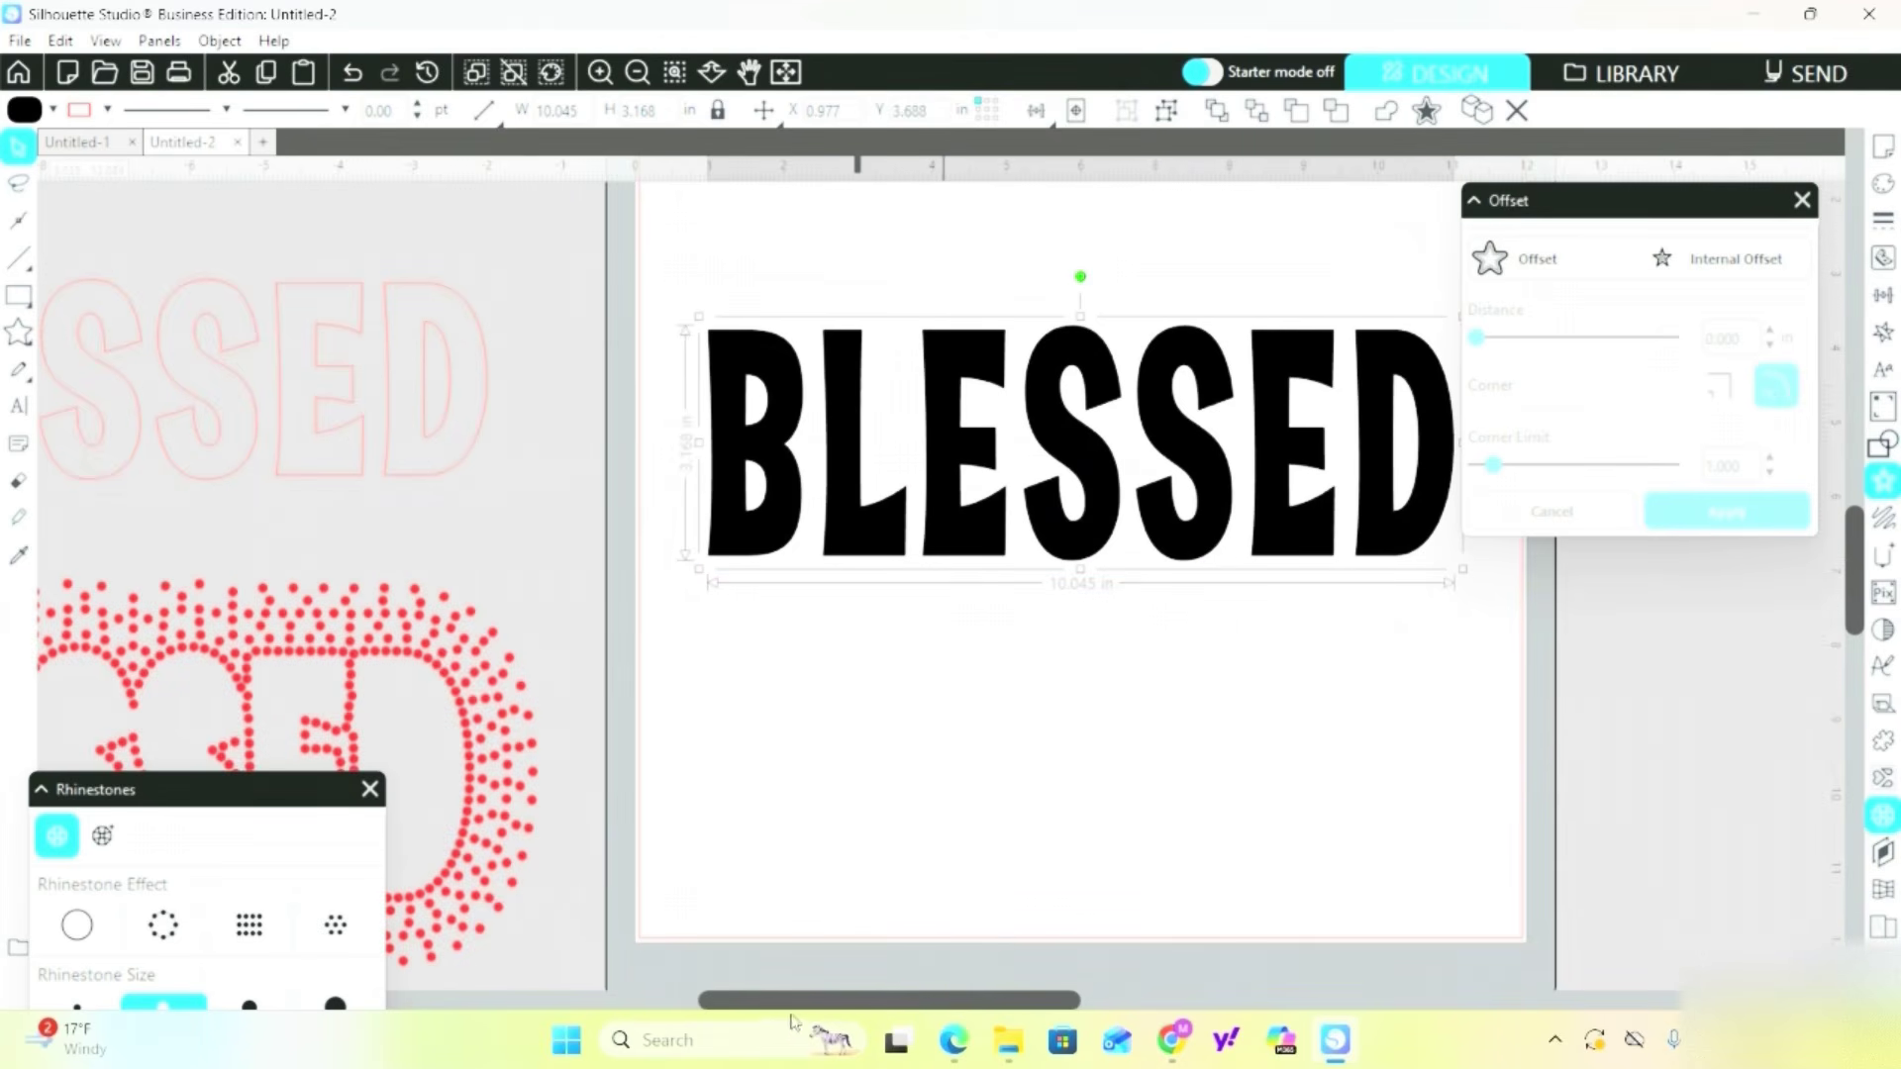
Find the Embrilliance app on the computer by searching for "embrill" and launch it.
{"action": "left_click", "coordinate": [760, 1046]}
{"action": "type", "text": "e"}
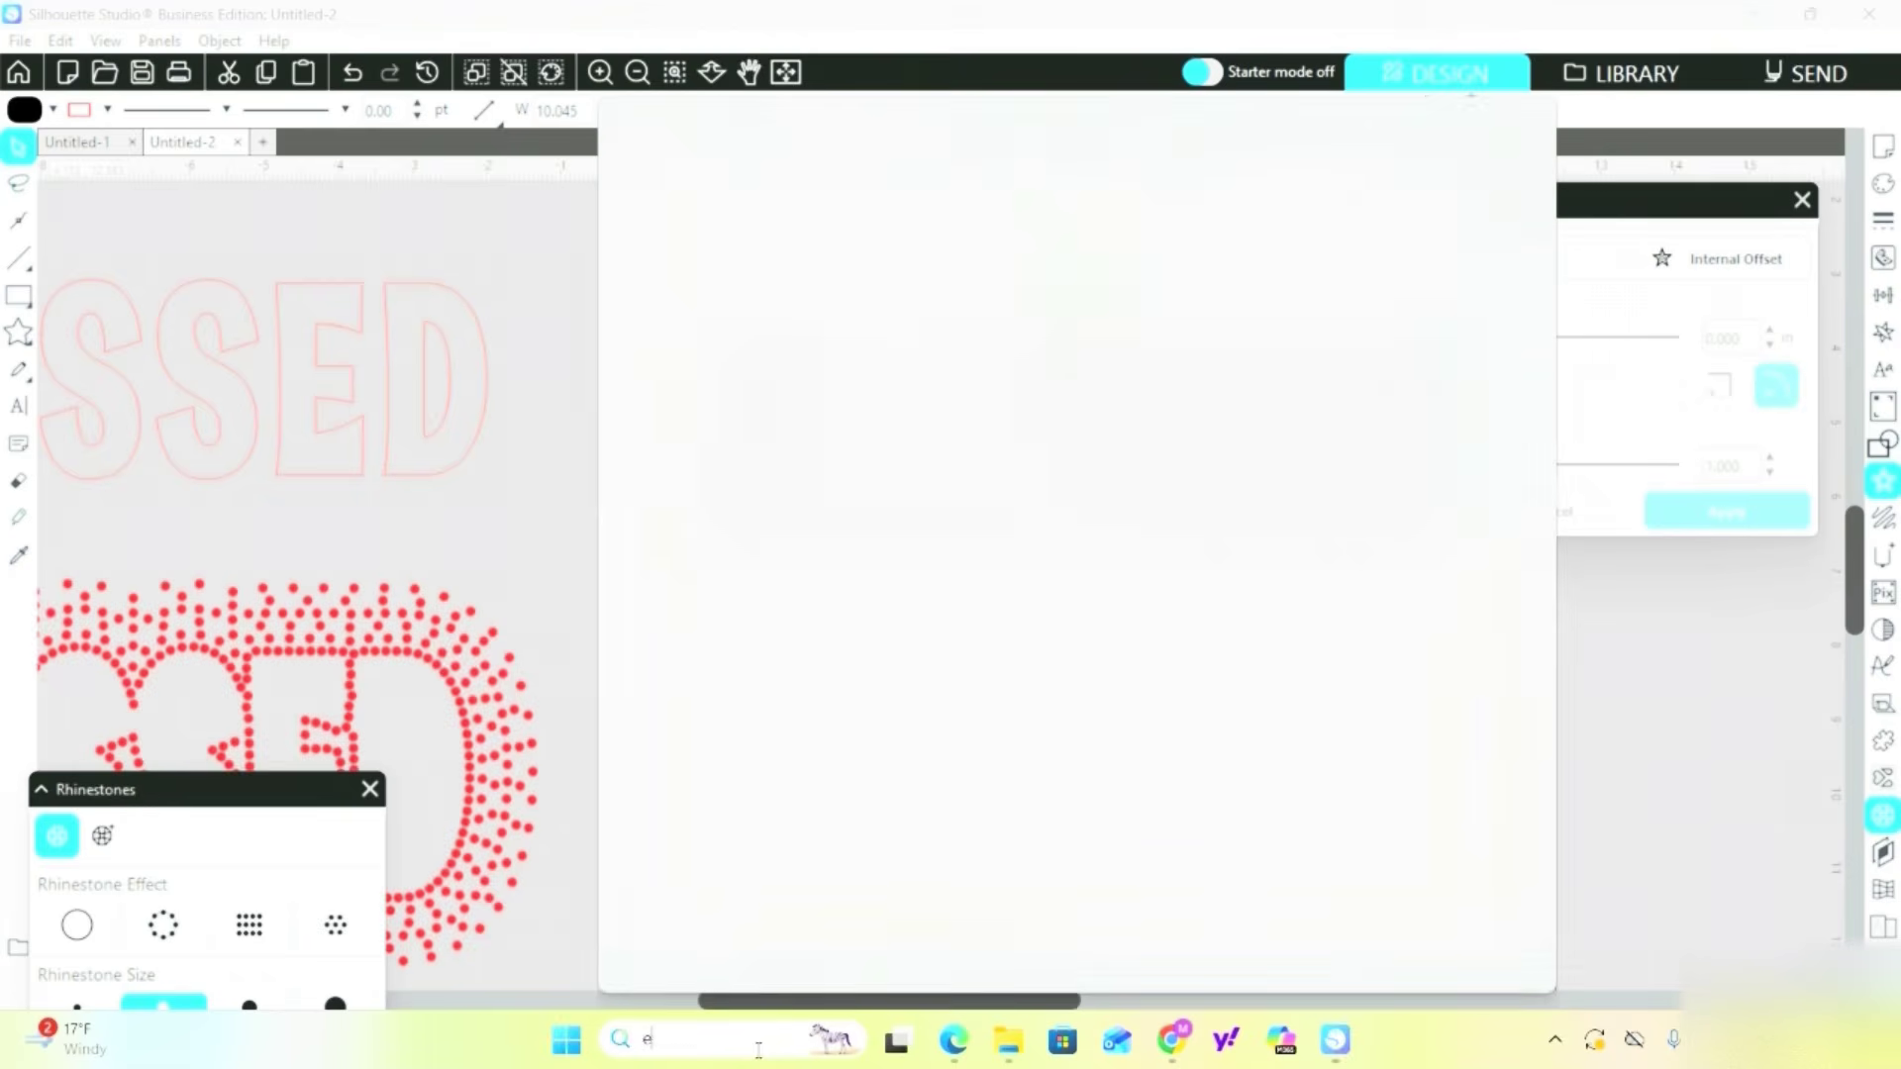
{"action": "type", "text": "mbril"}
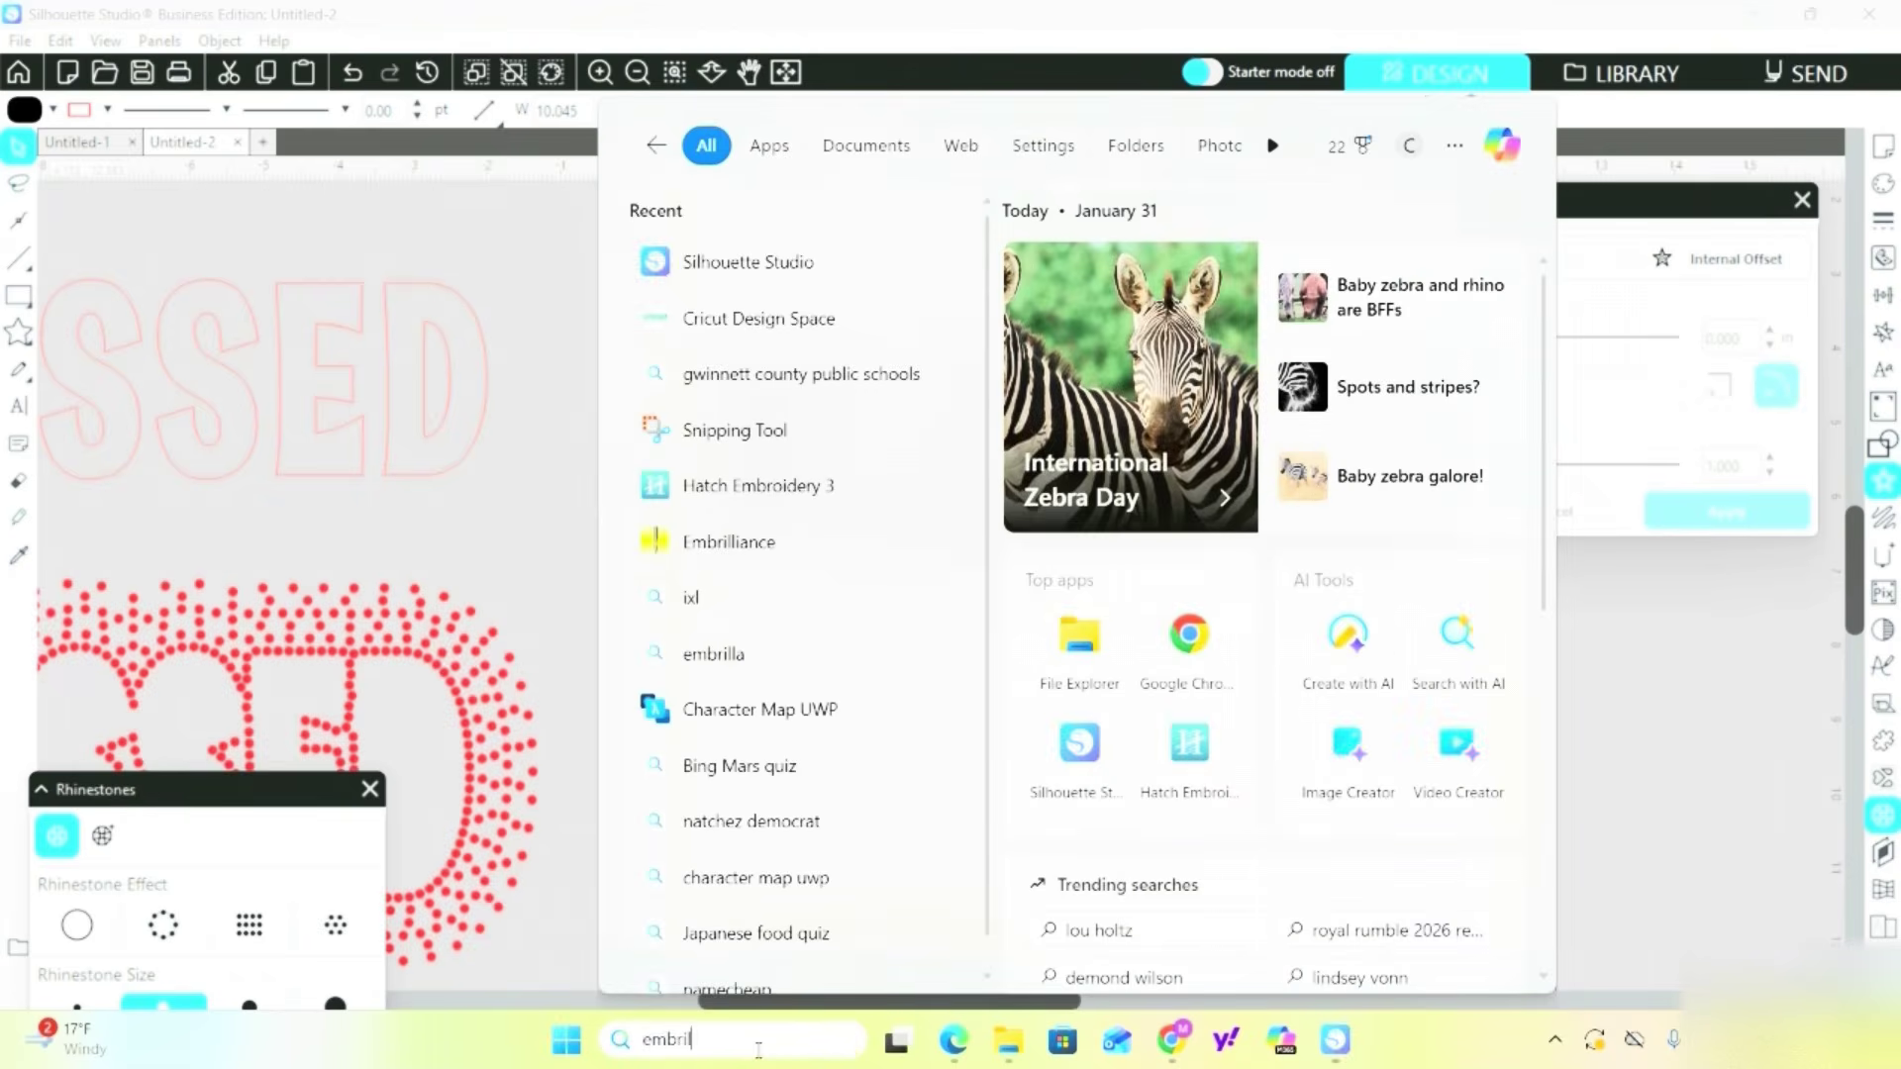
{"action": "type", "text": "l"}
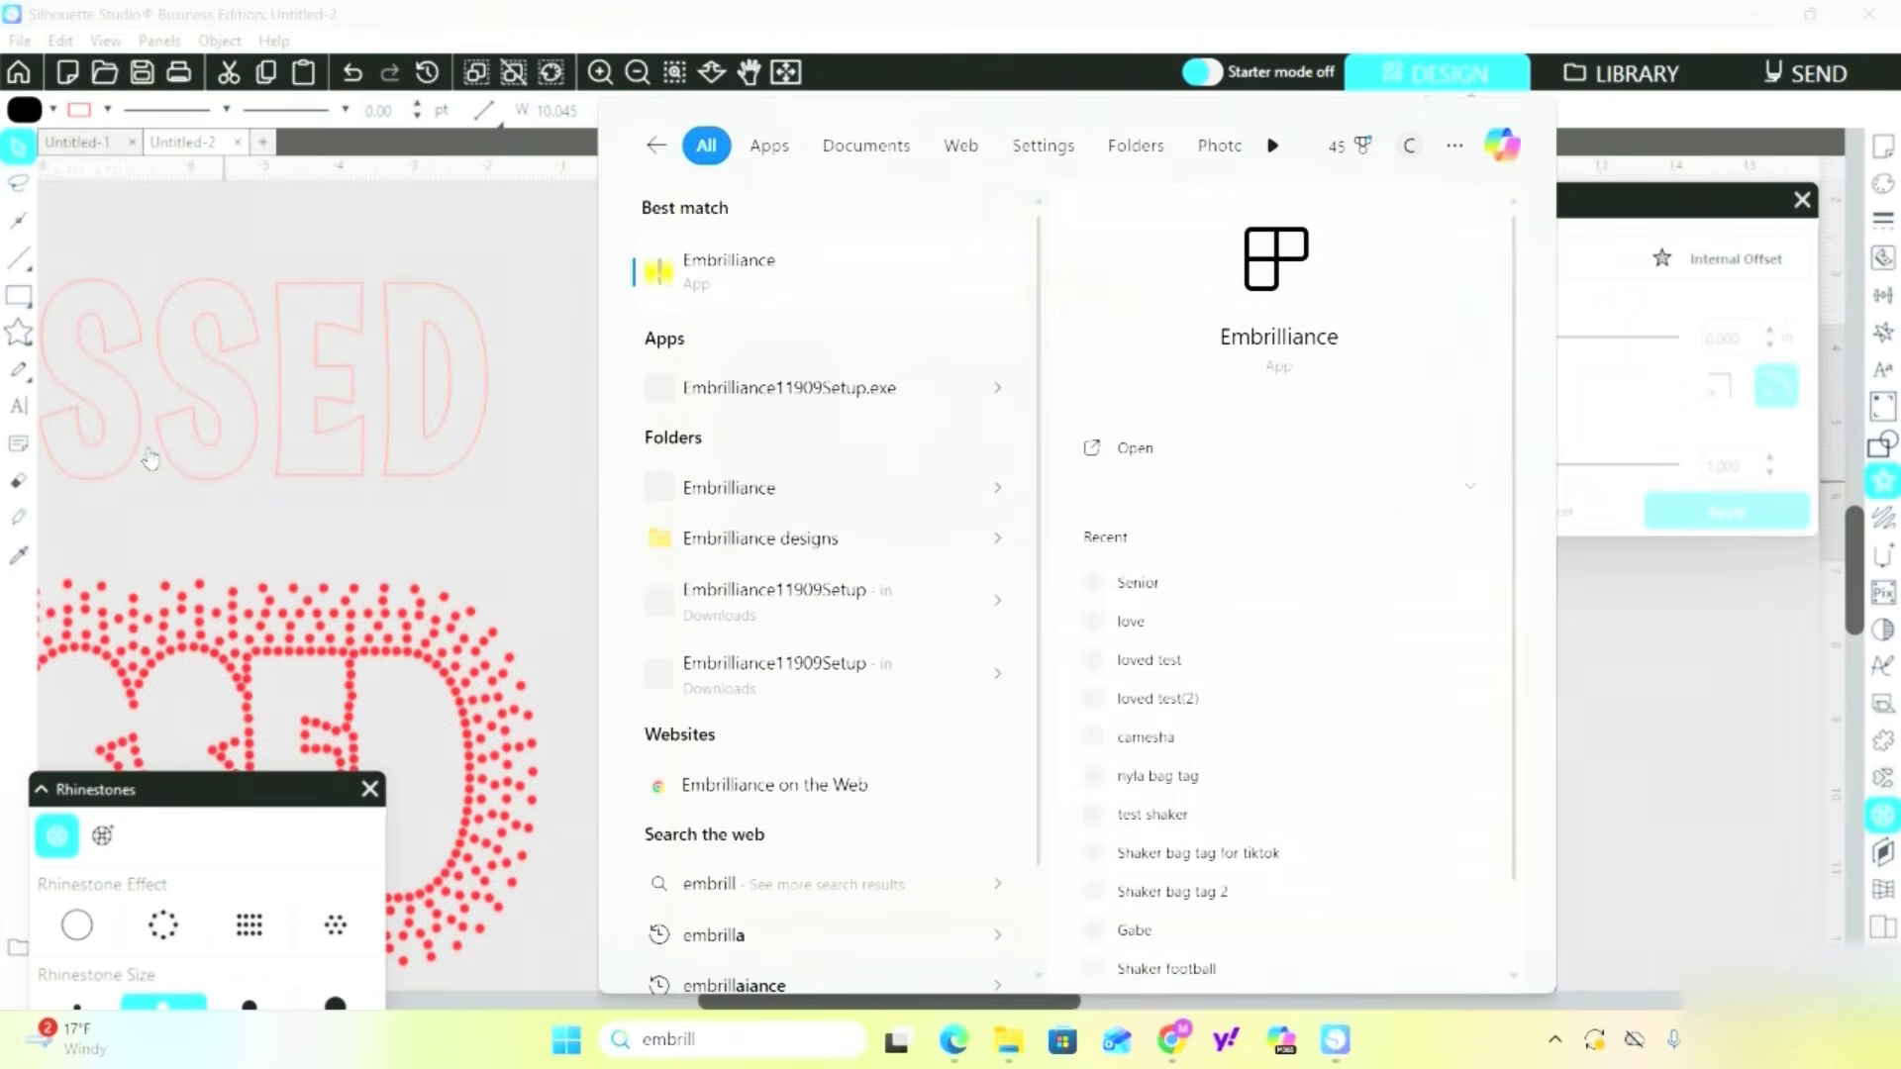
{"action": "left_click", "coordinate": [748, 302]}
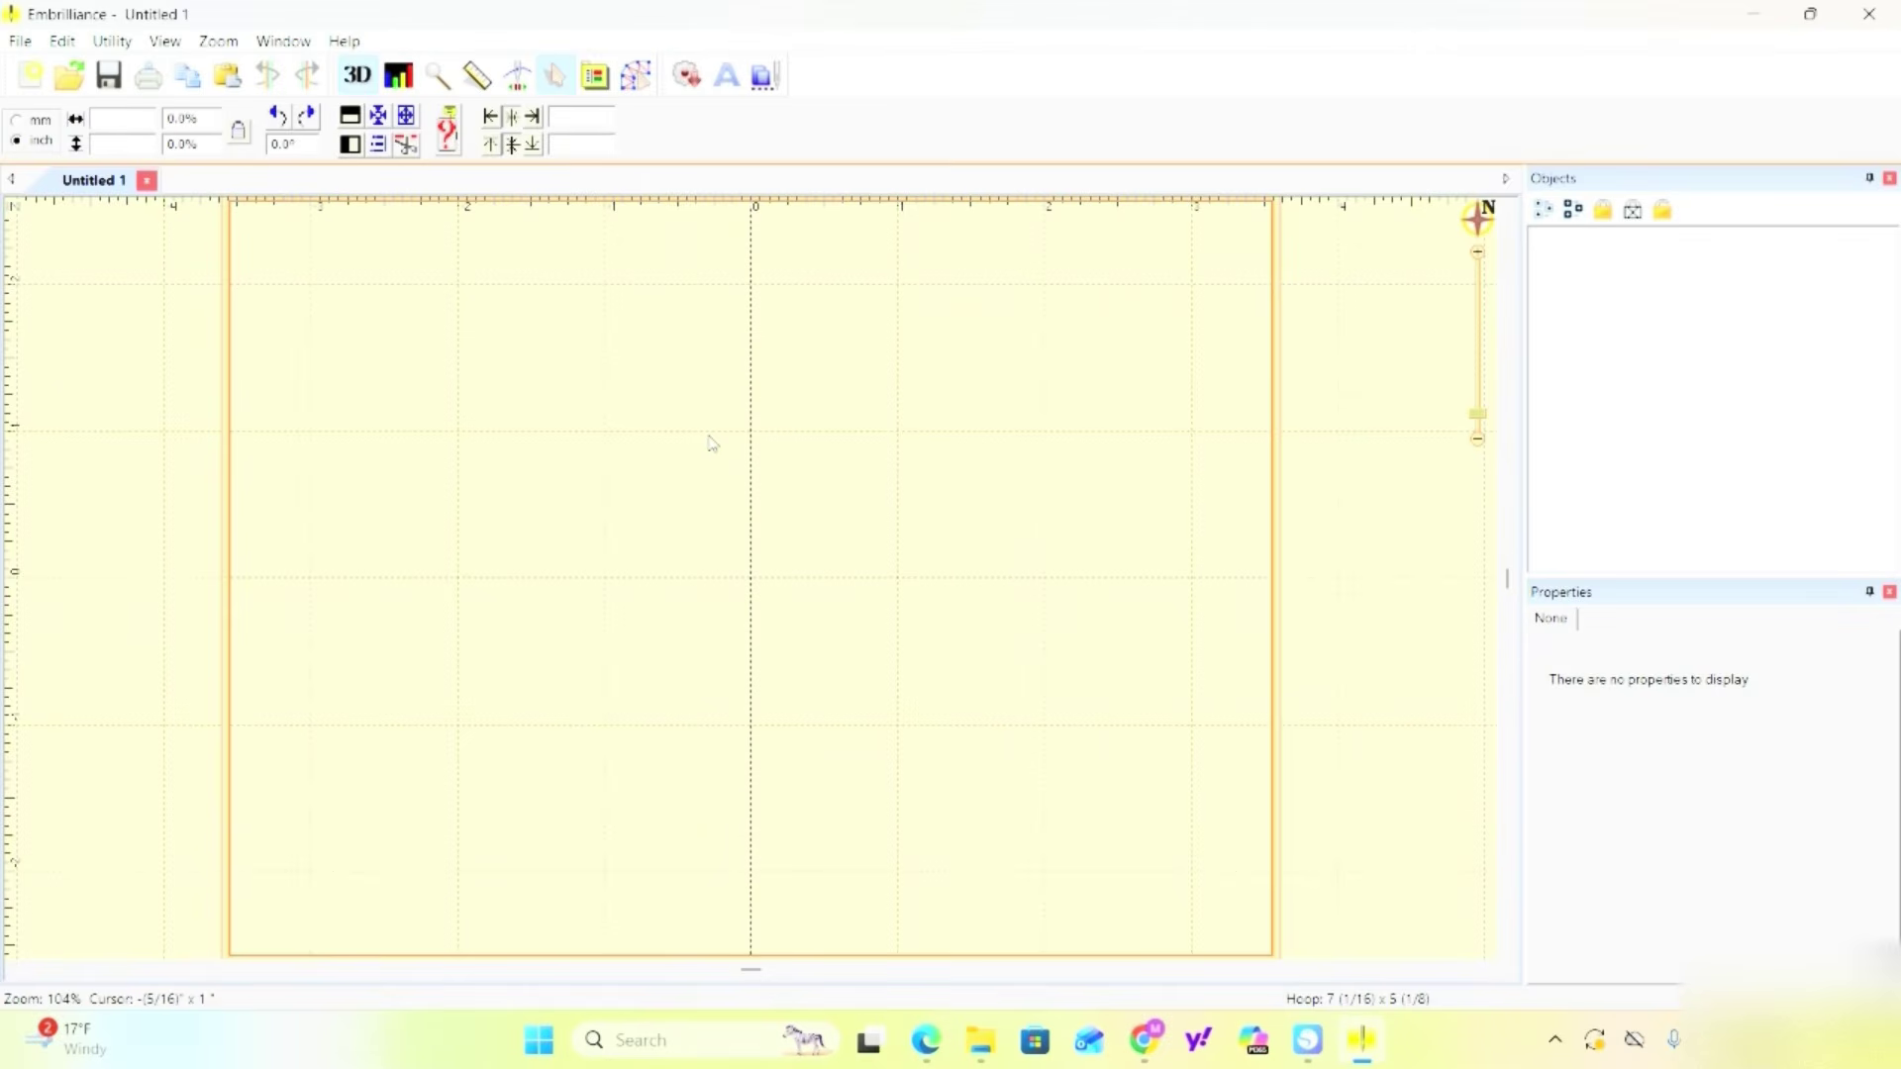
Switch to Create mode and import the vector file "bless embrodiery" onto the blank embroidery page.
{"action": "scroll", "coordinate": [712, 443], "scroll_direction": "down", "scroll_amount": 3}
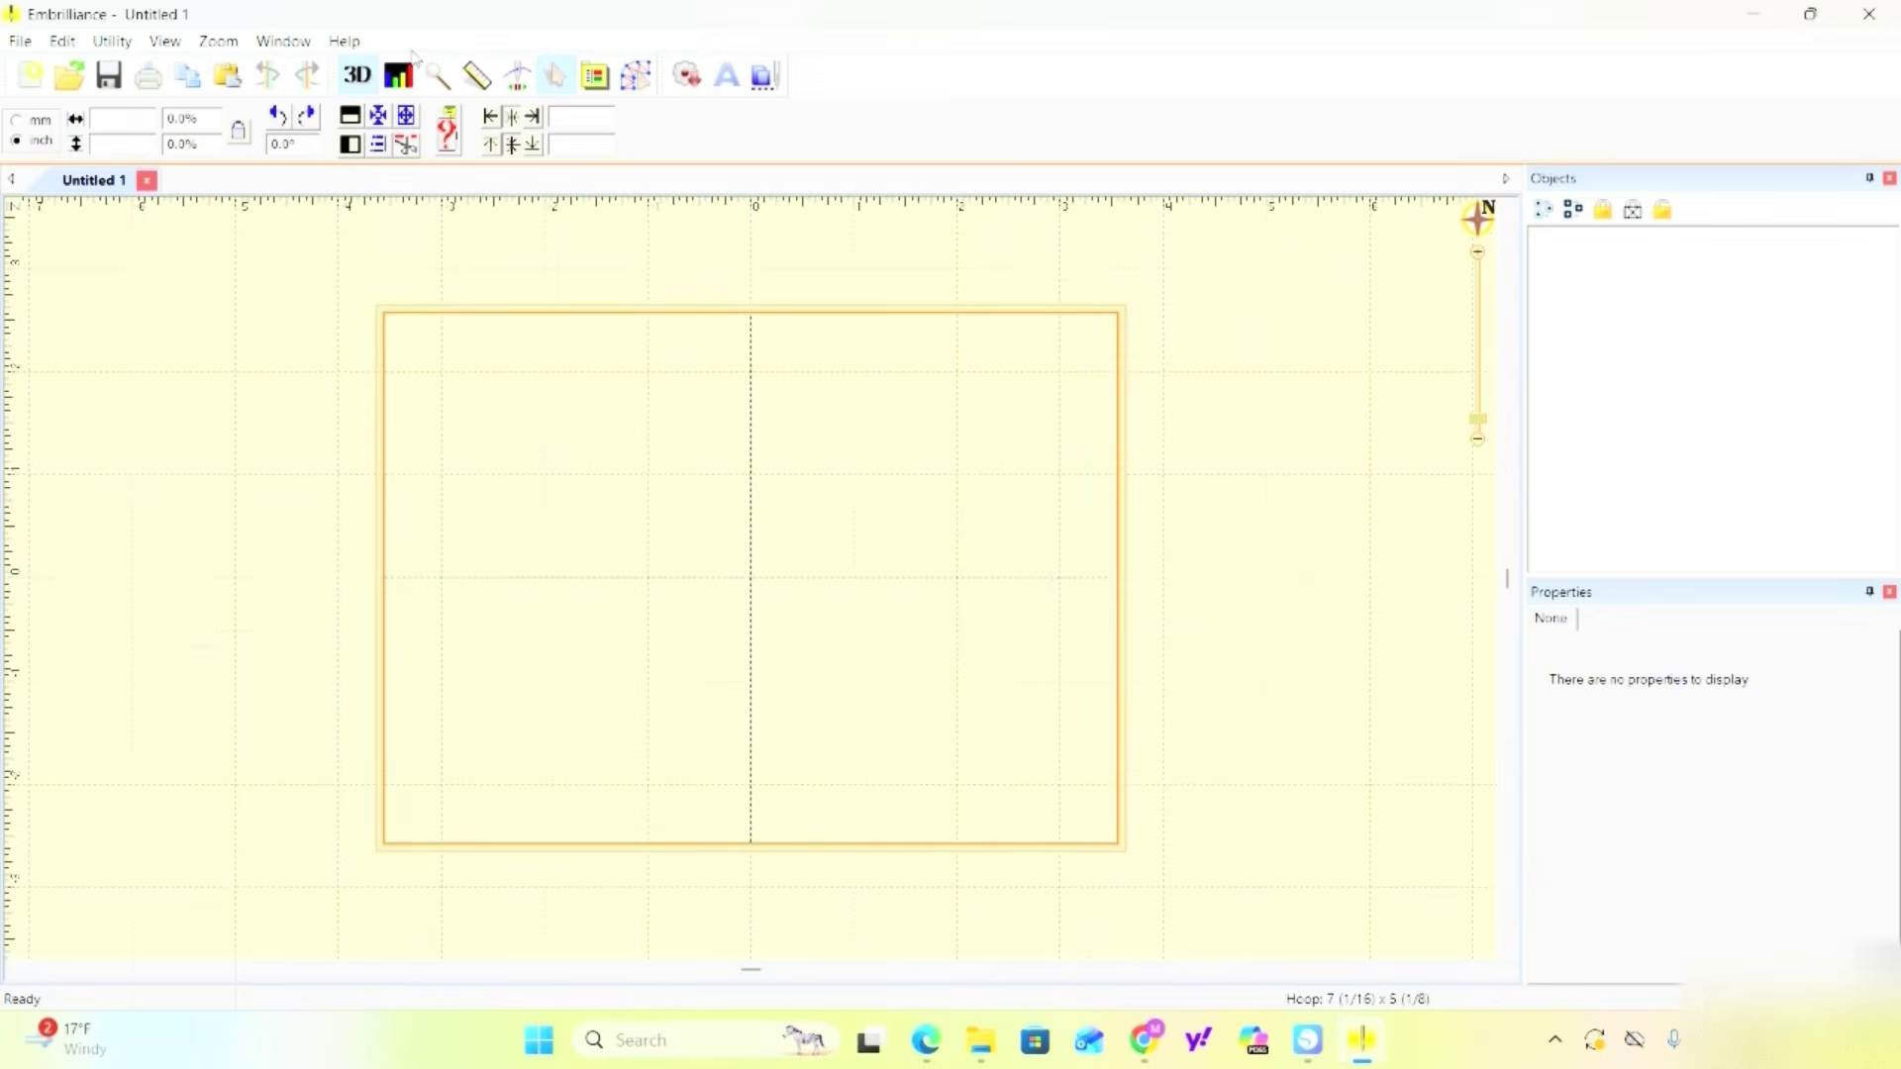
{"action": "left_click", "coordinate": [637, 76]}
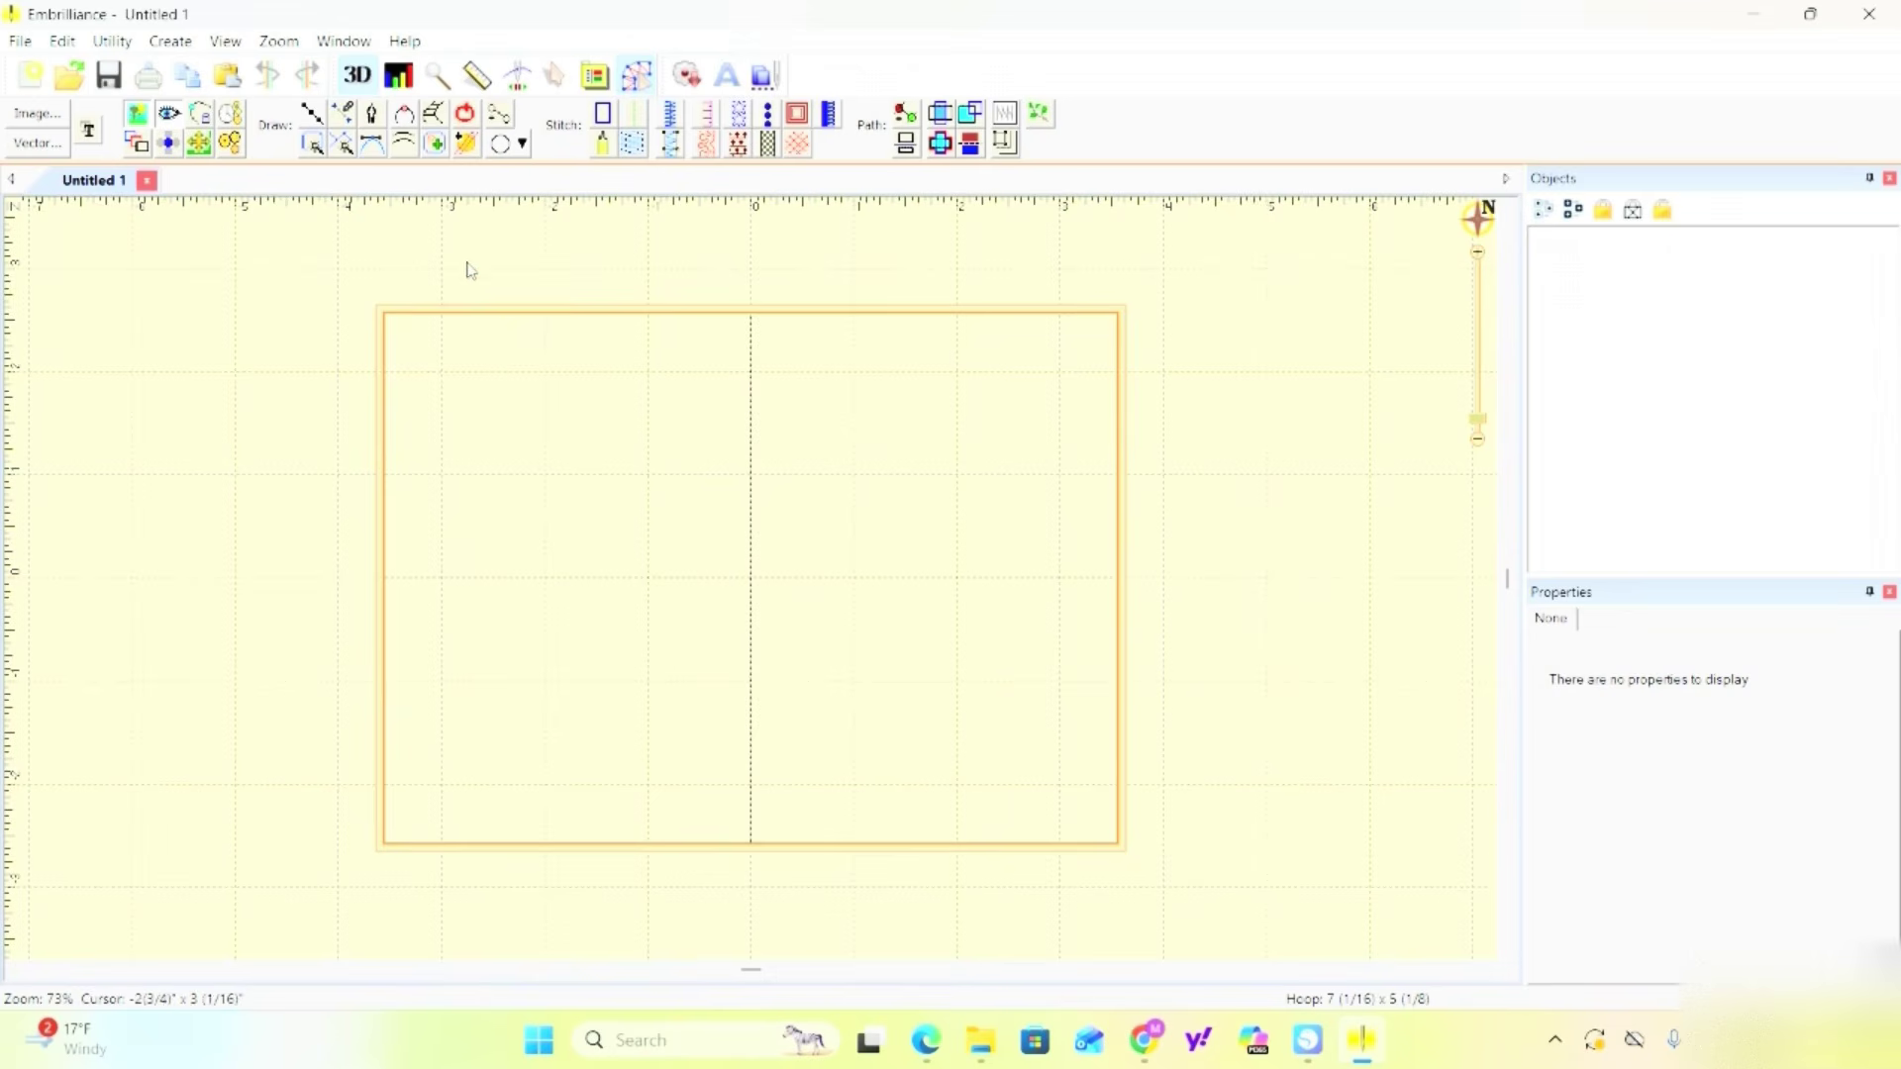
{"action": "left_click", "coordinate": [45, 148]}
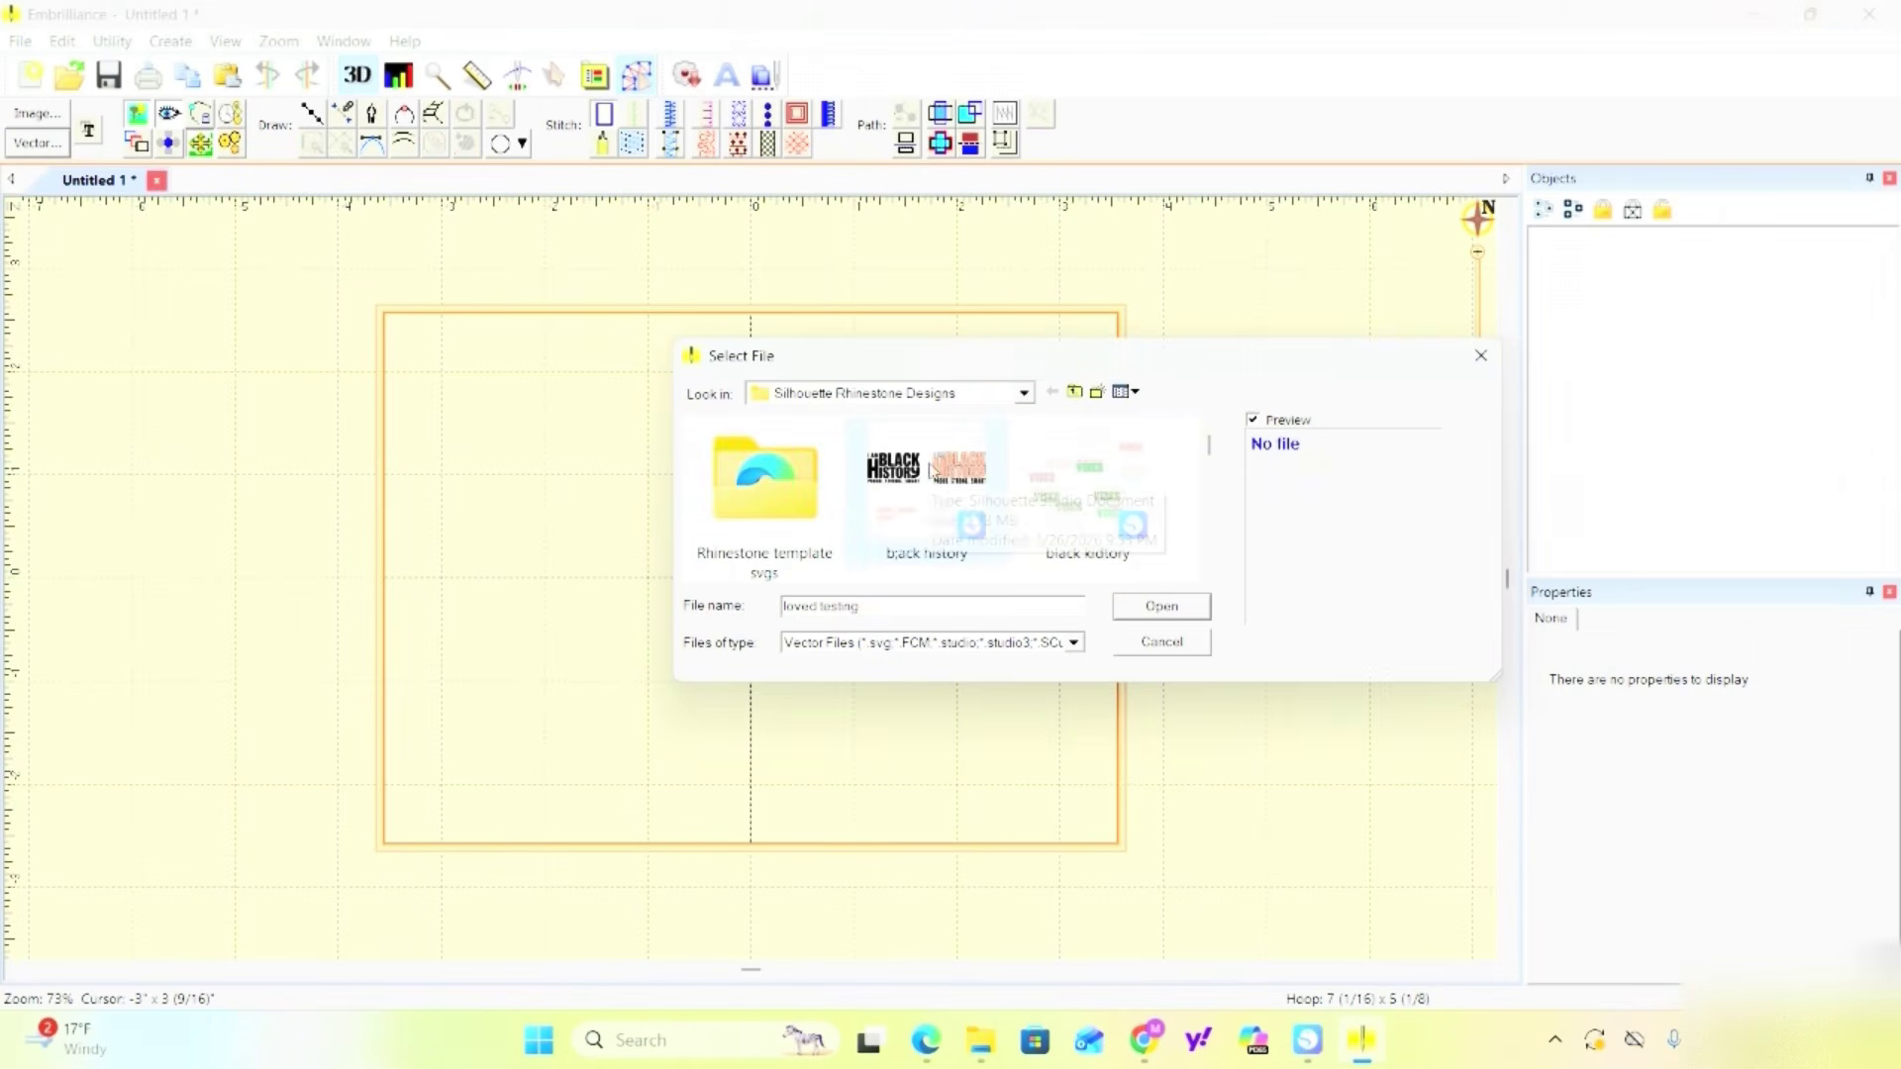
{"action": "scroll", "coordinate": [930, 475], "scroll_direction": "down", "scroll_amount": 1}
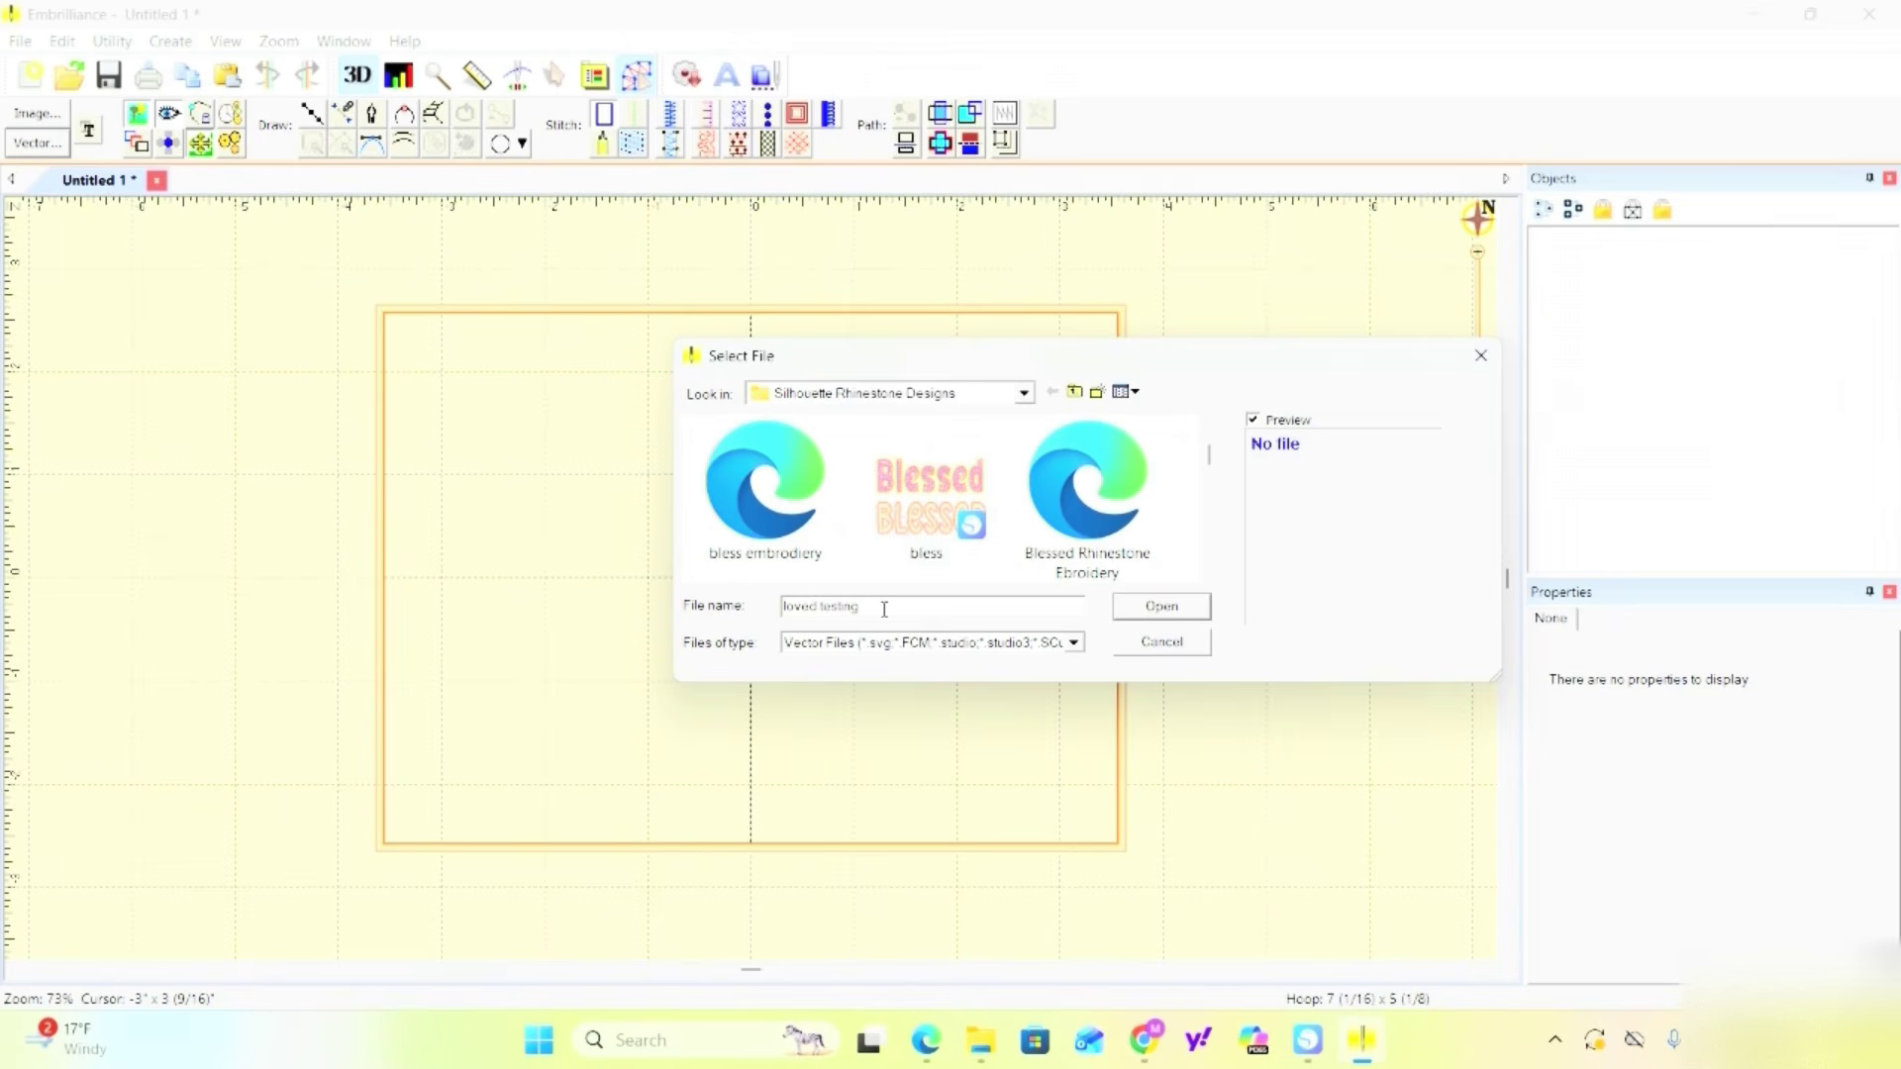
{"action": "left_click_drag", "start_coordinate": [881, 611], "coordinate": [778, 616]}
{"action": "left_click", "coordinate": [768, 509]}
{"action": "left_click", "coordinate": [1168, 608]}
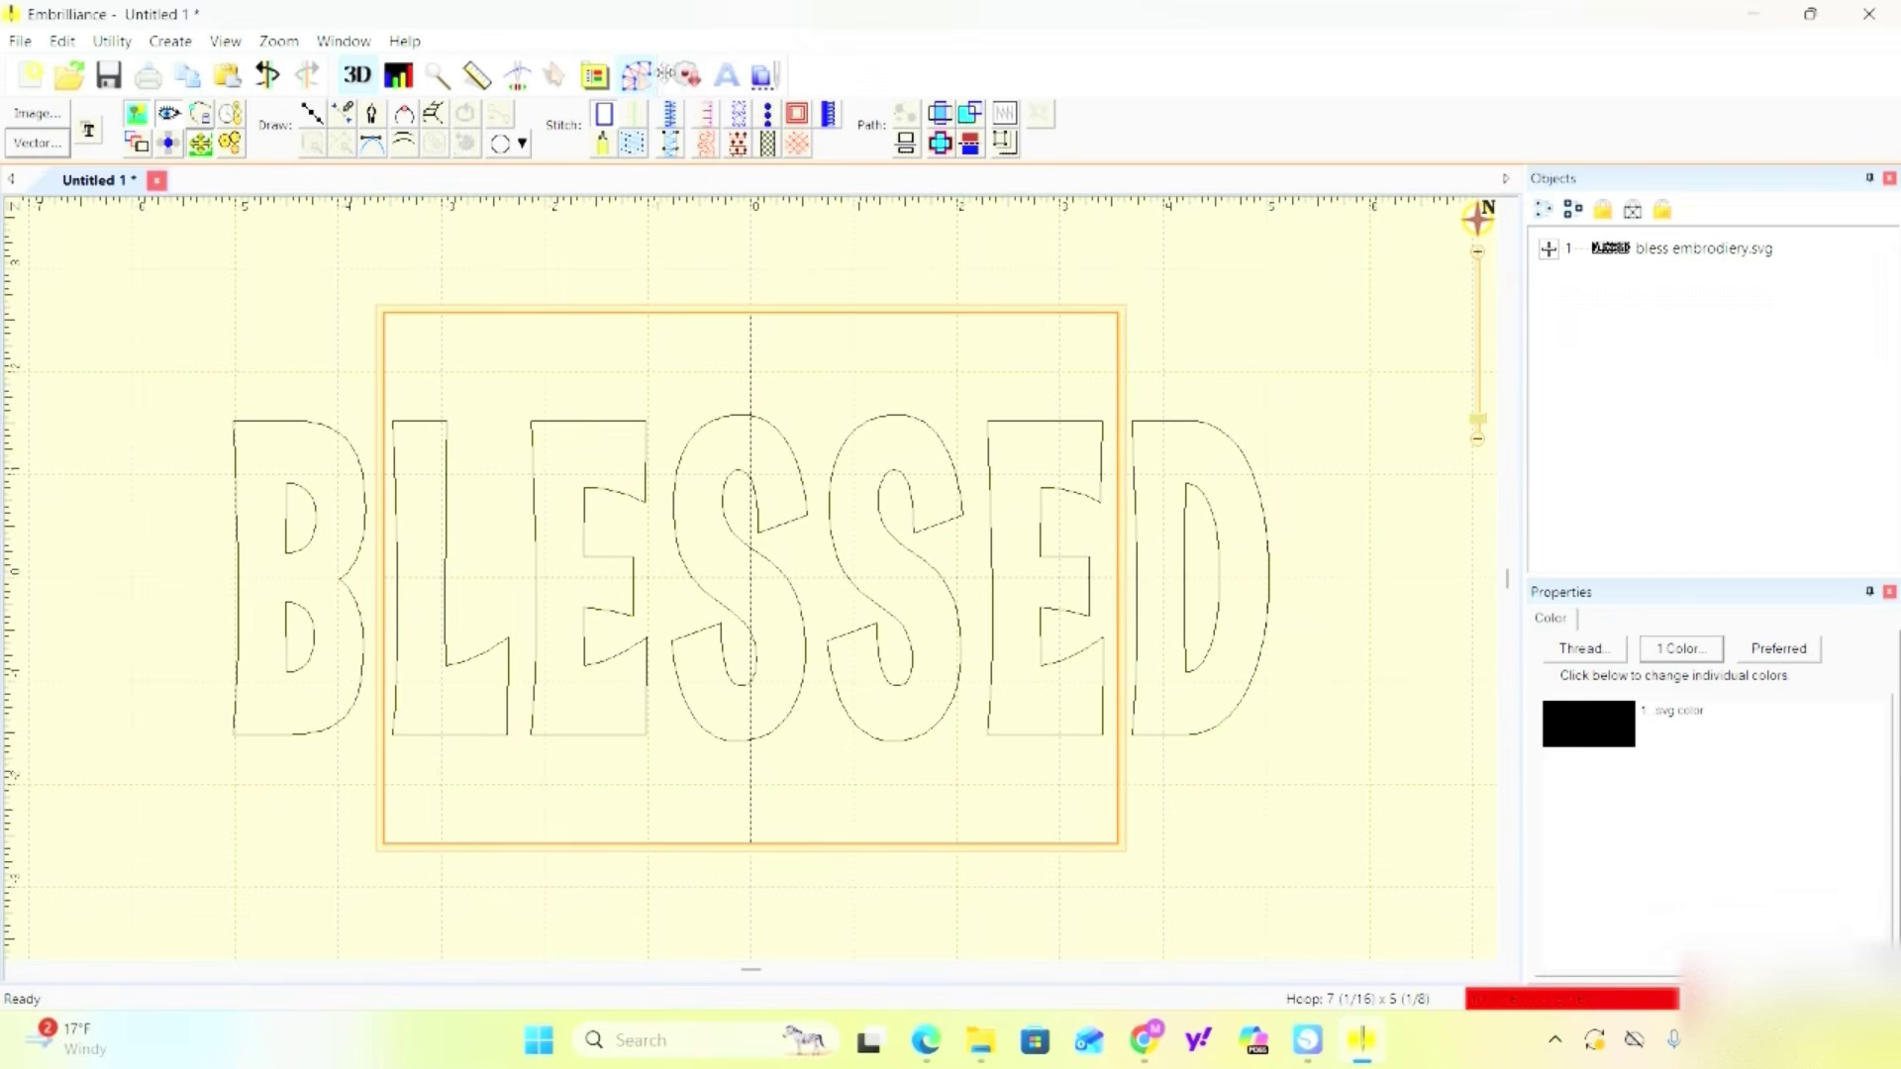
Change the hoop to the multi-position 130 x 300 Jumbo Hoop in PES format.
{"action": "left_click", "coordinate": [596, 85]}
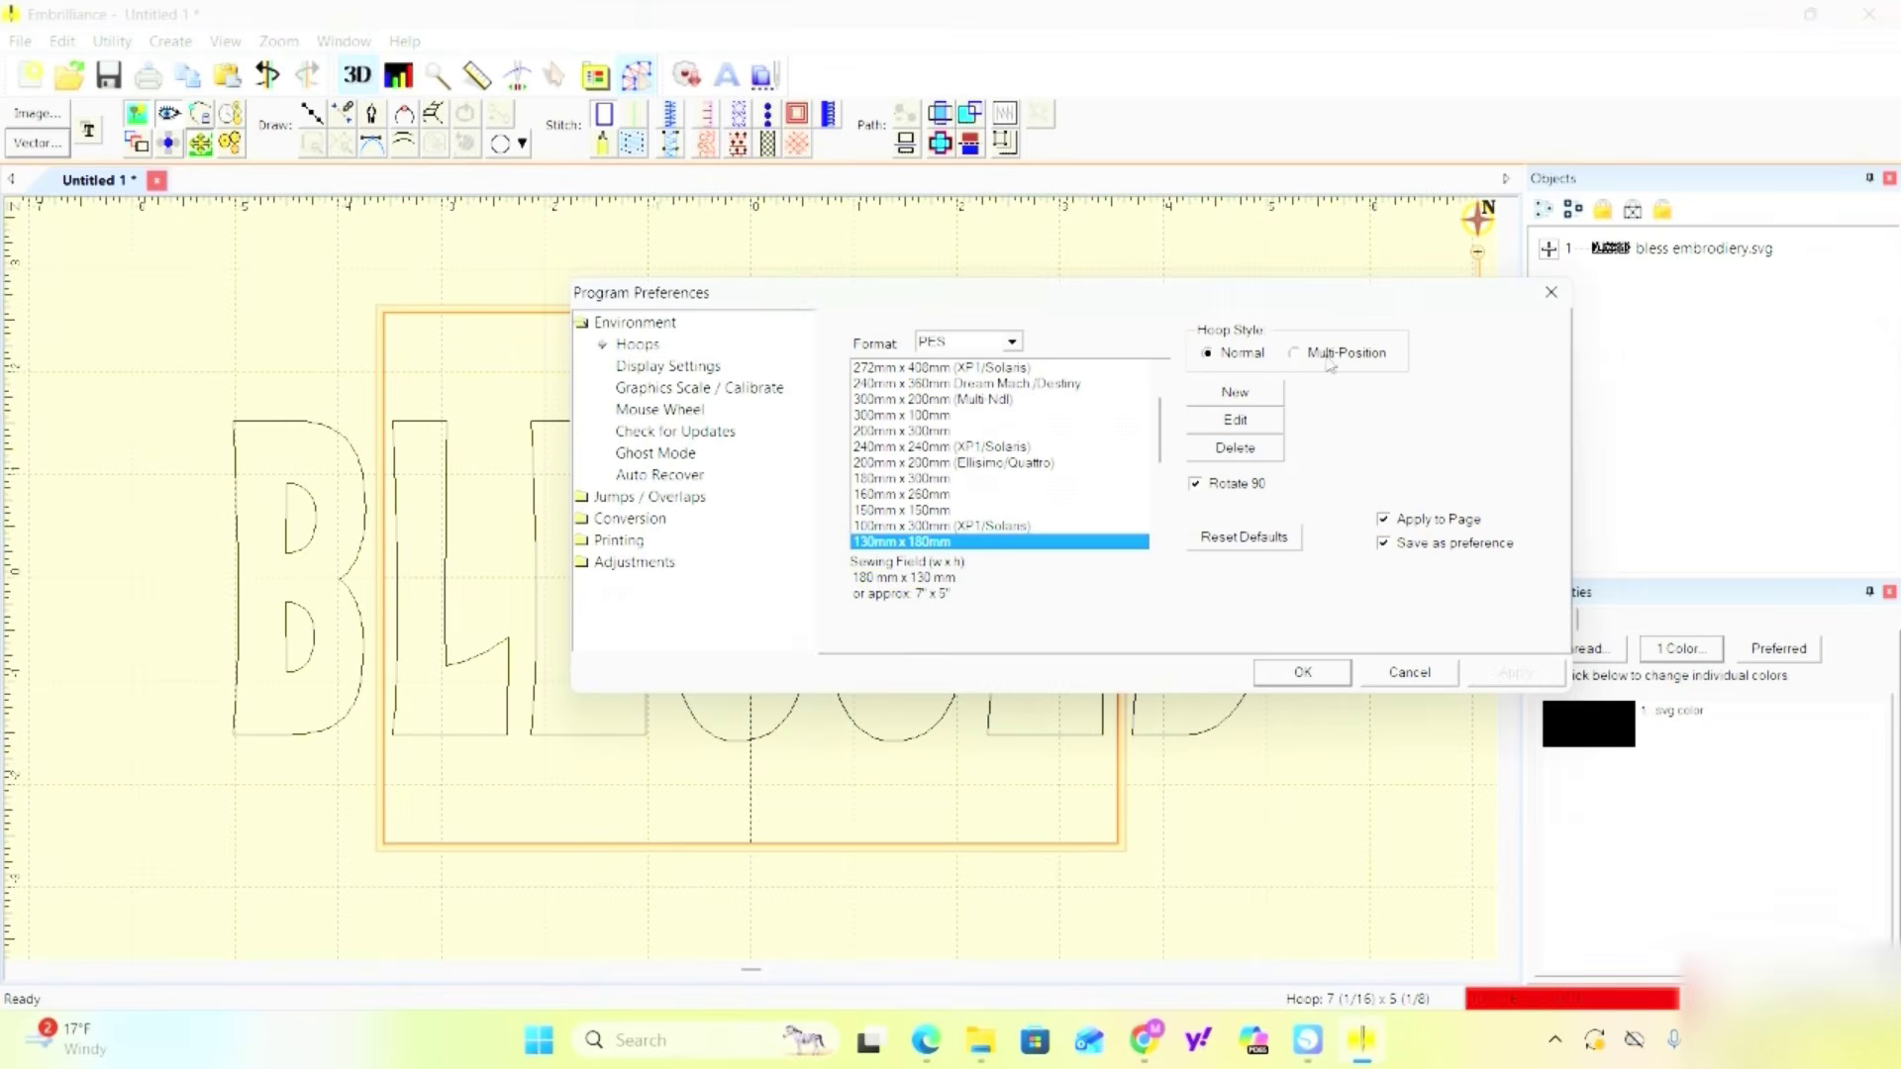
{"action": "left_click", "coordinate": [1315, 356]}
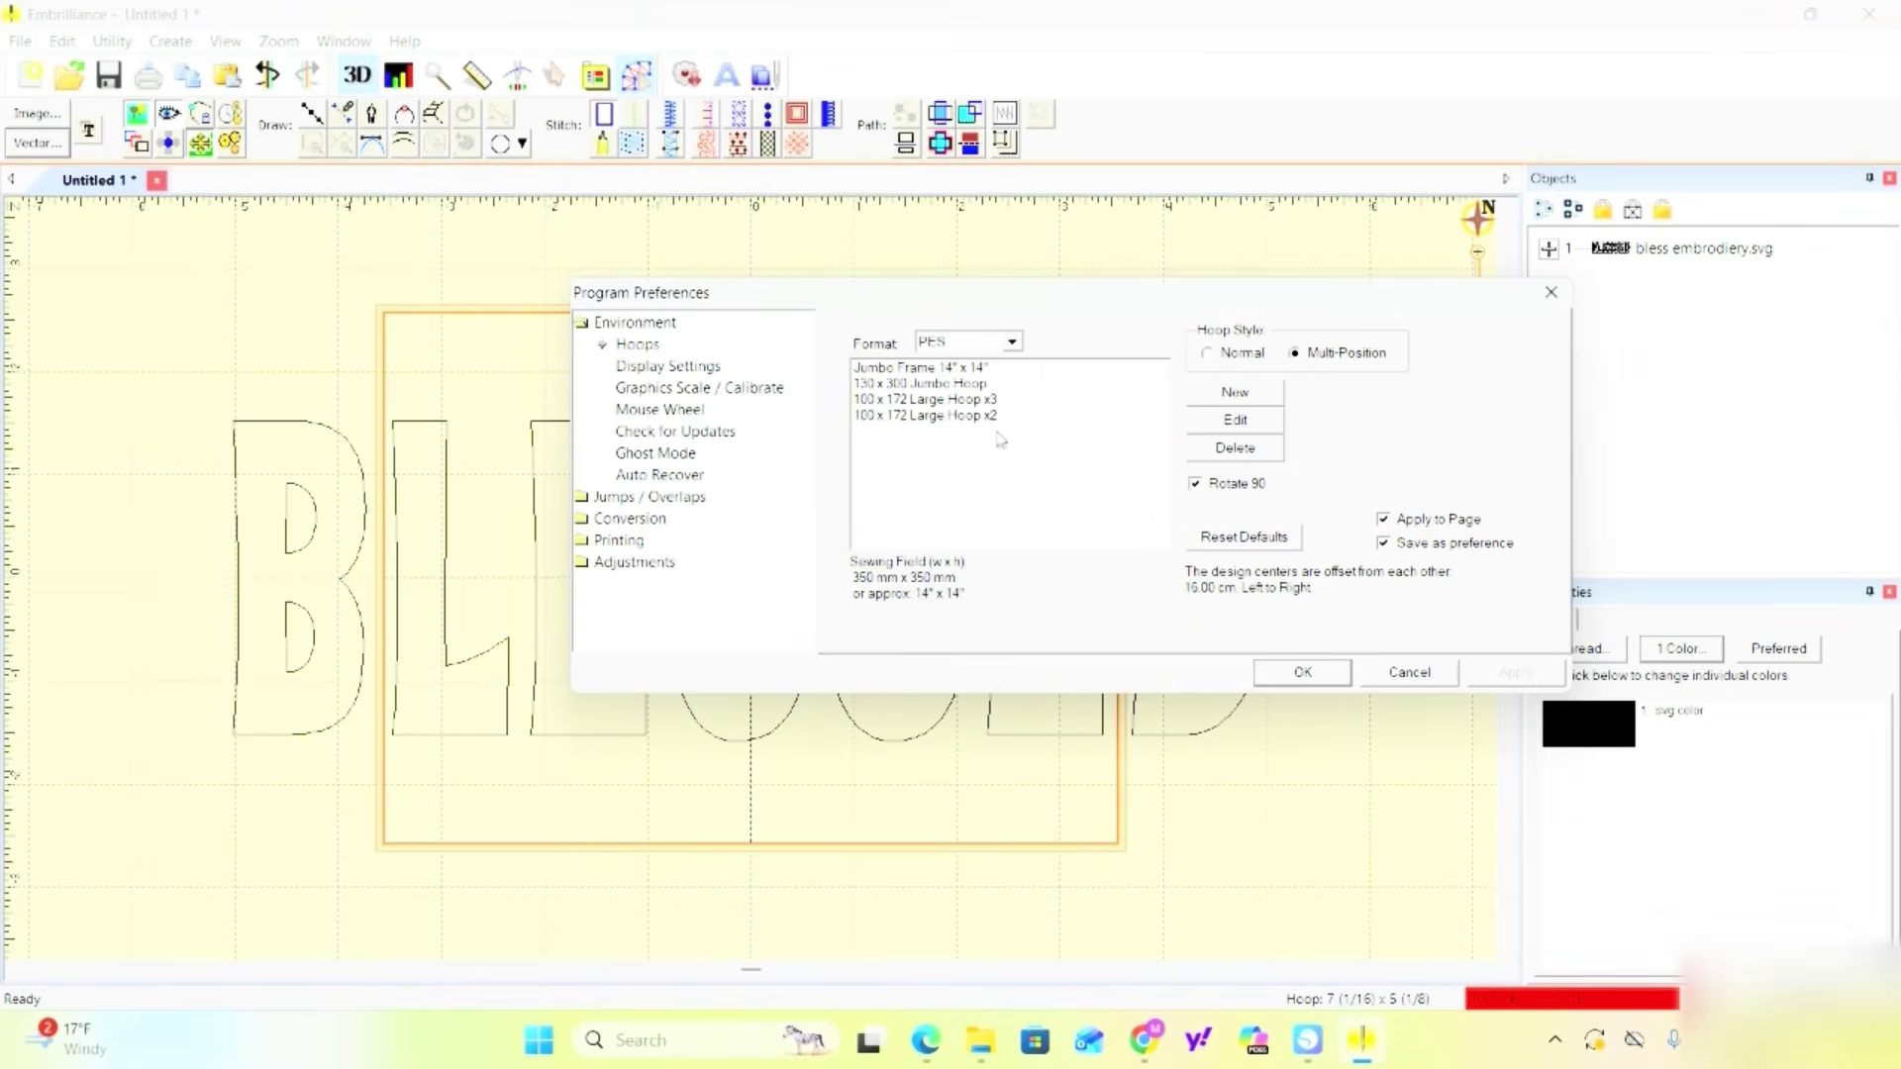
{"action": "left_click", "coordinate": [956, 387]}
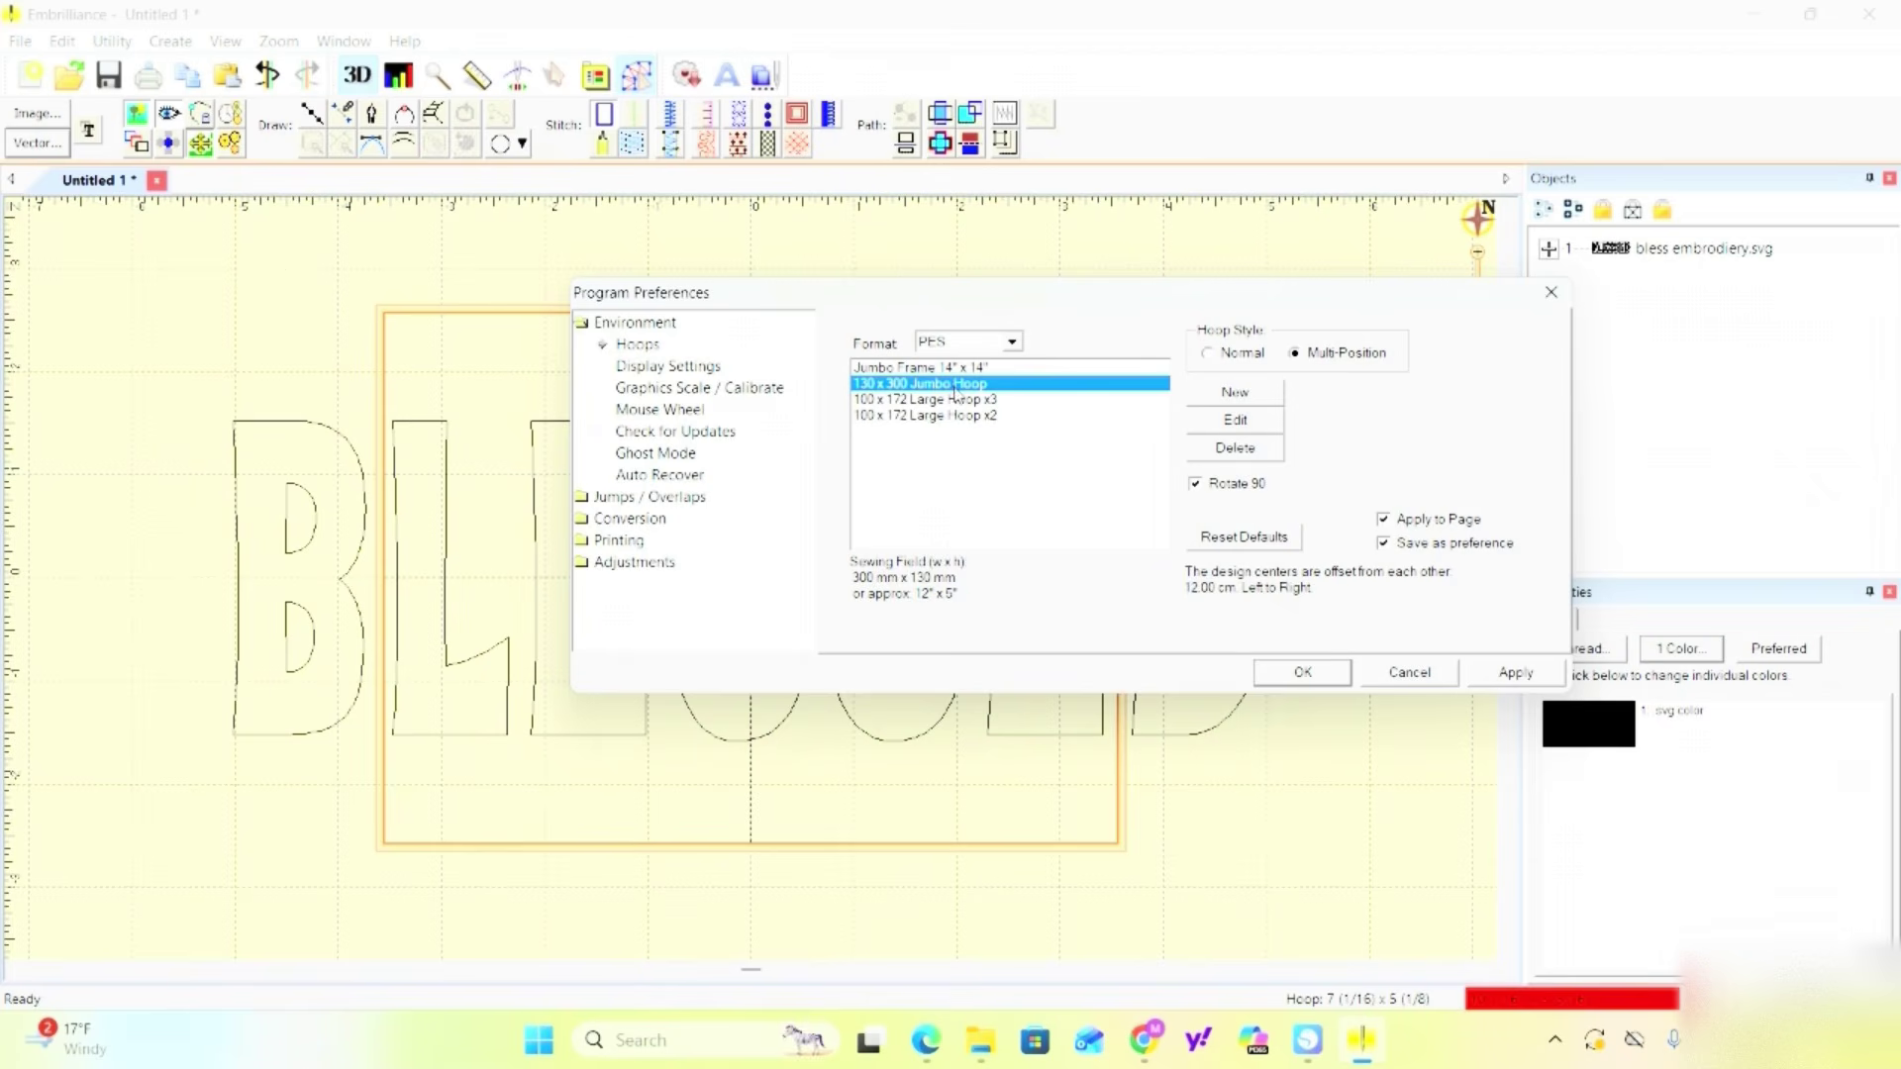
{"action": "left_click", "coordinate": [1297, 673]}
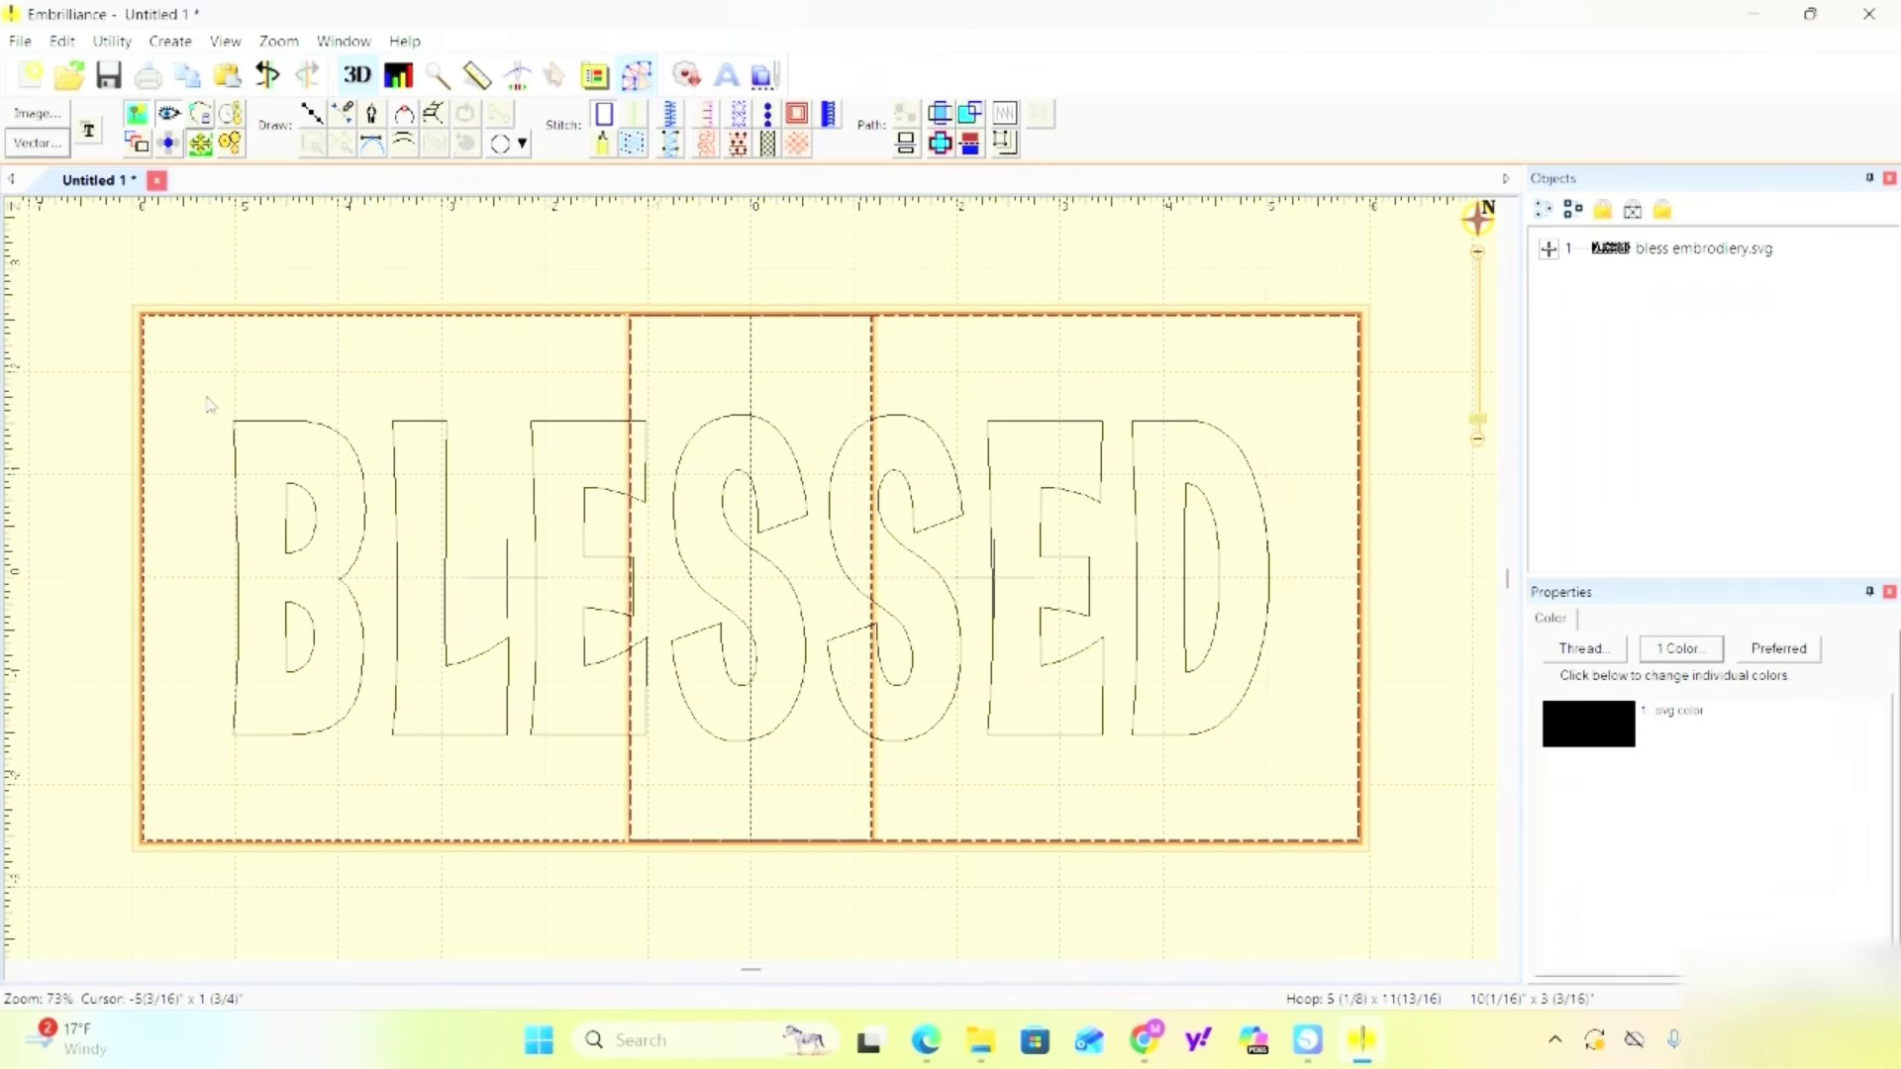
Select all the imported BLESSED line outlines, convert them to run stitches, and deselect the lettering.
{"action": "mouse_move", "coordinate": [189, 398]}
{"action": "left_mouse_down"}
{"action": "mouse_move", "coordinate": [345, 430]}
{"action": "mouse_move", "coordinate": [1117, 451]}
{"action": "mouse_move", "coordinate": [1376, 519]}
{"action": "mouse_move", "coordinate": [1340, 758]}
{"action": "mouse_move", "coordinate": [1013, 884]}
{"action": "left_mouse_up"}
{"action": "left_click", "coordinate": [226, 691]}
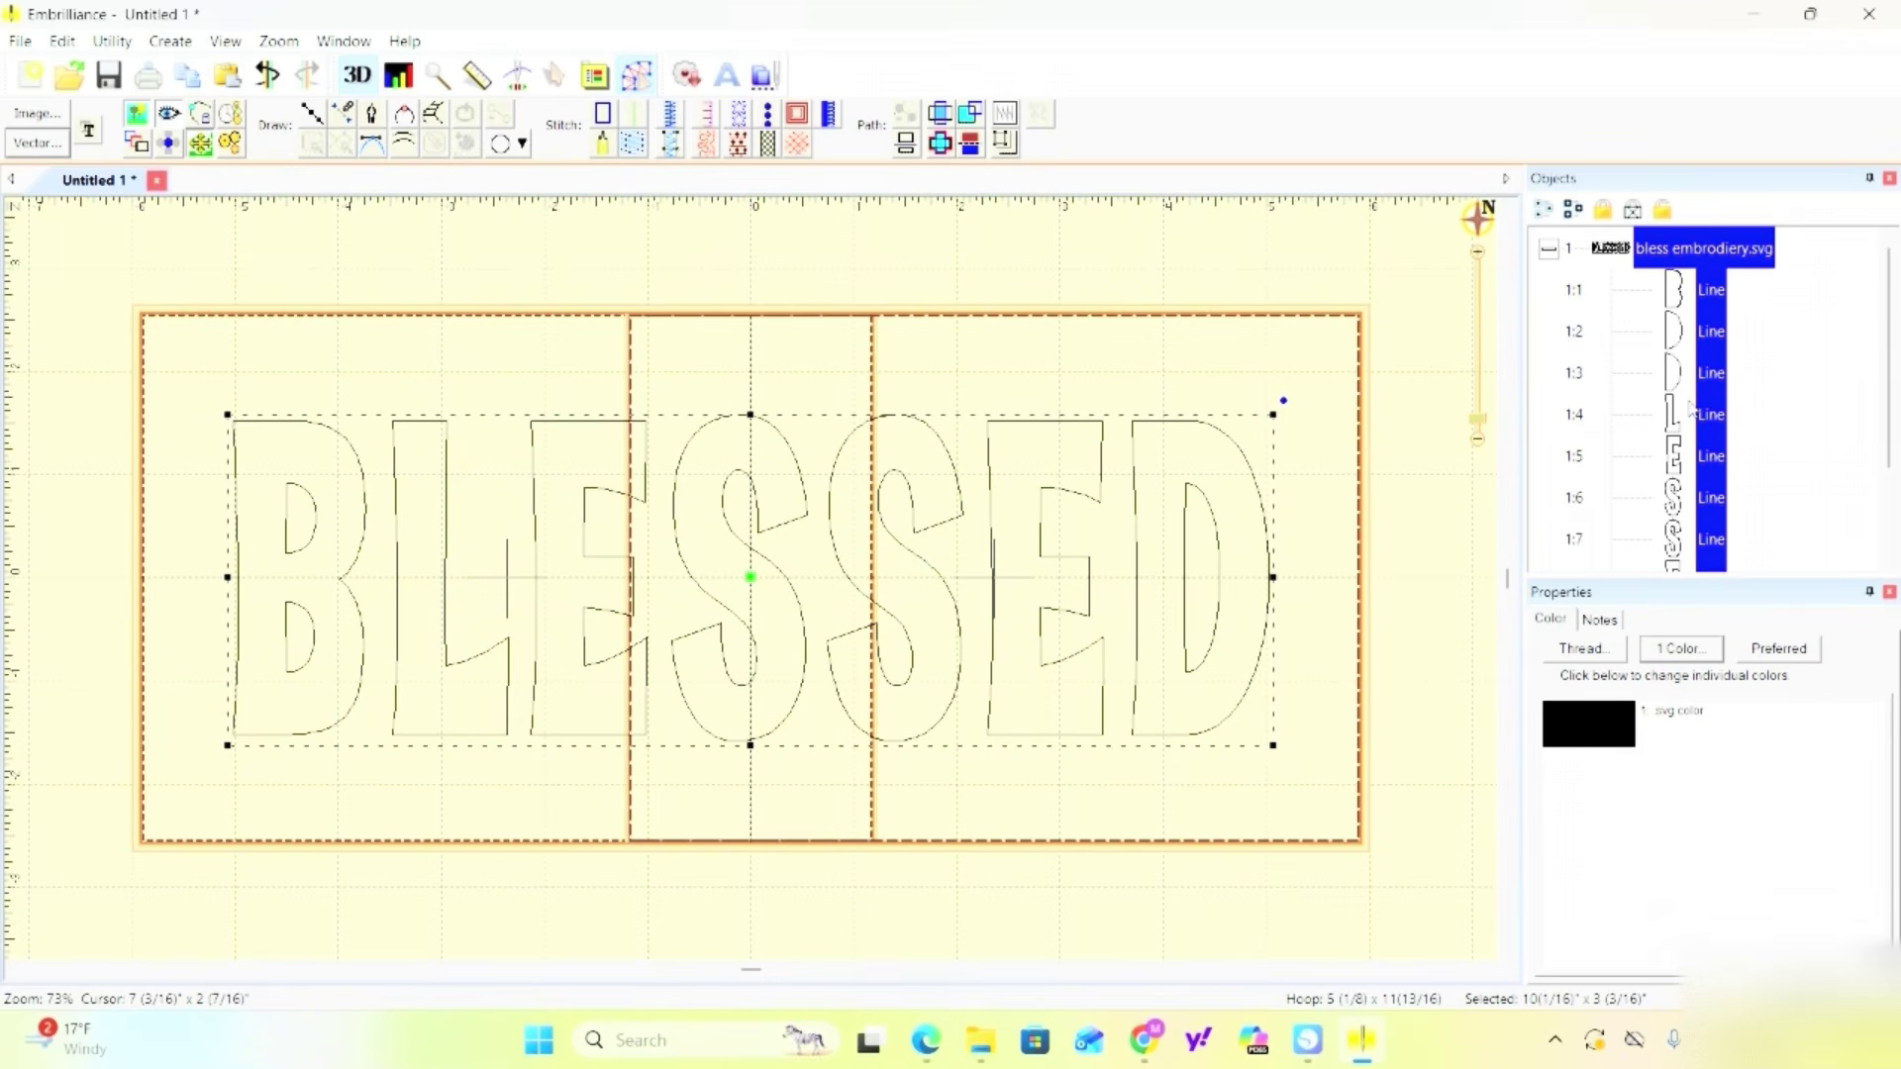
{"action": "left_click", "coordinate": [635, 124]}
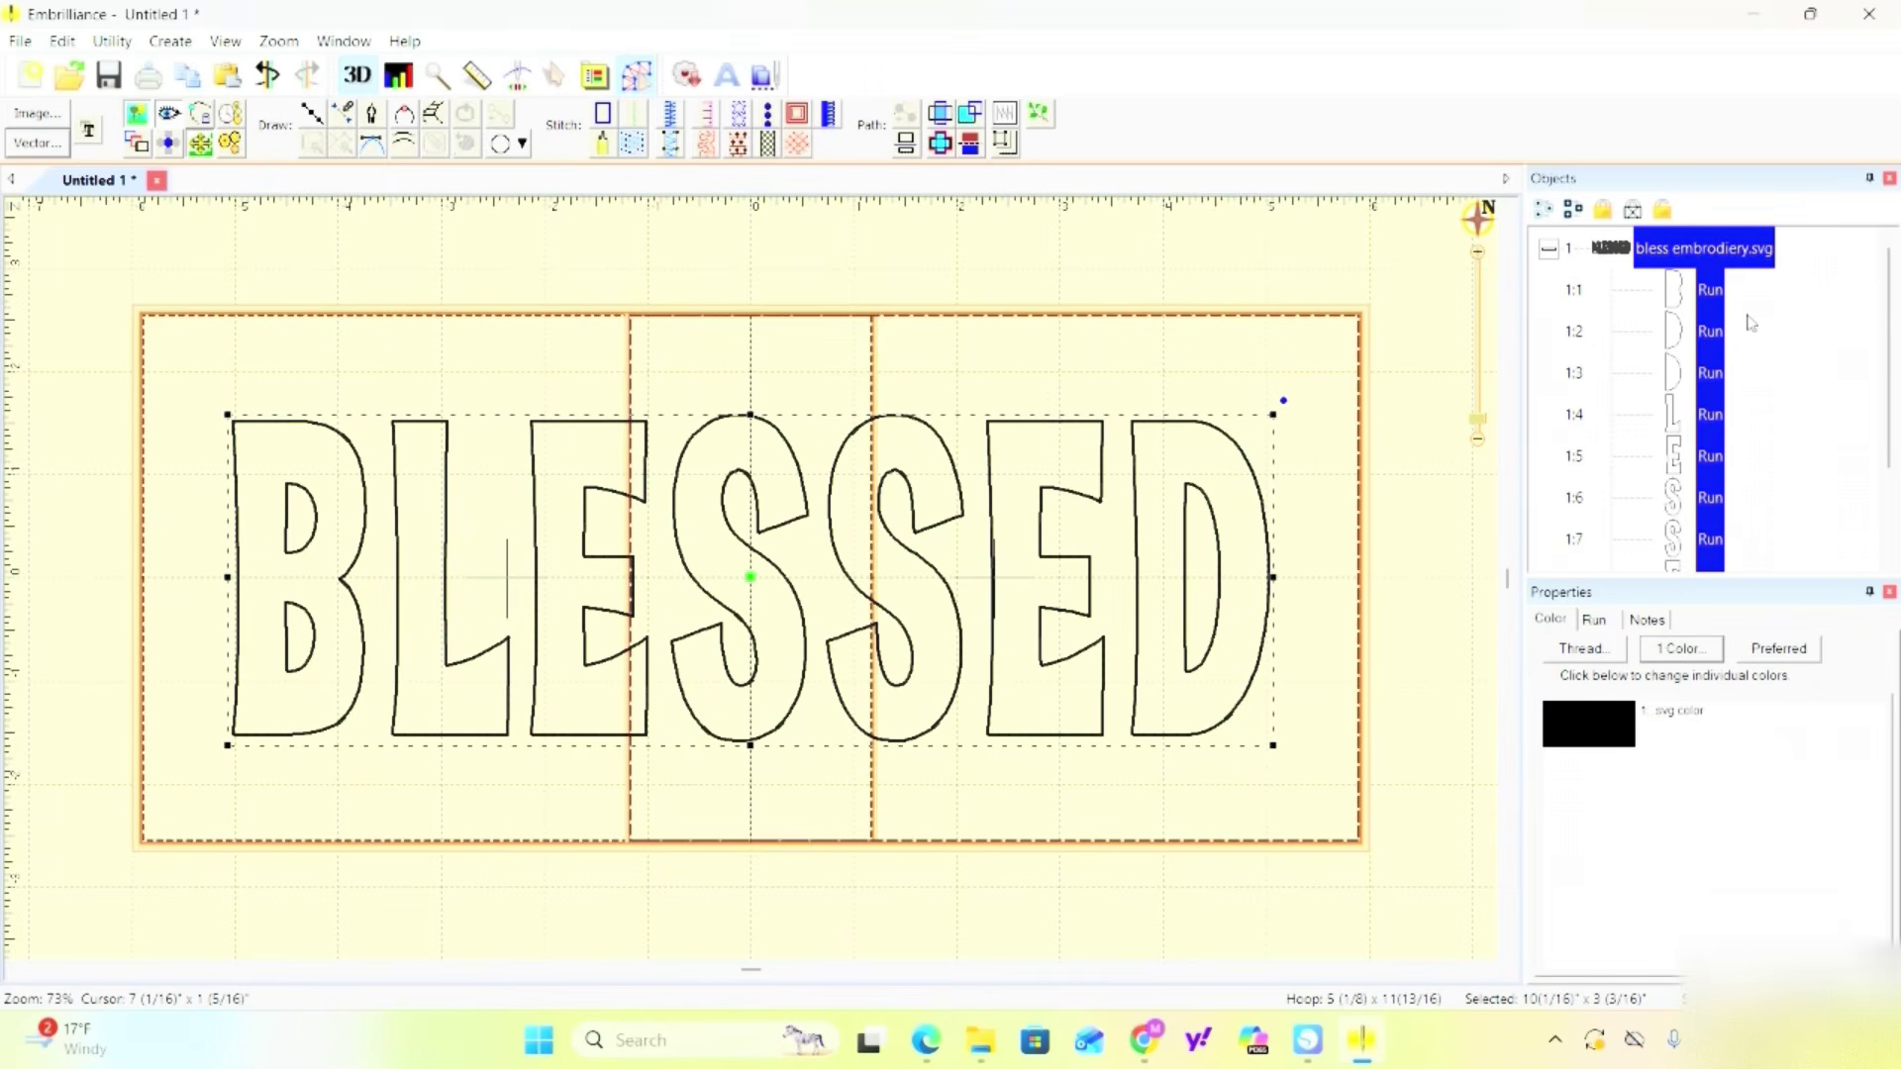
{"action": "scroll", "coordinate": [1717, 384], "scroll_direction": "down", "scroll_amount": 1}
{"action": "scroll", "coordinate": [1718, 385], "scroll_direction": "up", "scroll_amount": 1}
{"action": "left_click", "coordinate": [1755, 337]}
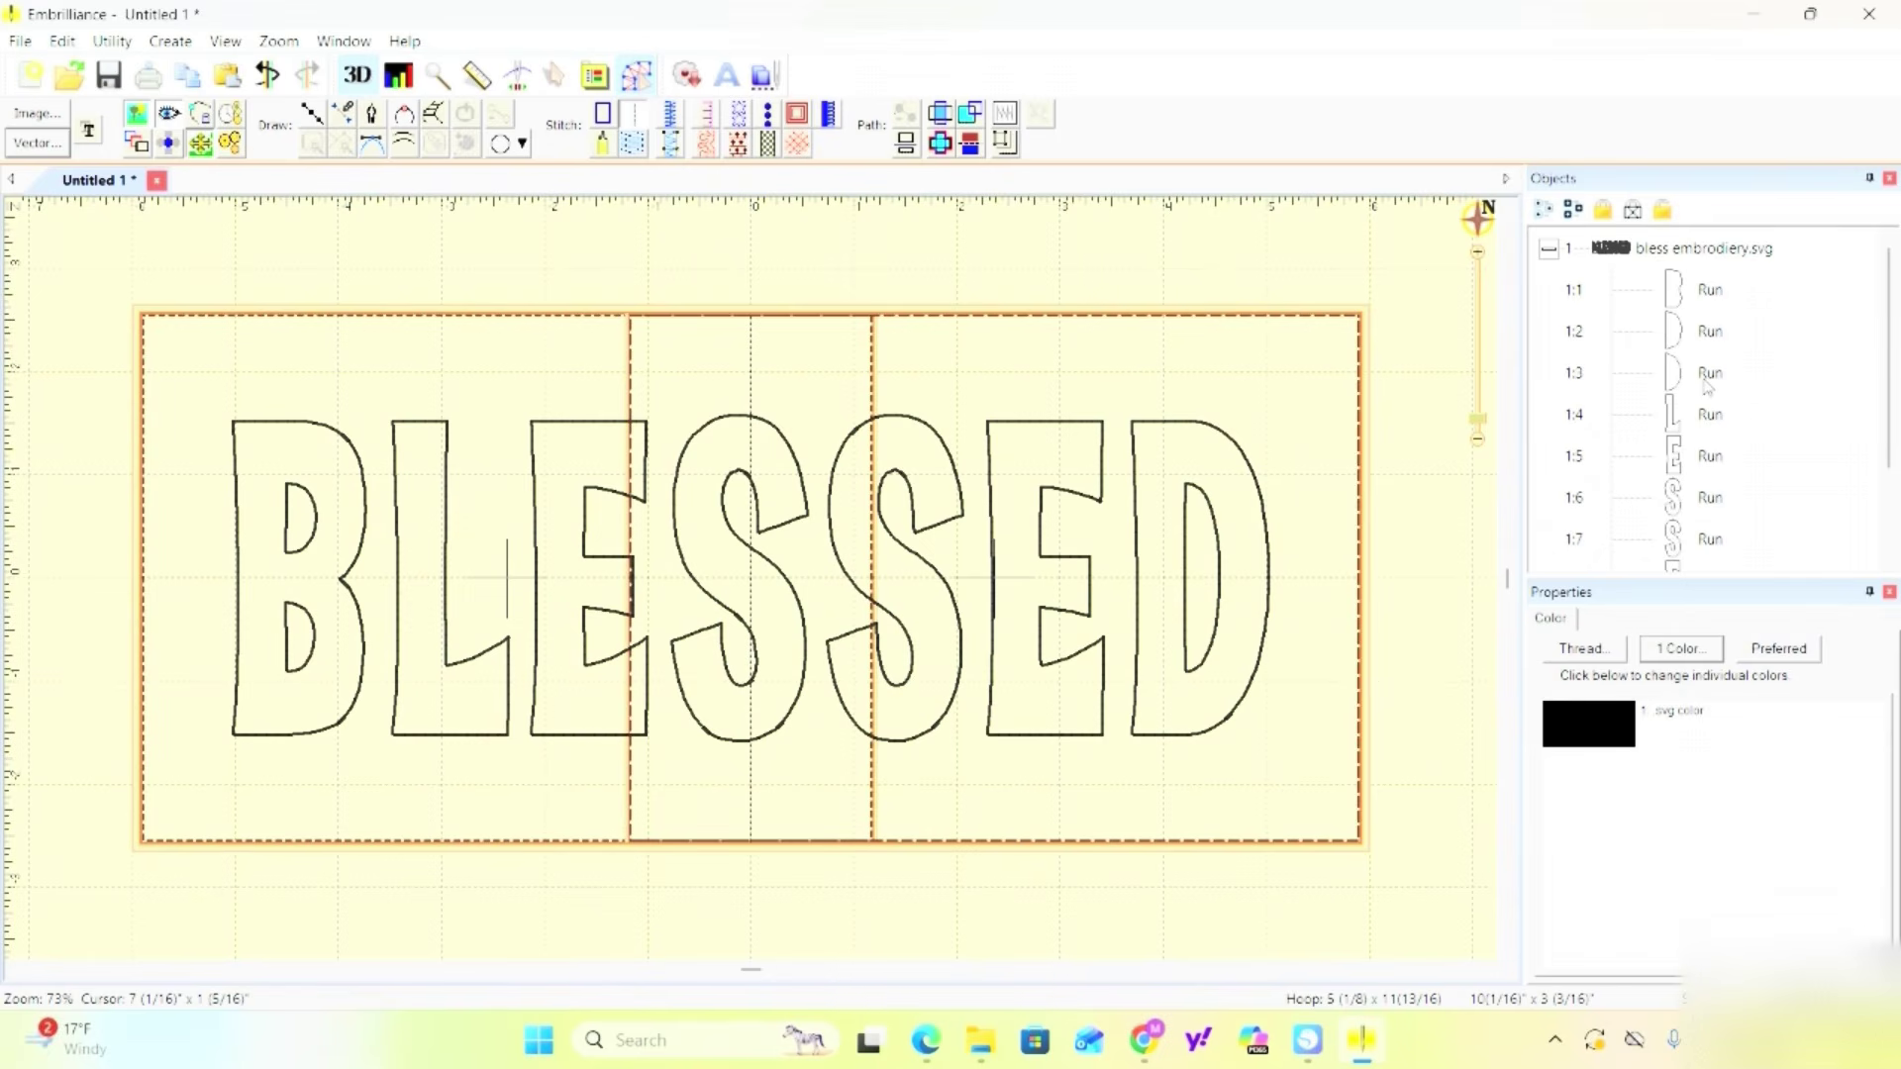
Select the letter B's outer outline and its two inner outlines, and merge them with Combine Holes.
{"action": "left_click", "coordinate": [1711, 294]}
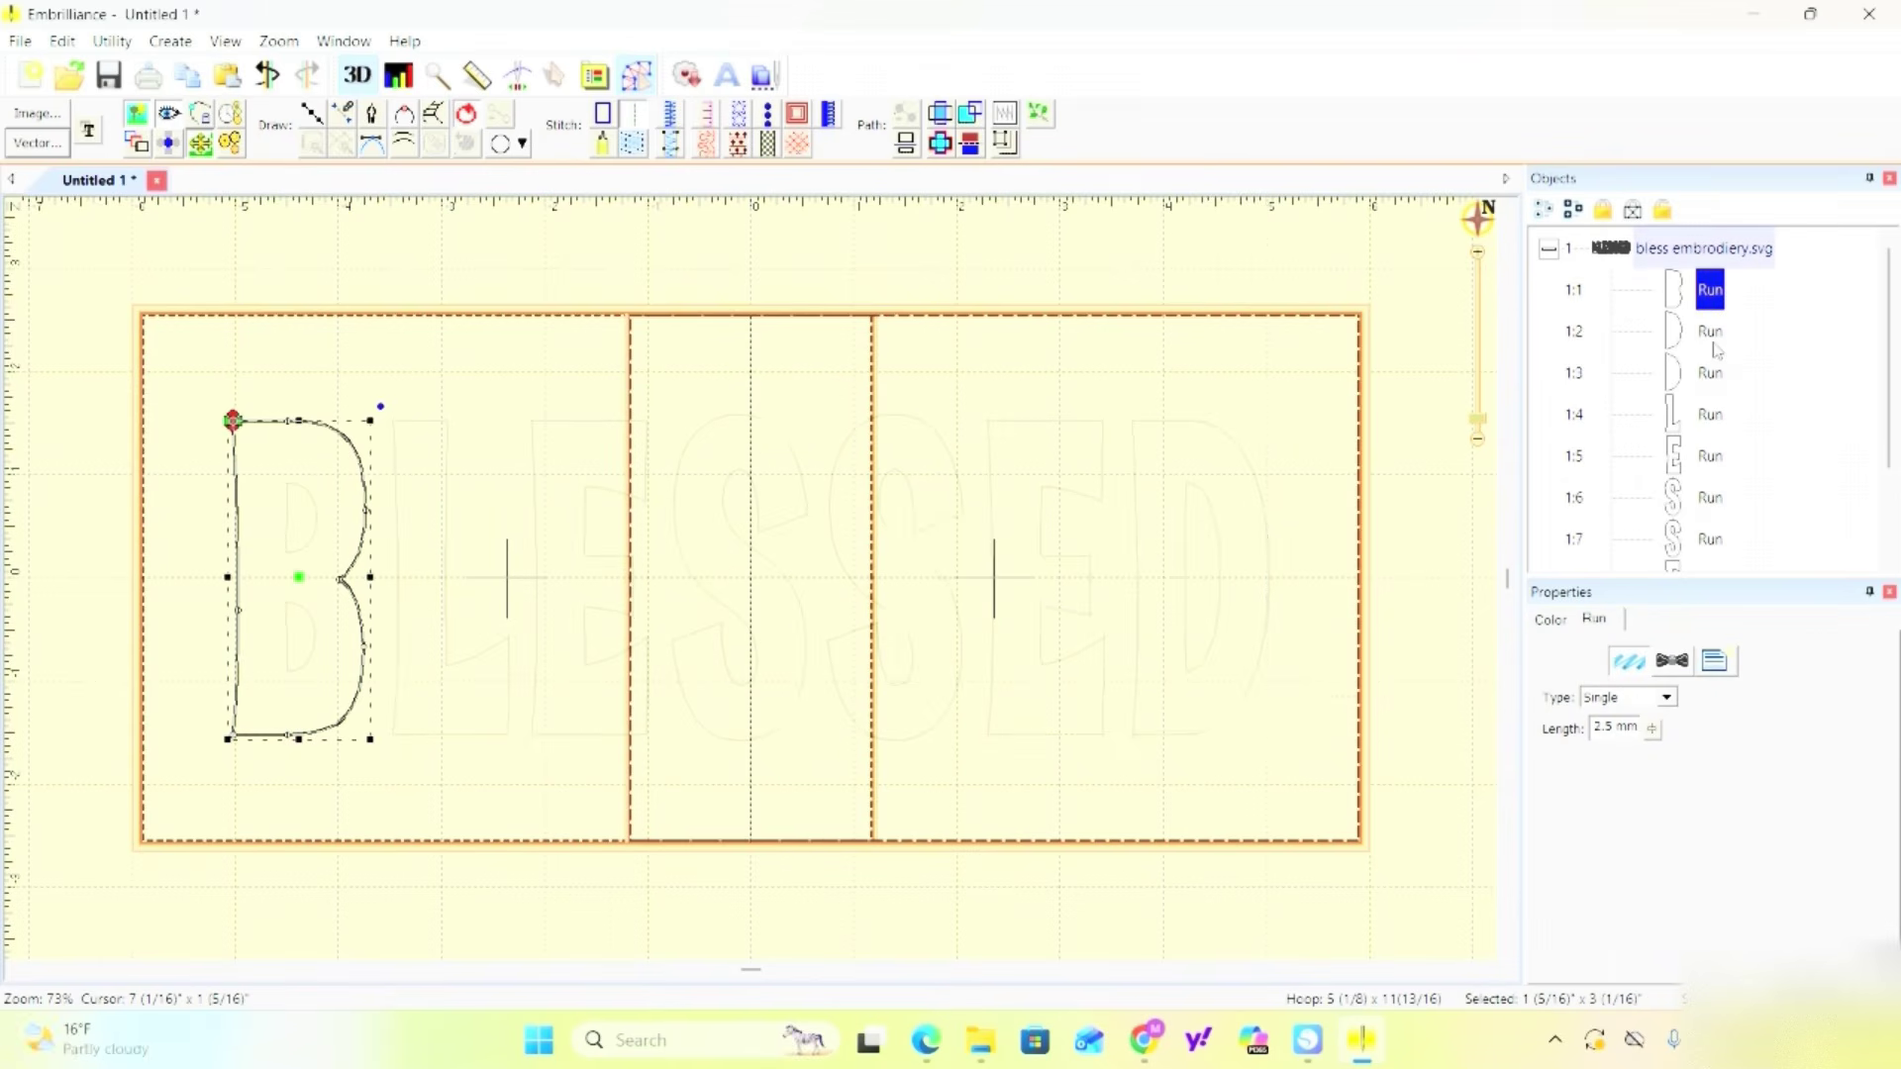
{"action": "left_click", "coordinate": [1713, 337], "text": "ctrl"}
{"action": "left_click", "coordinate": [1711, 381], "text": "ctrl"}
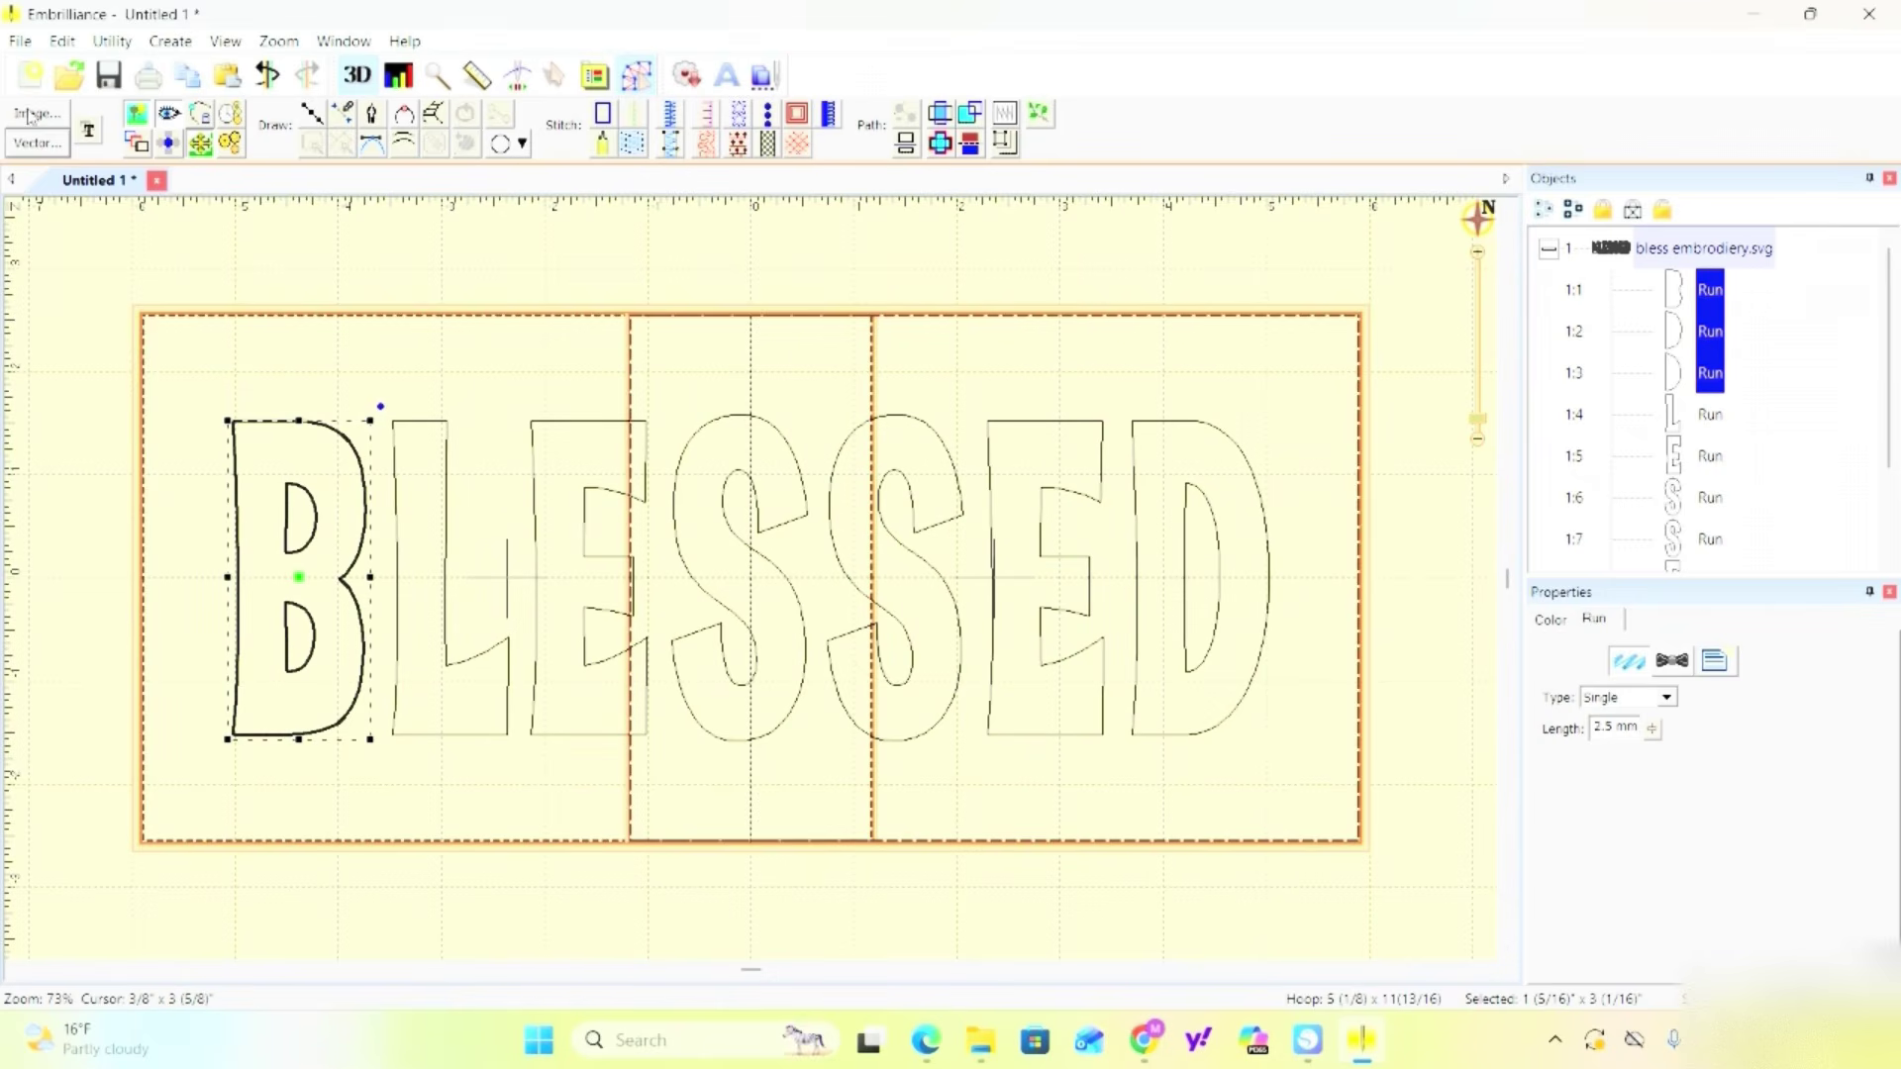
{"action": "left_click", "coordinate": [170, 42]}
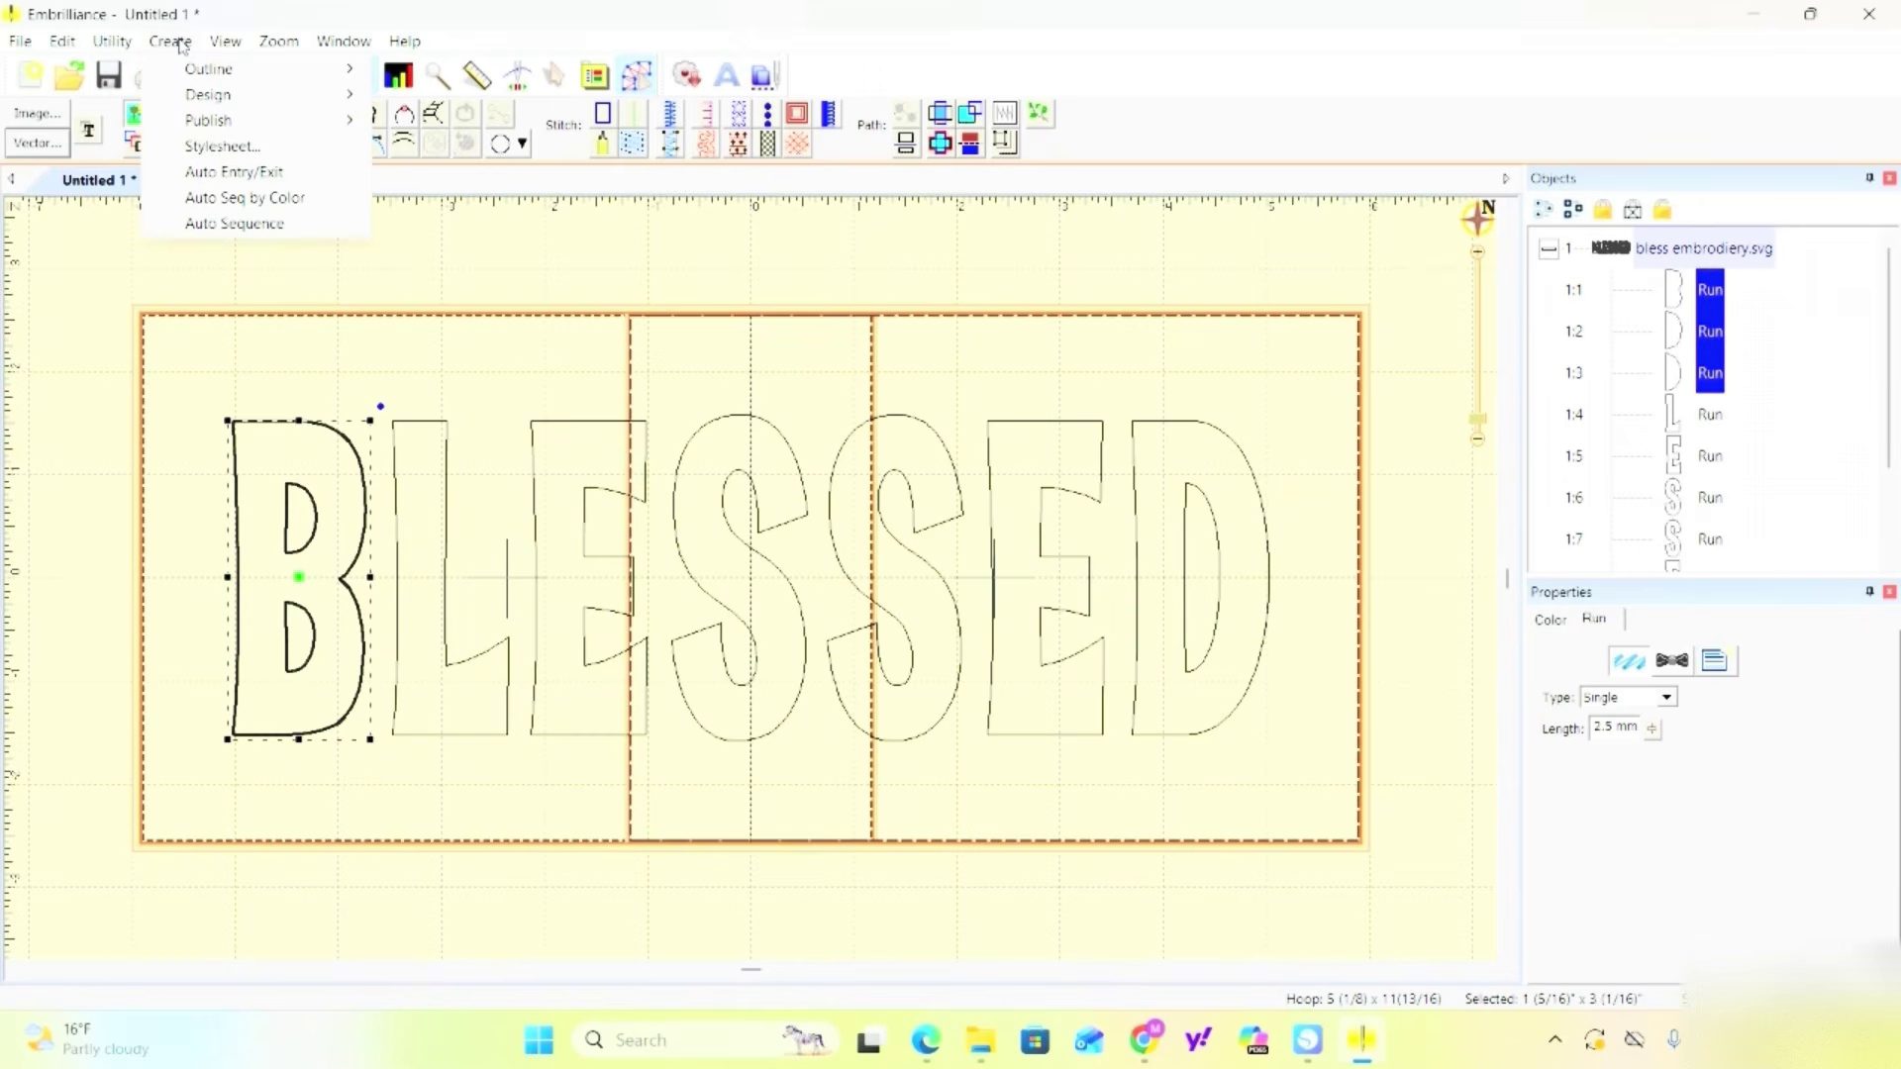
{"action": "mouse_move", "coordinate": [193, 69]}
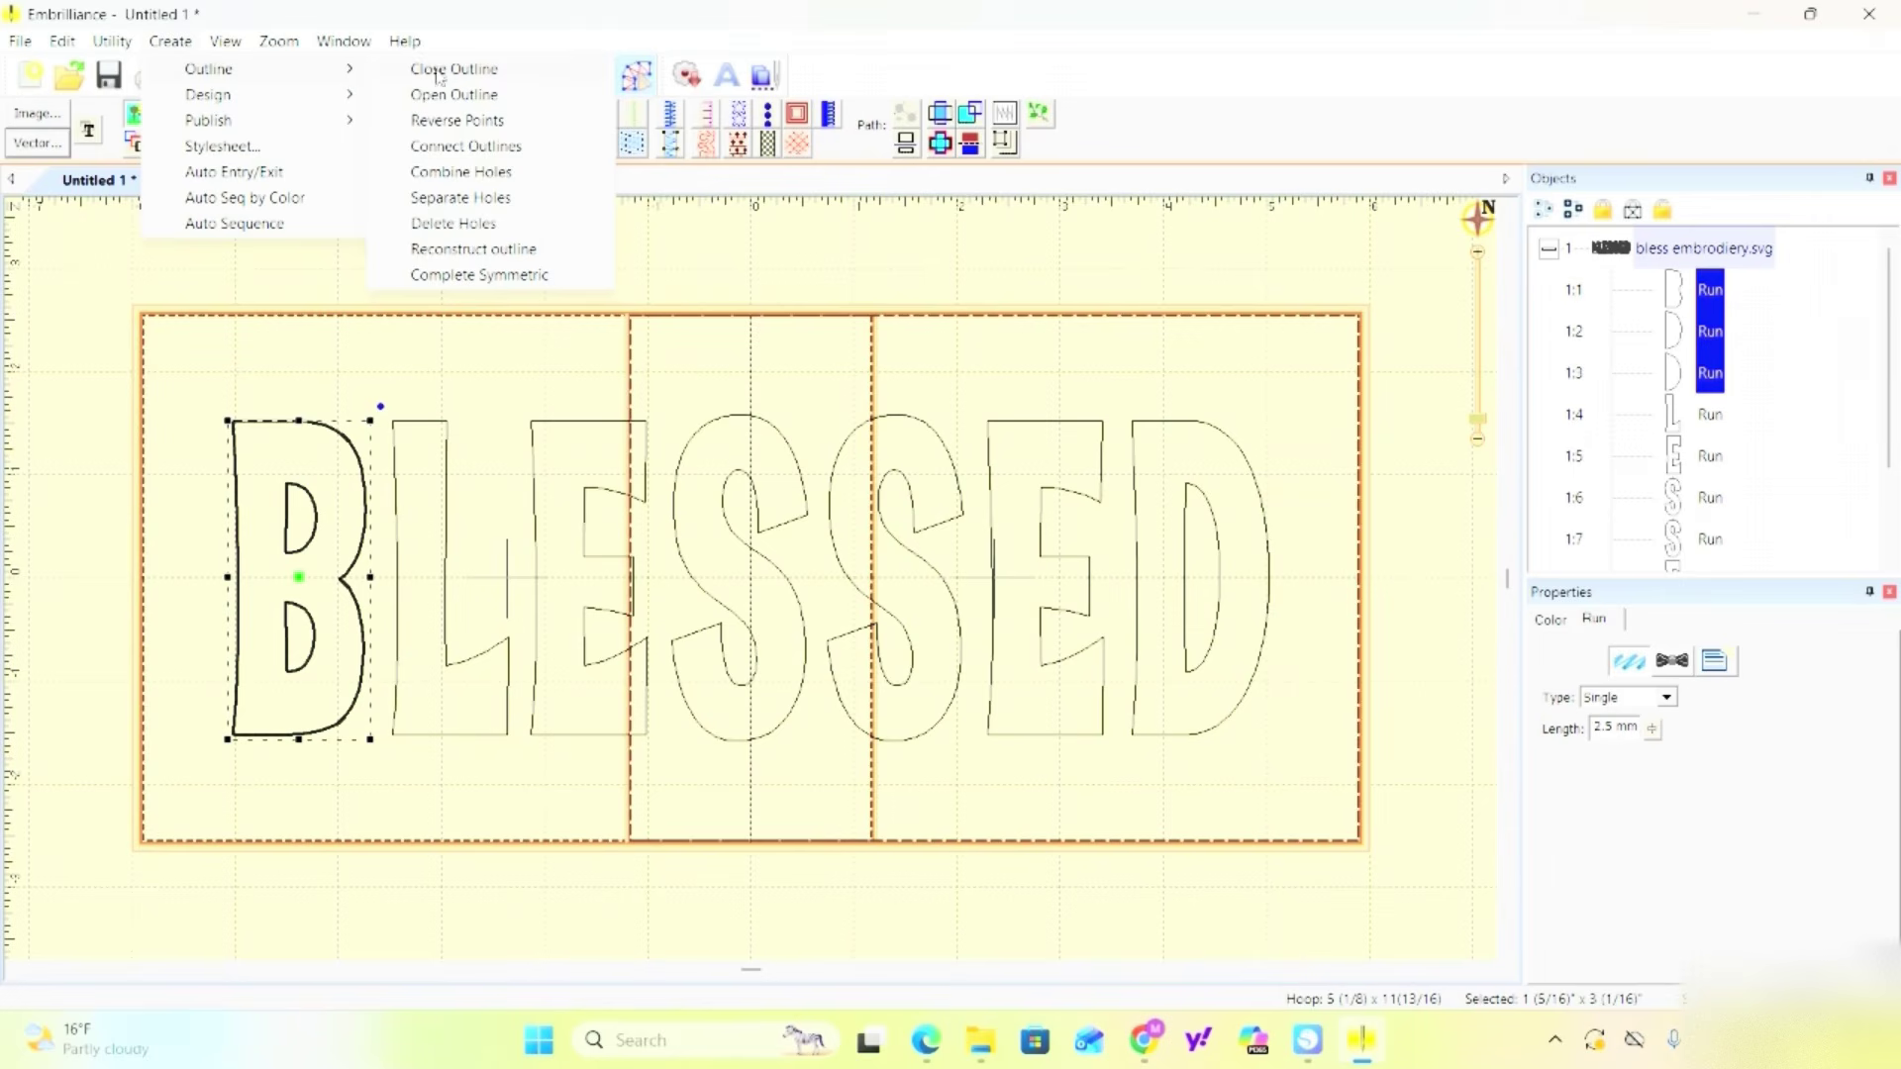
{"action": "left_click", "coordinate": [451, 173]}
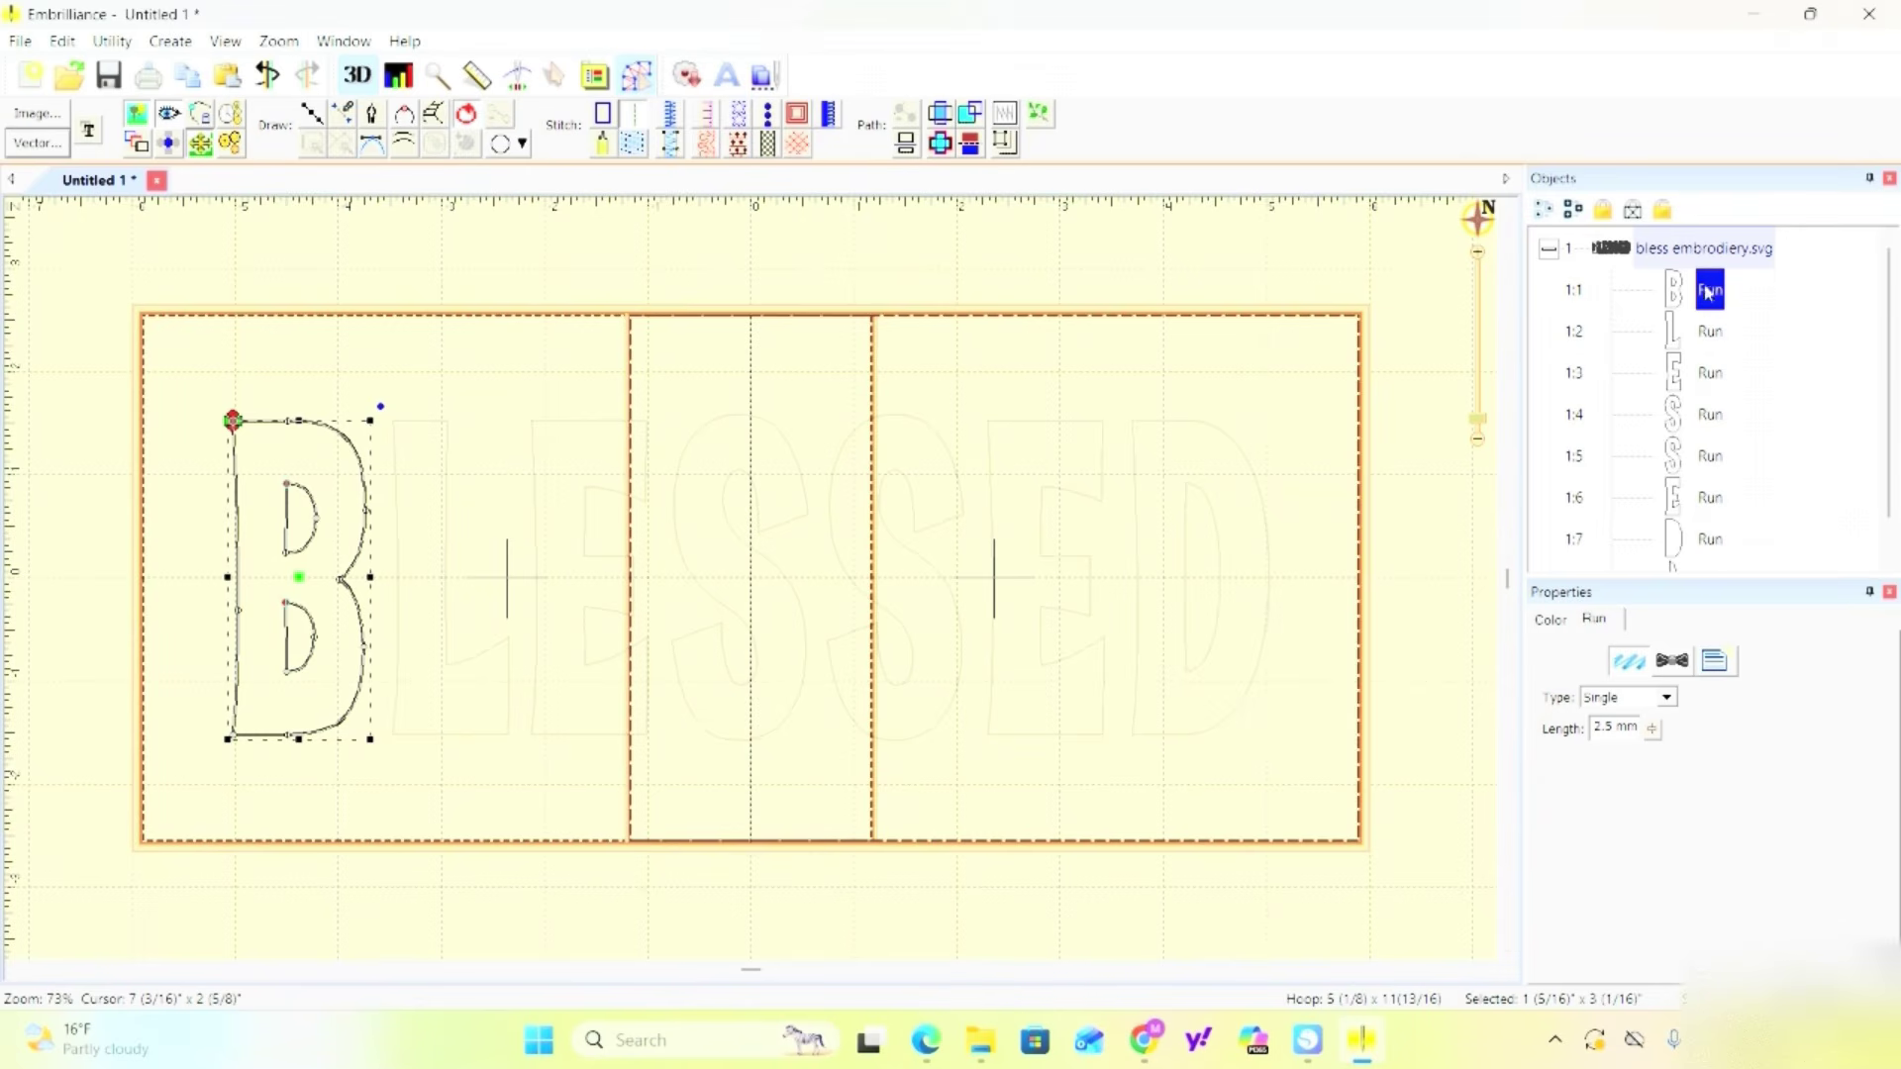
Select the final letter D's outer and inner outlines, merge them with Combine Holes, and deselect the letter.
{"action": "scroll", "coordinate": [1734, 477], "scroll_direction": "down", "scroll_amount": 1}
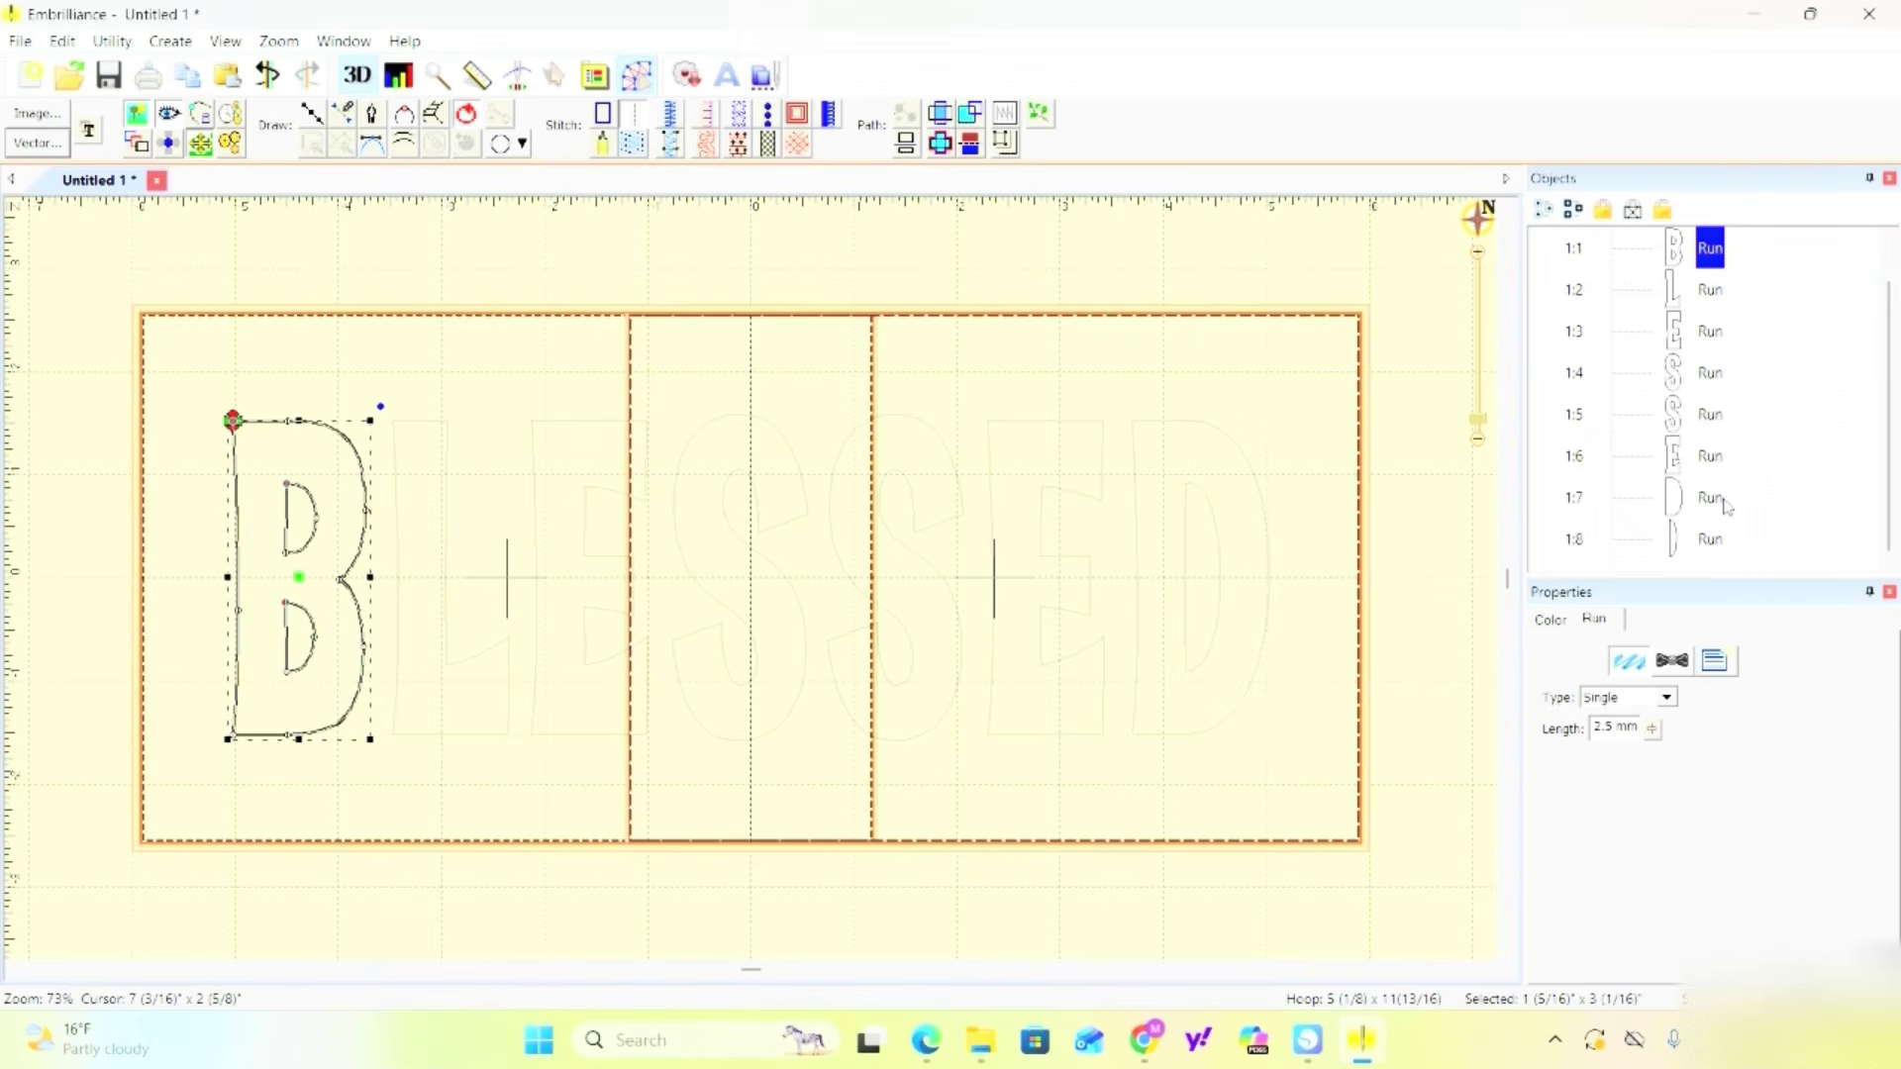
{"action": "left_click", "coordinate": [1720, 498]}
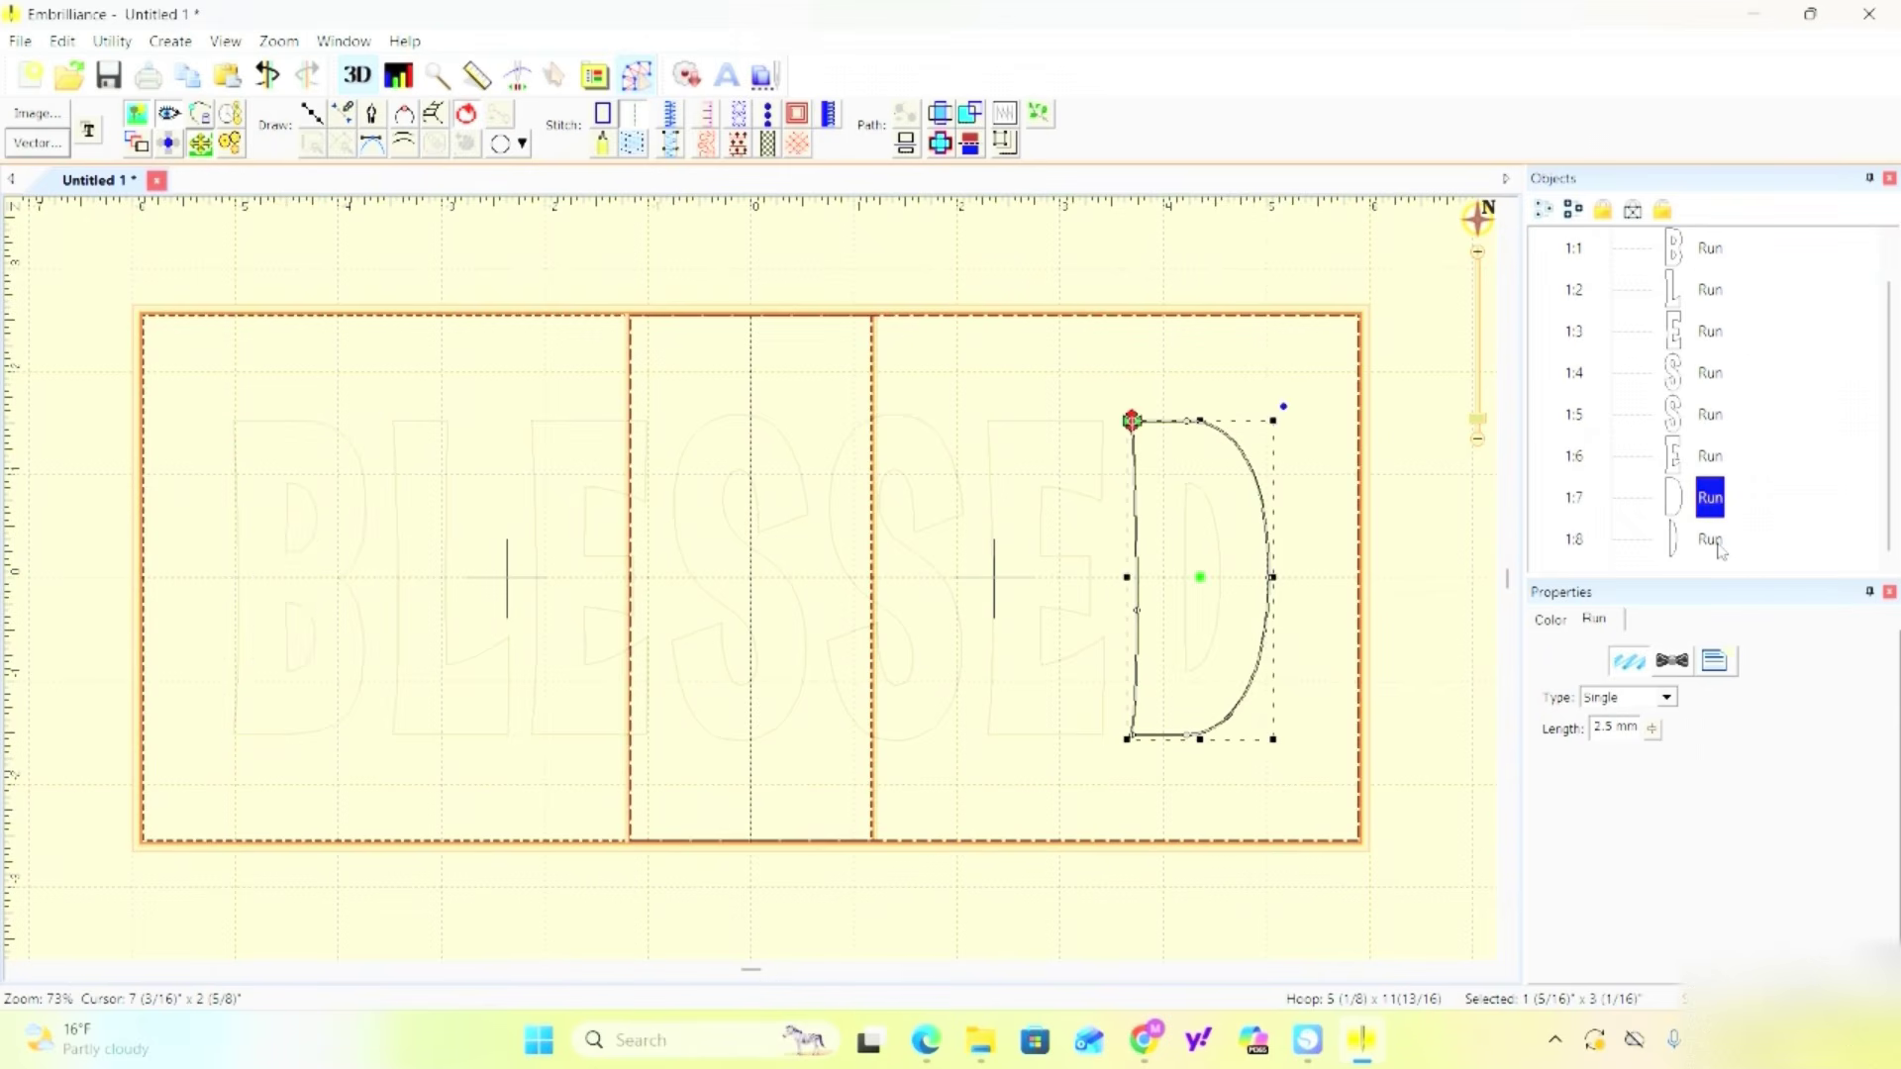
{"action": "left_click", "coordinate": [1718, 544], "text": "ctrl"}
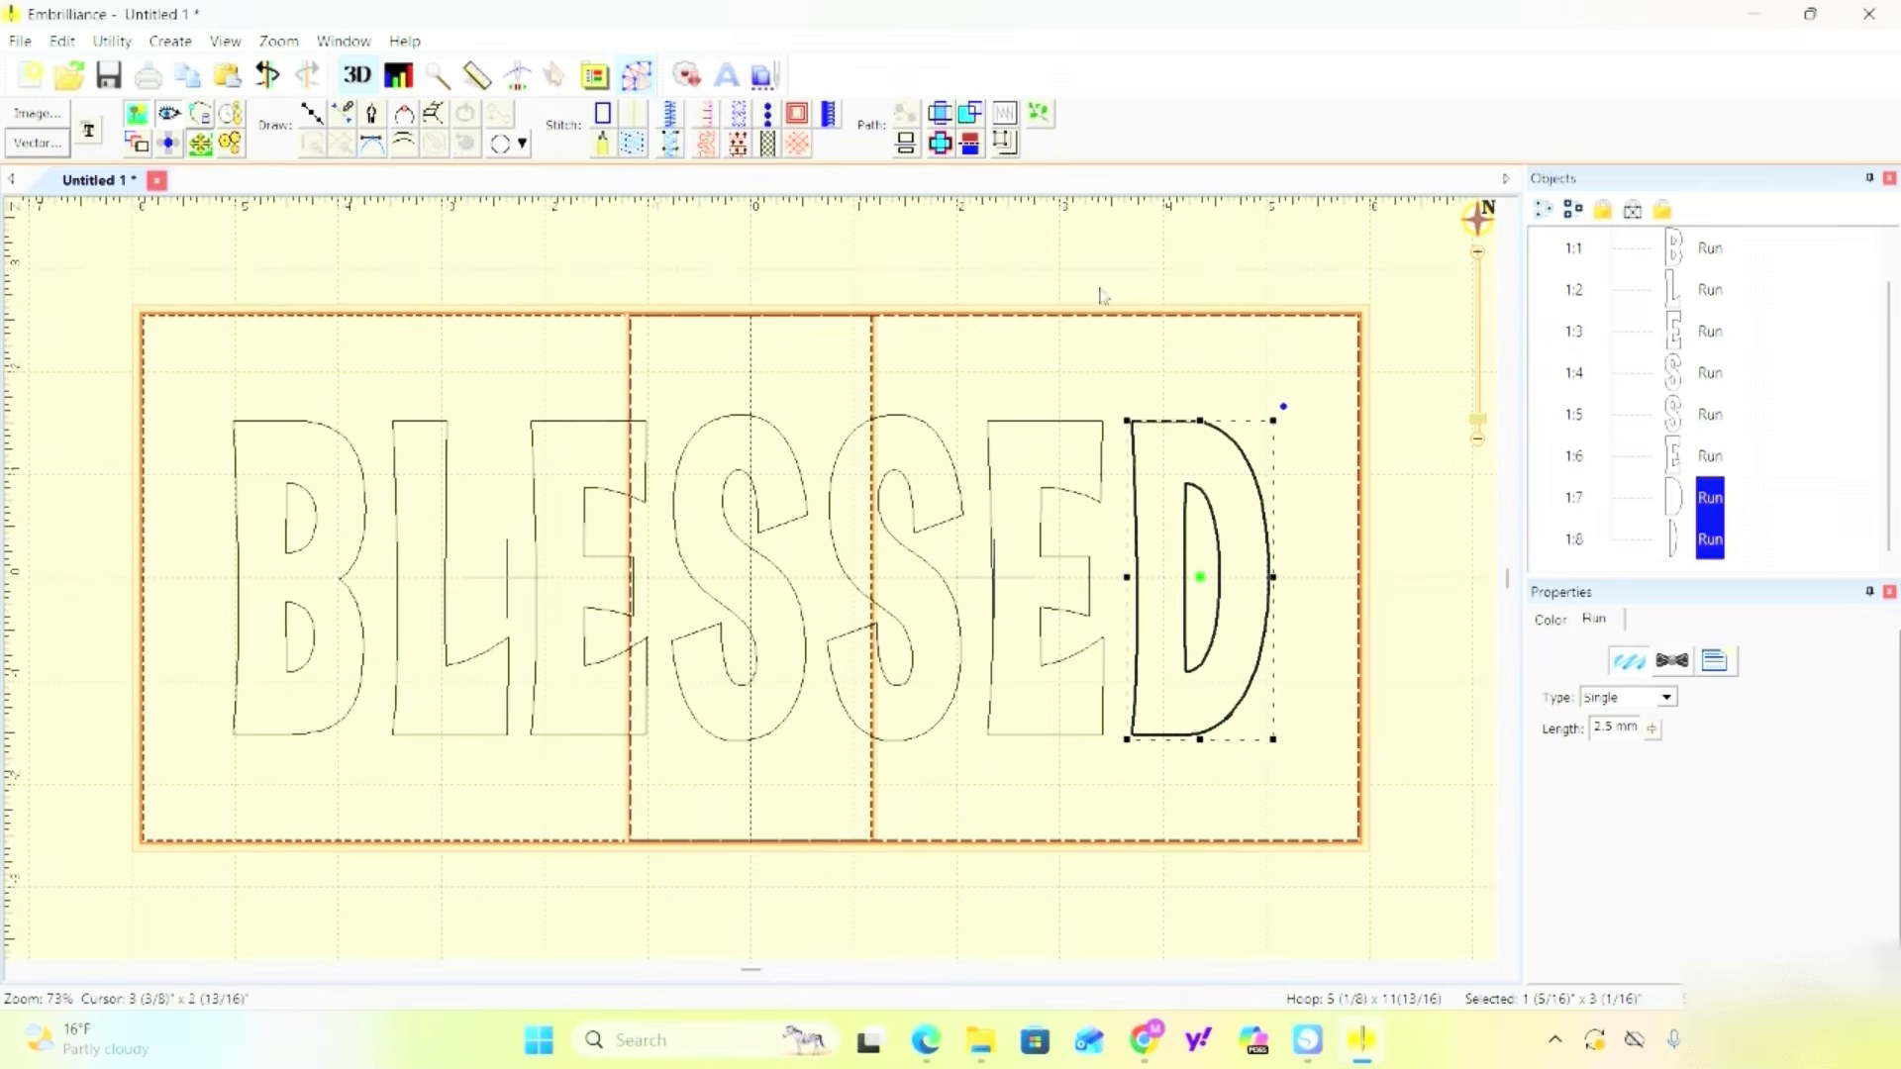
{"action": "left_click", "coordinate": [215, 41]}
{"action": "left_click", "coordinate": [172, 45]}
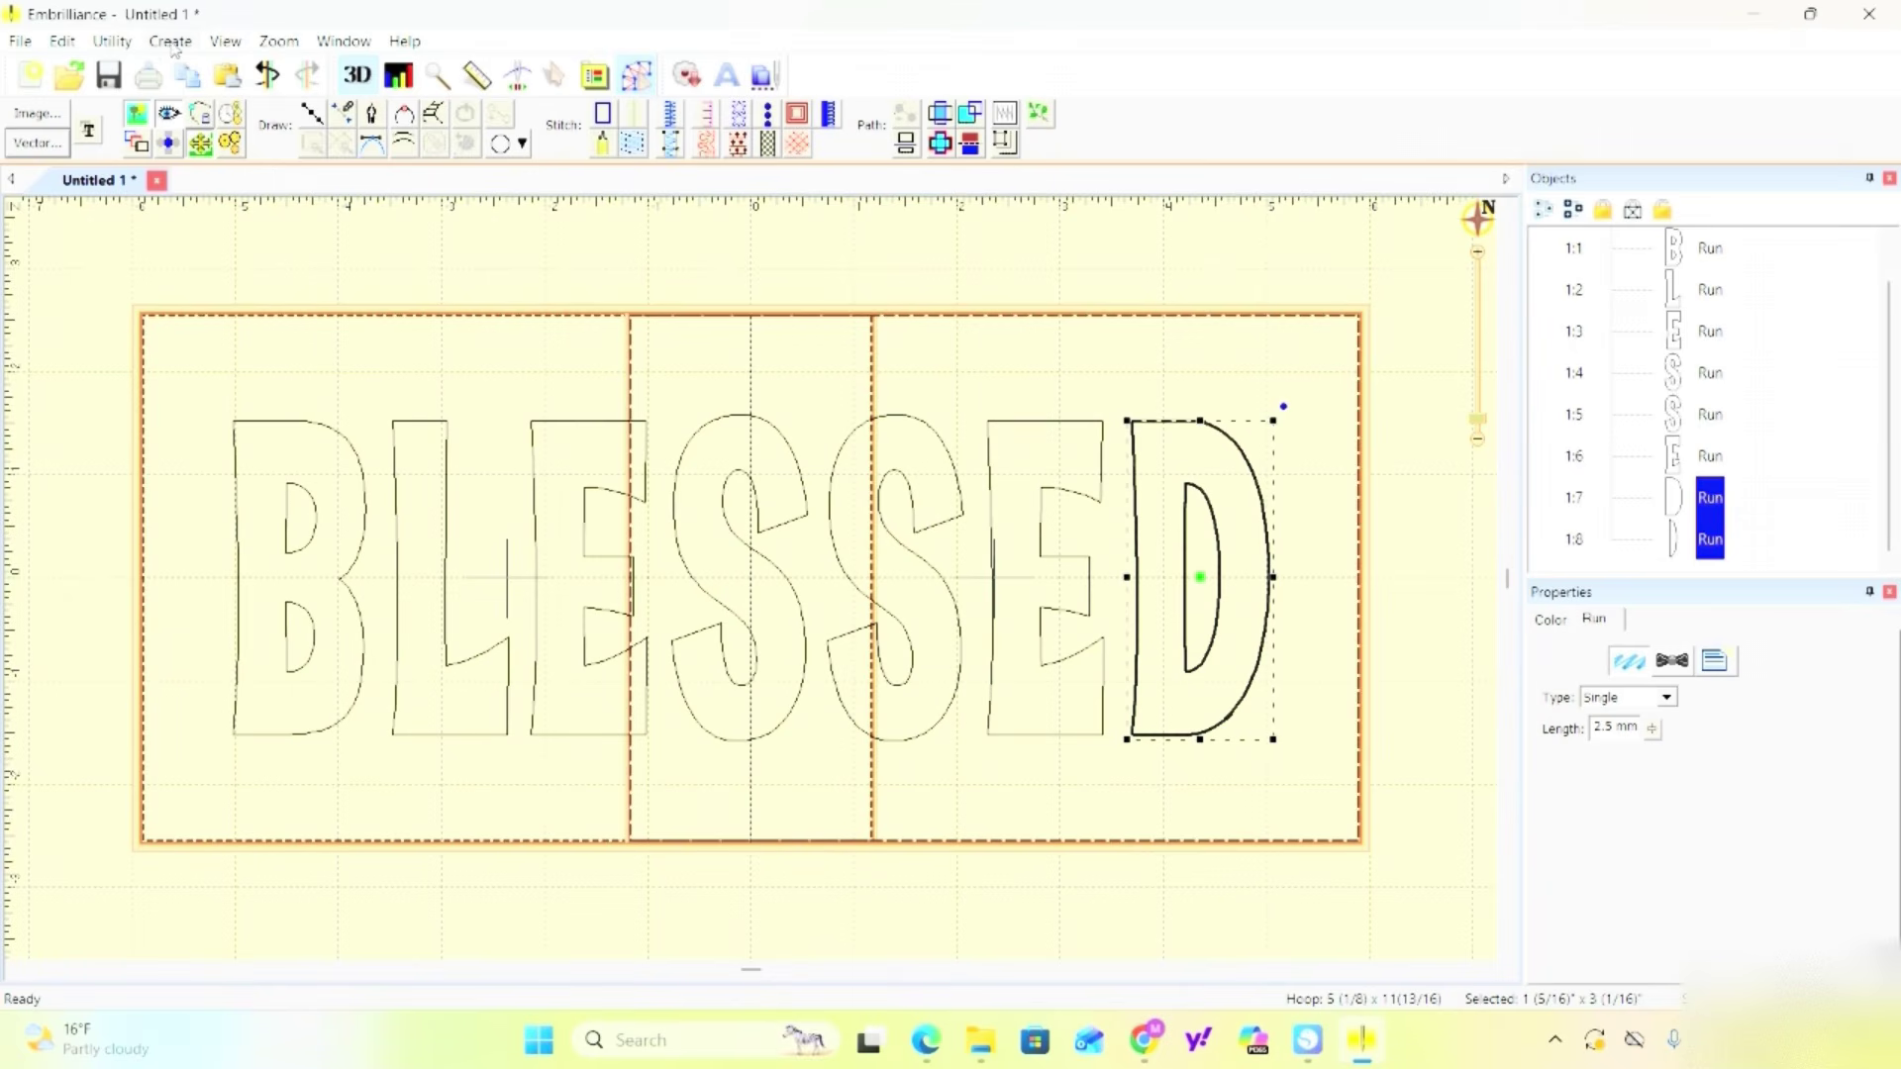
{"action": "left_click", "coordinate": [170, 44]}
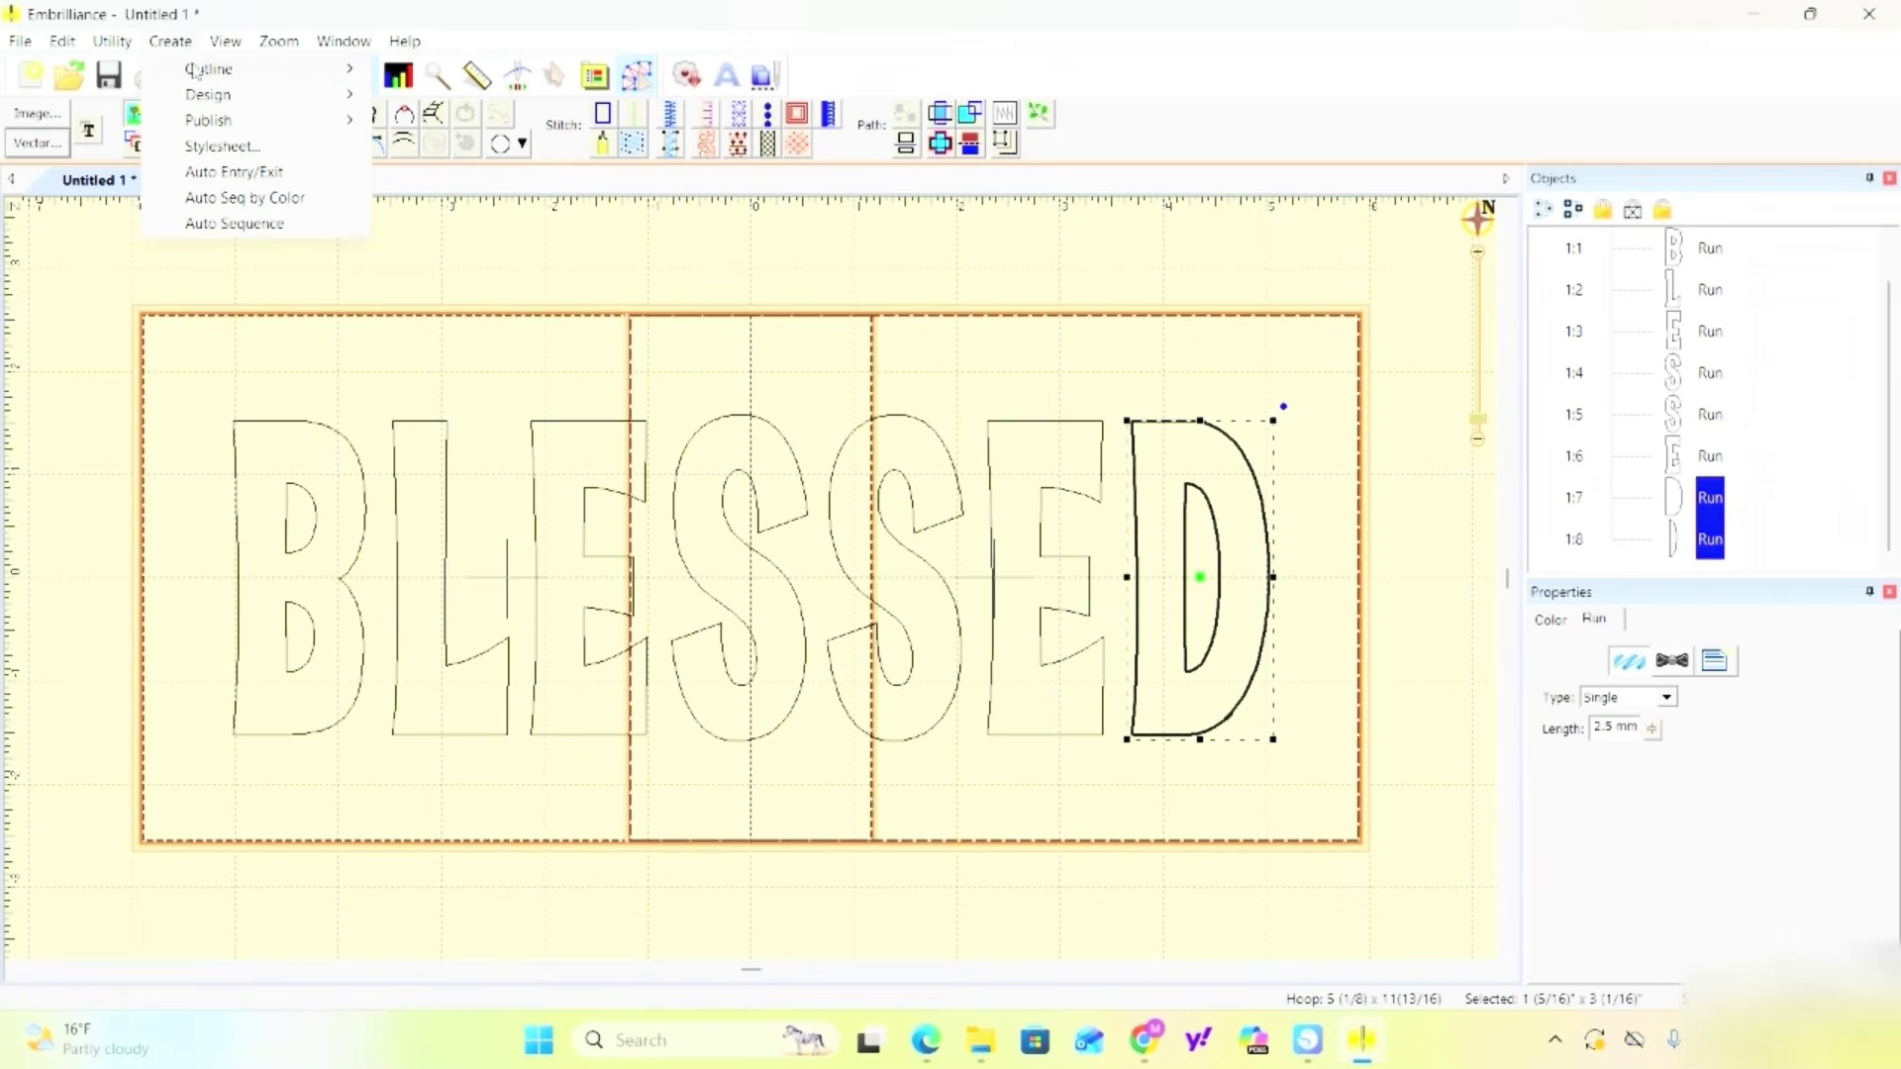
{"action": "mouse_move", "coordinate": [225, 79]}
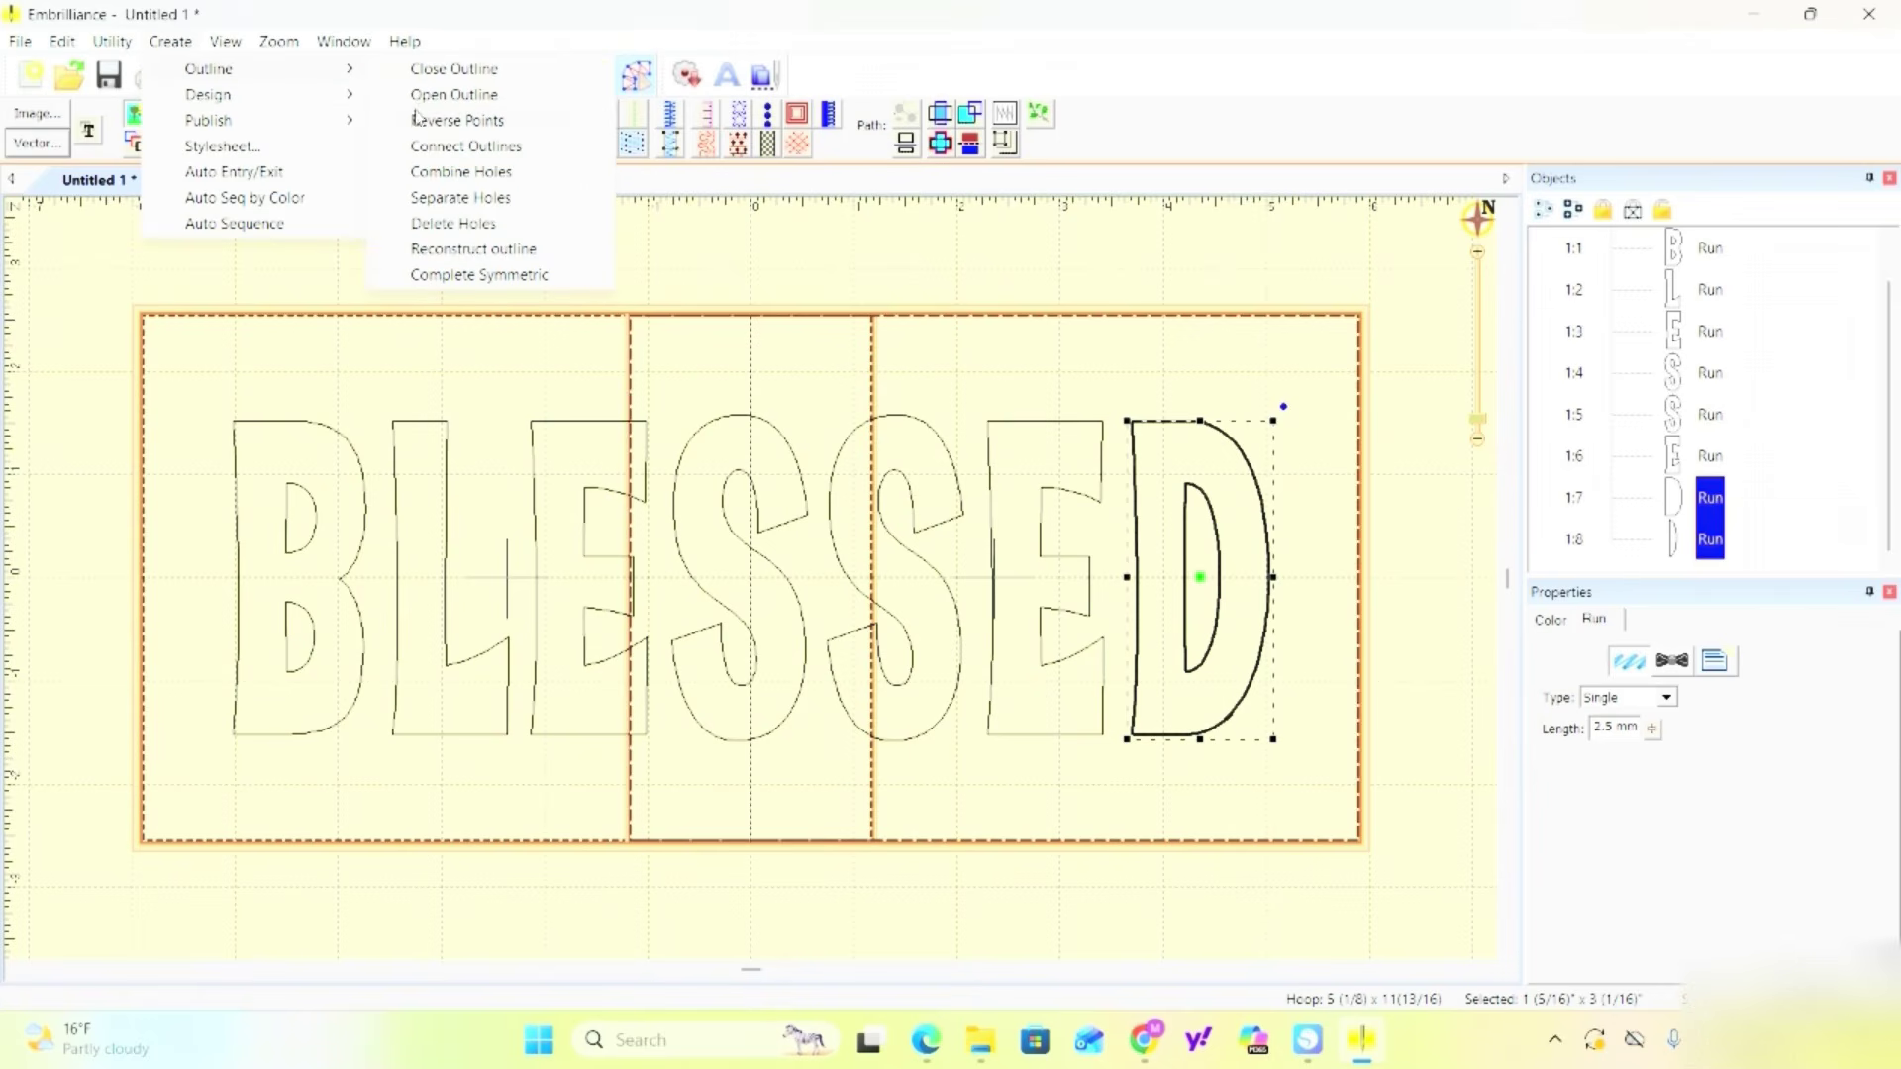
{"action": "left_click", "coordinate": [459, 176]}
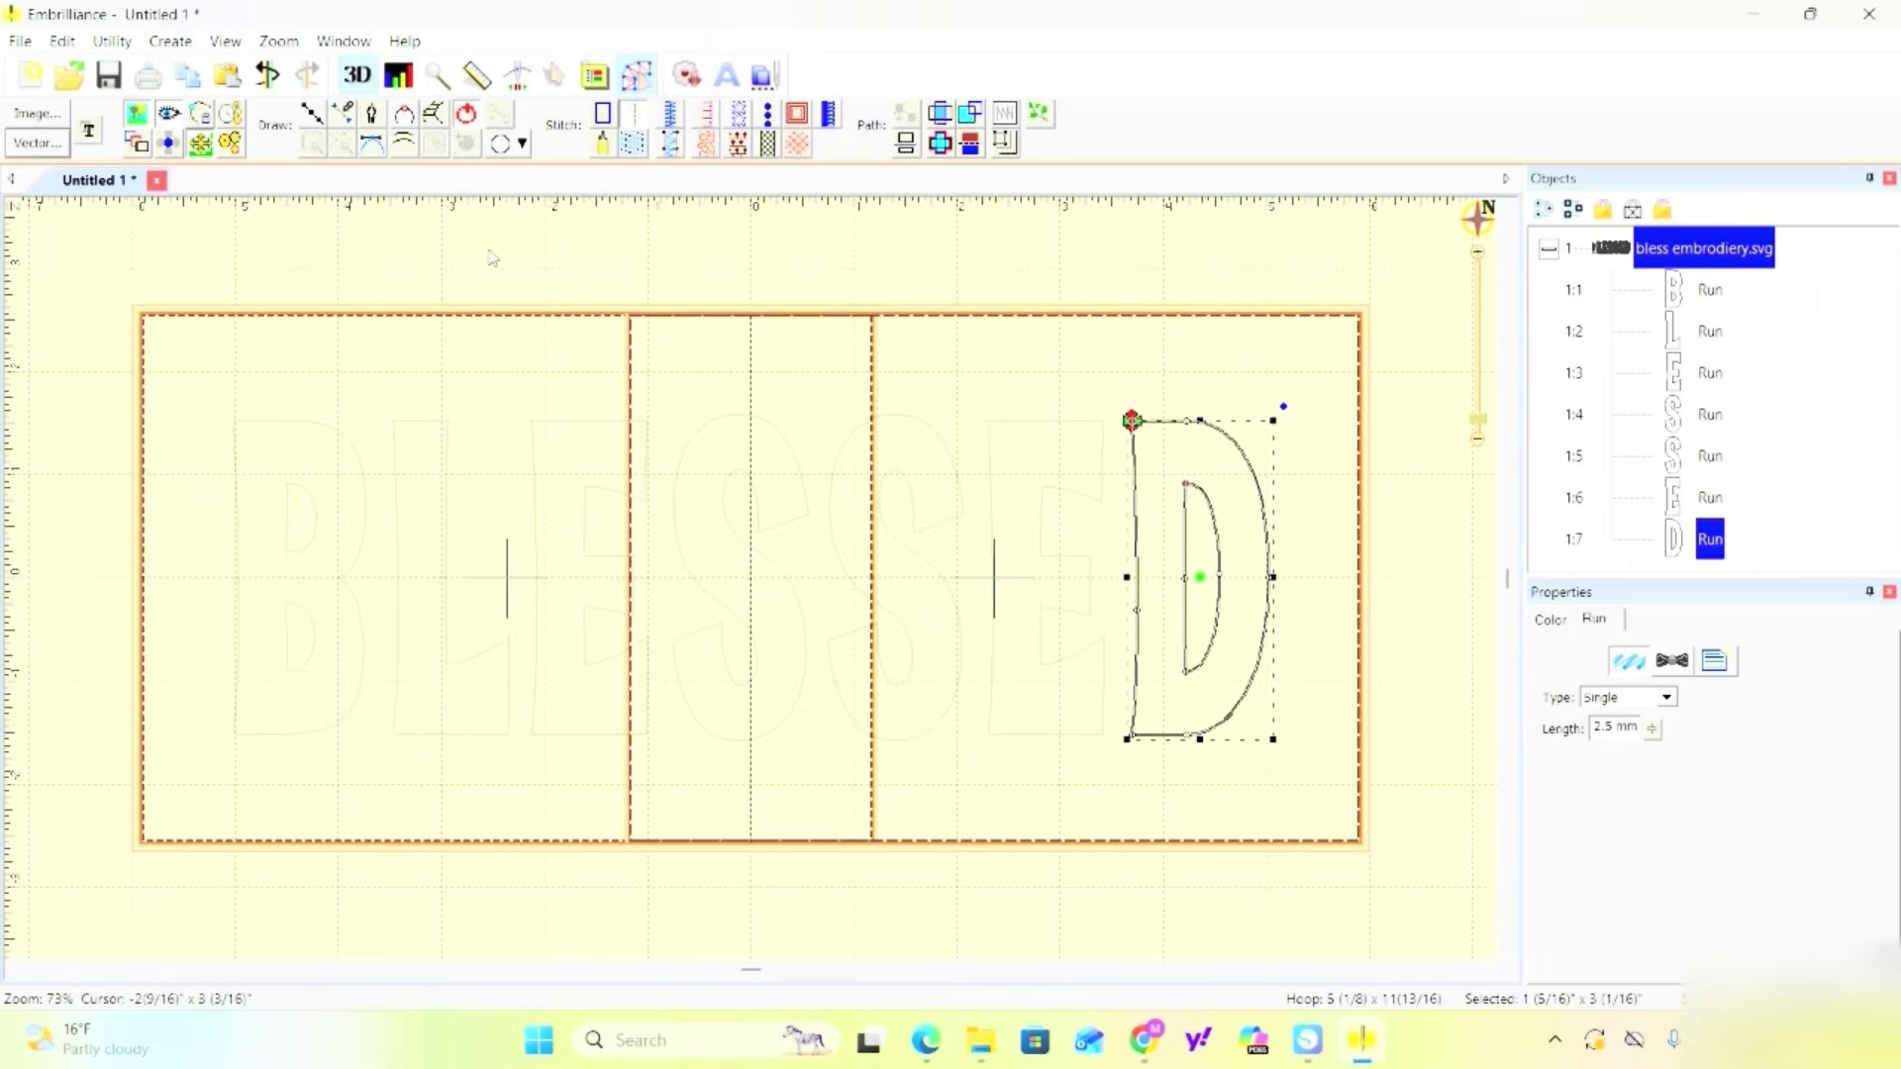
{"action": "left_click", "coordinate": [1399, 481]}
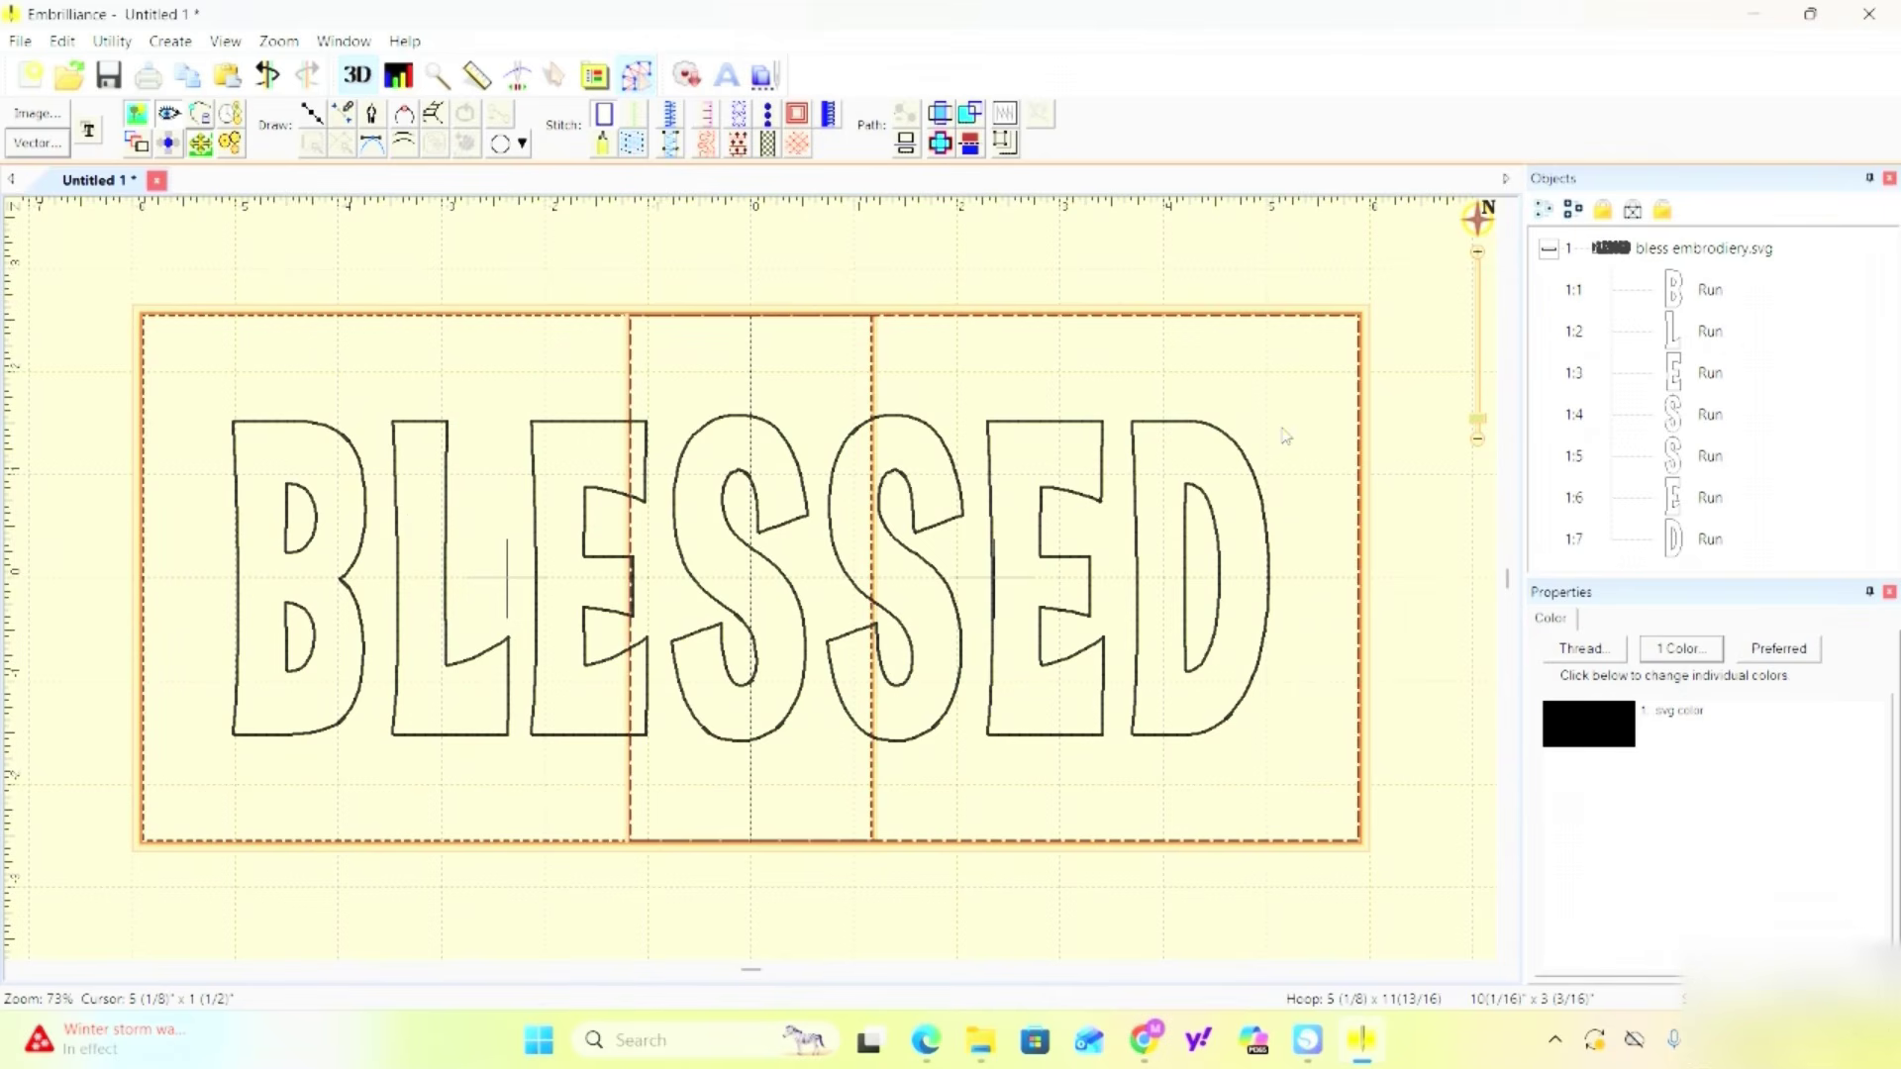
Select all seven BLESSED run-stitch letters and paste a duplicate set directly over them.
{"action": "left_click", "coordinate": [1712, 290]}
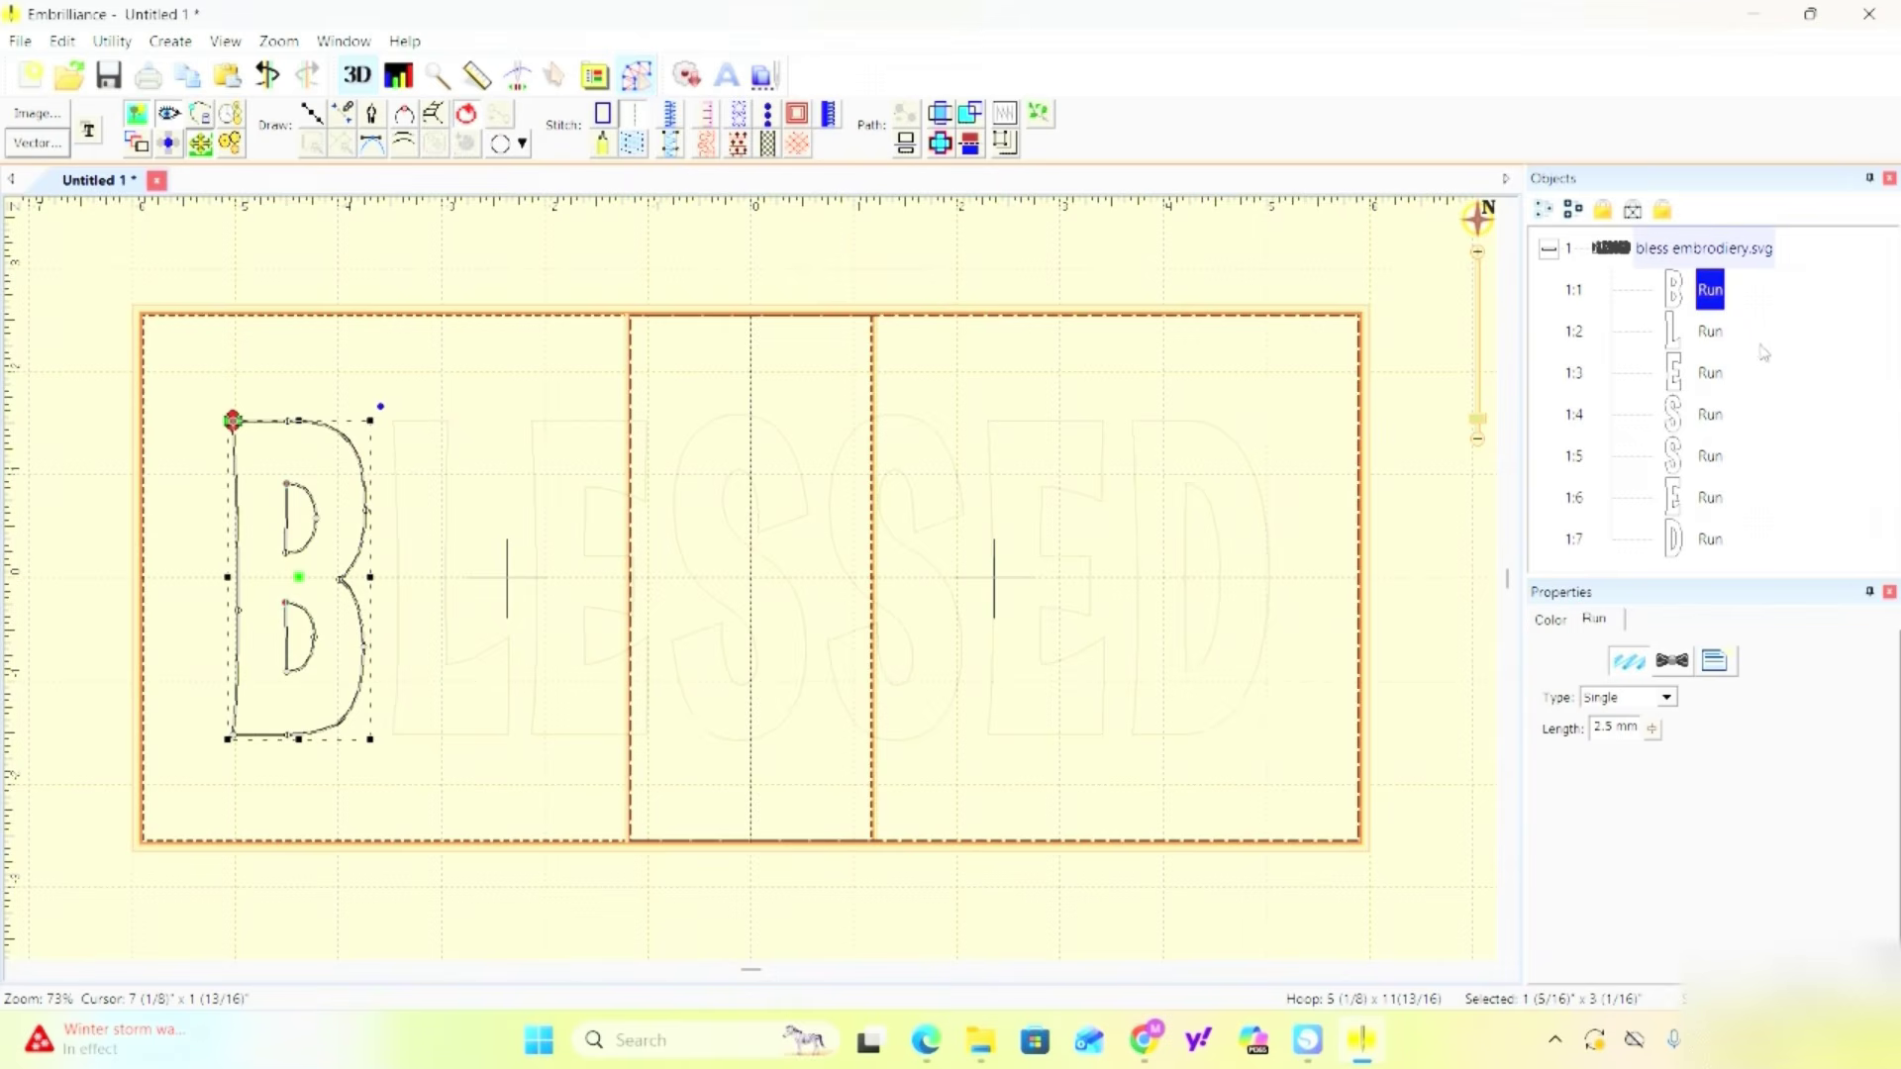
{"action": "left_click", "coordinate": [1711, 540], "text": "shift"}
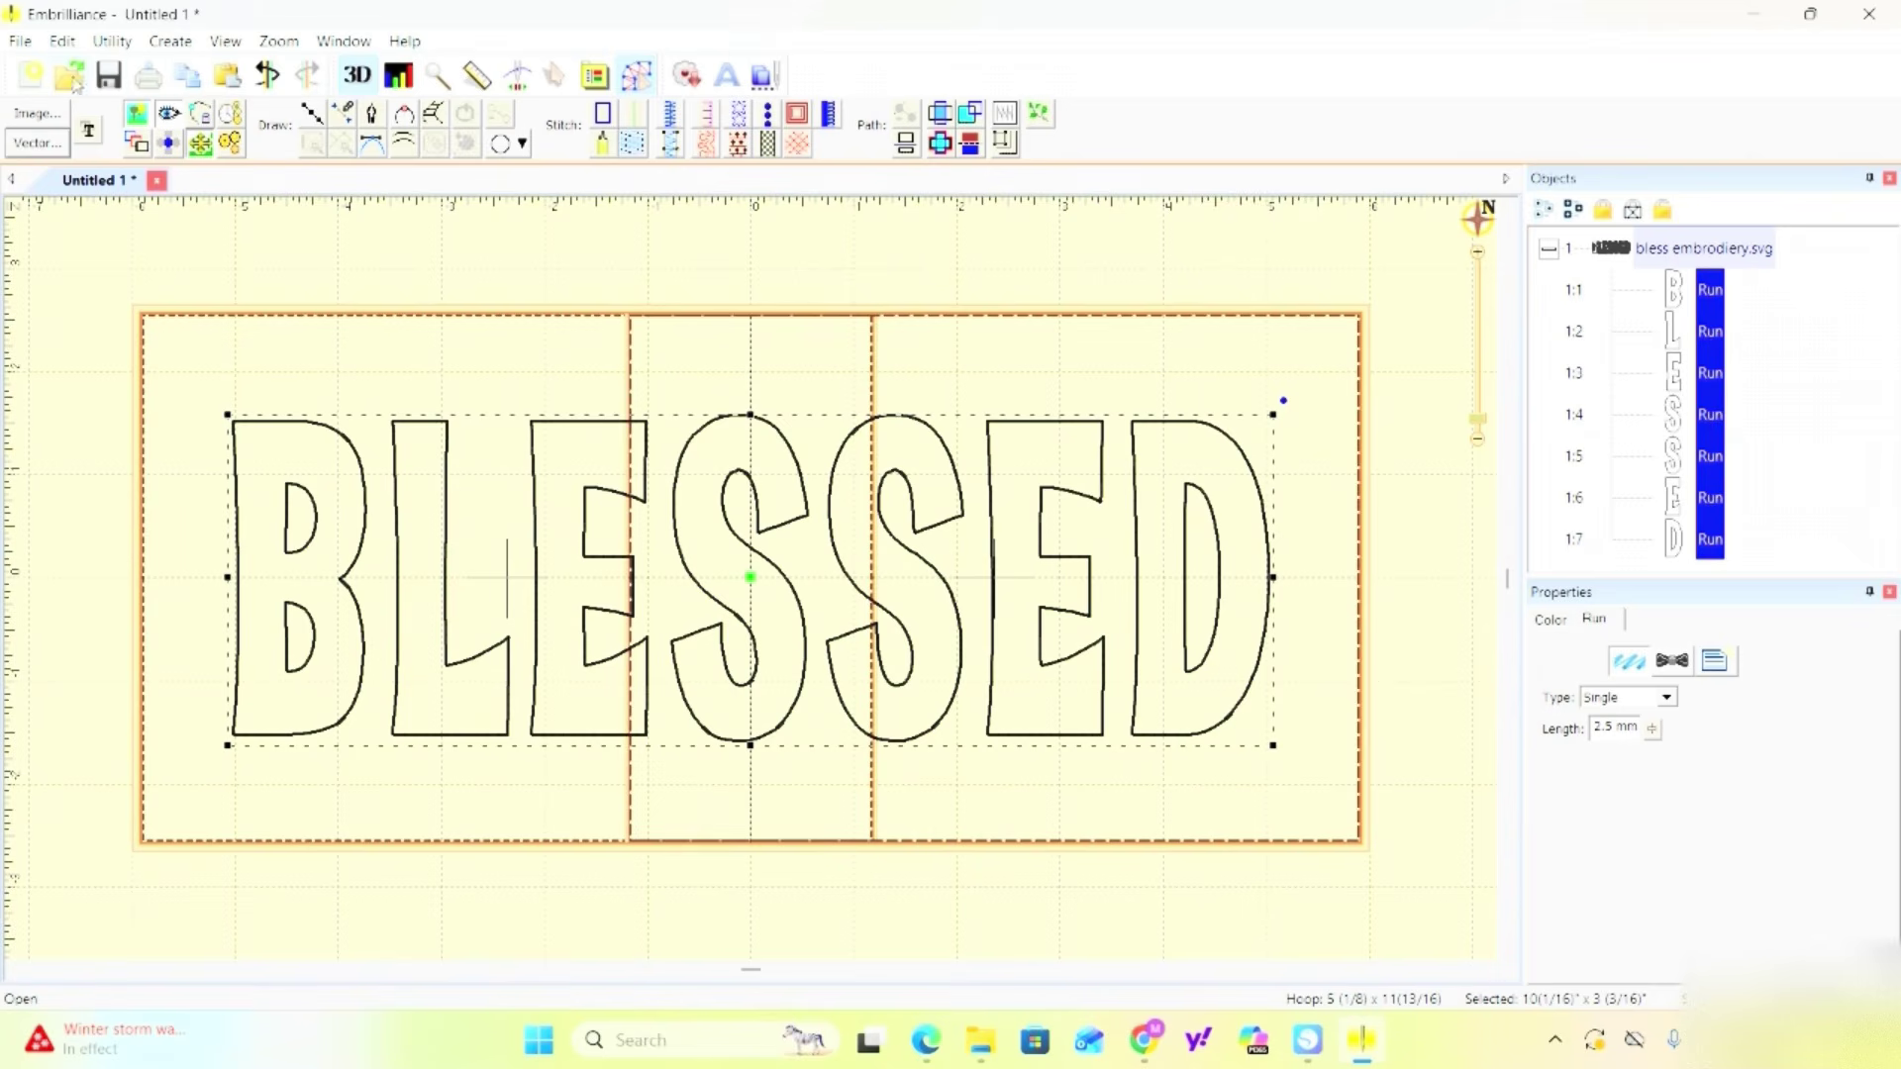
{"action": "left_click", "coordinate": [229, 78]}
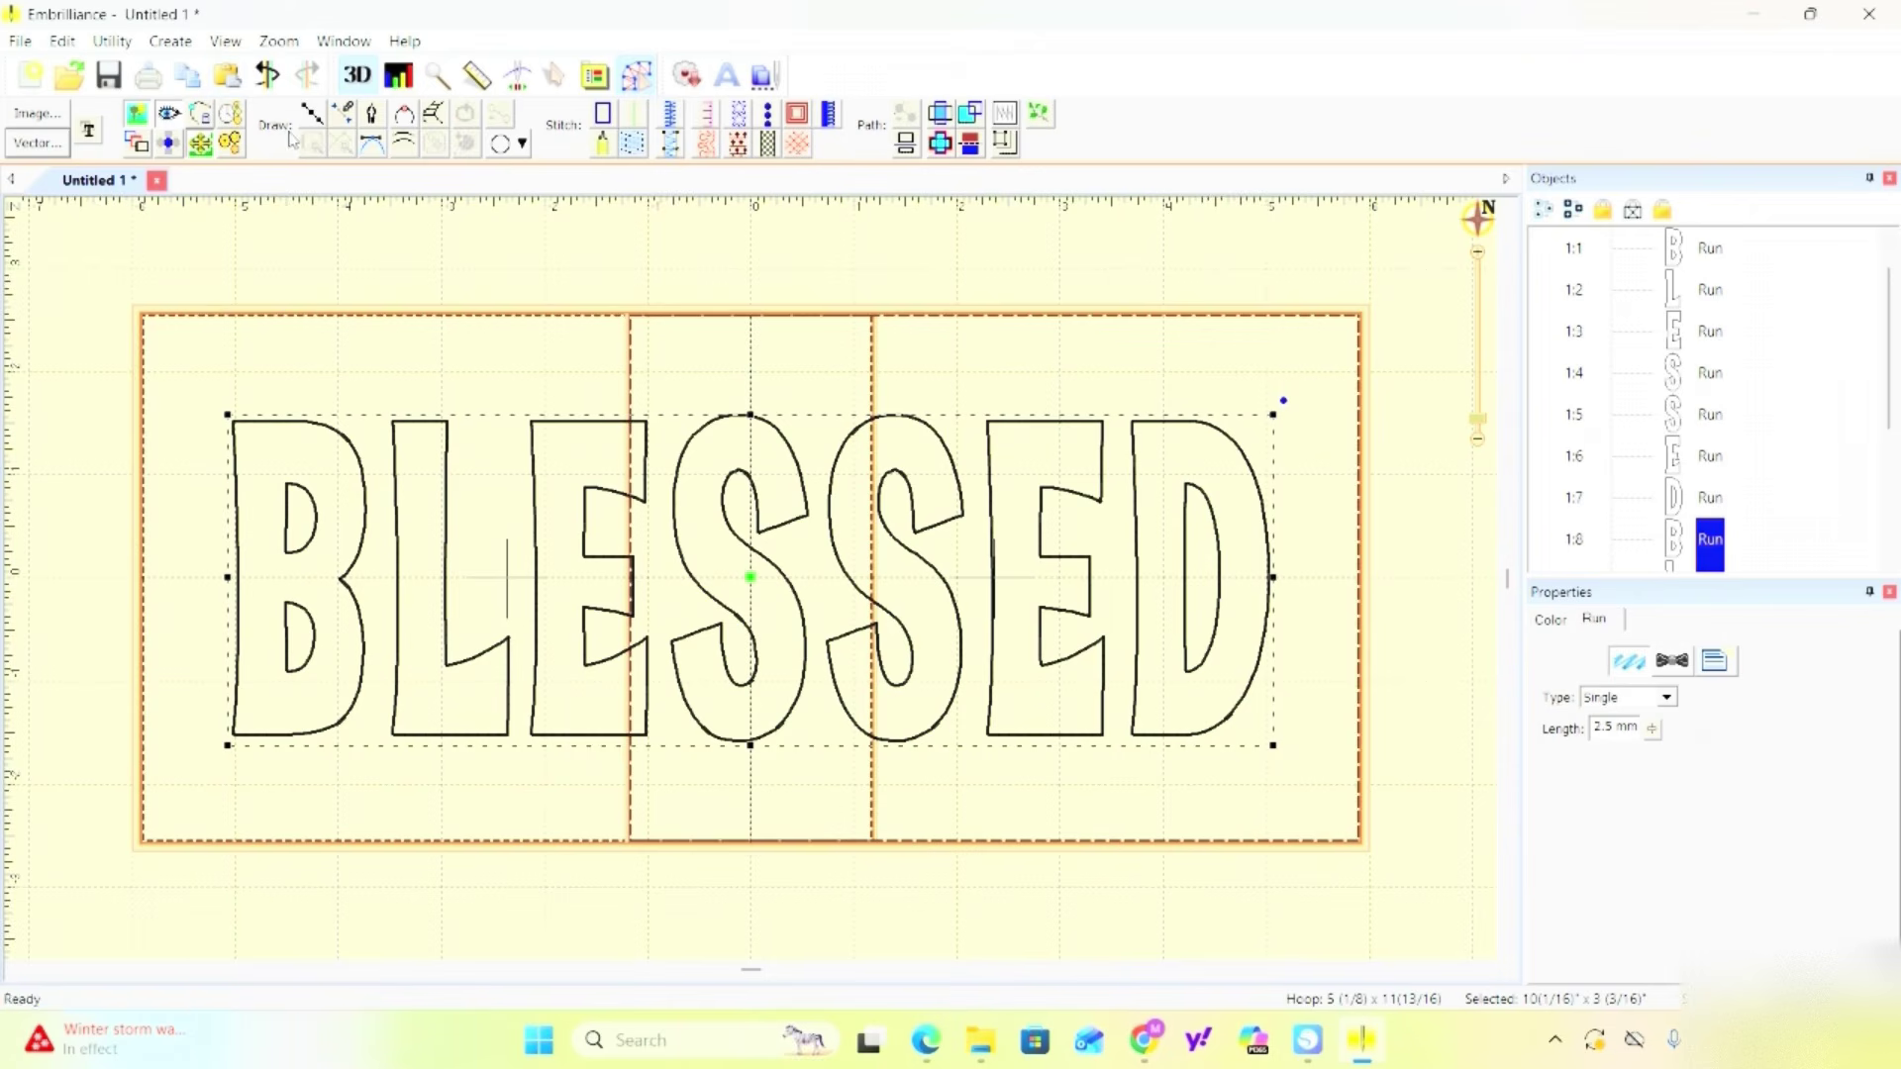
Set the duplicated letters' thread color to Madeira Thread Chest 1311 Dusty Lavender.
{"action": "left_click", "coordinate": [1550, 621]}
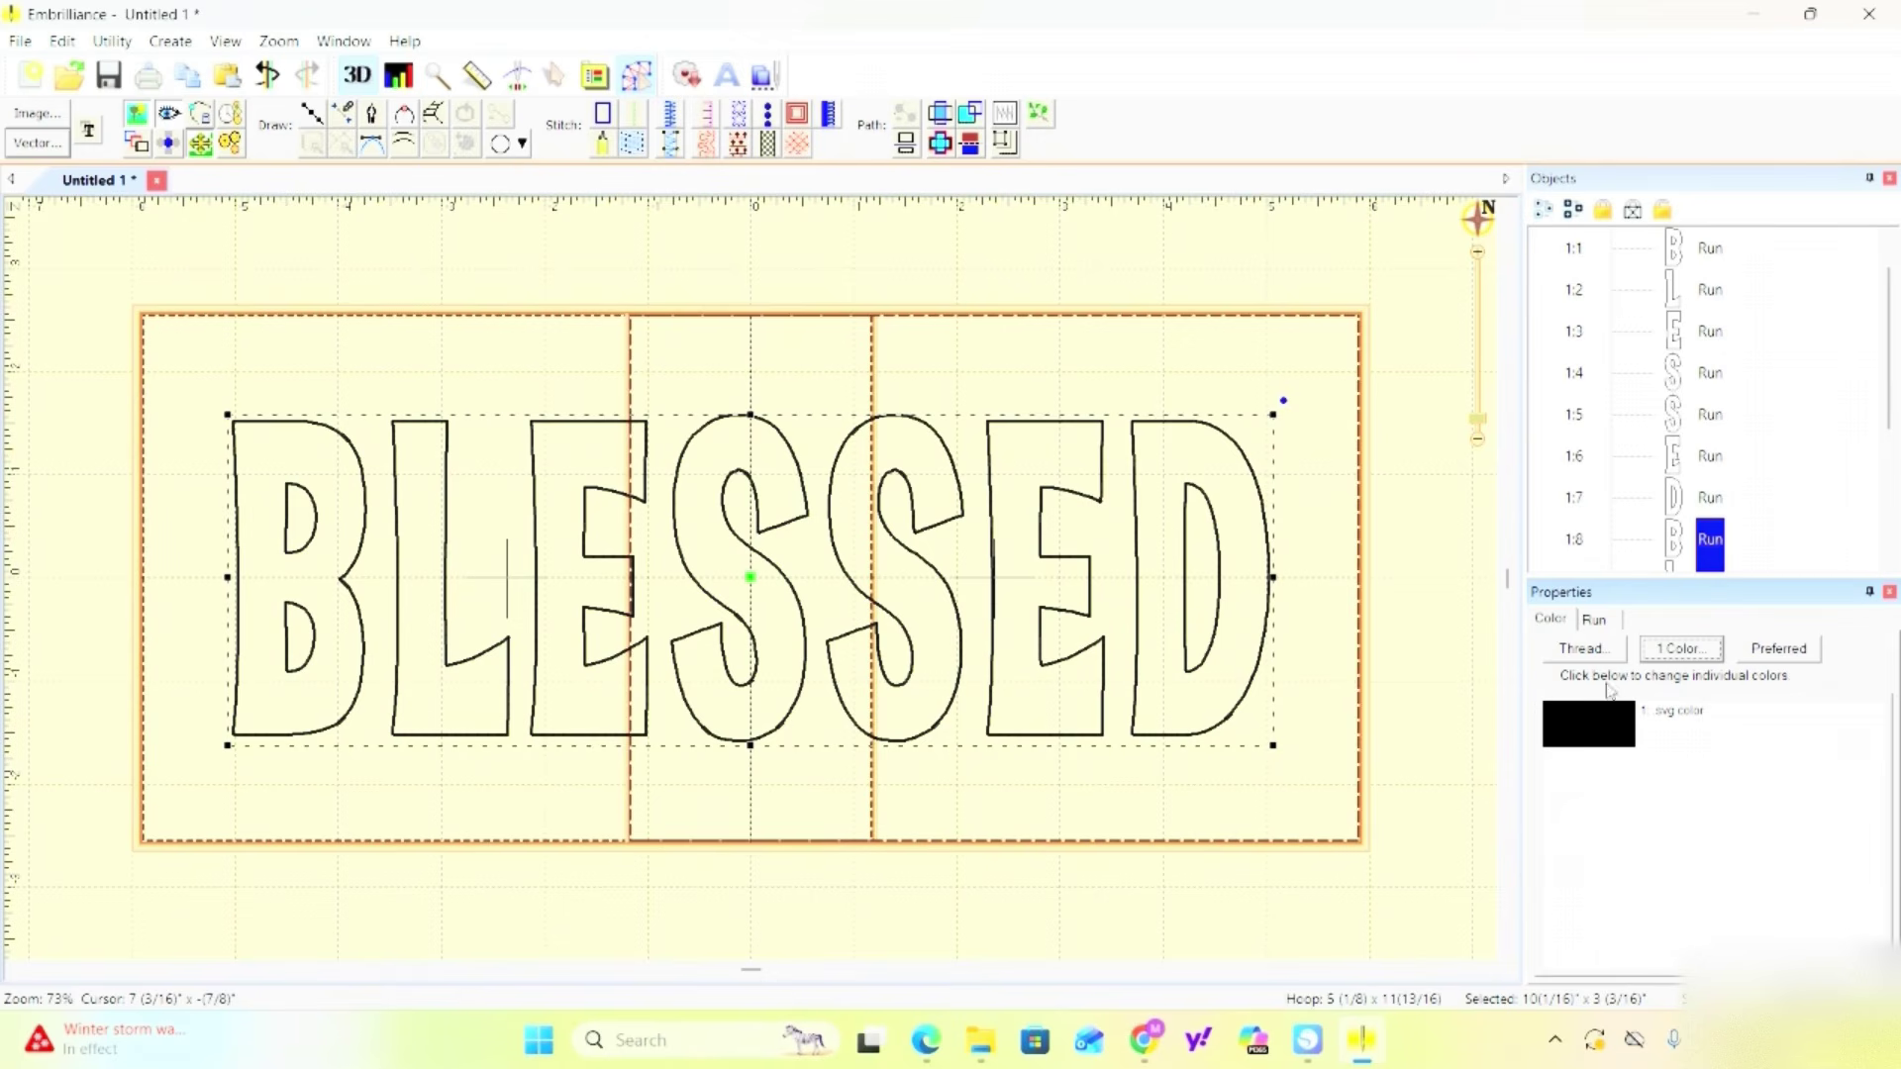
{"action": "left_click", "coordinate": [1629, 733]}
{"action": "left_click", "coordinate": [1629, 733]}
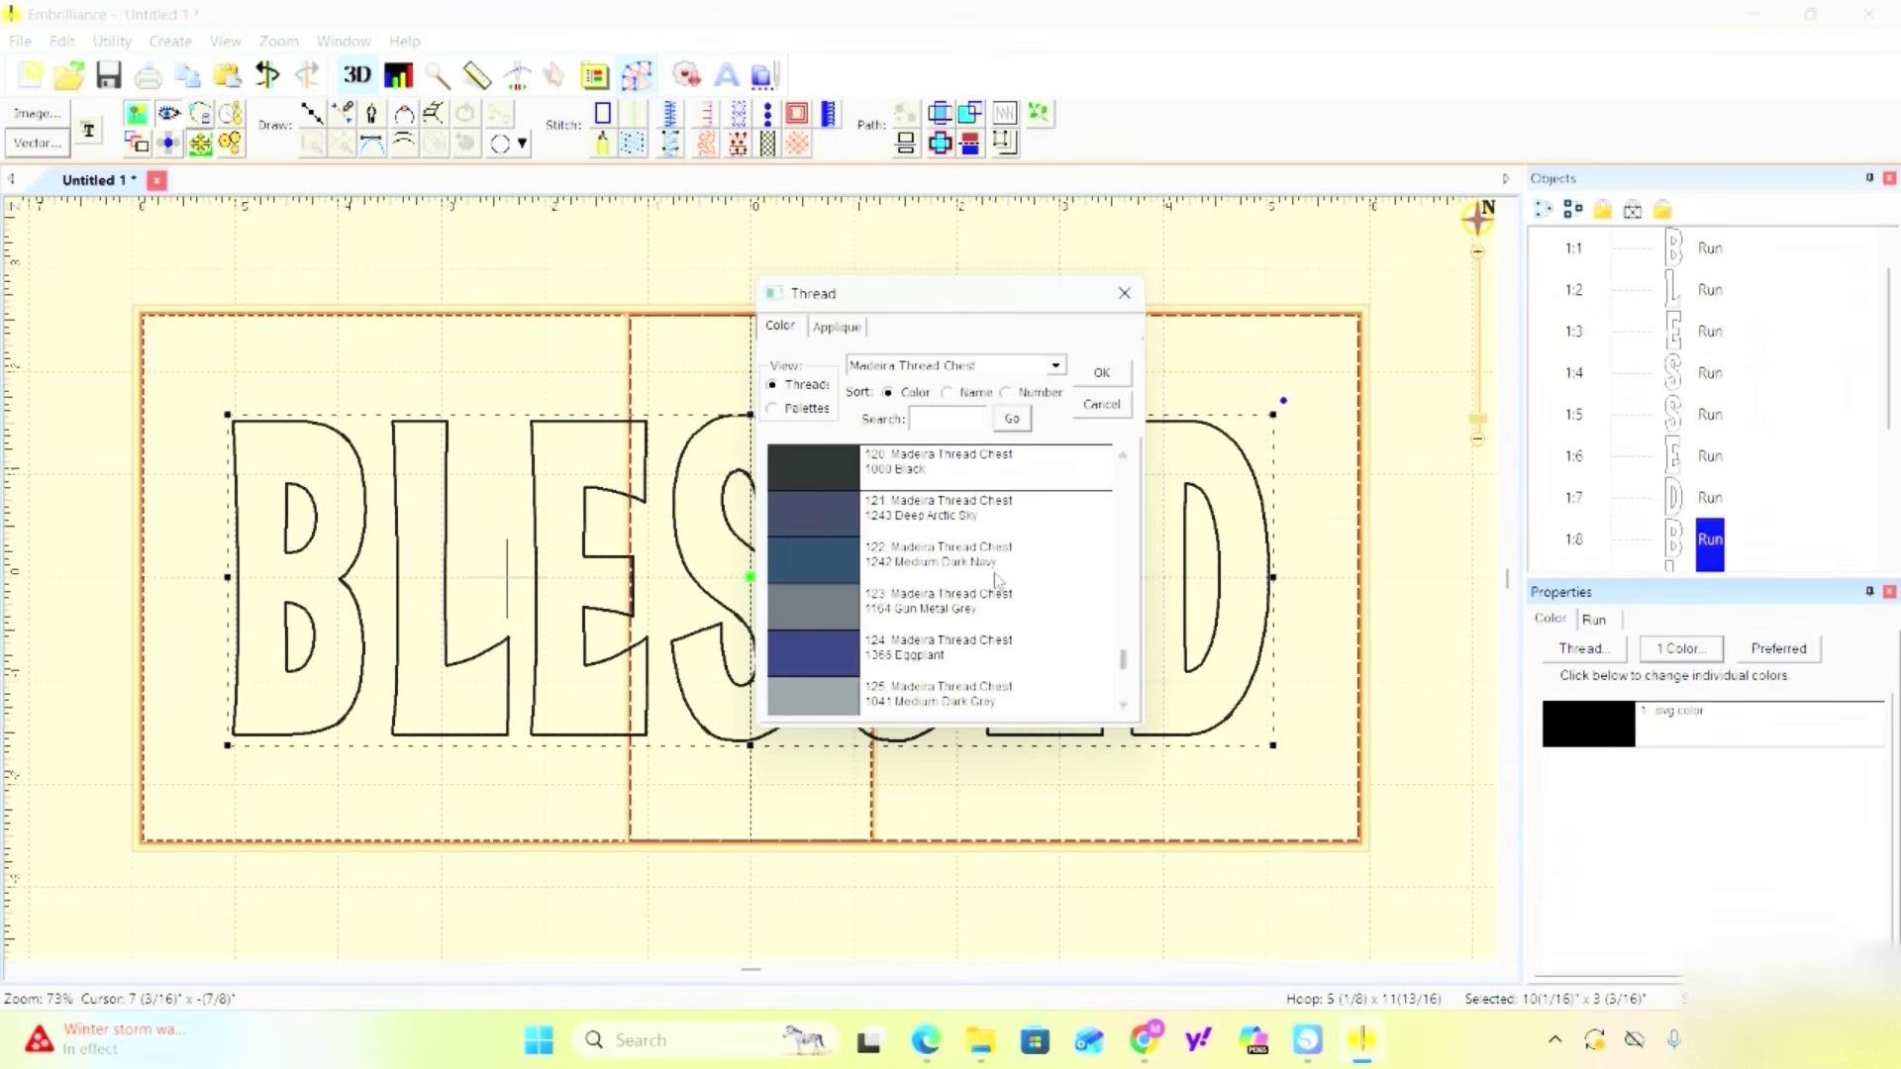
{"action": "scroll", "coordinate": [998, 579], "scroll_direction": "down", "scroll_amount": 3}
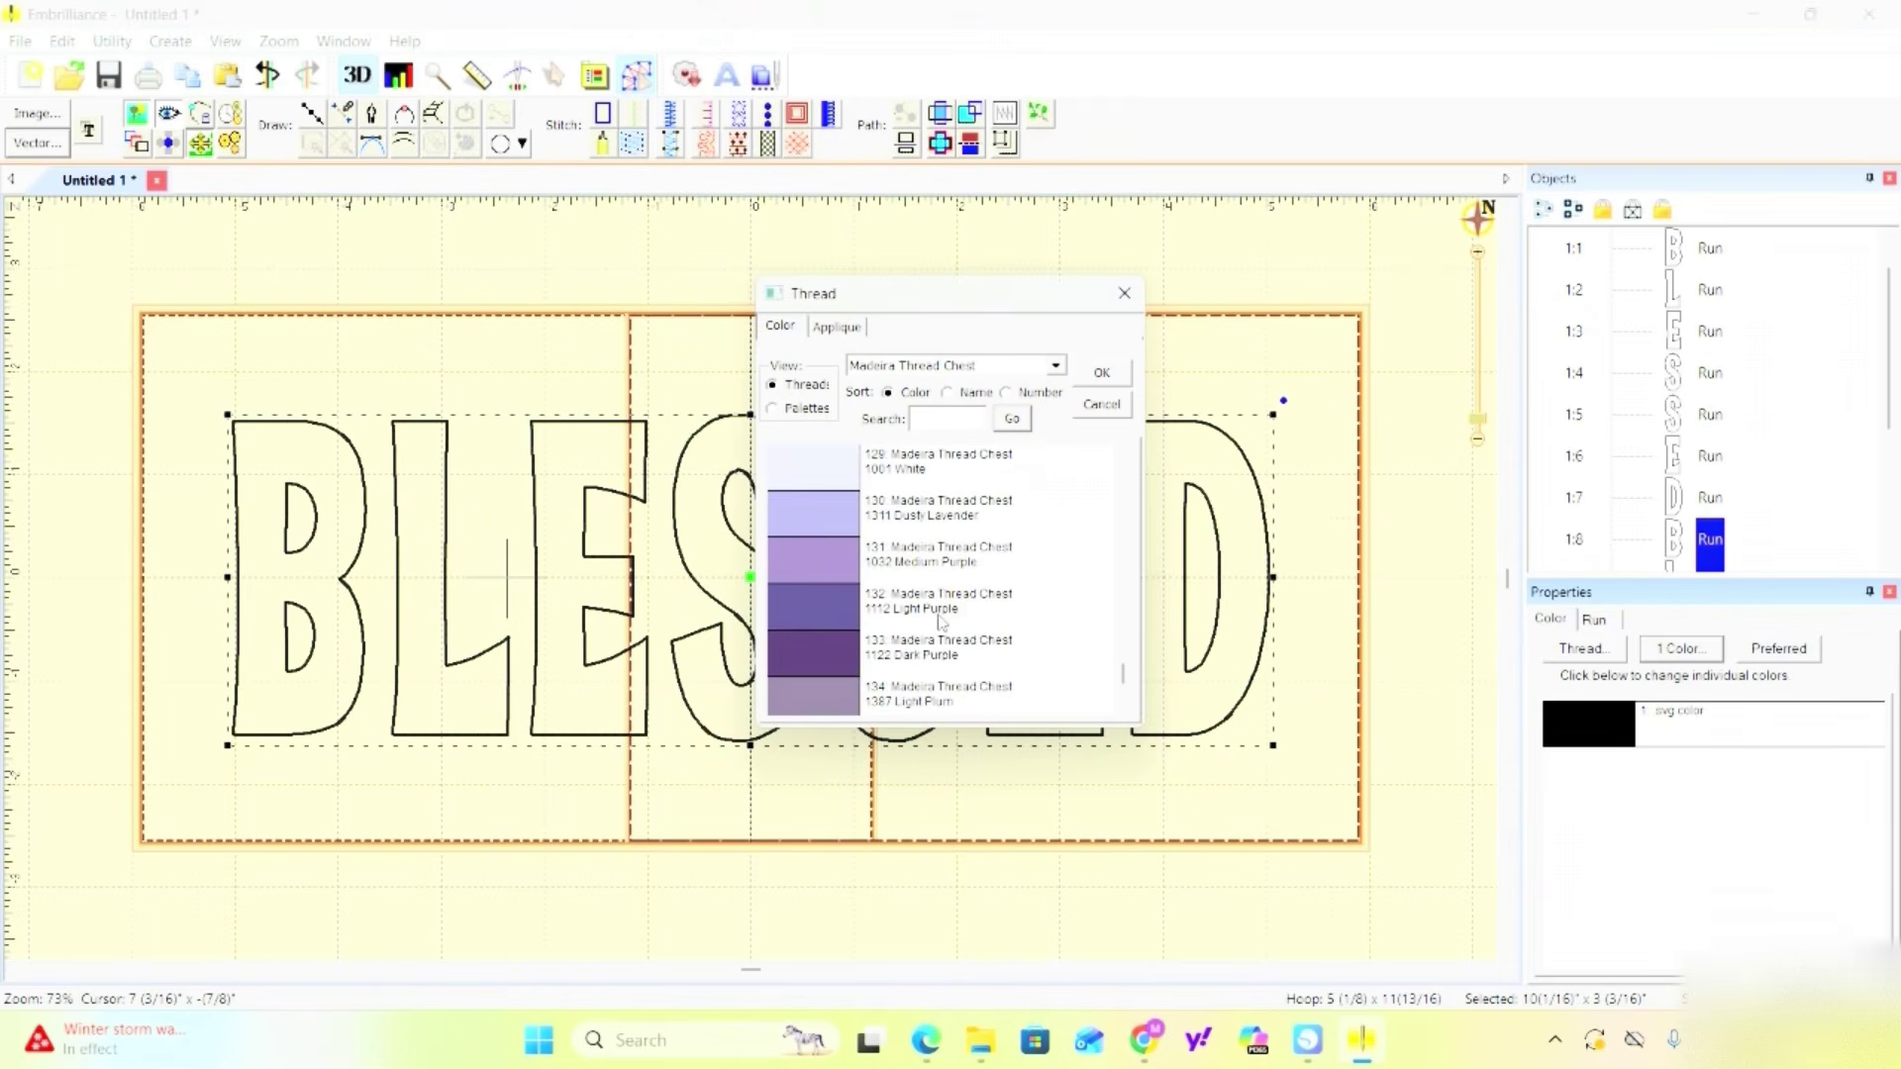
{"action": "left_click", "coordinate": [946, 519]}
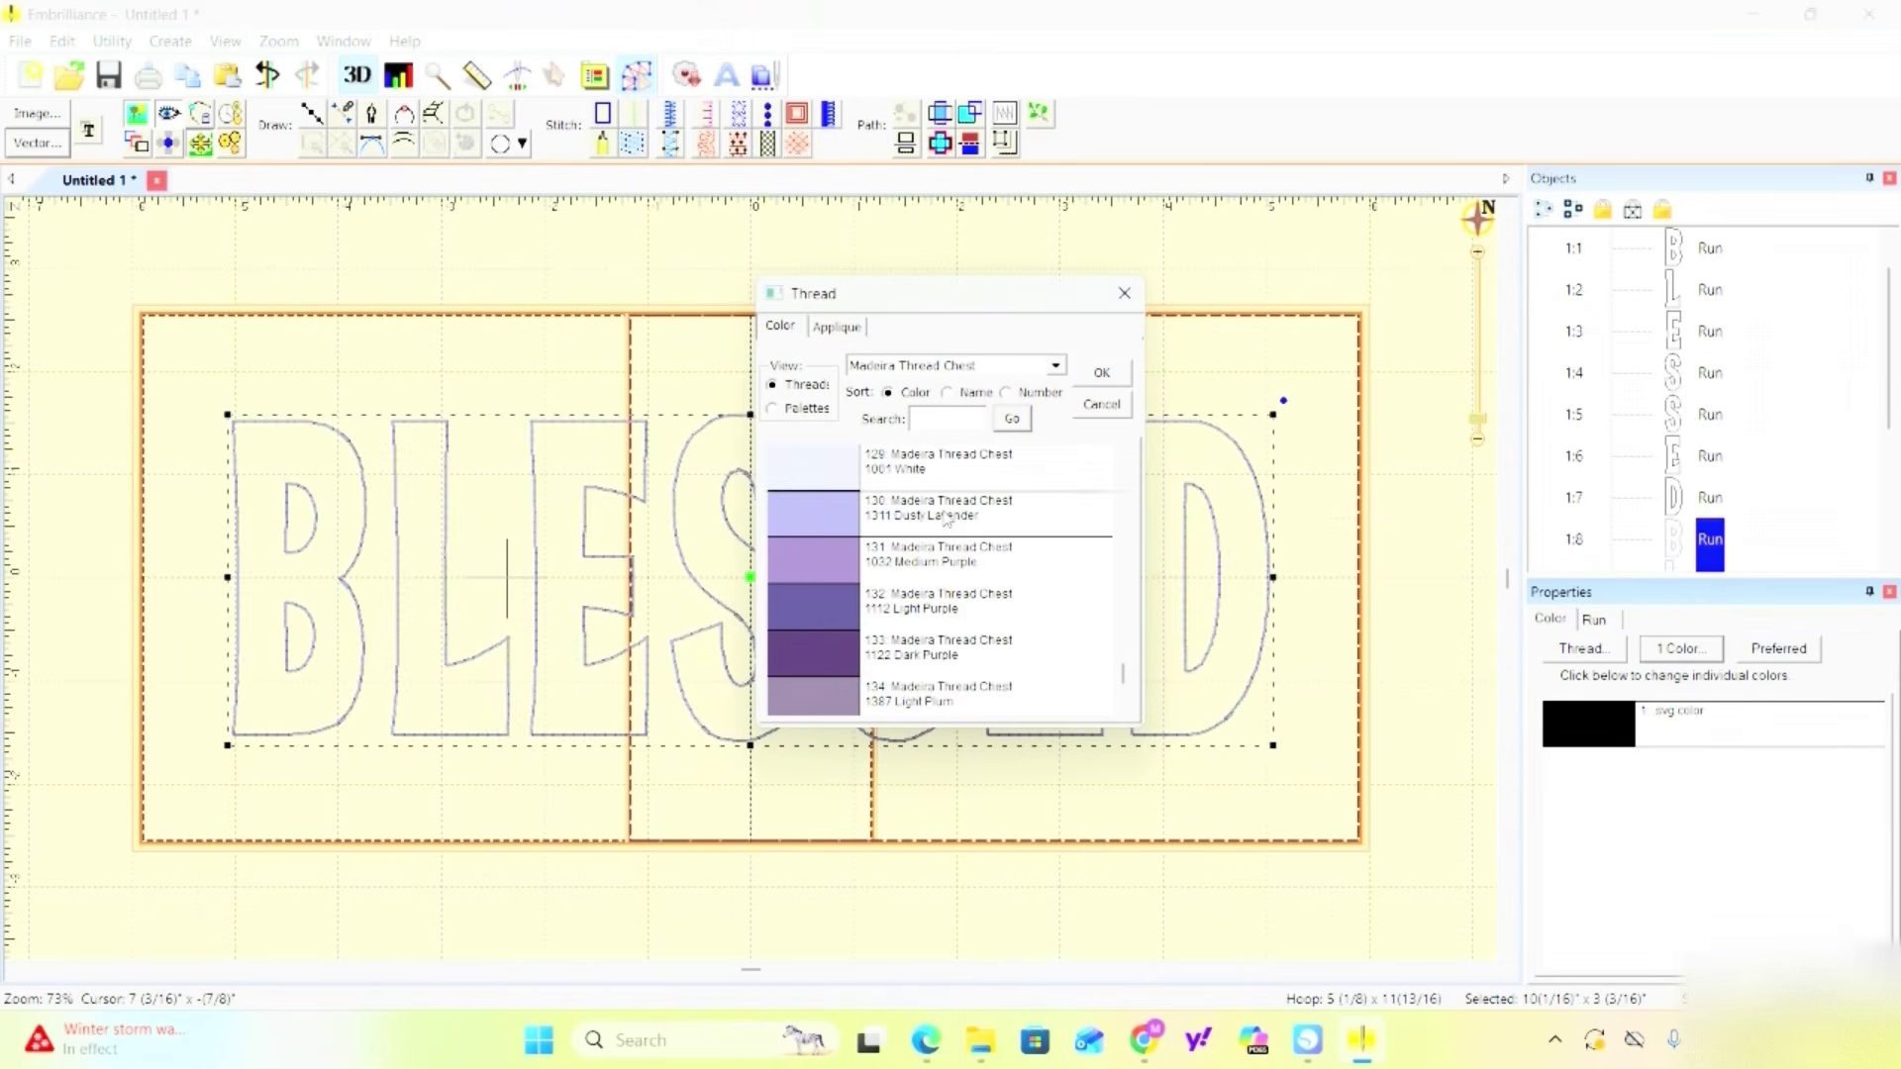
{"action": "left_click", "coordinate": [1105, 373]}
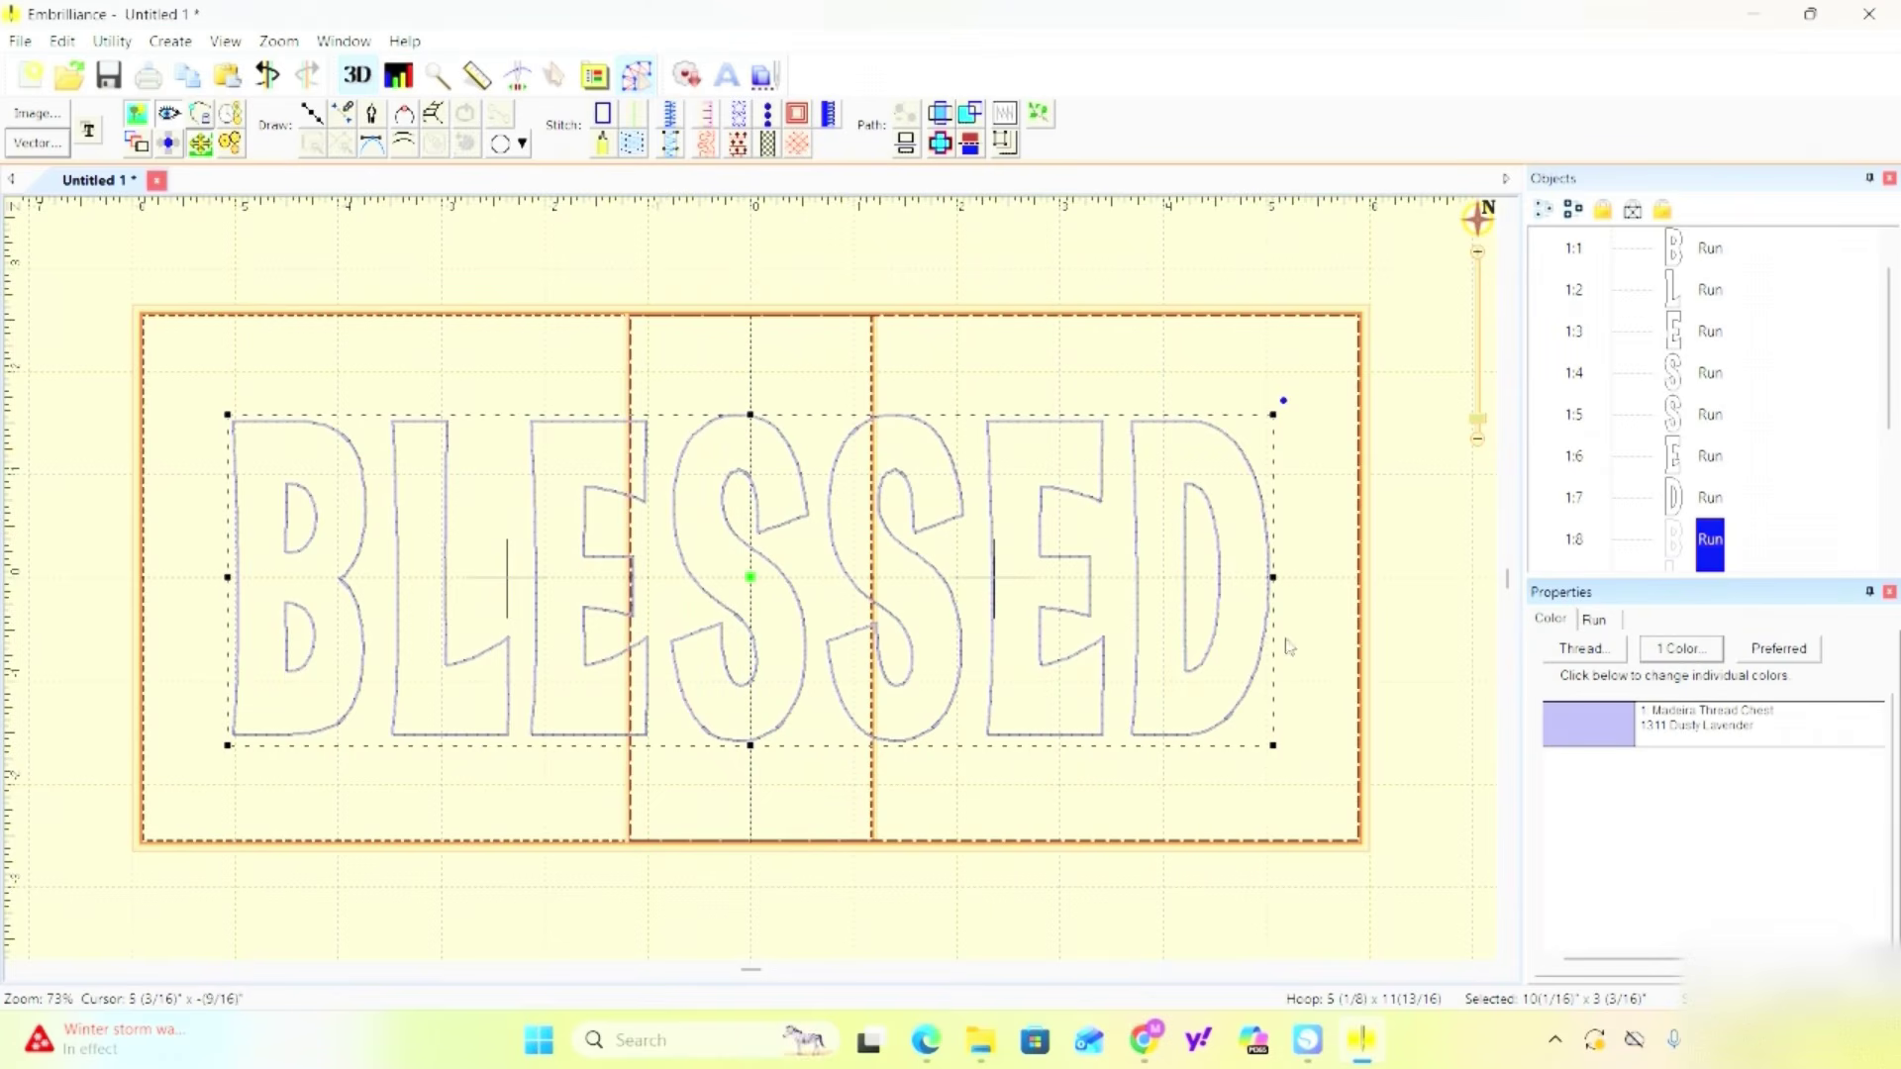
Set the duplicated letters' run stitch type to Double and the stitch length to 2.0 mm.
{"action": "left_click", "coordinate": [1592, 621]}
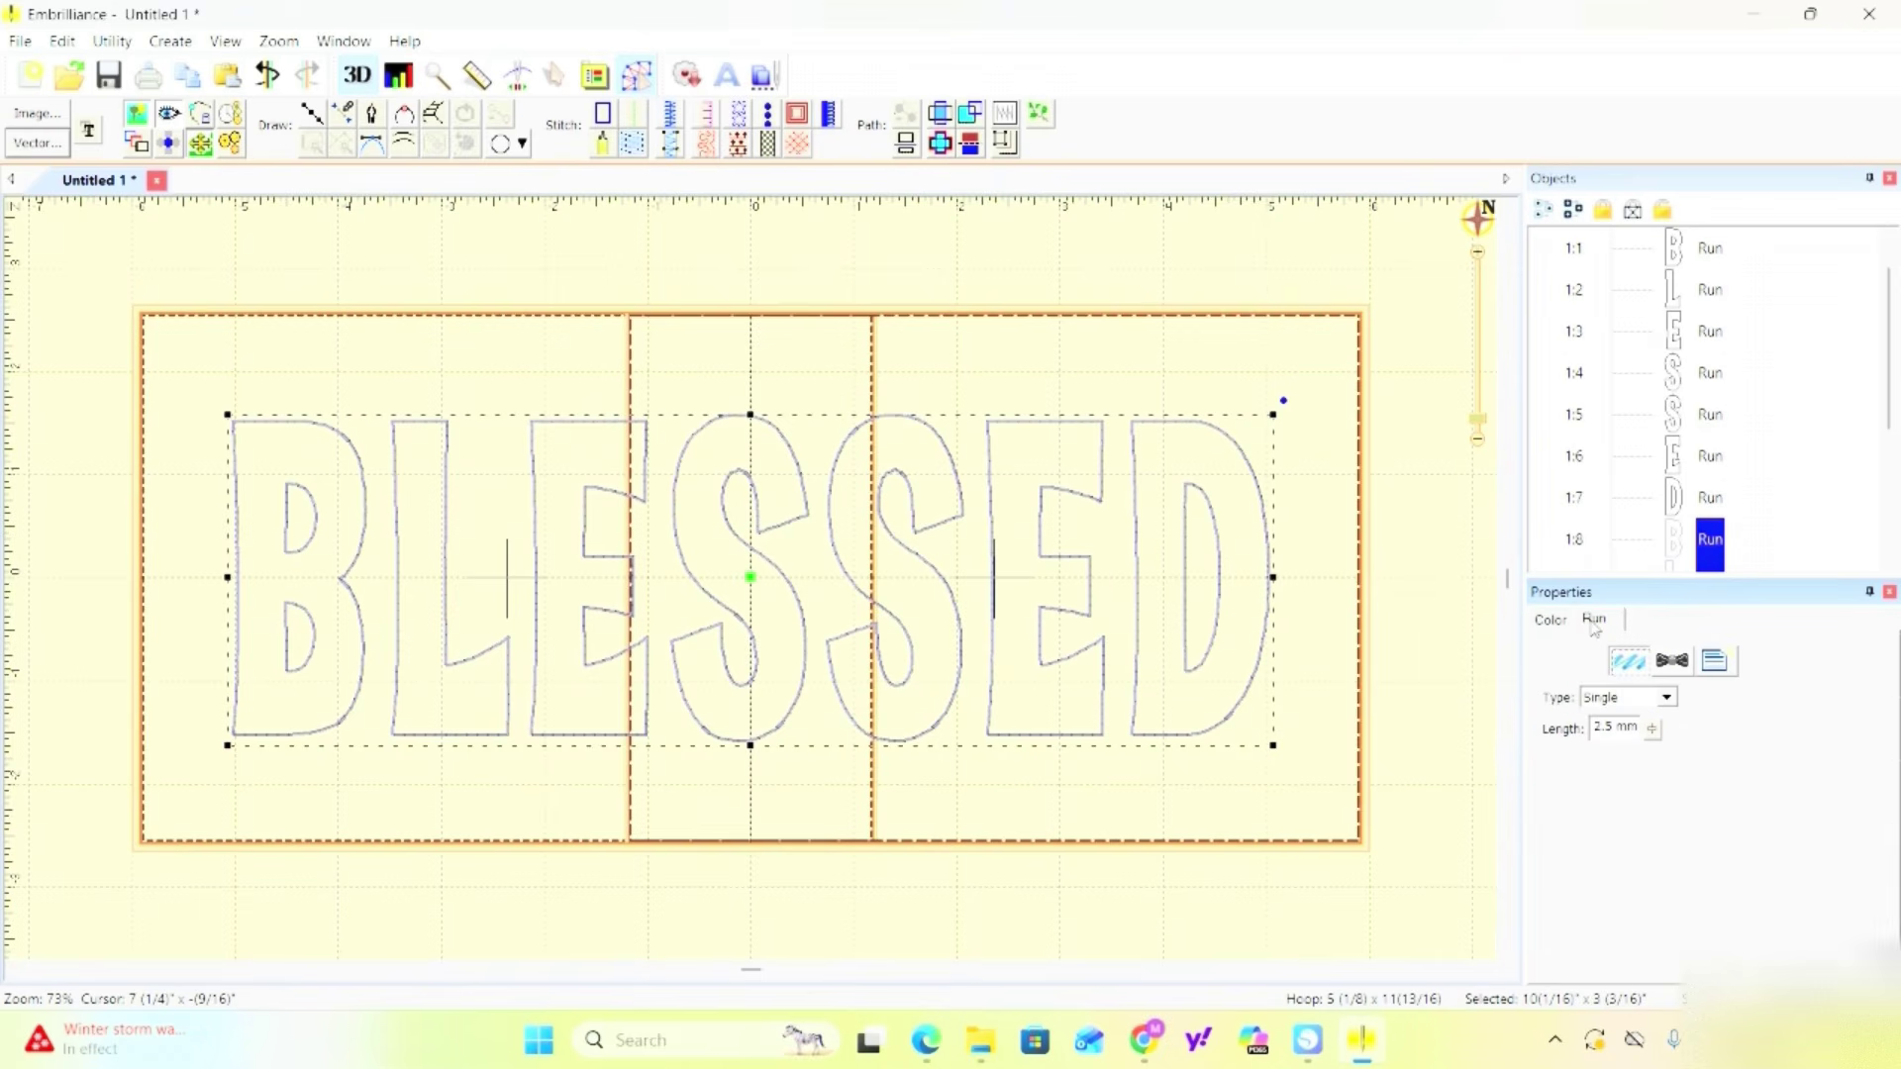
{"action": "left_click", "coordinate": [1667, 697]}
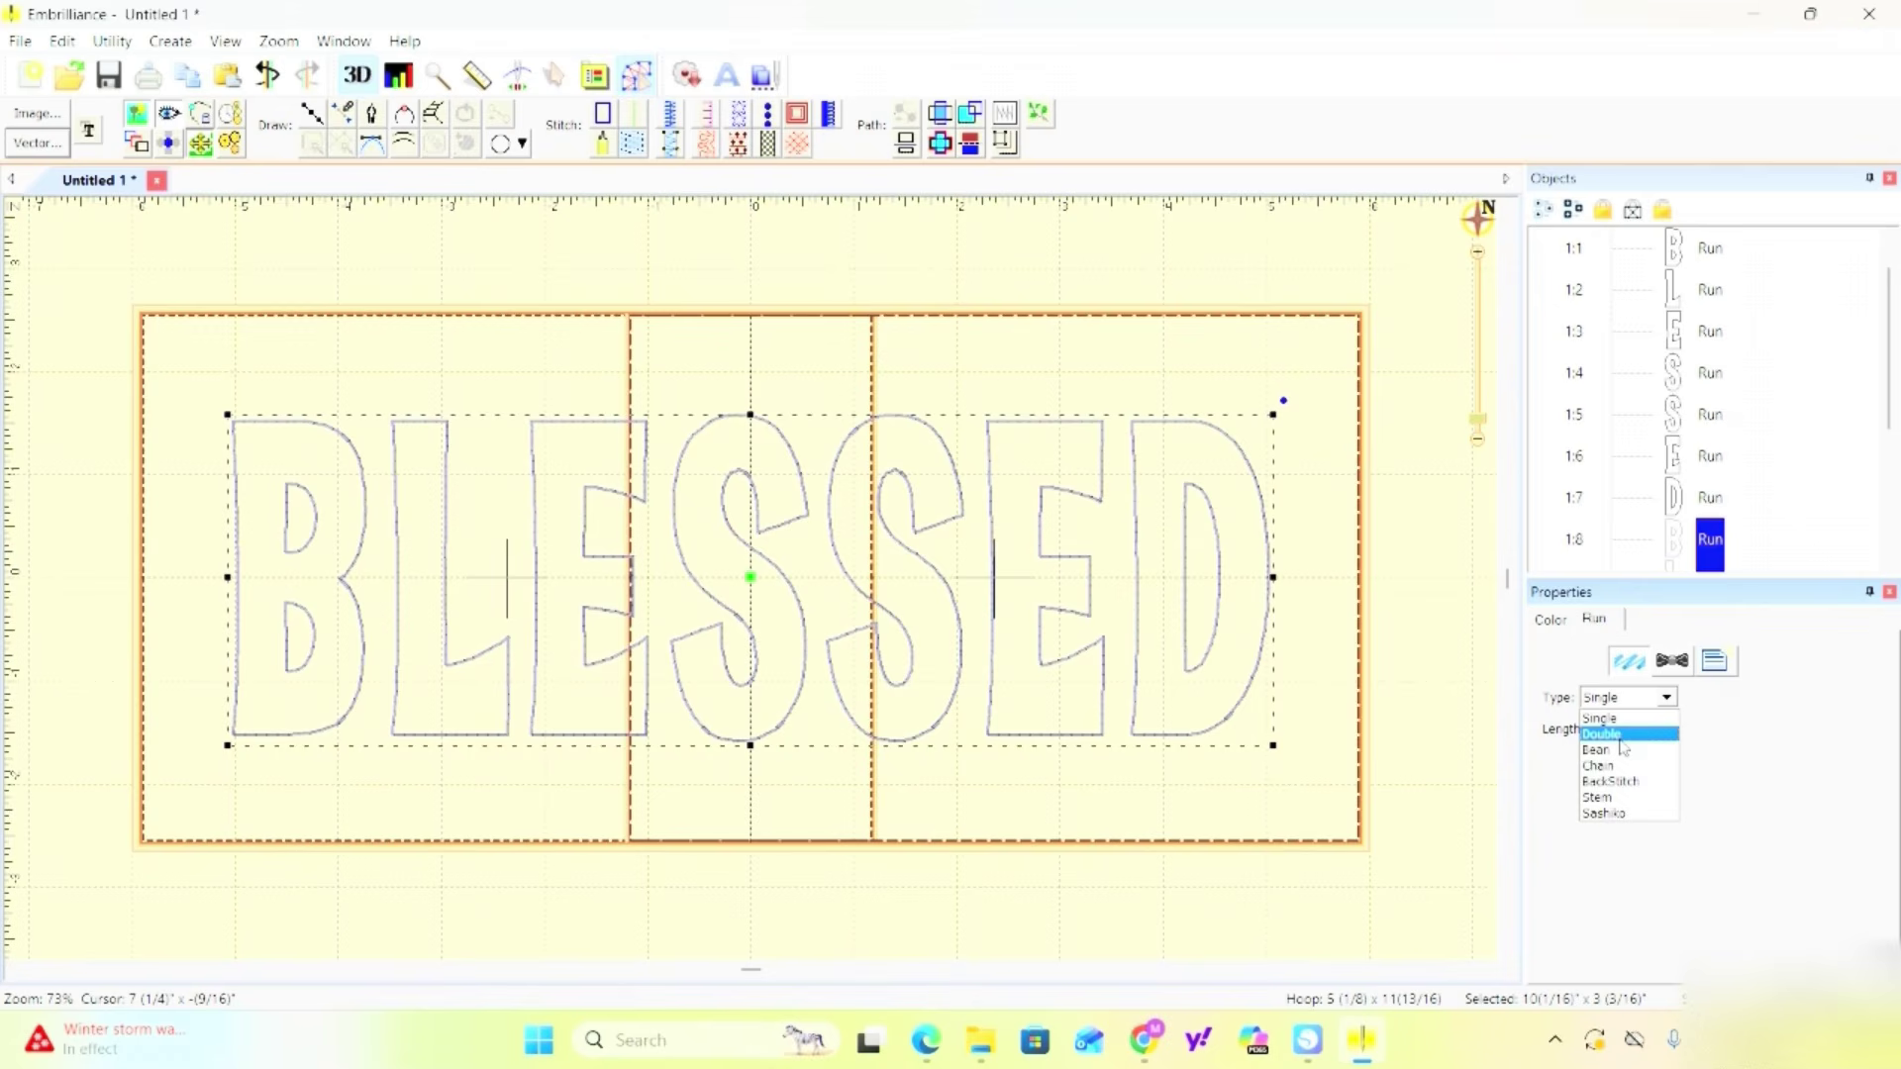
{"action": "left_click", "coordinate": [1620, 735]}
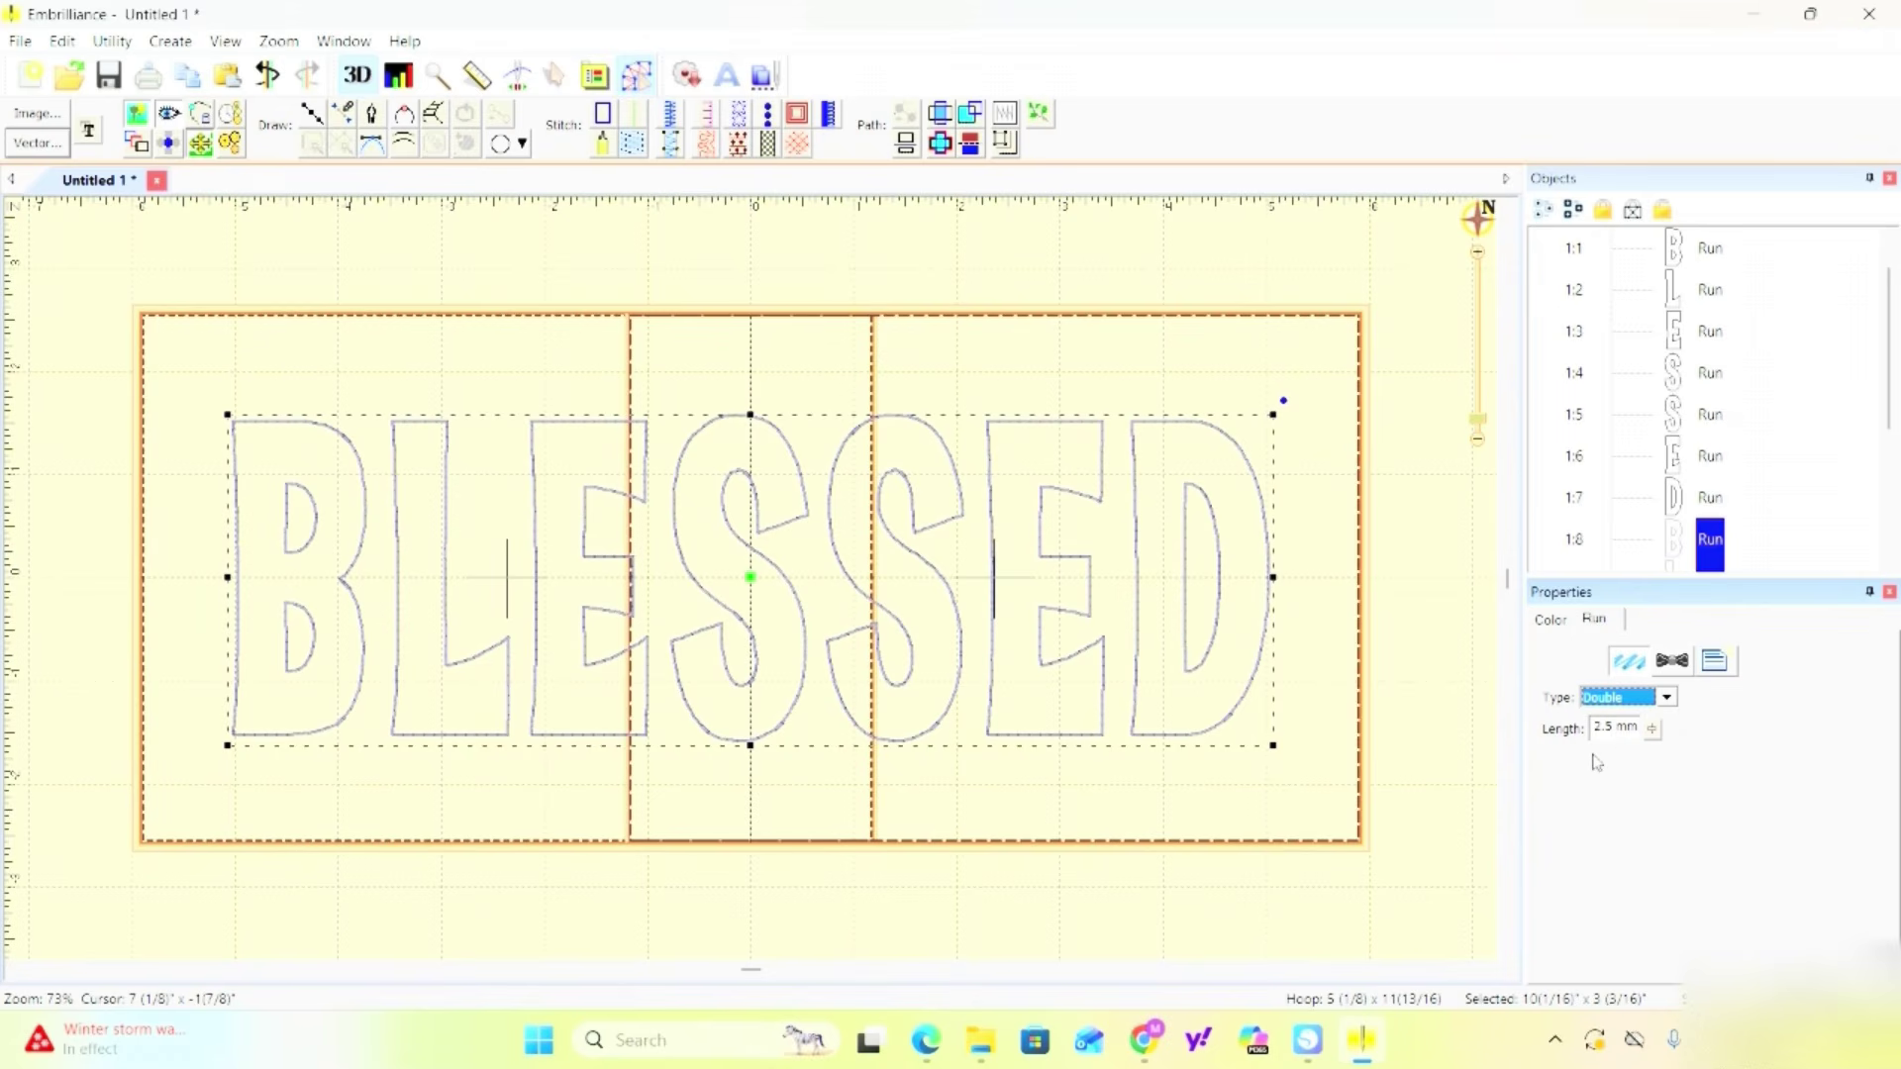
{"action": "left_click", "coordinate": [1651, 730]}
{"action": "left_click_drag", "start_coordinate": [1659, 825], "coordinate": [1659, 840]}
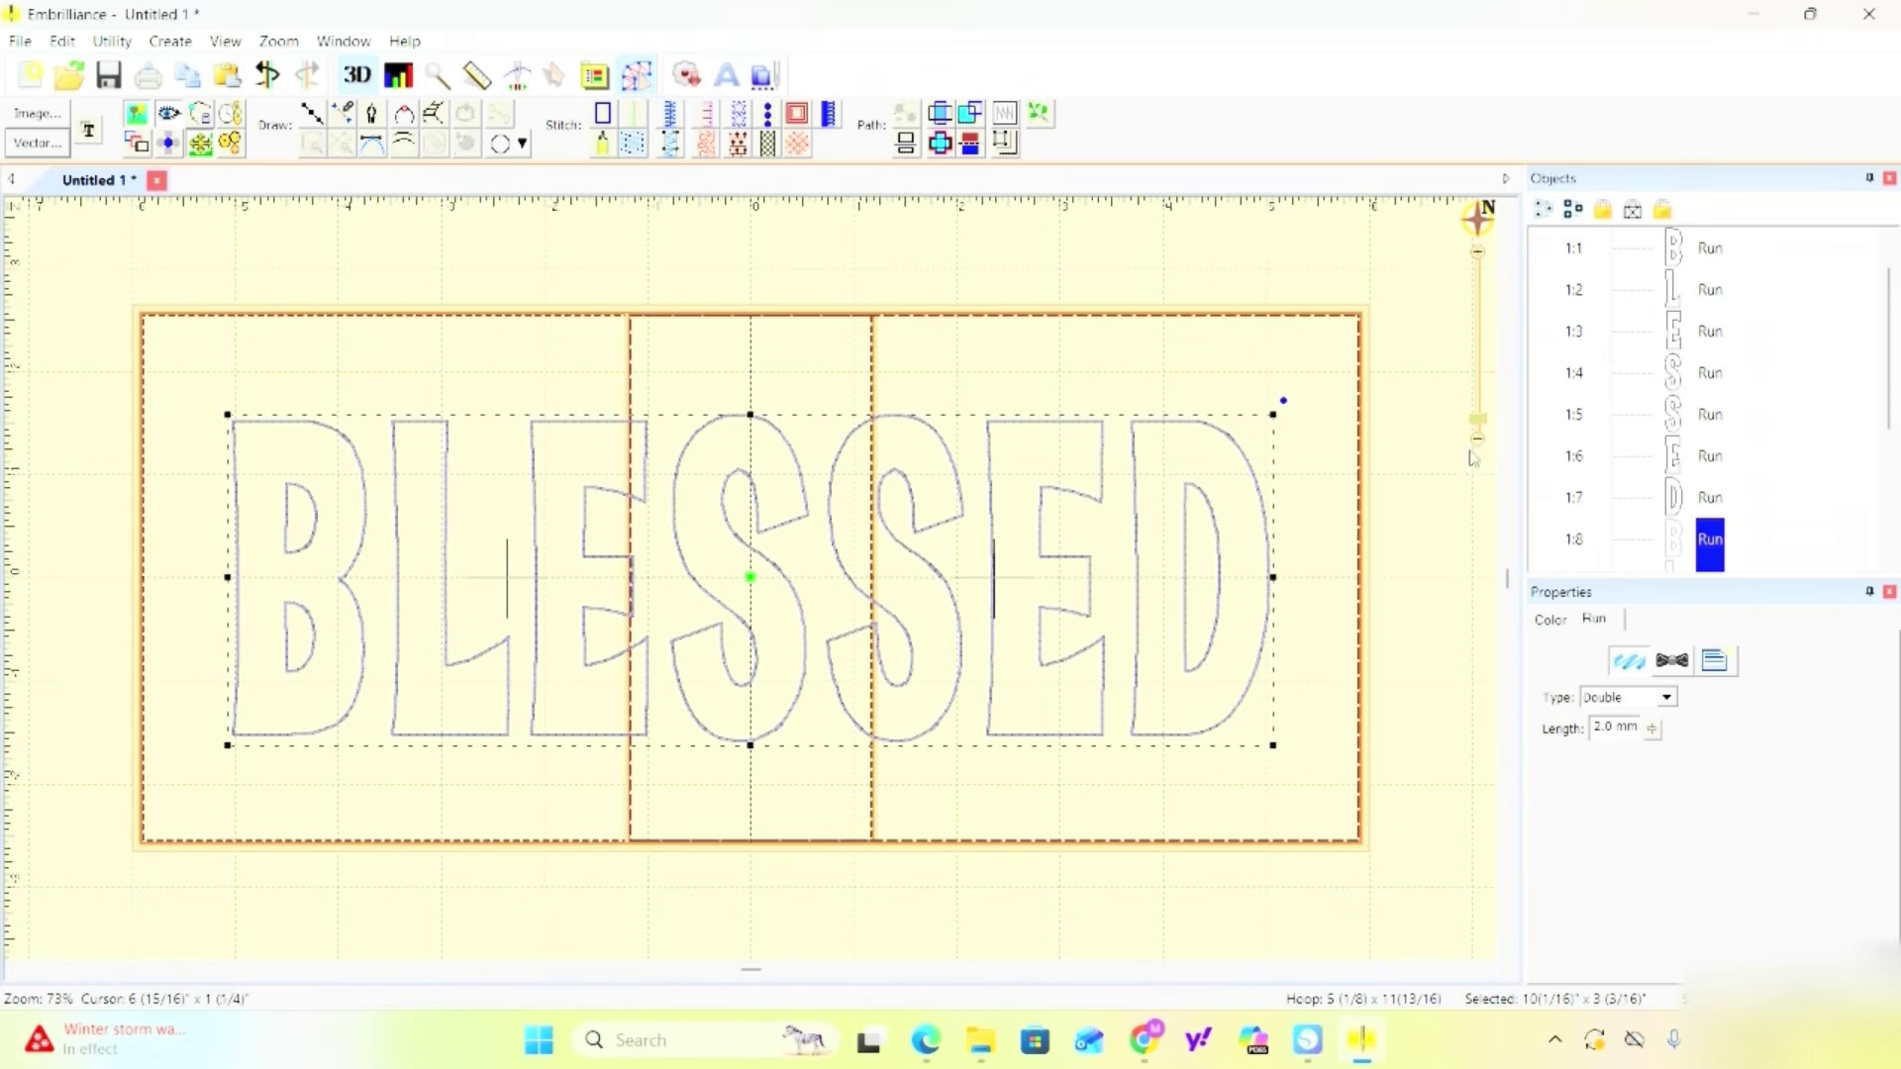
{"action": "scroll", "coordinate": [1185, 591], "scroll_direction": "down", "scroll_amount": 3}
{"action": "scroll", "coordinate": [831, 662], "scroll_direction": "up", "scroll_amount": 5}
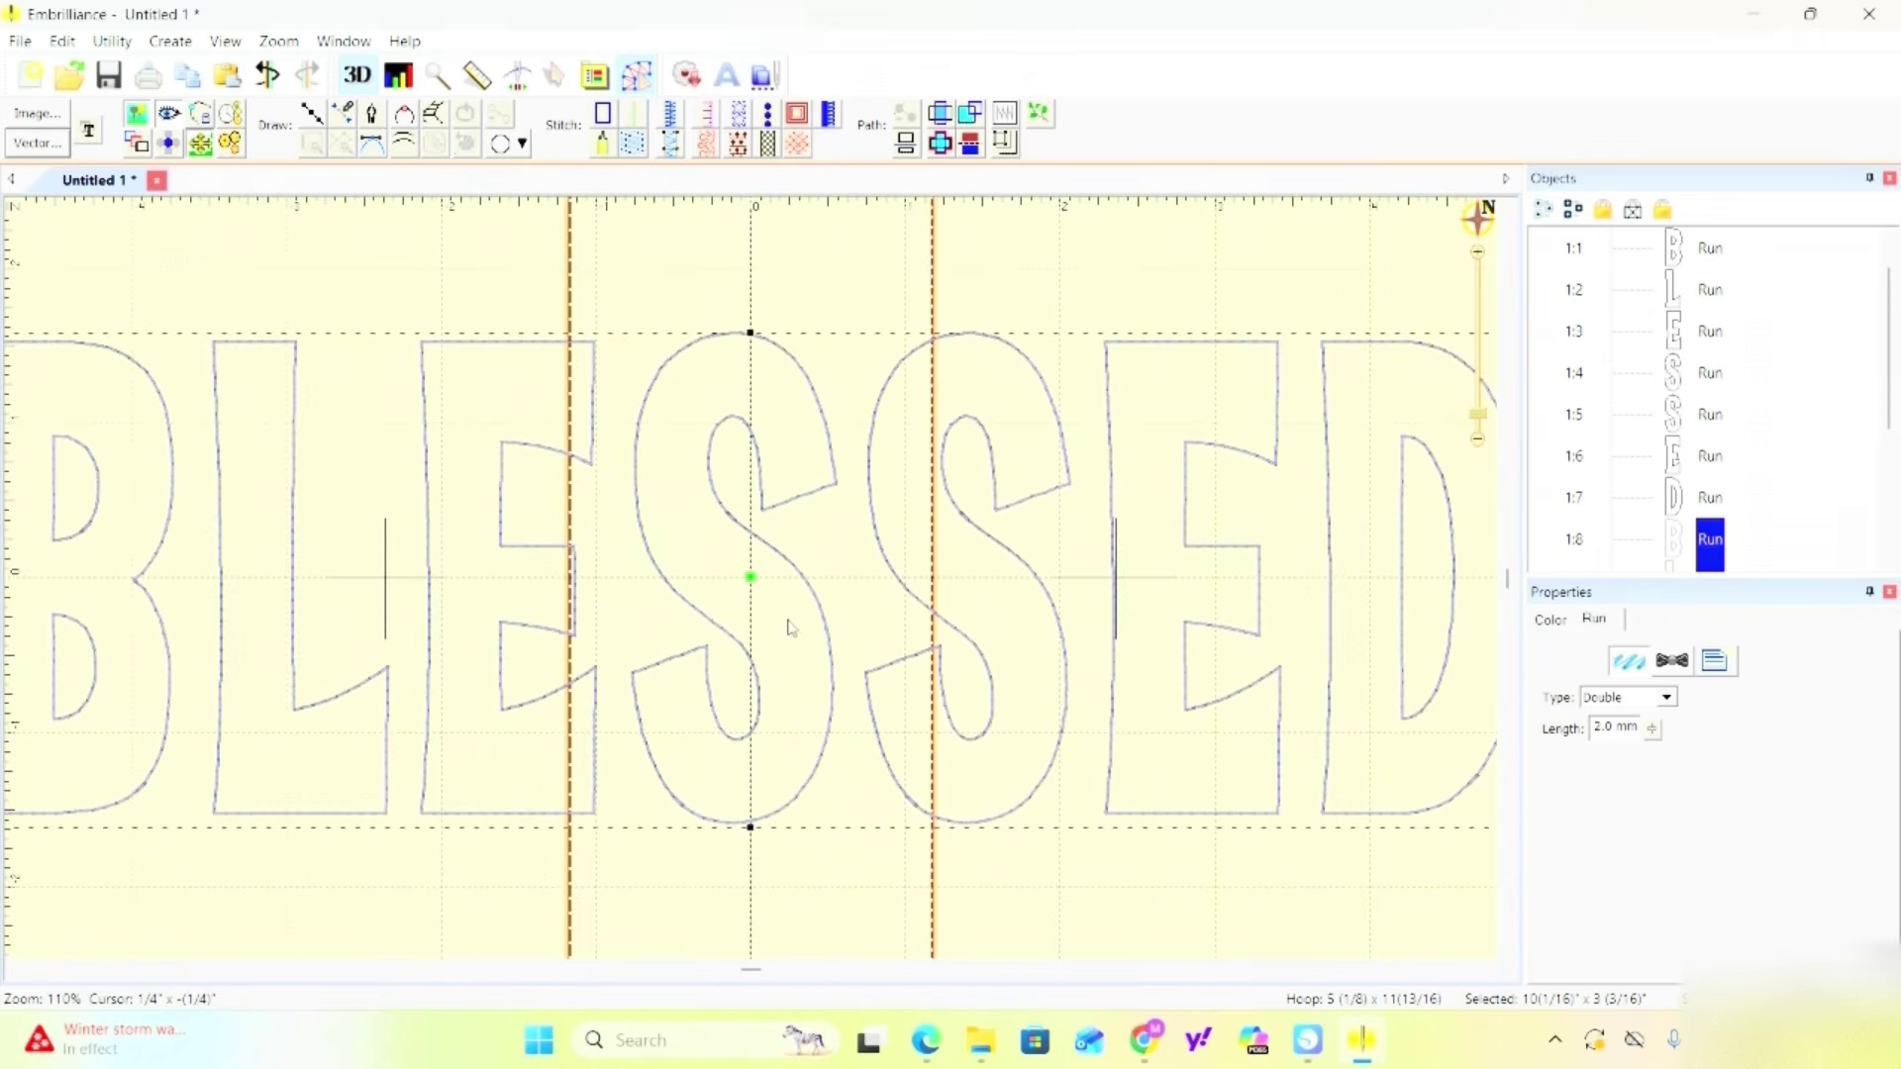
{"action": "scroll", "coordinate": [789, 628], "scroll_direction": "down", "scroll_amount": 2}
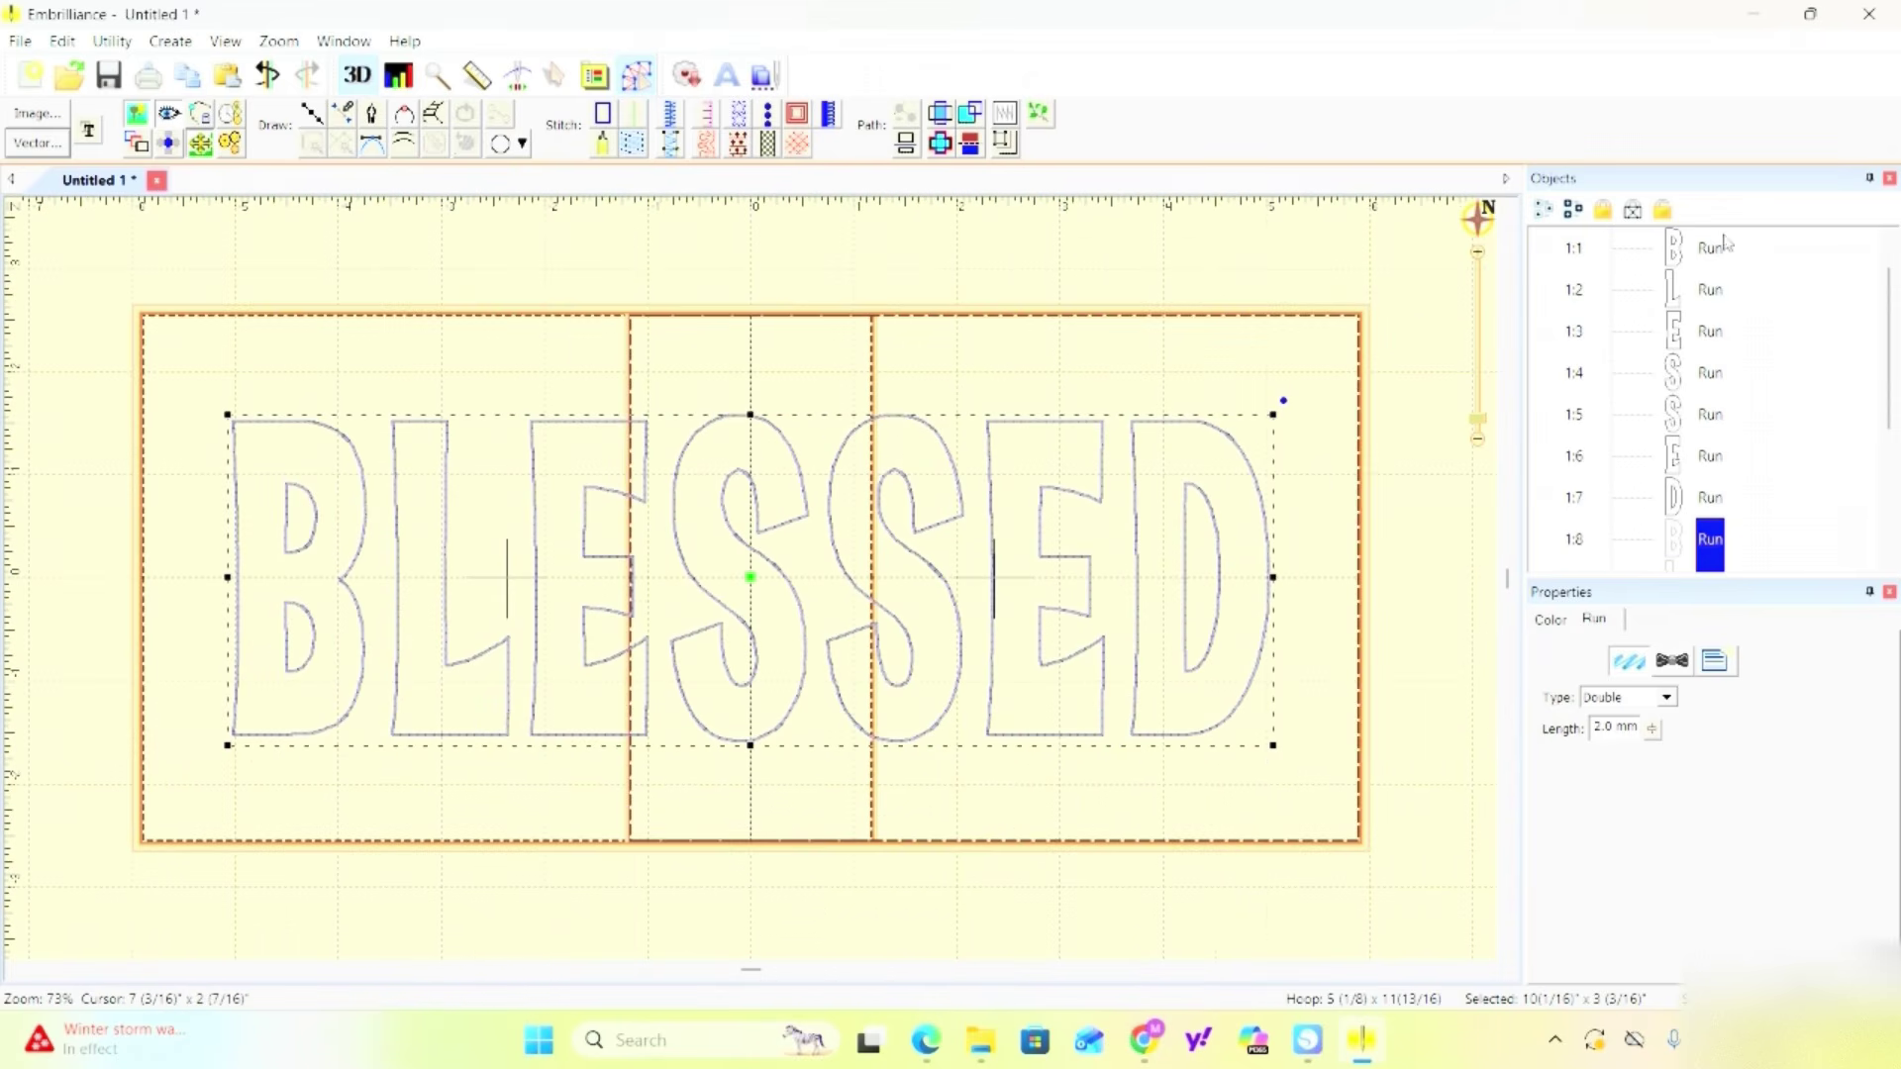
{"action": "left_click_drag", "start_coordinate": [1722, 529], "coordinate": [1739, 582]}
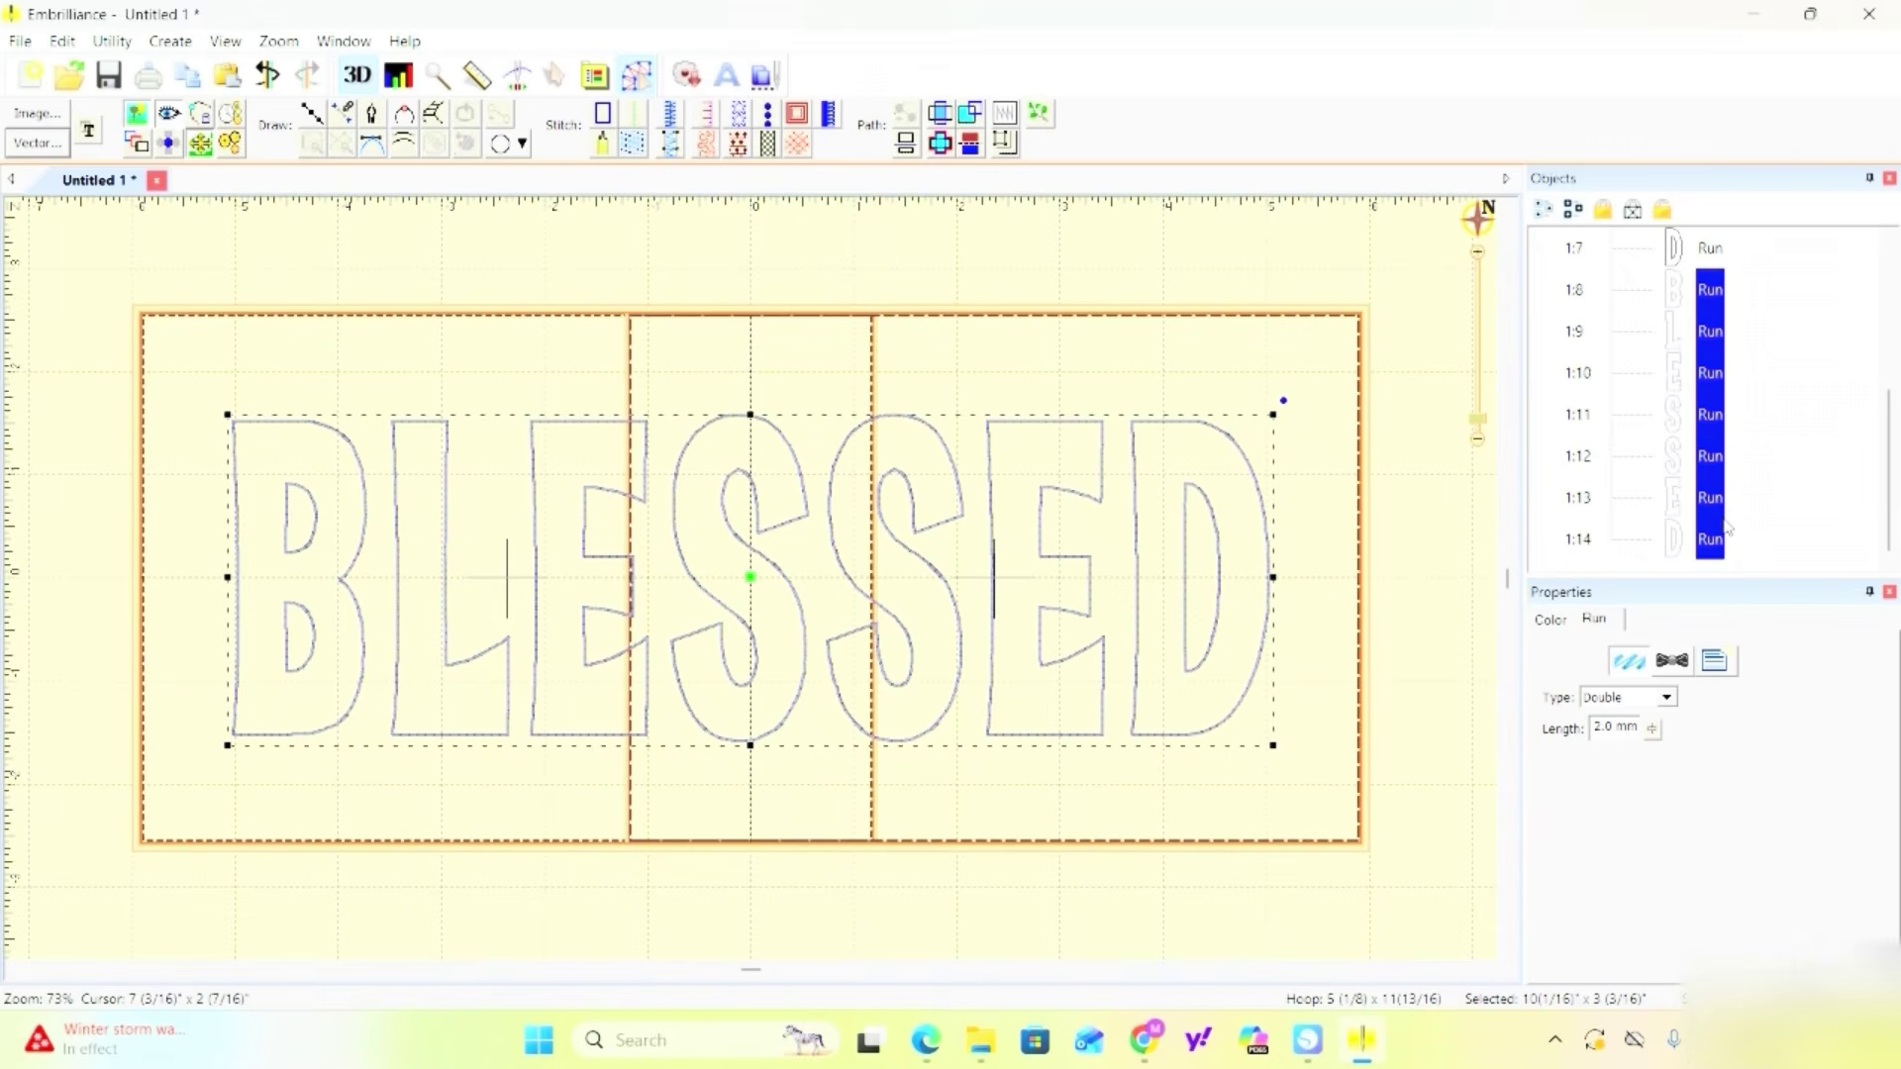
Paste a third set of the seven BLESSED letters over the existing ones and convert them to Satin Border stitches.
{"action": "left_click", "coordinate": [1399, 409]}
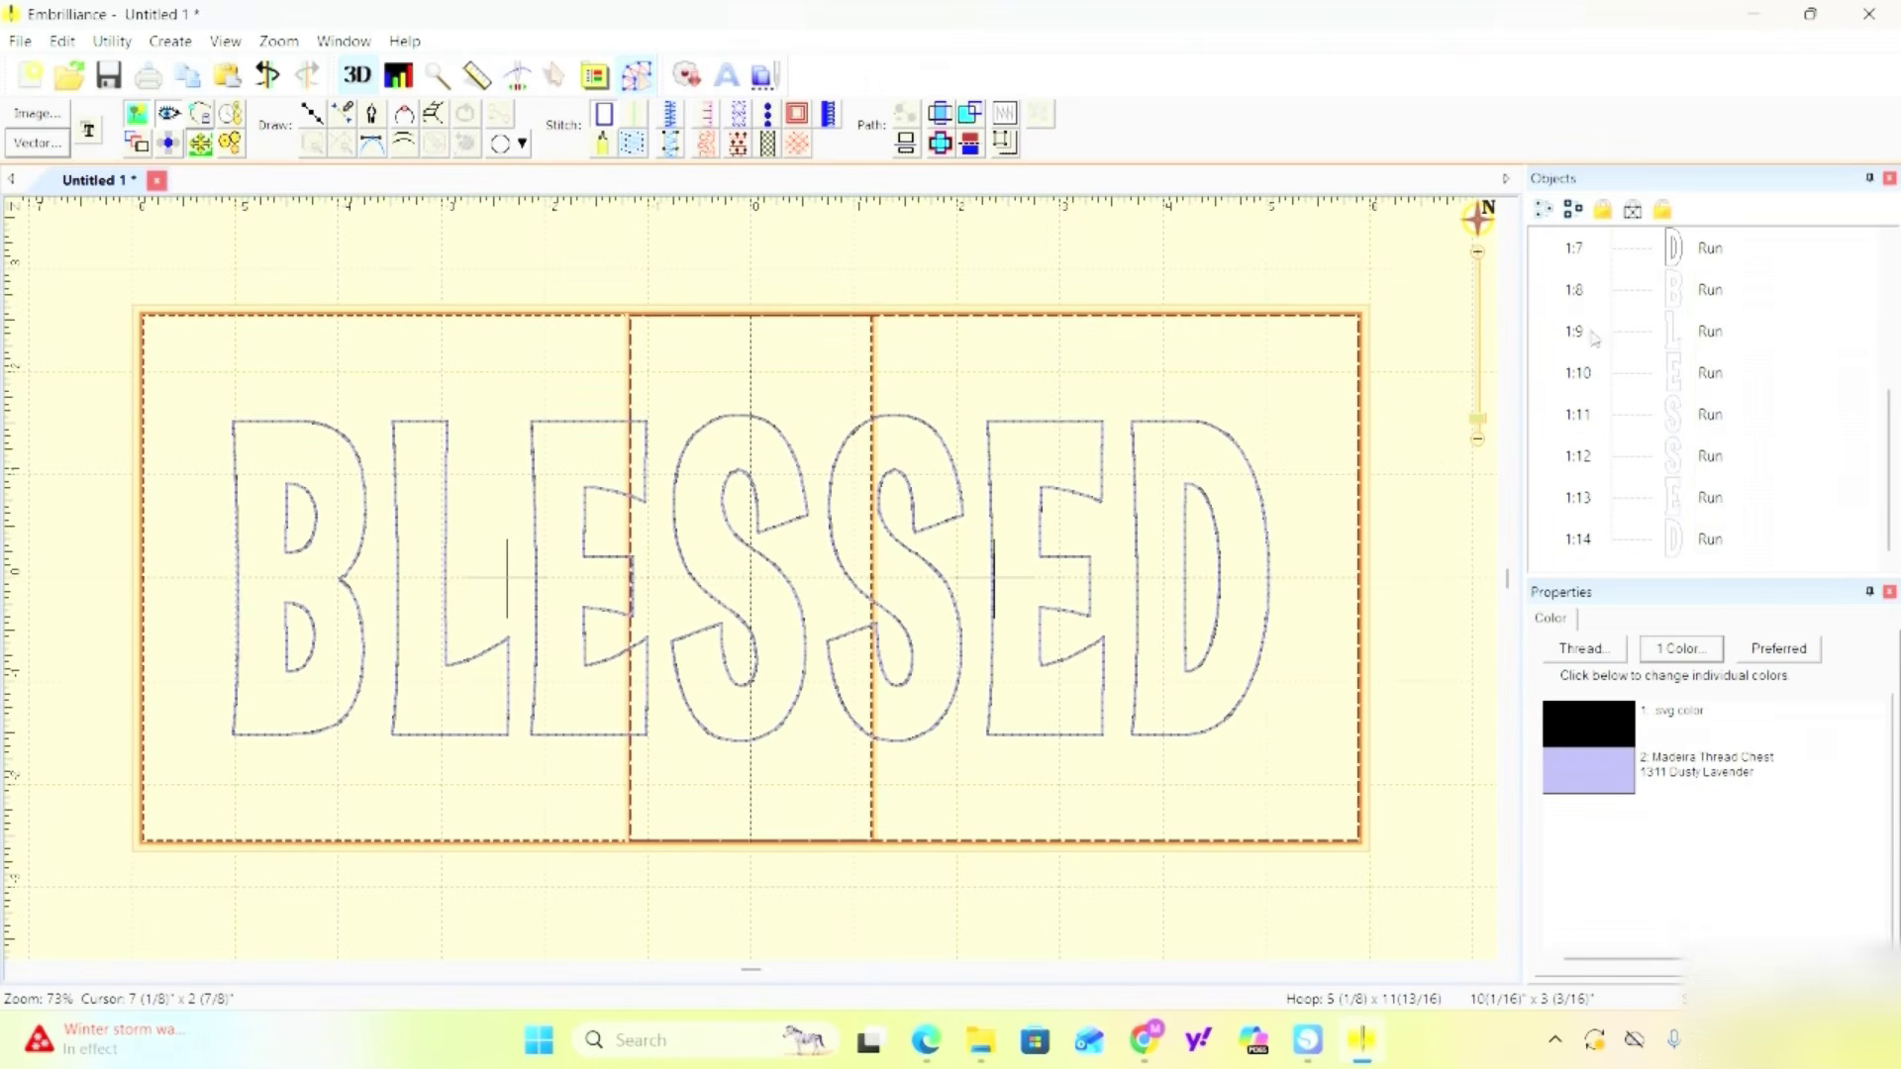
{"action": "left_click", "coordinate": [226, 78]}
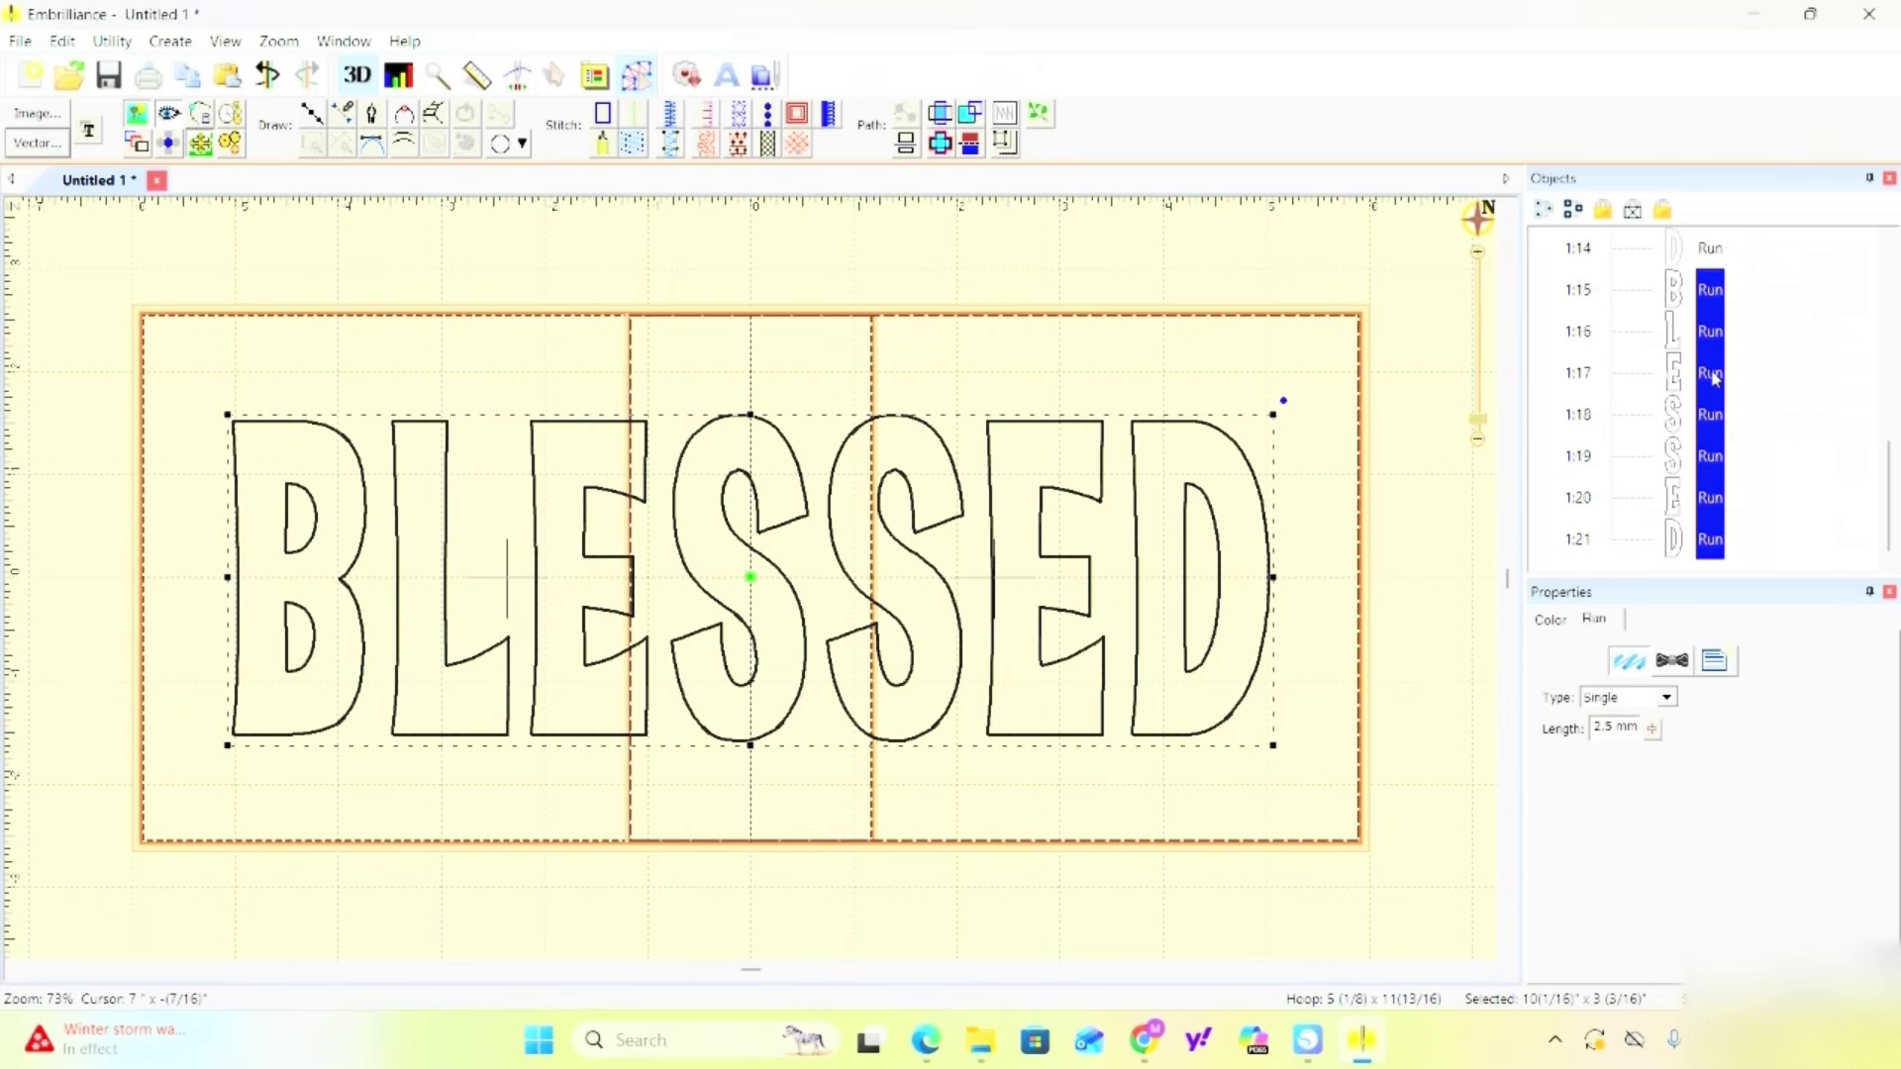
{"action": "left_click", "coordinate": [670, 115]}
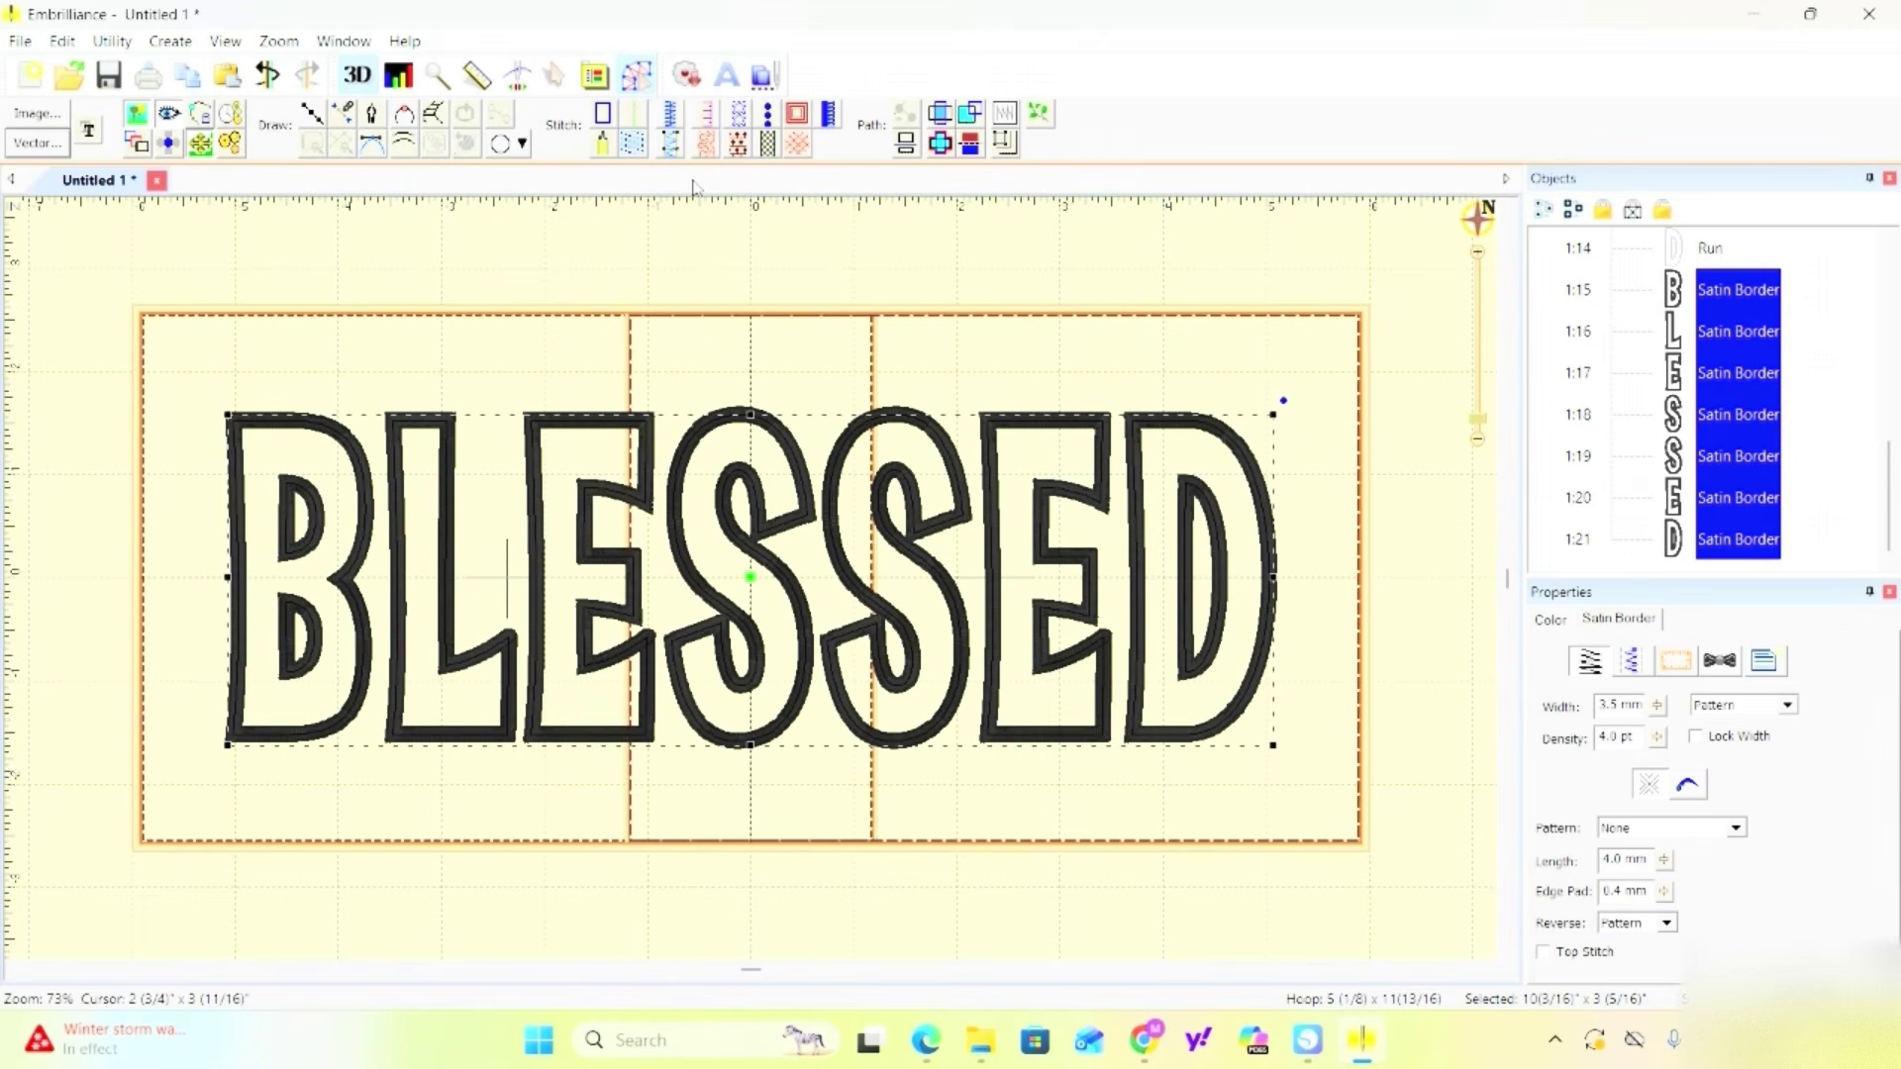
Set the satin border letters' thread color to Madeira Thread Chest 1310 Dark Rose.
{"action": "left_click", "coordinate": [1547, 618]}
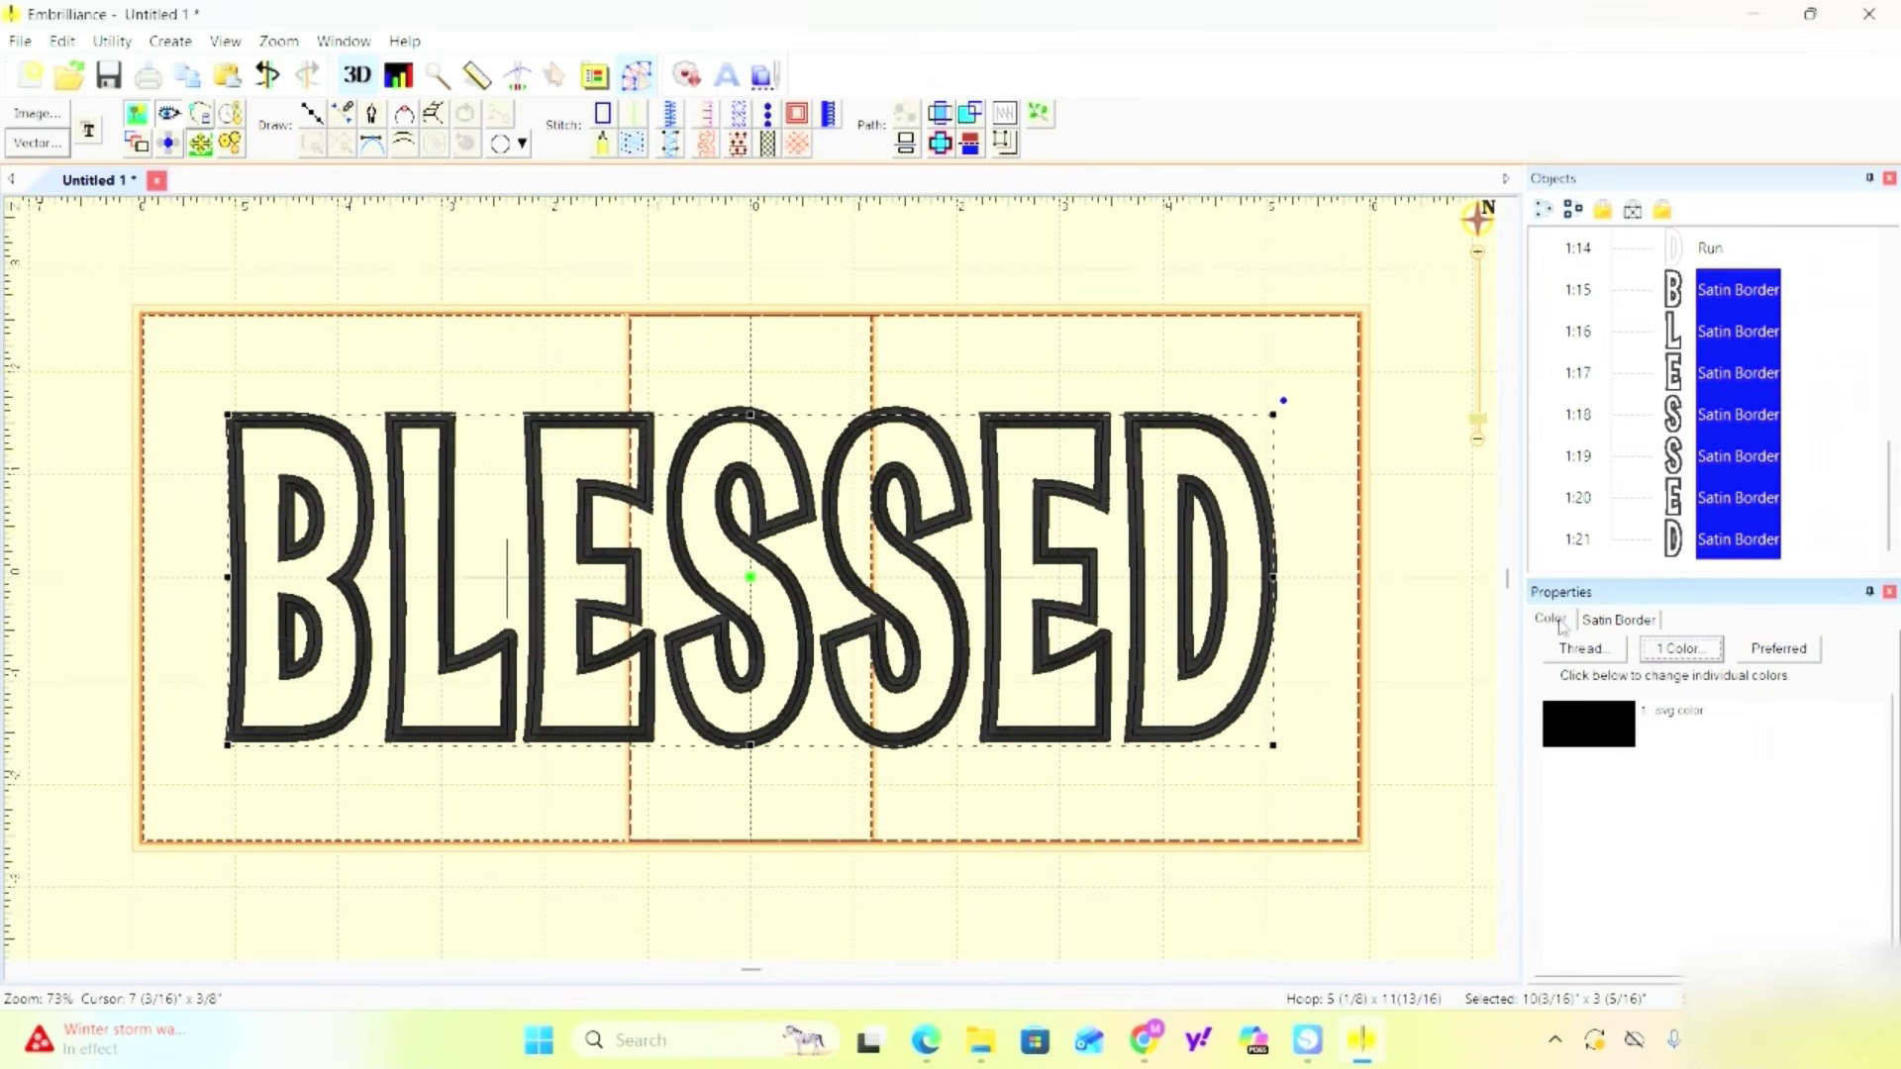
{"action": "left_click", "coordinate": [1605, 724]}
{"action": "scroll", "coordinate": [936, 566], "scroll_direction": "down", "scroll_amount": 5}
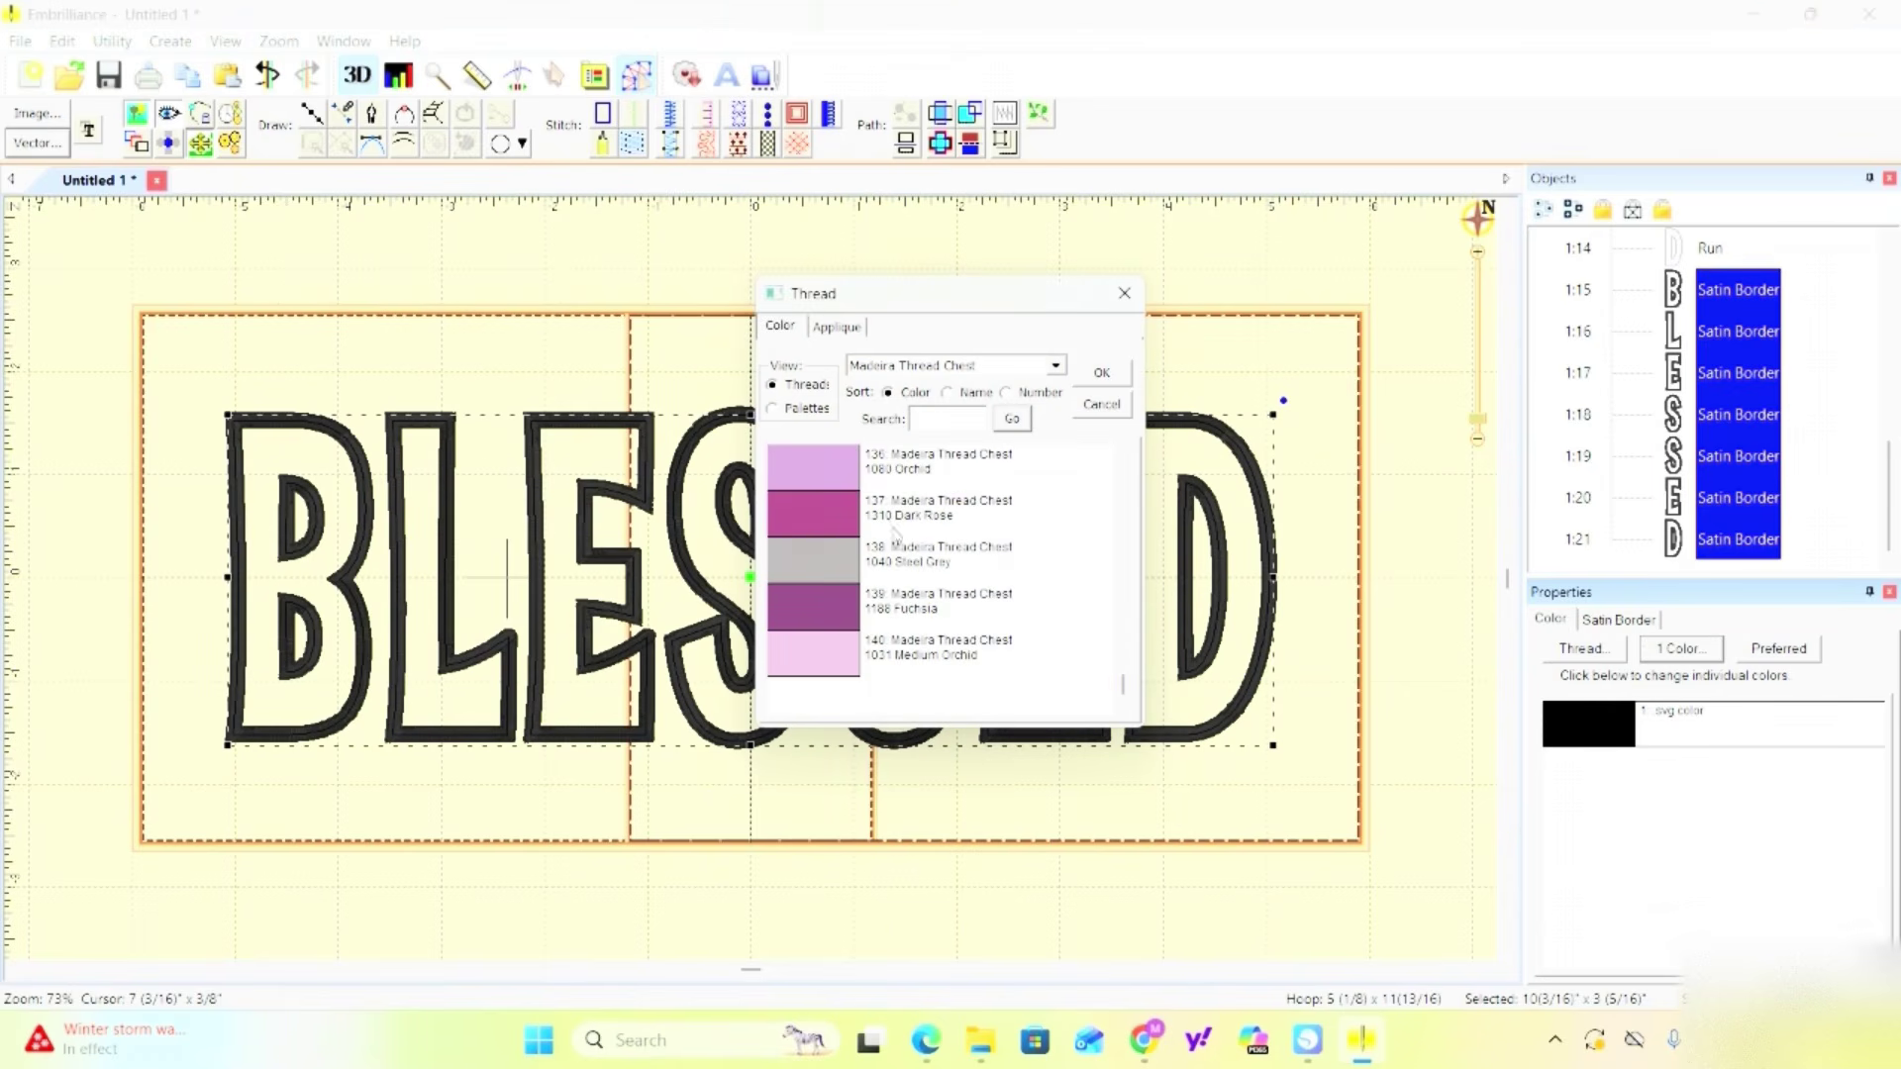
{"action": "left_click", "coordinate": [899, 524]}
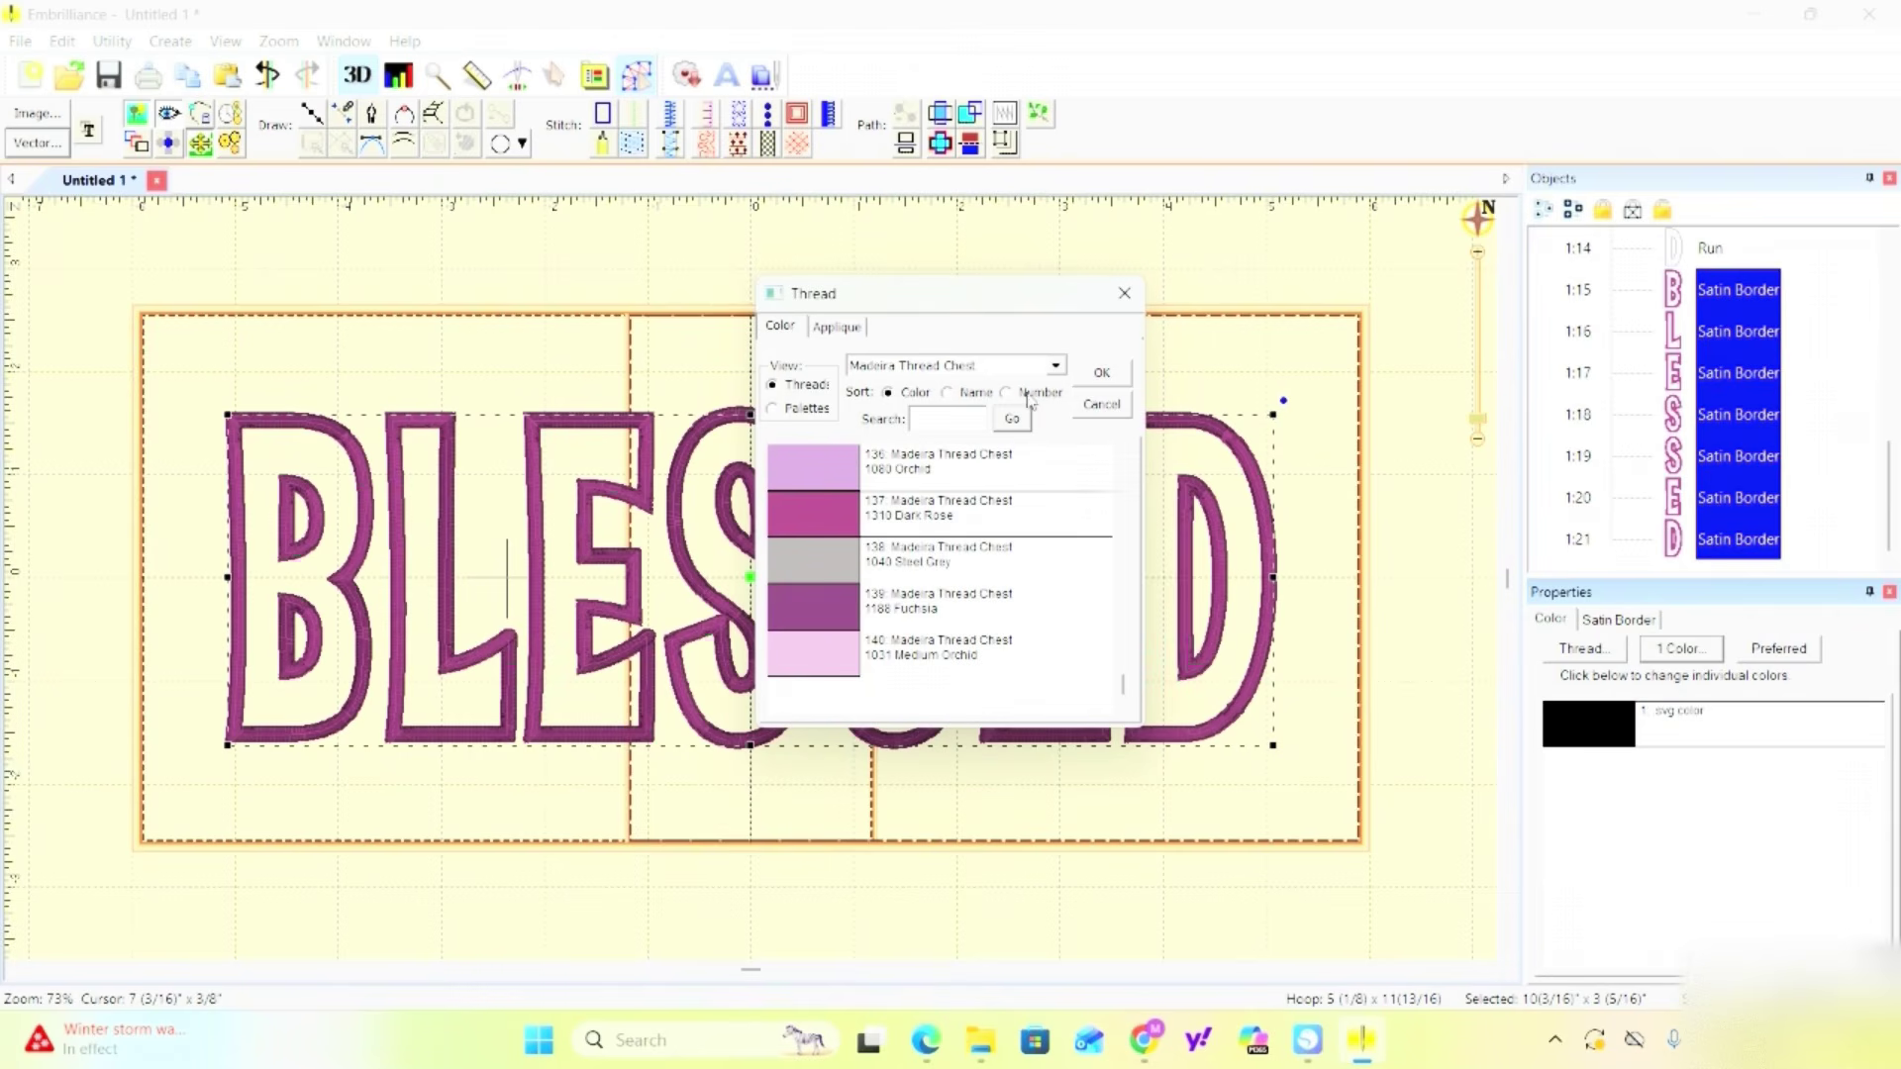
{"action": "left_click", "coordinate": [1107, 374]}
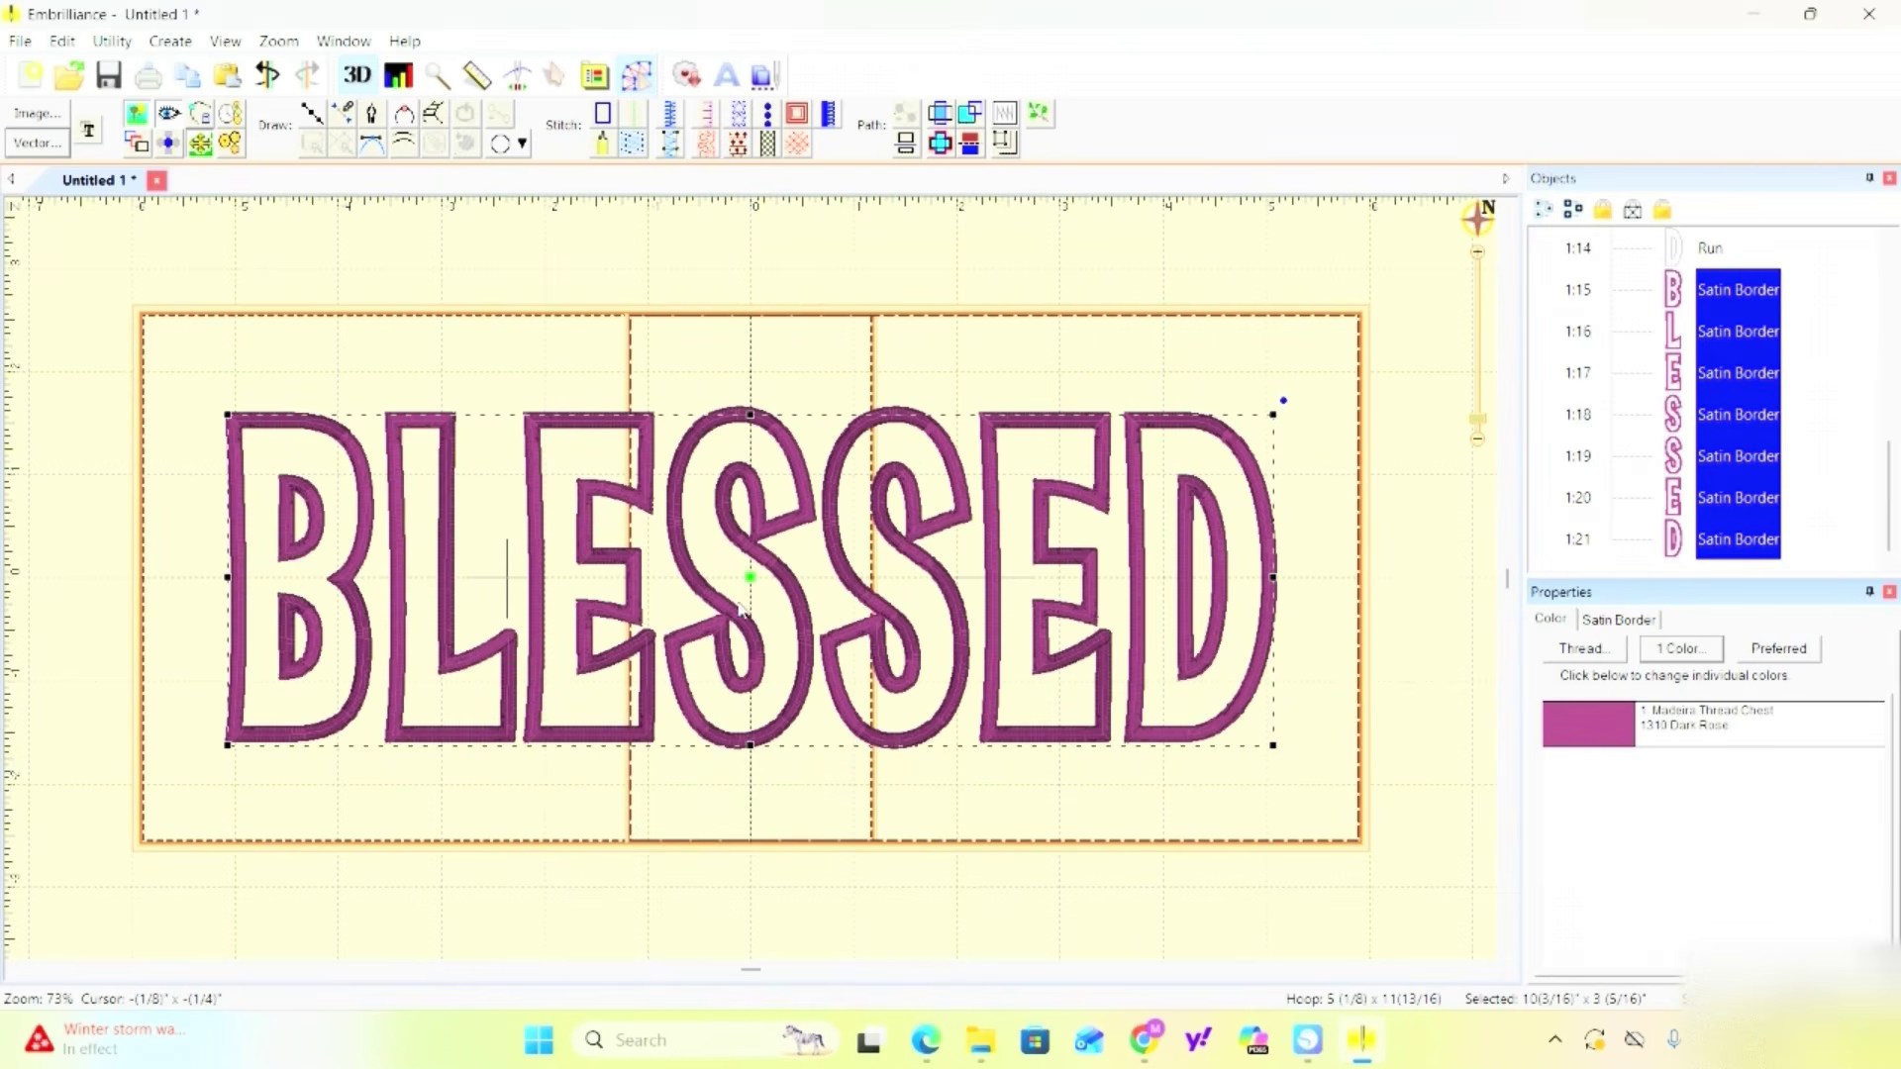
Set the satin border width of the selected letters to 4.0 mm.
{"action": "left_click", "coordinate": [1619, 621]}
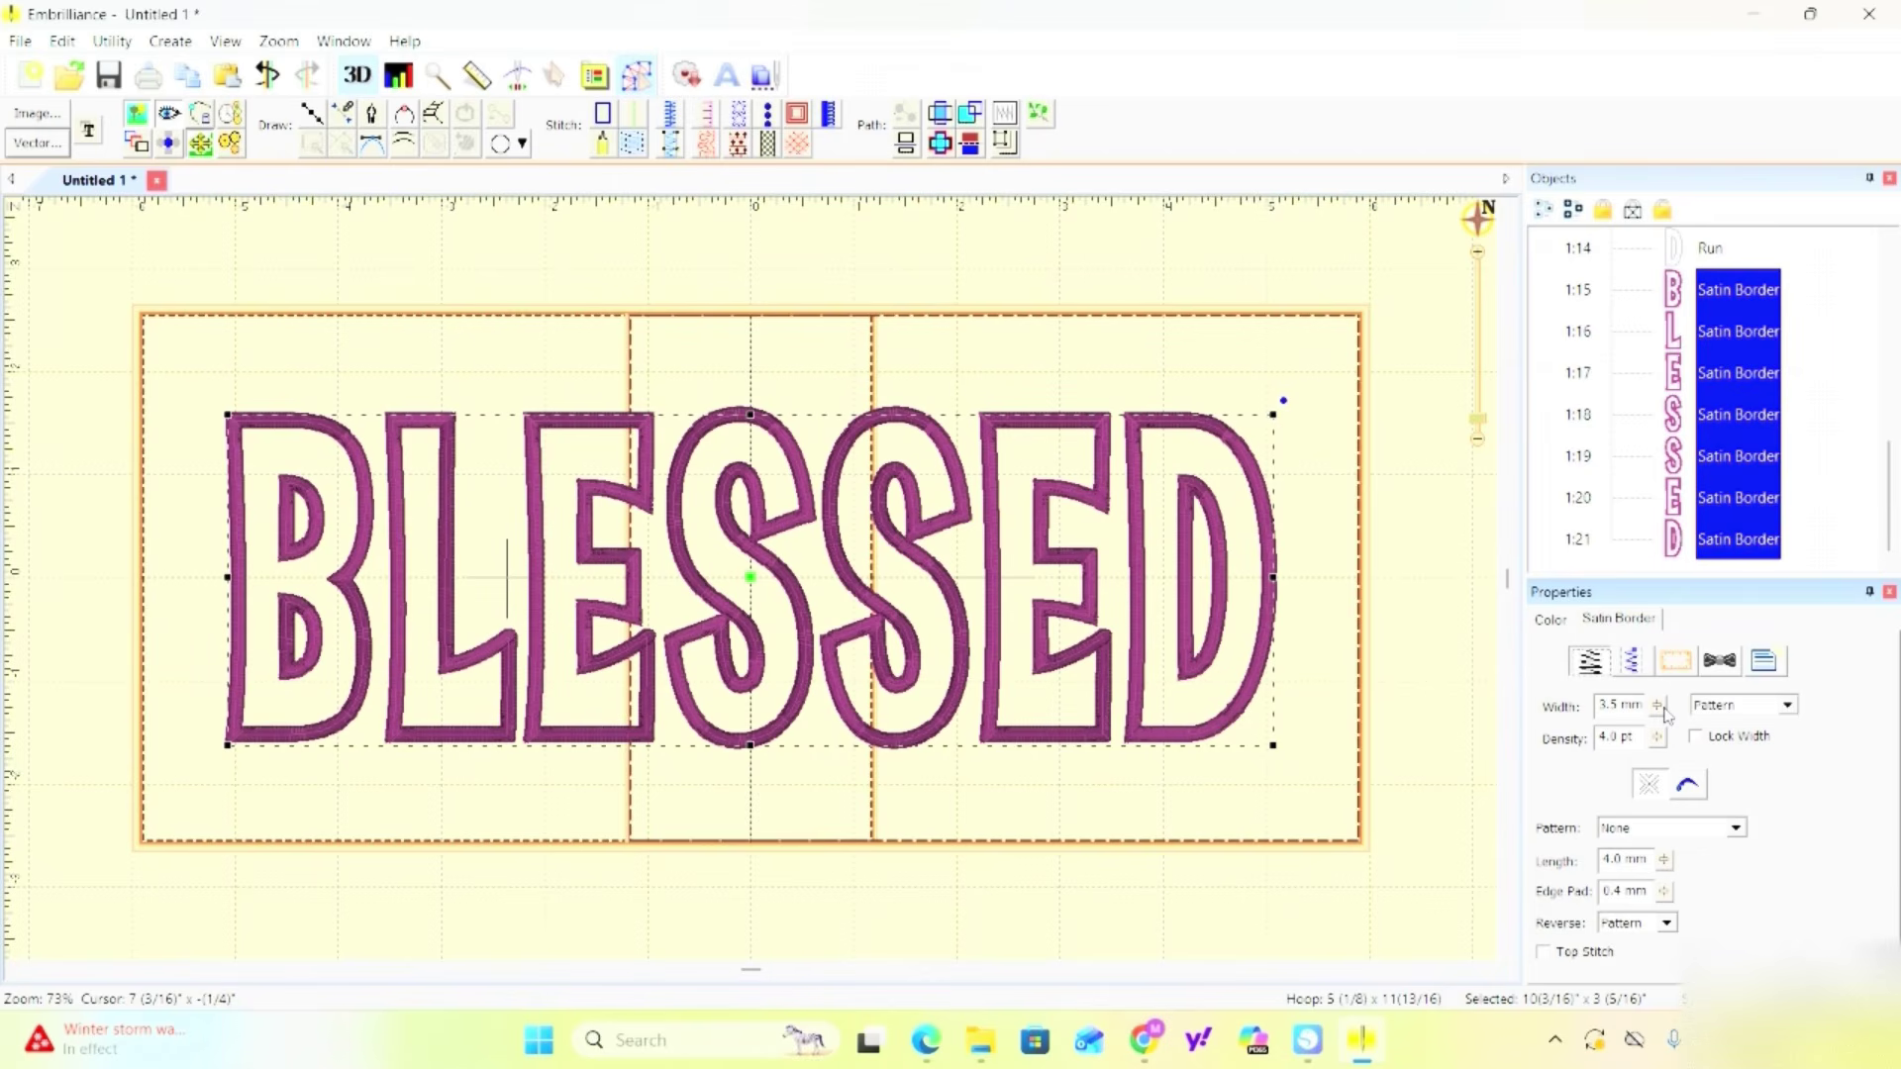
{"action": "left_click", "coordinate": [1661, 707]}
{"action": "left_click_drag", "start_coordinate": [1662, 789], "coordinate": [1657, 775]}
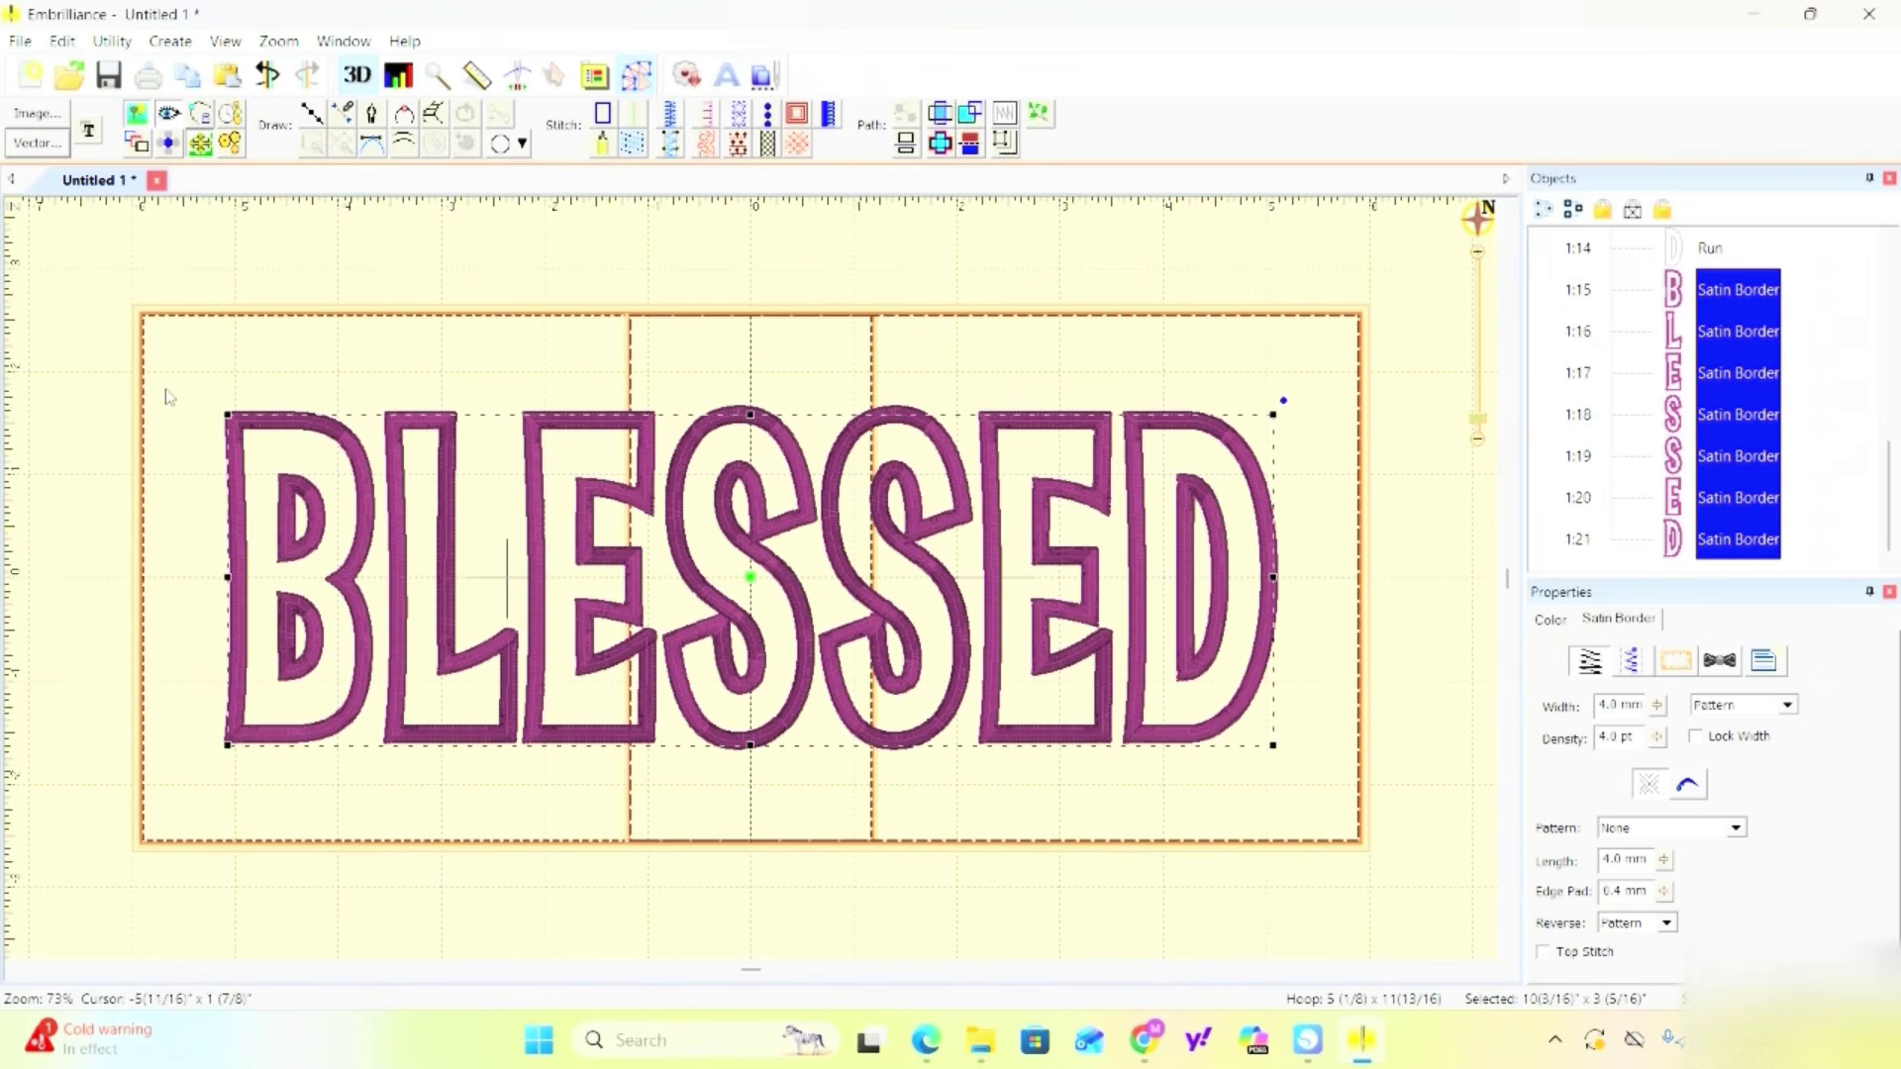
Select all three sets of BLESSED letters, from the first run stitch to the last satin border, and leave stitch-creation mode.
{"action": "mouse_move", "coordinate": [182, 378]}
{"action": "left_mouse_down"}
{"action": "mouse_move", "coordinate": [226, 758]}
{"action": "mouse_move", "coordinate": [546, 913]}
{"action": "mouse_move", "coordinate": [879, 920]}
{"action": "mouse_move", "coordinate": [1491, 756]}
{"action": "mouse_move", "coordinate": [1533, 594]}
{"action": "mouse_move", "coordinate": [1455, 436]}
{"action": "mouse_move", "coordinate": [1394, 353]}
{"action": "mouse_move", "coordinate": [1259, 362]}
{"action": "left_mouse_up"}
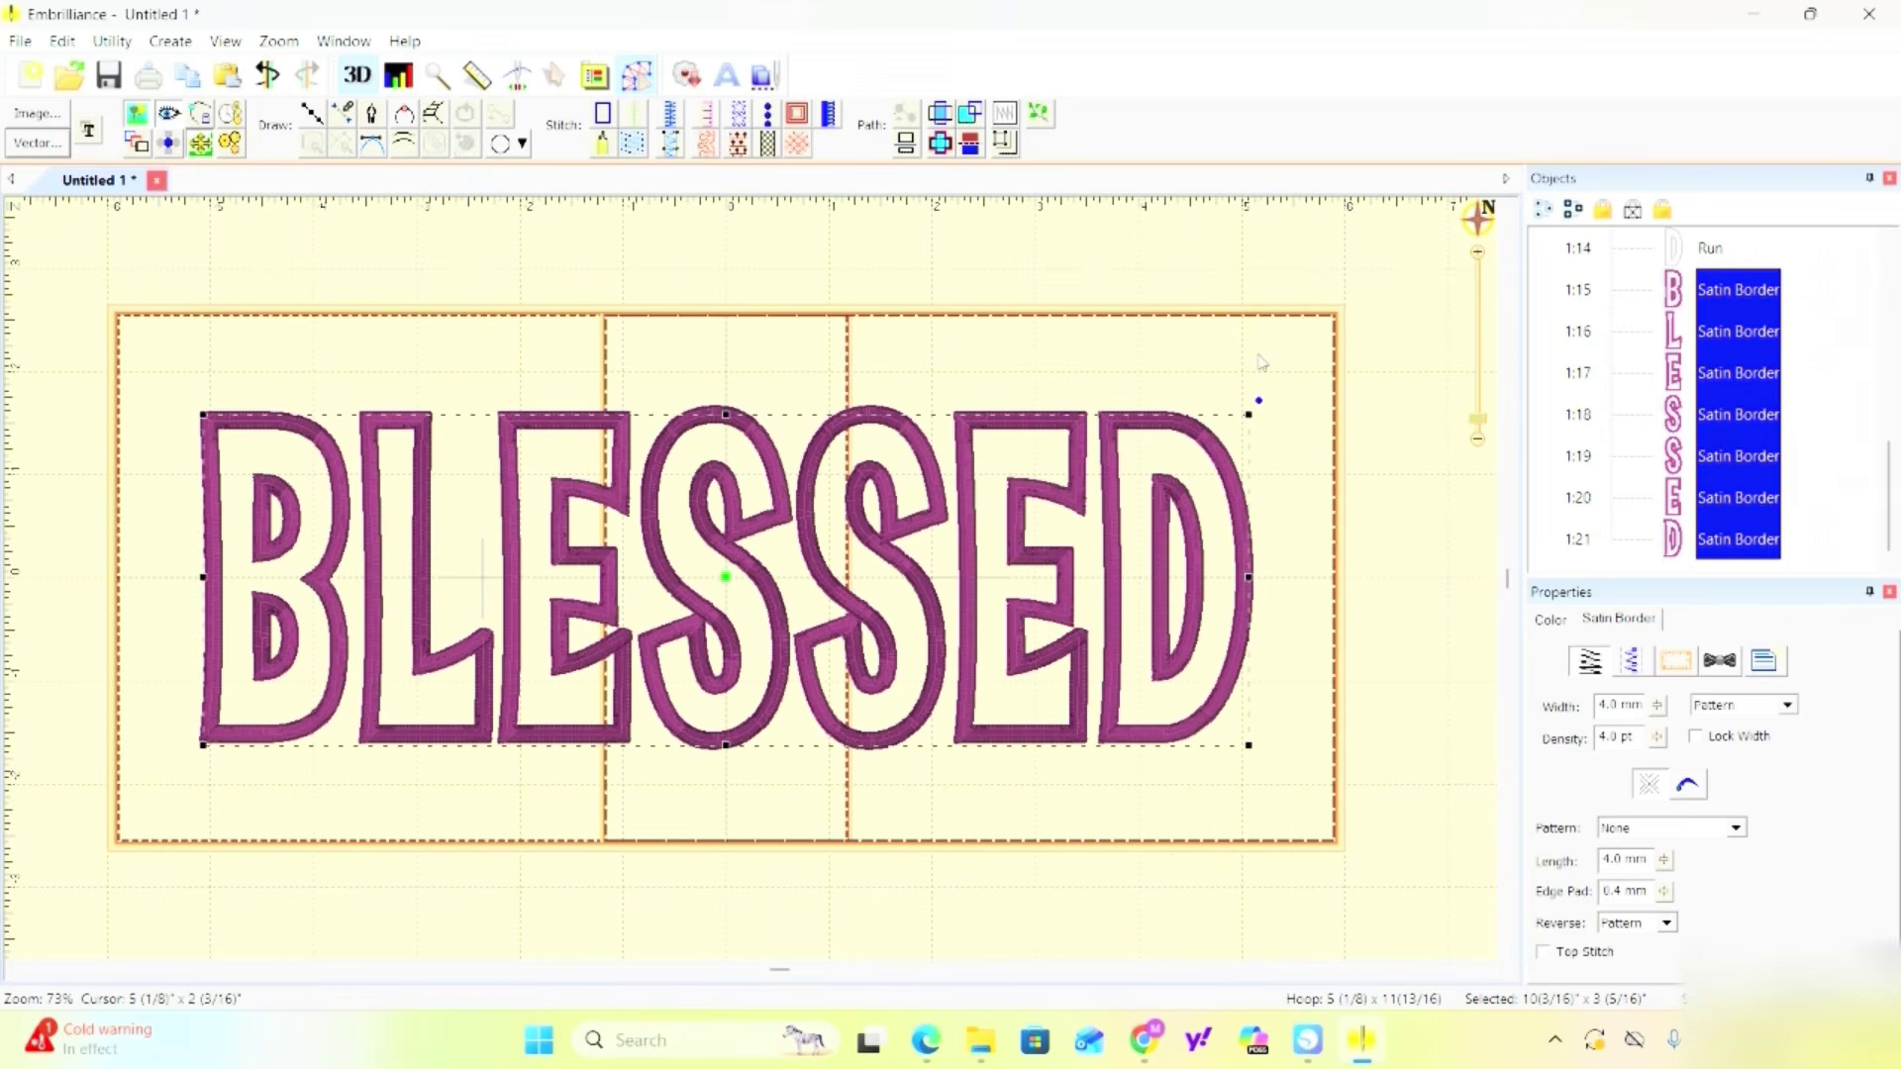
{"action": "scroll", "coordinate": [1731, 291], "scroll_direction": "up", "scroll_amount": 5}
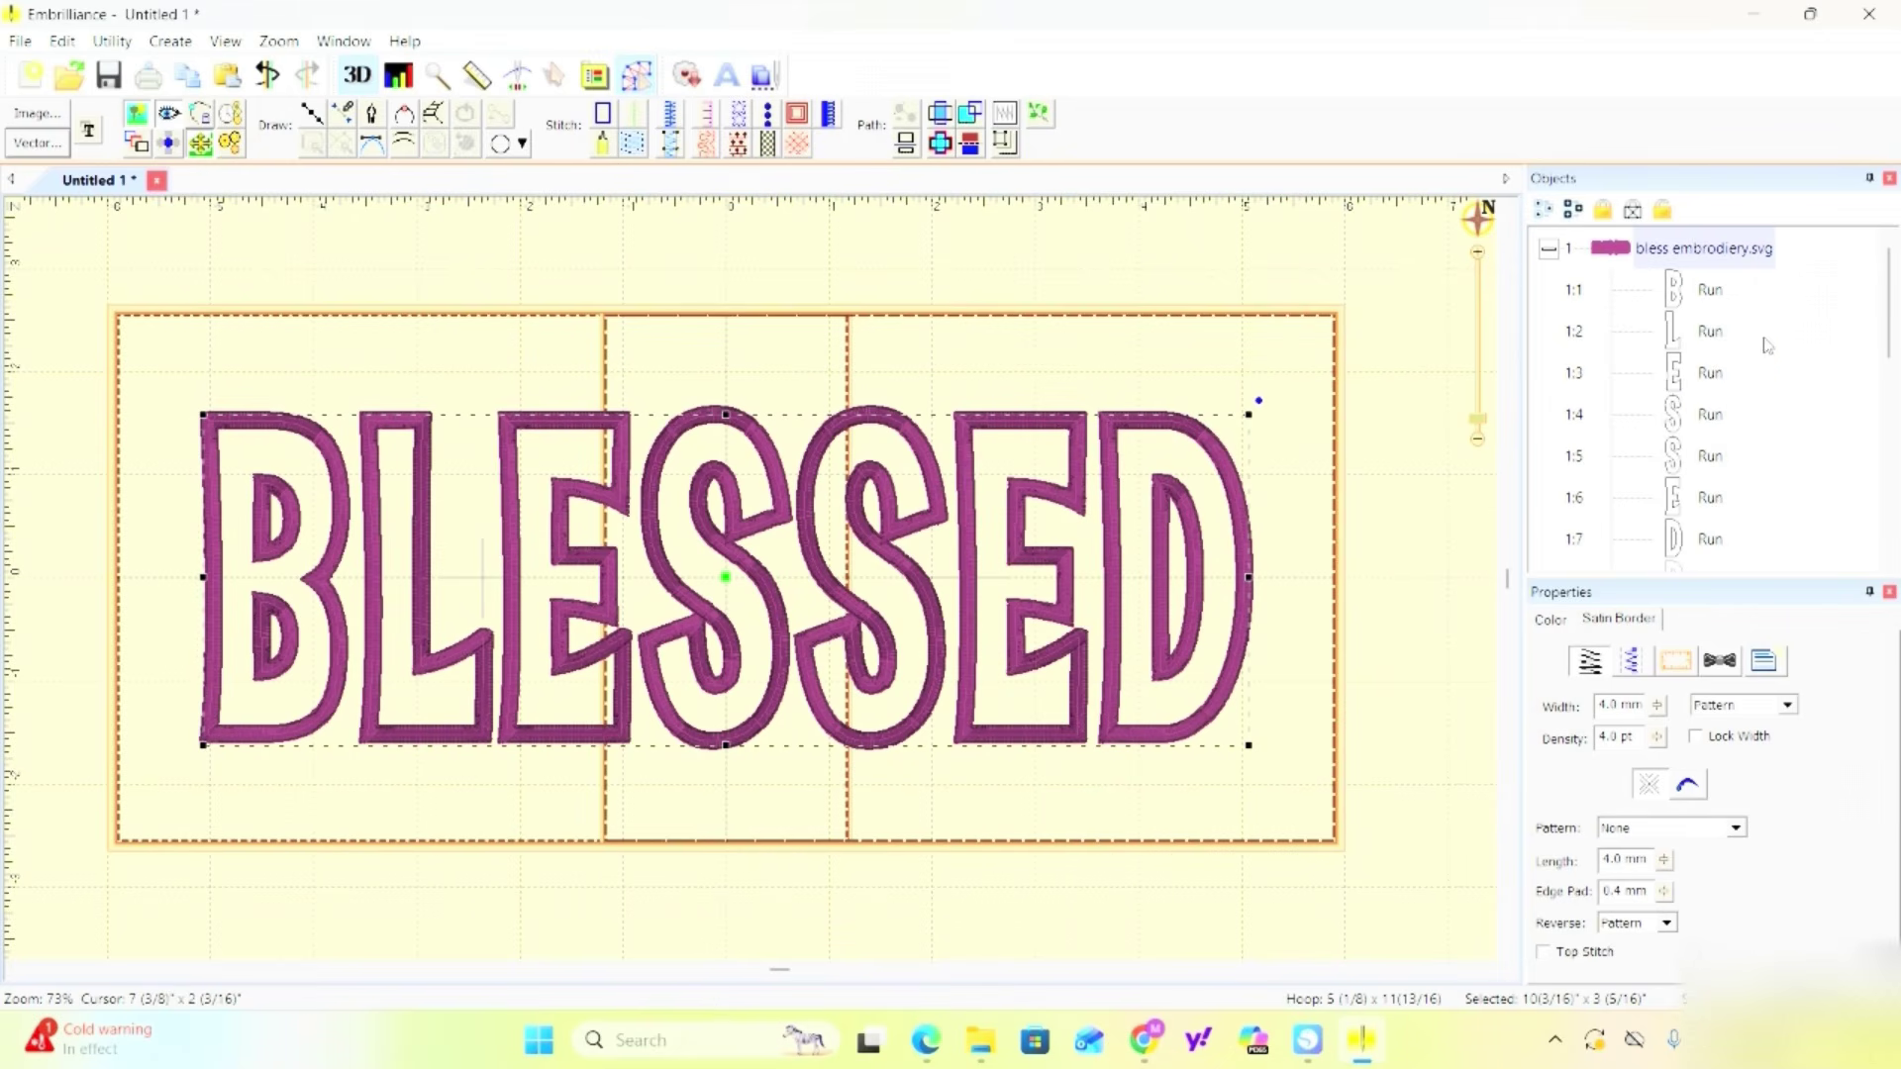
{"action": "left_click", "coordinate": [1727, 294]}
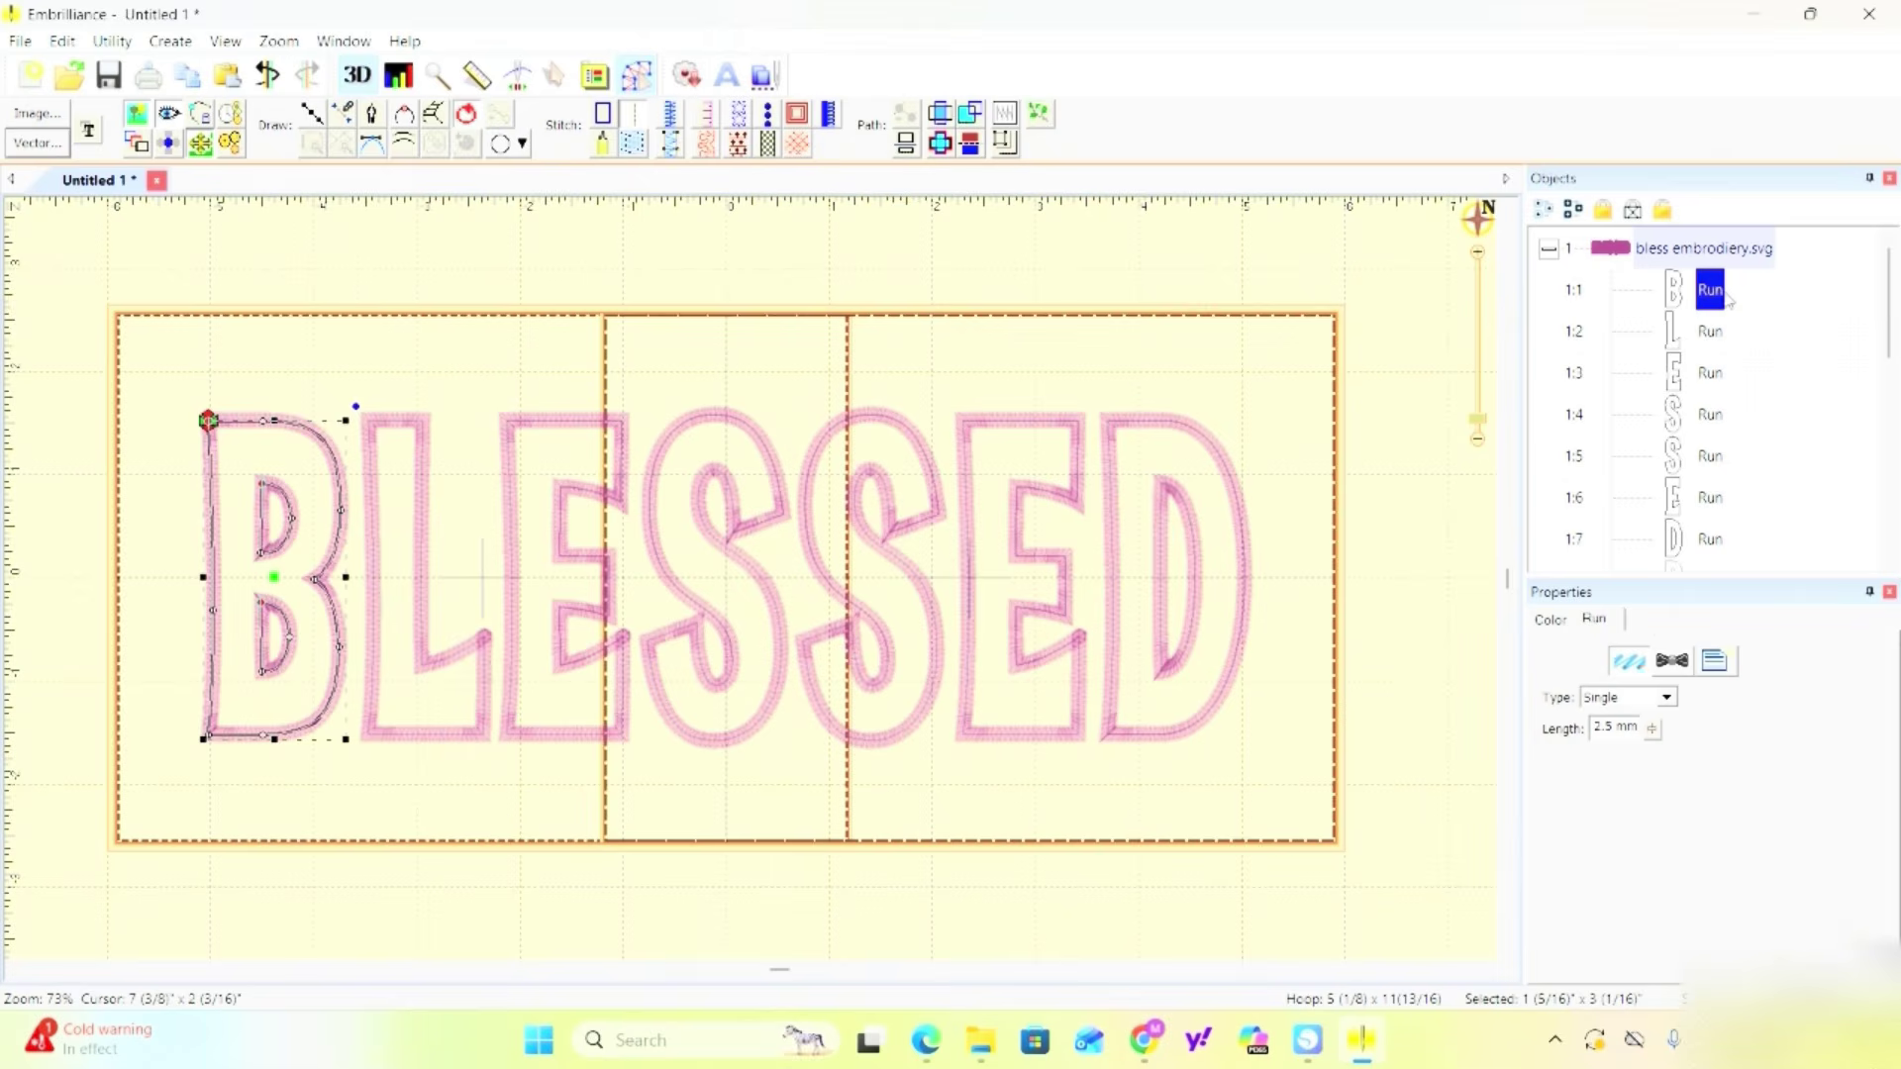
{"action": "left_click", "coordinate": [1720, 550], "text": "shift"}
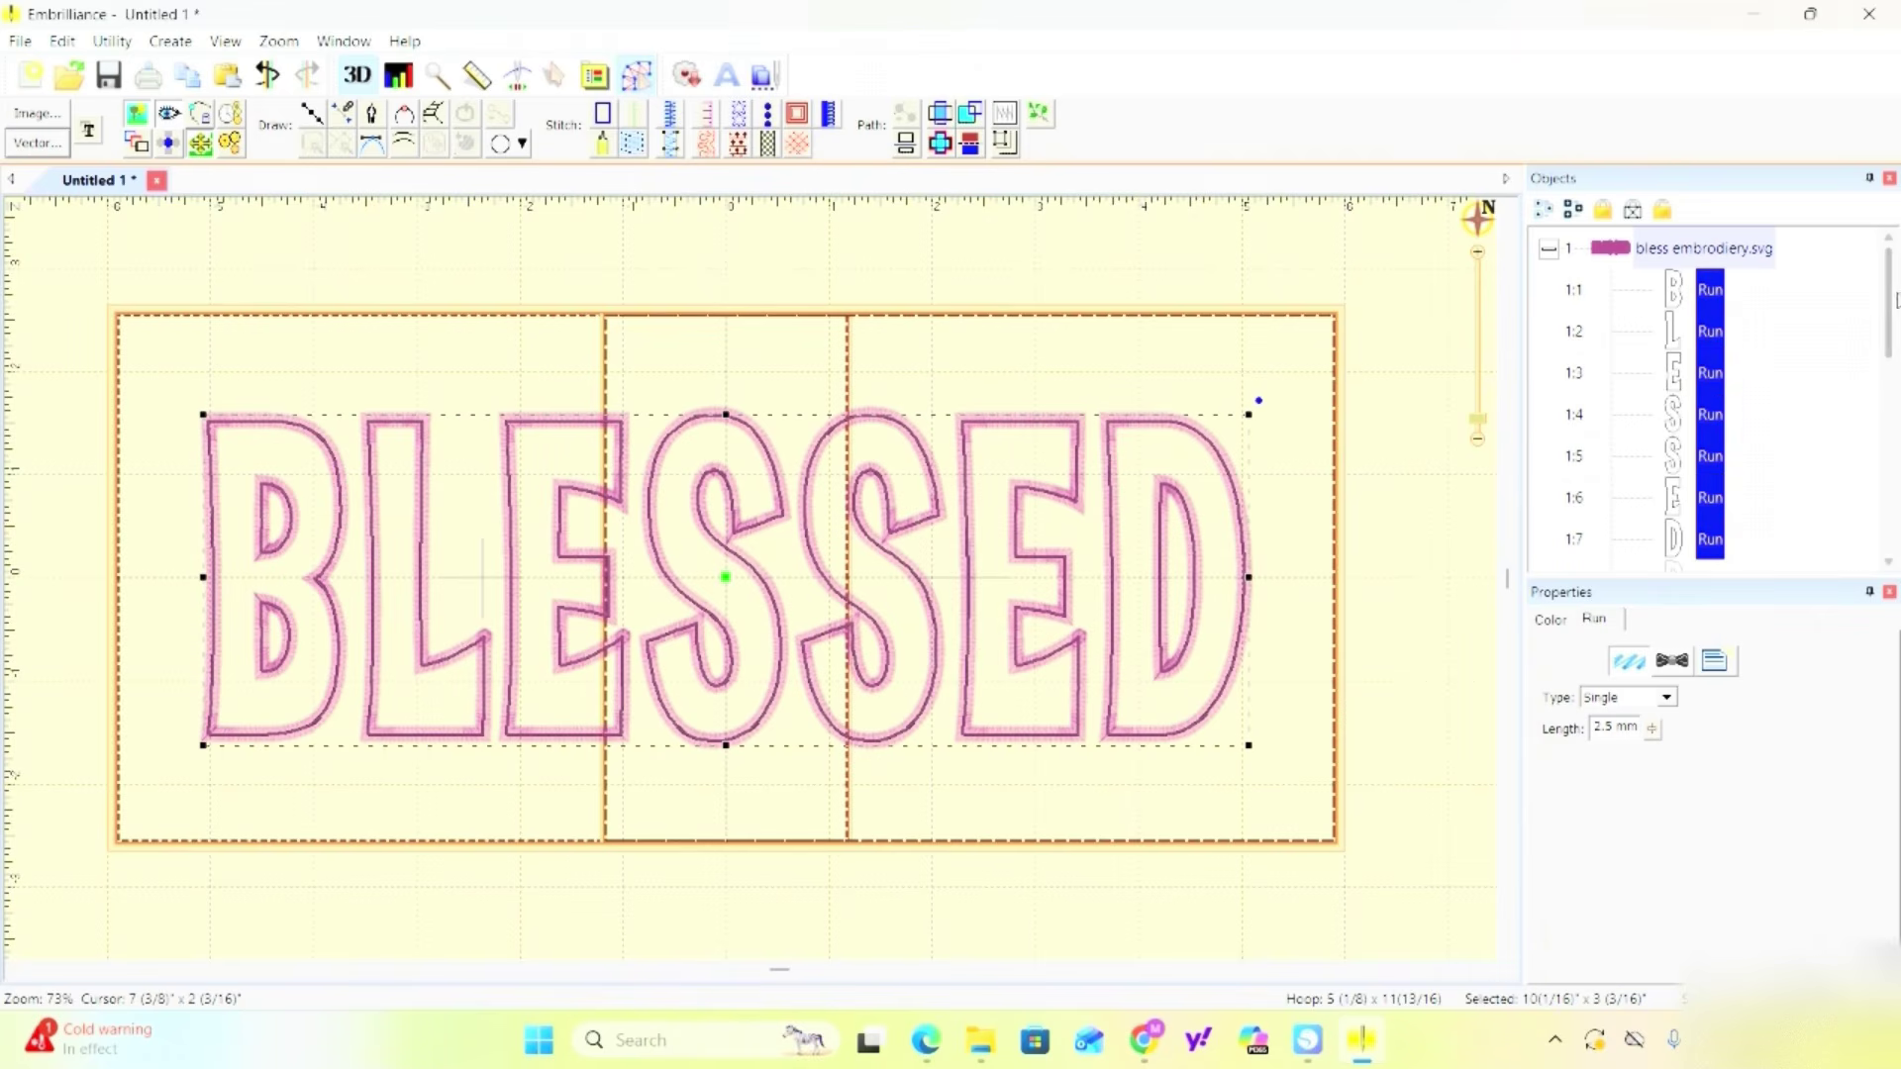
{"action": "scroll", "coordinate": [1896, 299], "scroll_direction": "down", "scroll_amount": 5}
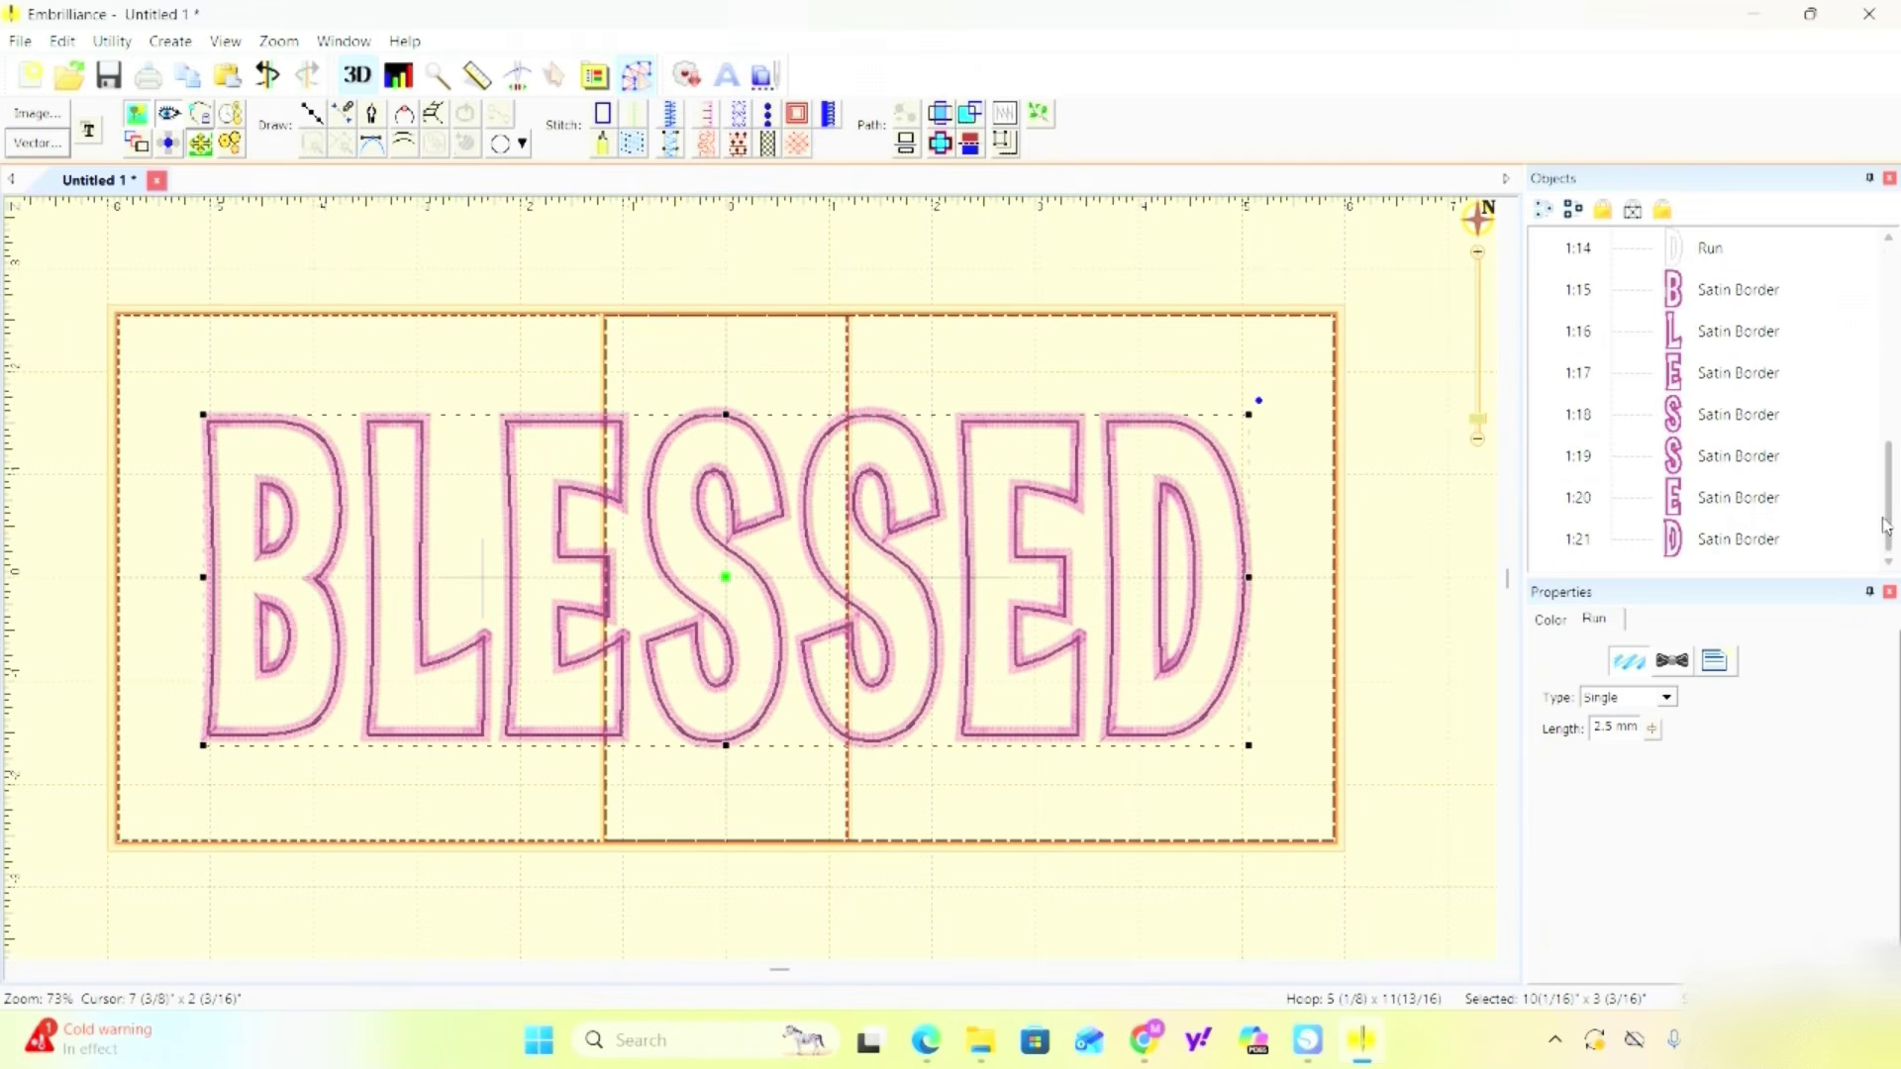
{"action": "left_click", "coordinate": [1739, 559], "text": "shift"}
{"action": "scroll", "coordinate": [1743, 396], "scroll_direction": "up", "scroll_amount": 2}
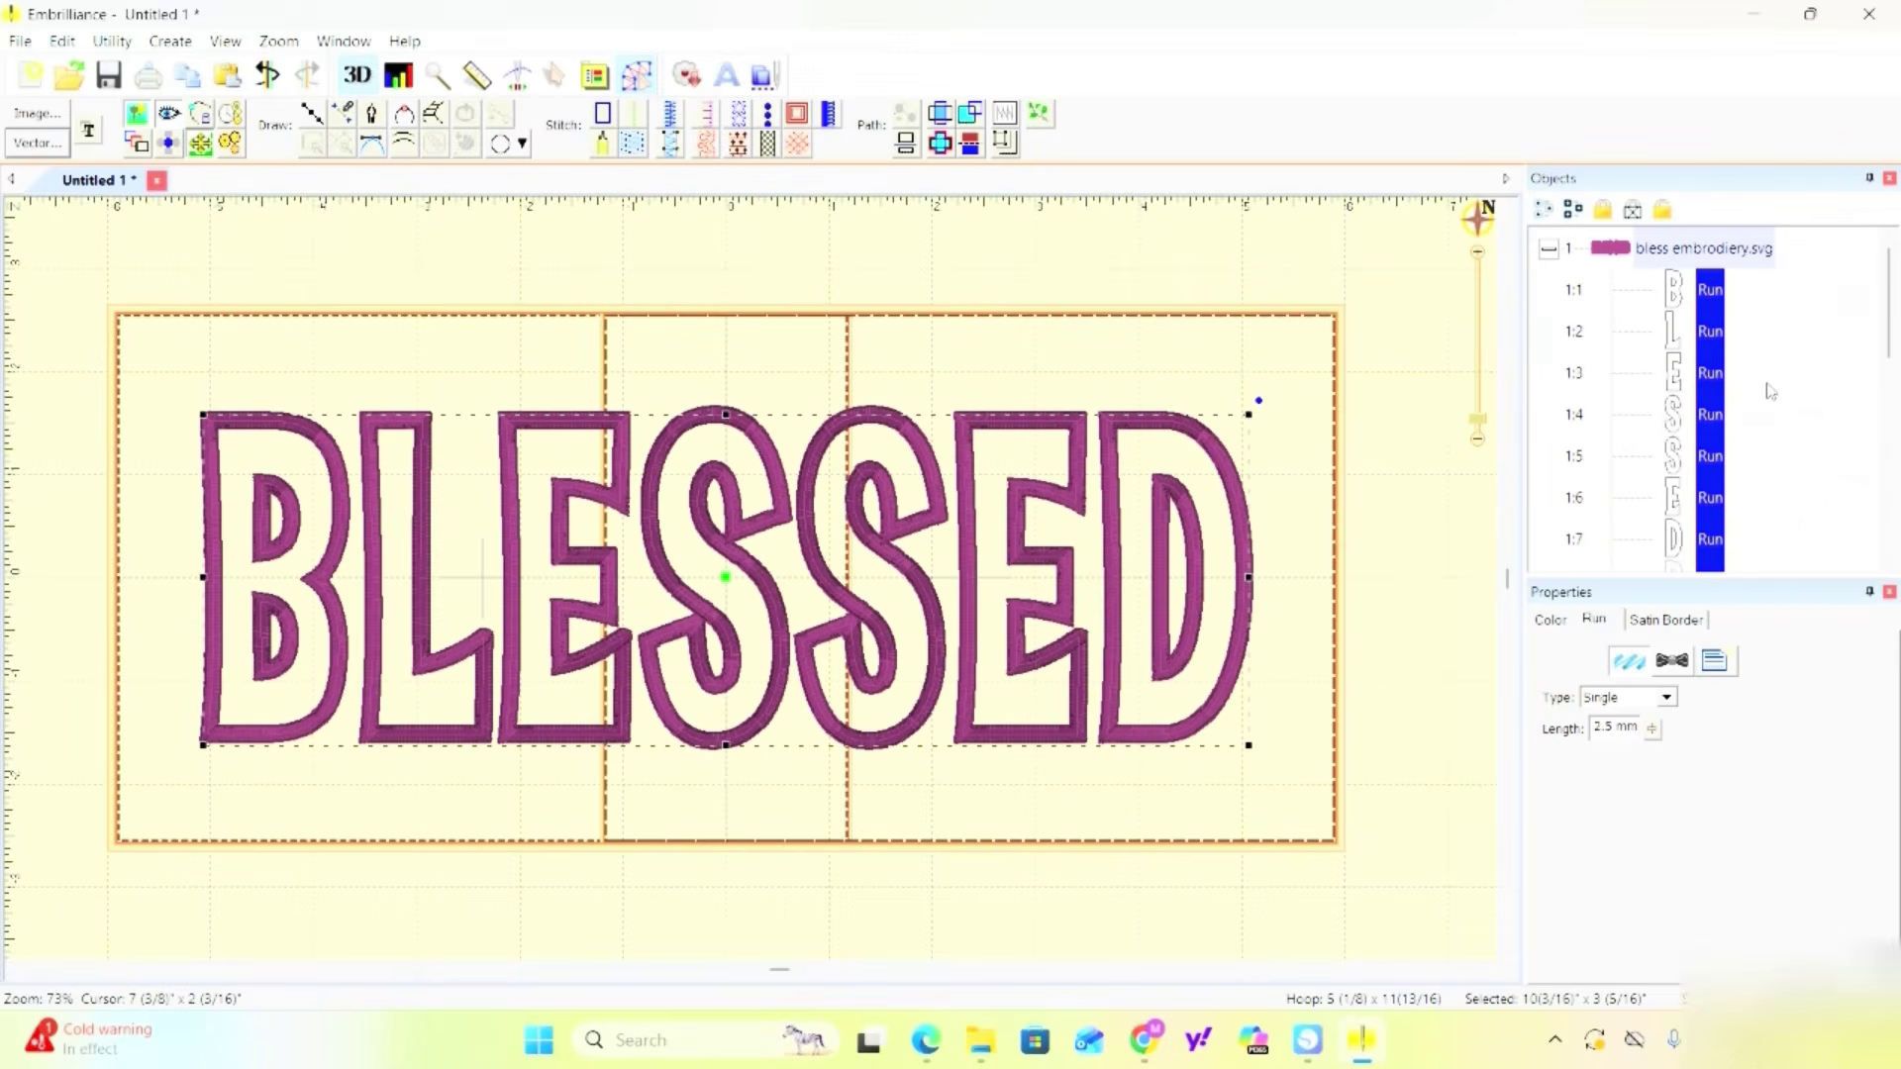
{"action": "scroll", "coordinate": [1741, 345], "scroll_direction": "down", "scroll_amount": 2}
{"action": "scroll", "coordinate": [1722, 396], "scroll_direction": "up", "scroll_amount": 11}
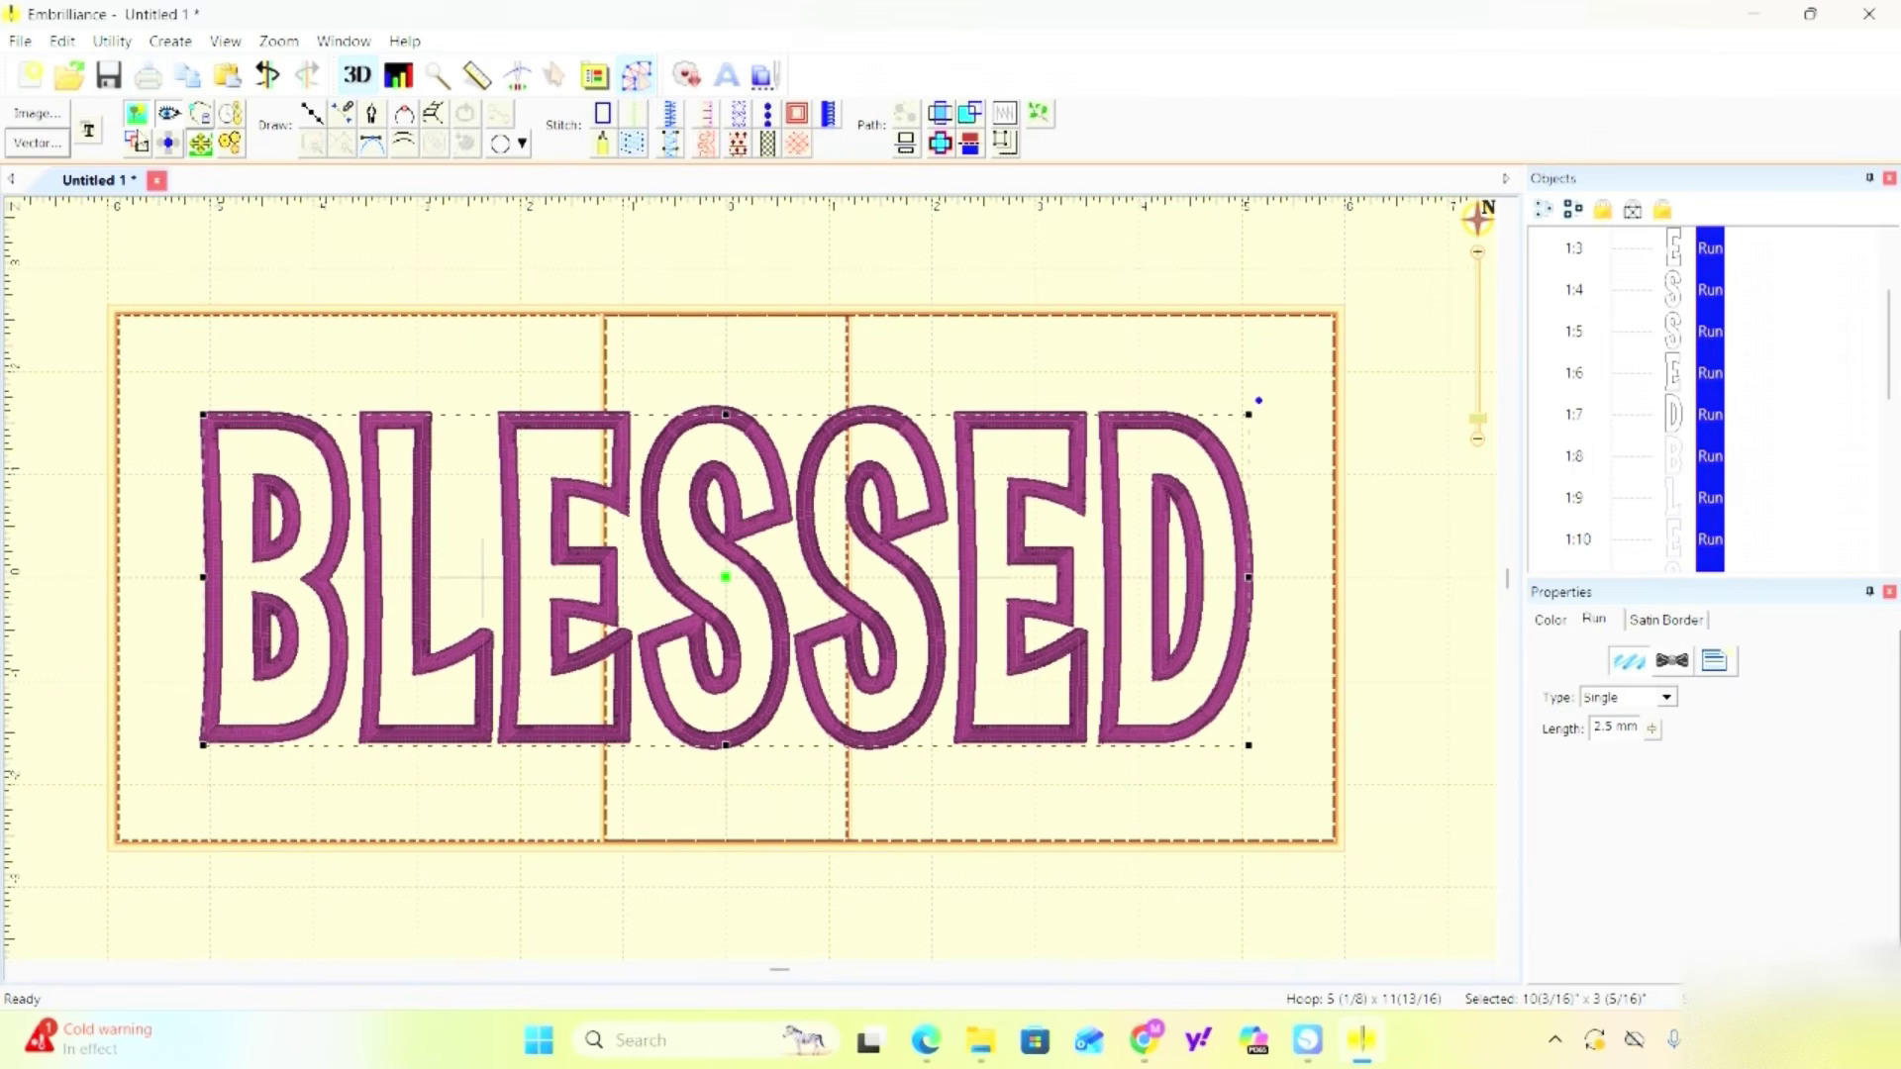
{"action": "key", "text": "Escape"}
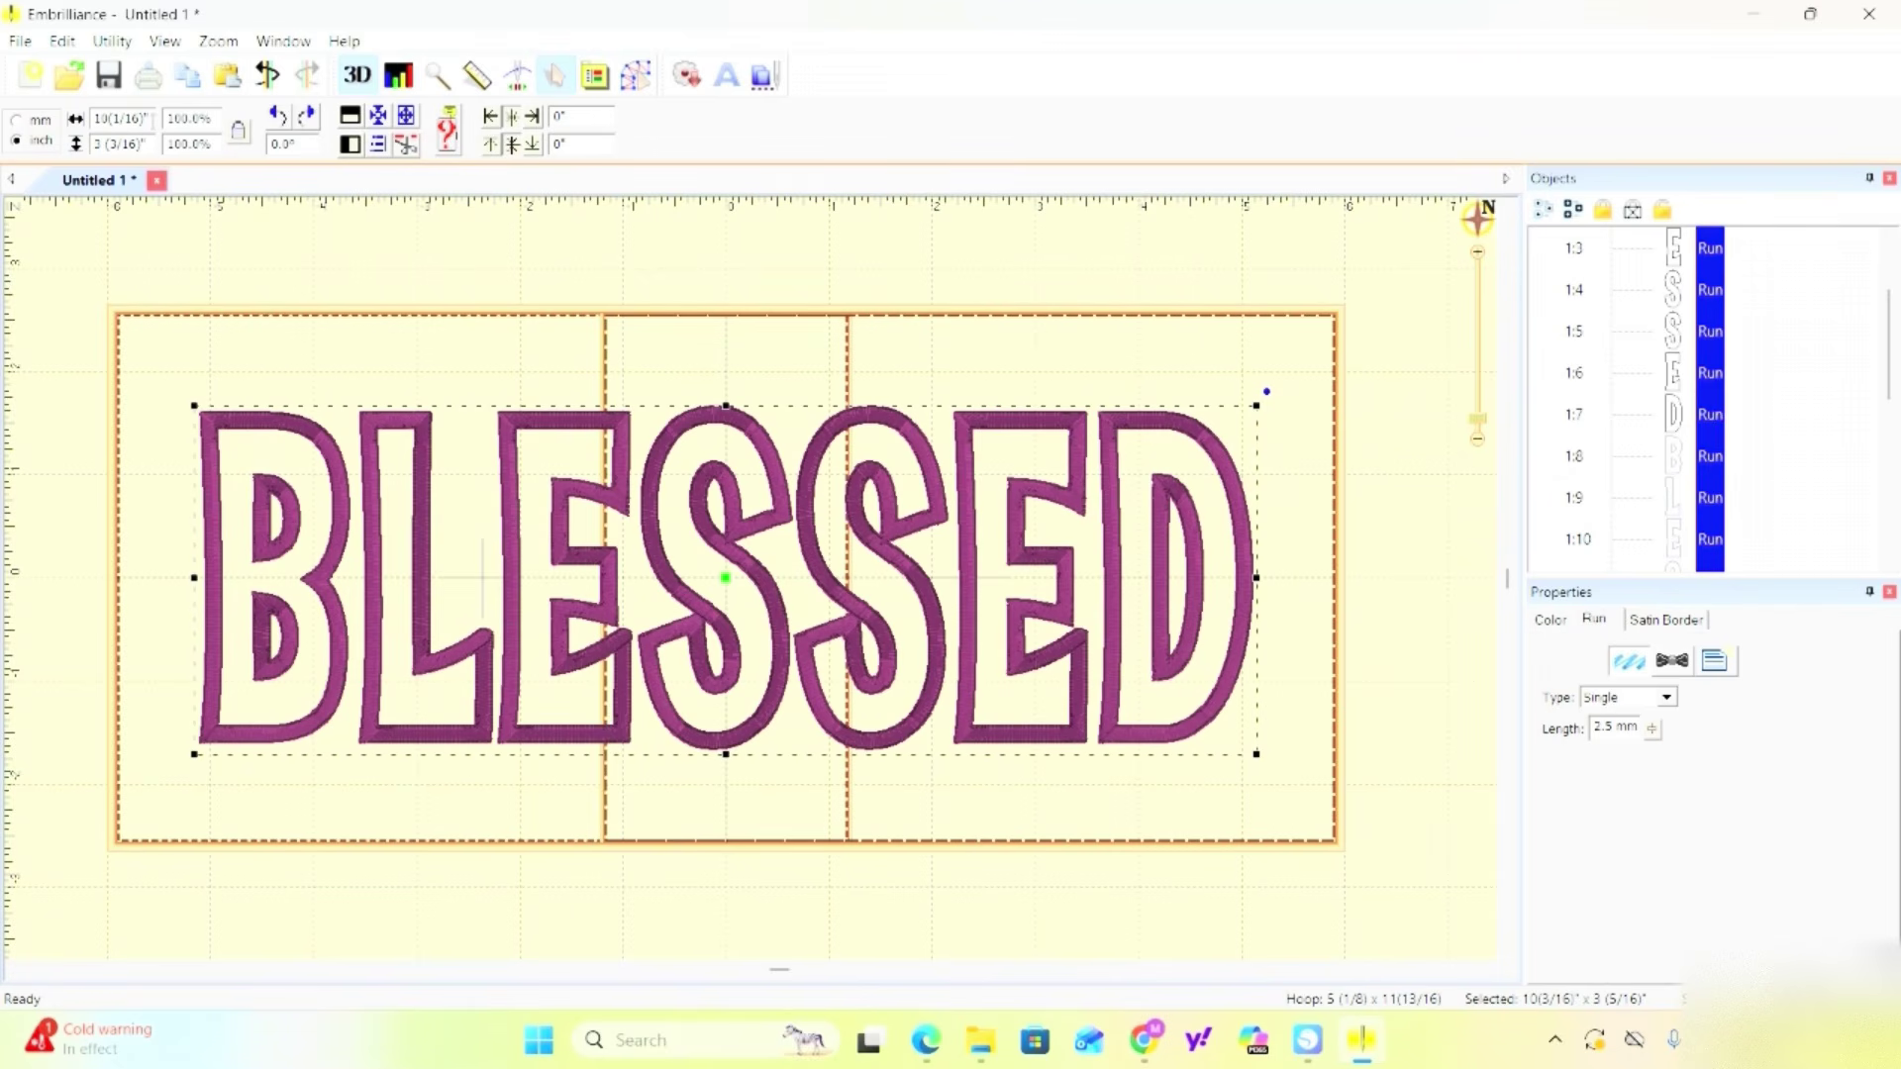
Try to resize the whole lettering to 10.045 inches wide and 3.168 inches high.
{"action": "key", "text": "BackSpace"}
{"action": "key", "text": "BackSpace"}
{"action": "key", "text": "BackSpace"}
{"action": "key", "text": "BackSpace"}
{"action": "key", "text": "BackSpace"}
{"action": "key", "text": "BackSpace"}
{"action": "left_click", "coordinate": [237, 132]}
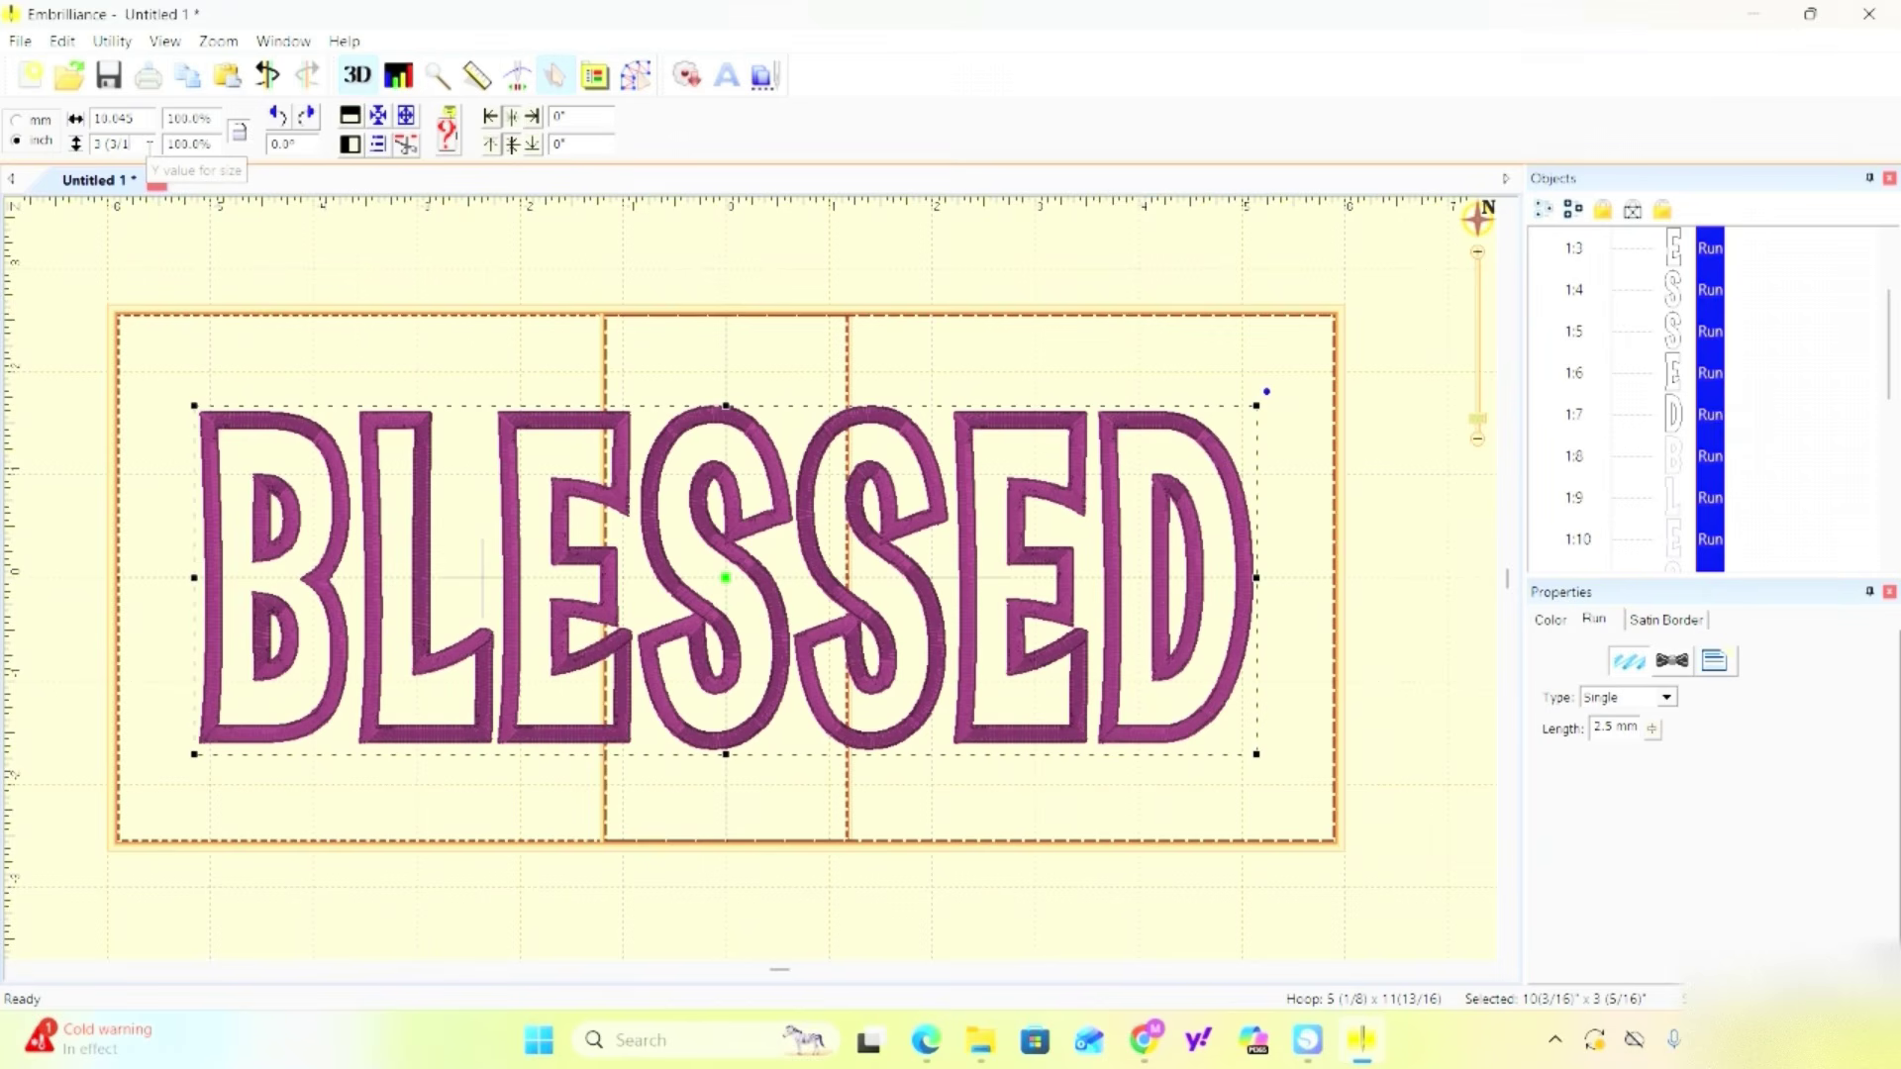
{"action": "key", "text": "BackSpace"}
{"action": "key", "text": "BackSpace"}
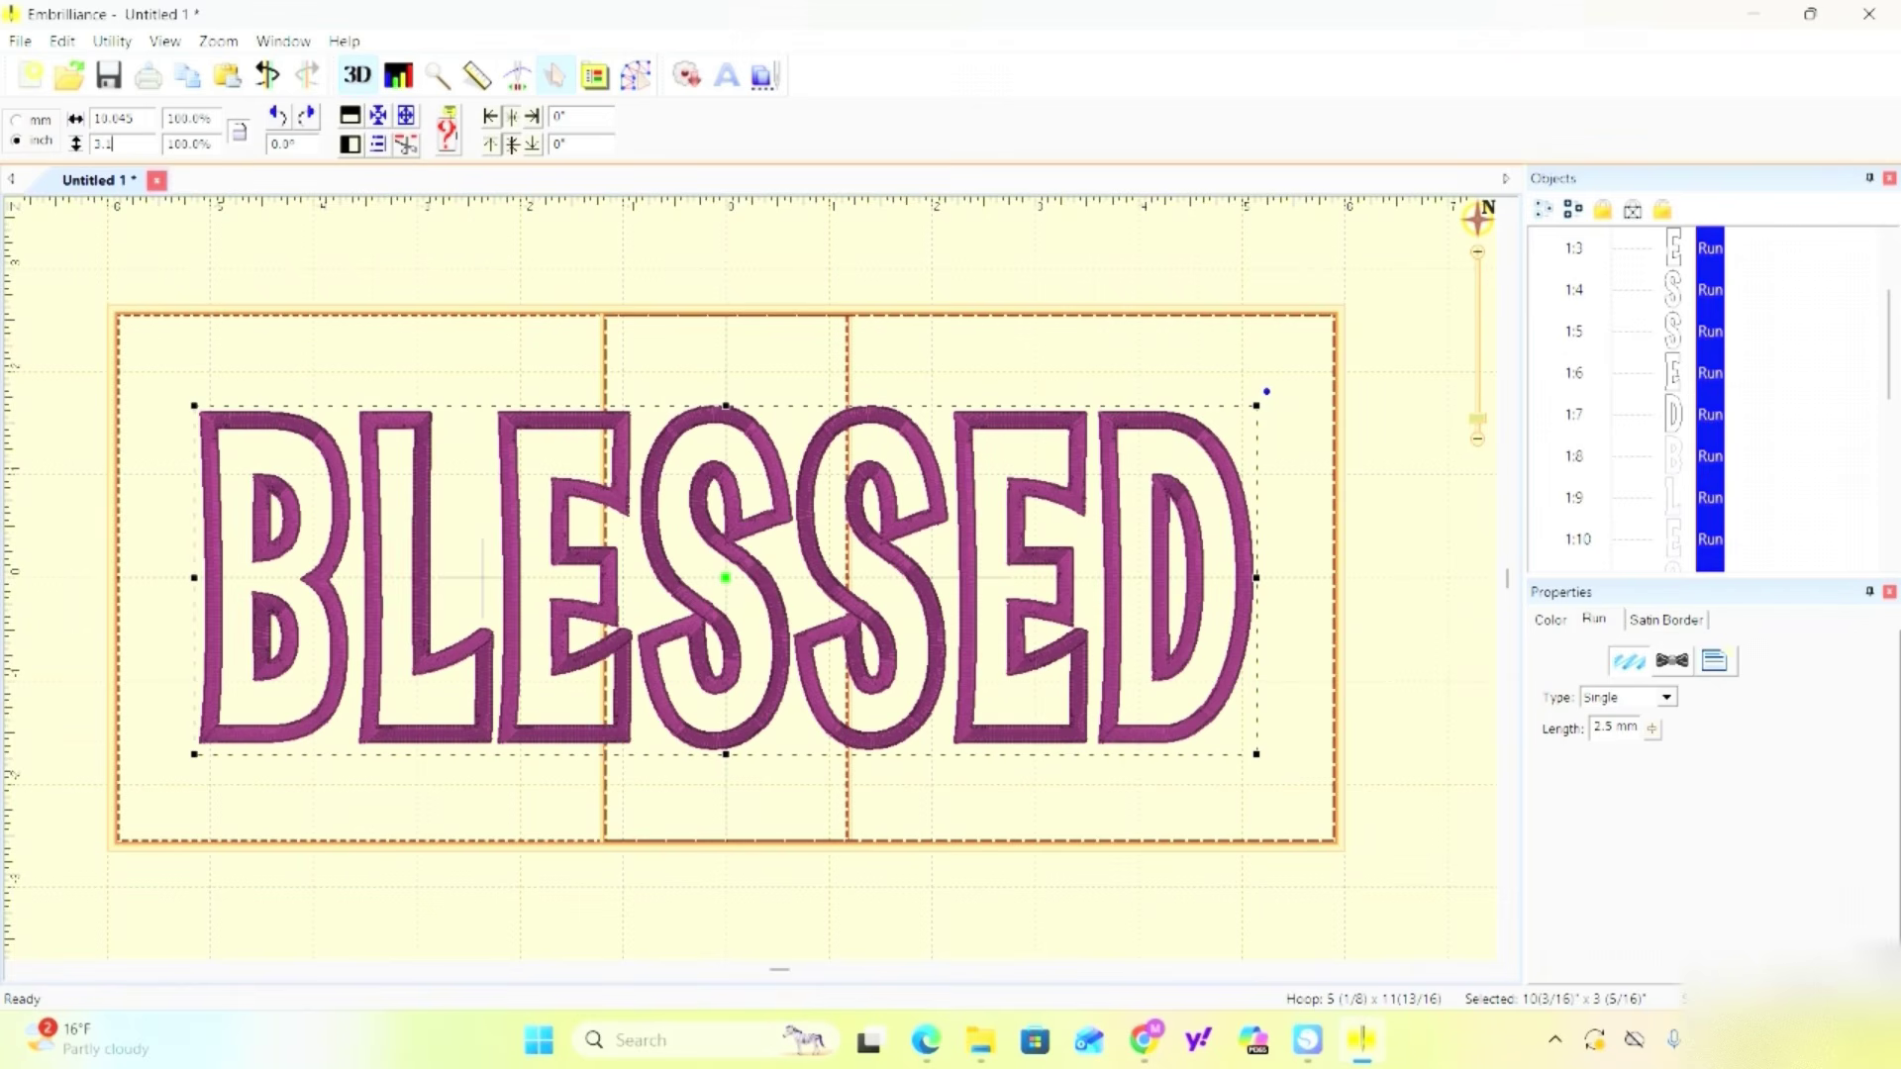
{"action": "type", "text": "168"}
{"action": "left_click", "coordinate": [552, 297]}
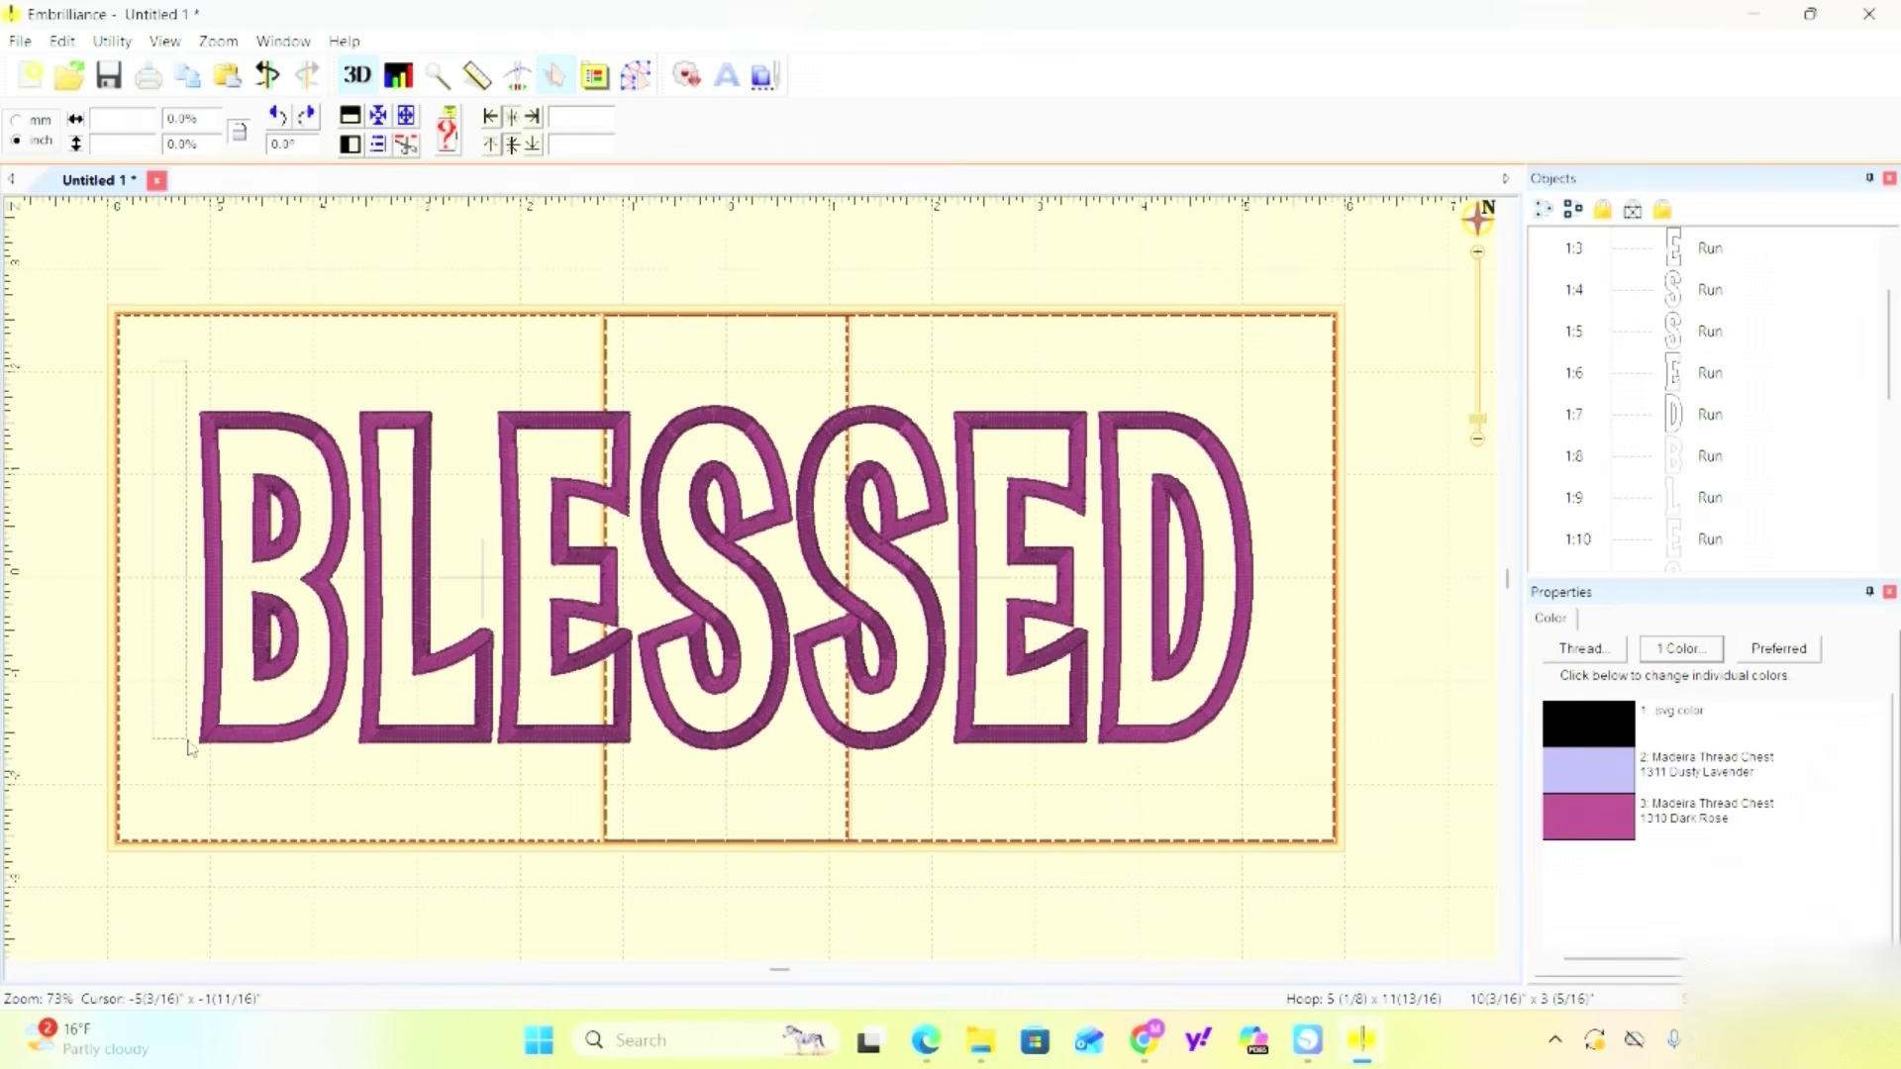
Select the entire design and set its width to 10.045 inches.
{"action": "scroll", "coordinate": [1277, 956], "scroll_direction": "down", "scroll_amount": 1}
{"action": "key", "text": "ctrl+a"}
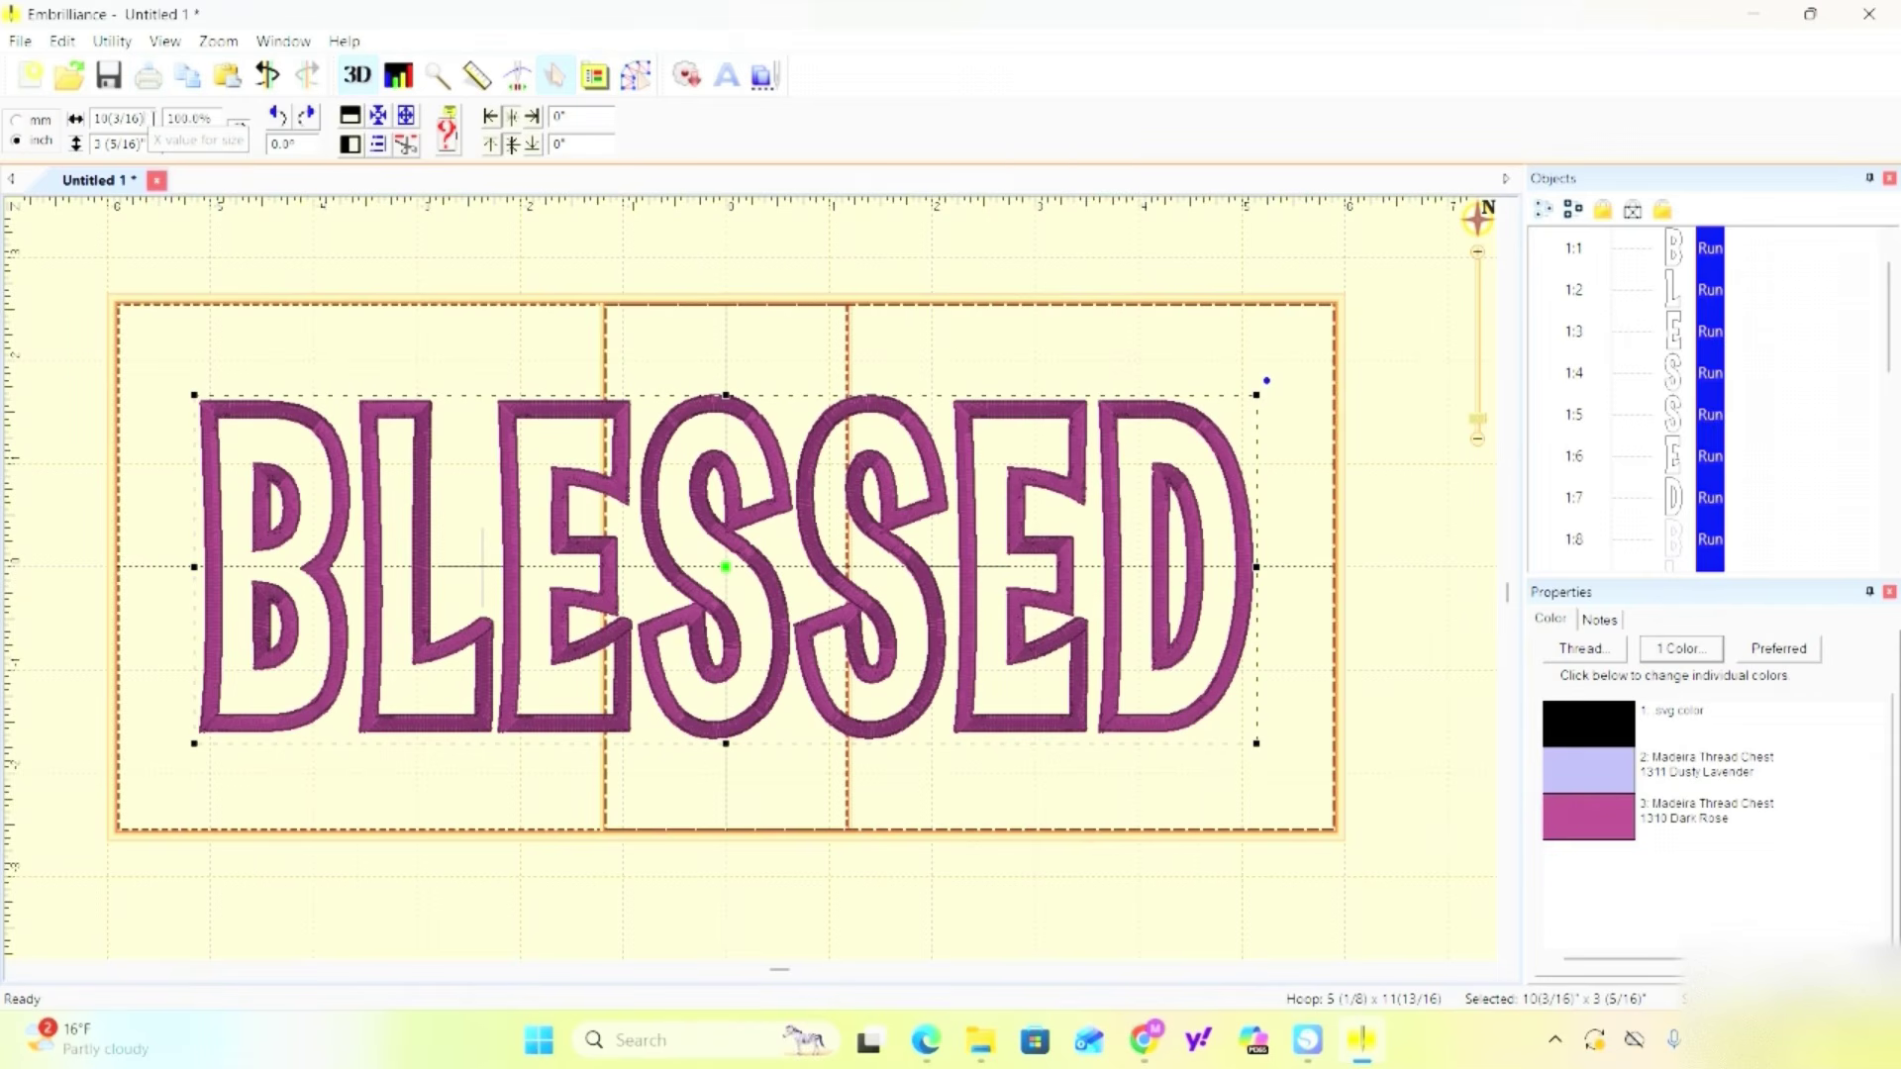
{"action": "key", "text": "BackSpace"}
{"action": "key", "text": "BackSpace"}
{"action": "key", "text": "BackSpace"}
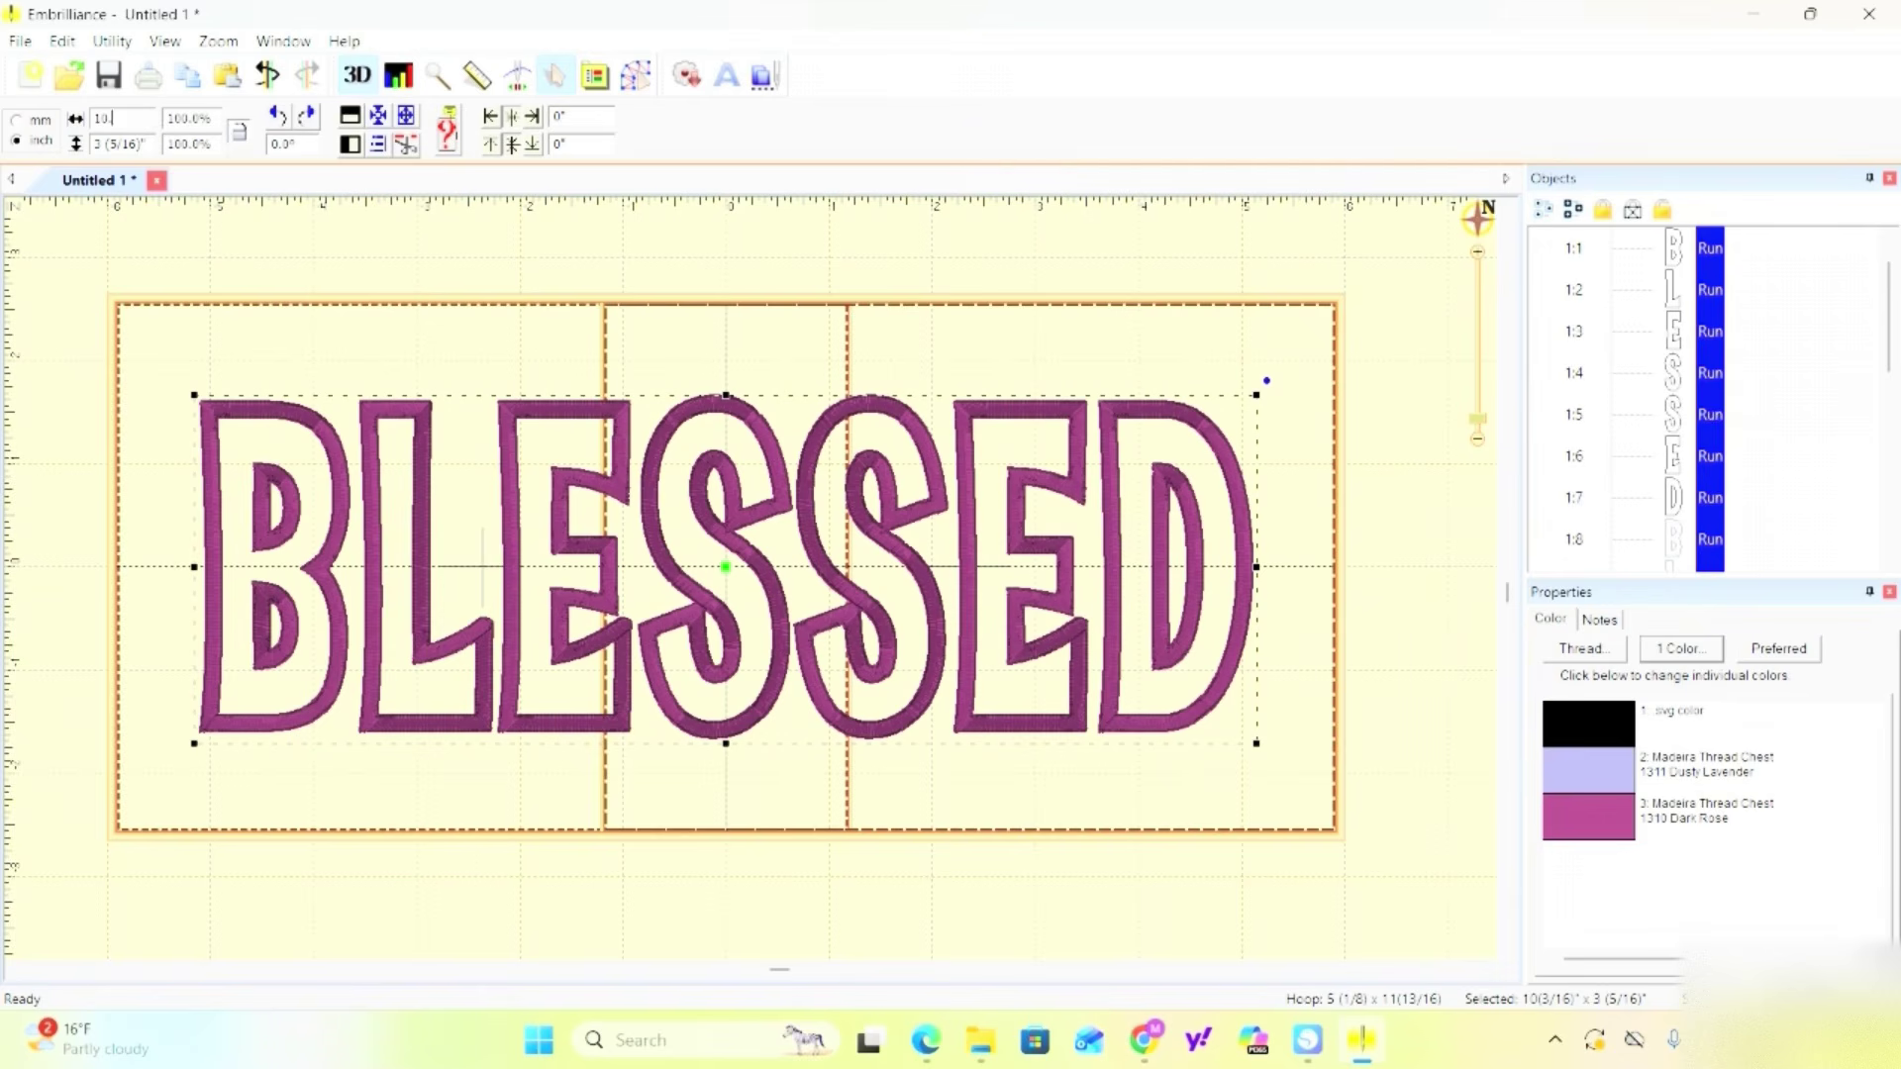
{"action": "type", "text": "45"}
{"action": "key", "text": "Return"}
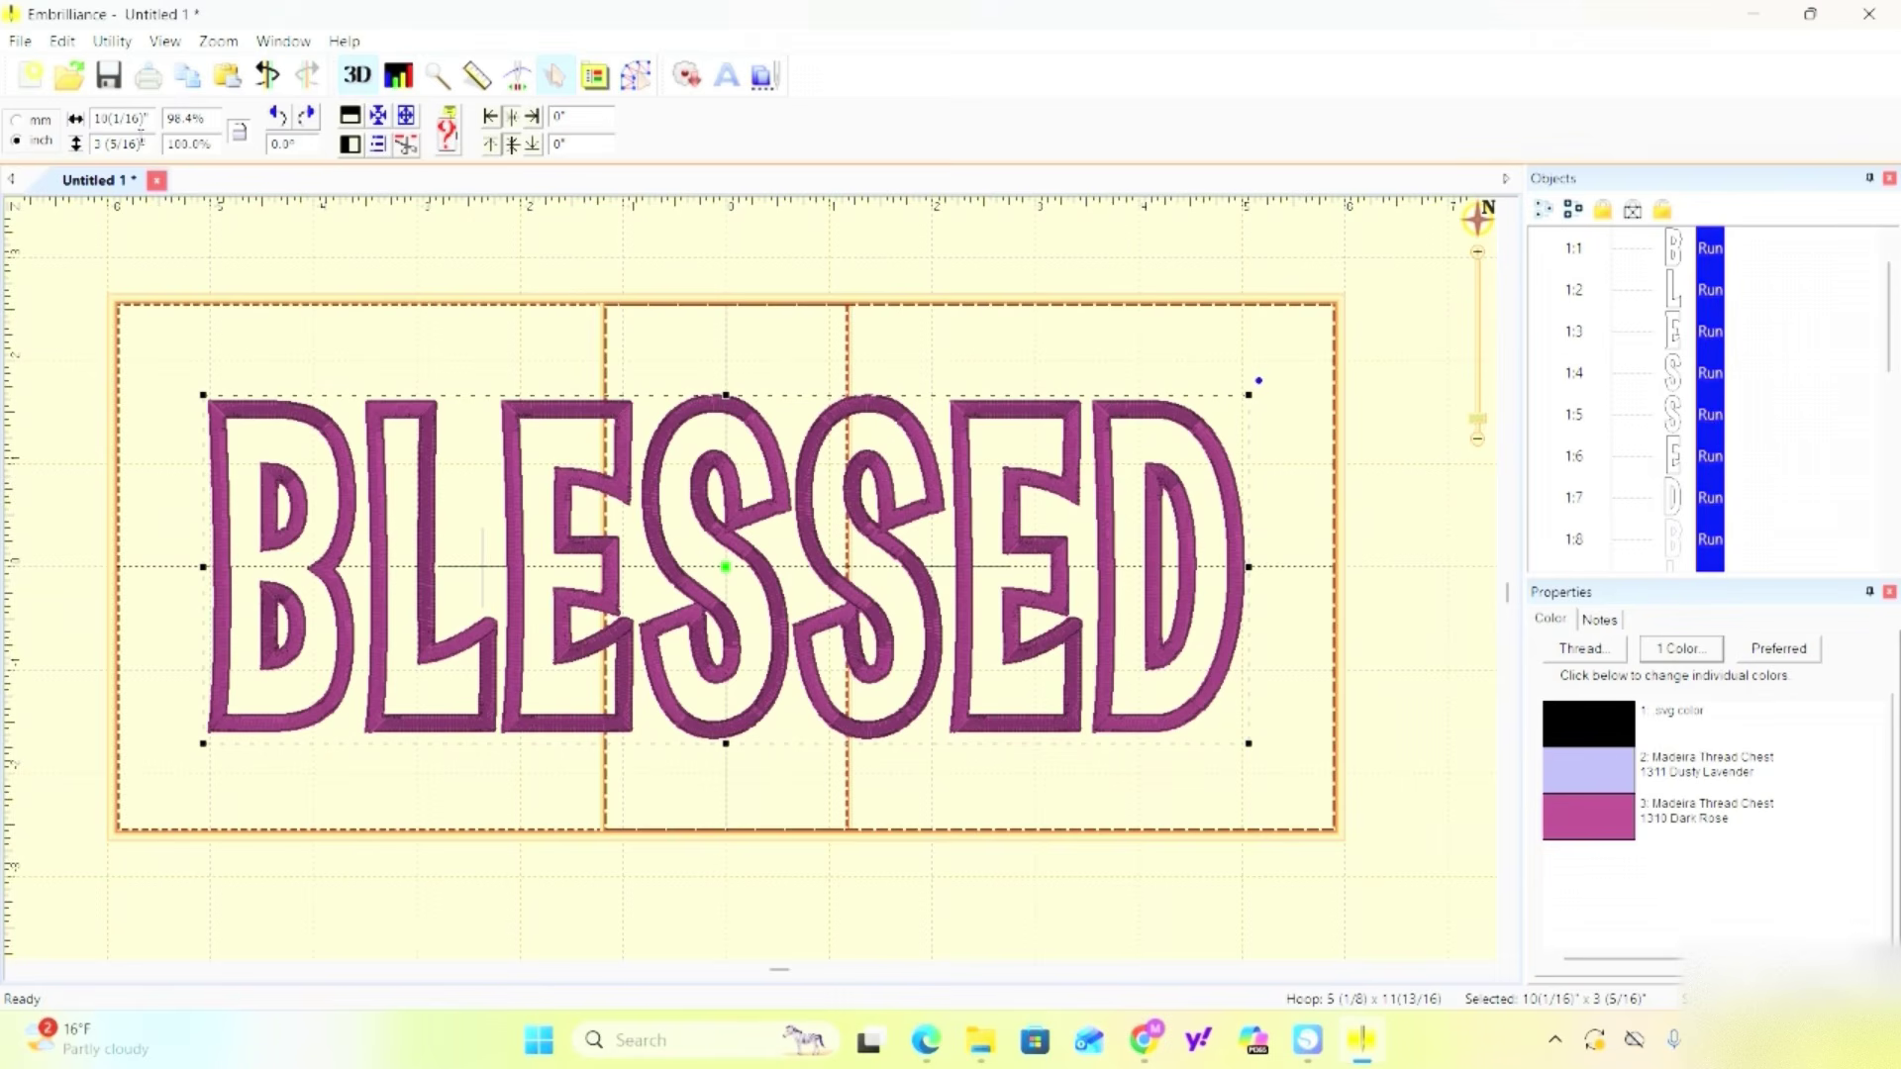
Set the design's height to 3.168 inches and deselect it.
{"action": "left_click", "coordinate": [146, 143]}
{"action": "key", "text": "BackSpace"}
{"action": "key", "text": "BackSpace"}
{"action": "key", "text": "BackSpace"}
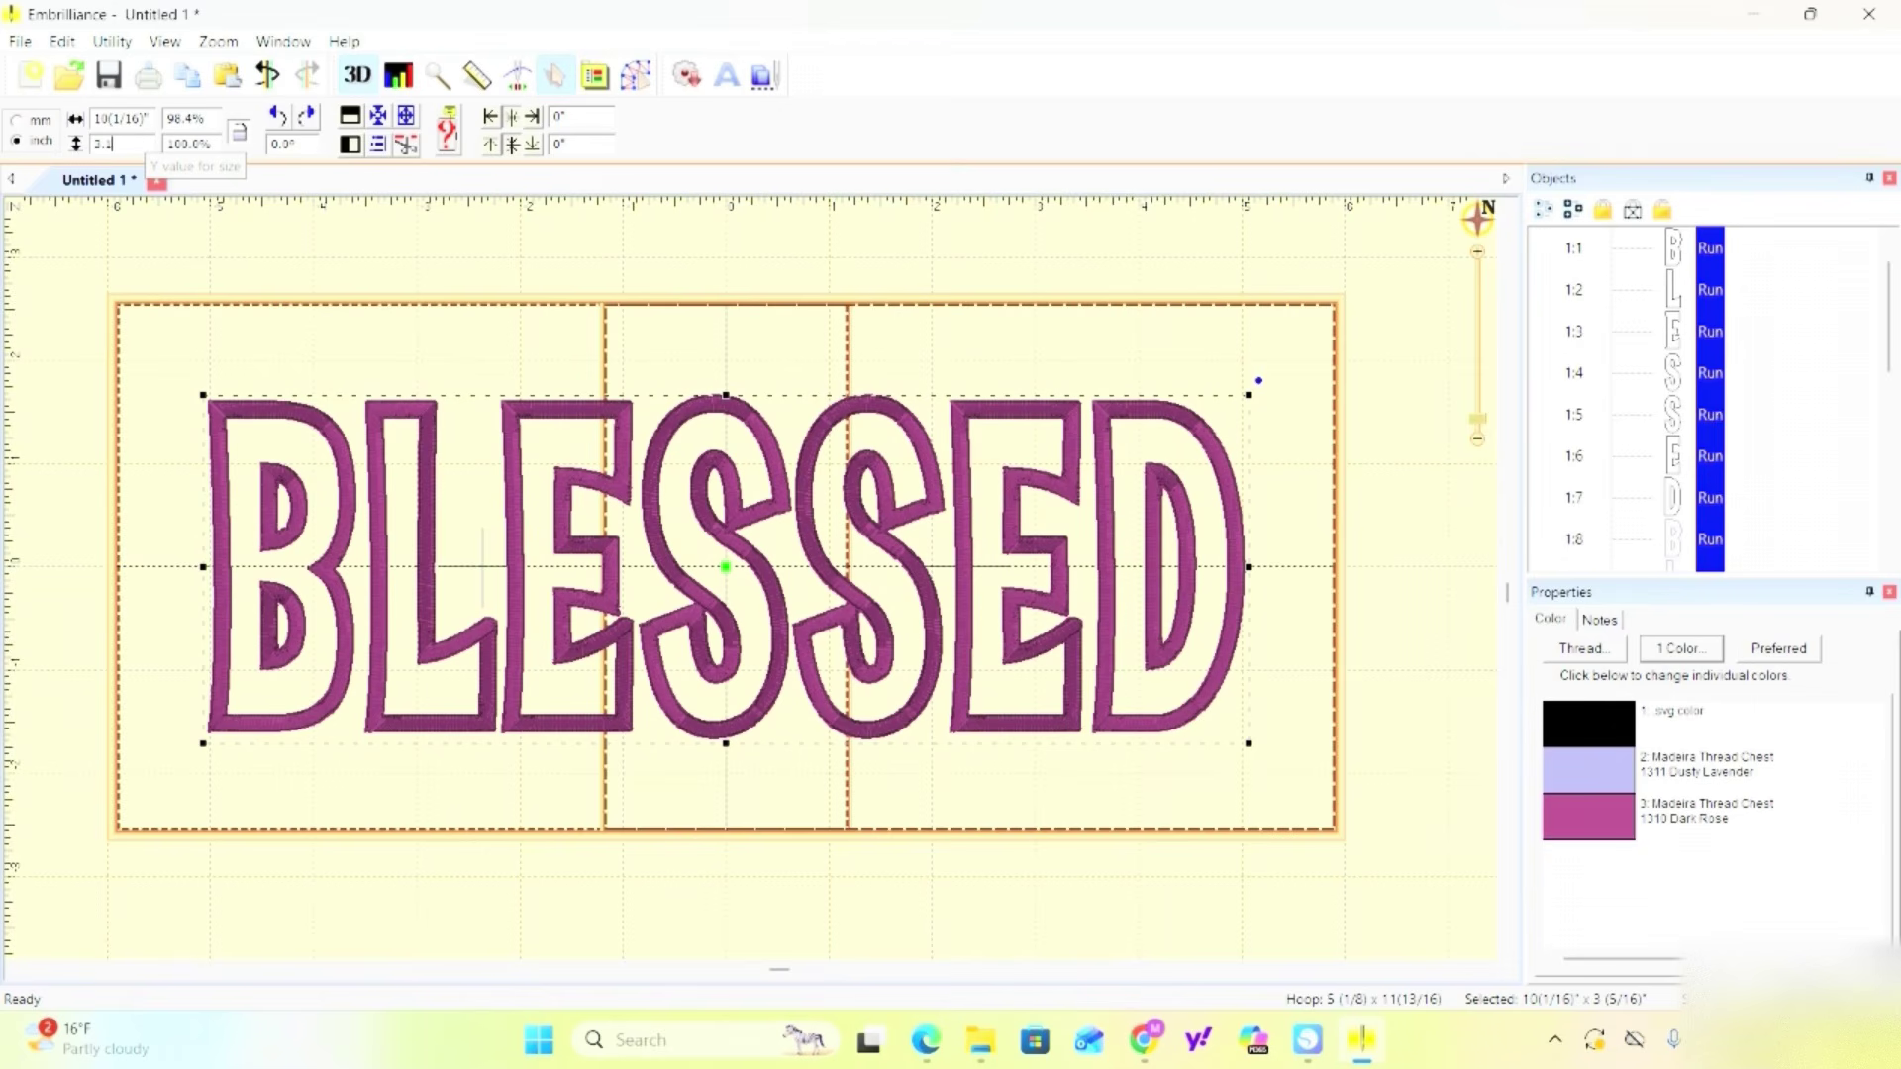
{"action": "key", "text": "Return"}
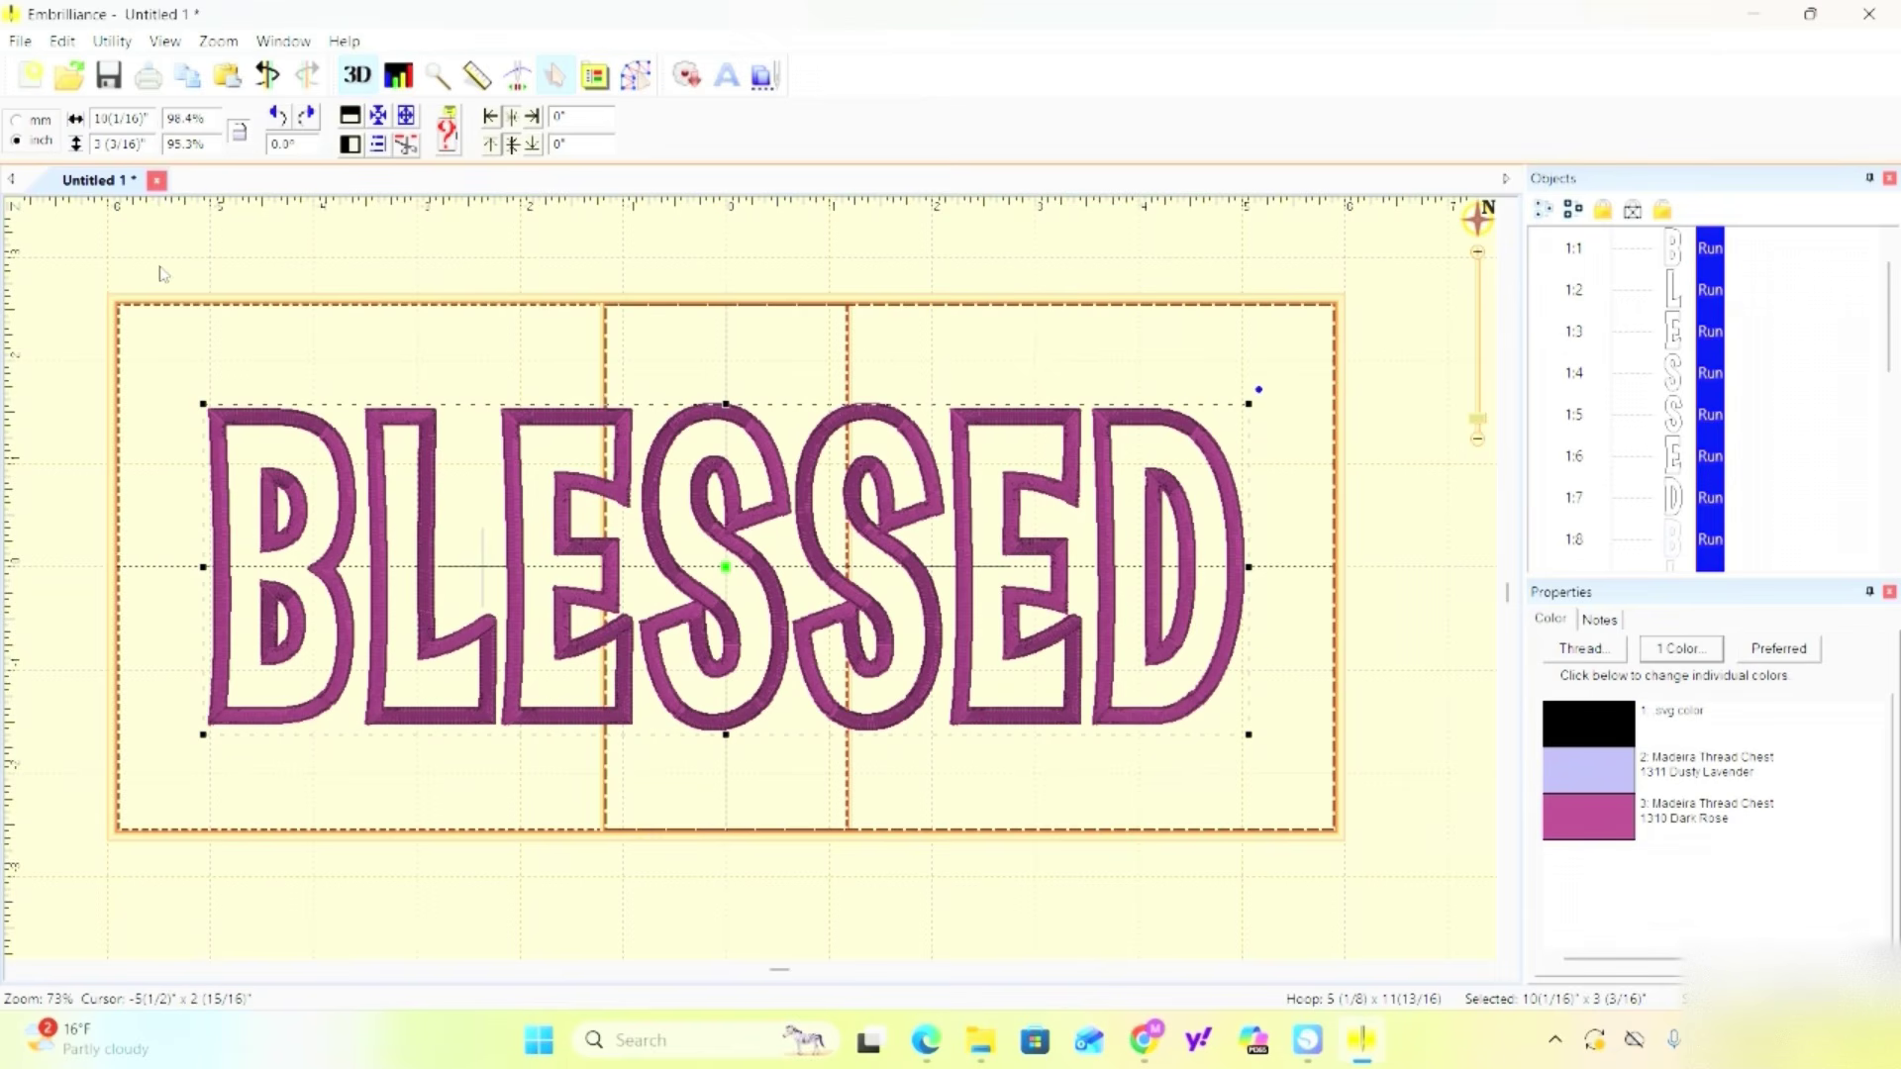
{"action": "left_click", "coordinate": [543, 368]}
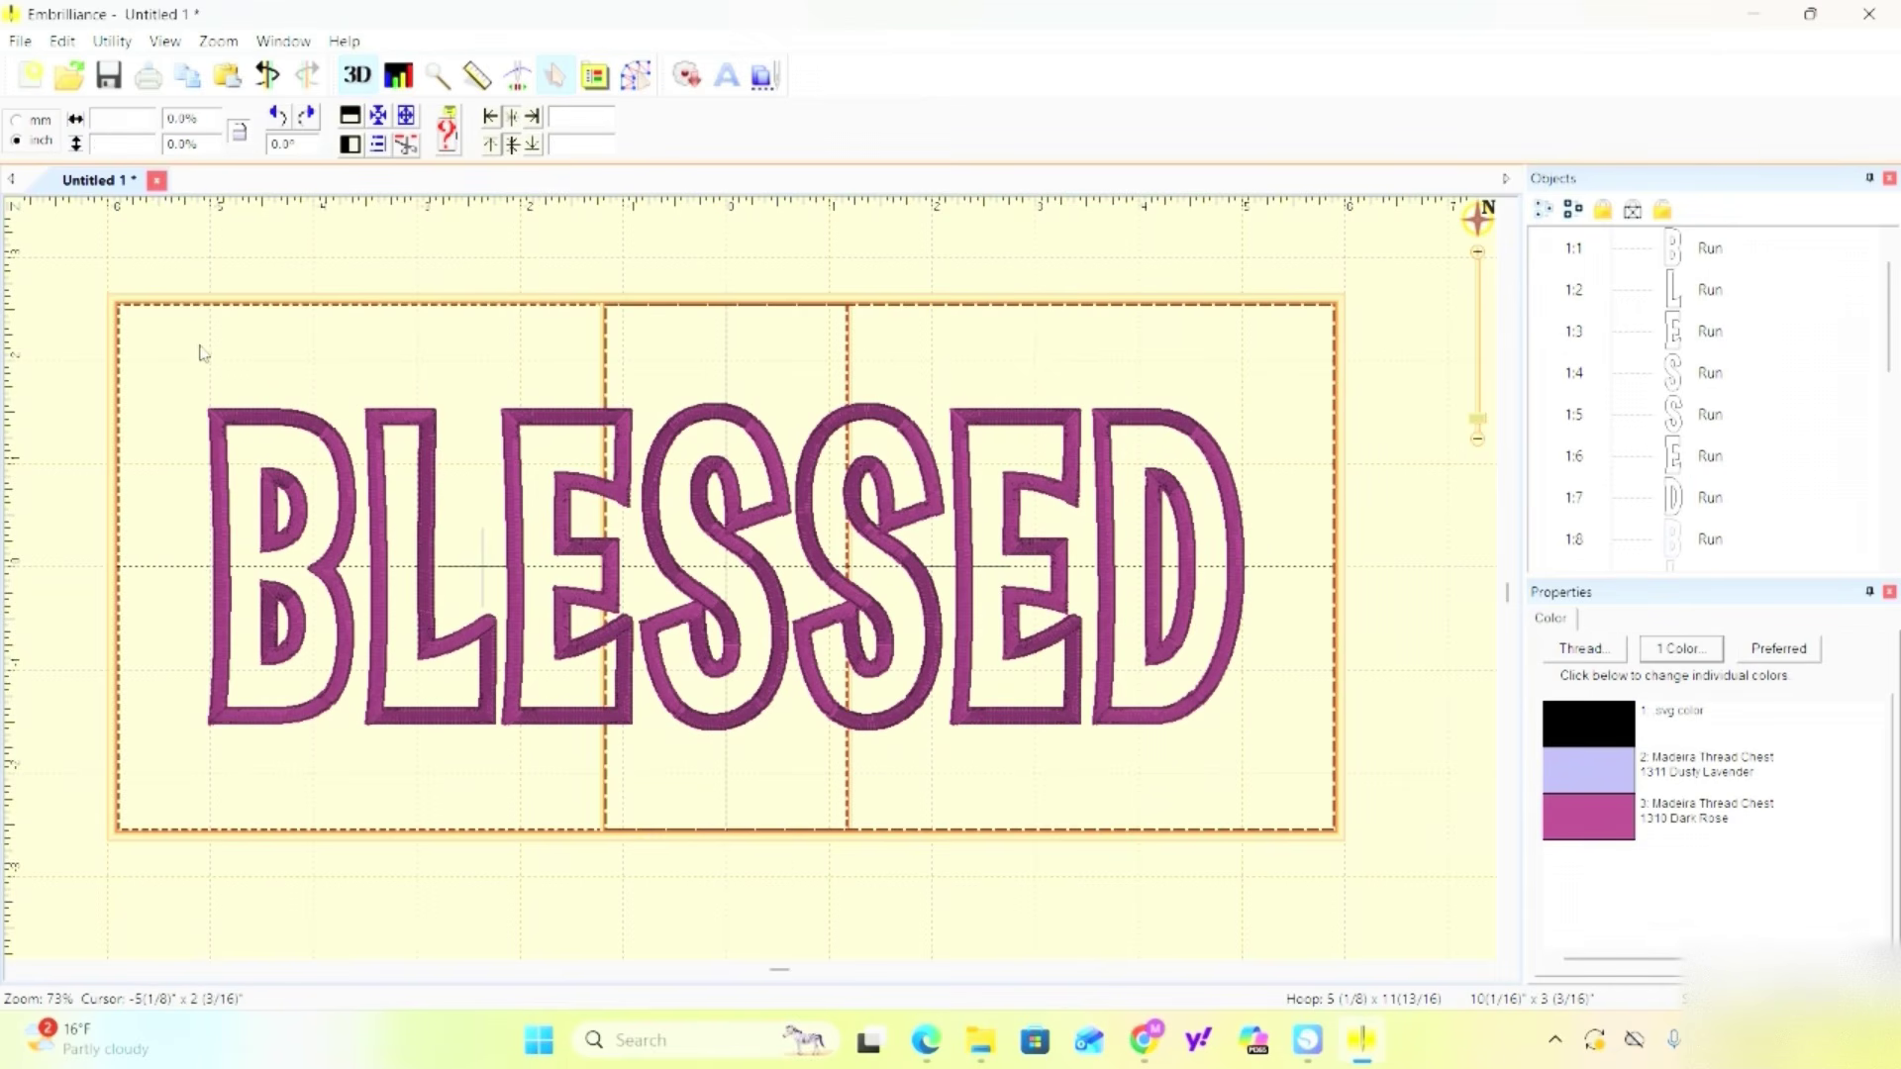
Select the whole BLESSED design and center it in the hoop.
{"action": "key", "text": "ctrl+a"}
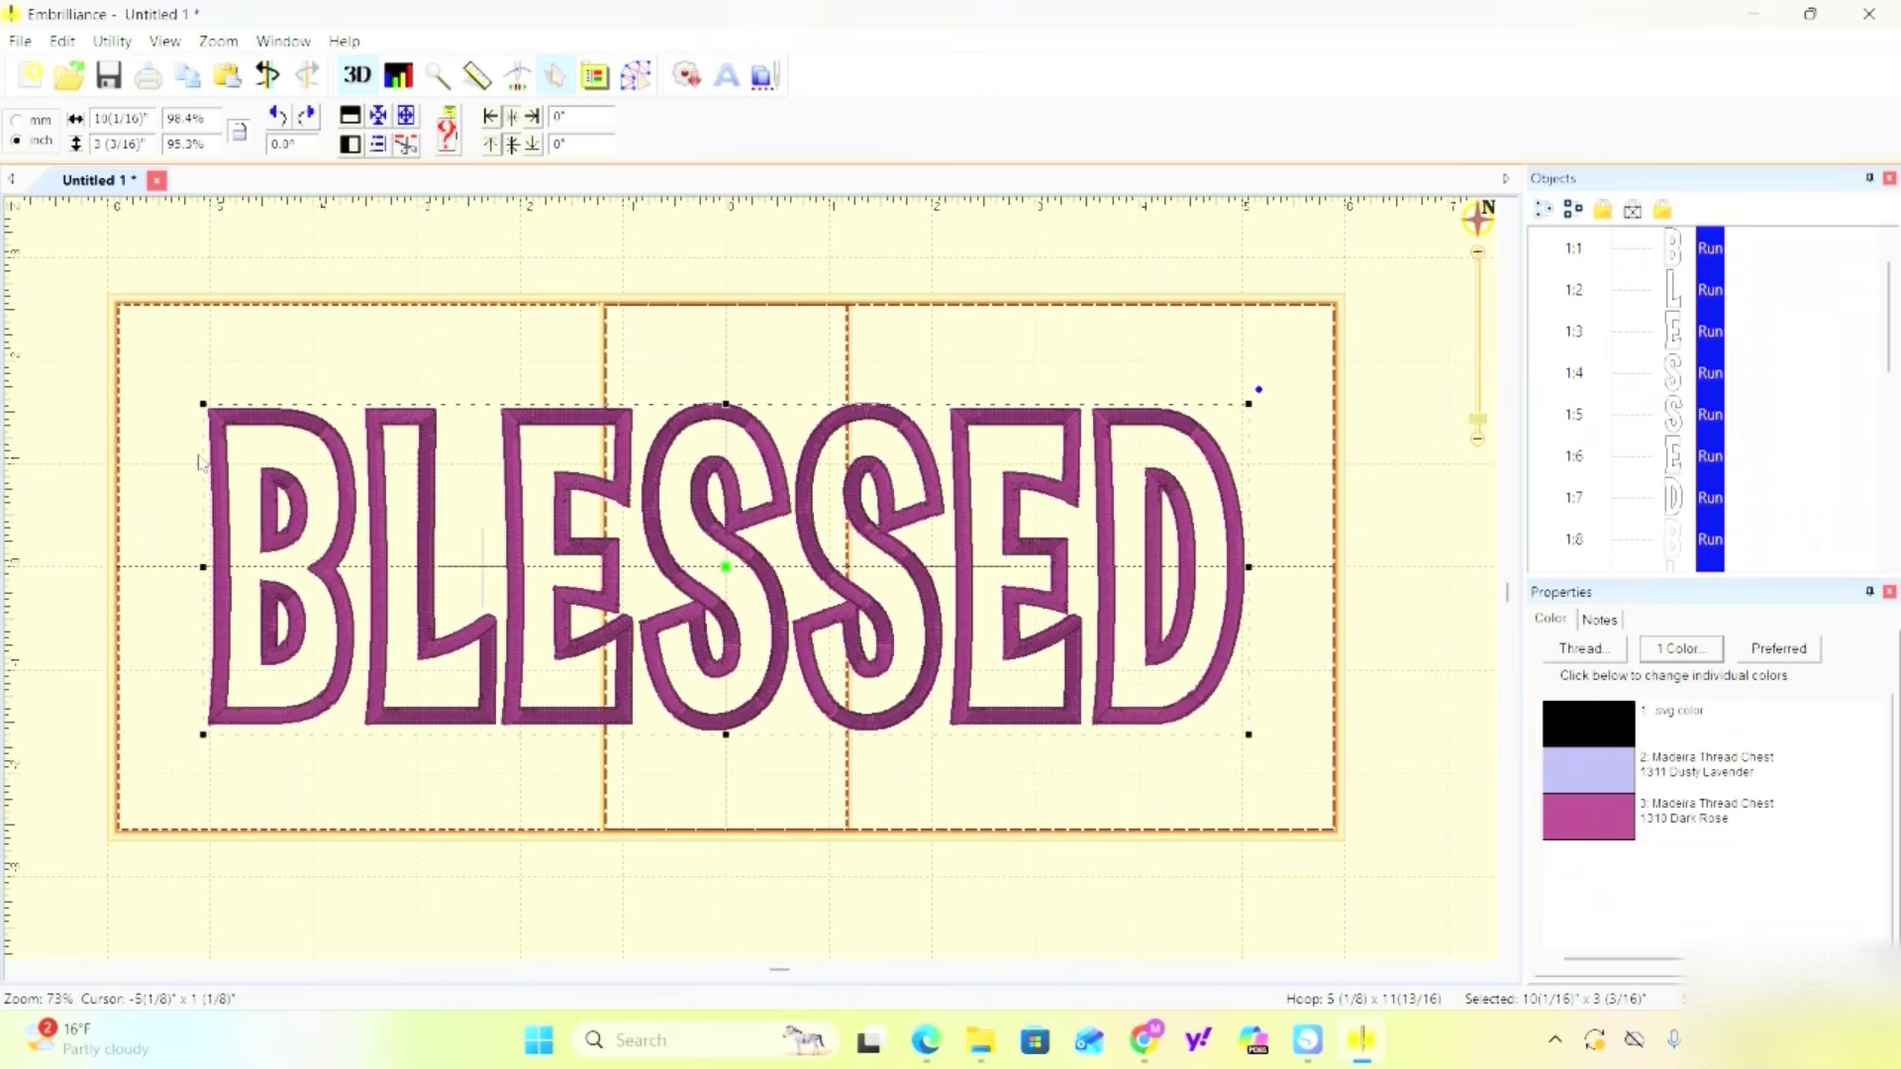
{"action": "left_click", "coordinate": [109, 42]}
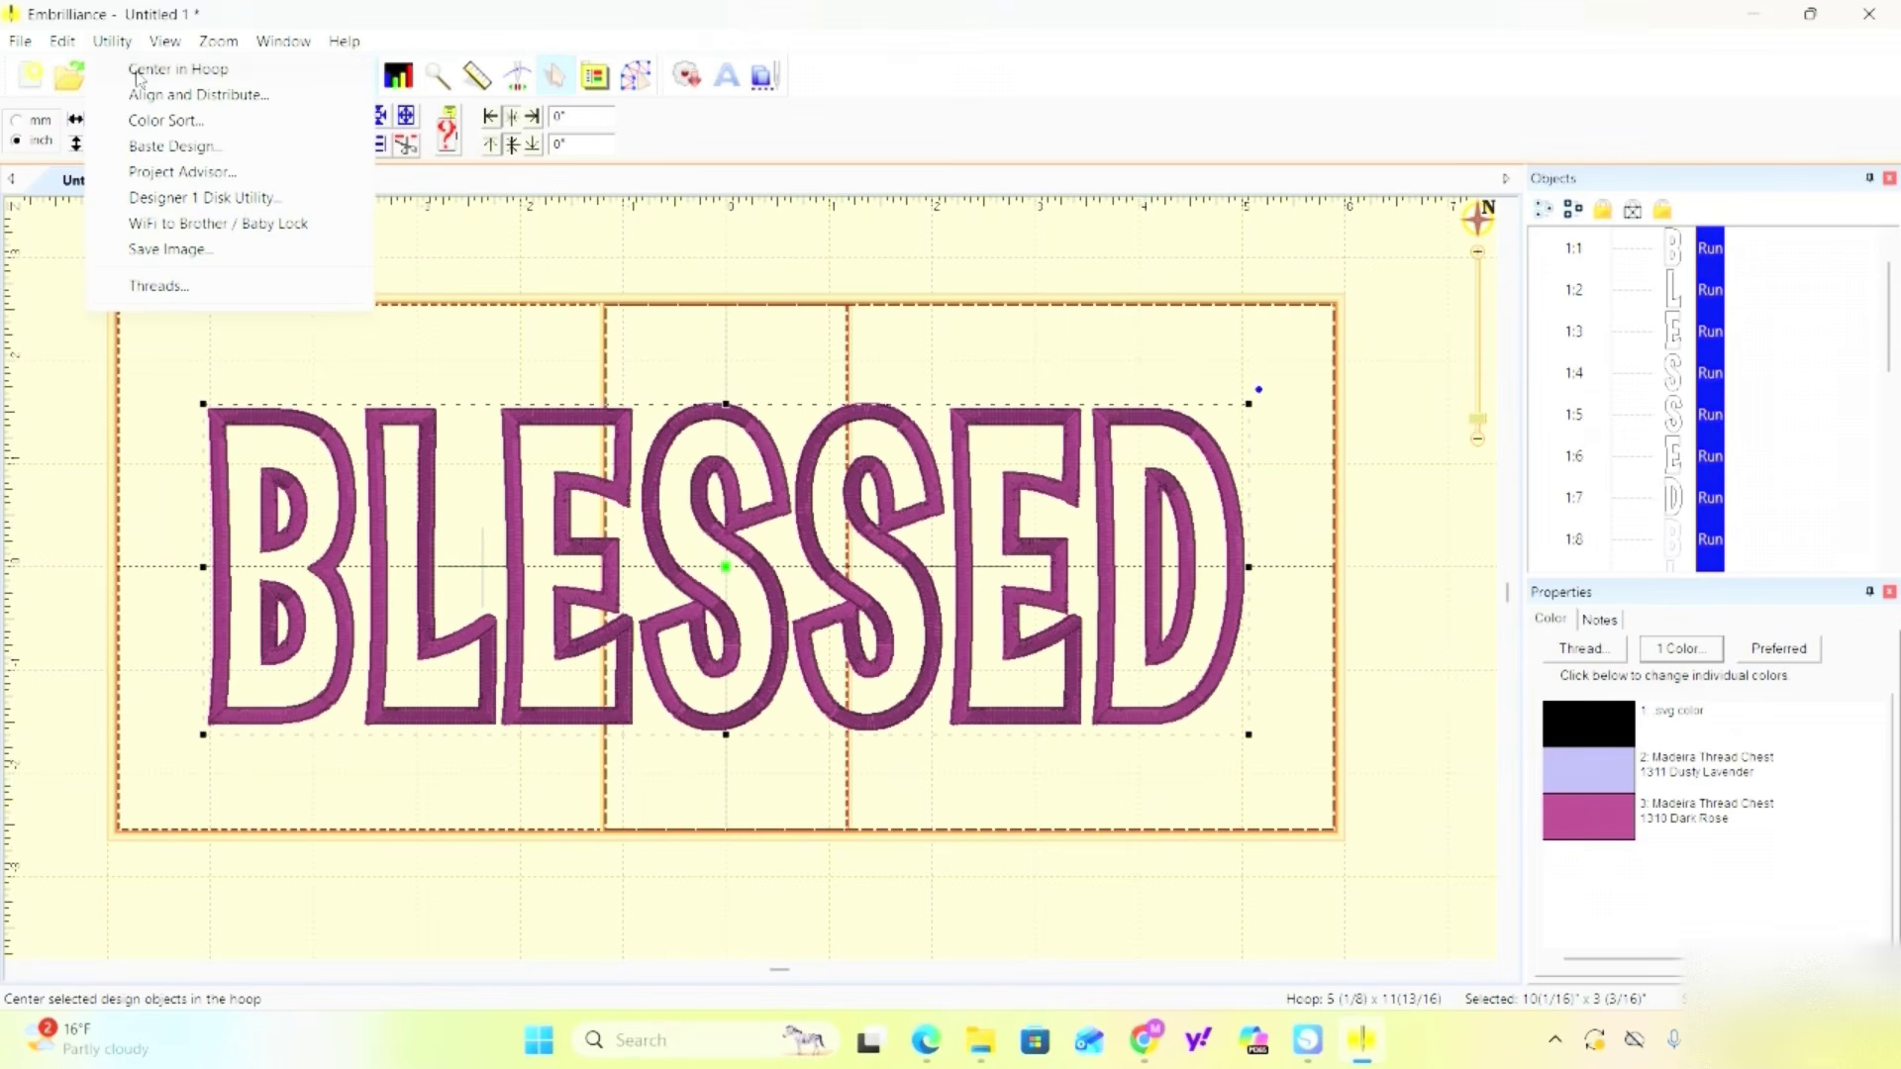
{"action": "left_click", "coordinate": [139, 71]}
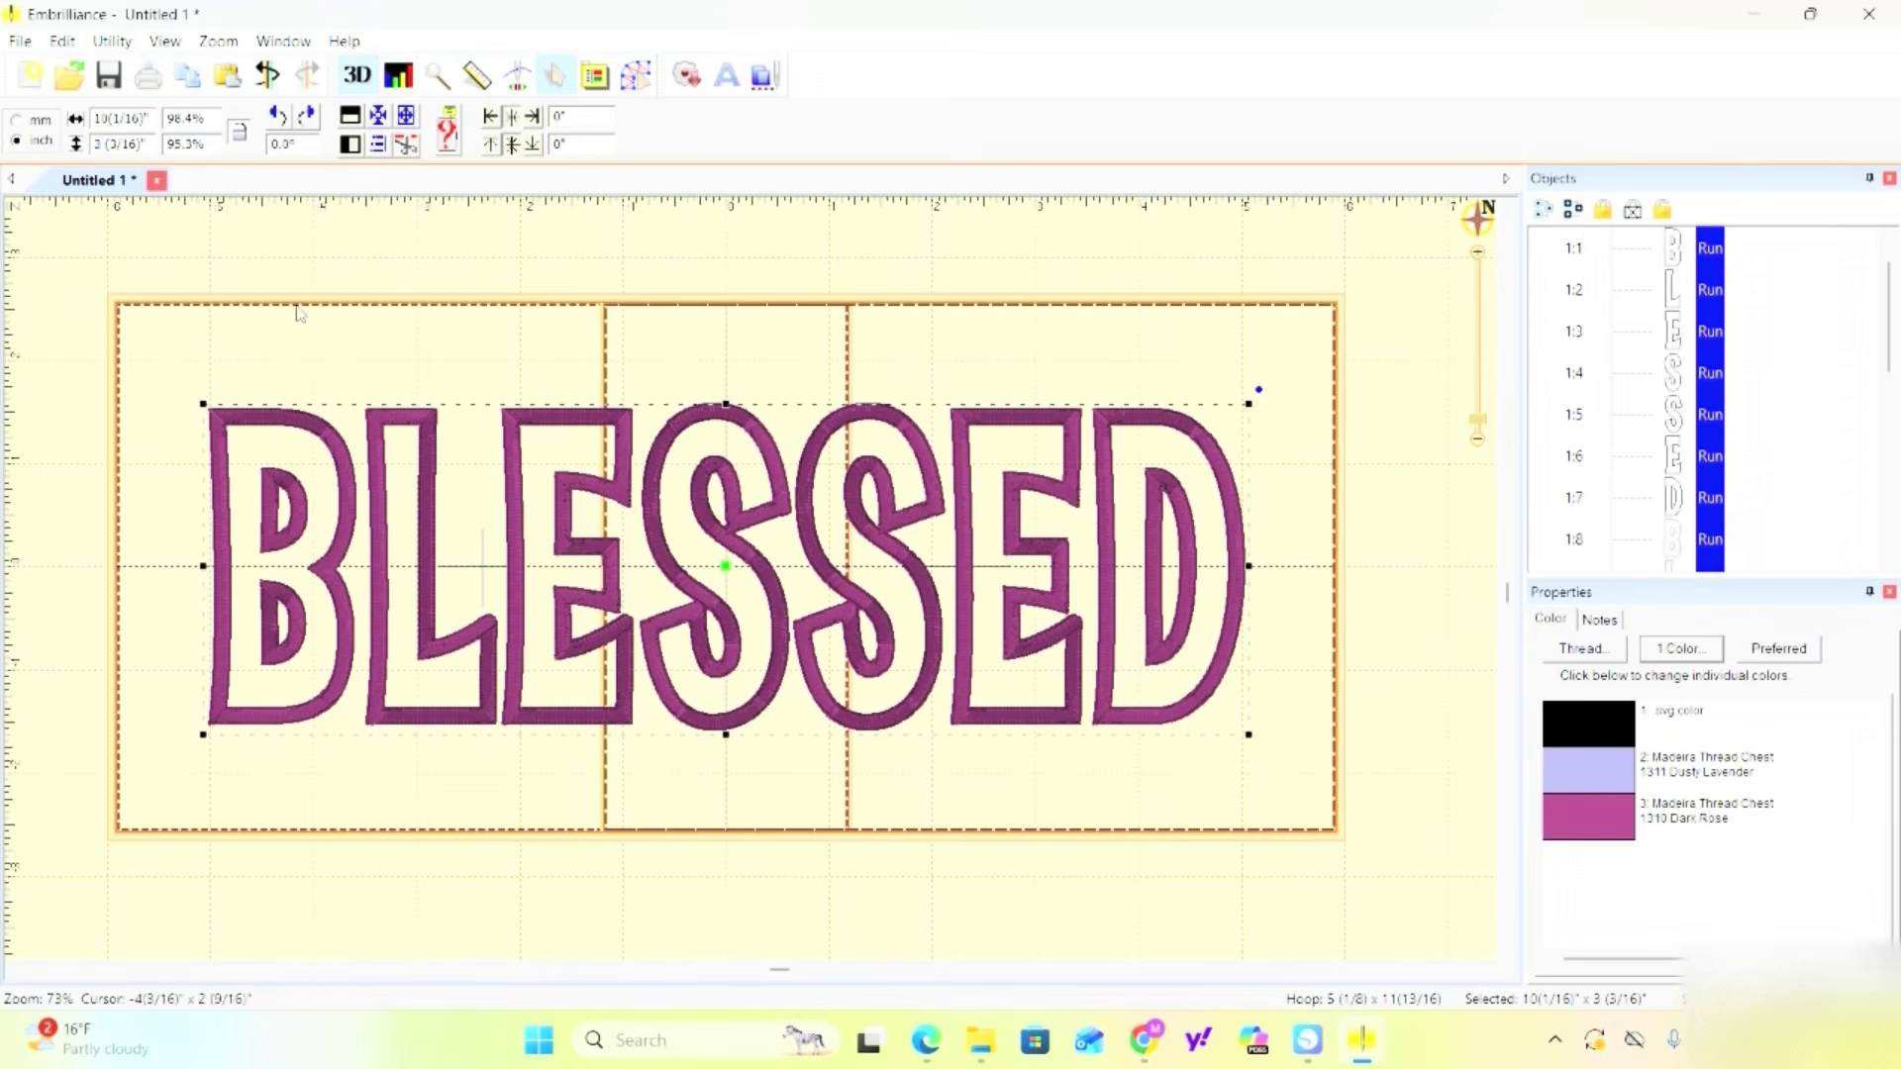
Run Color Sort on the design and open the sorted result in a new view.
{"action": "left_click", "coordinate": [62, 40]}
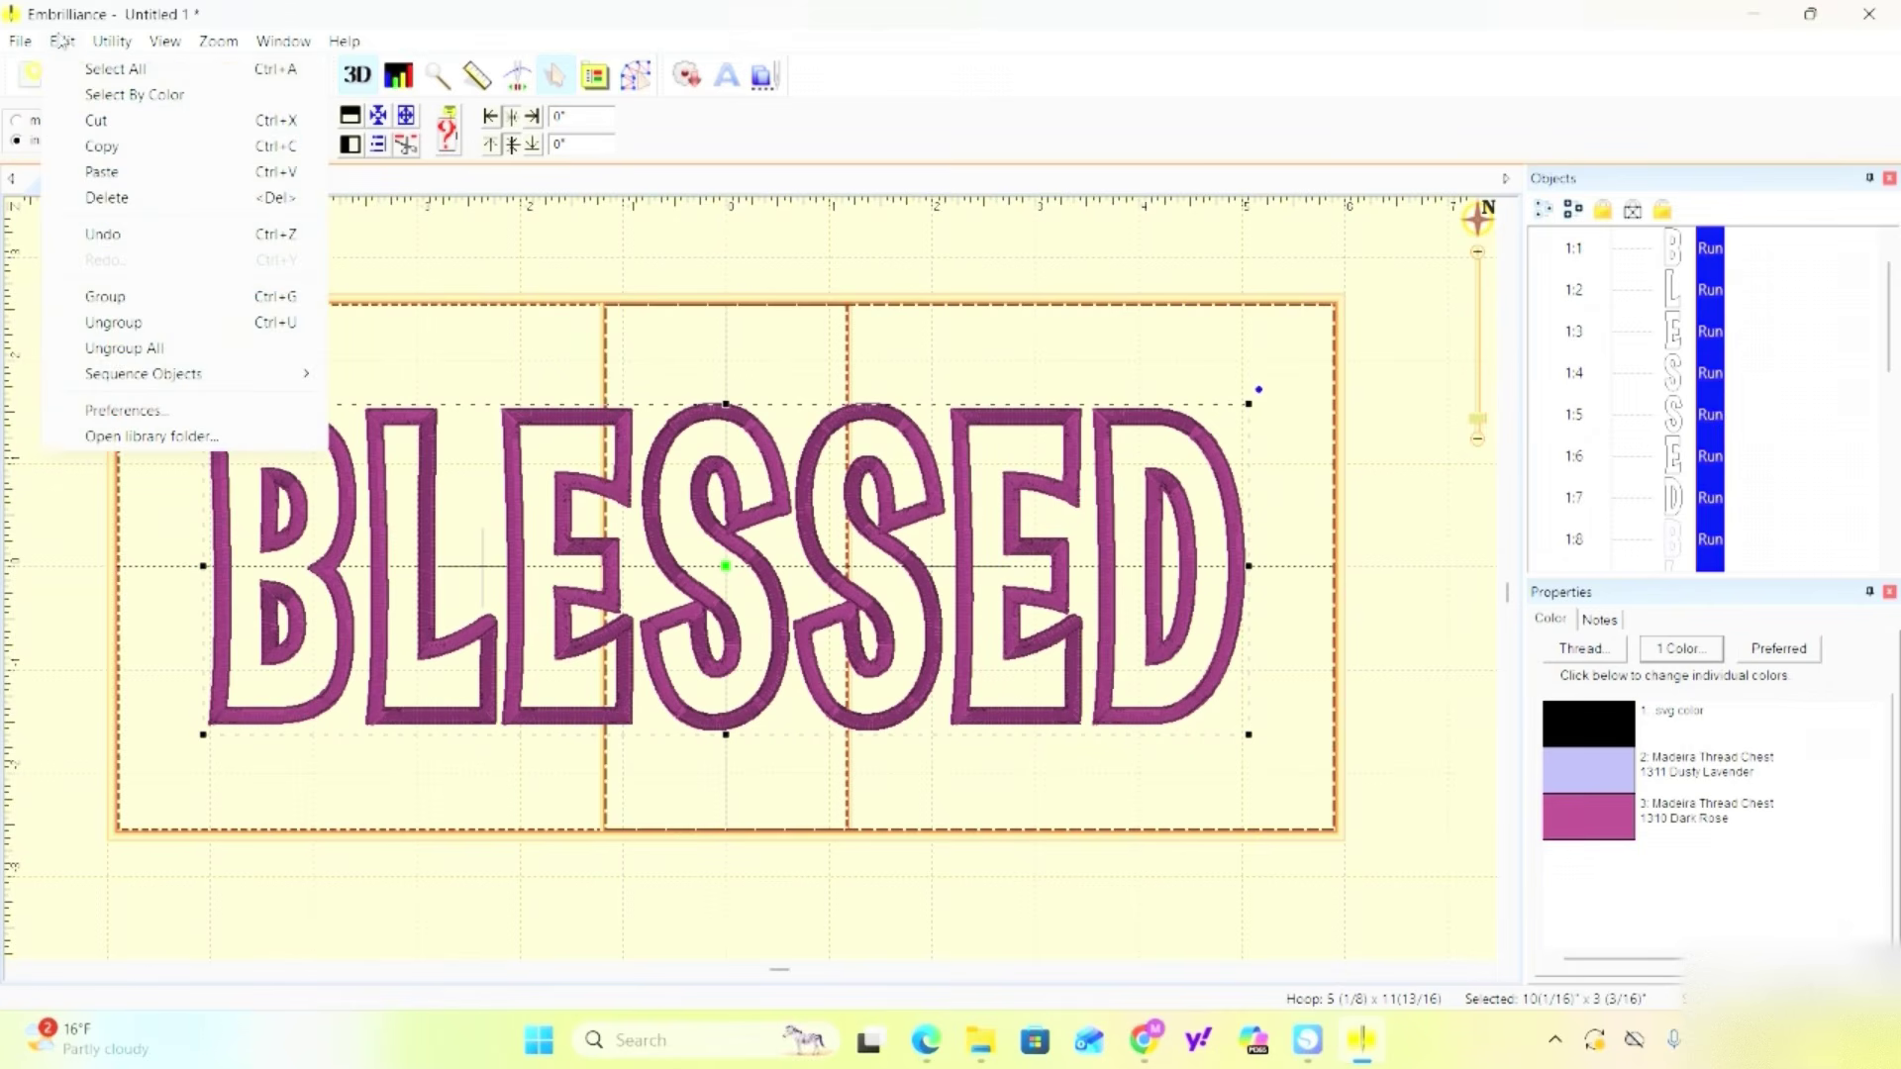
{"action": "mouse_move", "coordinate": [112, 40]}
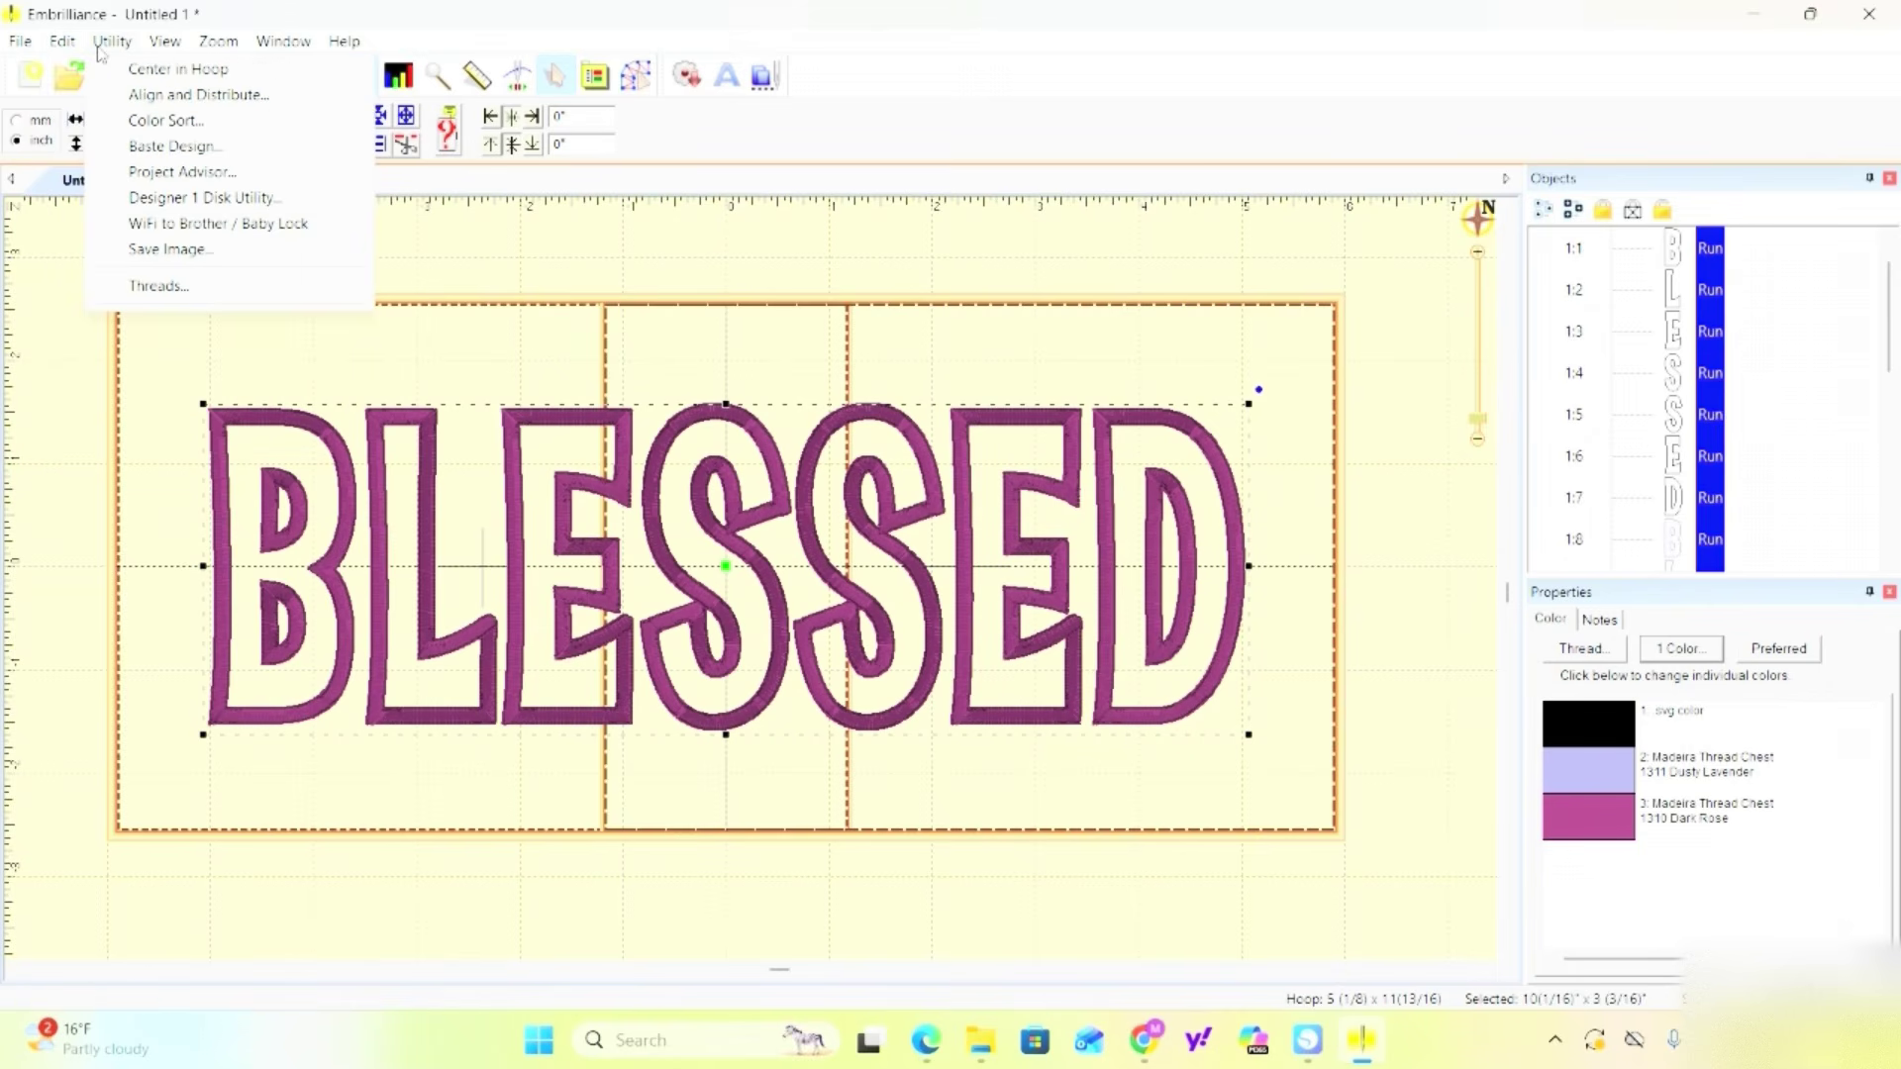
{"action": "left_click", "coordinate": [156, 121]}
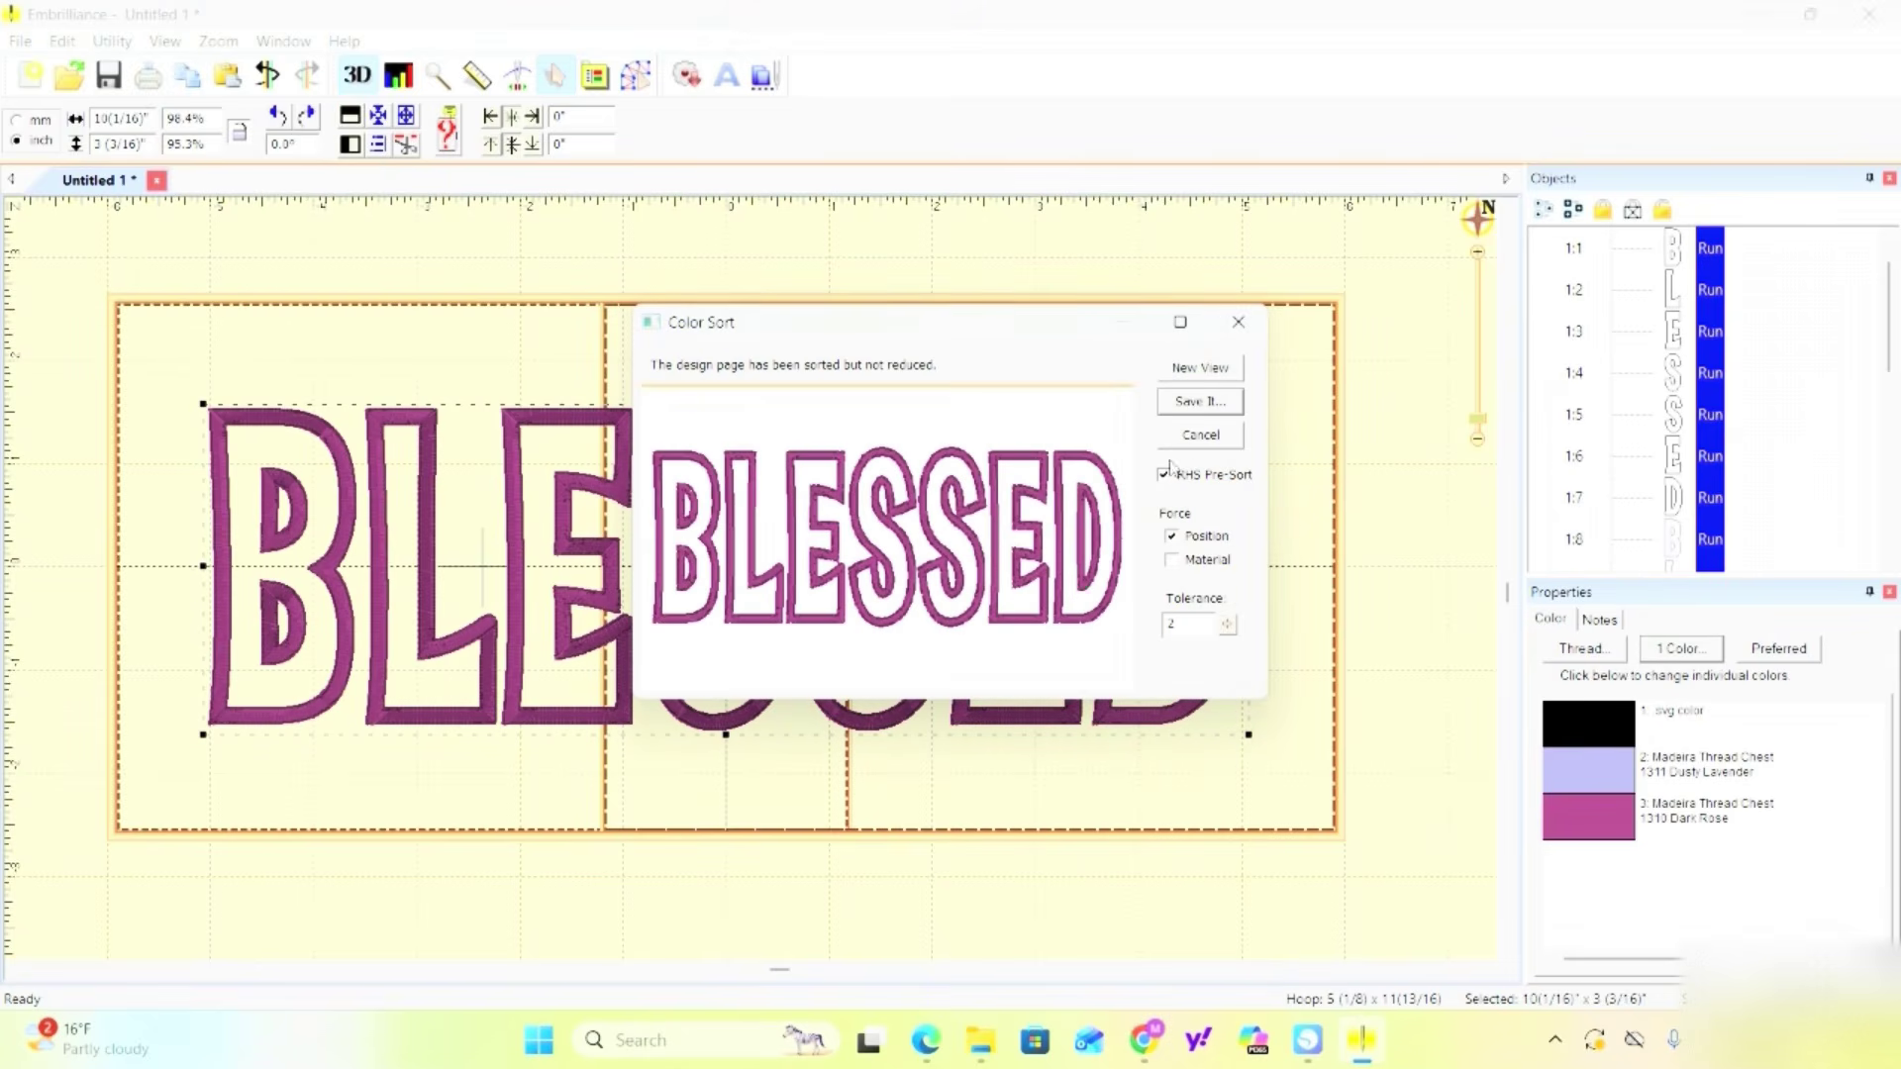
{"action": "left_click", "coordinate": [1222, 374]}
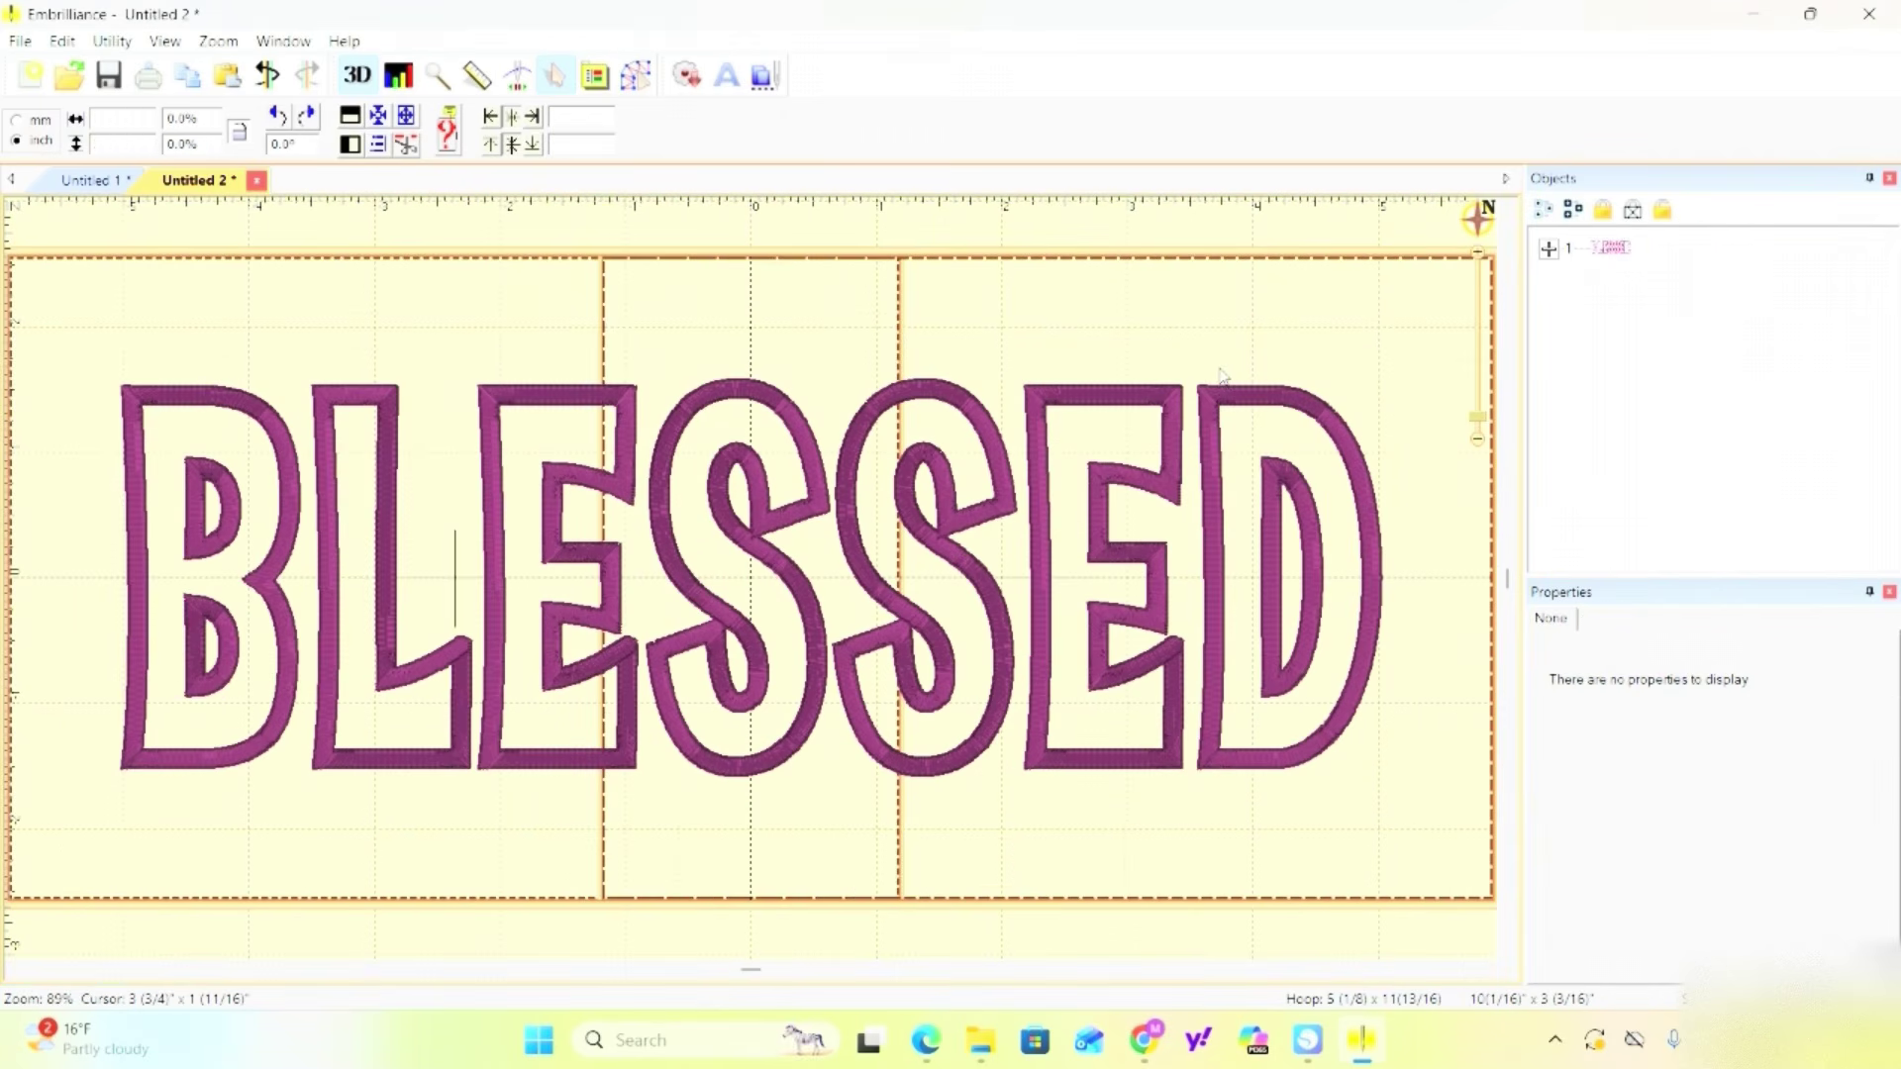
Expand the color-sorted design and inspect its svg color, Dusty Lavender and Dark Rose layers one by one.
{"action": "left_click", "coordinate": [1549, 251]}
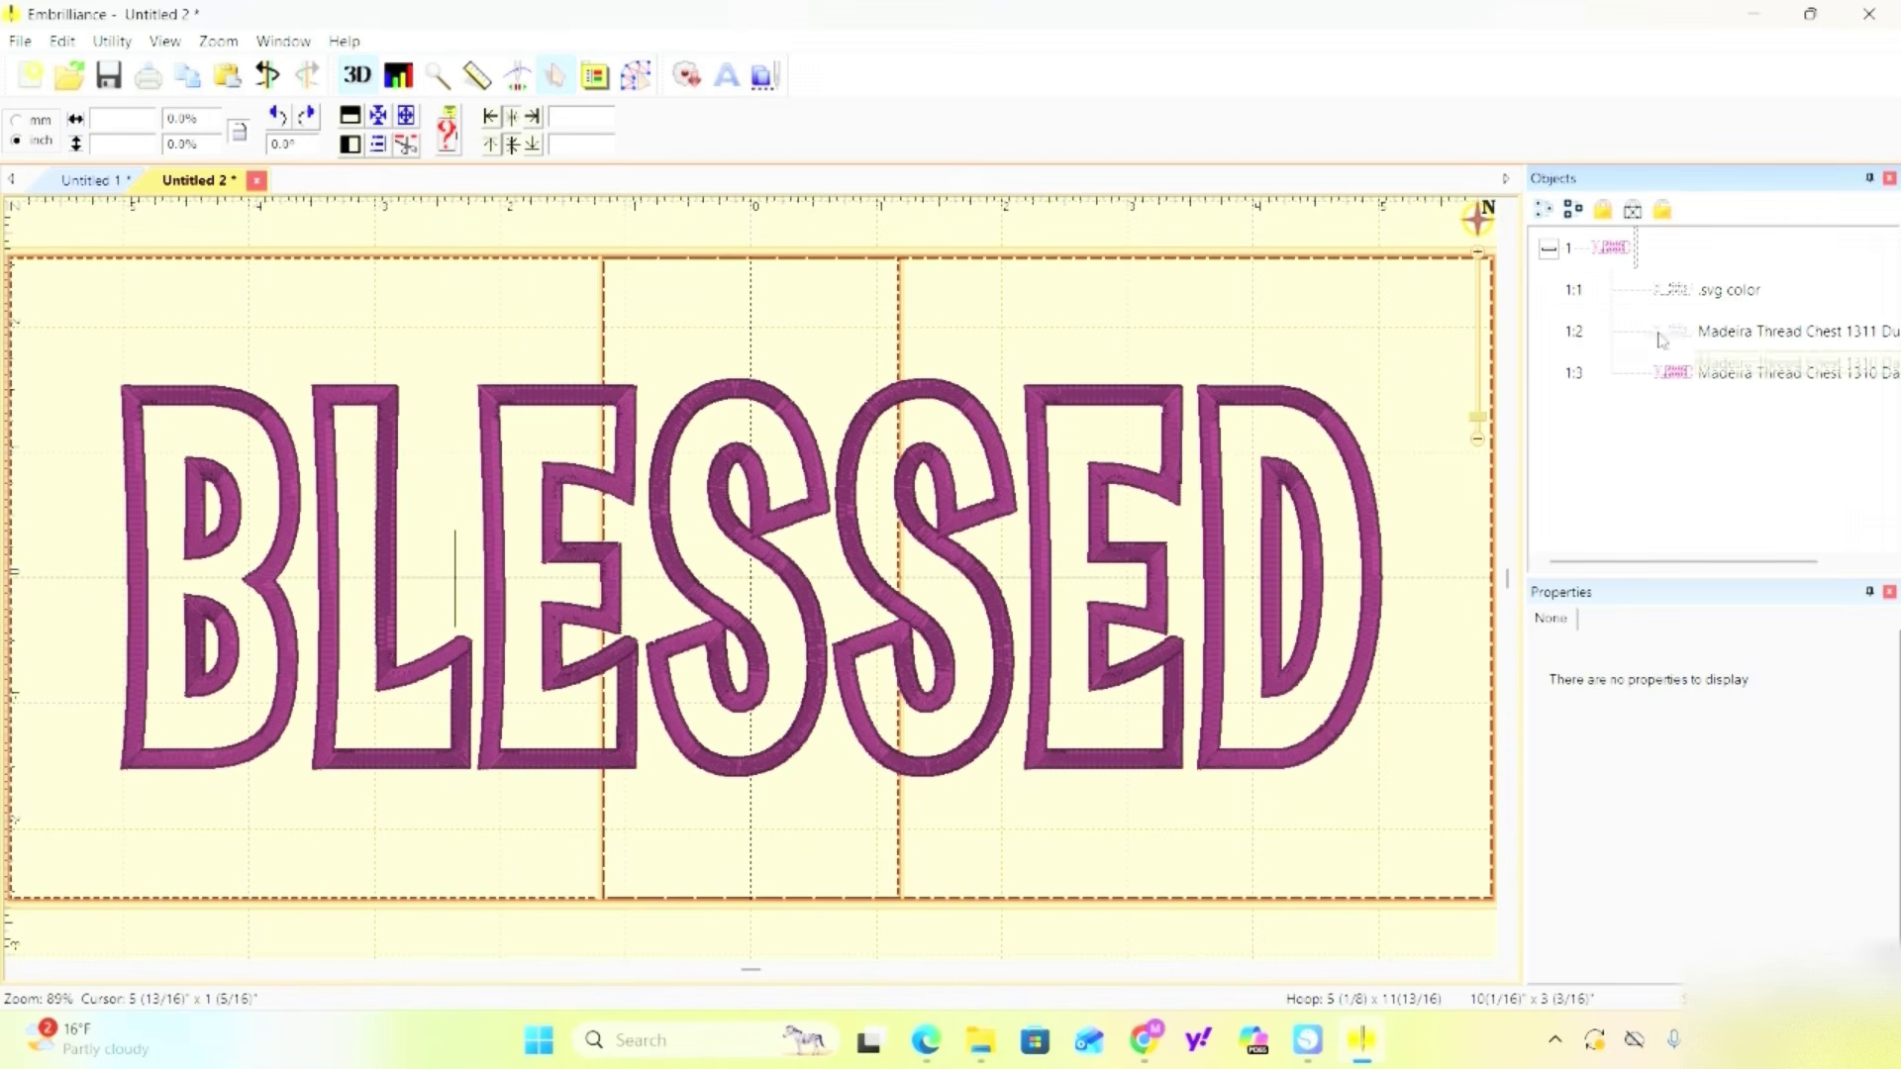
{"action": "left_click", "coordinate": [1689, 291]}
{"action": "left_click", "coordinate": [1703, 332]}
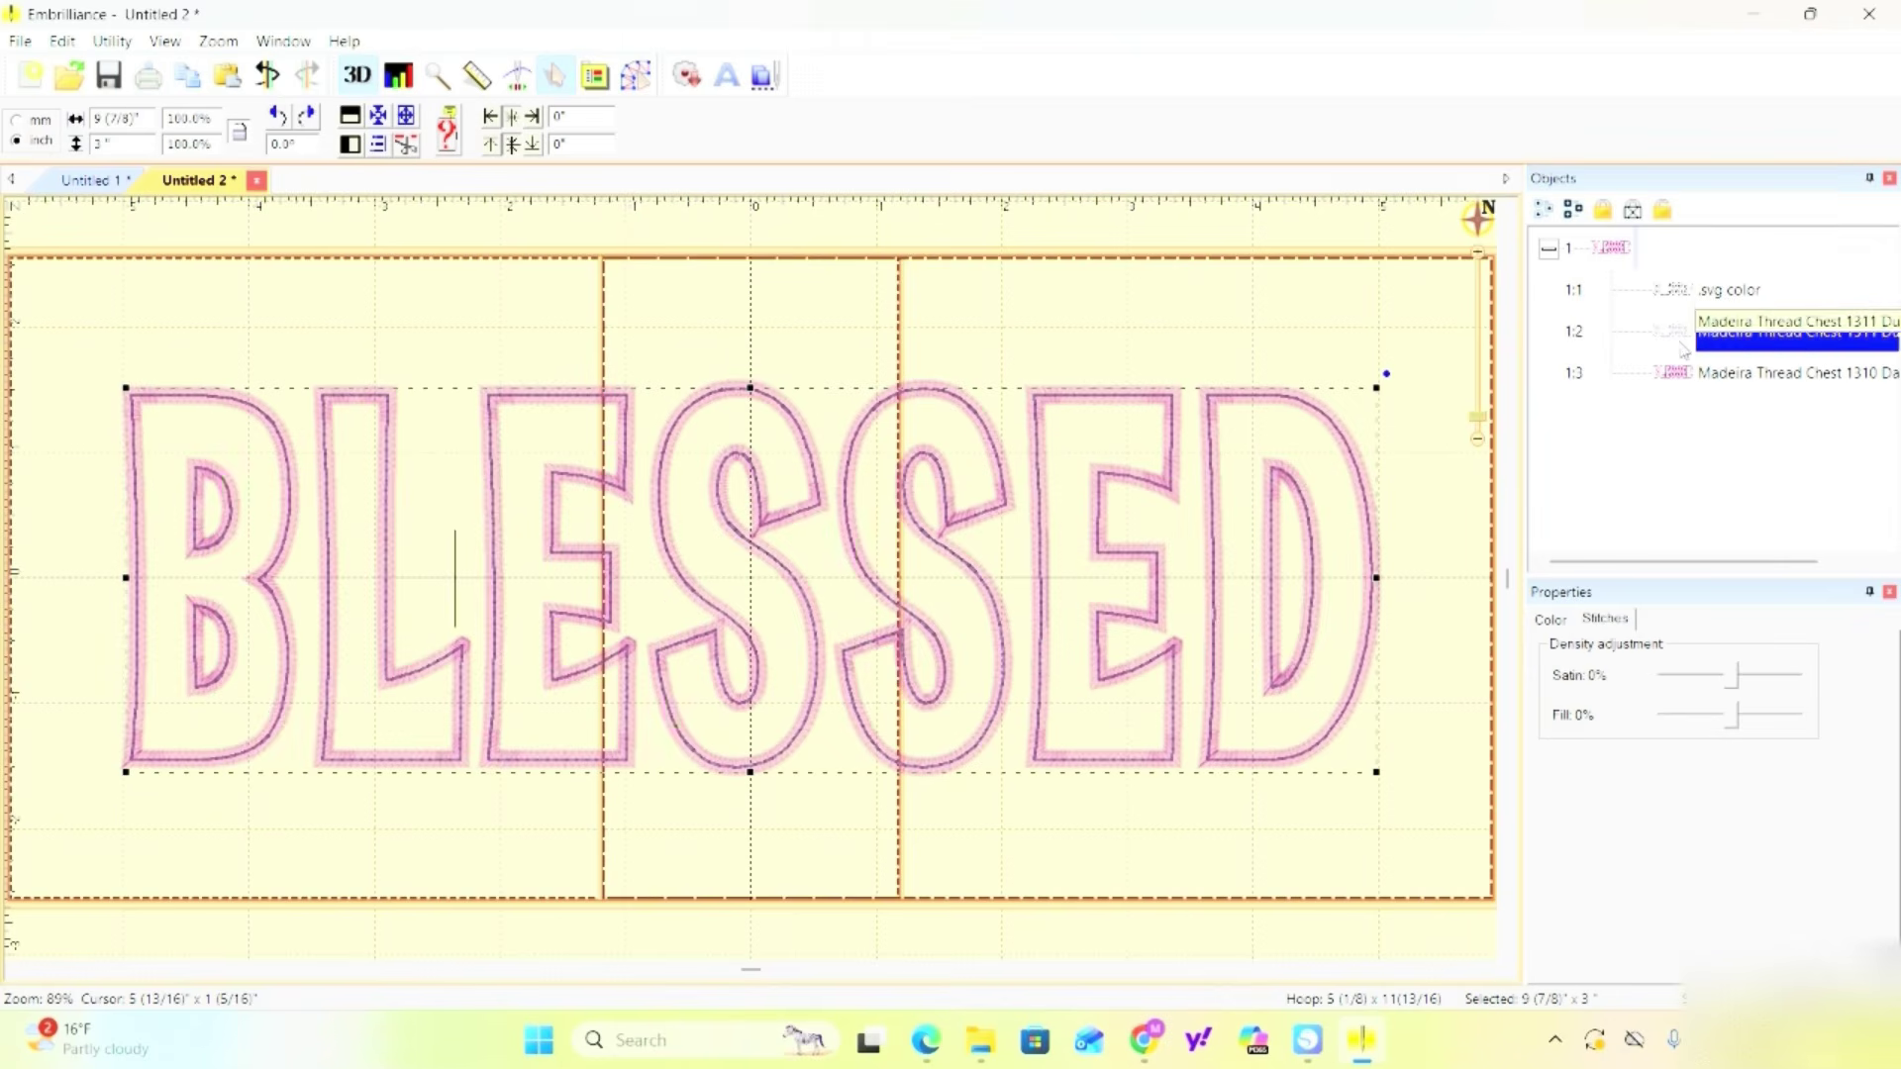
{"action": "left_click", "coordinate": [1704, 376]}
{"action": "left_click", "coordinate": [1675, 293]}
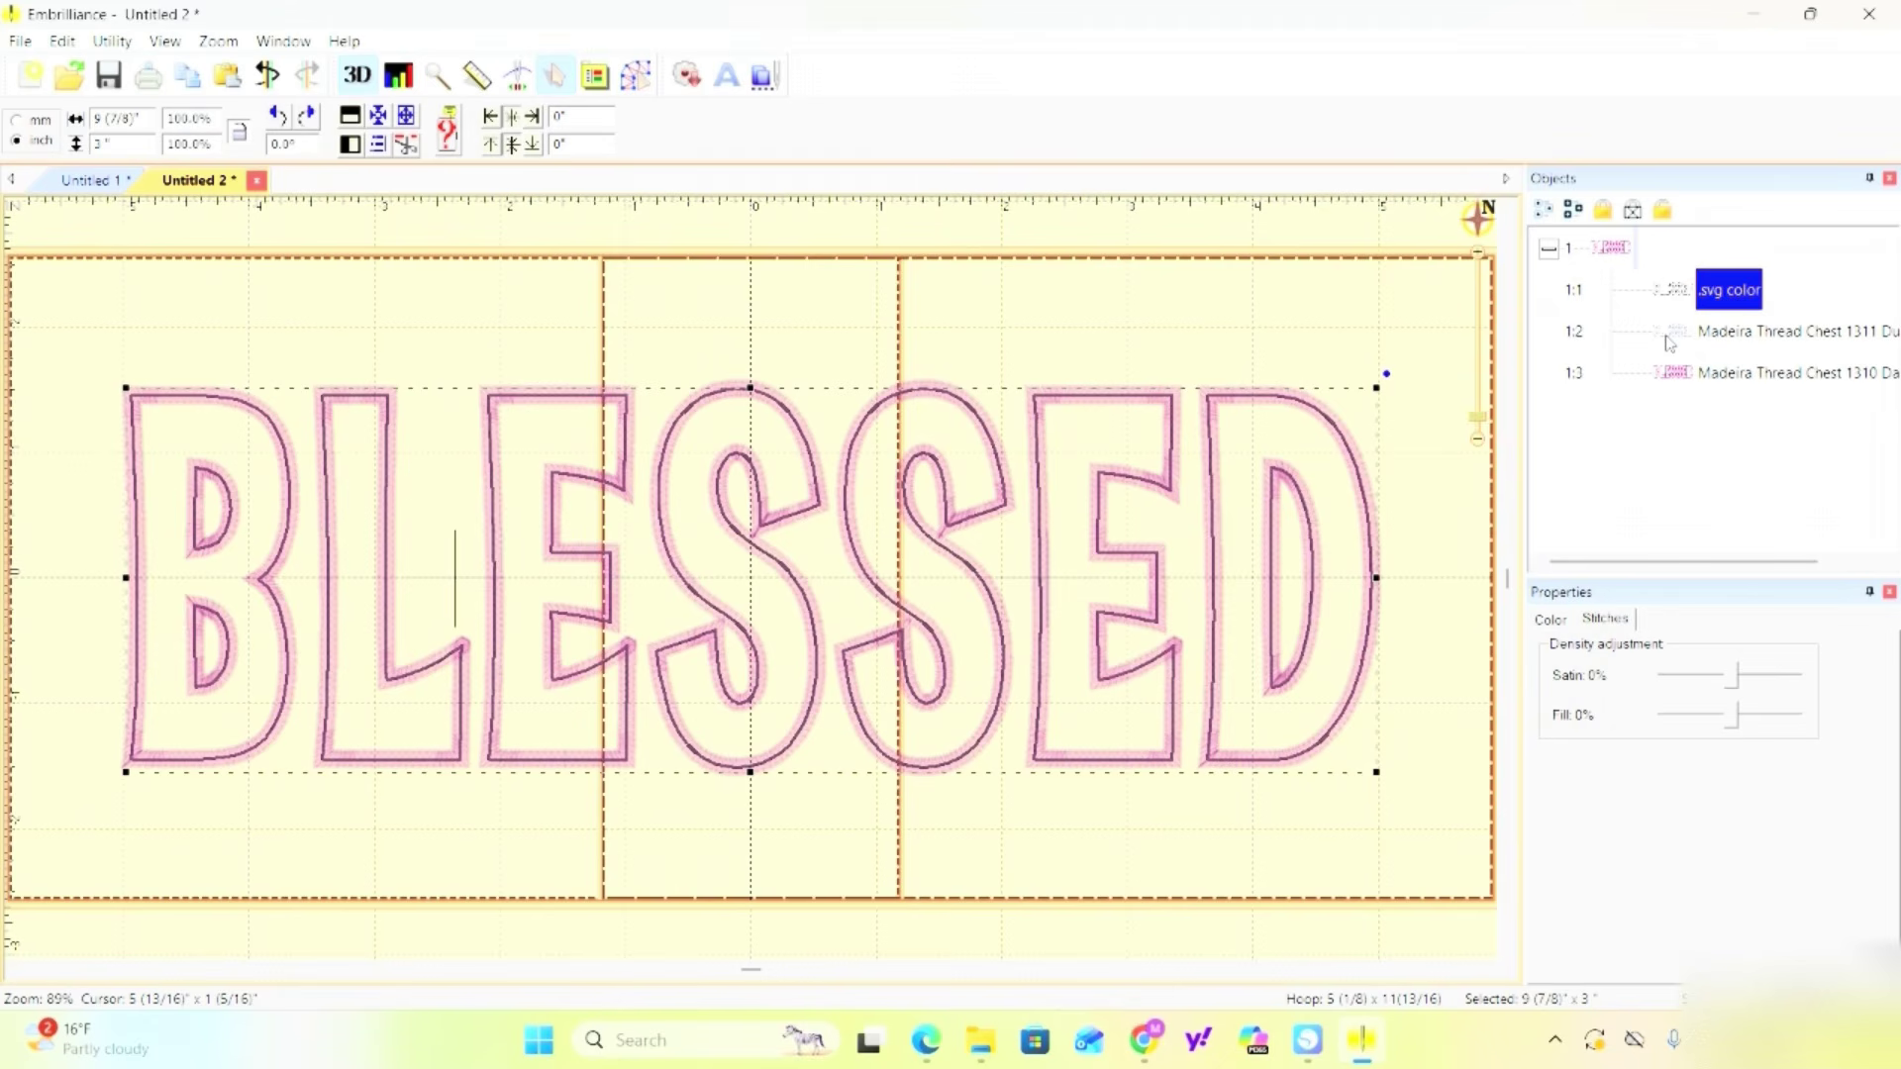
{"action": "left_click", "coordinate": [1670, 337]}
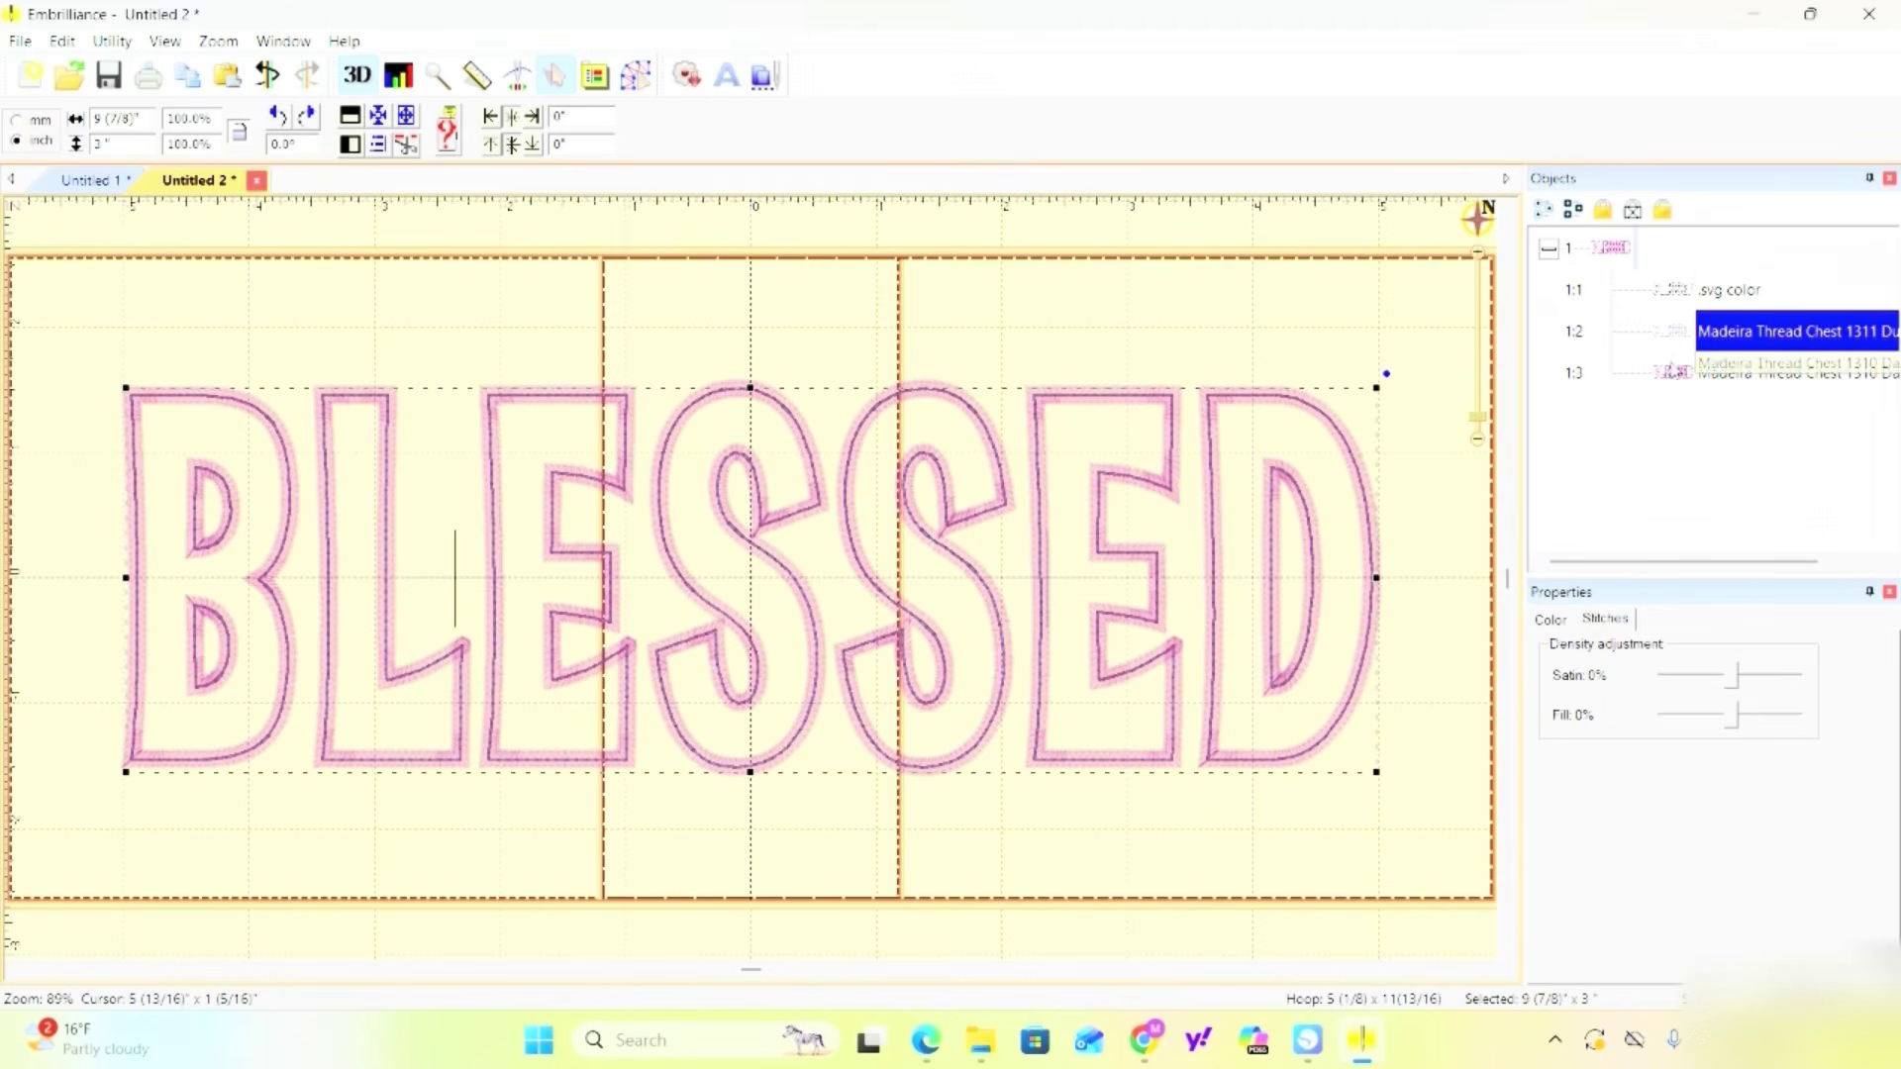
{"action": "left_click", "coordinate": [1683, 376]}
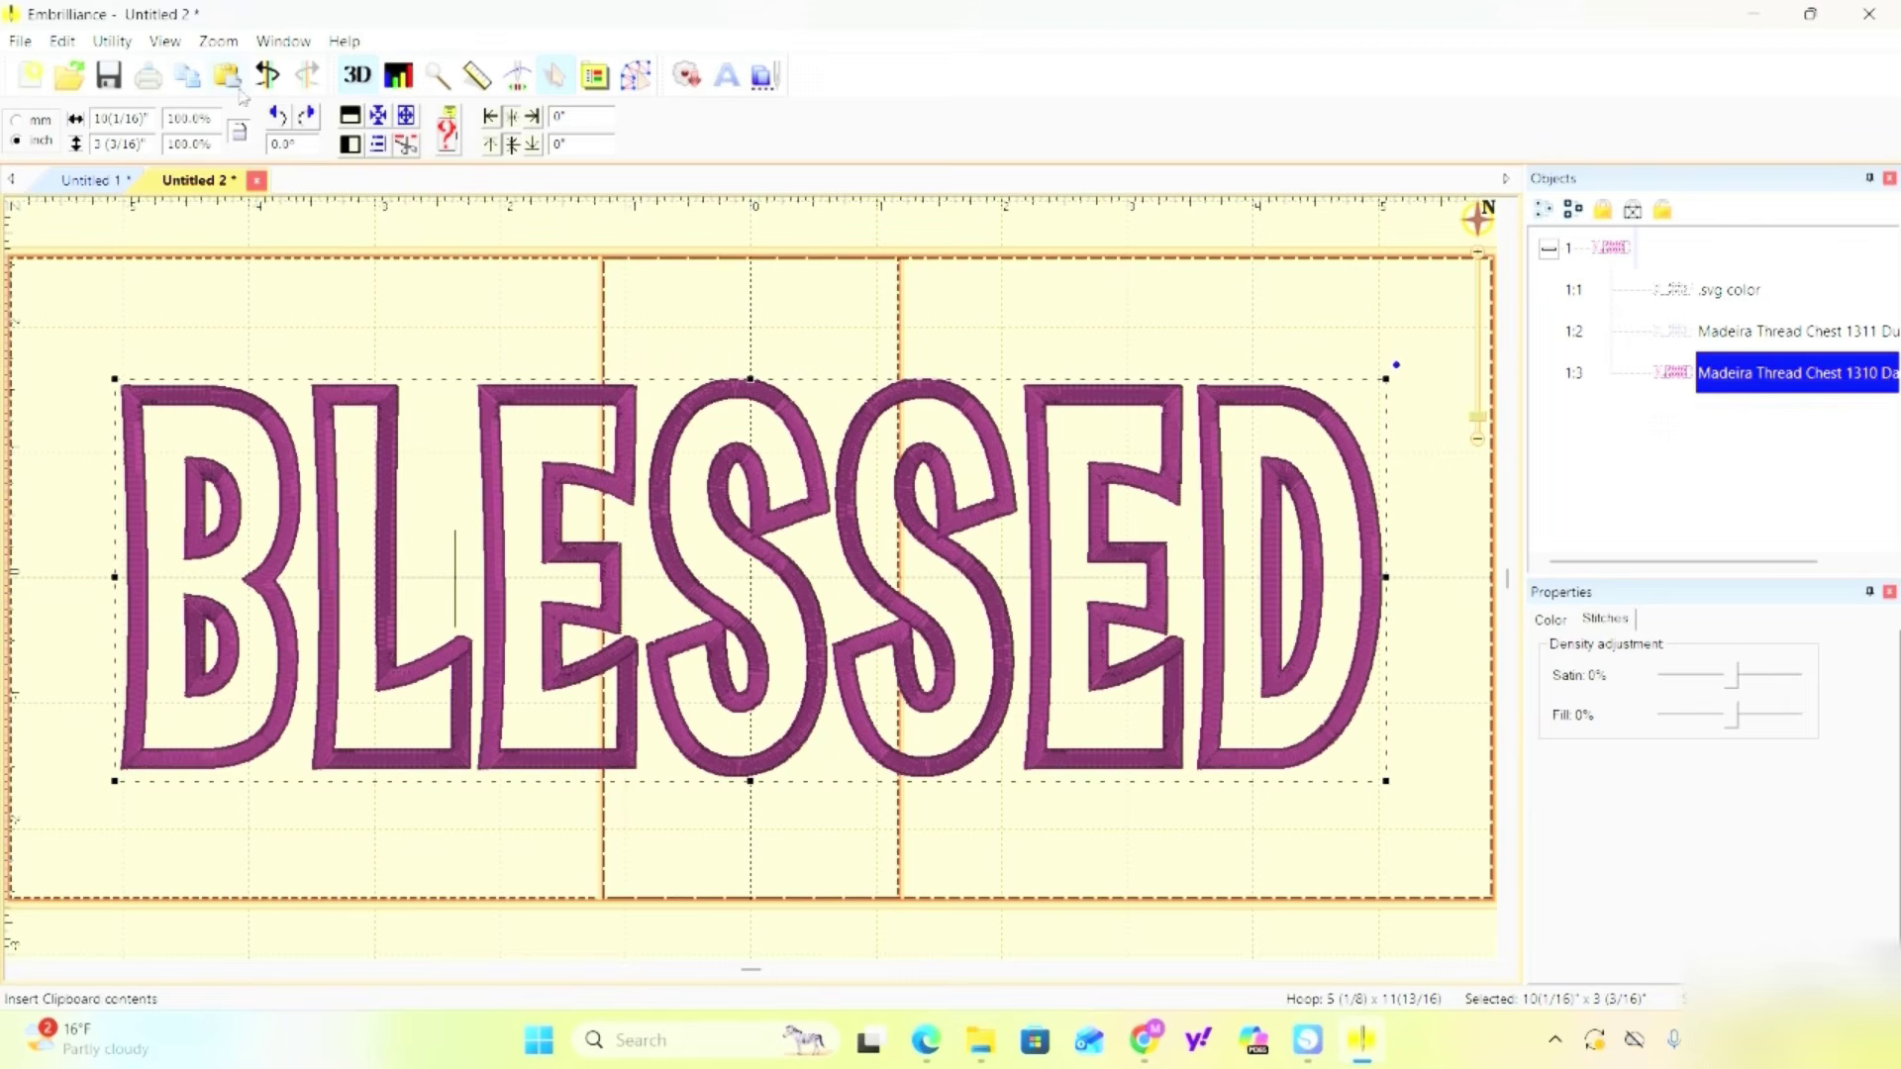
Start saving the color-sorted design as stitch and working files in the Embrilliance designs folder.
{"action": "left_click", "coordinate": [18, 42]}
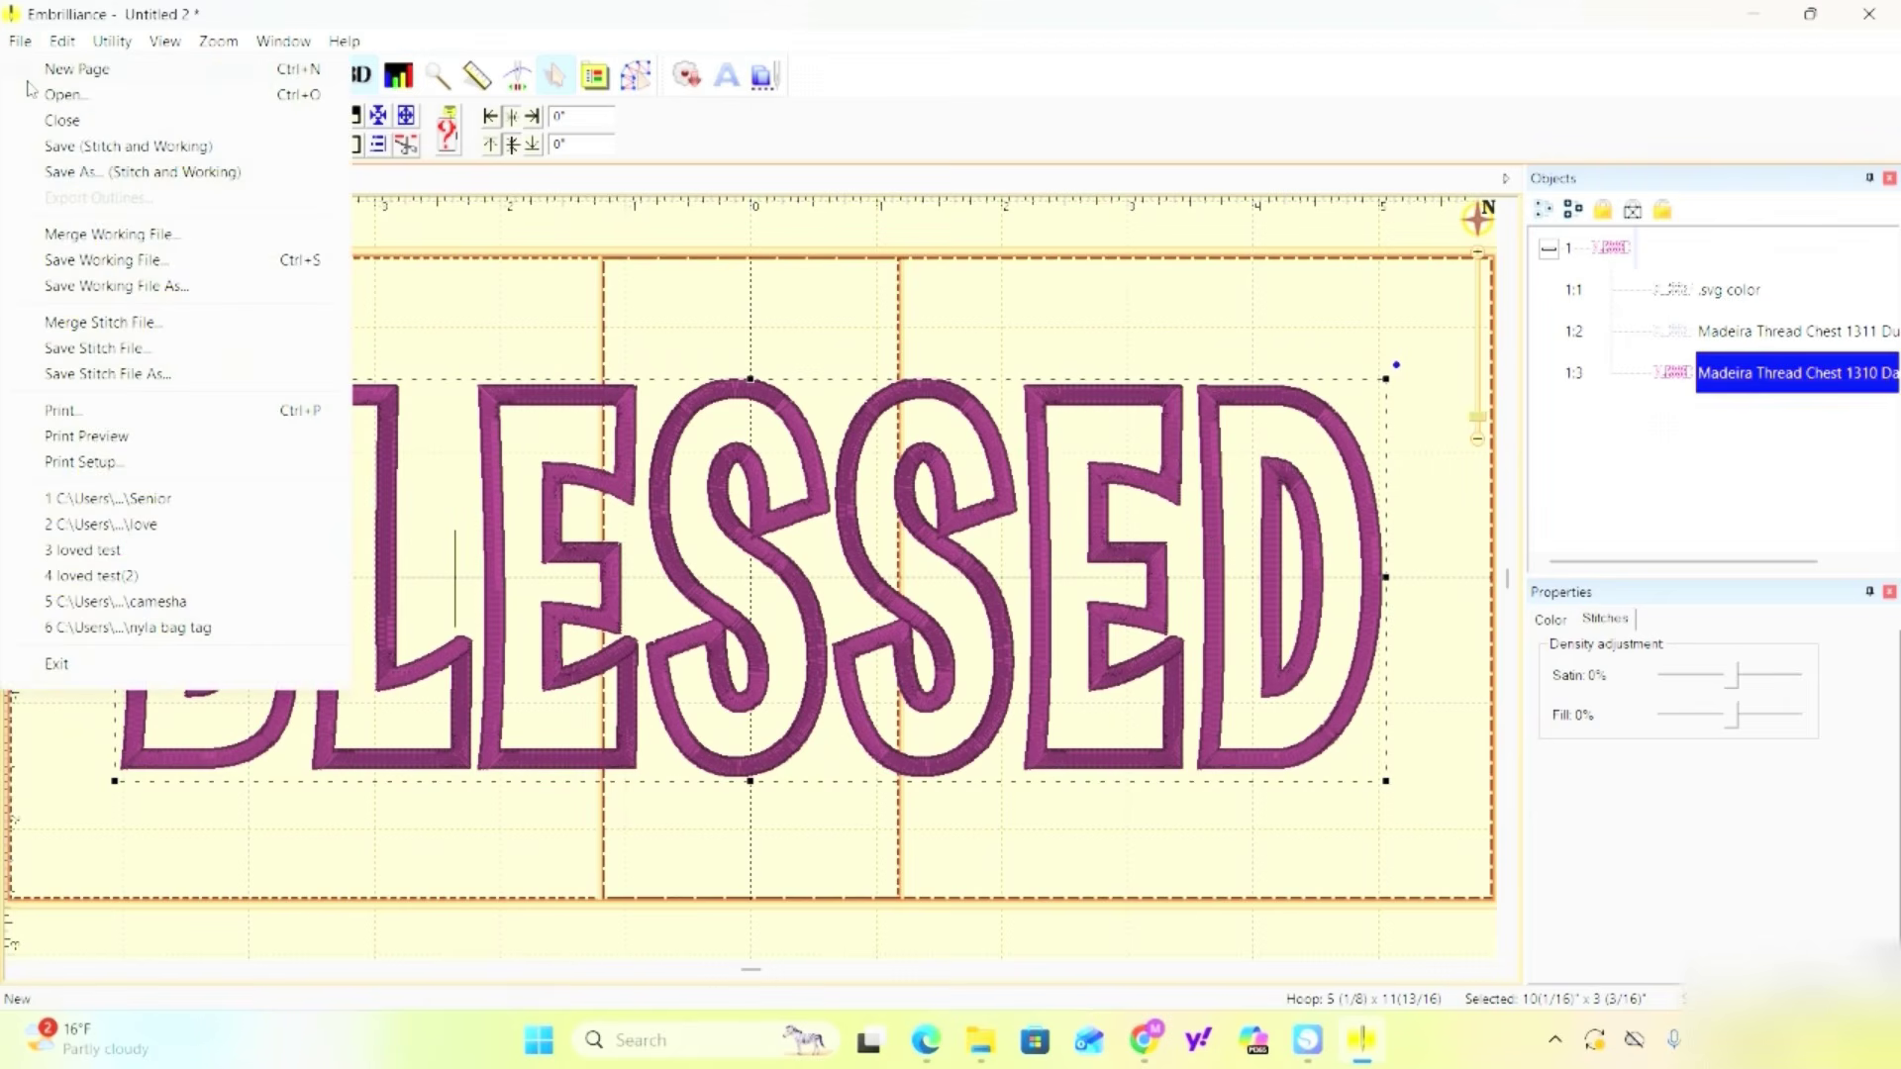
{"action": "left_click", "coordinate": [162, 176]}
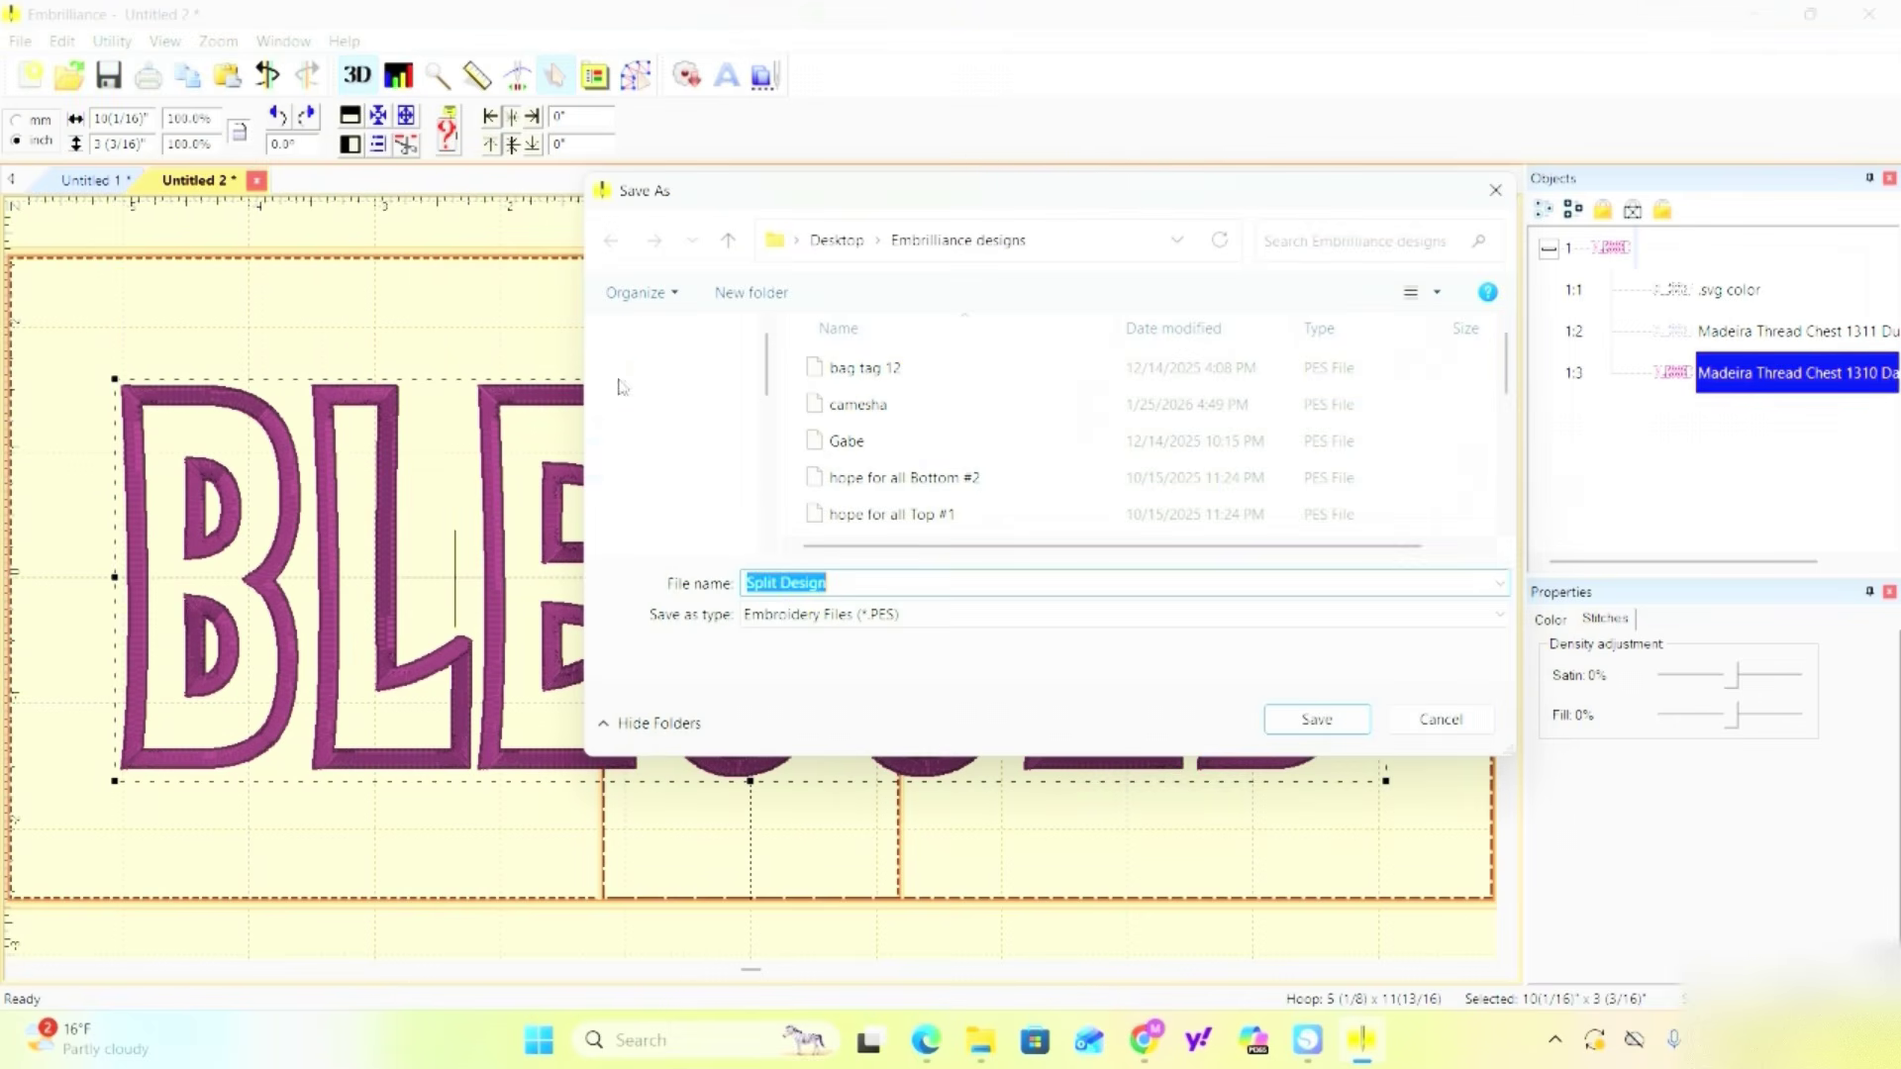